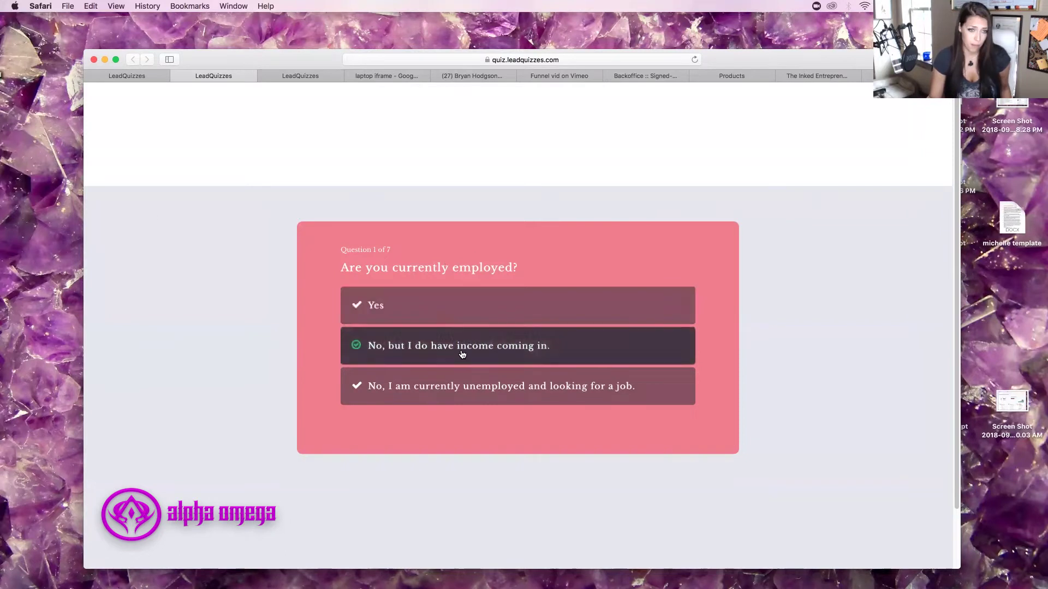
- Answer the first four quiz questions with Yes, Supplement income, Yes and Very Open Minded
{"action": "left_click", "coordinate": [453, 312]}
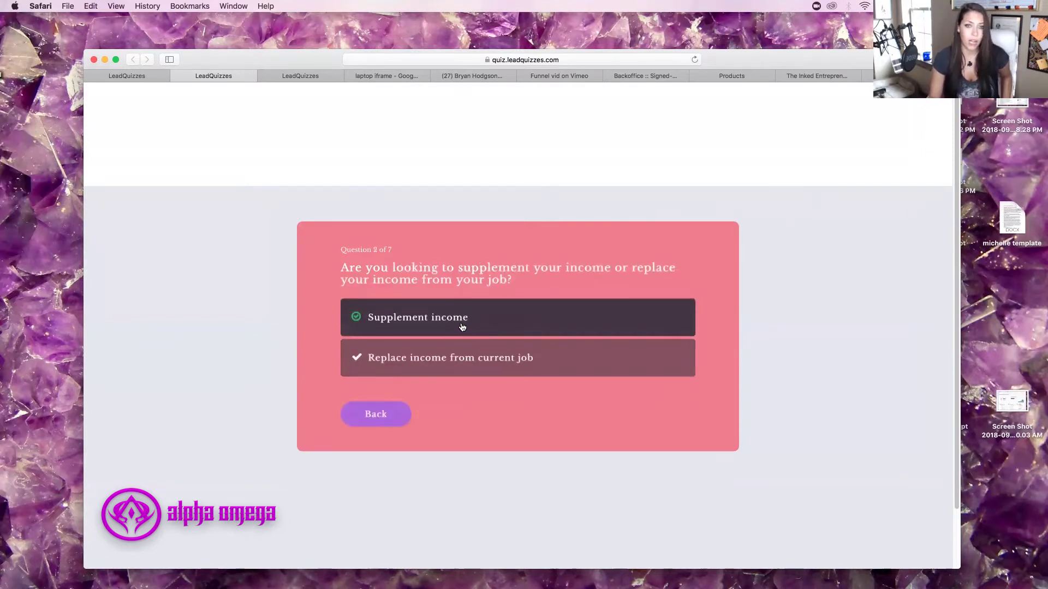
{"action": "left_click", "coordinate": [462, 324]}
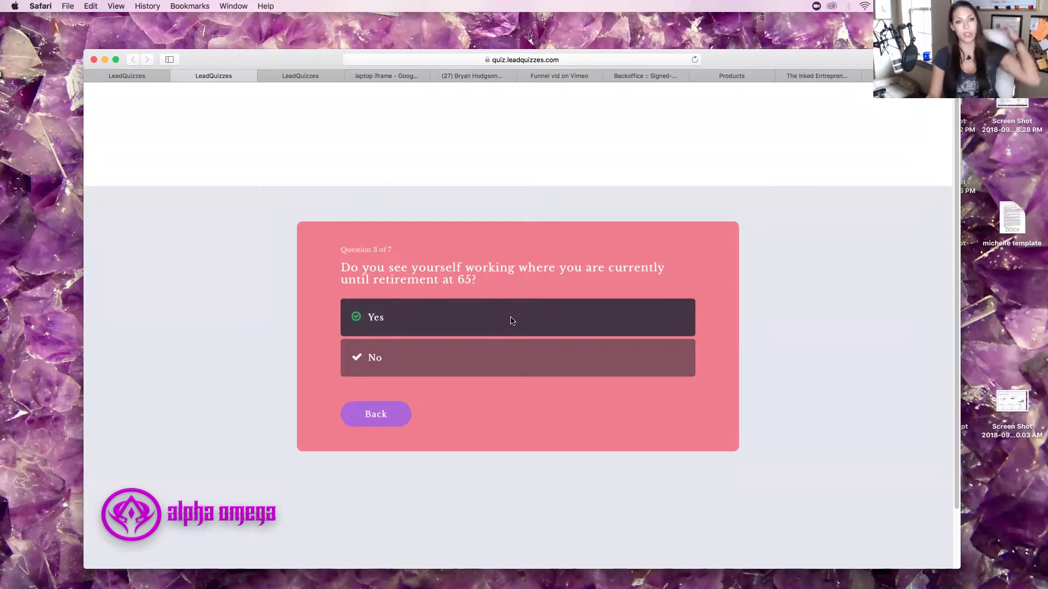
{"action": "left_click", "coordinate": [486, 317]}
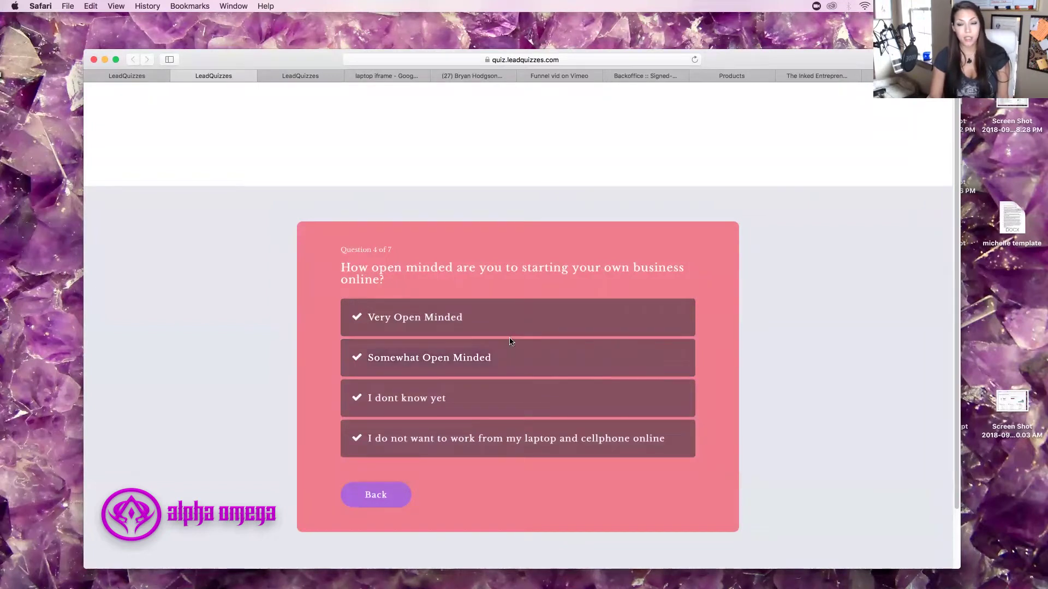
{"action": "left_click", "coordinate": [487, 330]}
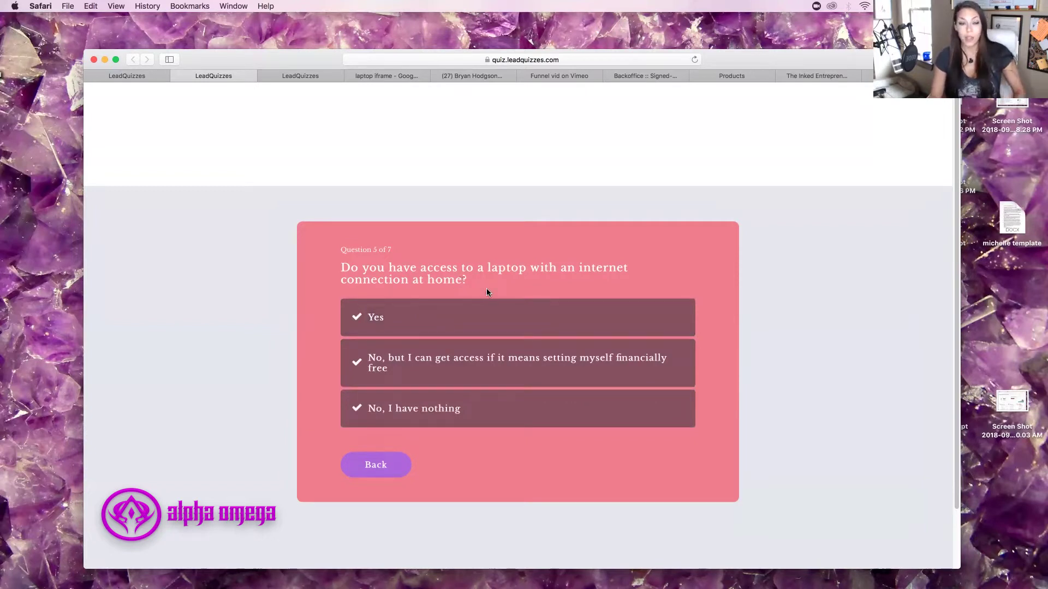
- Highlight the laptop access question, answer it and the effort question Yes, and finish the quiz with "All of my spare time."
{"action": "left_click_drag", "start_coordinate": [464, 281], "coordinate": [363, 268]}
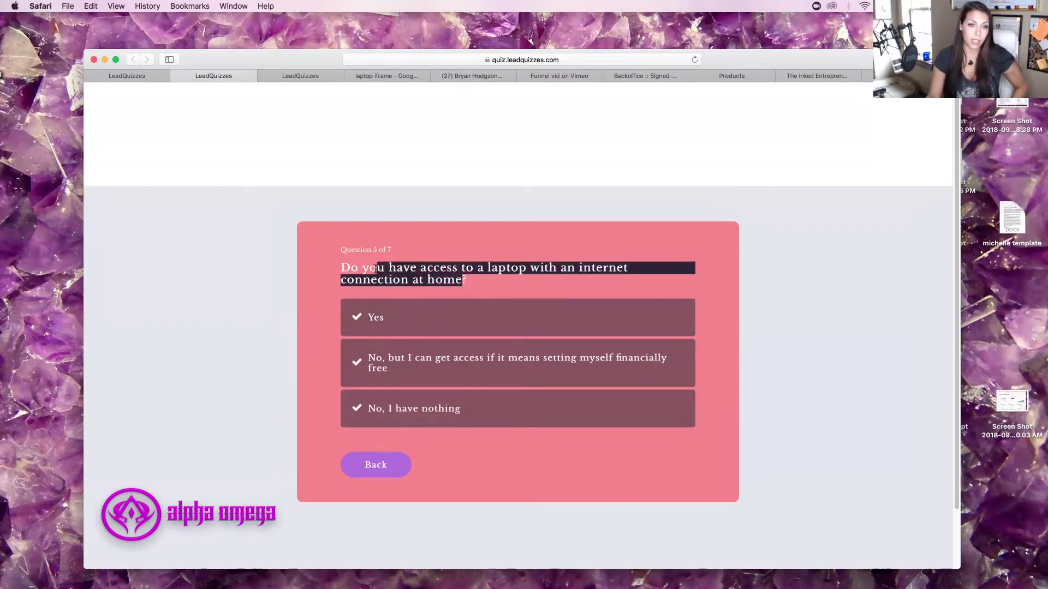
{"action": "left_click_drag", "start_coordinate": [463, 281], "coordinate": [340, 267]}
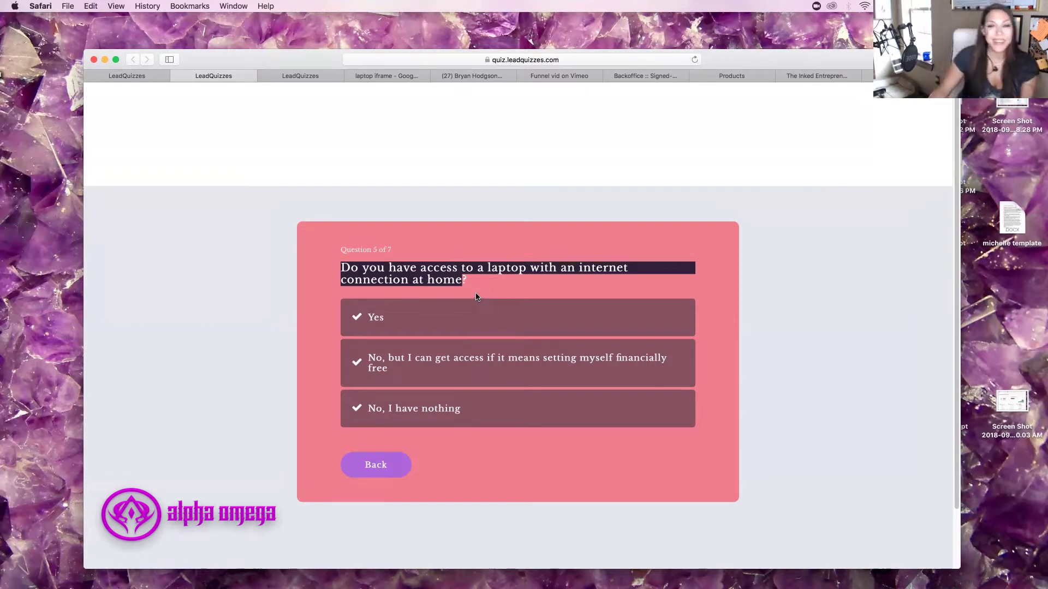
{"action": "left_click", "coordinate": [471, 306]}
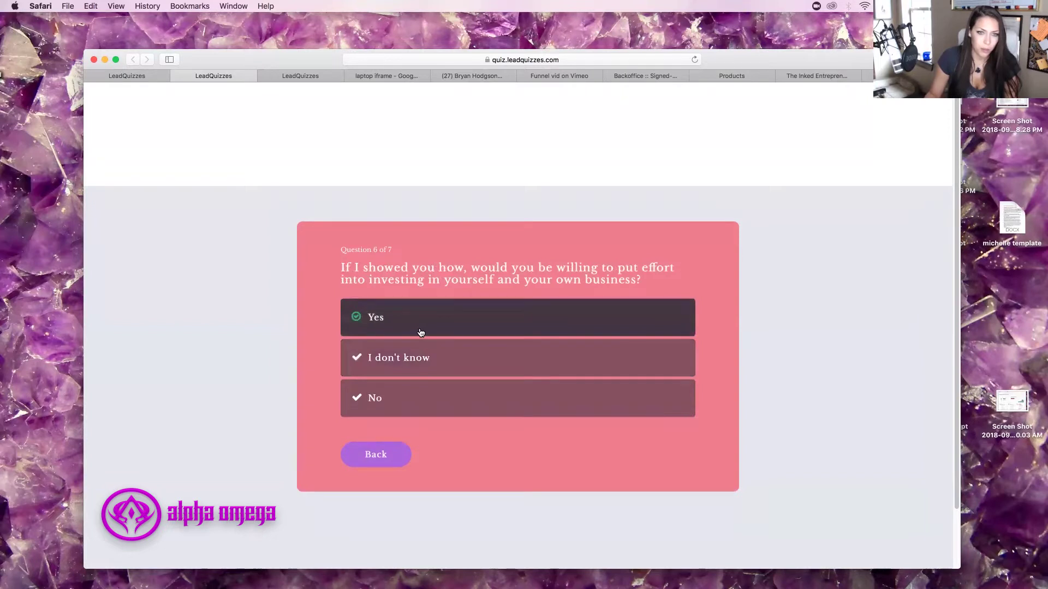
{"action": "left_click", "coordinate": [421, 333]}
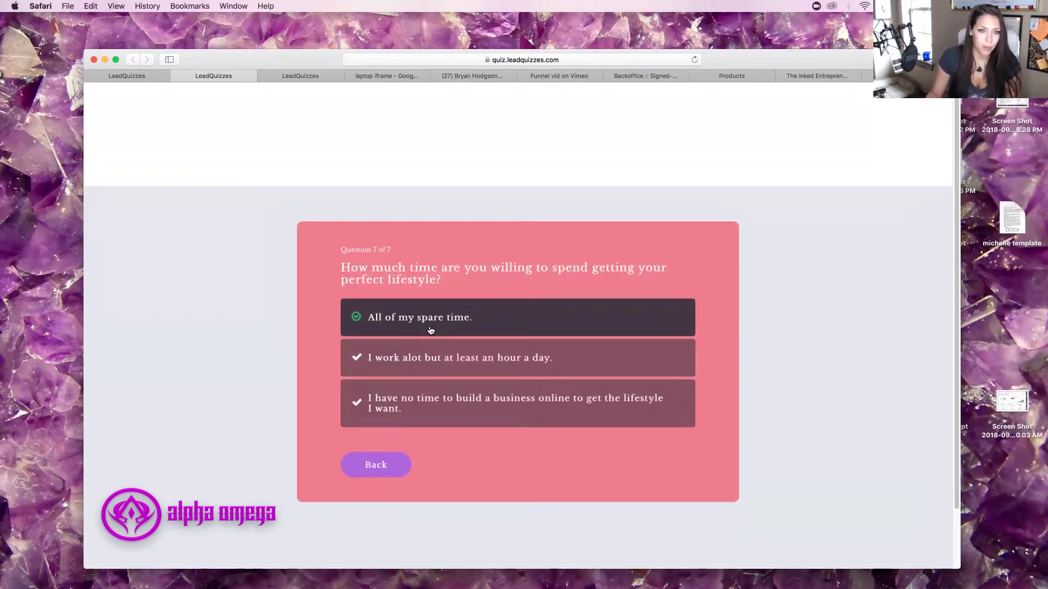
{"action": "left_click", "coordinate": [442, 324]}
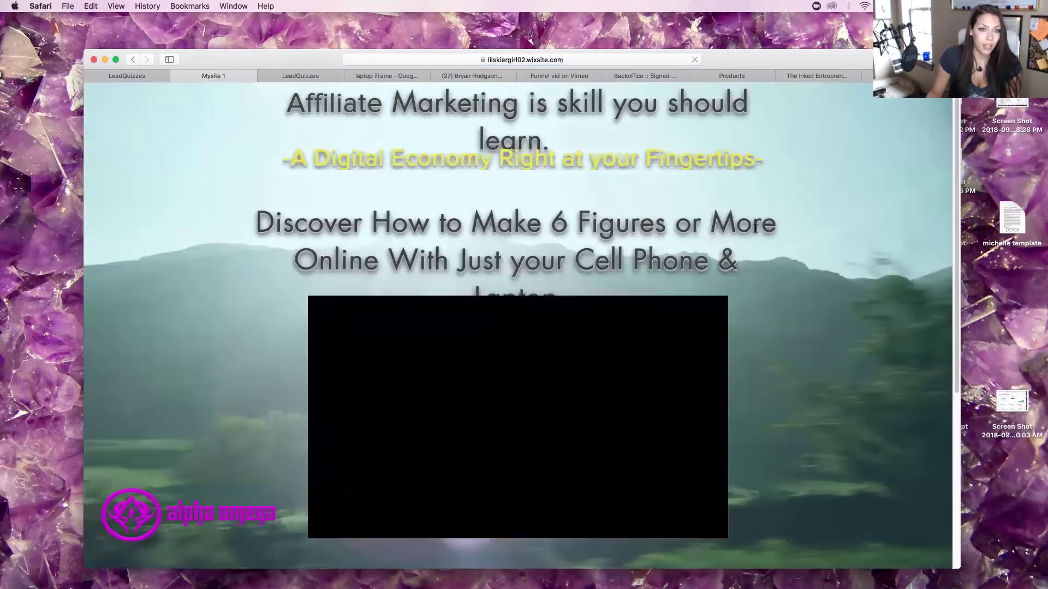
- Examine the Wix landing page's headline, video, Enroll Now link and photos, checking the LeadQuizzes dashboard in between
{"action": "scroll", "coordinate": [748, 291], "scroll_direction": "down", "scroll_amount": 10}
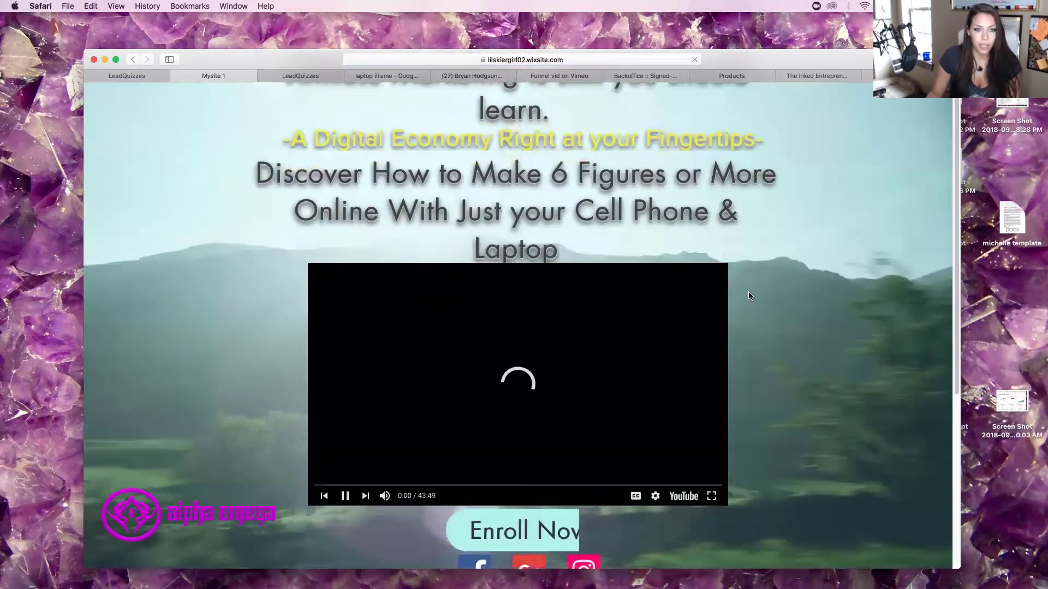
{"action": "scroll", "coordinate": [749, 295], "scroll_direction": "up", "scroll_amount": 10}
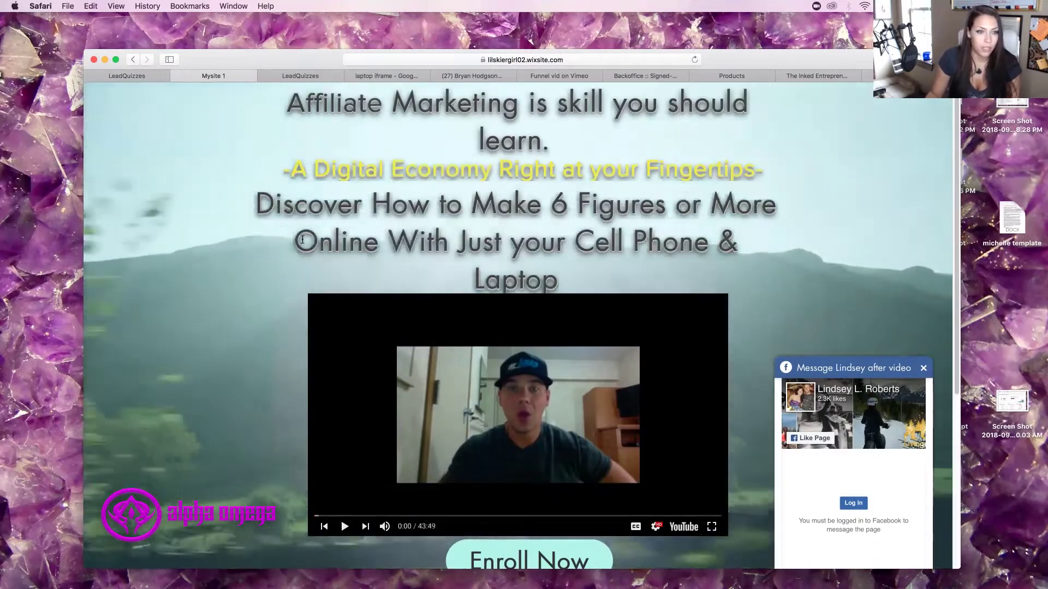
{"action": "left_click", "coordinate": [127, 76]}
{"action": "scroll", "coordinate": [509, 316], "scroll_direction": "up", "scroll_amount": 10}
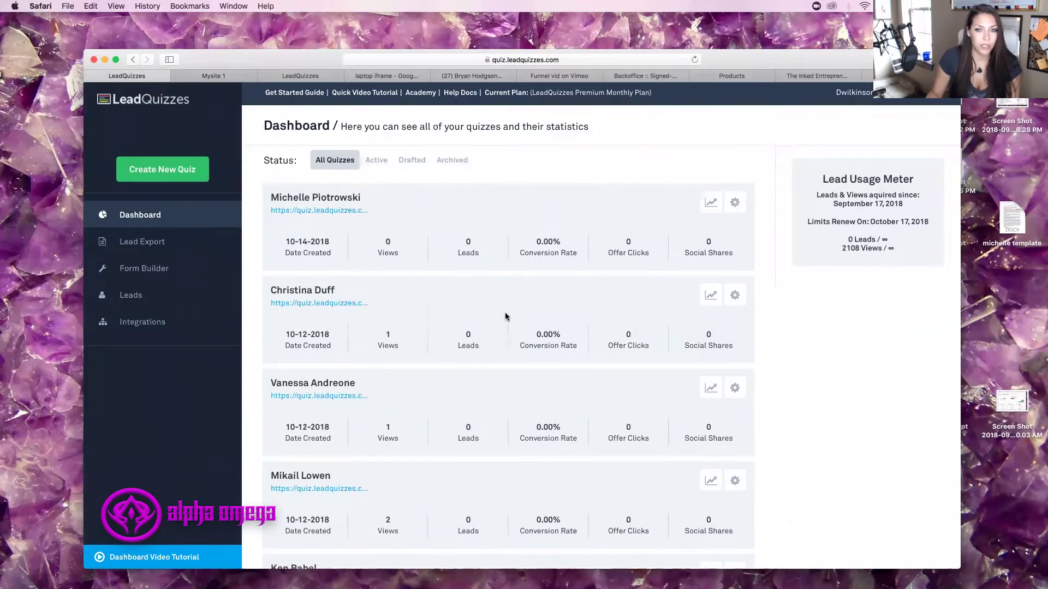
{"action": "left_click", "coordinate": [226, 76]}
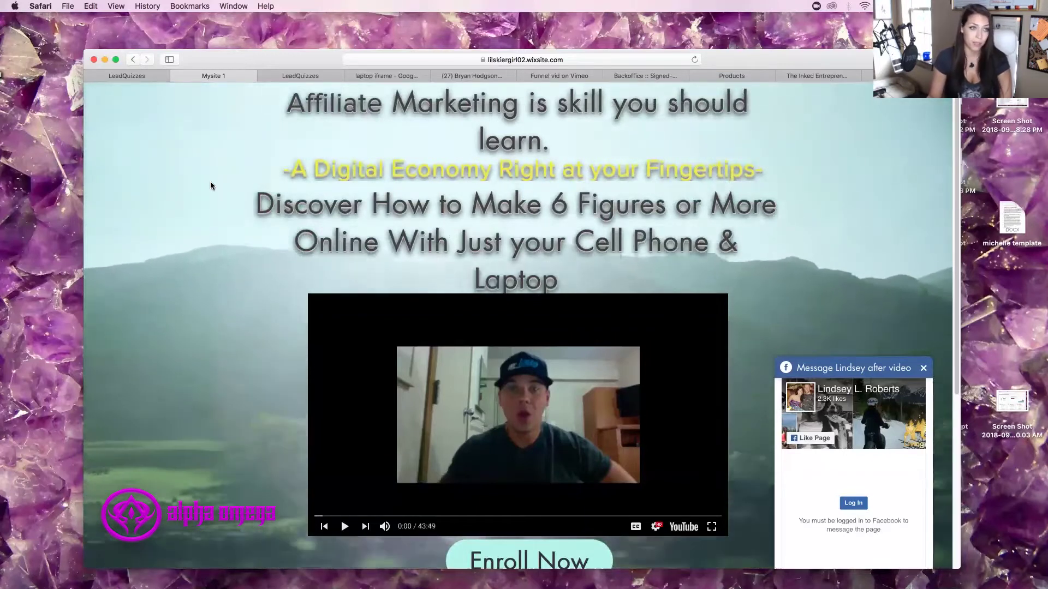
{"action": "scroll", "coordinate": [250, 334], "scroll_direction": "down", "scroll_amount": 1}
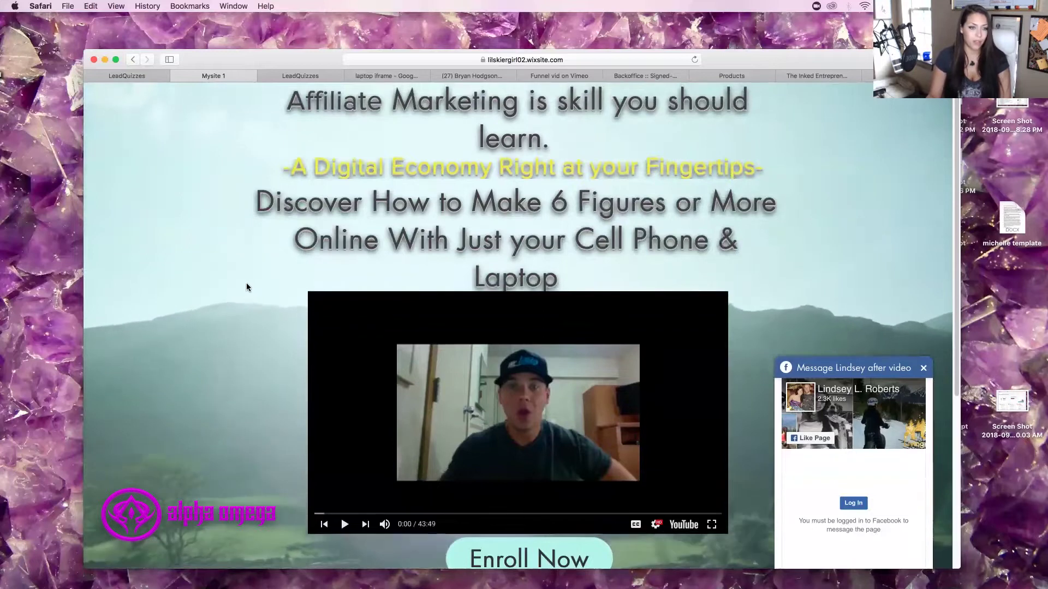
{"action": "scroll", "coordinate": [246, 283], "scroll_direction": "down", "scroll_amount": 5}
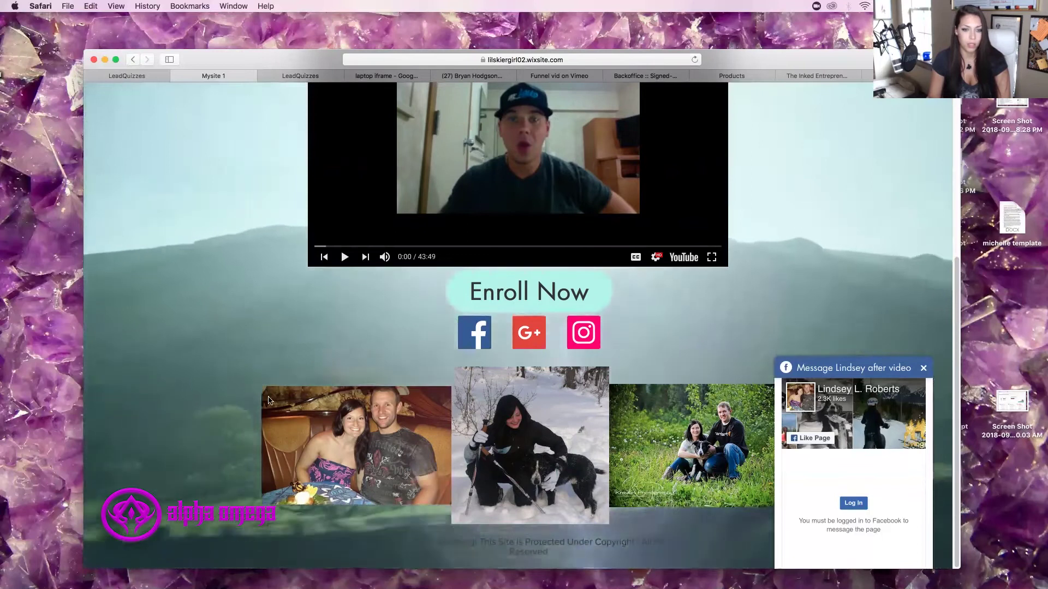
{"action": "scroll", "coordinate": [430, 151], "scroll_direction": "up", "scroll_amount": 5}
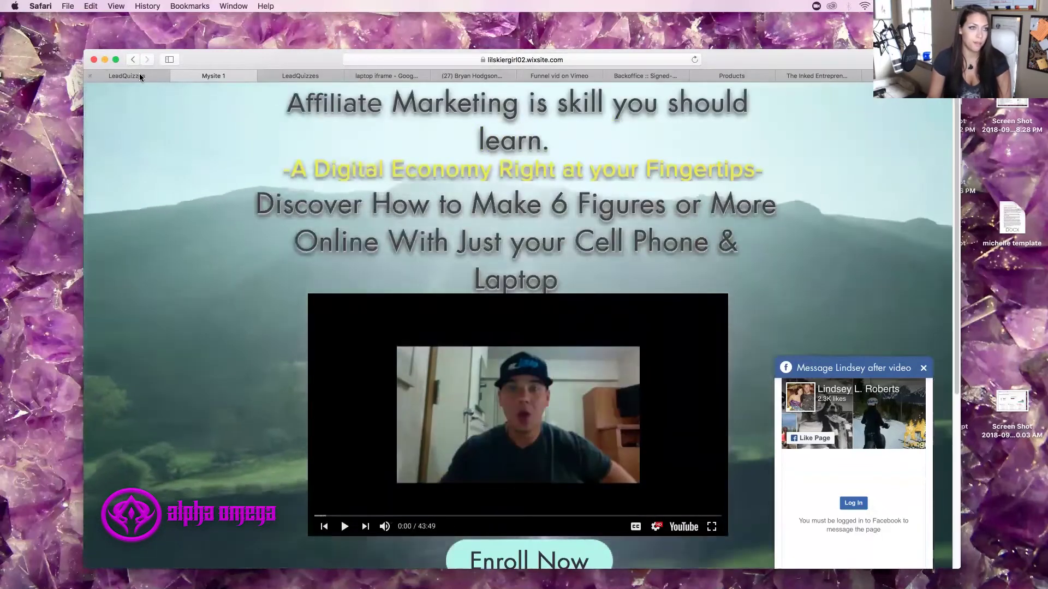
- Open the affiliate marketing quiz created 07-04-2018 from the LeadQuizzes dashboard and start it
{"action": "left_click", "coordinate": [139, 74]}
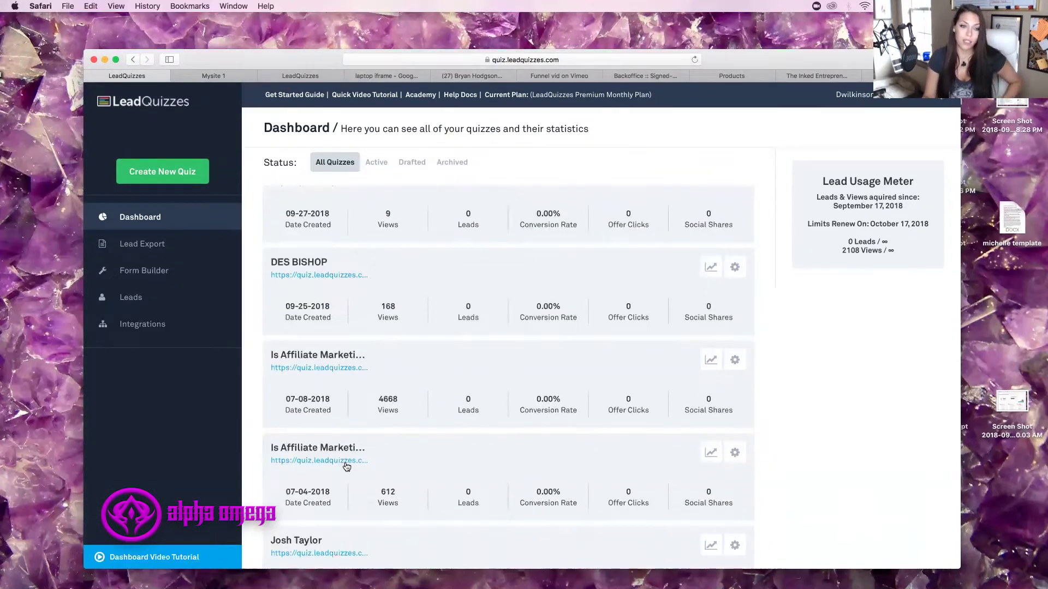
{"action": "left_click", "coordinate": [346, 462]}
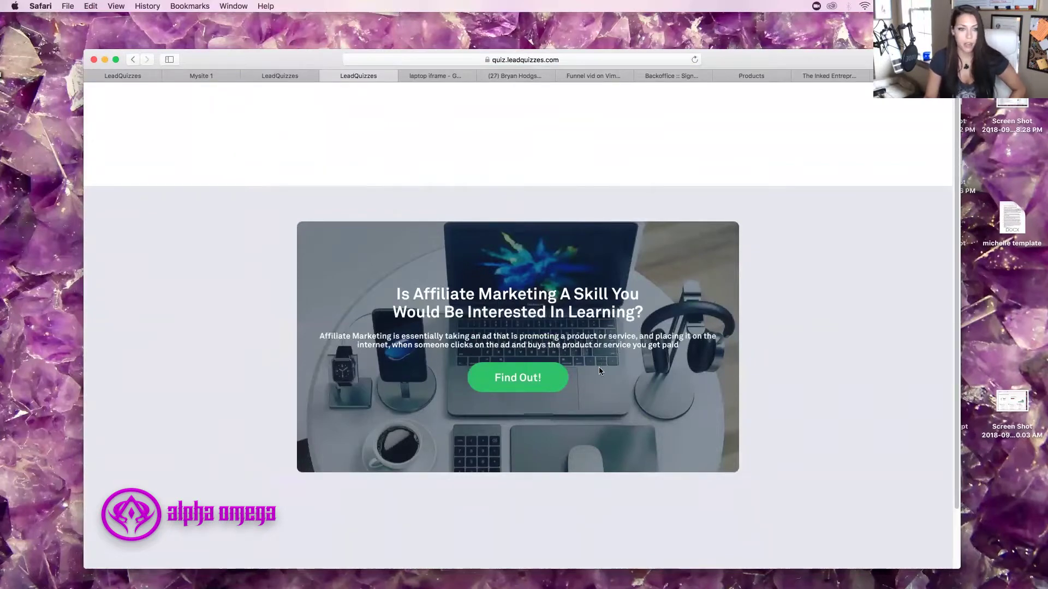
{"action": "scroll", "coordinate": [543, 389], "scroll_direction": "down", "scroll_amount": 1}
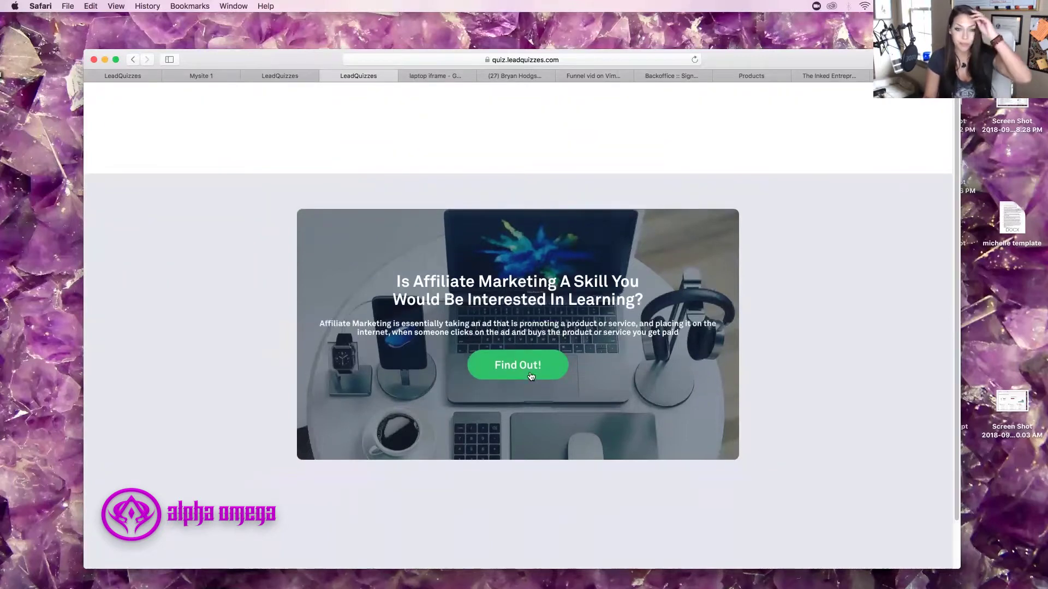
{"action": "left_click", "coordinate": [531, 373]}
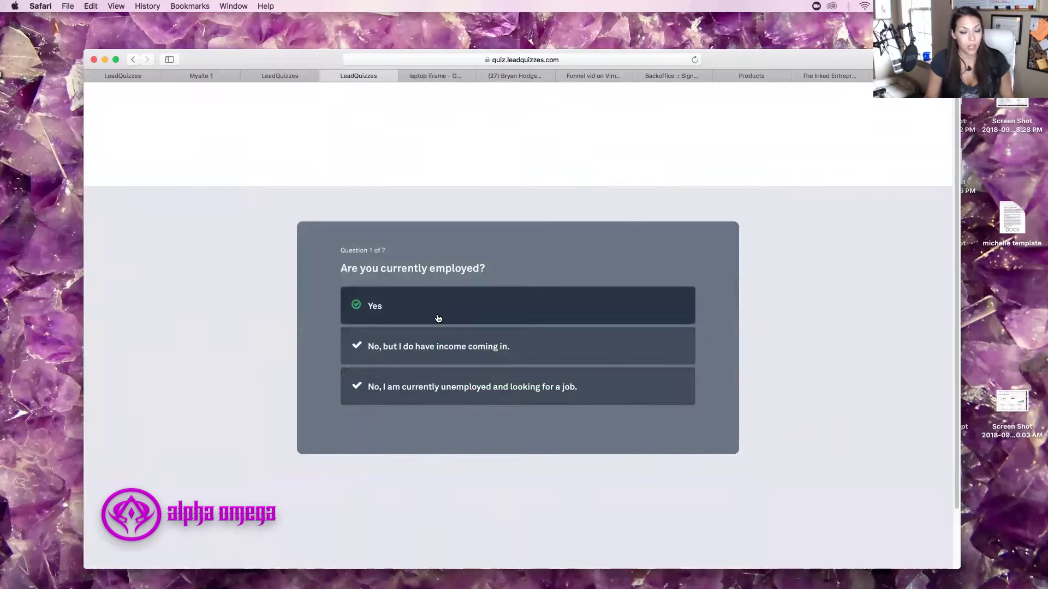
- Answer all seven questions of the affiliate marketing quiz with the first option to reach its landing page
{"action": "left_click", "coordinate": [408, 312]}
{"action": "left_click", "coordinate": [408, 314]}
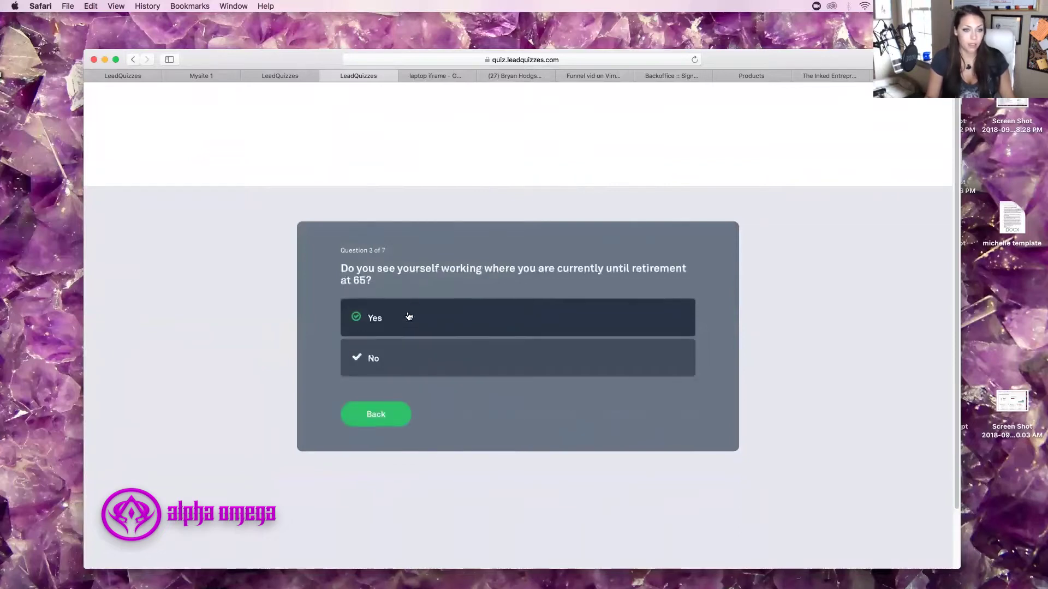
{"action": "left_click", "coordinate": [409, 316]}
{"action": "left_click", "coordinate": [409, 316]}
{"action": "left_click", "coordinate": [408, 315]}
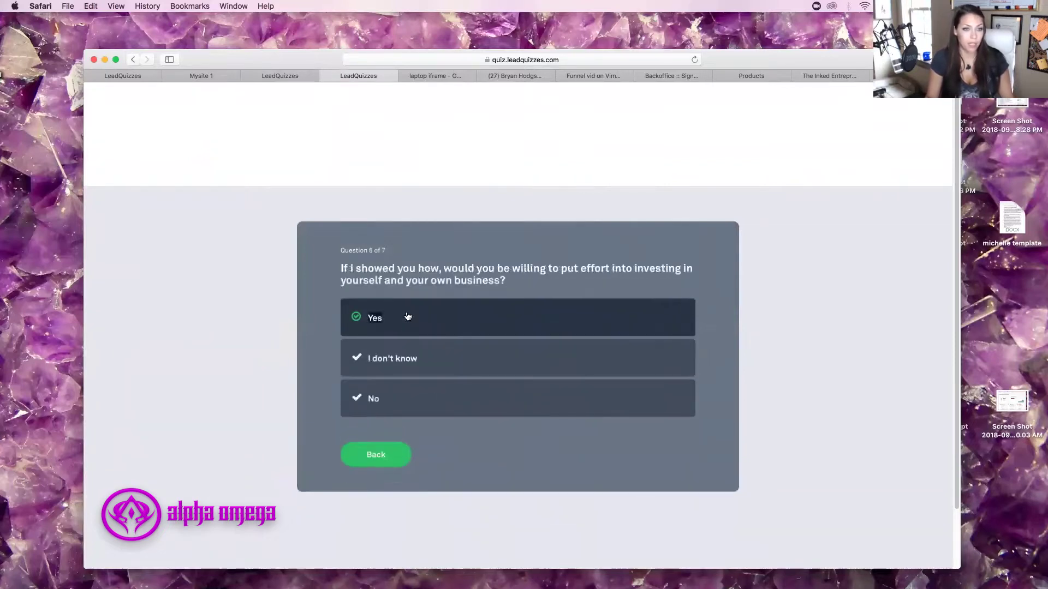
{"action": "left_click", "coordinate": [408, 314]}
{"action": "left_click", "coordinate": [408, 314]}
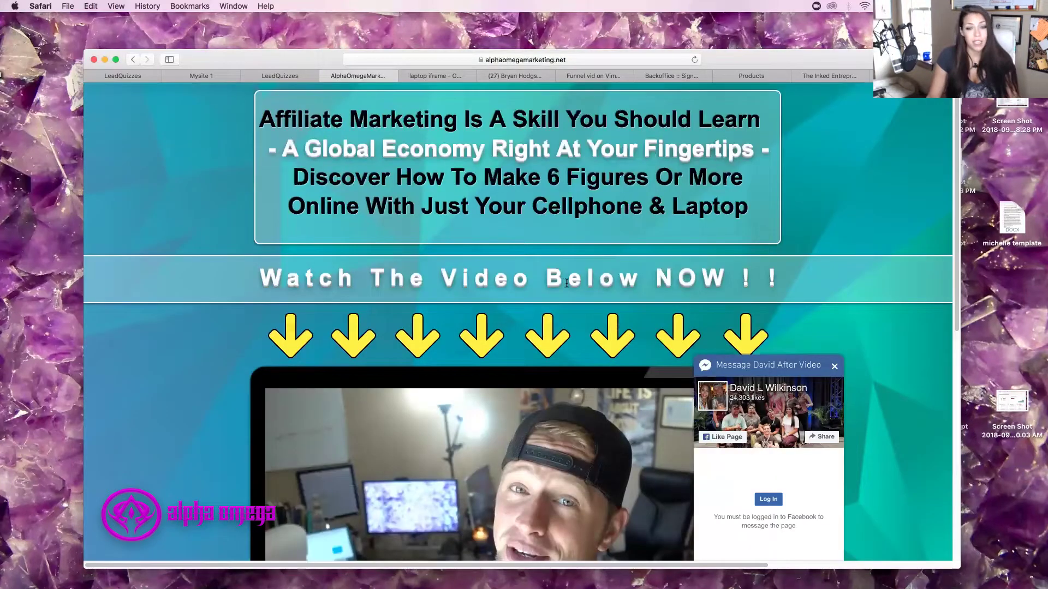
- Look over the Alpha Omega landing page from headline to product overview section and collapse the Facebook message box
{"action": "scroll", "coordinate": [447, 286], "scroll_direction": "down", "scroll_amount": 5}
{"action": "scroll", "coordinate": [605, 355], "scroll_direction": "down", "scroll_amount": 2}
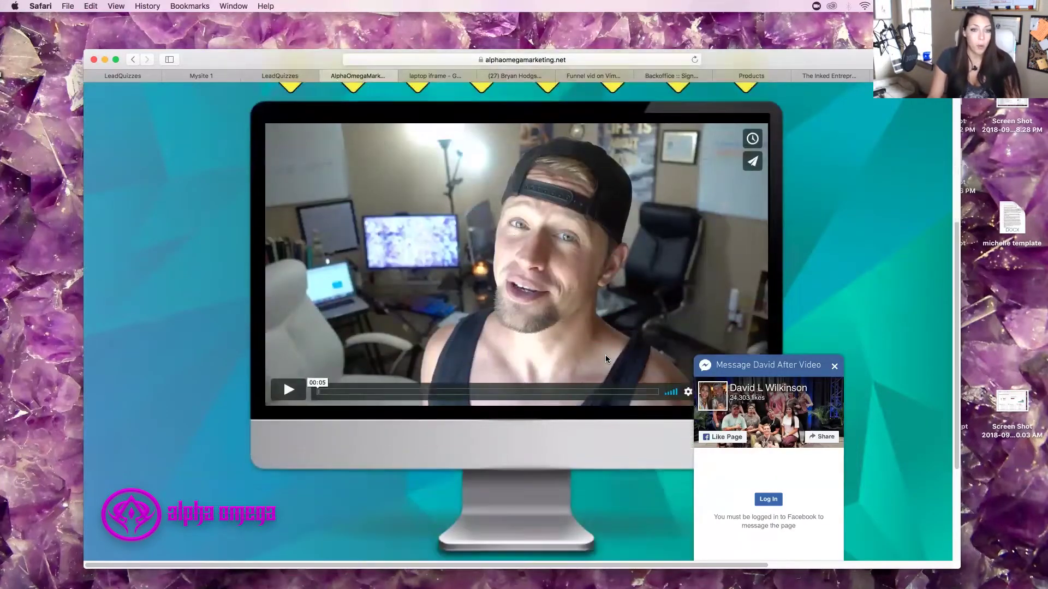
{"action": "scroll", "coordinate": [501, 349], "scroll_direction": "down", "scroll_amount": 1}
{"action": "scroll", "coordinate": [432, 333], "scroll_direction": "down", "scroll_amount": 3}
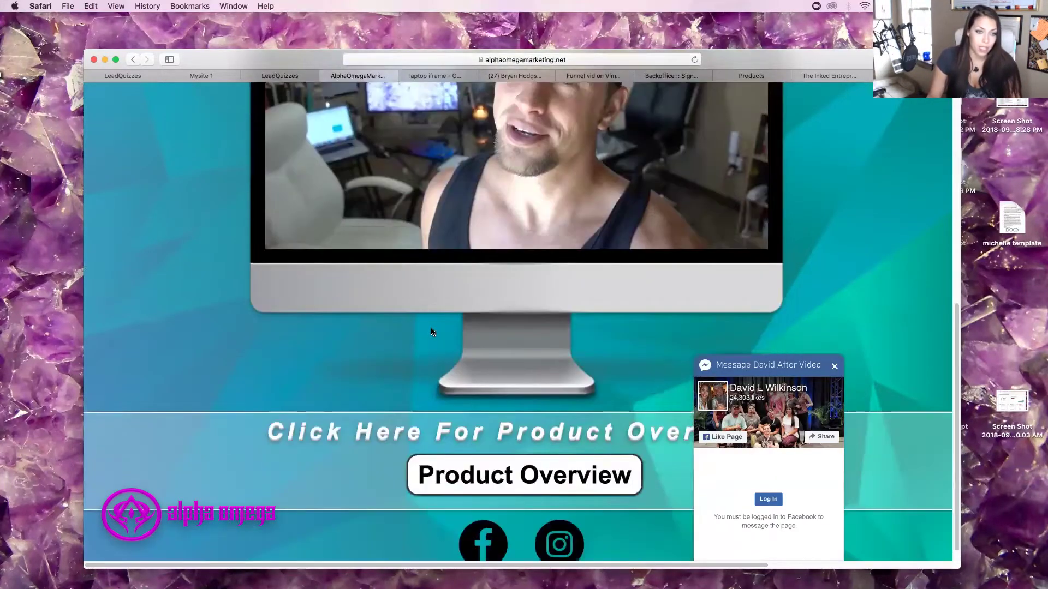
{"action": "scroll", "coordinate": [432, 330], "scroll_direction": "up", "scroll_amount": 15}
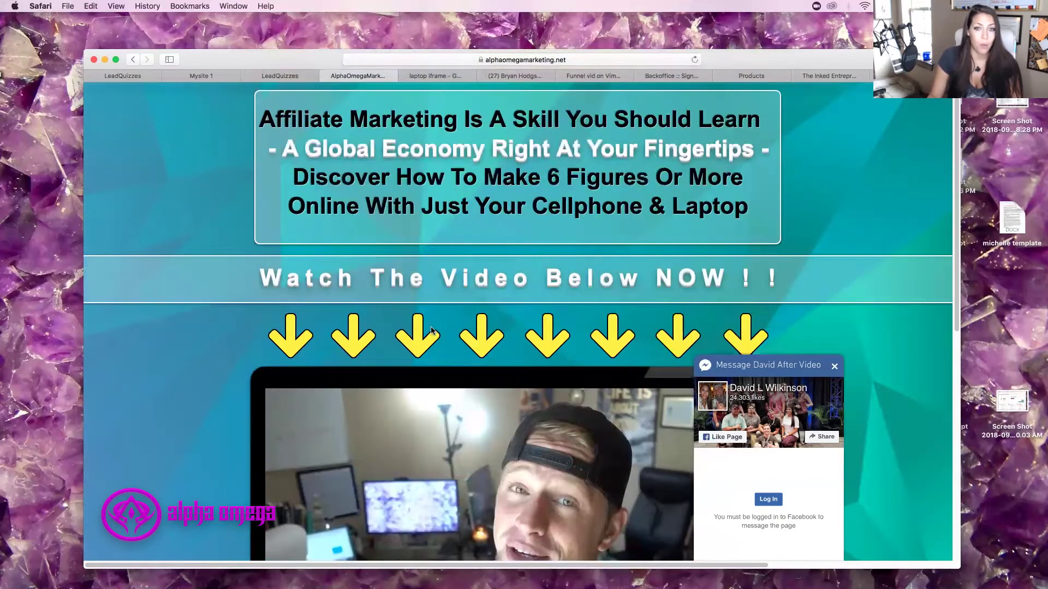
{"action": "left_click", "coordinate": [835, 366]}
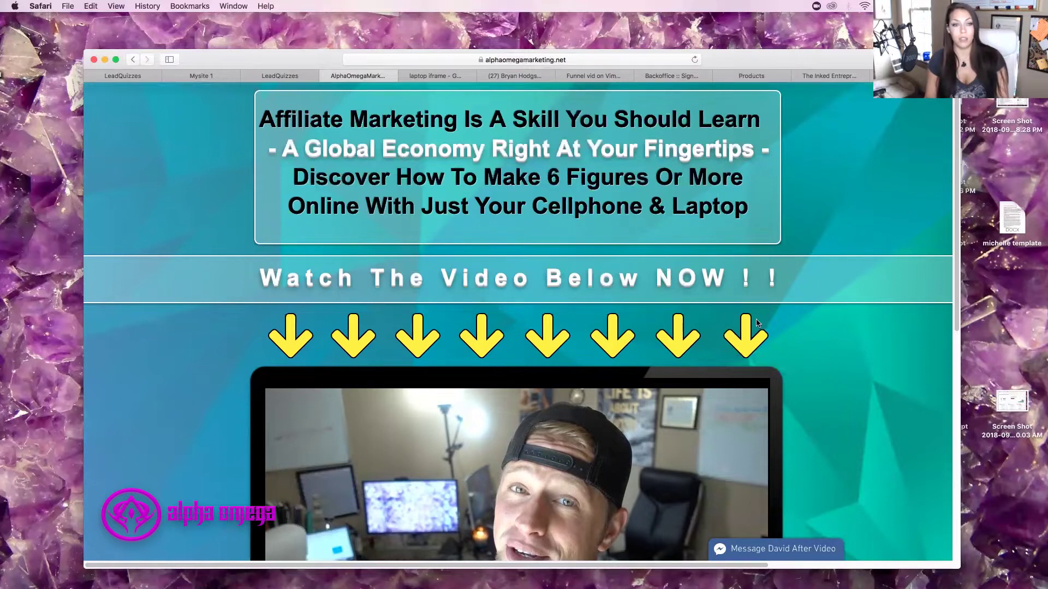
- Review the landing page's headline and video area and open the Product Overview link beneath the video
{"action": "scroll", "coordinate": [756, 319], "scroll_direction": "down", "scroll_amount": 2}
{"action": "scroll", "coordinate": [541, 188], "scroll_direction": "up", "scroll_amount": 2}
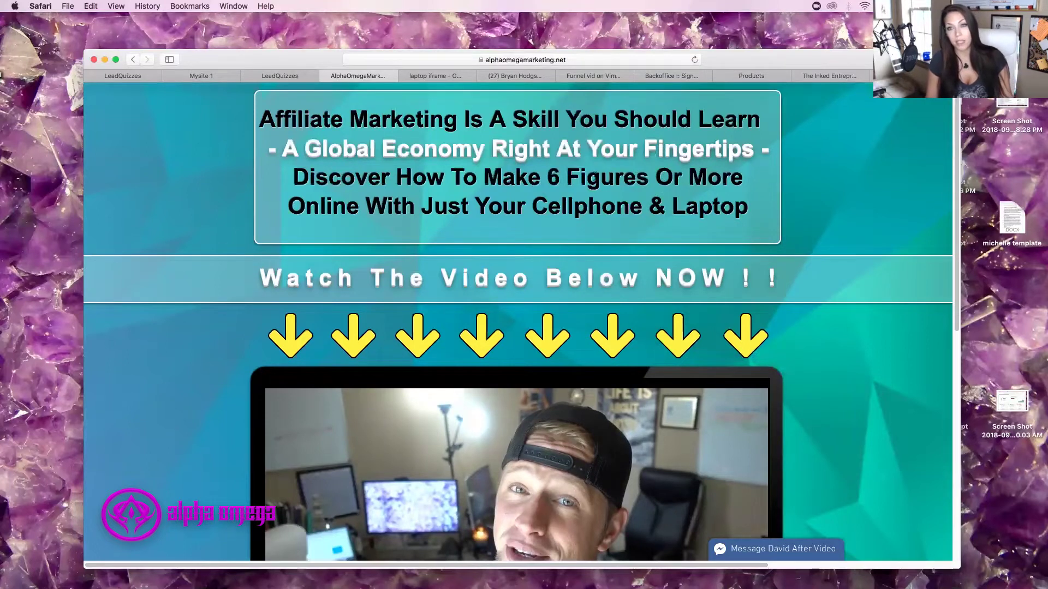
{"action": "scroll", "coordinate": [464, 208], "scroll_direction": "down", "scroll_amount": 3}
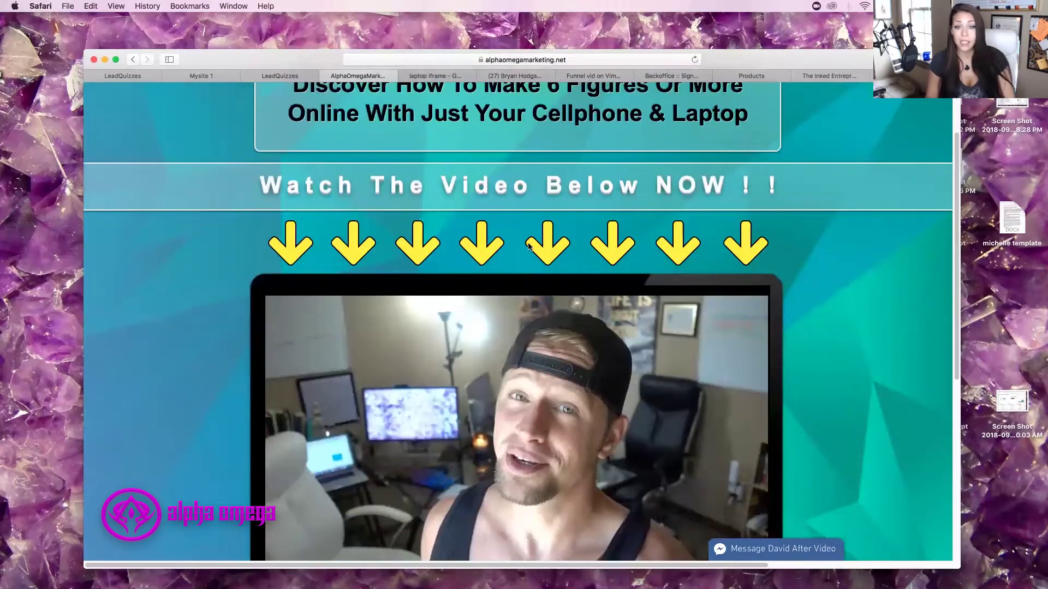
{"action": "scroll", "coordinate": [559, 265], "scroll_direction": "down", "scroll_amount": 10}
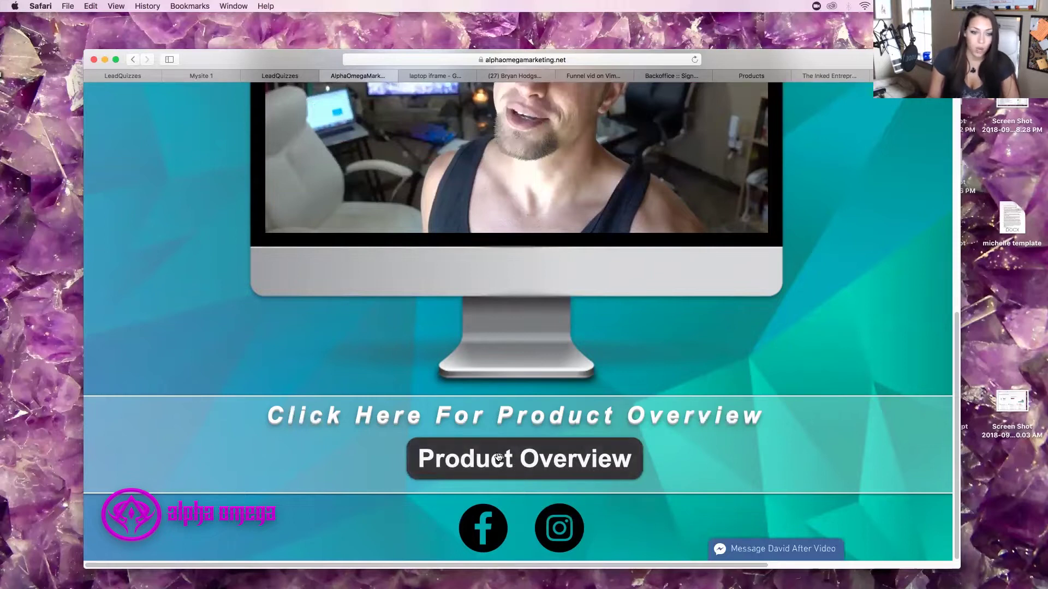
{"action": "left_click", "coordinate": [514, 455]}
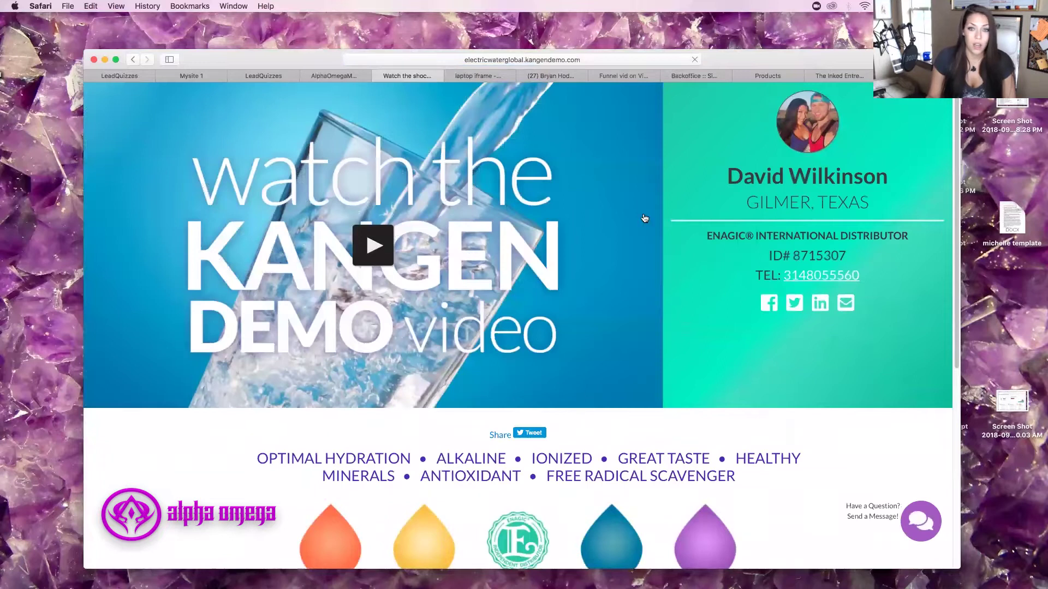
- Play the Kangen demo video briefly, pause it, and look over the pH scale and overview sections below
{"action": "left_click", "coordinate": [373, 245]}
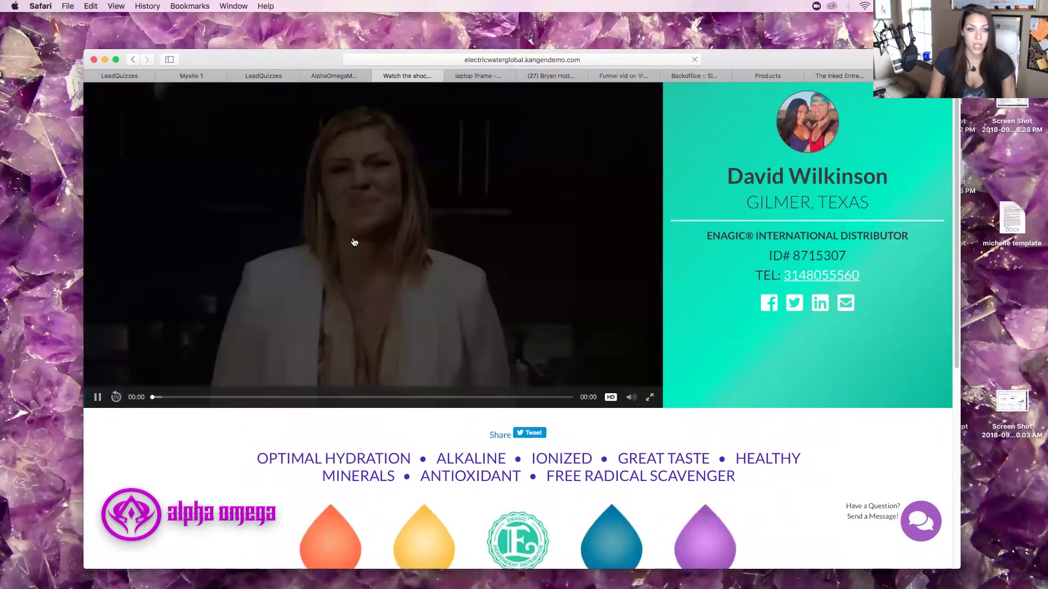
{"action": "left_click", "coordinate": [97, 398]}
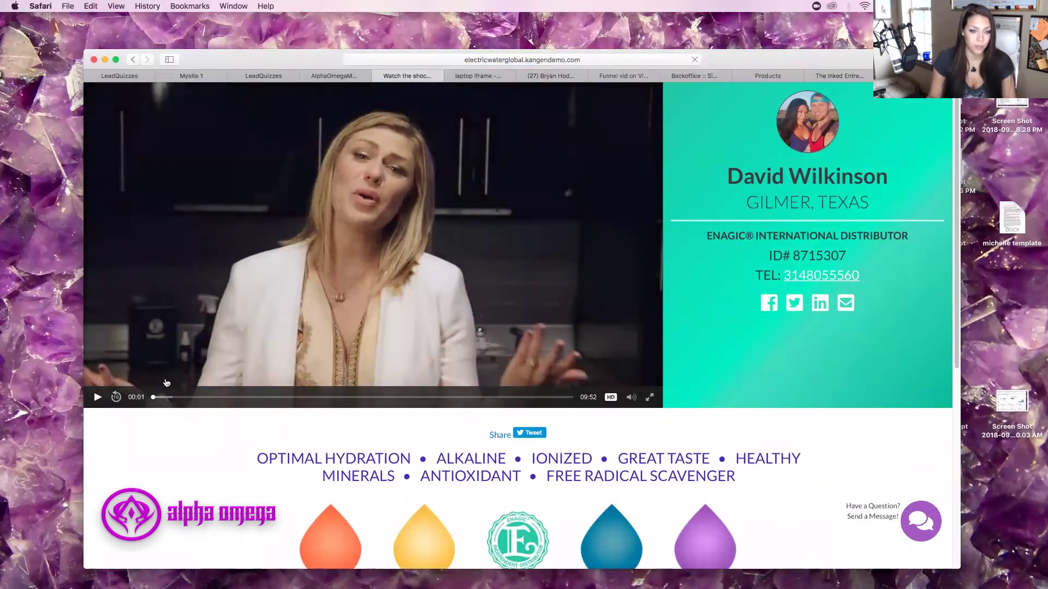
{"action": "scroll", "coordinate": [303, 351], "scroll_direction": "down", "scroll_amount": 6}
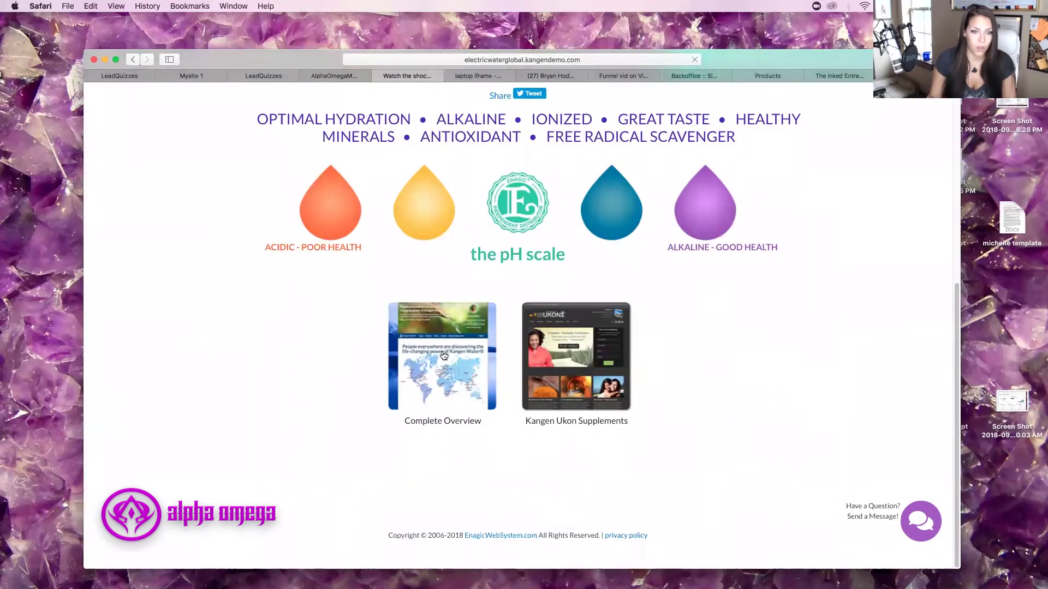
{"action": "scroll", "coordinate": [491, 246], "scroll_direction": "up", "scroll_amount": 6}
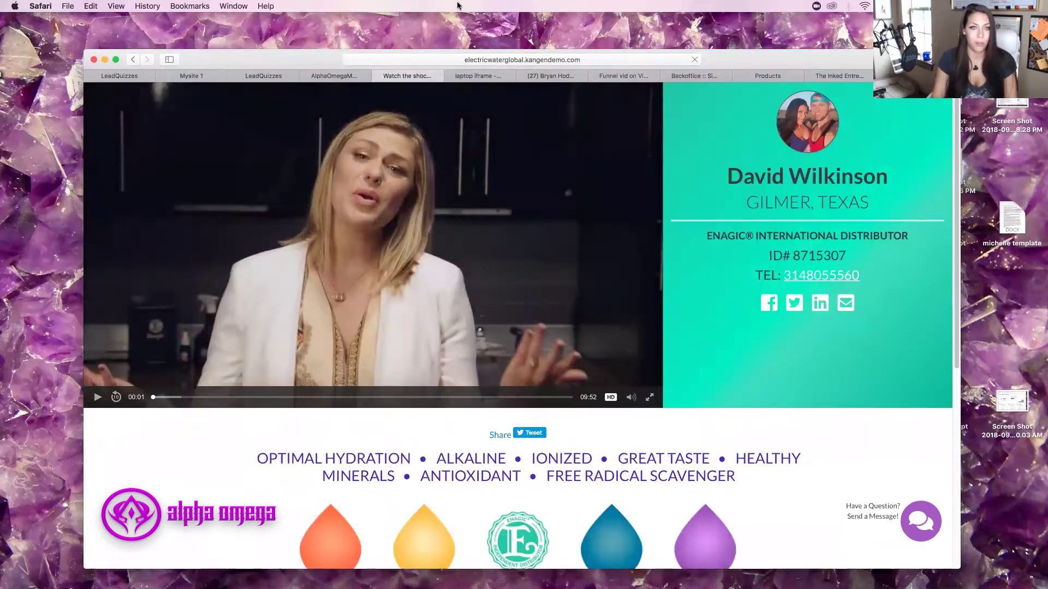
- View the Facebook page linked below the landing page video, and close both that page and the Kangen demo page
{"action": "left_click", "coordinate": [328, 77]}
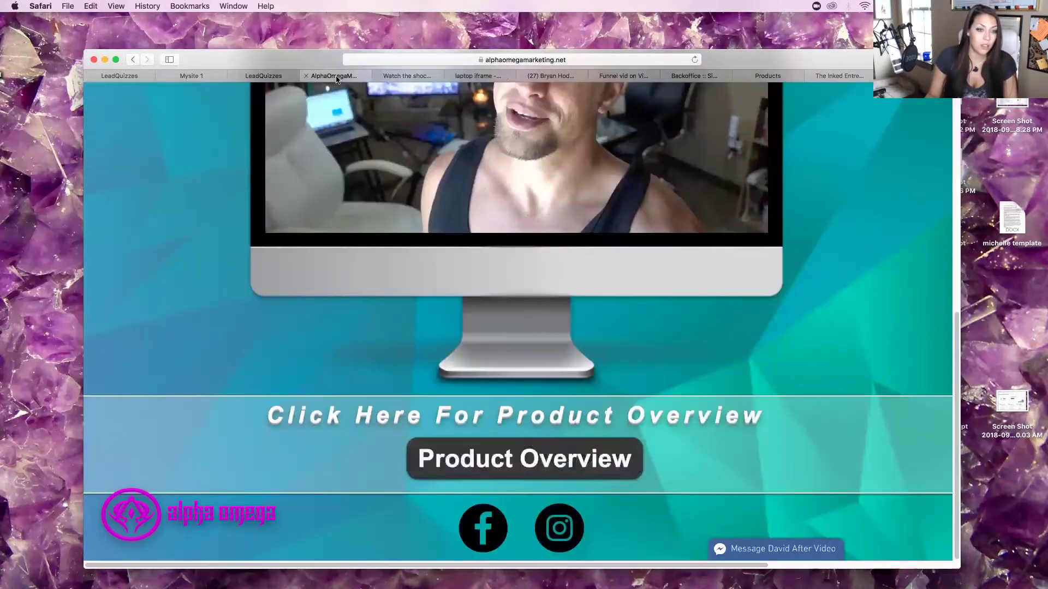
{"action": "left_click", "coordinate": [483, 530]}
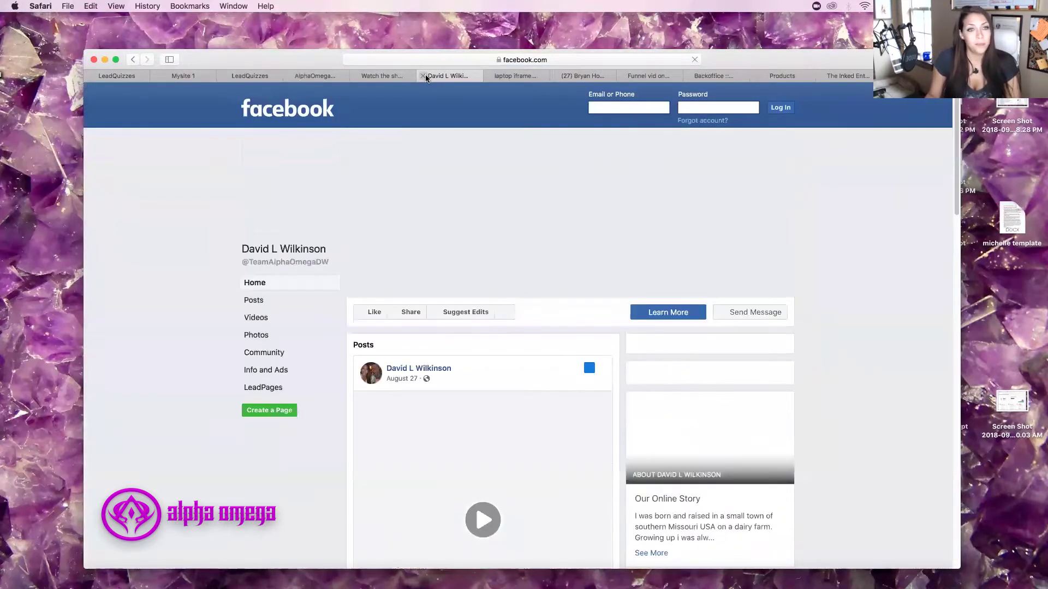
{"action": "left_click", "coordinate": [423, 76]}
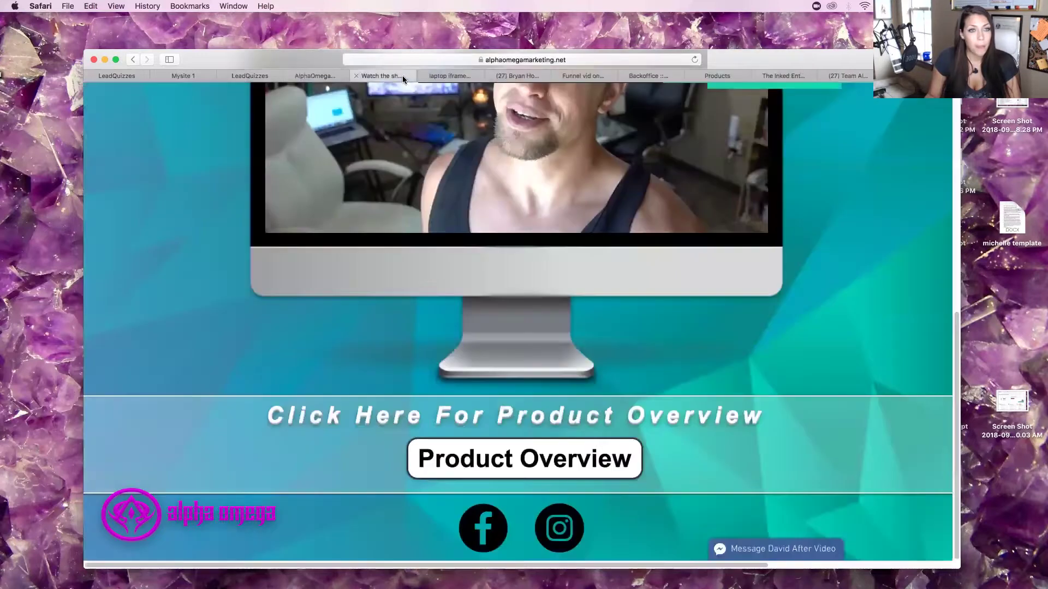
{"action": "left_click", "coordinate": [381, 76]}
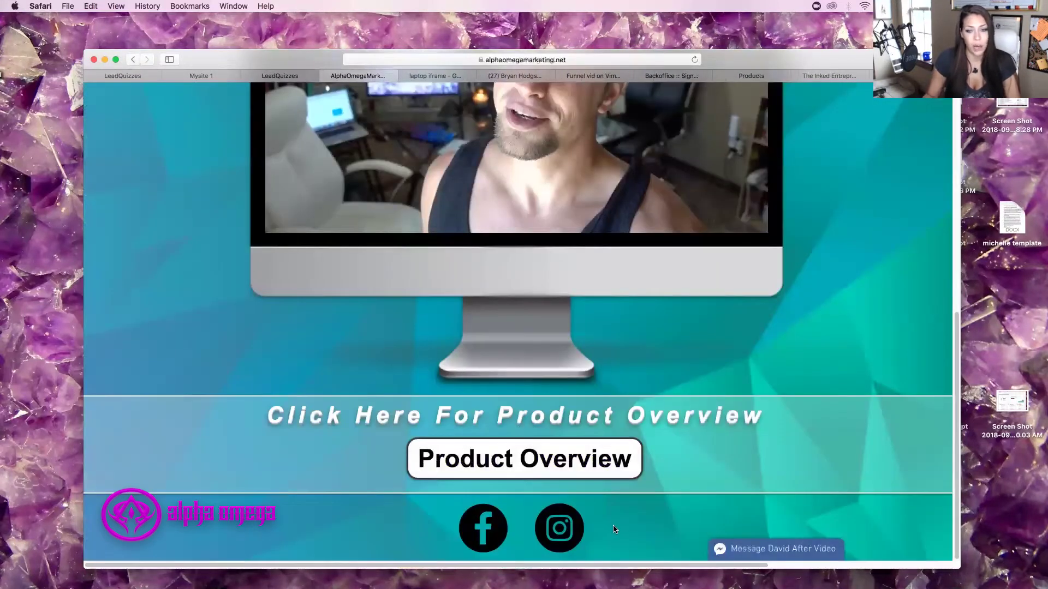
- Expand the Facebook message box on the landing page and look over the page up to its headline
{"action": "left_click", "coordinate": [794, 552]}
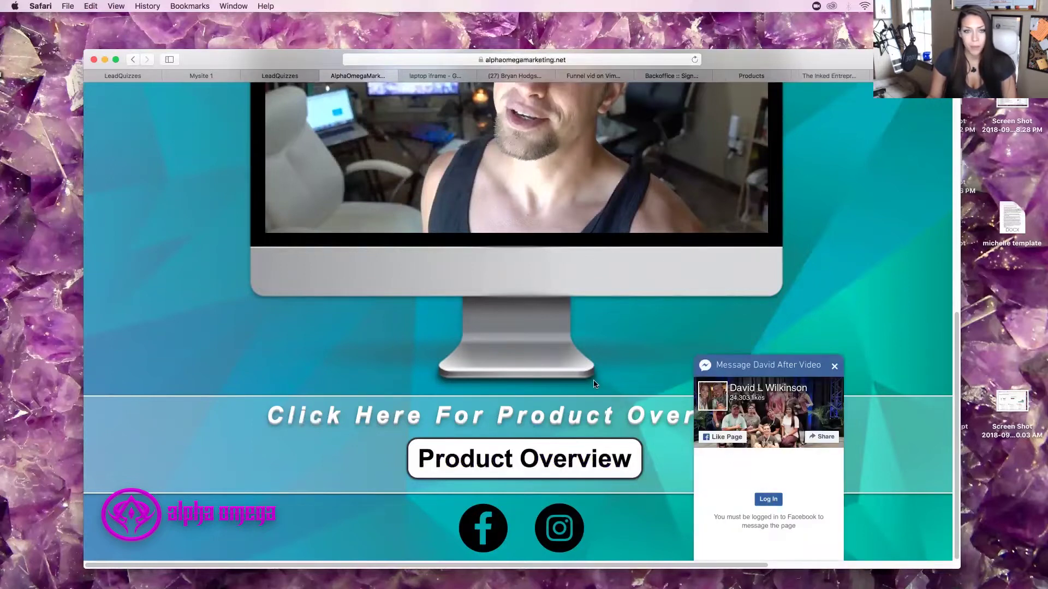
{"action": "scroll", "coordinate": [592, 385], "scroll_direction": "up", "scroll_amount": 10}
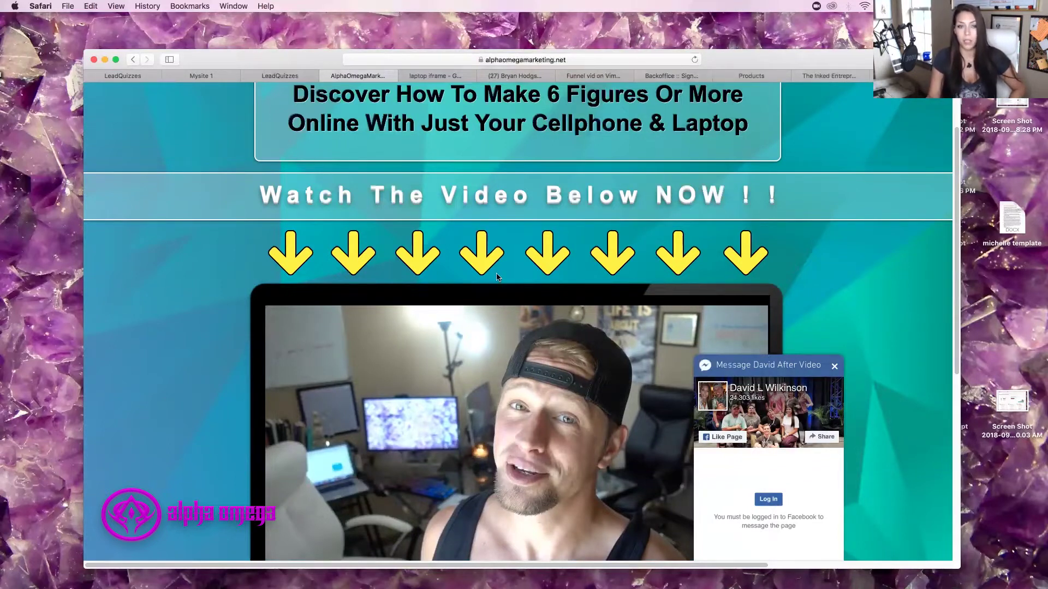
{"action": "scroll", "coordinate": [496, 277], "scroll_direction": "up", "scroll_amount": 3}
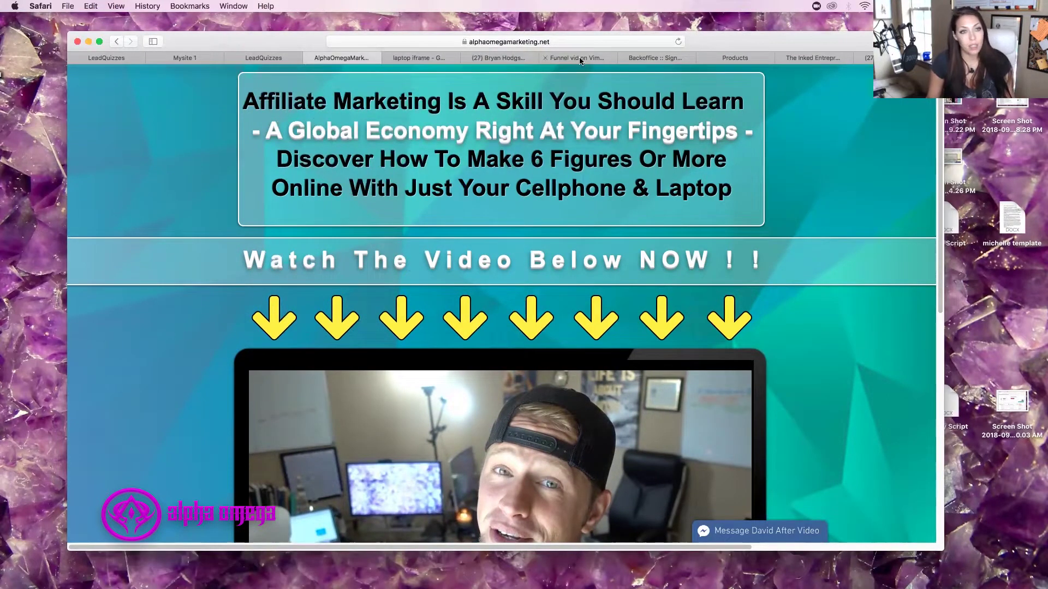
- Switch to the WIX Landing Page Training note on Facebook and open its Wix signup link
{"action": "left_click", "coordinate": [427, 58]}
{"action": "left_click", "coordinate": [344, 58]}
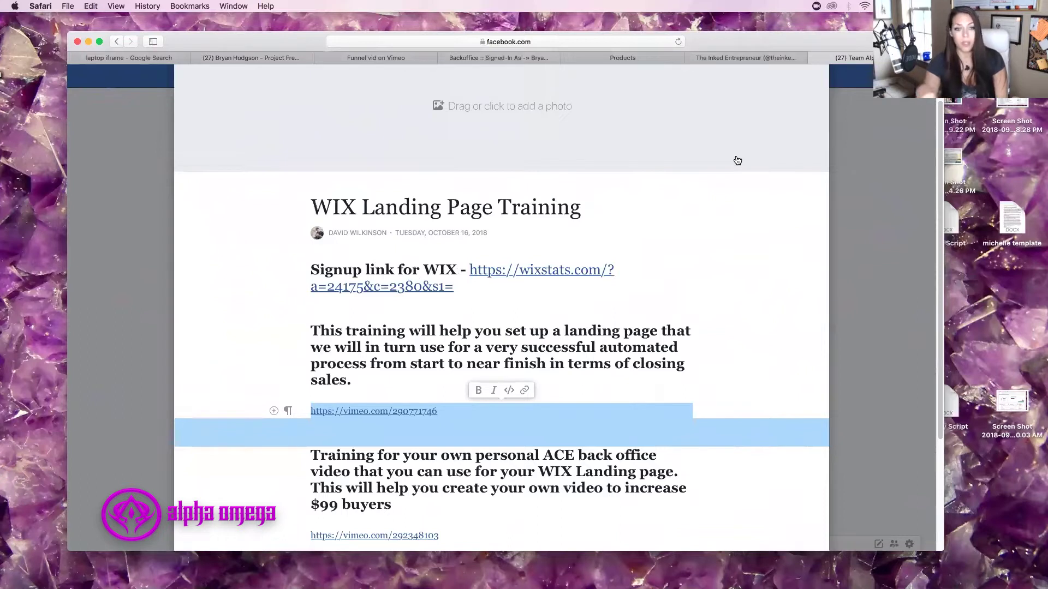
{"action": "left_click", "coordinate": [514, 305]}
{"action": "left_click_drag", "start_coordinate": [476, 283], "coordinate": [468, 264]}
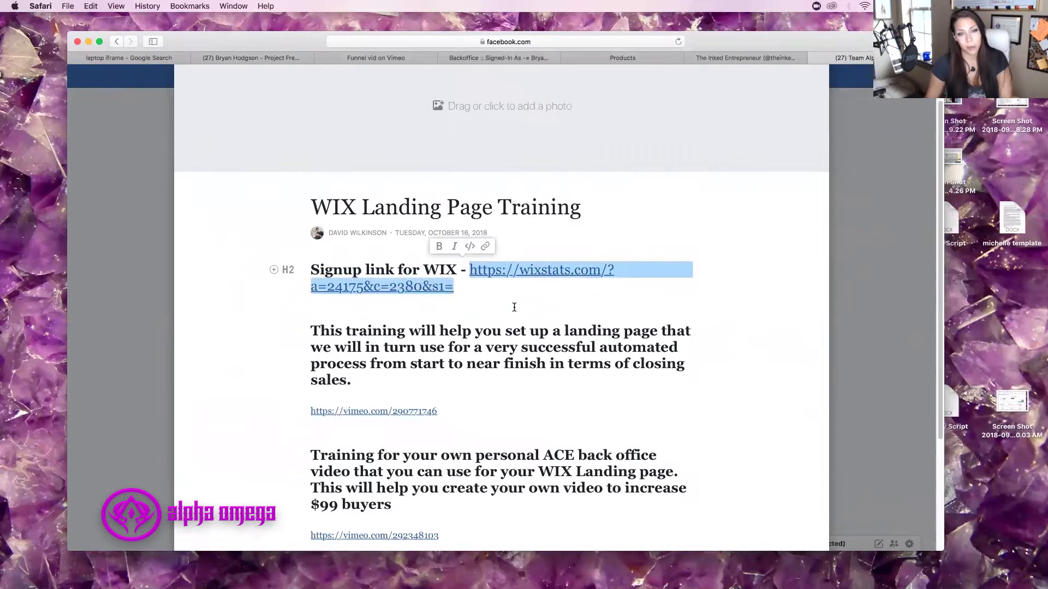
{"action": "left_click", "coordinate": [511, 273]}
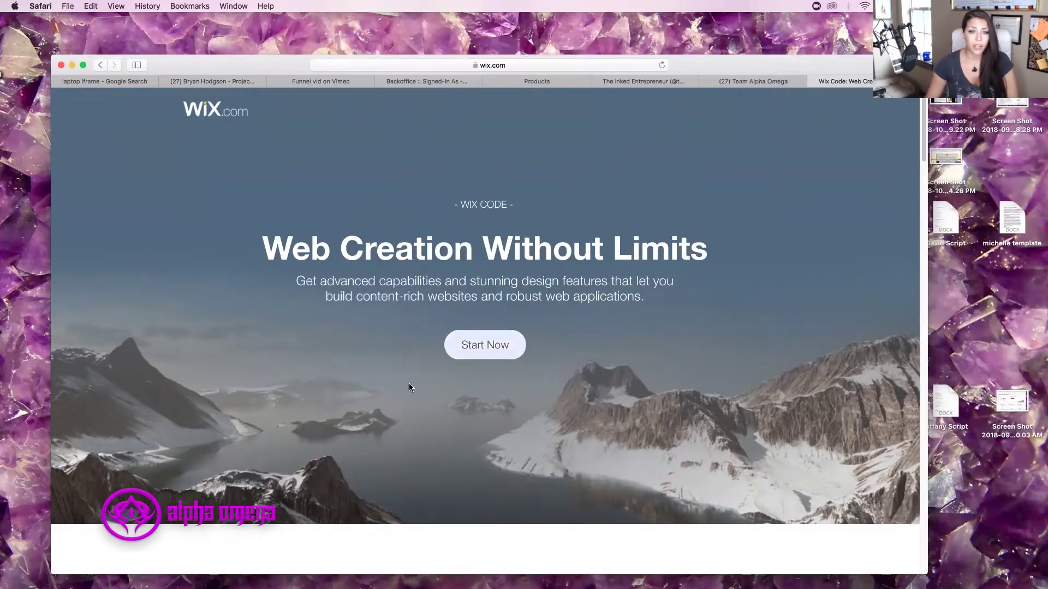
- Start a new Business website with the Wix Editor and go to its template selection
{"action": "left_click", "coordinate": [487, 354]}
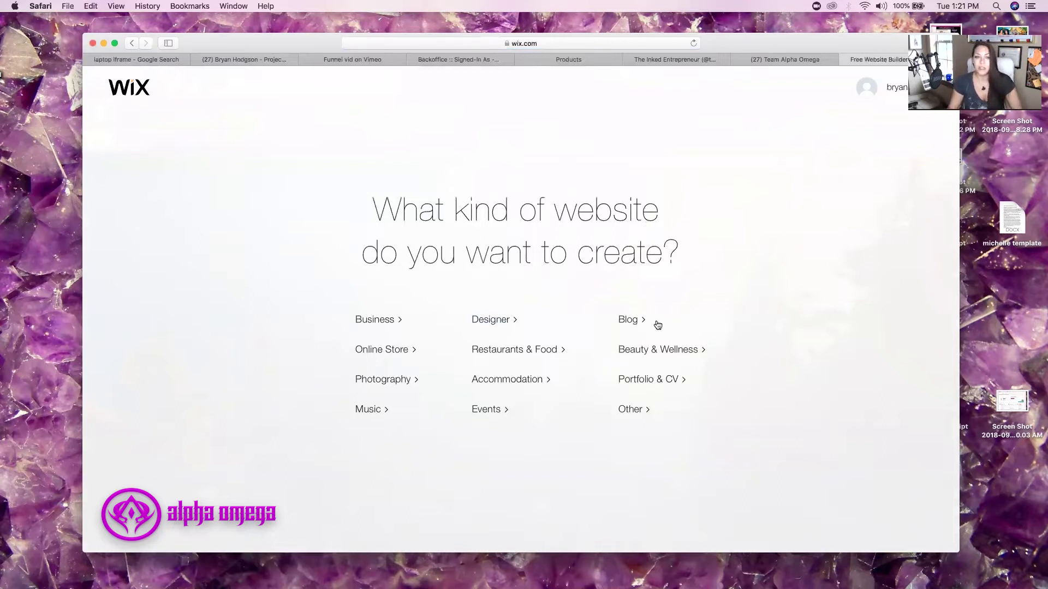
{"action": "left_click", "coordinate": [381, 321]}
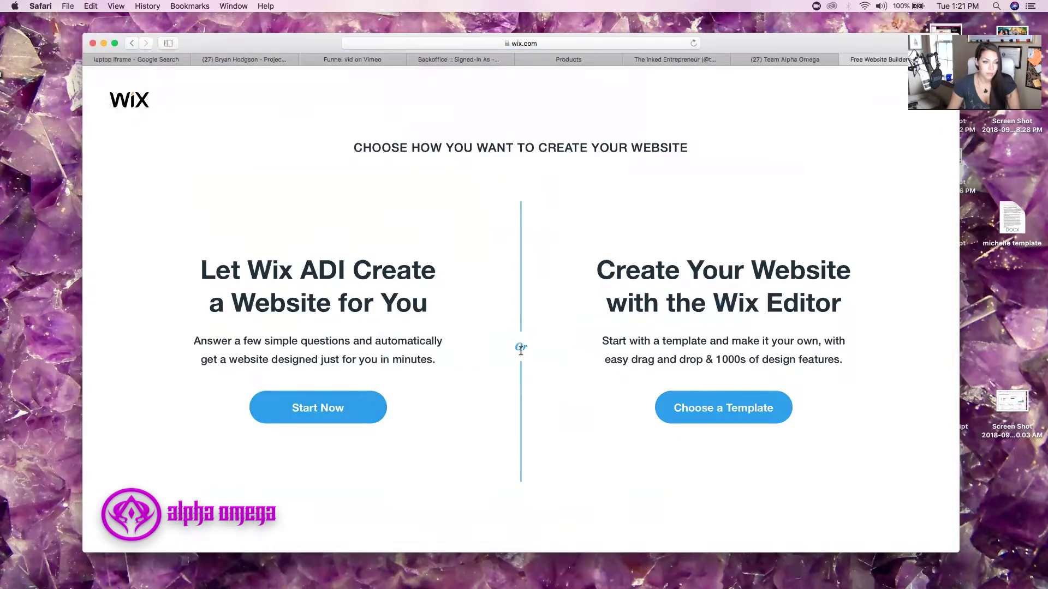
{"action": "left_click", "coordinate": [717, 408]}
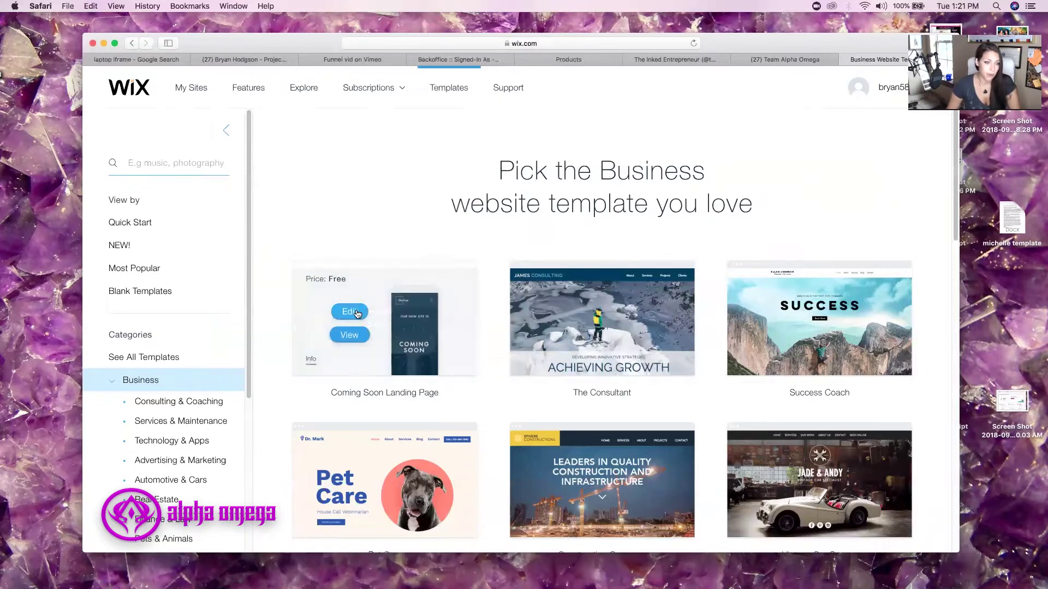
- Open the Coming Soon Landing Page template for editing and dismiss the welcome video
{"action": "left_click", "coordinate": [393, 315]}
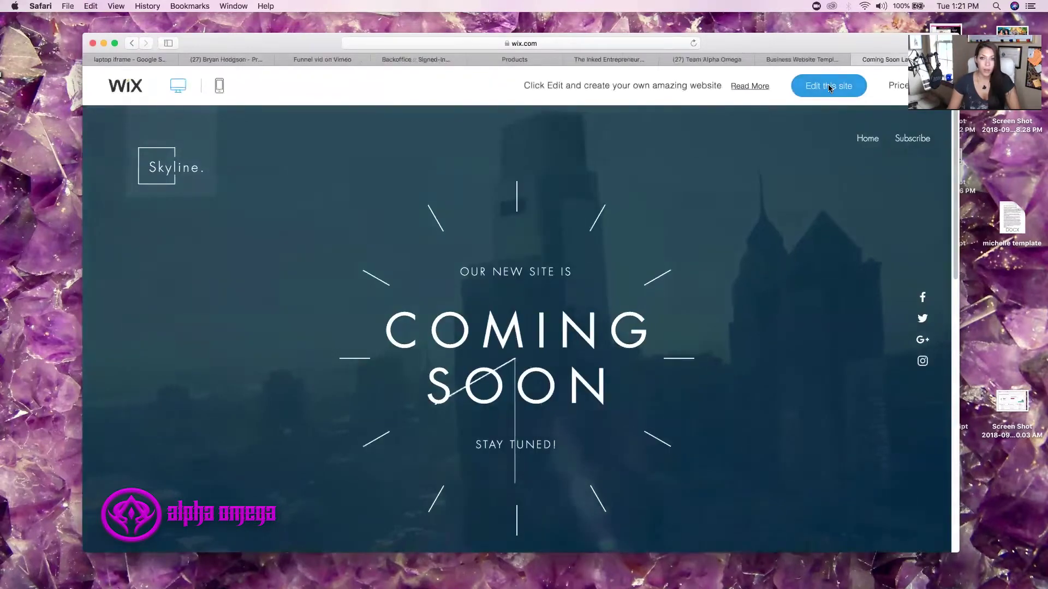
{"action": "left_click", "coordinate": [817, 86]}
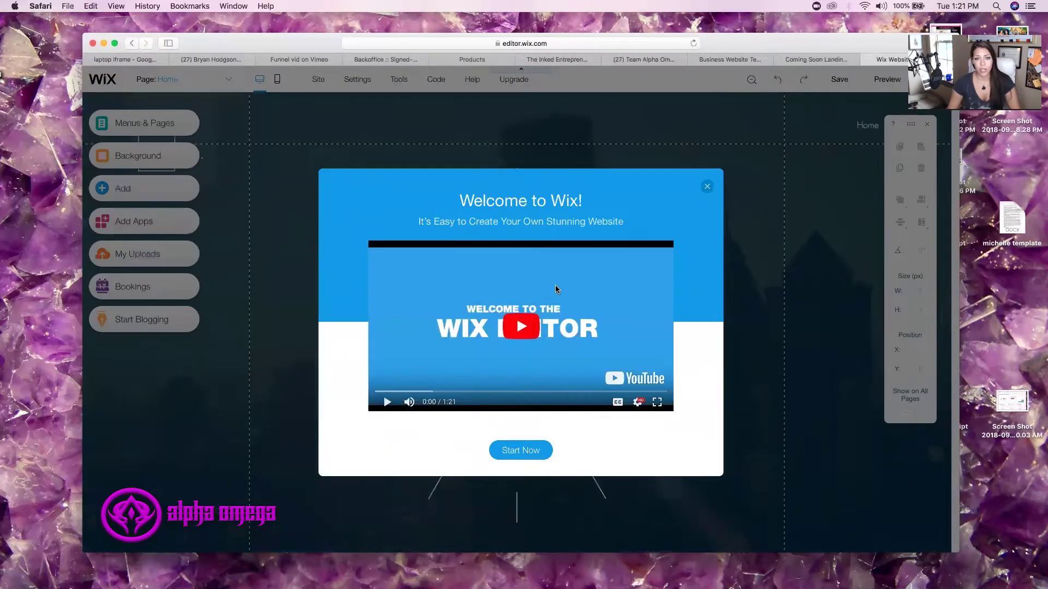
{"action": "left_click", "coordinate": [707, 187]}
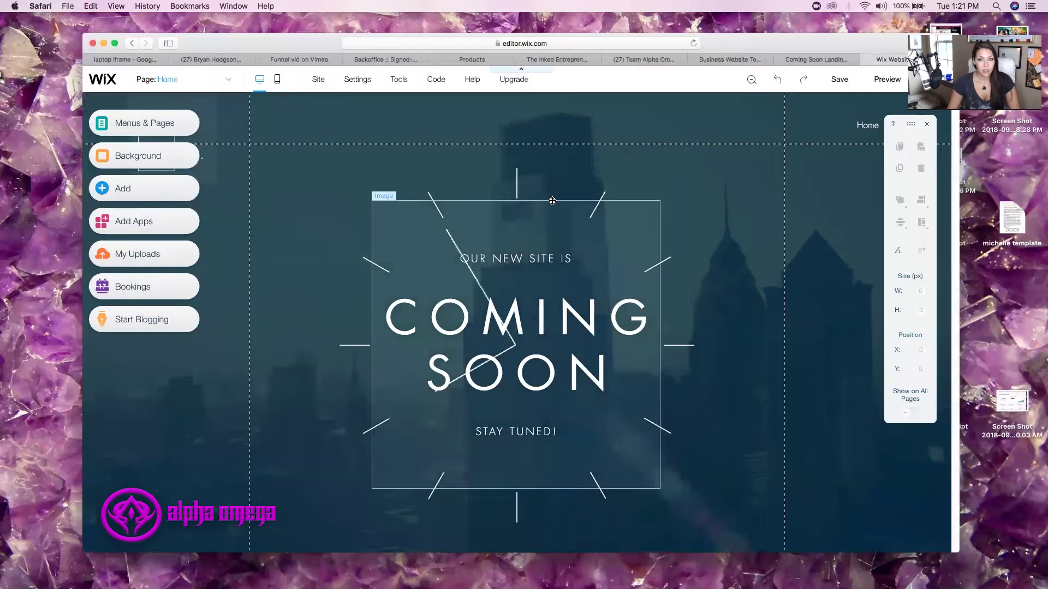
- Delete the ring of dial lines and the clock hands around the Coming Soon heading
{"action": "left_click", "coordinate": [517, 123]}
{"action": "key", "text": "BackSpace"}
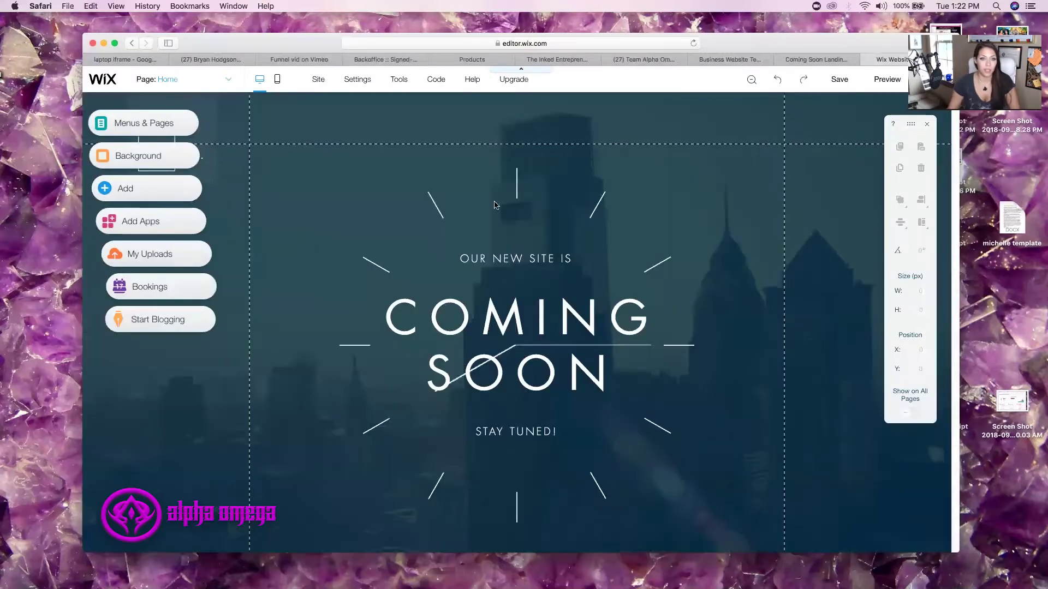
{"action": "left_click", "coordinate": [373, 178]}
{"action": "key", "text": "BackSpace"}
{"action": "left_click", "coordinate": [339, 176]}
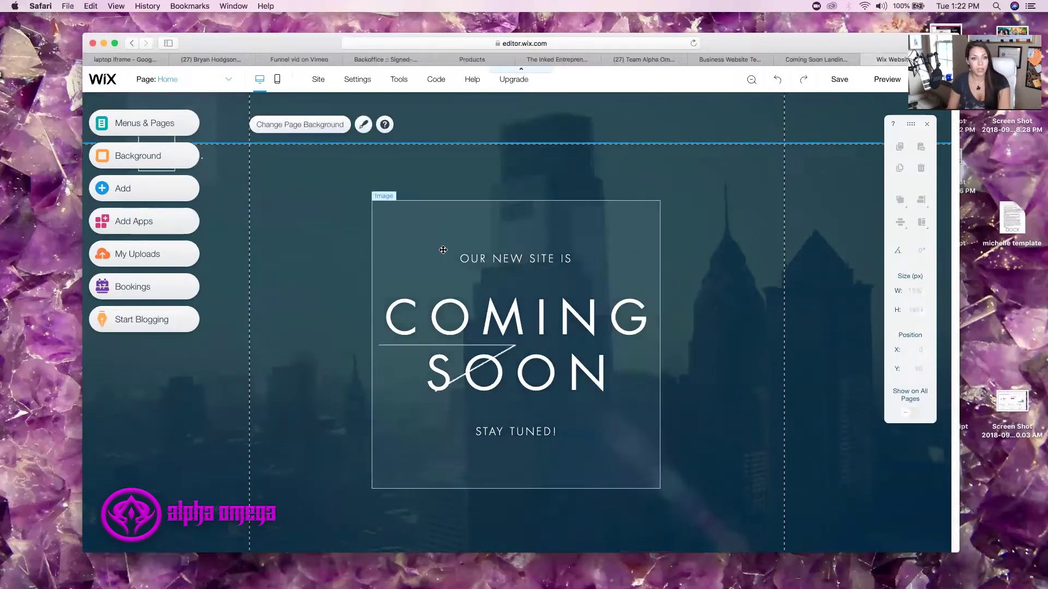
{"action": "left_click", "coordinate": [443, 250]}
{"action": "key", "text": "BackSpace"}
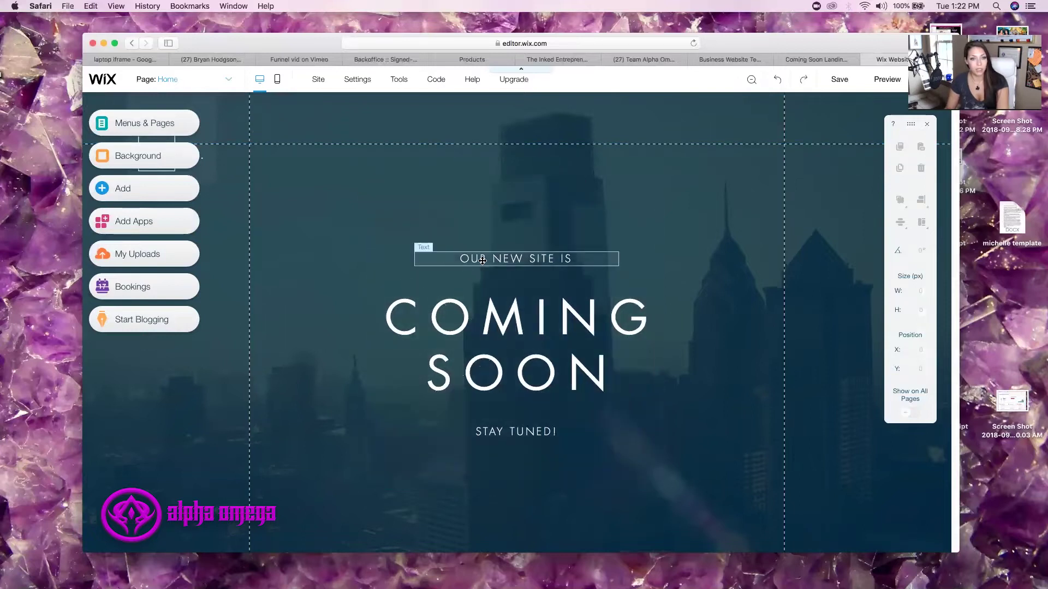
- Delete the three text elements "Our new site is", "Coming Soon" and "Stay tuned!"
{"action": "left_click", "coordinate": [472, 260]}
{"action": "key", "text": "BackSpace"}
{"action": "left_click", "coordinate": [500, 330]}
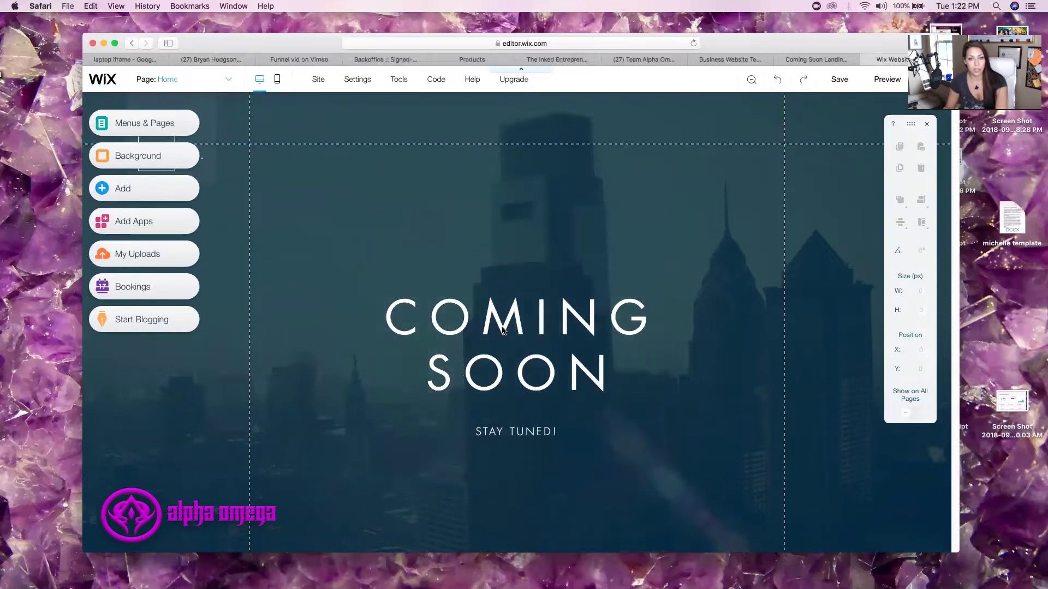
{"action": "key", "text": "BackSpace"}
{"action": "left_click", "coordinate": [543, 434]}
{"action": "key", "text": "BackSpace"}
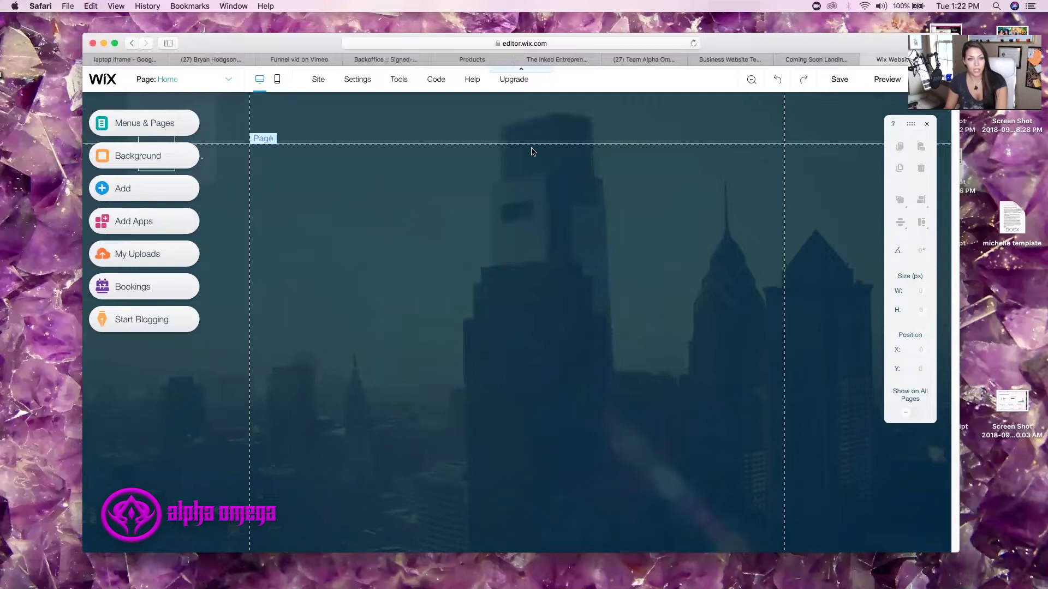
- Delete the About Skyline strip below the page's opening section
{"action": "left_click", "coordinate": [536, 136]}
{"action": "left_click", "coordinate": [536, 232]}
{"action": "scroll", "coordinate": [546, 284], "scroll_direction": "down", "scroll_amount": 5}
{"action": "left_click", "coordinate": [553, 335]}
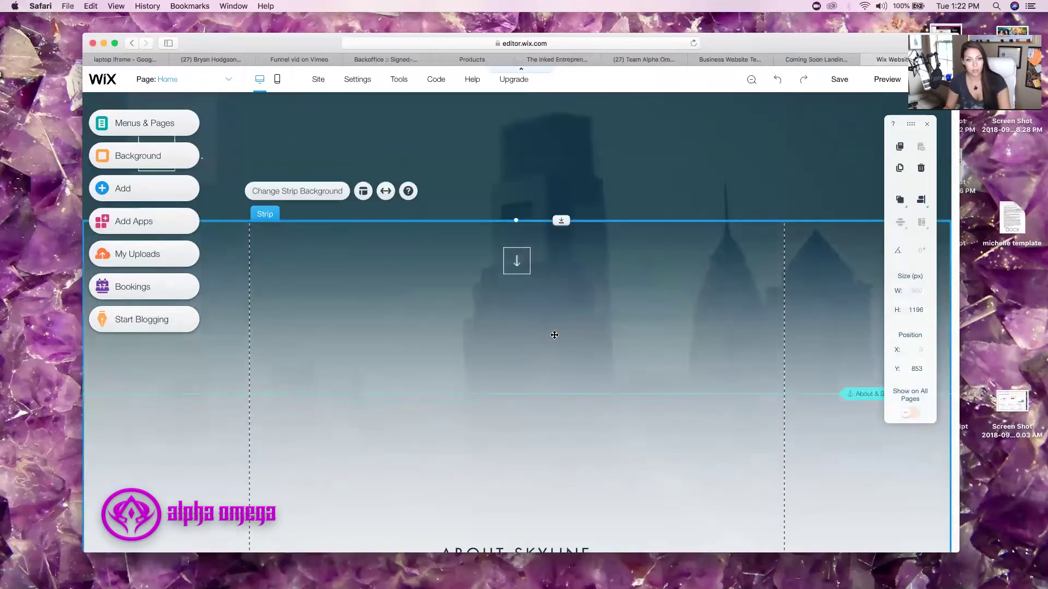
{"action": "key", "text": "BackSpace"}
- Delete the up-arrow element and the "Proudly created with Wix.com" text from the footer
{"action": "scroll", "coordinate": [584, 347], "scroll_direction": "down", "scroll_amount": 5}
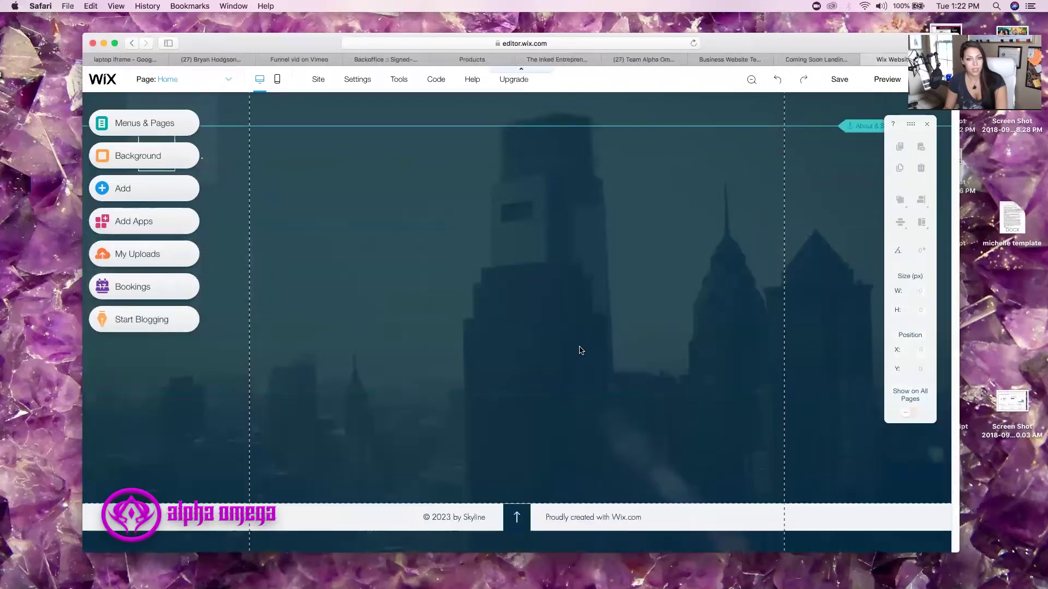
{"action": "left_click", "coordinate": [516, 518]}
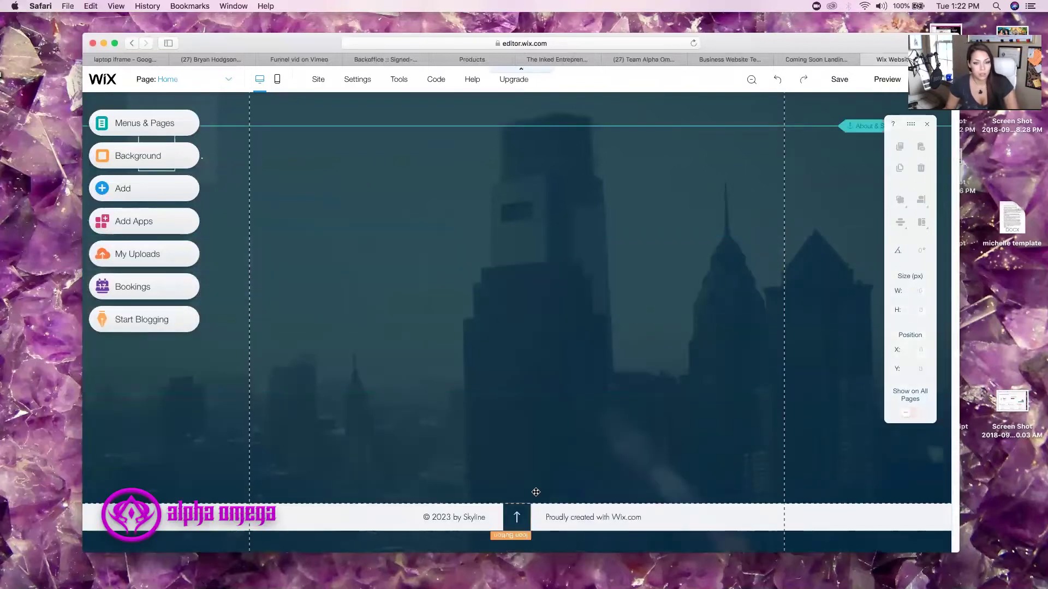
{"action": "key", "text": "BackSpace"}
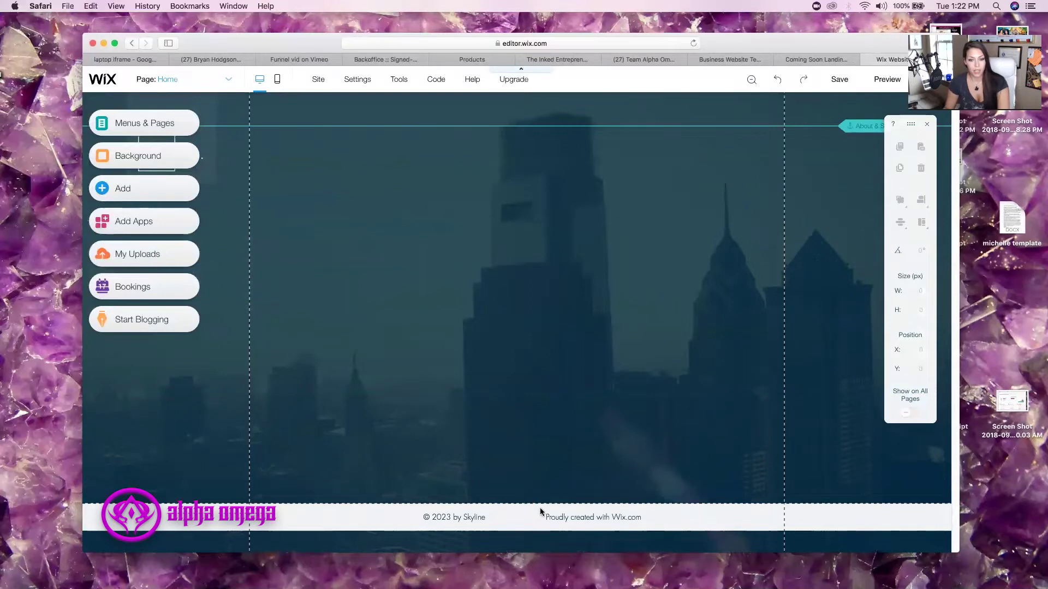
{"action": "left_click", "coordinate": [628, 518]}
{"action": "key", "text": "BackSpace"}
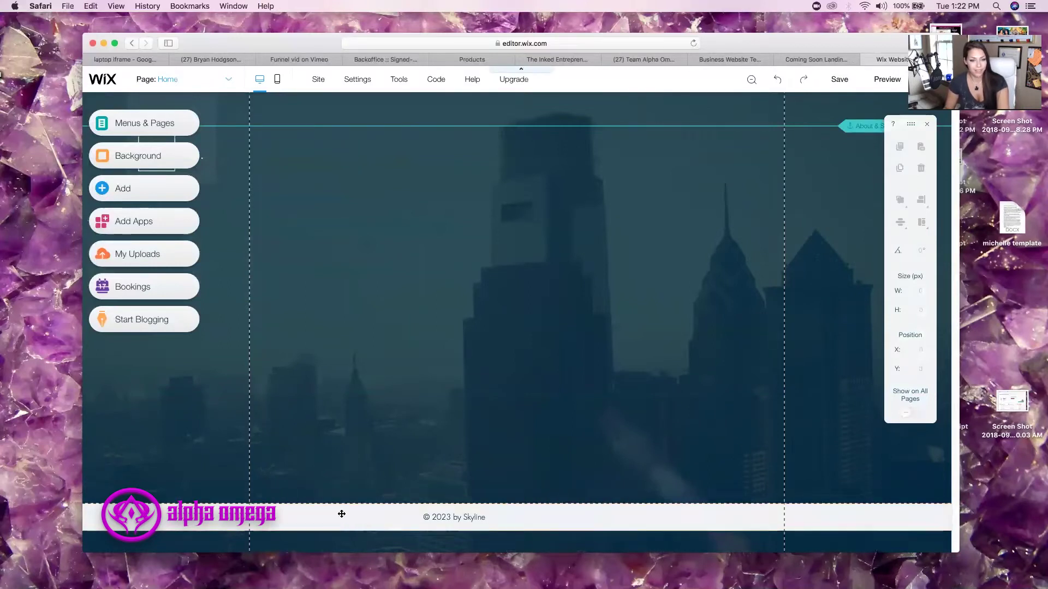
- Move the "© 2023 by Skyline" text toward the middle of the footer, to about X 261, Y 1879
{"action": "left_click", "coordinate": [470, 516]}
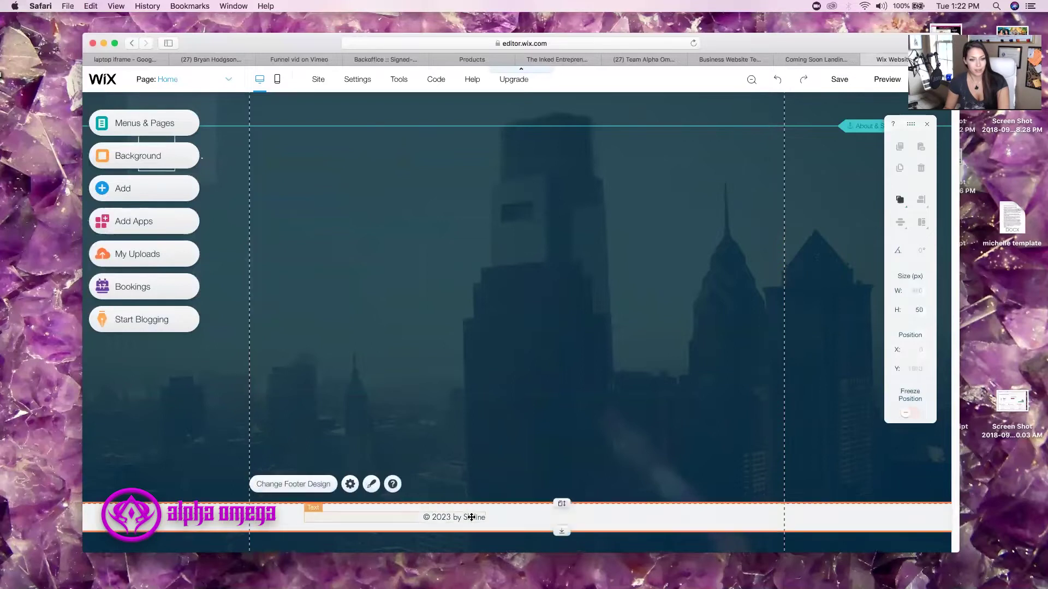
{"action": "left_click_drag", "start_coordinate": [470, 518], "coordinate": [557, 517]}
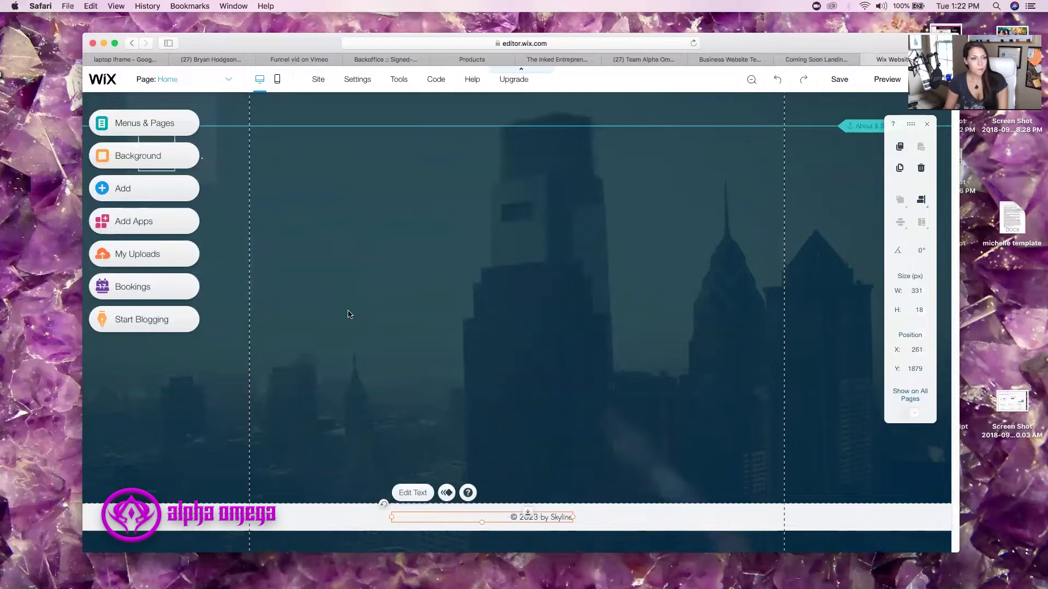
{"action": "left_click", "coordinate": [452, 342]}
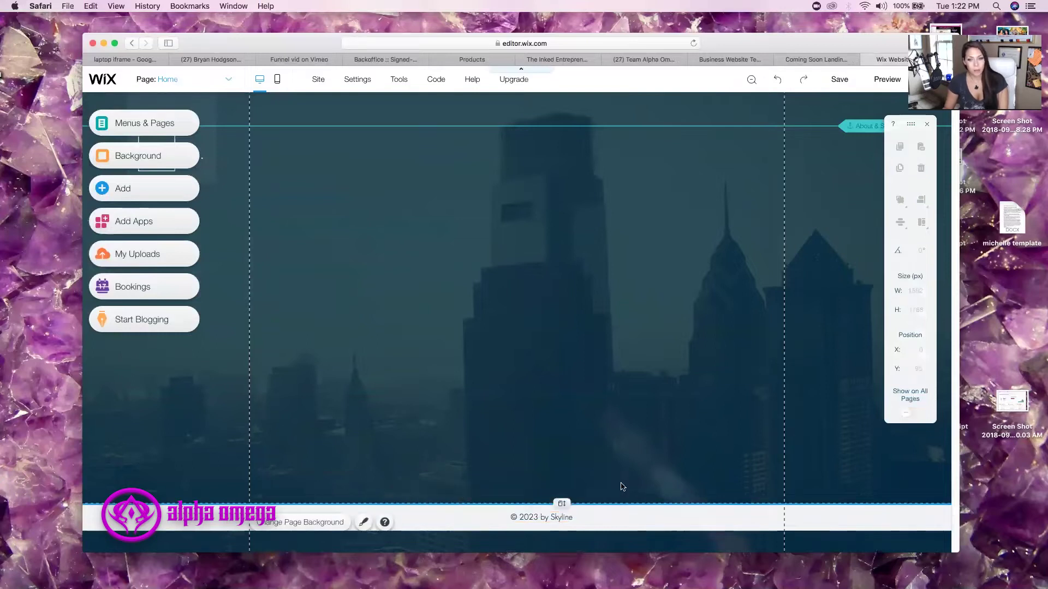
- Customize the footer design by setting its background fill opacity to 0%
{"action": "left_click", "coordinate": [653, 509]}
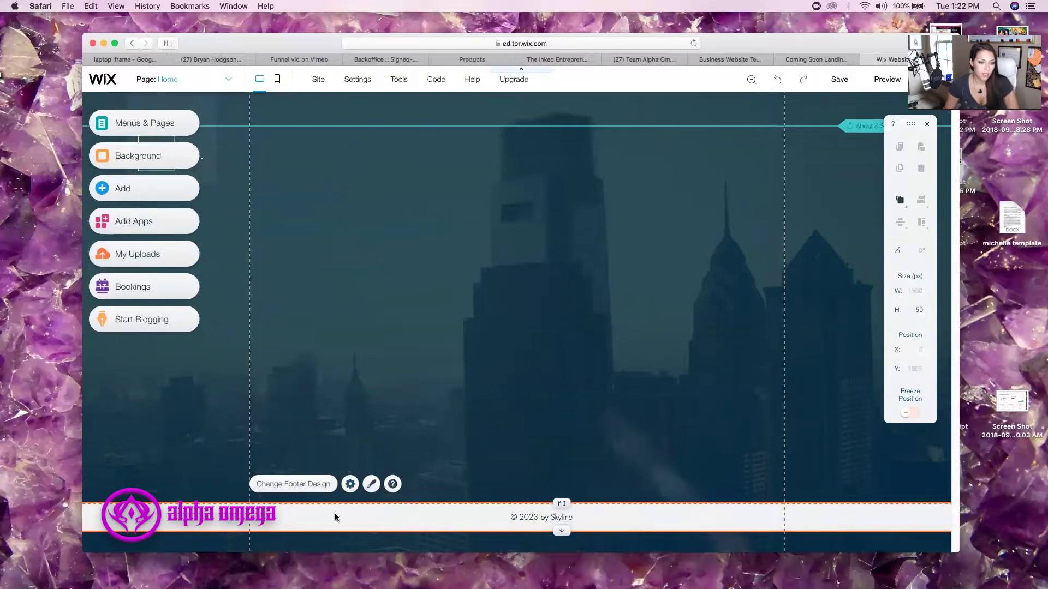
{"action": "left_click", "coordinate": [350, 484]}
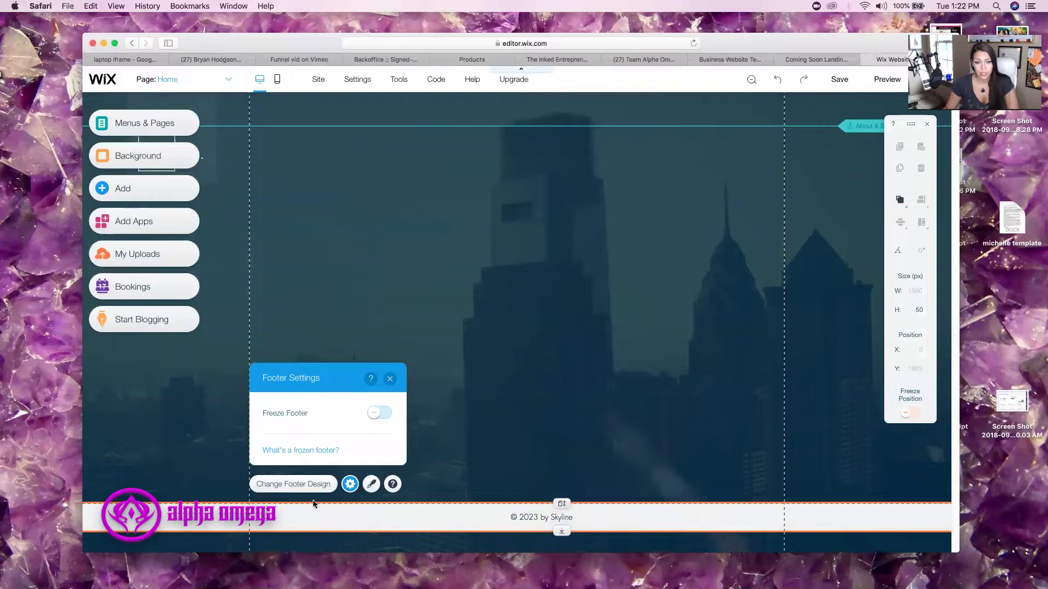
{"action": "left_click", "coordinate": [370, 486]}
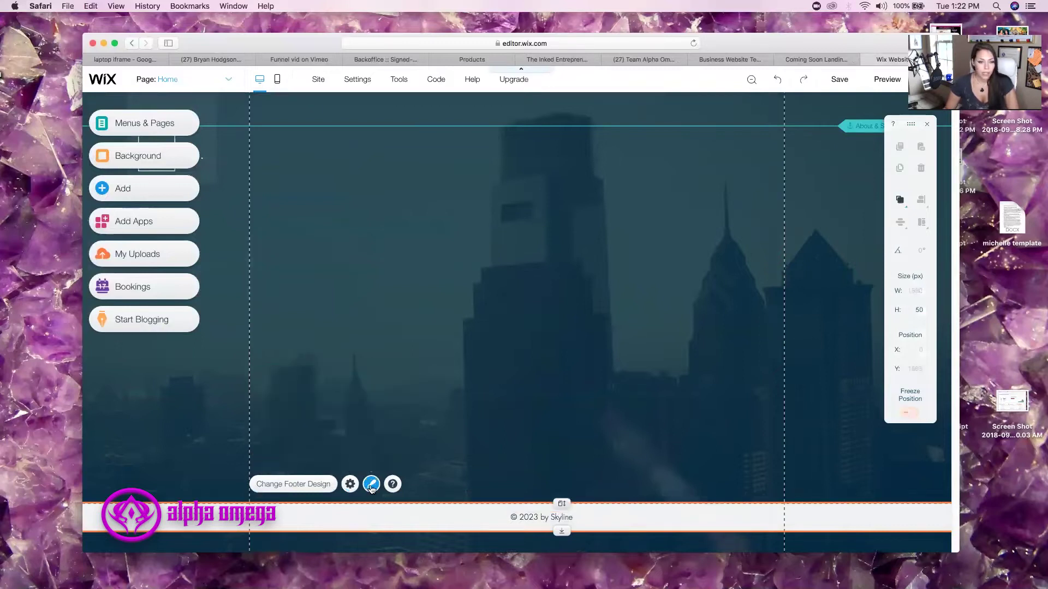
{"action": "left_click", "coordinate": [351, 443]}
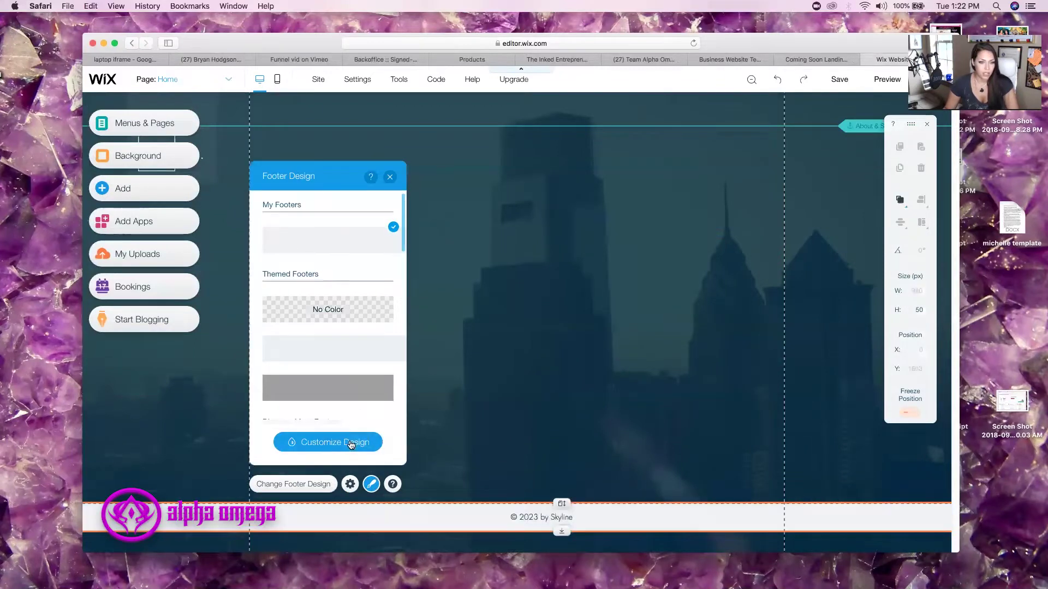
{"action": "left_click", "coordinate": [372, 484]}
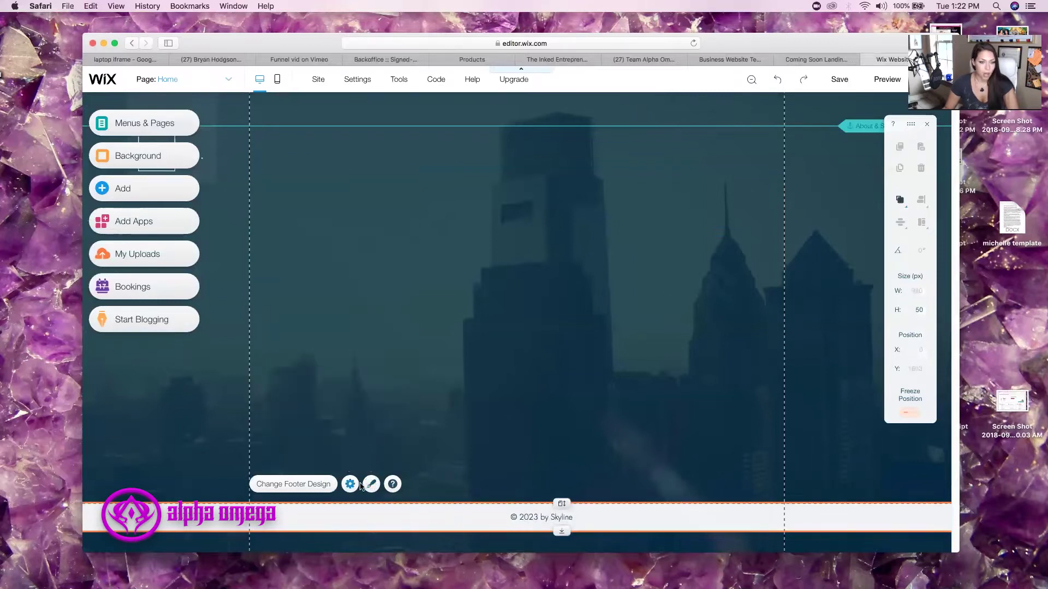
{"action": "left_click", "coordinate": [372, 486]}
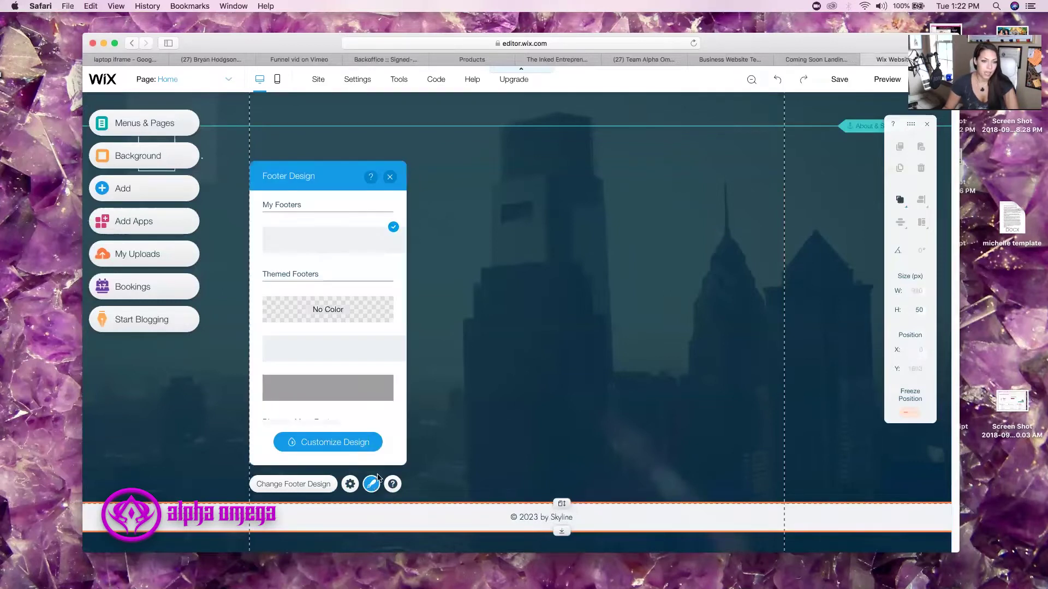
{"action": "left_click", "coordinate": [355, 447]}
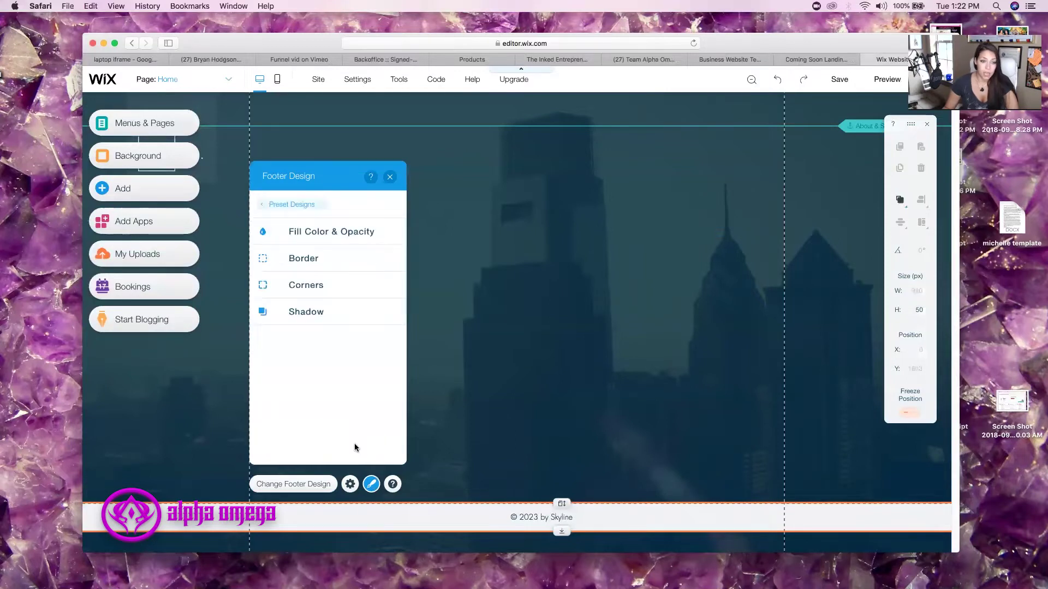
{"action": "left_click", "coordinate": [321, 236]}
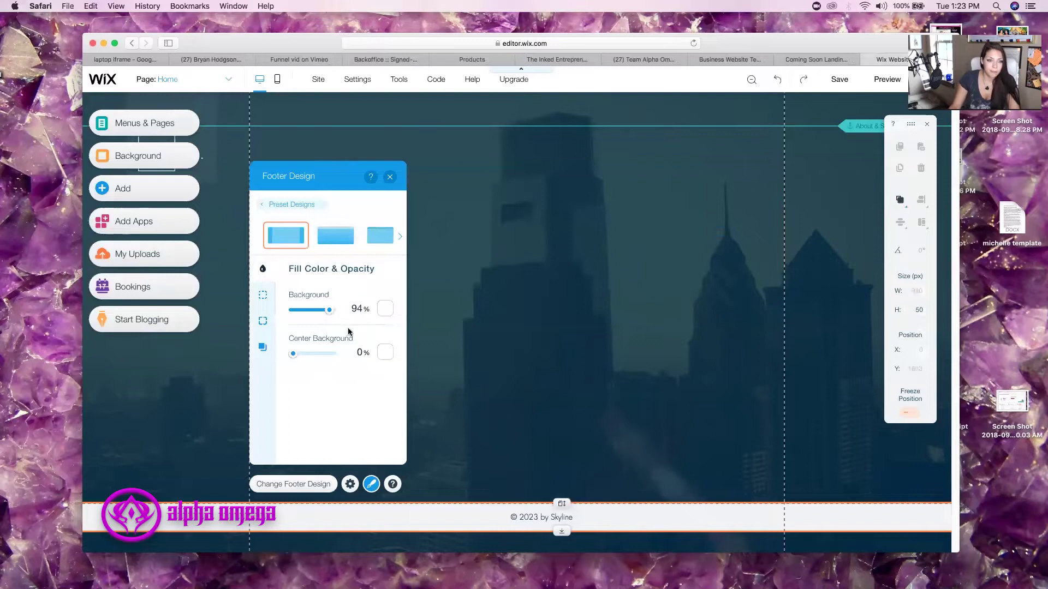
{"action": "left_click_drag", "start_coordinate": [330, 311], "coordinate": [279, 323]}
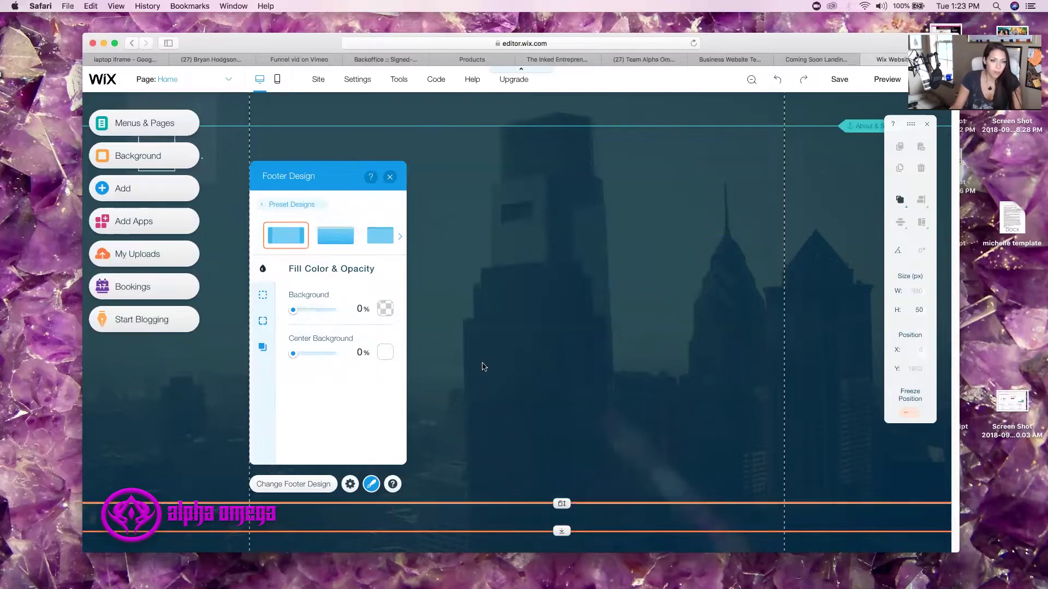
{"action": "left_click", "coordinate": [486, 366]}
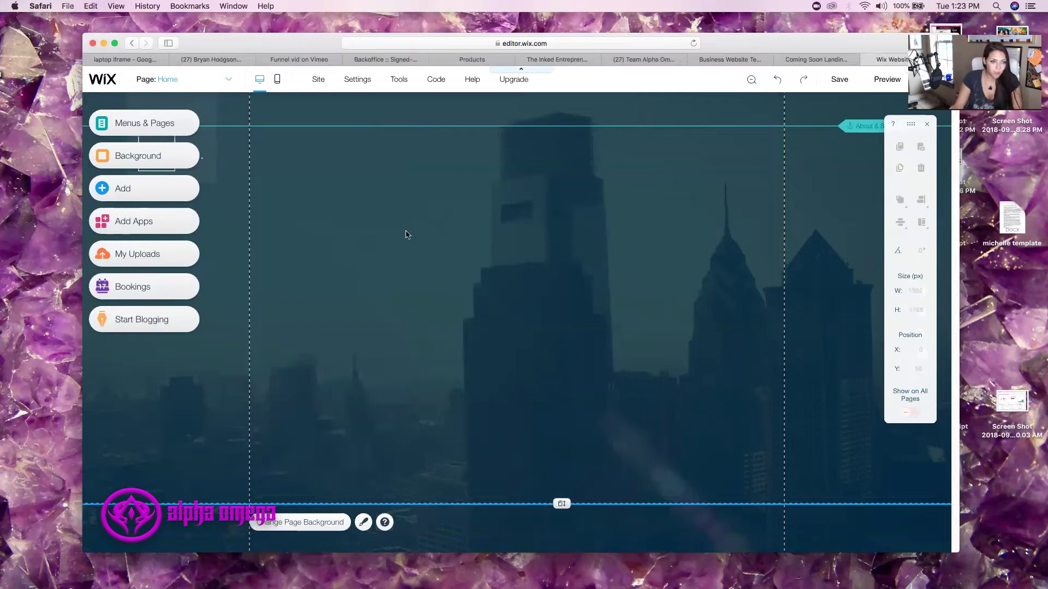
- Delete the leftover element partly hidden behind the editor's side menu
{"action": "scroll", "coordinate": [315, 186], "scroll_direction": "up", "scroll_amount": 1}
{"action": "left_click", "coordinate": [211, 139]}
{"action": "left_click", "coordinate": [921, 169]}
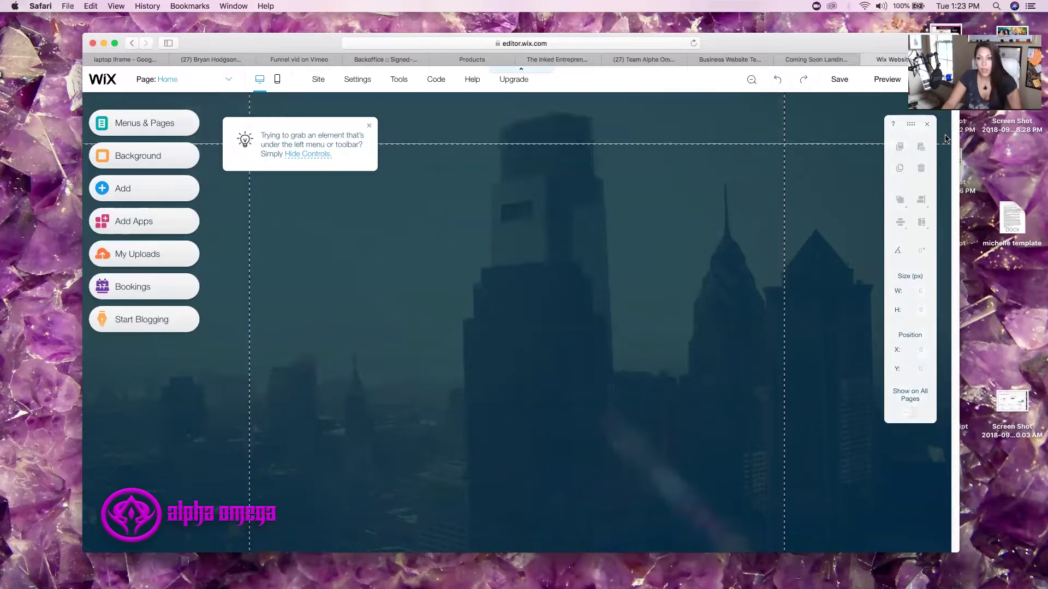
{"action": "left_click", "coordinate": [290, 232]}
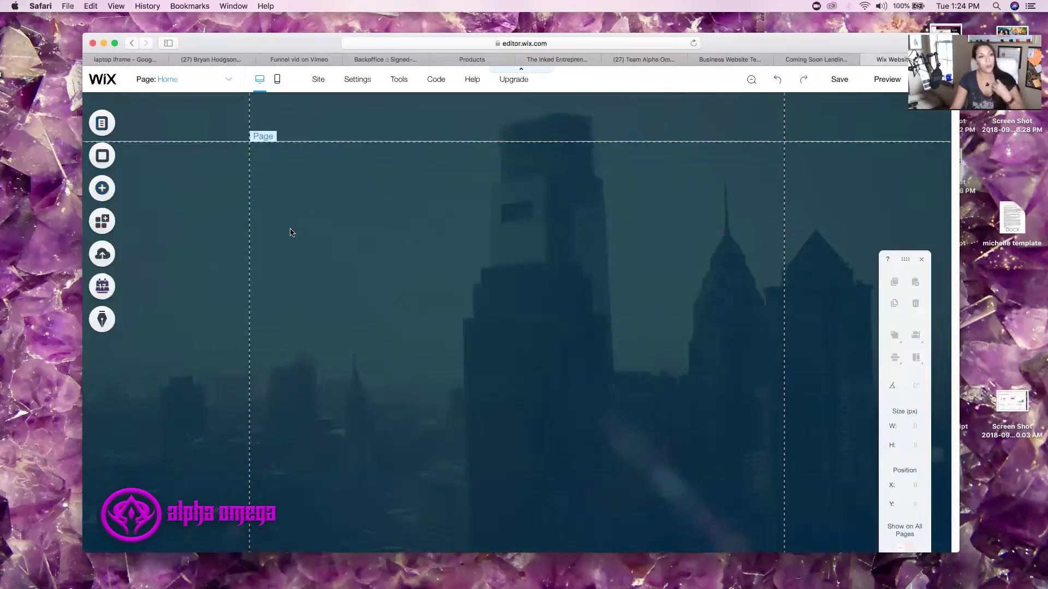
- Browse the preset page backgrounds, previewing Deep Sea Waves and Aurelia Jellyfish, and check the image library for background images
{"action": "left_click", "coordinate": [103, 191]}
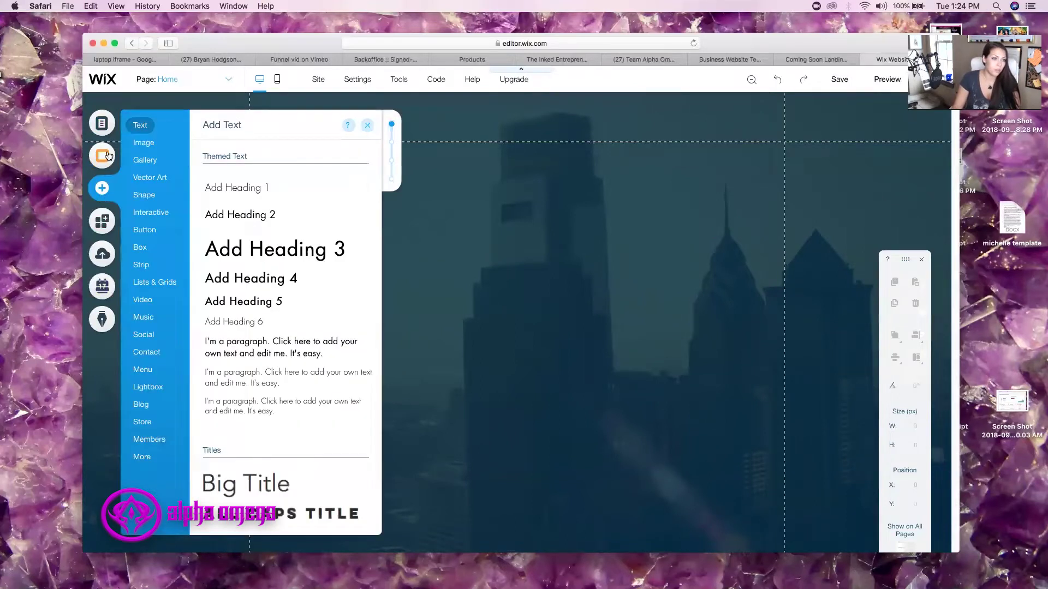
{"action": "left_click", "coordinate": [107, 156]}
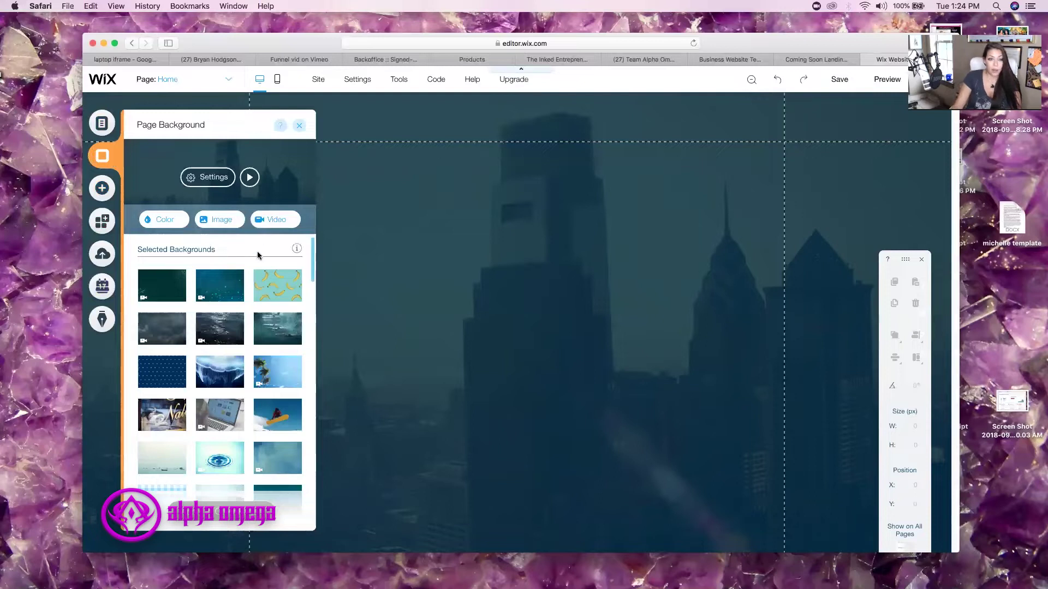
{"action": "mouse_move", "coordinate": [225, 294]}
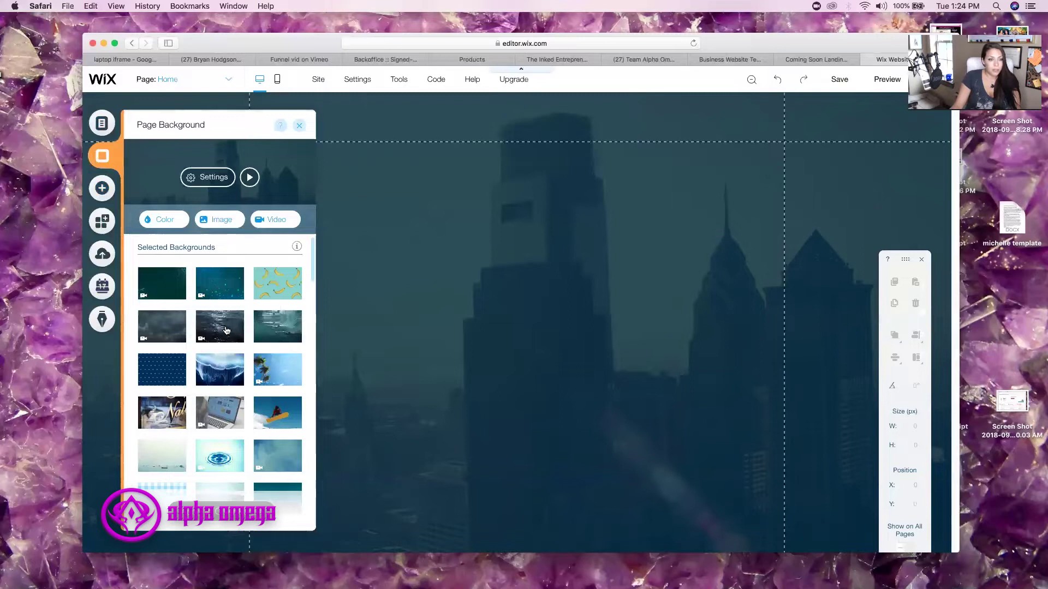
{"action": "mouse_move", "coordinate": [228, 331]}
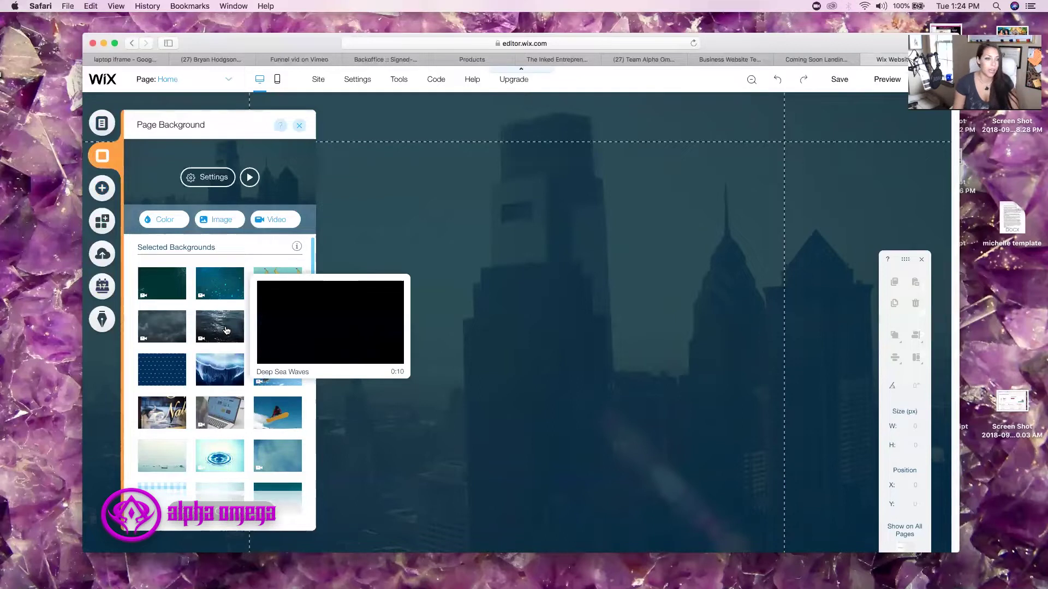
{"action": "left_click", "coordinate": [221, 221]}
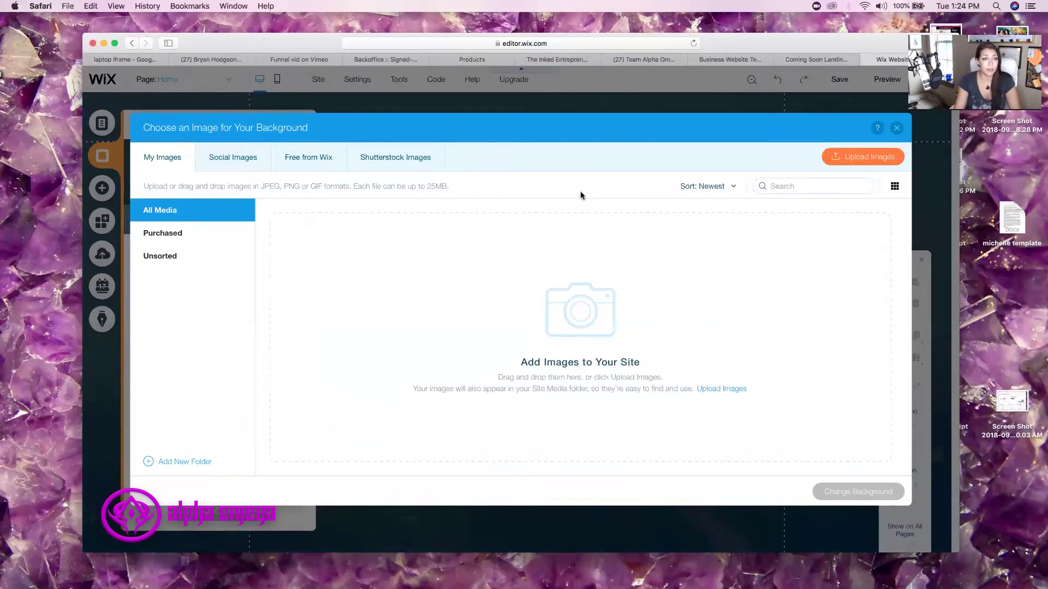
{"action": "left_click", "coordinate": [896, 127]}
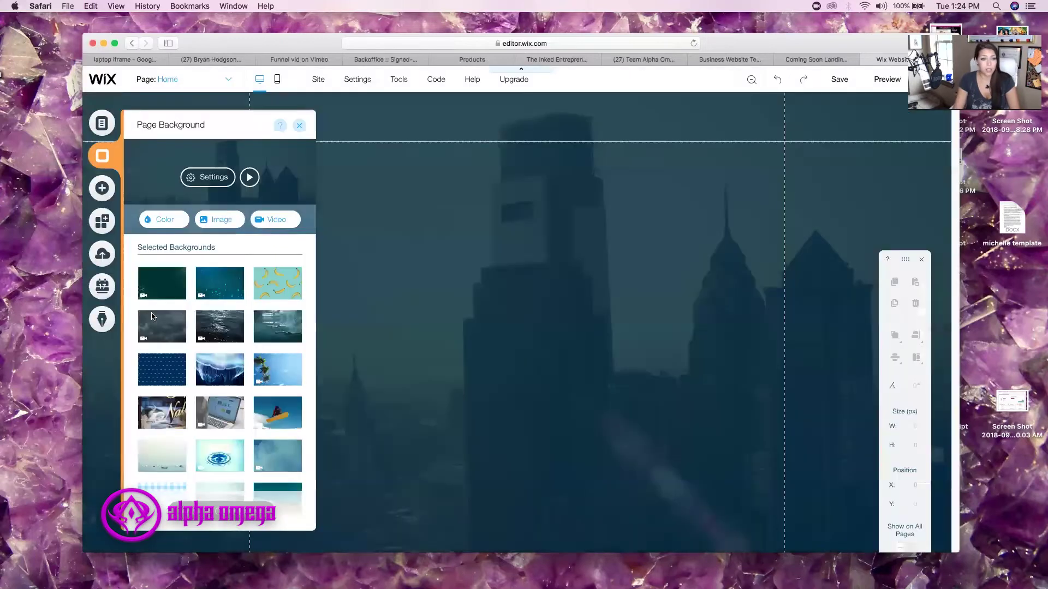
{"action": "scroll", "coordinate": [236, 391], "scroll_direction": "down", "scroll_amount": 2}
{"action": "scroll", "coordinate": [236, 390], "scroll_direction": "down", "scroll_amount": 10}
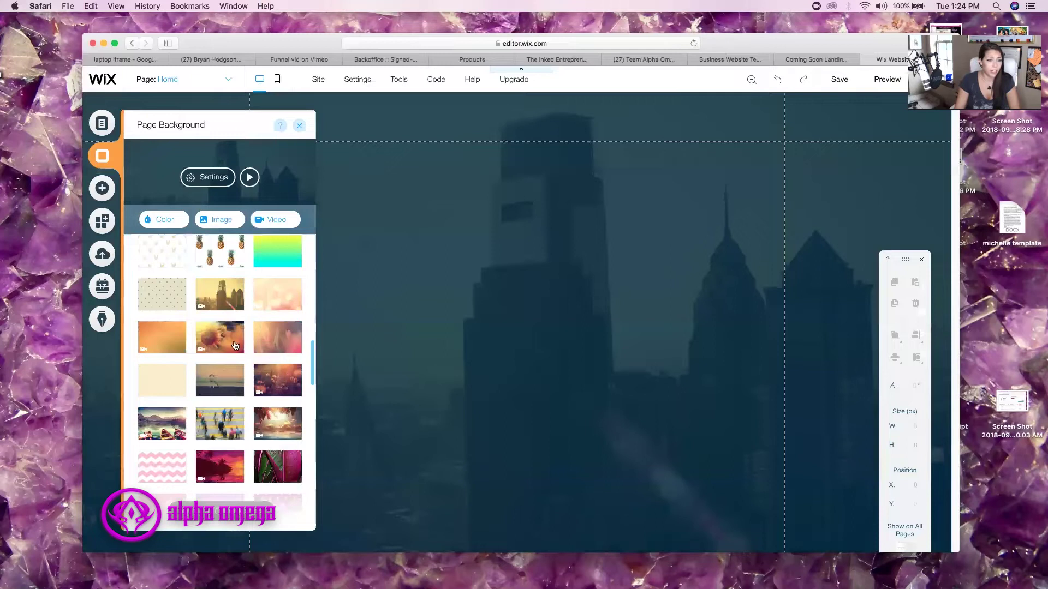
{"action": "scroll", "coordinate": [220, 360], "scroll_direction": "down", "scroll_amount": 5}
{"action": "scroll", "coordinate": [220, 371], "scroll_direction": "down", "scroll_amount": 10}
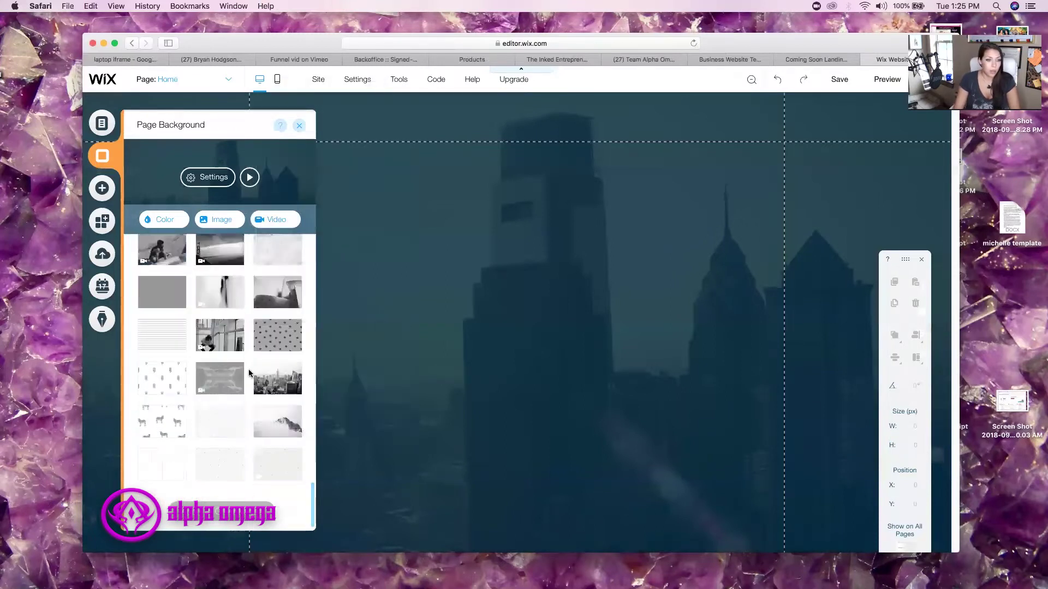
{"action": "scroll", "coordinate": [220, 385], "scroll_direction": "up", "scroll_amount": 20}
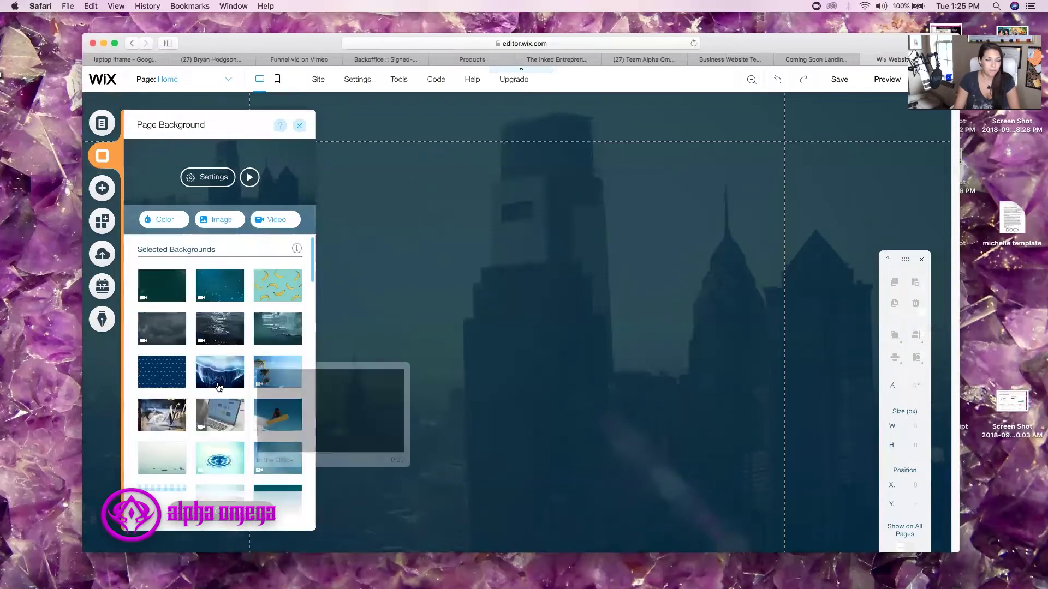
{"action": "mouse_move", "coordinate": [214, 378]}
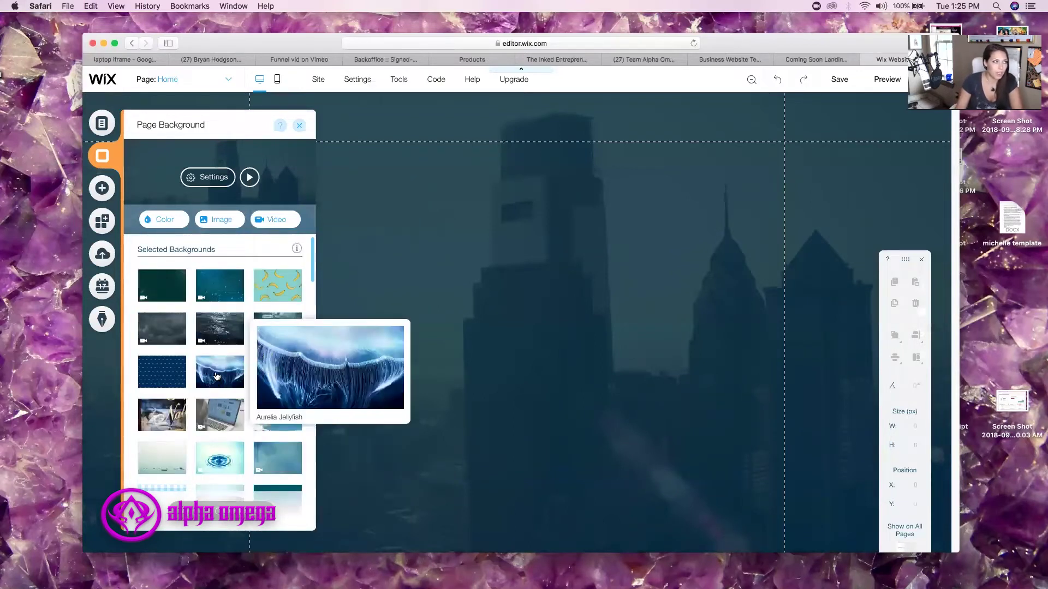
{"action": "mouse_move", "coordinate": [279, 291]}
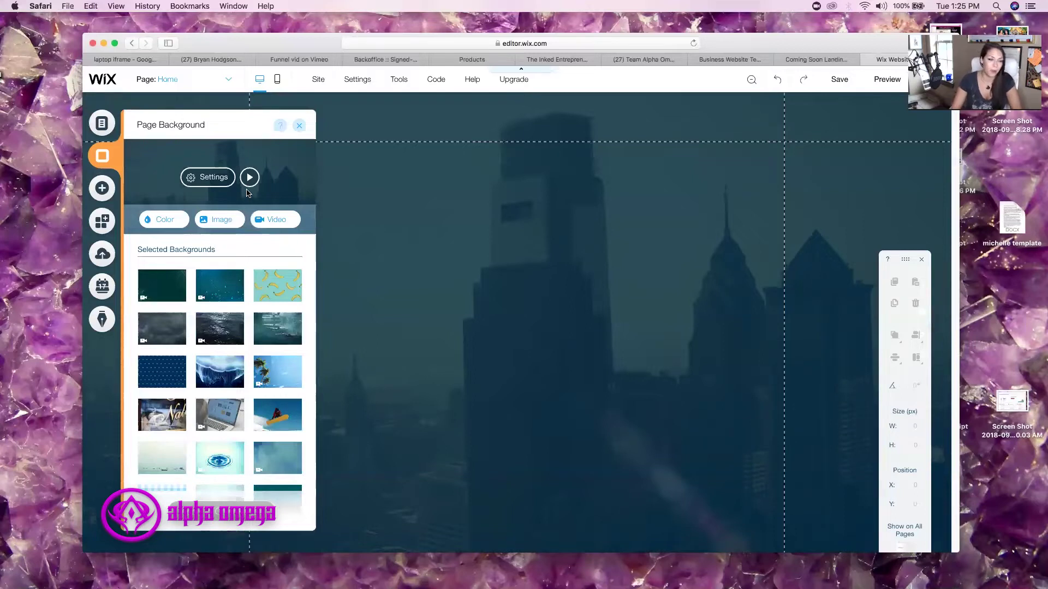
- Upload the image isiyrtmvb1l.jpg and apply it as the page background
{"action": "left_click", "coordinate": [220, 222]}
{"action": "left_click", "coordinate": [845, 160]}
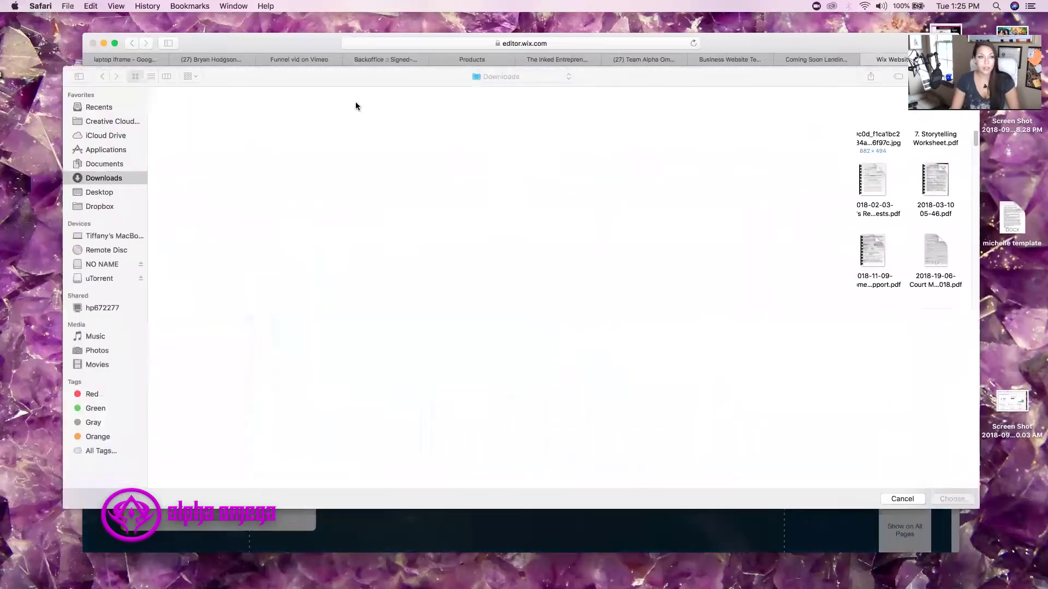
{"action": "double_click", "coordinate": [424, 210]}
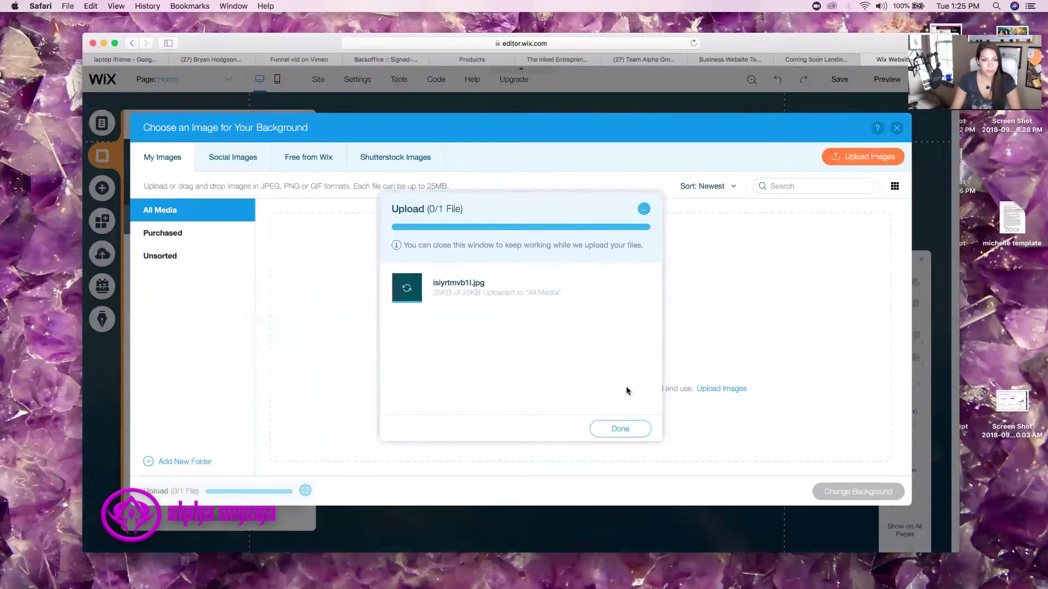
{"action": "left_click", "coordinate": [620, 413]}
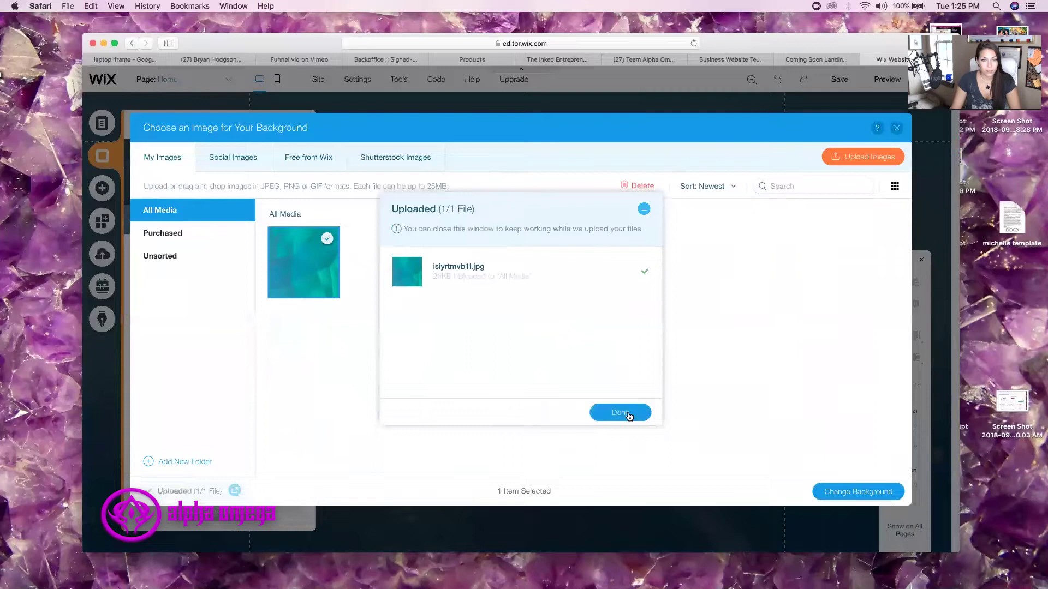
{"action": "left_click", "coordinate": [324, 267]}
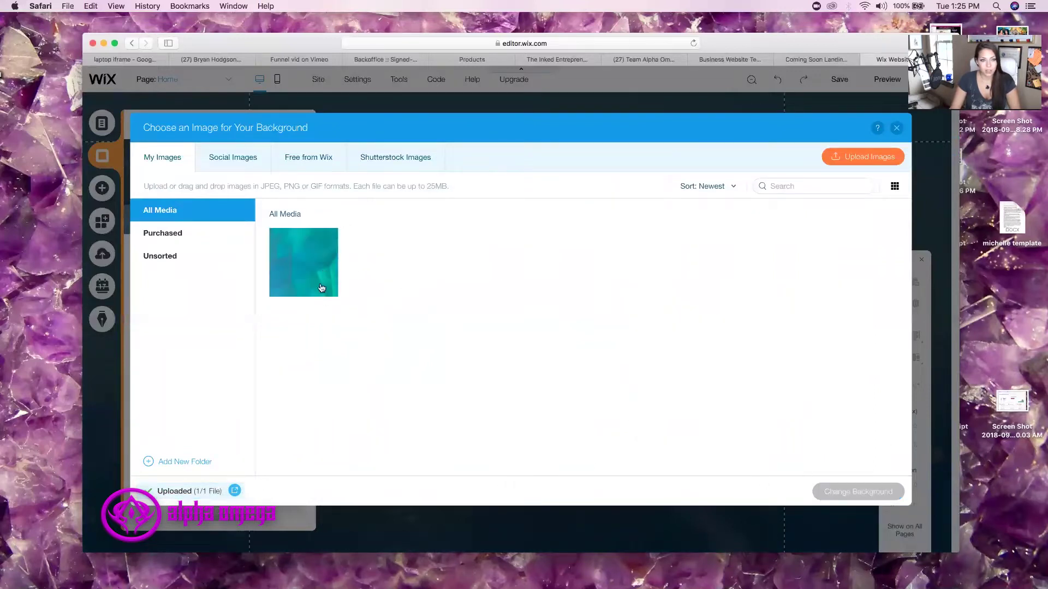
{"action": "left_click", "coordinate": [311, 271]}
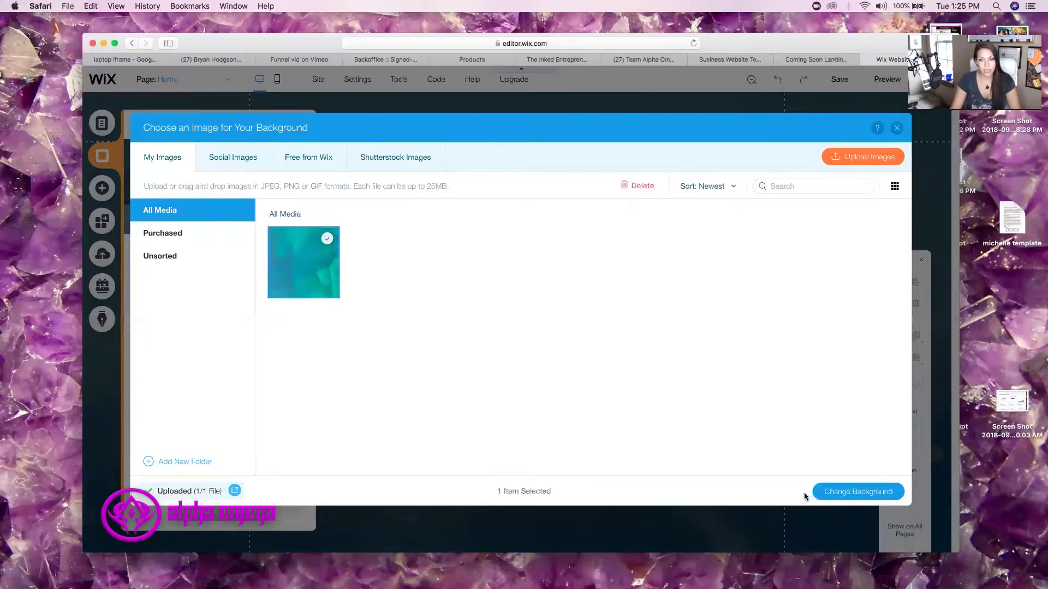
{"action": "left_click", "coordinate": [843, 497]}
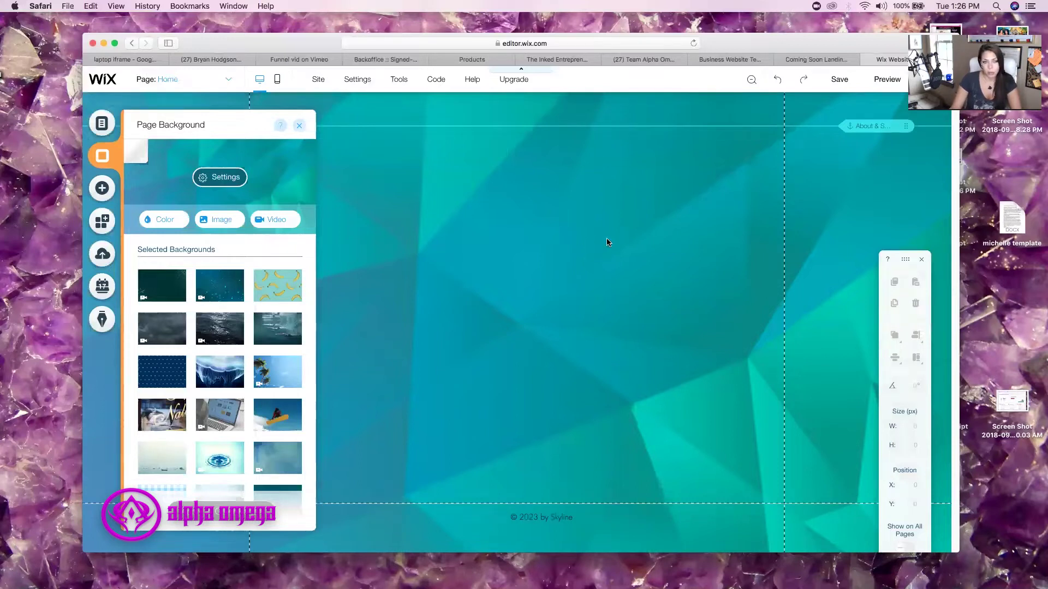
{"action": "left_click", "coordinate": [418, 275]}
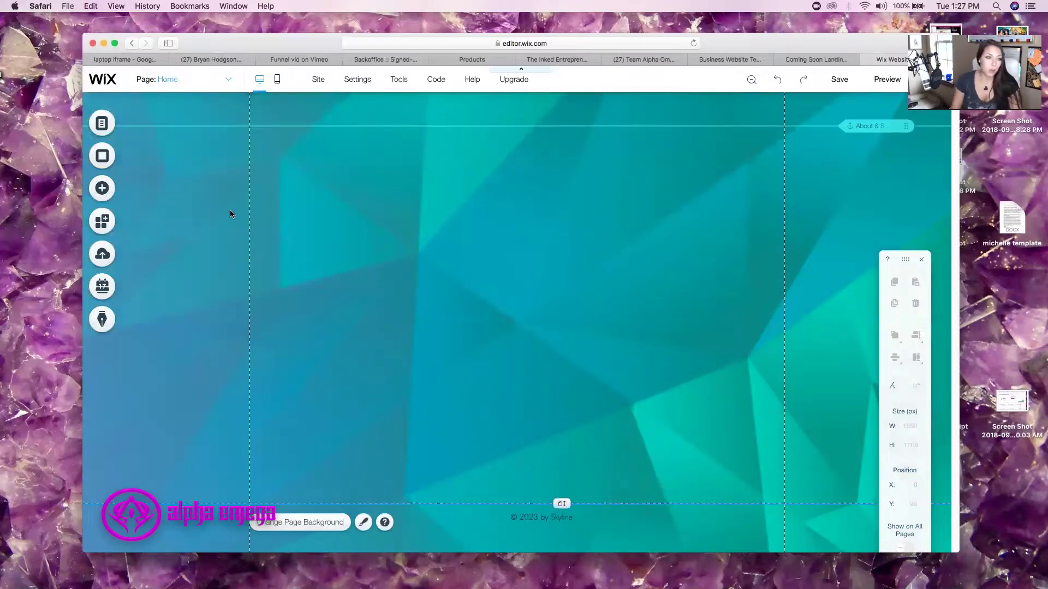
- Add the solid red container box with rounded corners to the page's upper area
{"action": "left_click", "coordinate": [107, 191]}
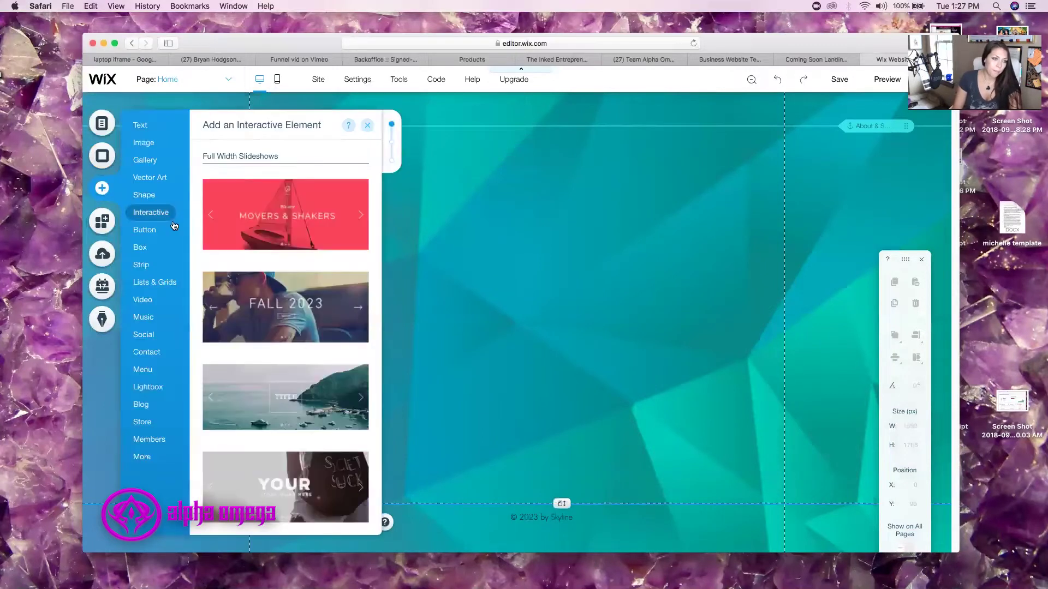
{"action": "left_click", "coordinate": [141, 249]}
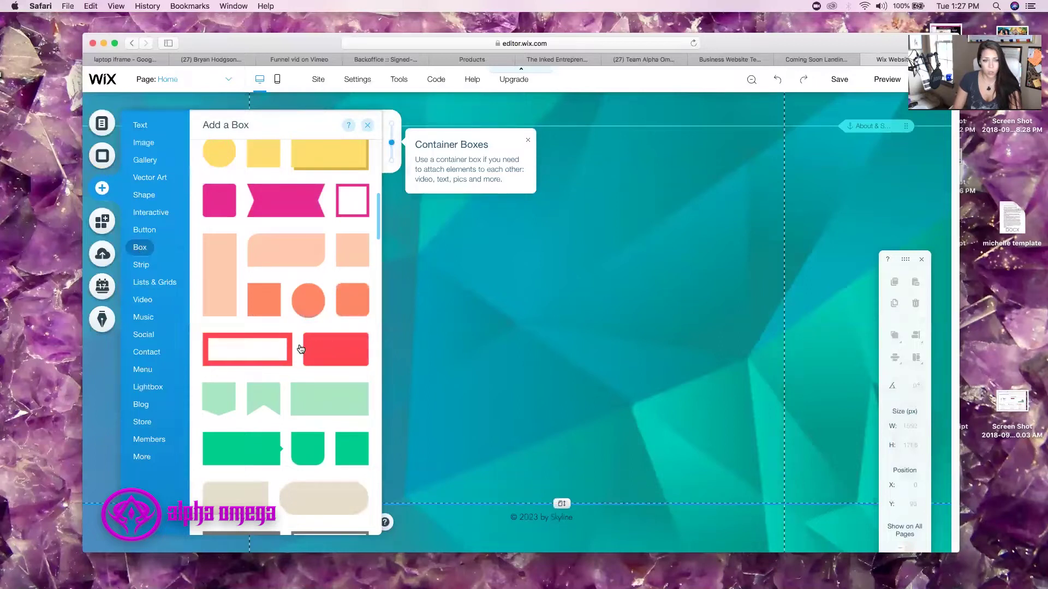
{"action": "scroll", "coordinate": [315, 317], "scroll_direction": "up", "scroll_amount": 6}
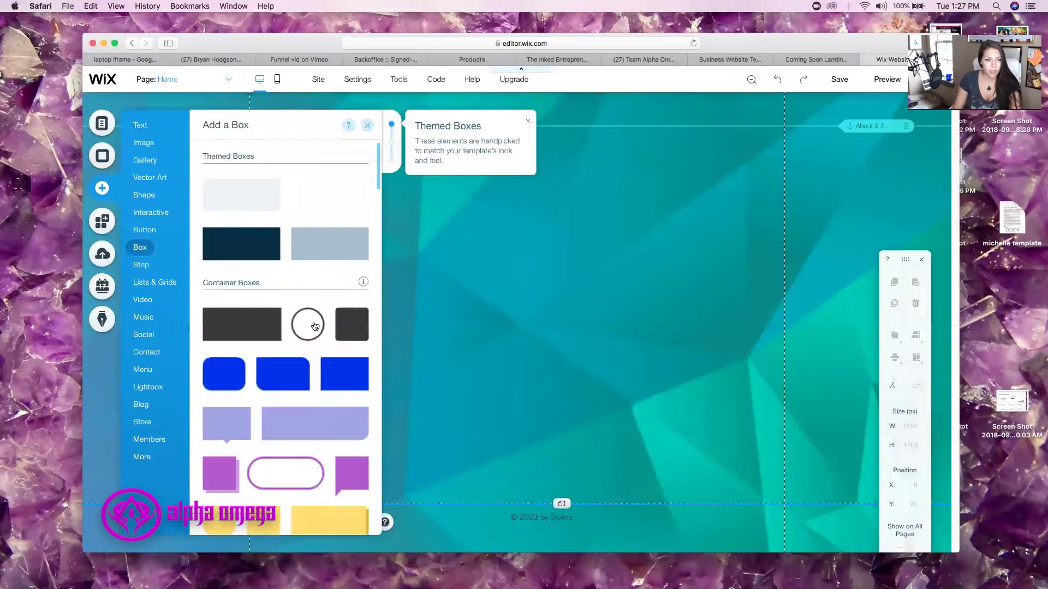
{"action": "scroll", "coordinate": [311, 350], "scroll_direction": "down", "scroll_amount": 3}
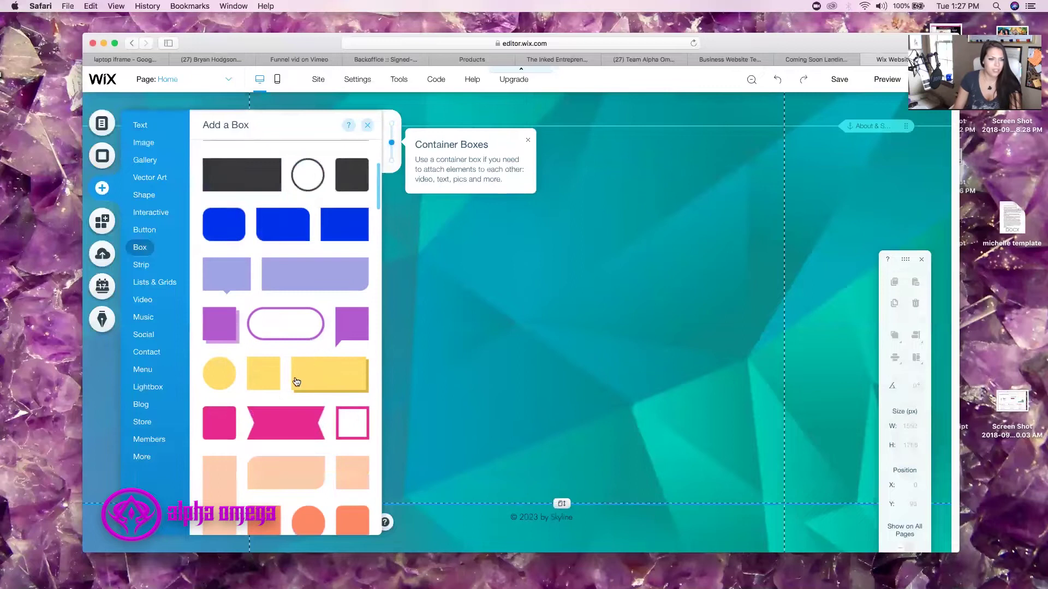
{"action": "scroll", "coordinate": [300, 380], "scroll_direction": "down", "scroll_amount": 1}
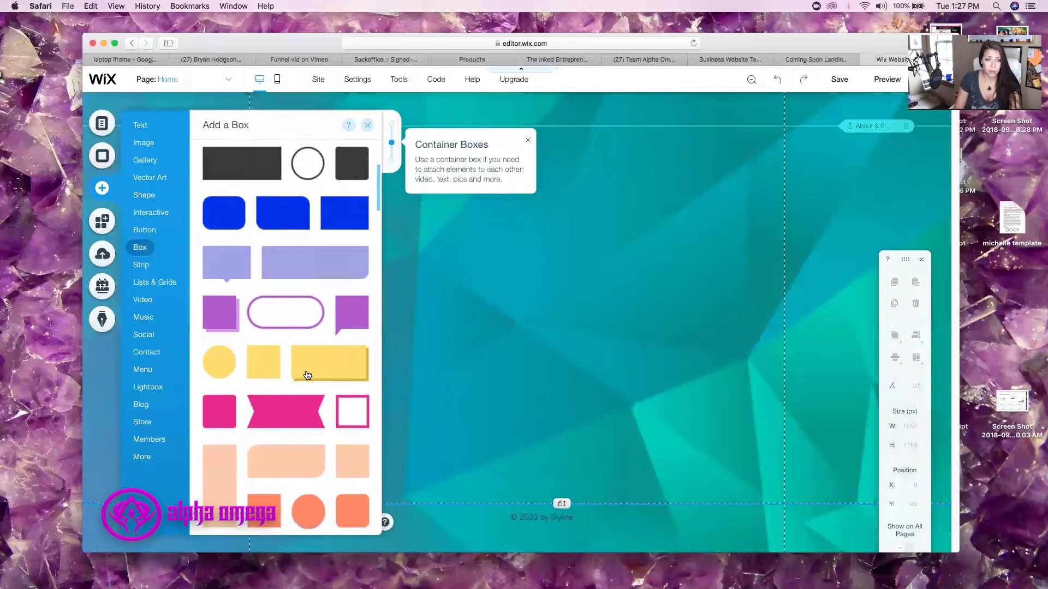
{"action": "scroll", "coordinate": [308, 382], "scroll_direction": "down", "scroll_amount": 1}
{"action": "scroll", "coordinate": [334, 438], "scroll_direction": "down", "scroll_amount": 2}
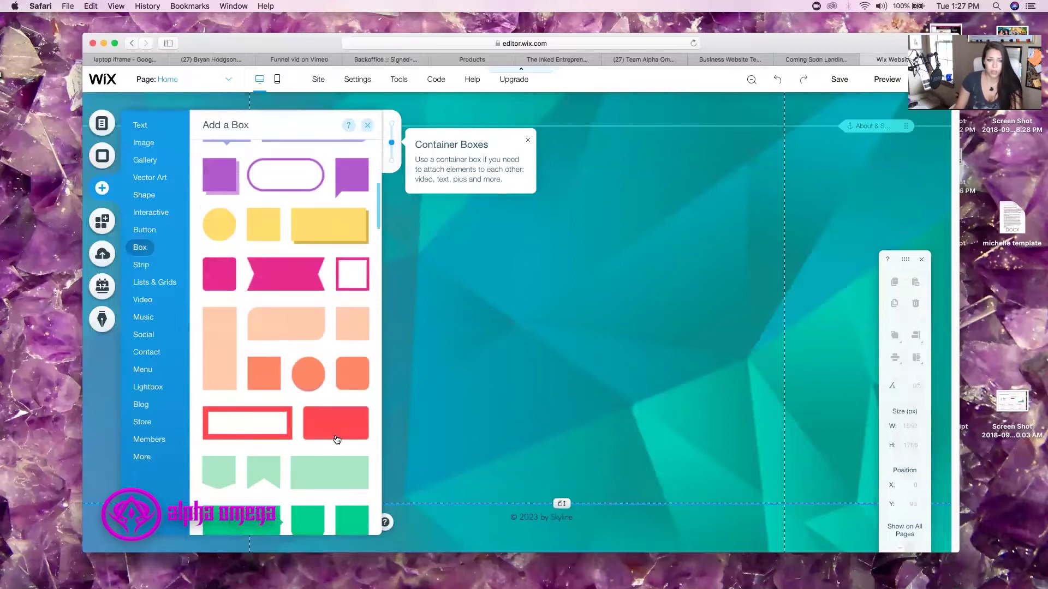
{"action": "scroll", "coordinate": [337, 436], "scroll_direction": "down", "scroll_amount": 2}
{"action": "left_click_drag", "start_coordinate": [343, 286], "coordinate": [492, 218]}
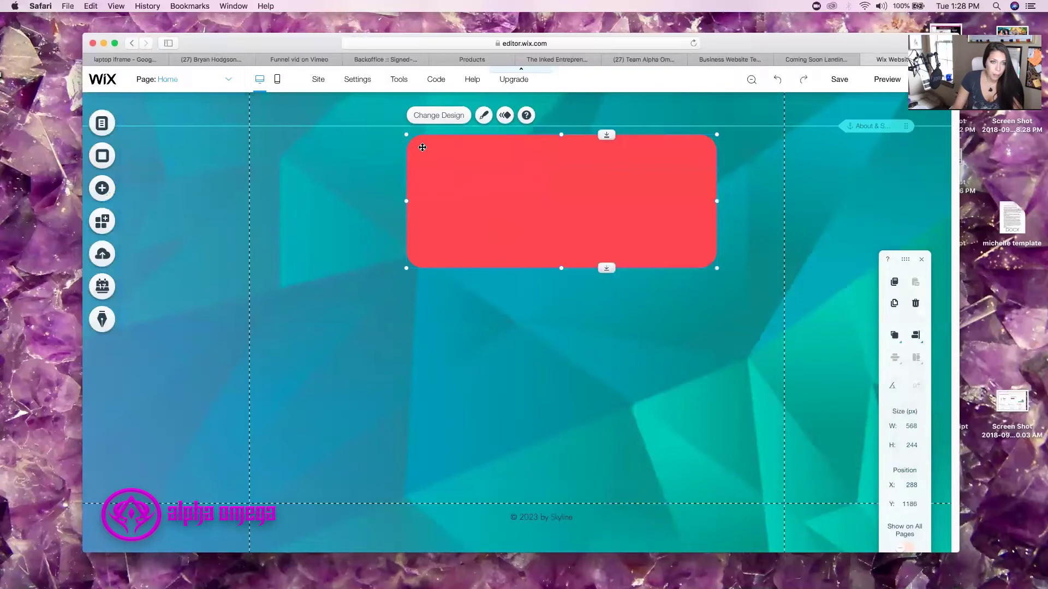
- Enlarge the red box to about 966 by 295 px across the page's content width and shift it slightly up to about Y 1118
{"action": "left_click_drag", "start_coordinate": [404, 134], "coordinate": [260, 107]}
{"action": "left_click_drag", "start_coordinate": [717, 187], "coordinate": [781, 190]}
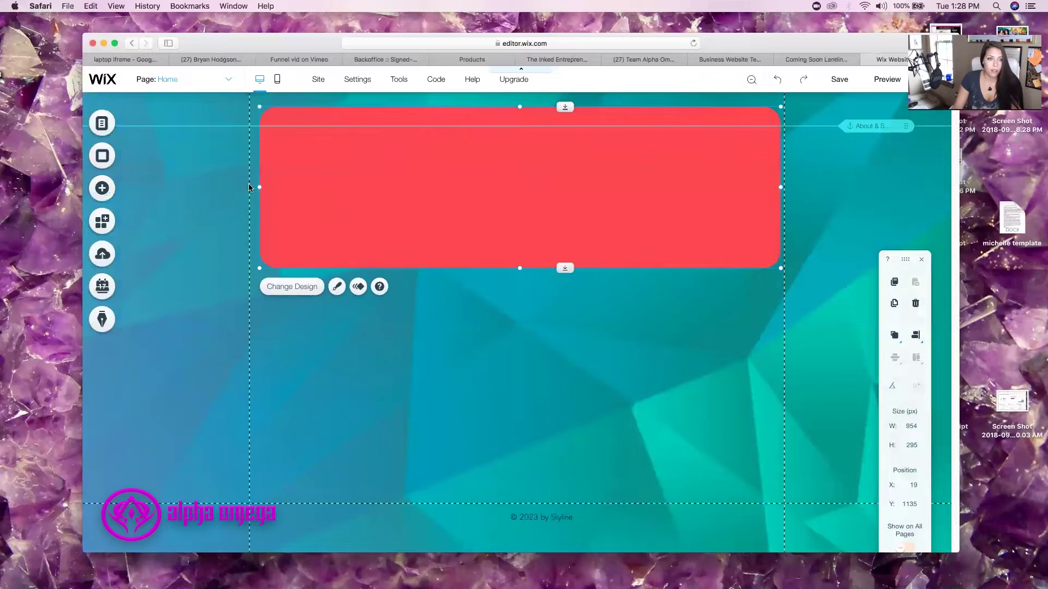
{"action": "left_click_drag", "start_coordinate": [259, 186], "coordinate": [252, 188]}
{"action": "left_click_drag", "start_coordinate": [482, 150], "coordinate": [485, 145]}
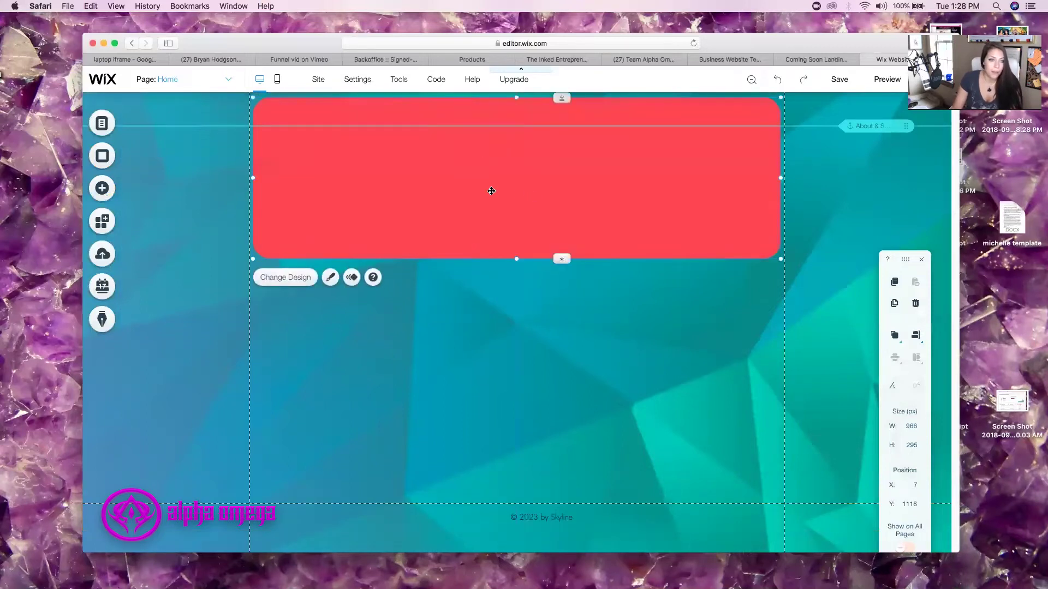
- Customize the box design with a white #FFFFFF fill at 25% opacity
{"action": "left_click", "coordinate": [298, 282]}
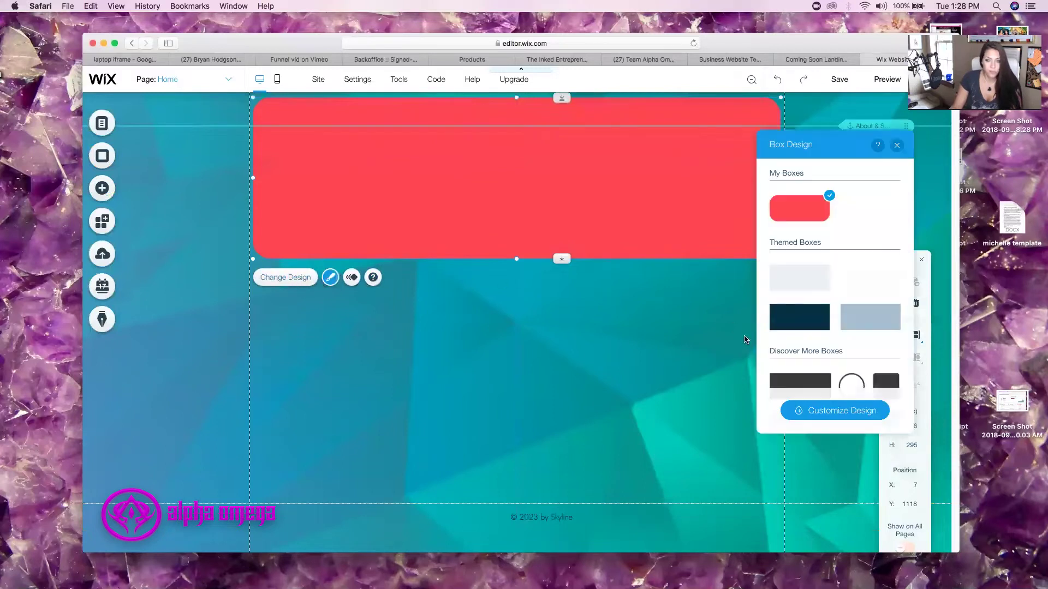
{"action": "scroll", "coordinate": [803, 338], "scroll_direction": "down", "scroll_amount": 1}
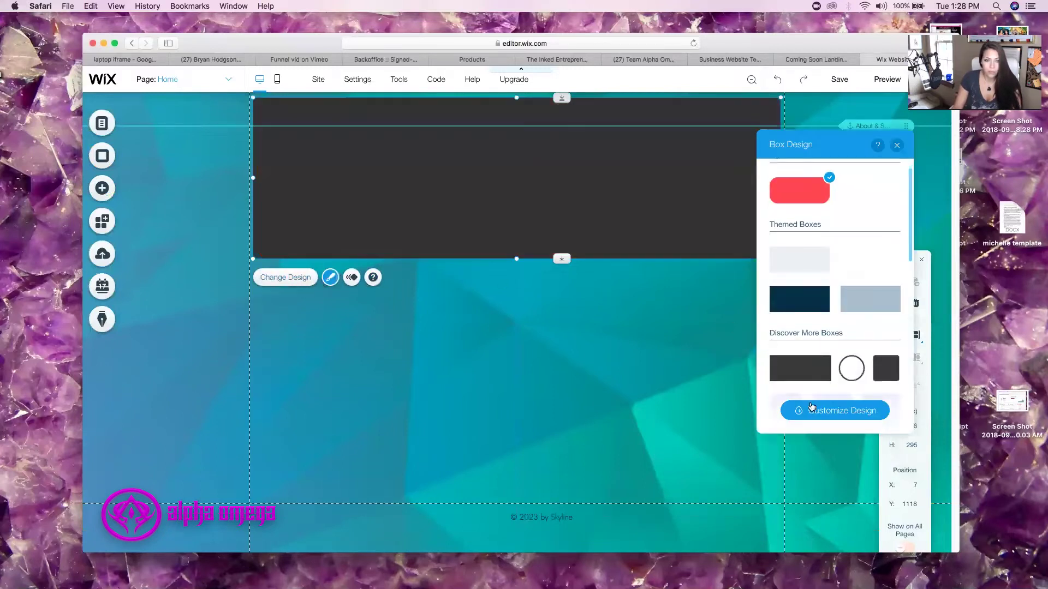
{"action": "left_click", "coordinate": [822, 413]}
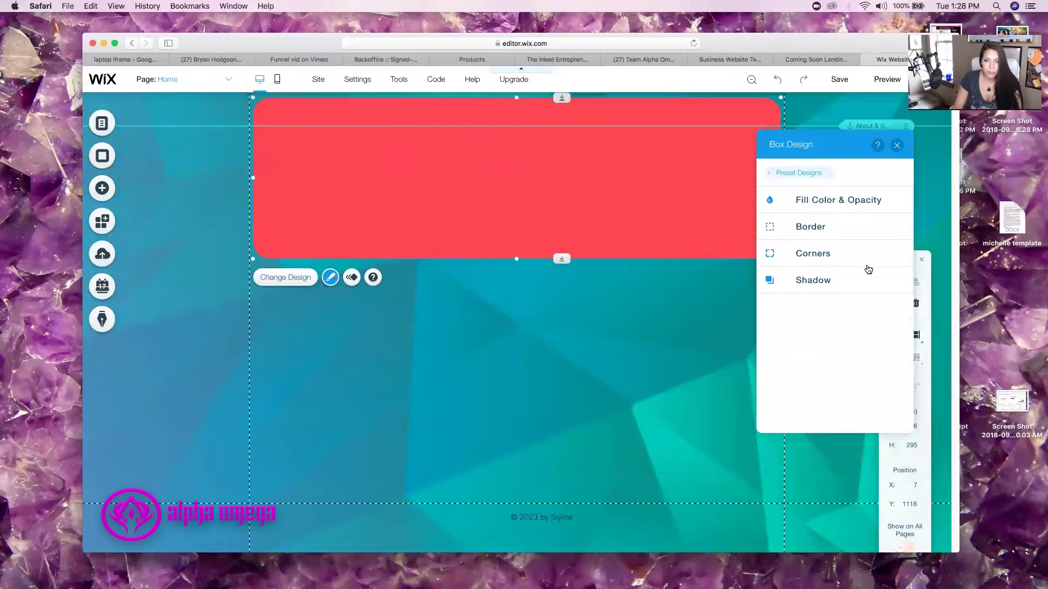
{"action": "left_click", "coordinate": [824, 203]}
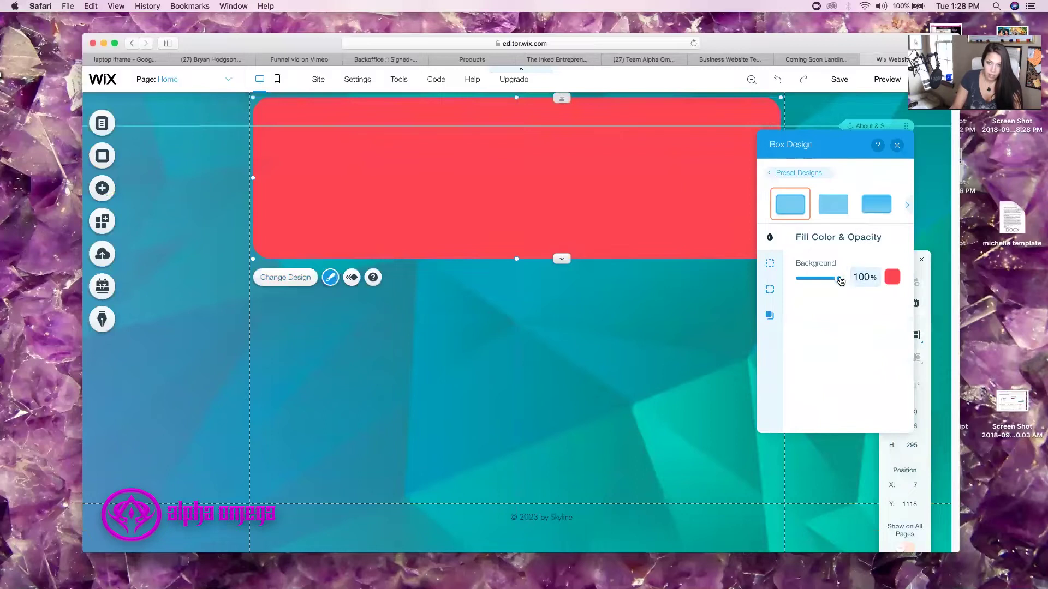
{"action": "left_click", "coordinate": [893, 279]}
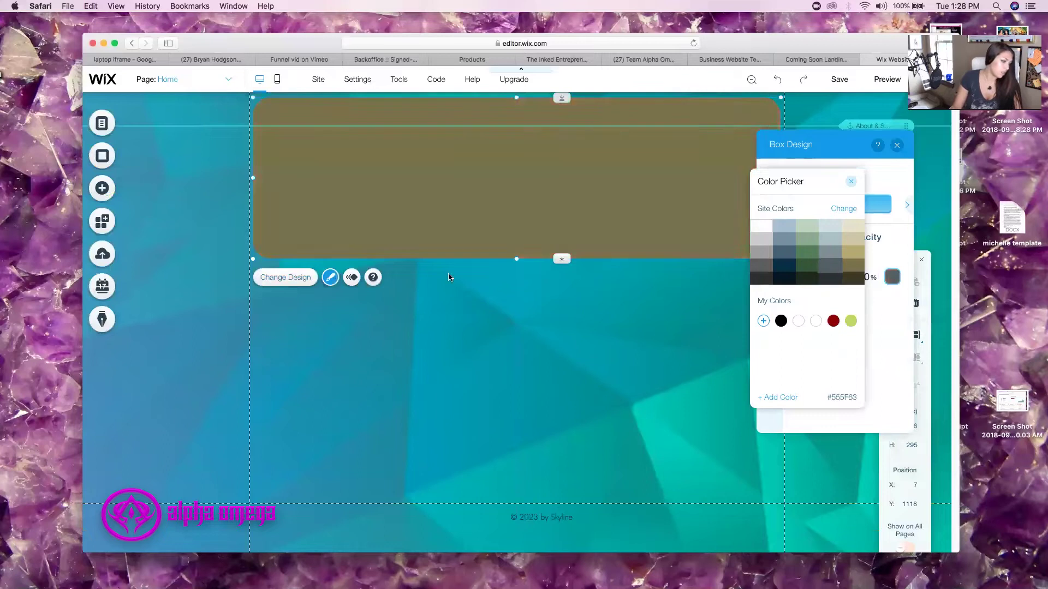
{"action": "left_click", "coordinate": [759, 228]}
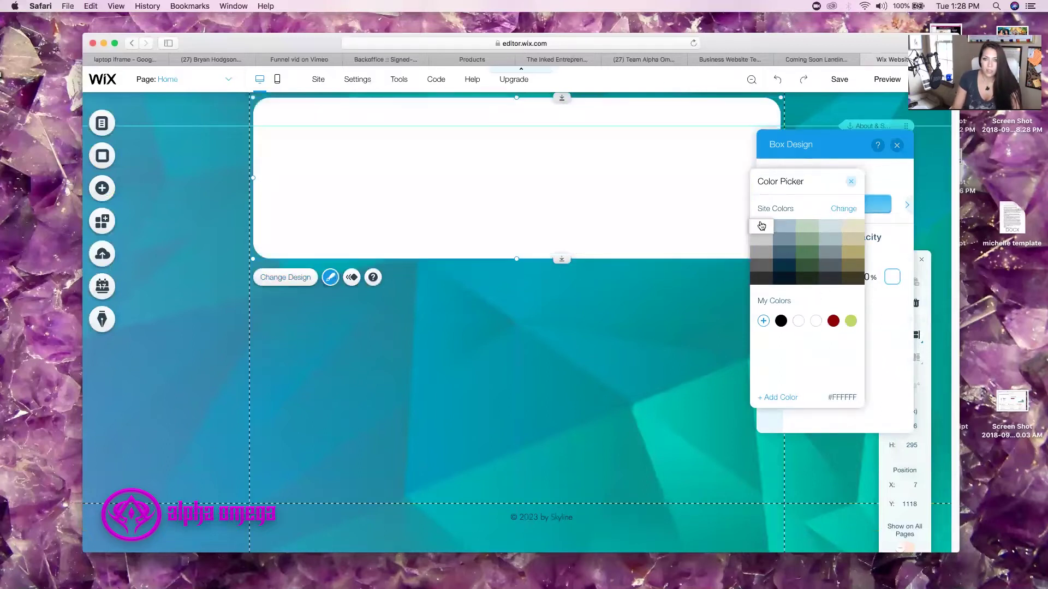
{"action": "left_click", "coordinate": [892, 310]}
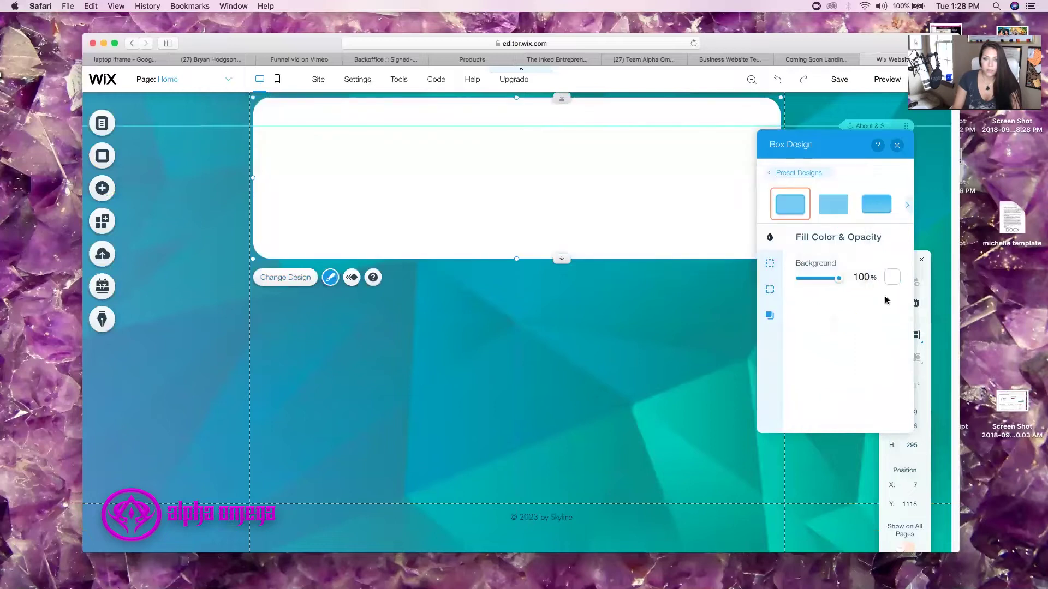
{"action": "left_click_drag", "start_coordinate": [838, 279], "coordinate": [810, 277]}
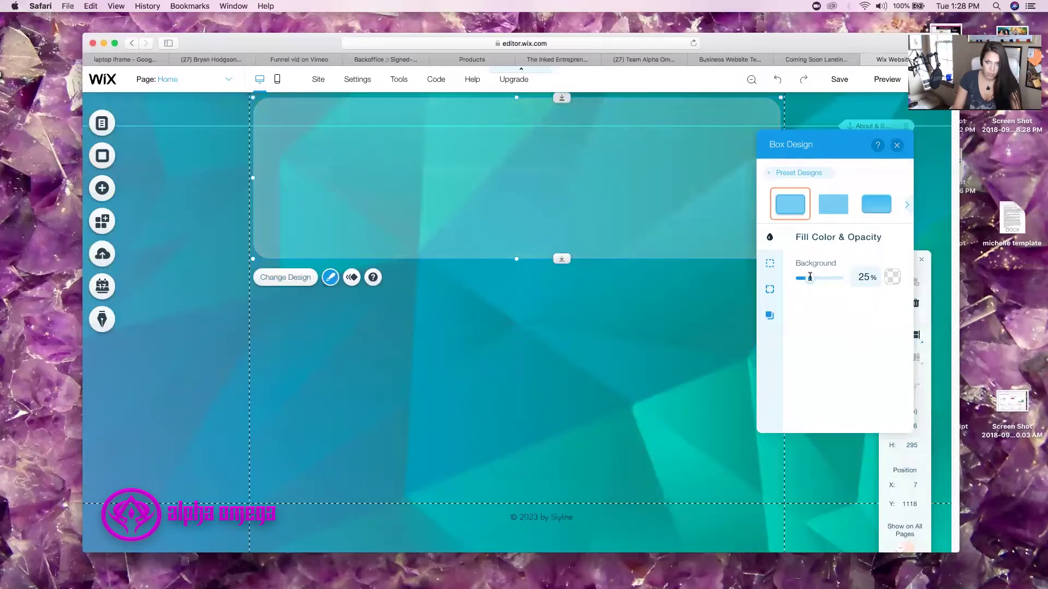
- Review the box's border and corner settings and enable its shadow
{"action": "left_click", "coordinate": [769, 263]}
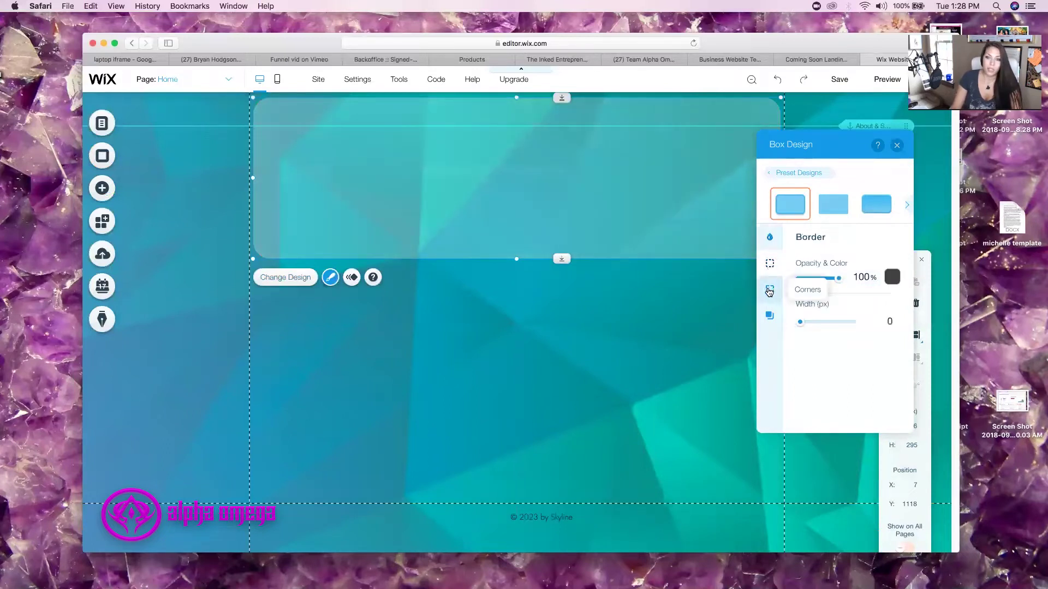
{"action": "left_click", "coordinate": [769, 290]}
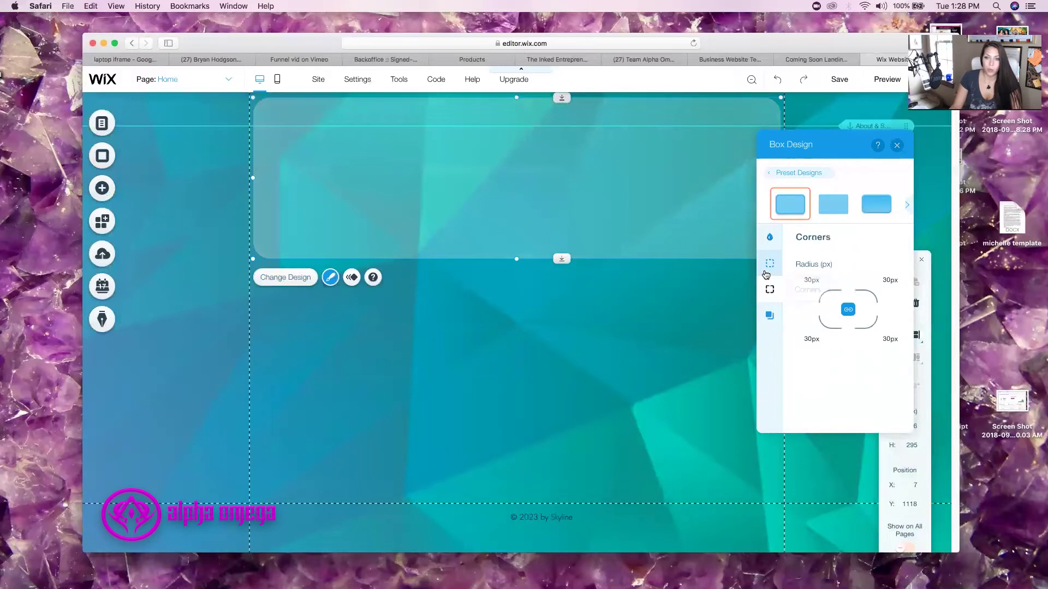
{"action": "left_click", "coordinate": [769, 315]}
{"action": "left_click", "coordinate": [885, 270]}
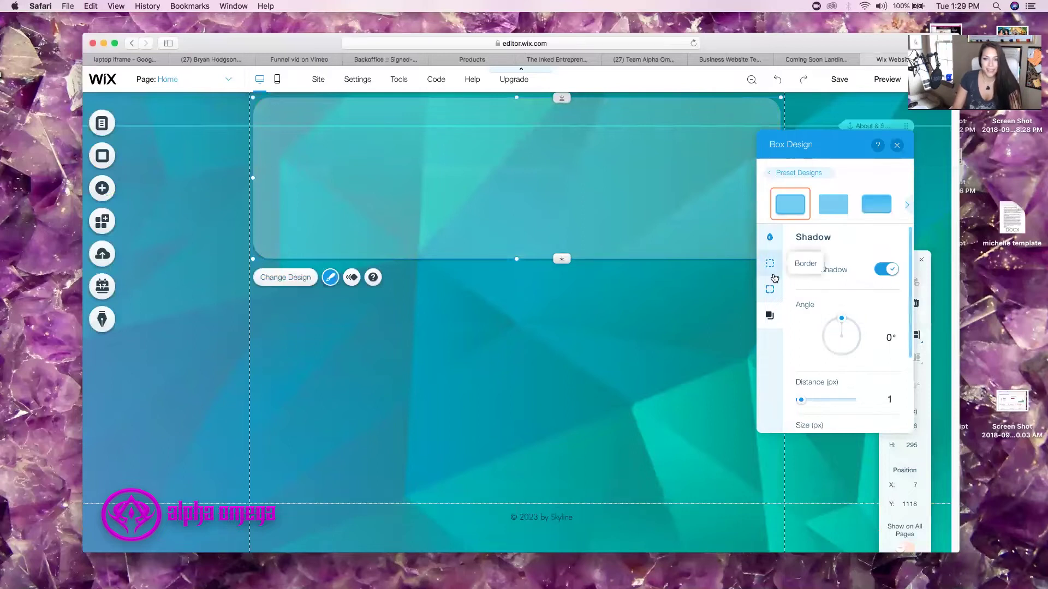
{"action": "left_click", "coordinate": [775, 280]}
- Give the box a white #FFFFFF border with a width of 1 px
{"action": "left_click", "coordinate": [770, 264]}
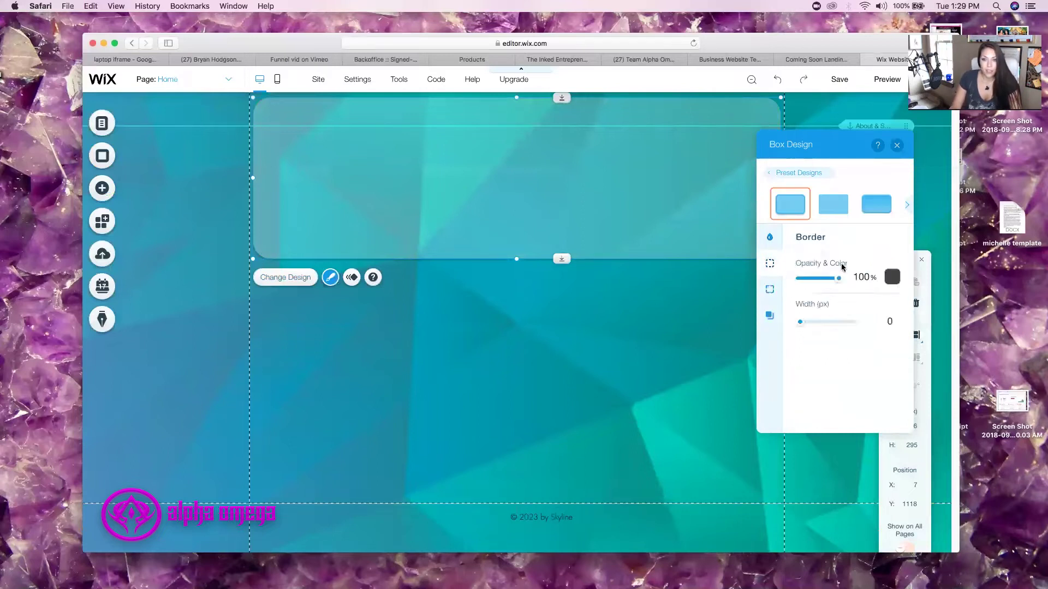
{"action": "left_click", "coordinate": [892, 277]}
{"action": "left_click", "coordinate": [758, 226]}
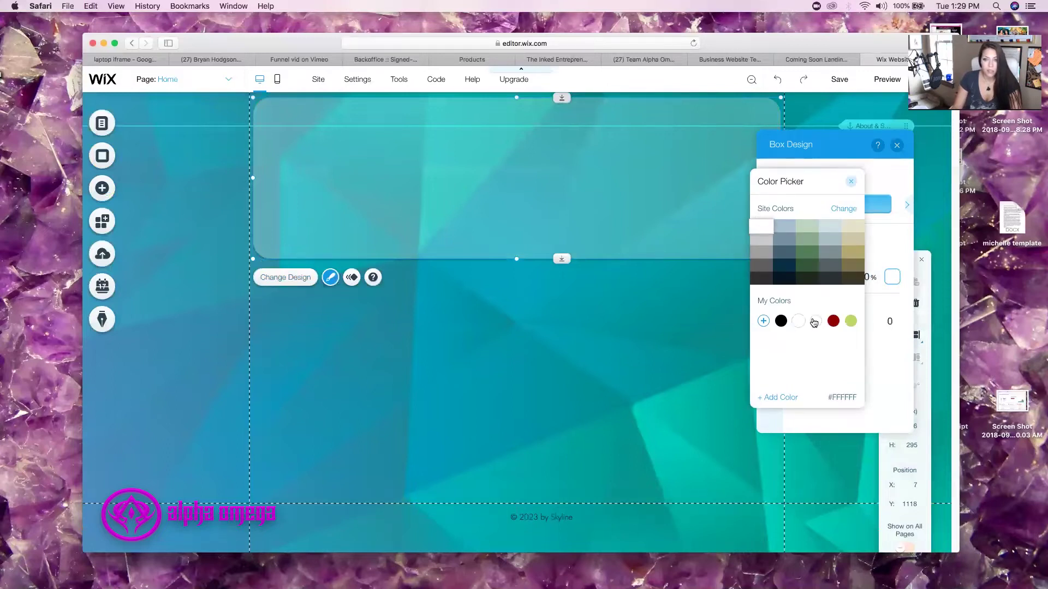
{"action": "left_click", "coordinate": [883, 343]}
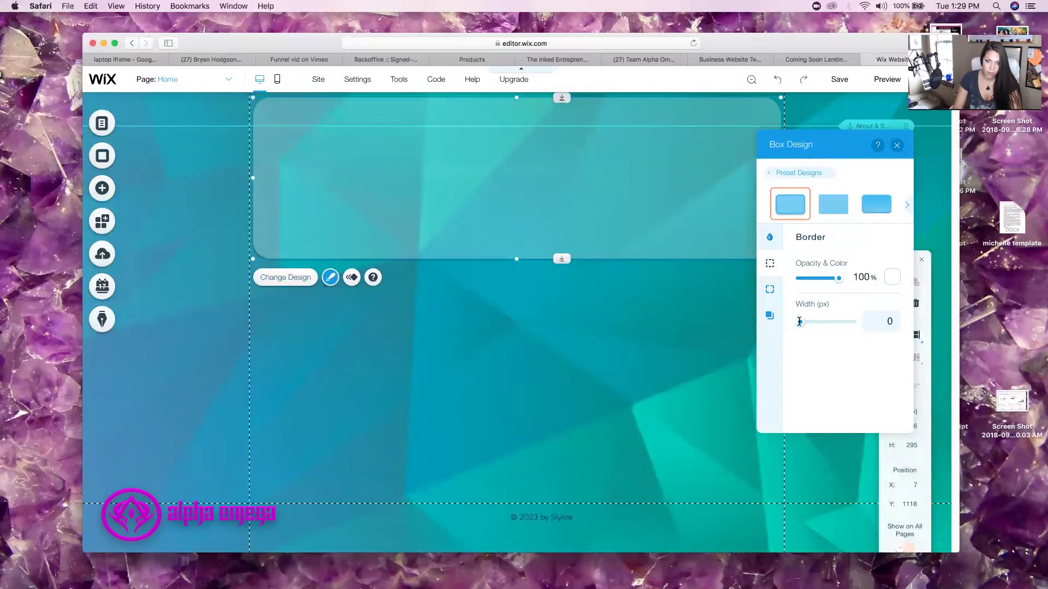
{"action": "left_click", "coordinate": [802, 324]}
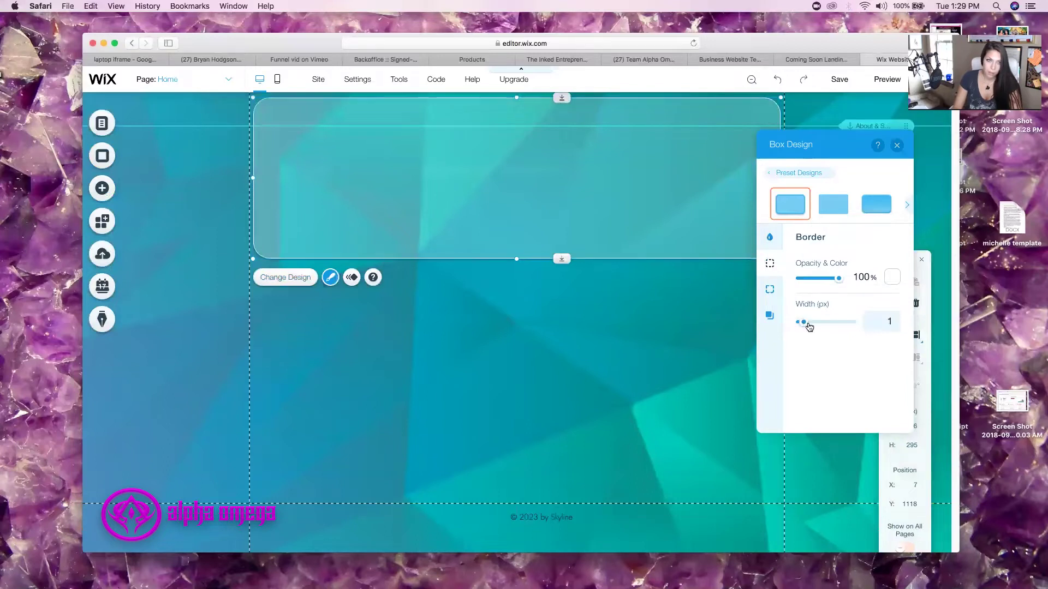
{"action": "left_click", "coordinate": [658, 334]}
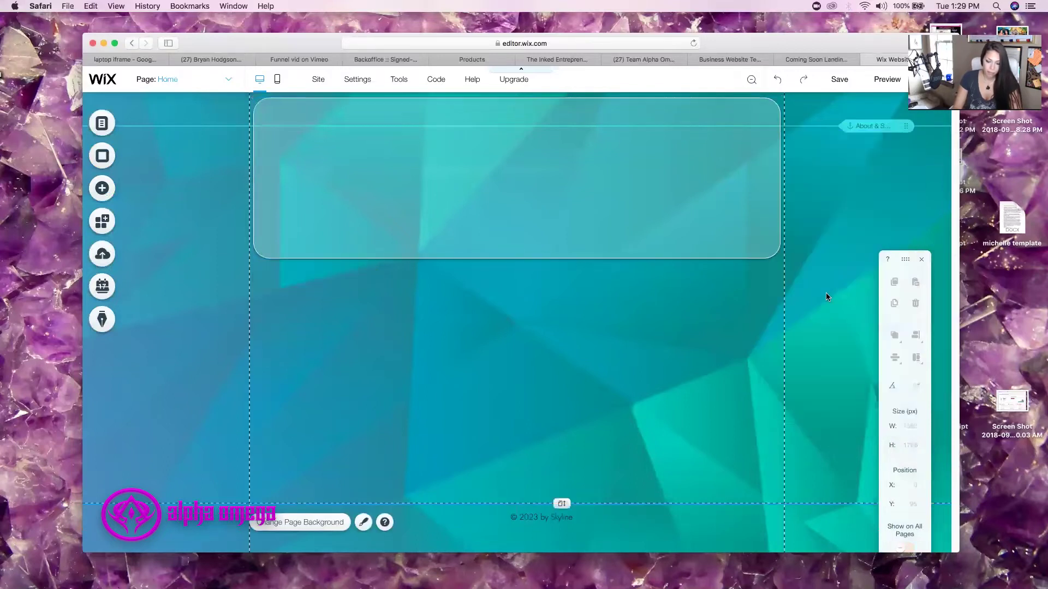
- Add a Heading 6 text element and place it inside the translucent box
{"action": "left_click", "coordinate": [105, 186]}
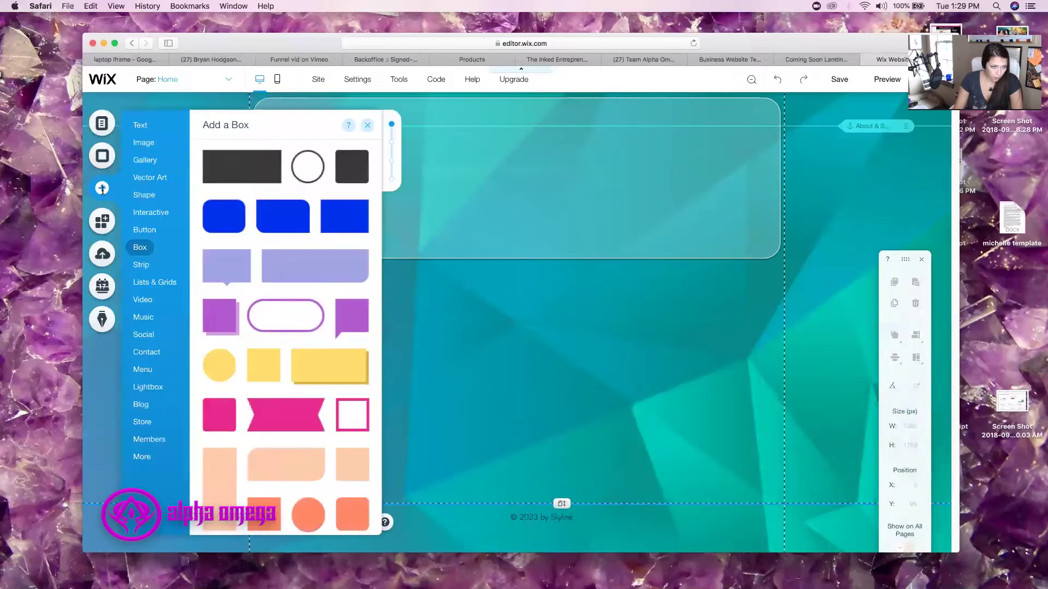
{"action": "mouse_move", "coordinate": [146, 124]}
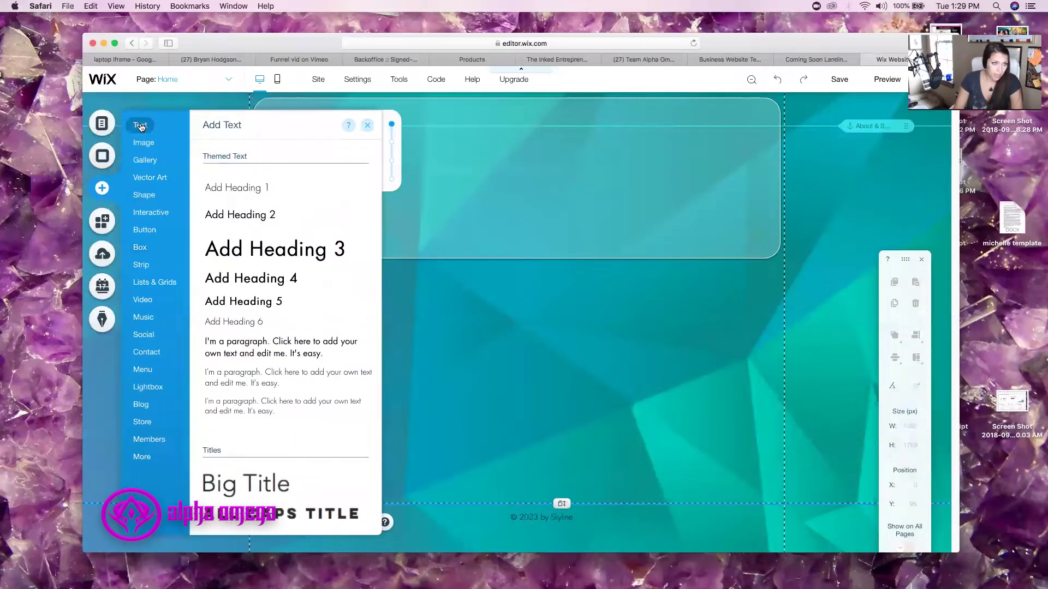
{"action": "left_click", "coordinate": [248, 328]}
{"action": "left_click_drag", "start_coordinate": [499, 317], "coordinate": [457, 178]}
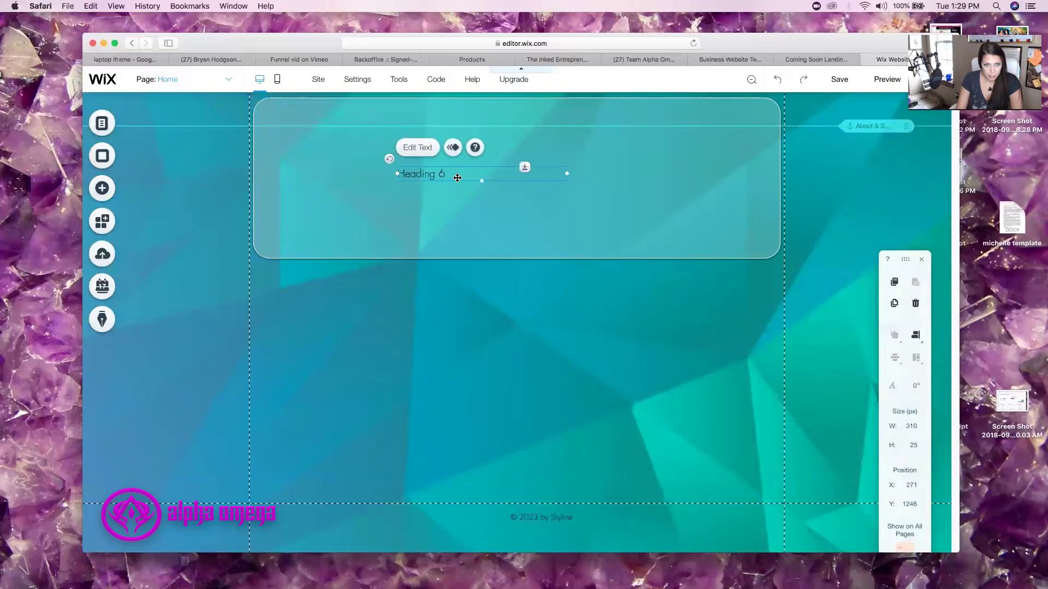
- Replace the heading's placeholder with the copied three-line text beginning "Affiliate Marketing Is A Skill You Should Learn"
{"action": "left_click", "coordinate": [424, 148]}
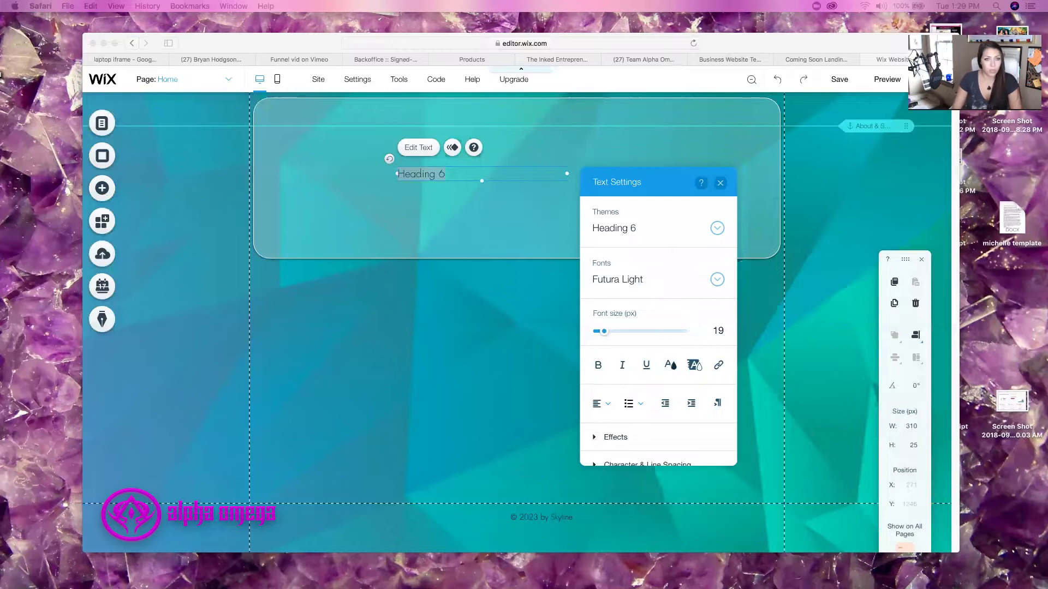
{"action": "right_click", "coordinate": [434, 175]}
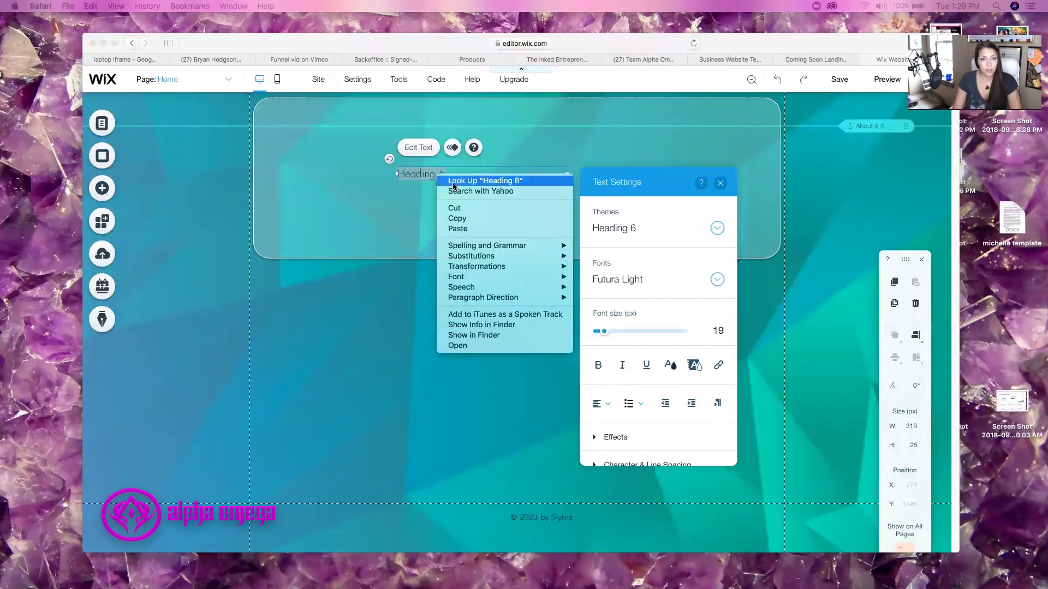
{"action": "left_click", "coordinate": [499, 230]}
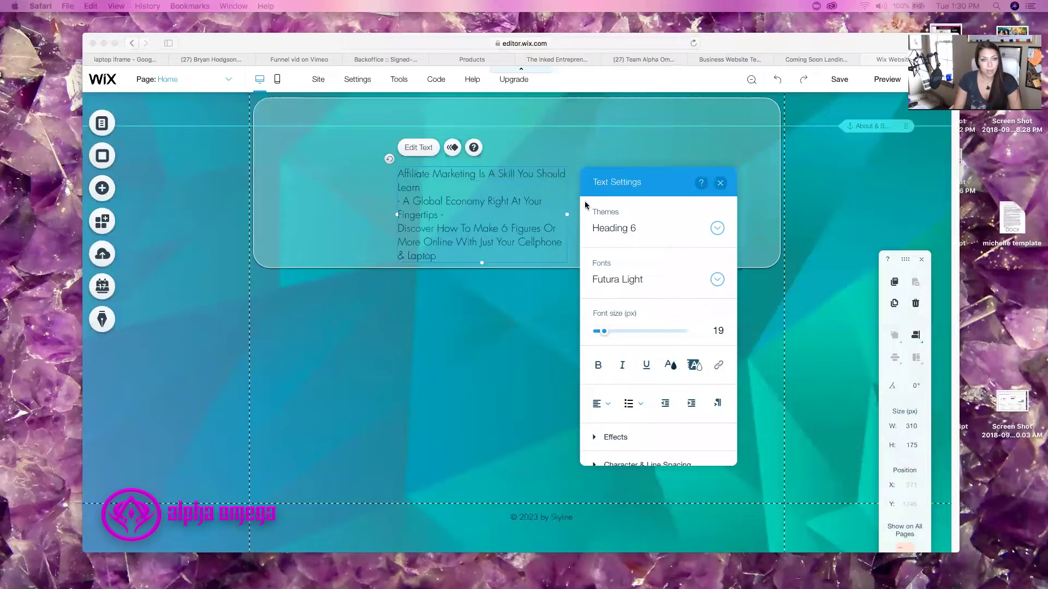
- Move the text settings clear of the heading and widen its text area on both sides to nearly span the container box
{"action": "left_click", "coordinate": [644, 183]}
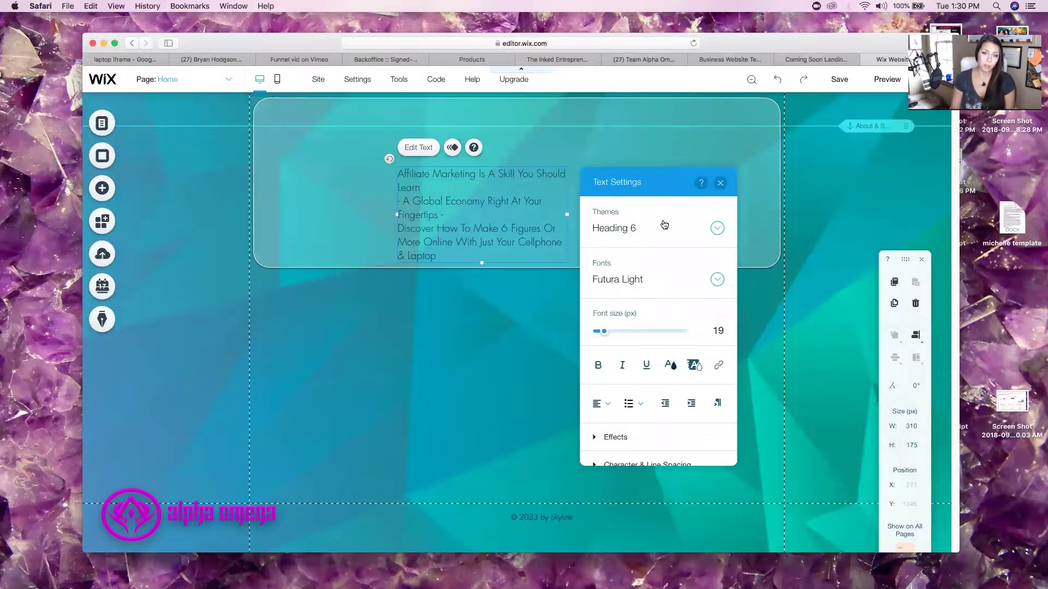
{"action": "left_click_drag", "start_coordinate": [659, 182], "coordinate": [763, 204]}
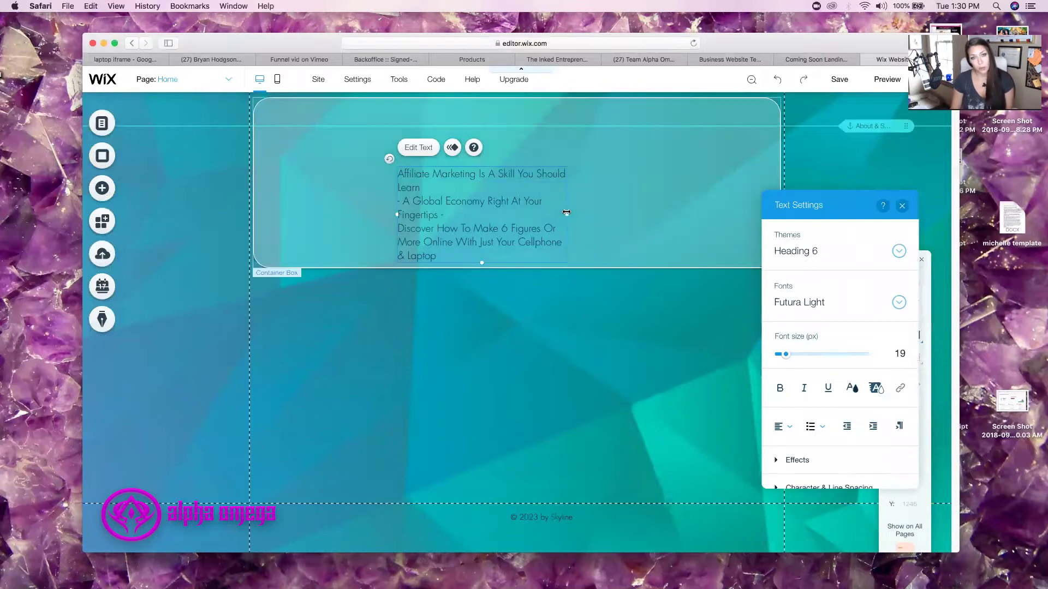
{"action": "left_click_drag", "start_coordinate": [566, 214], "coordinate": [753, 213]}
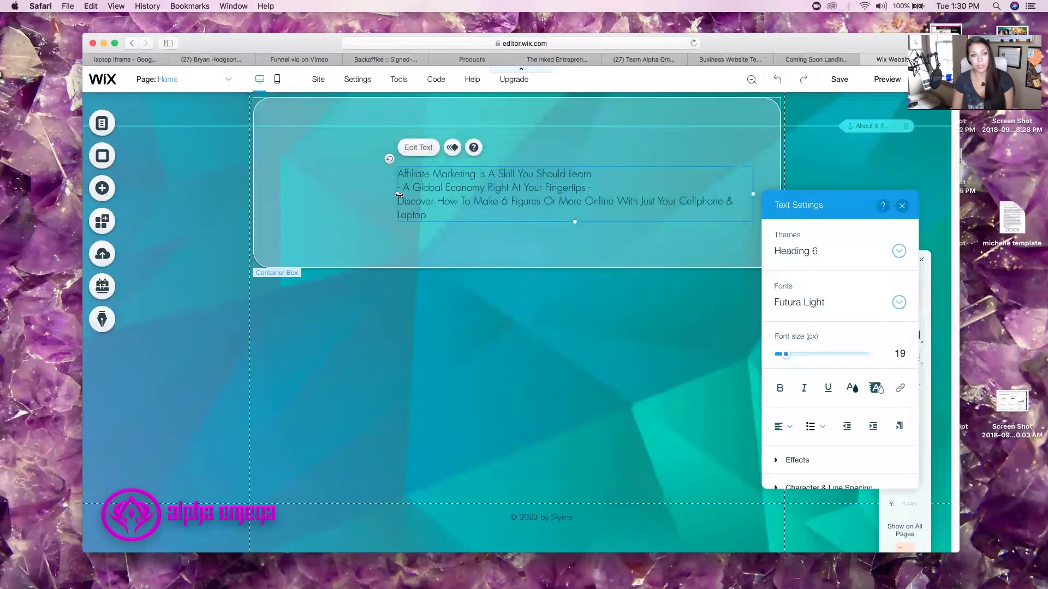
{"action": "left_click_drag", "start_coordinate": [397, 194], "coordinate": [264, 187]}
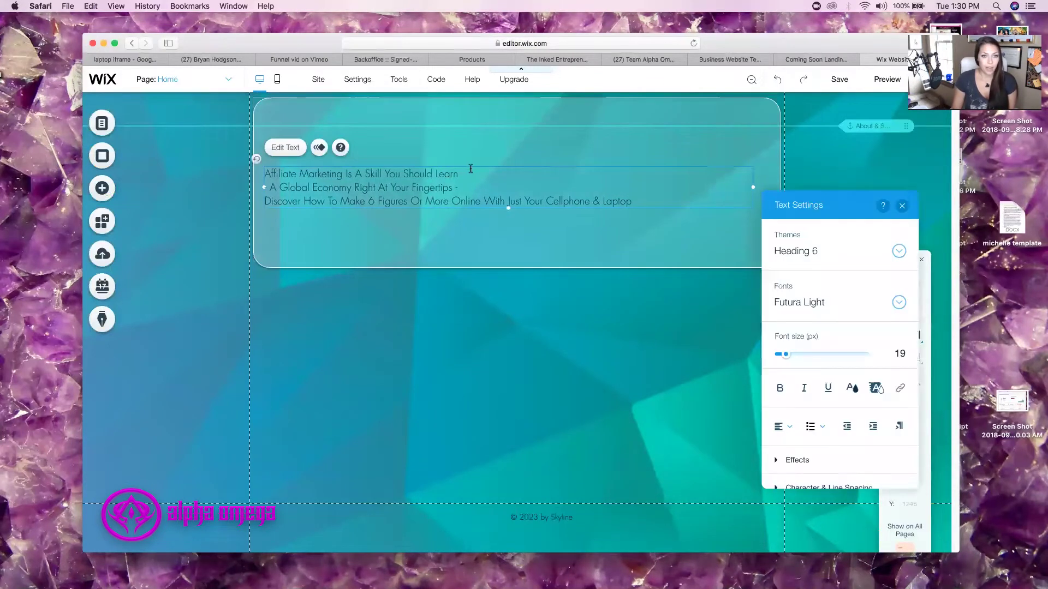
- Extend the heading's text area down to near the container box's lower edge and set all its text to the Arial font
{"action": "left_click_drag", "start_coordinate": [508, 209], "coordinate": [520, 261]}
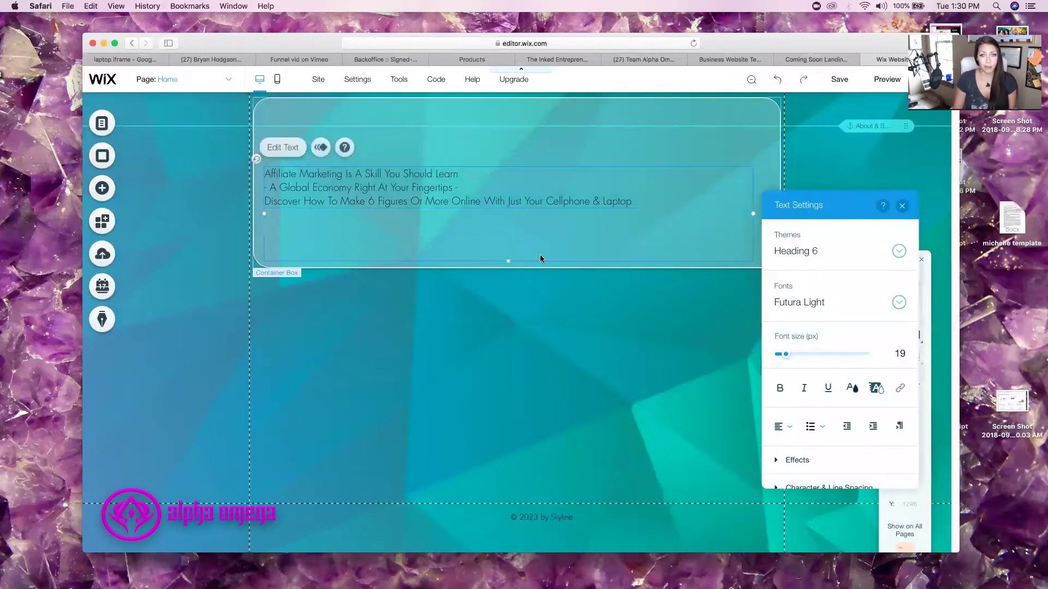
{"action": "left_click_drag", "start_coordinate": [627, 203], "coordinate": [381, 199]}
{"action": "left_click", "coordinate": [301, 187]}
{"action": "left_click", "coordinate": [287, 186]}
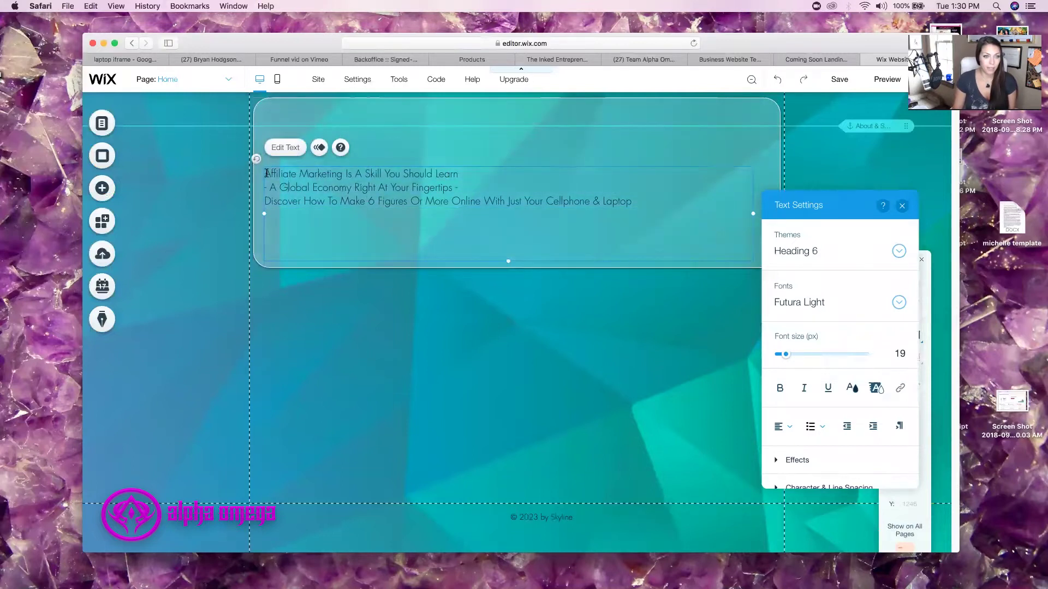
{"action": "left_click", "coordinate": [819, 303]}
{"action": "scroll", "coordinate": [836, 382], "scroll_direction": "up", "scroll_amount": 10}
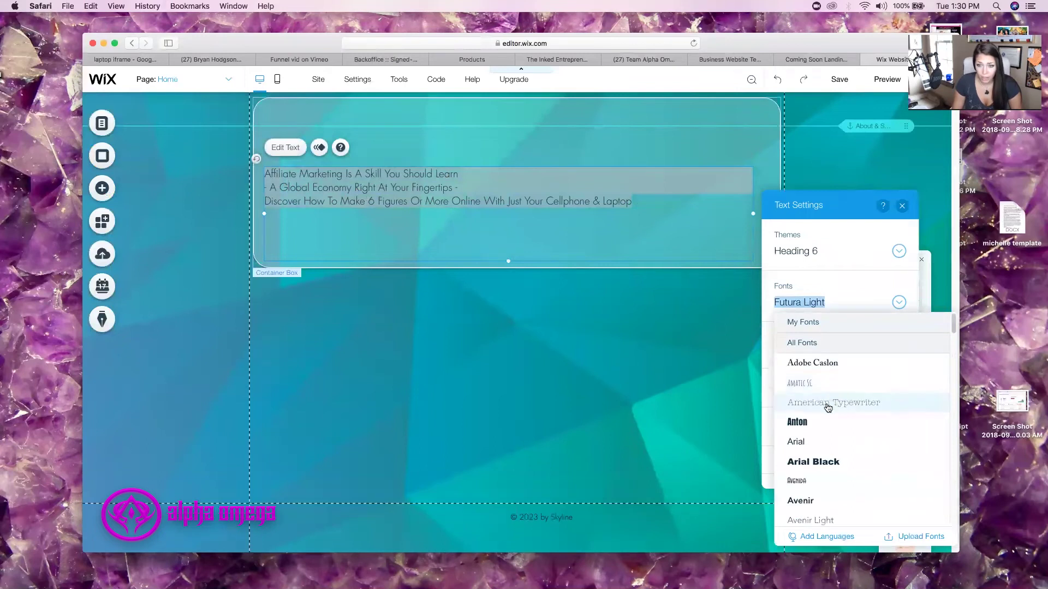
{"action": "left_click", "coordinate": [817, 440]}
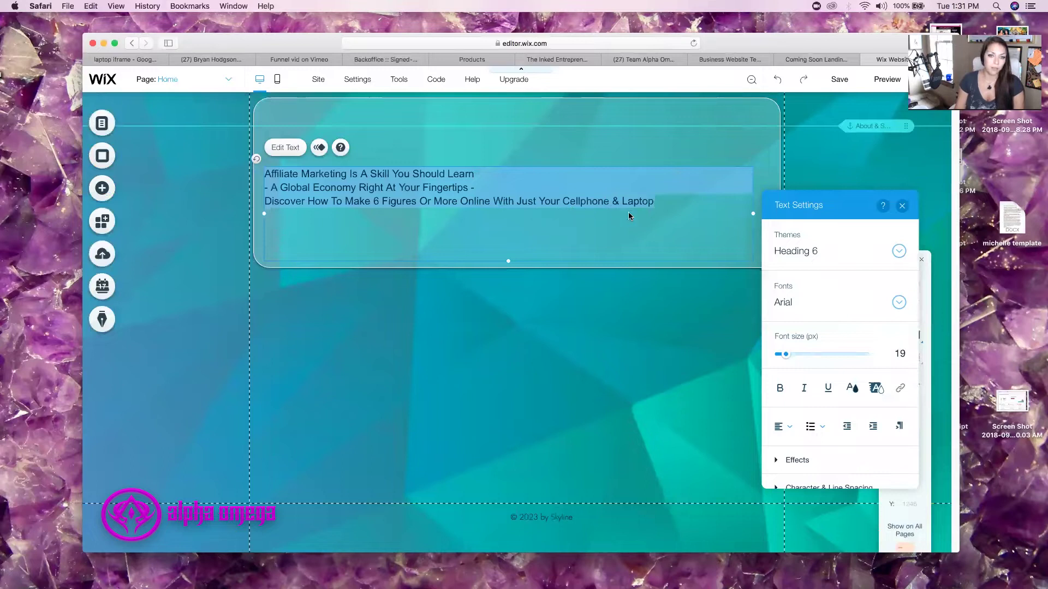
- Set all the heading text to a font size of 42 px and move the heading up near the container box's upper edge
{"action": "left_click", "coordinate": [658, 205]}
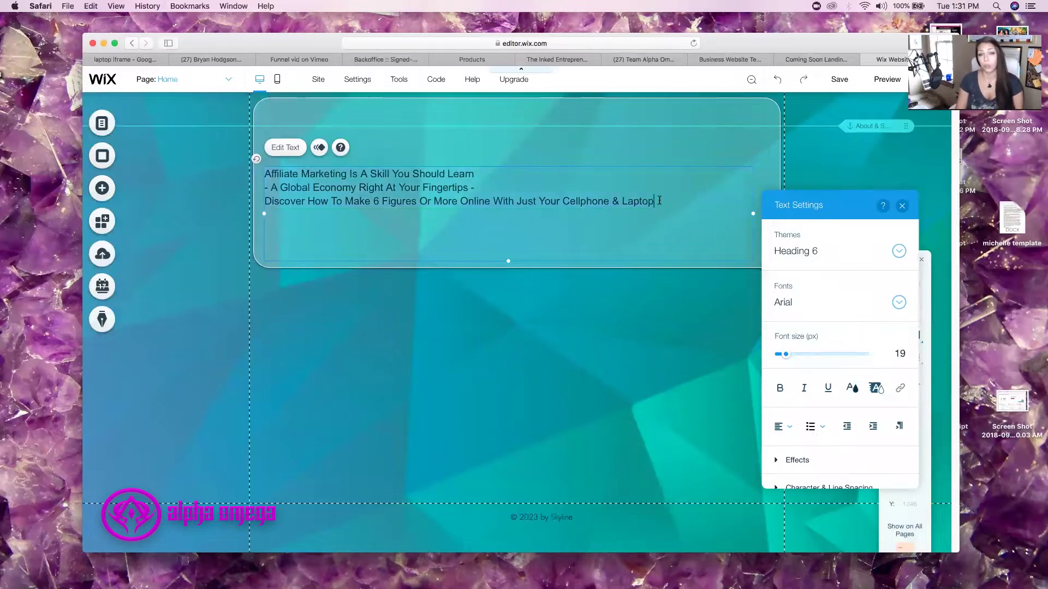
{"action": "left_click_drag", "start_coordinate": [409, 214], "coordinate": [240, 173]}
{"action": "left_click_drag", "start_coordinate": [671, 204], "coordinate": [234, 143]}
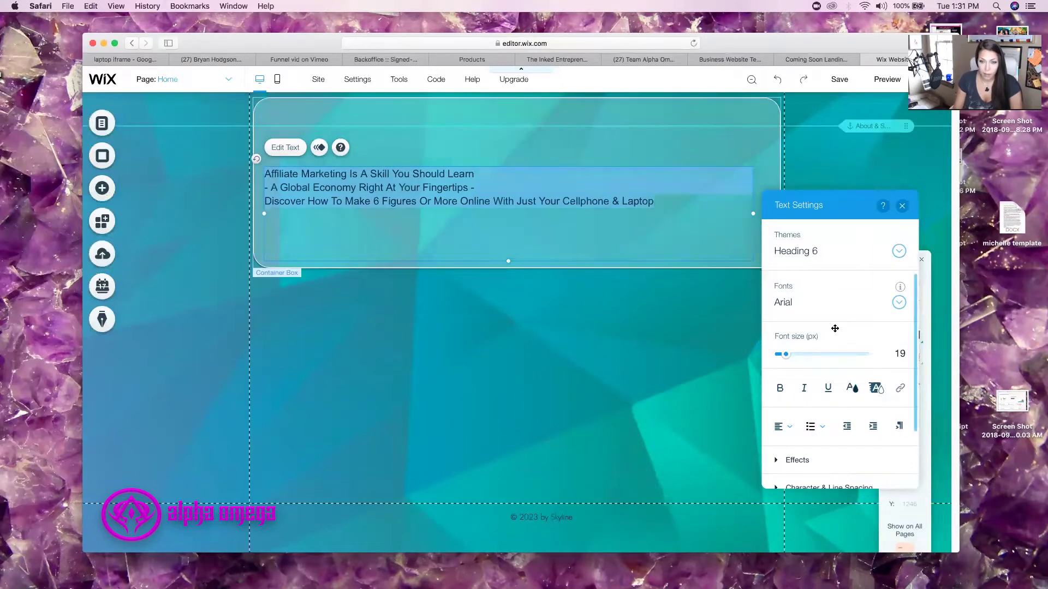
{"action": "left_click_drag", "start_coordinate": [788, 359], "coordinate": [797, 358]}
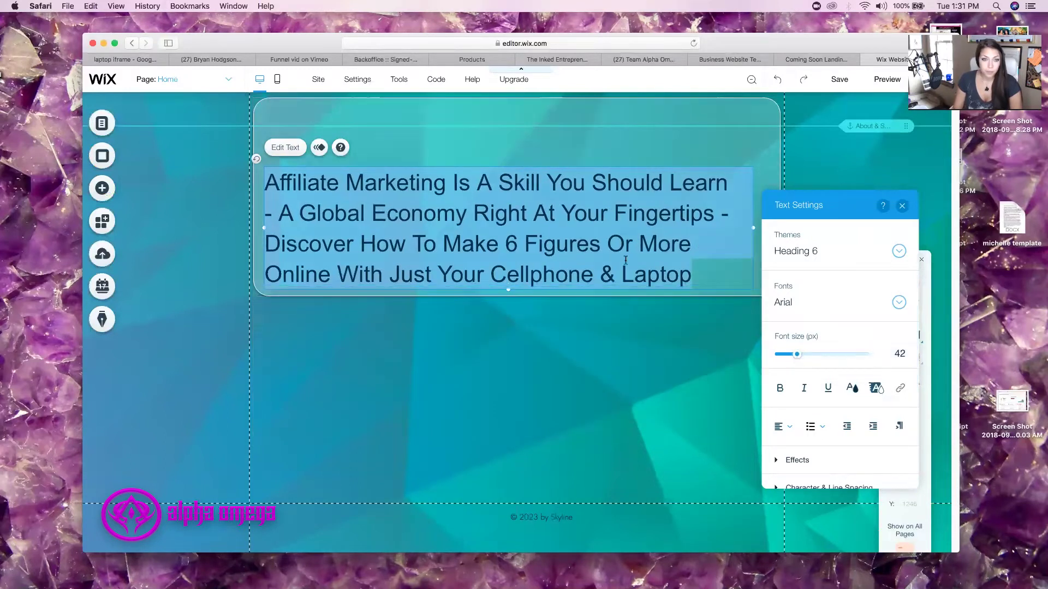
{"action": "left_click", "coordinate": [541, 239]}
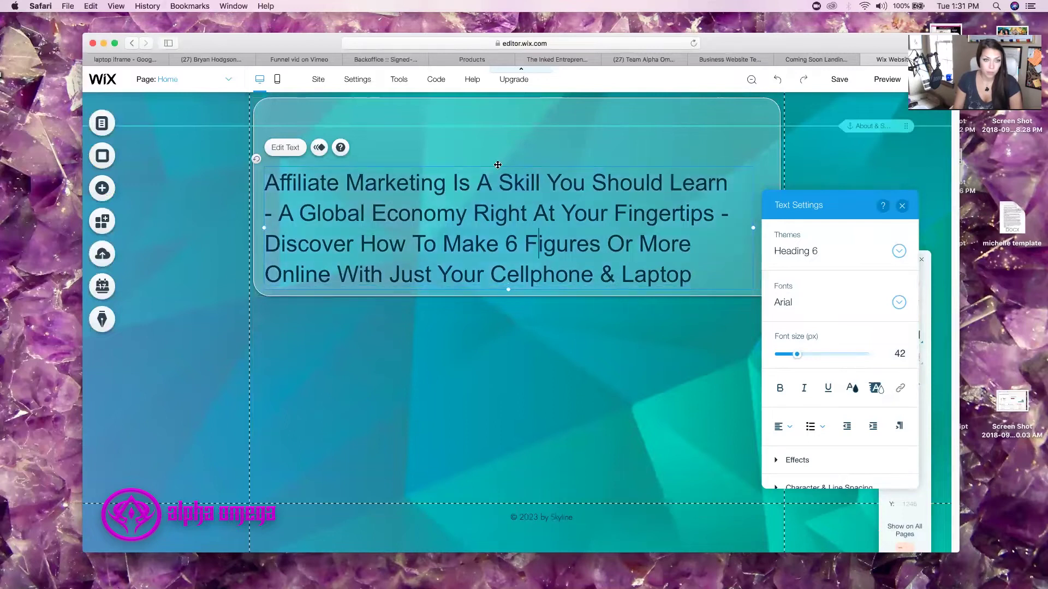
{"action": "key", "text": "Escape"}
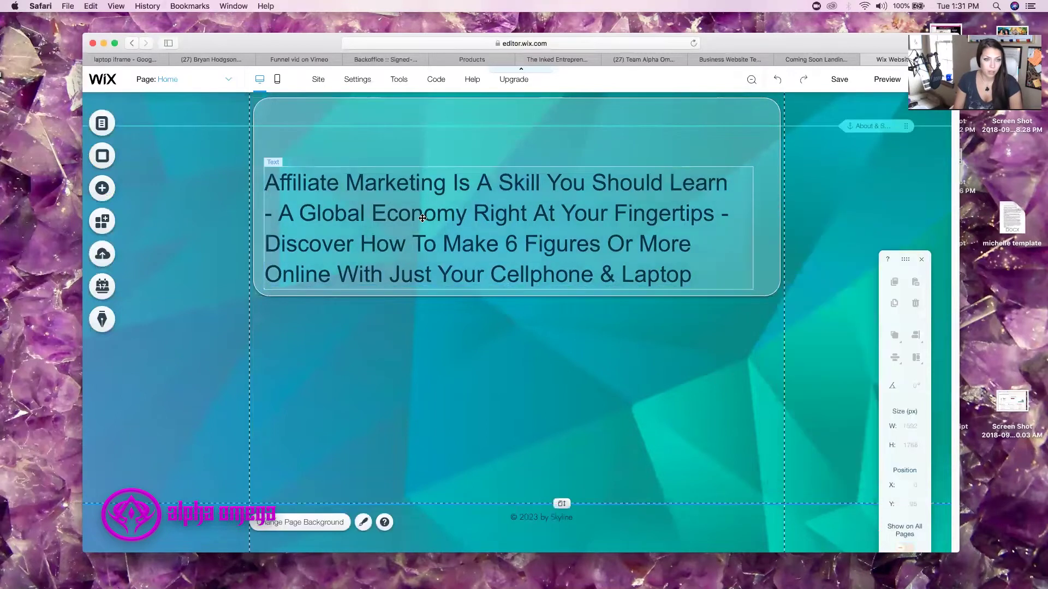
{"action": "left_click_drag", "start_coordinate": [429, 220], "coordinate": [440, 165]}
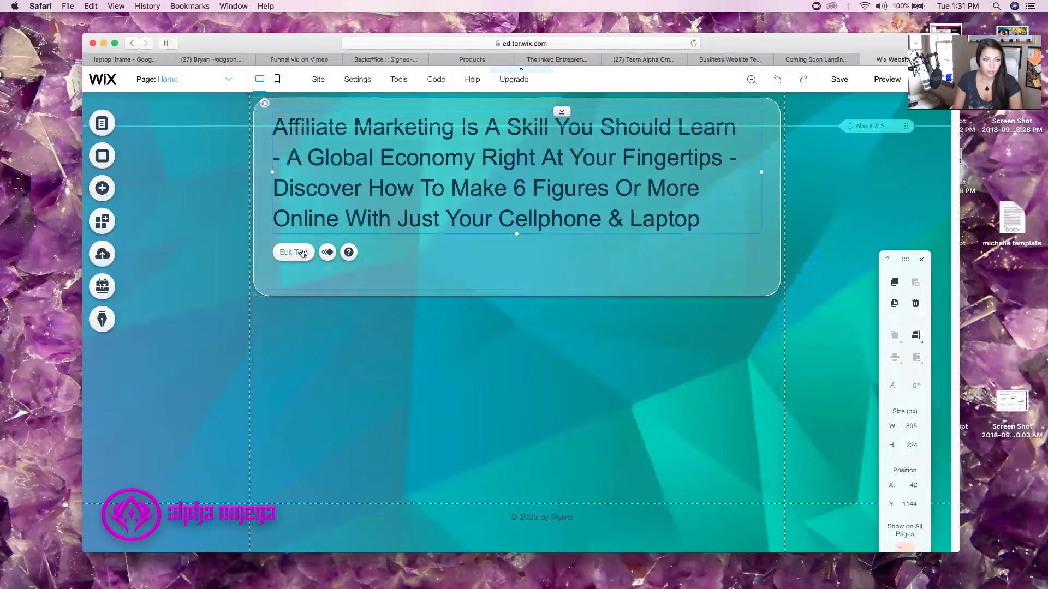
- Make all lines of the heading bold
{"action": "double_click", "coordinate": [476, 230]}
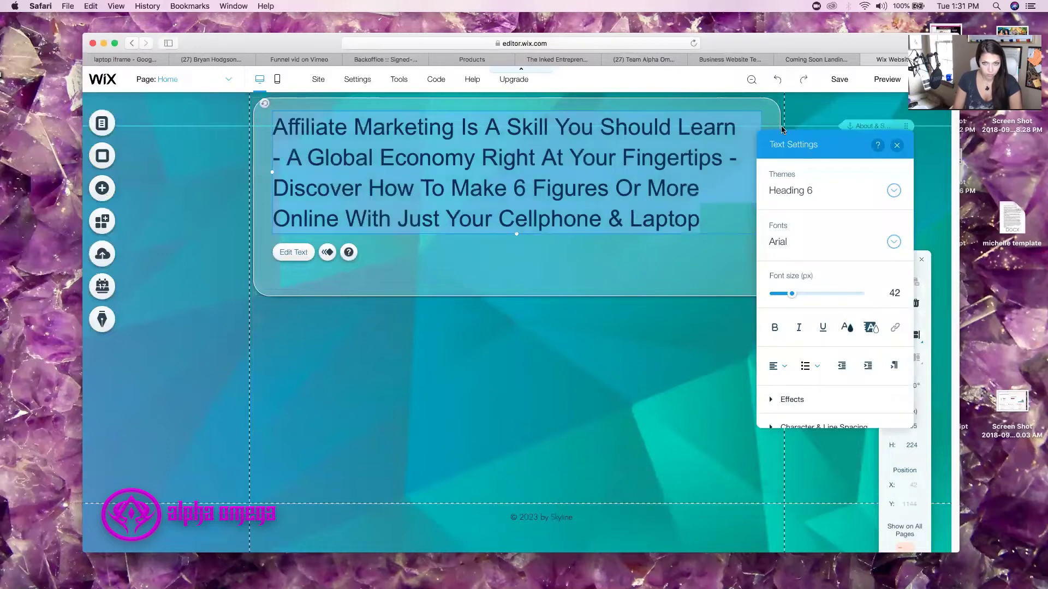
{"action": "left_click_drag", "start_coordinate": [741, 130], "coordinate": [274, 124]}
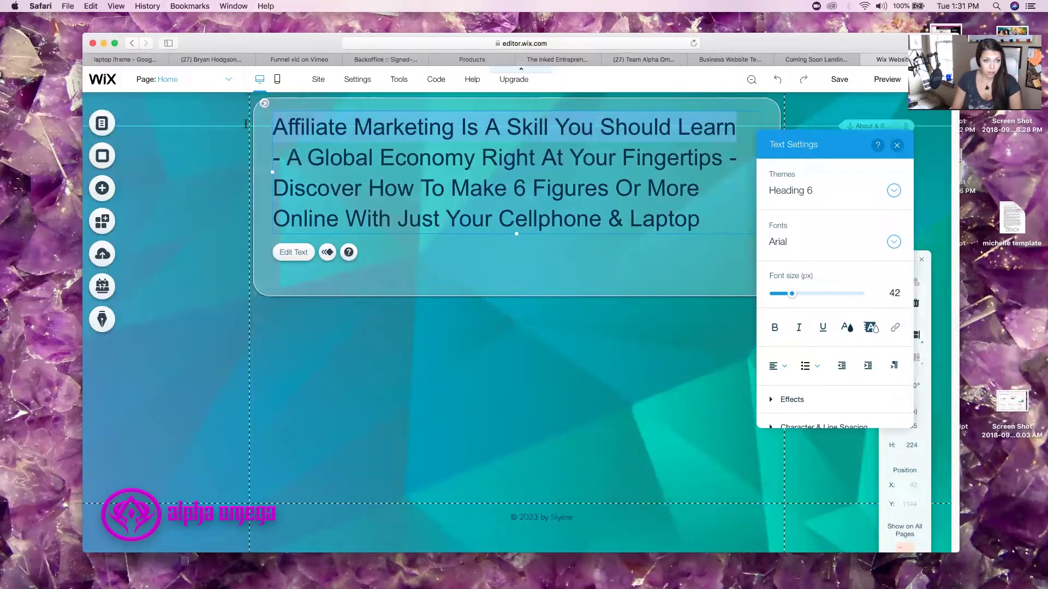
{"action": "left_click", "coordinate": [776, 328]}
{"action": "left_click_drag", "start_coordinate": [700, 251], "coordinate": [279, 198]}
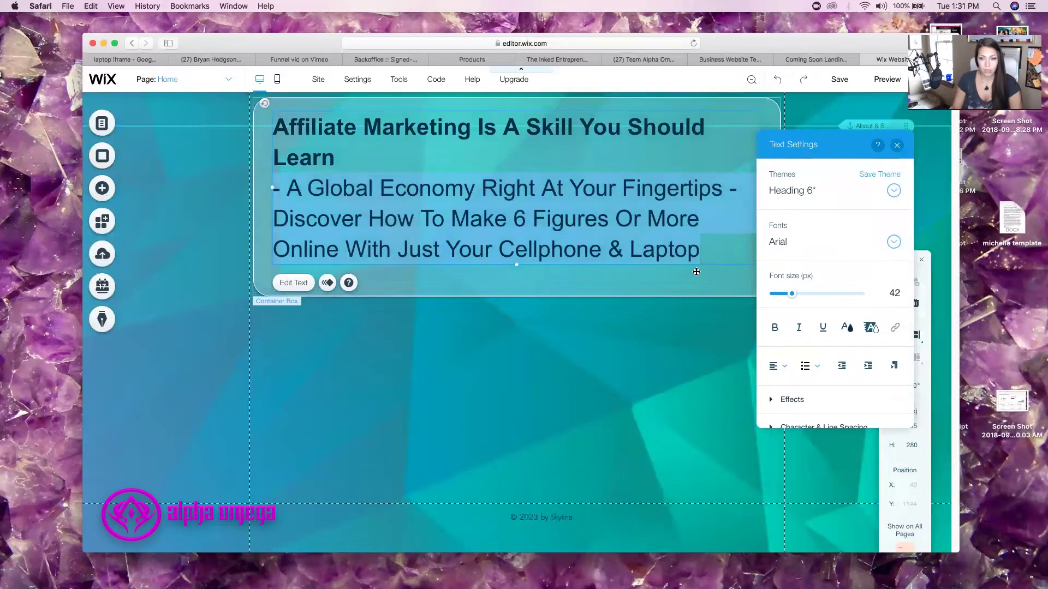
{"action": "left_click", "coordinate": [776, 329]}
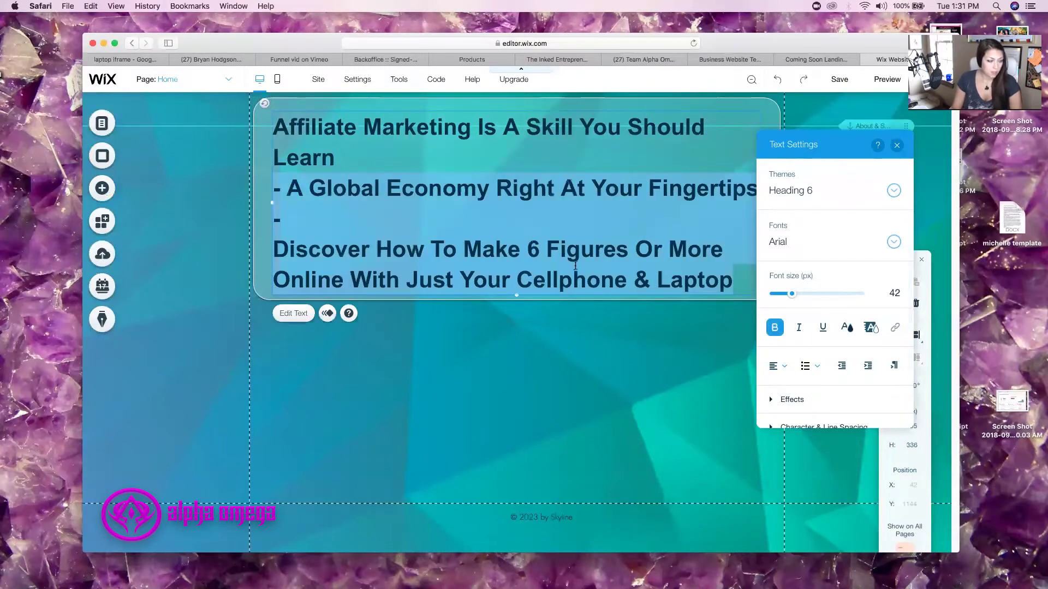
{"action": "left_click", "coordinate": [529, 250]}
{"action": "left_click_drag", "start_coordinate": [735, 281], "coordinate": [262, 128]}
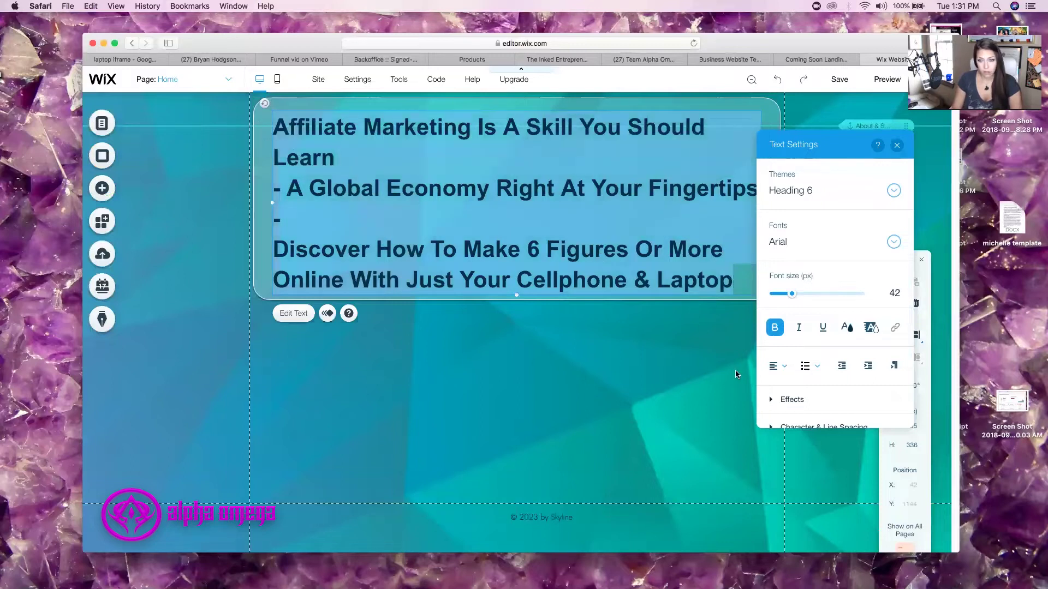
{"action": "scroll", "coordinate": [831, 379], "scroll_direction": "down", "scroll_amount": 3}
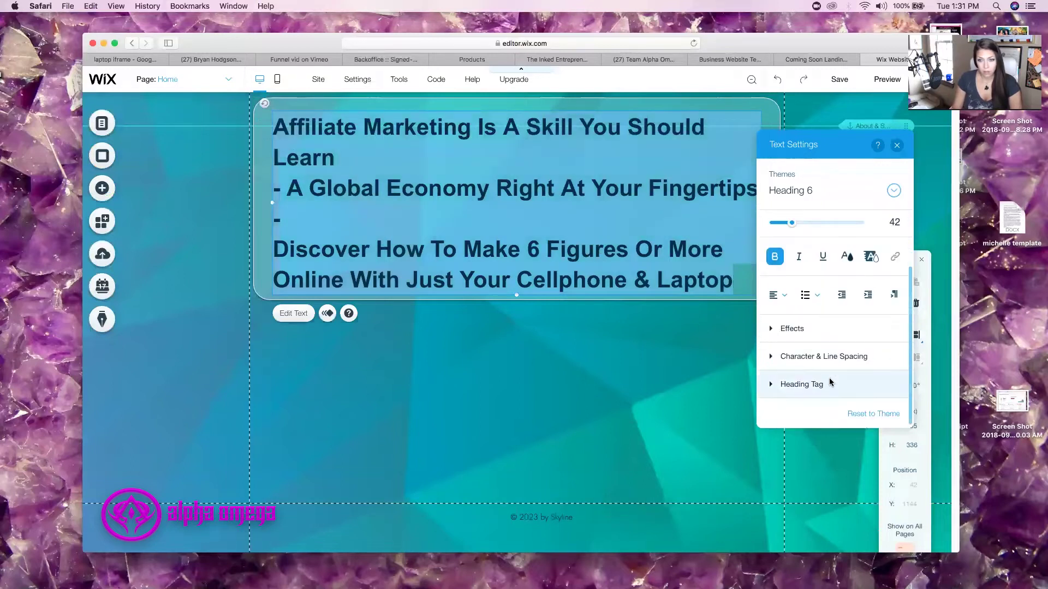
{"action": "left_click", "coordinate": [681, 267]}
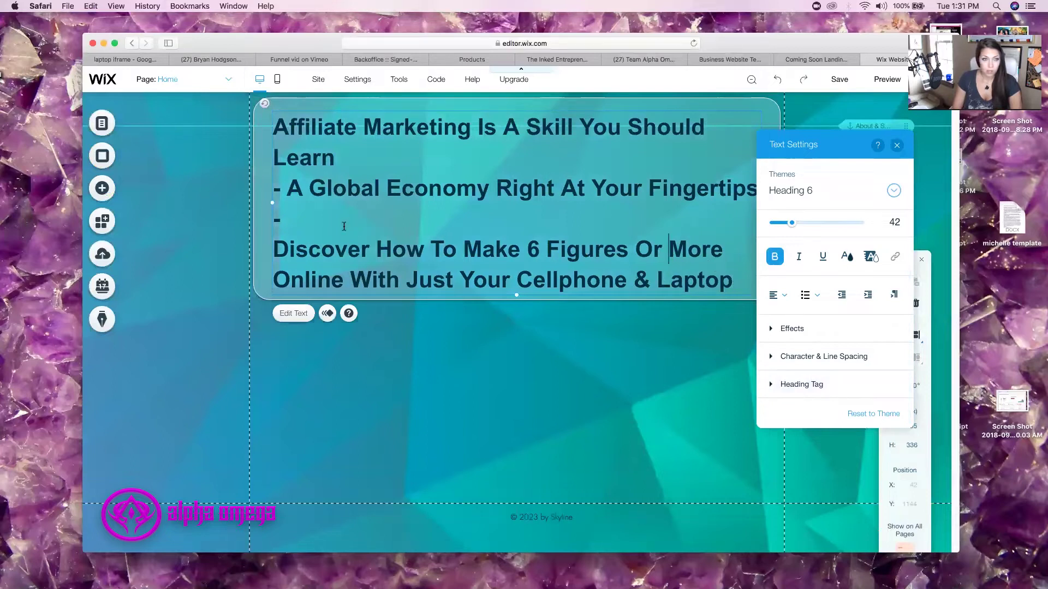
- Colour the line "- A Global Economy Right At Your Fingertips -" white (#FFFFFF) and widen the heading's text area on its left side
{"action": "triple_click", "coordinate": [264, 201]}
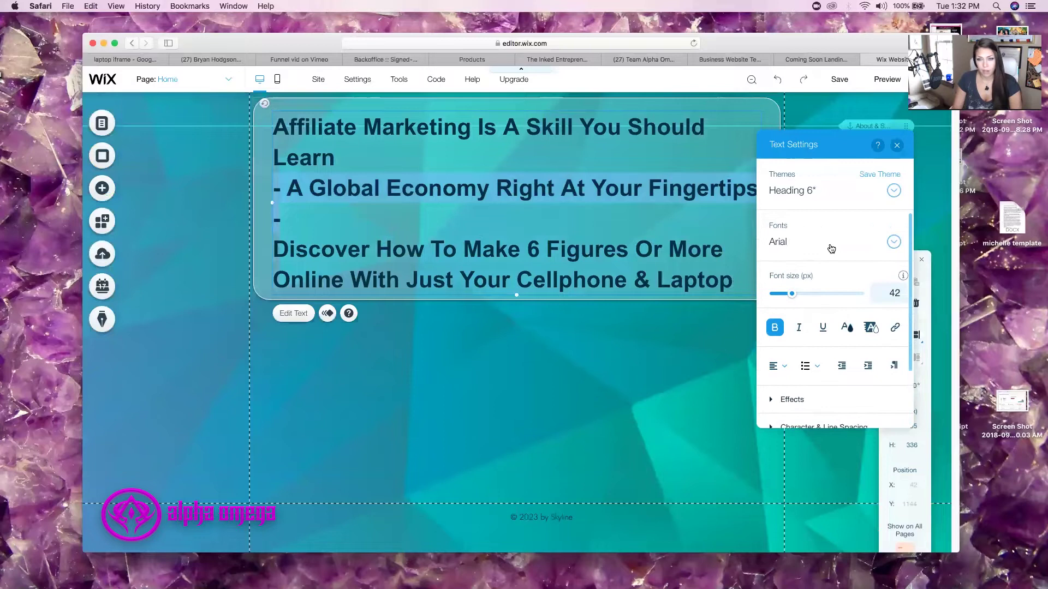
{"action": "left_click", "coordinate": [847, 328]}
{"action": "left_click", "coordinate": [799, 323]}
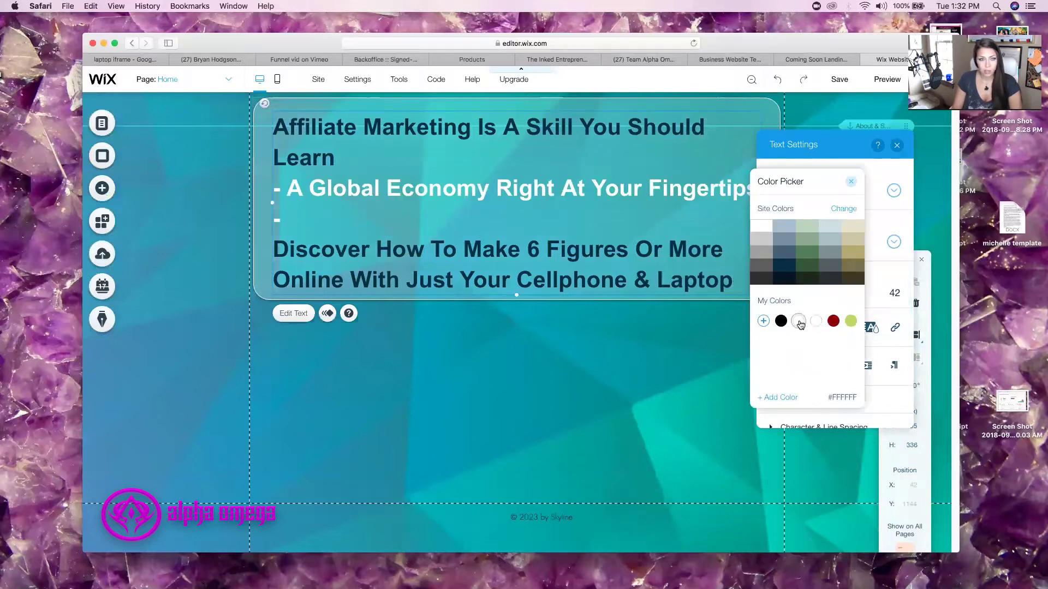
{"action": "left_click", "coordinate": [272, 205]}
{"action": "mouse_move", "coordinate": [272, 203]}
{"action": "left_mouse_down"}
{"action": "mouse_move", "coordinate": [233, 198]}
{"action": "mouse_move", "coordinate": [260, 199]}
{"action": "left_mouse_up"}
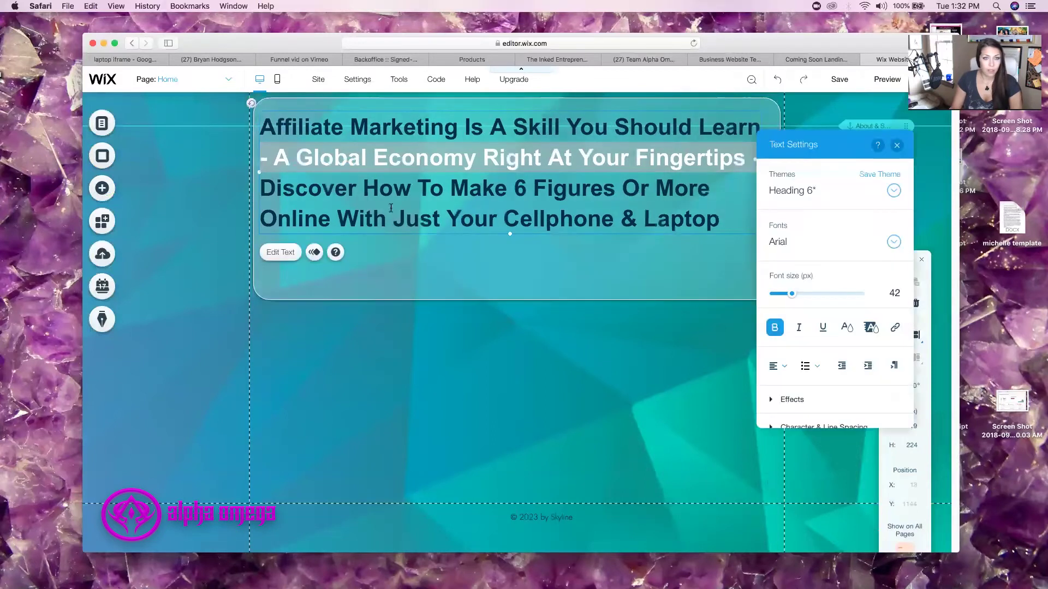
- Centre-align all lines of the heading
{"action": "left_click_drag", "start_coordinate": [721, 224], "coordinate": [250, 116]}
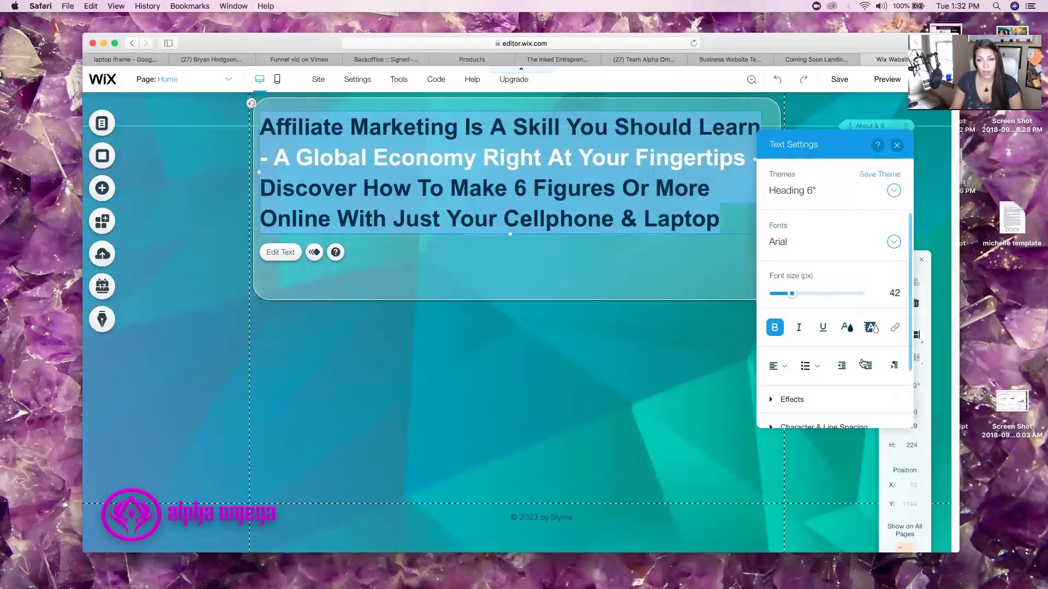
{"action": "left_click", "coordinate": [771, 371]}
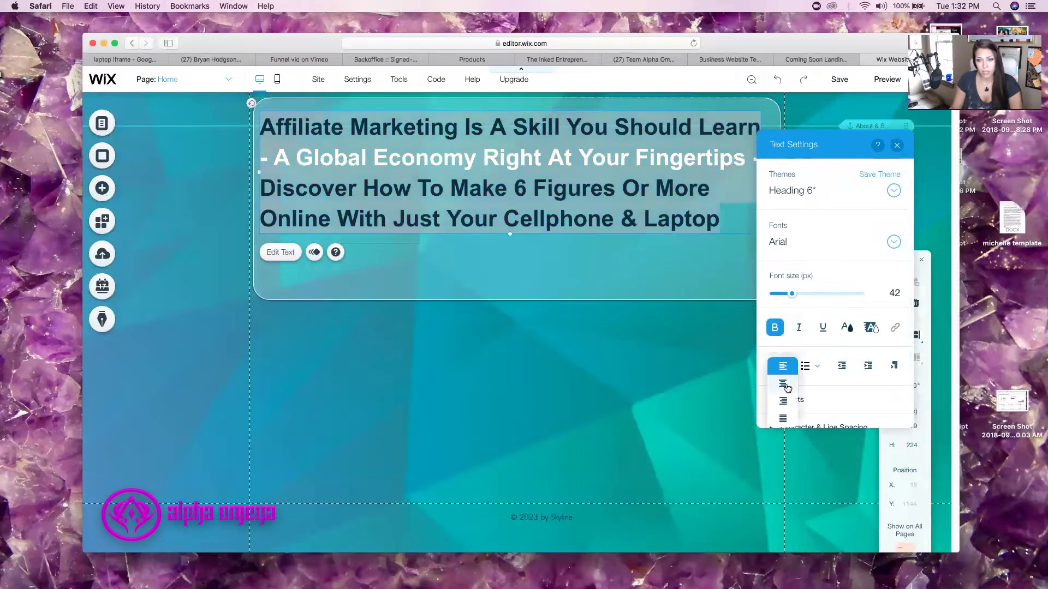
{"action": "left_click", "coordinate": [779, 371]}
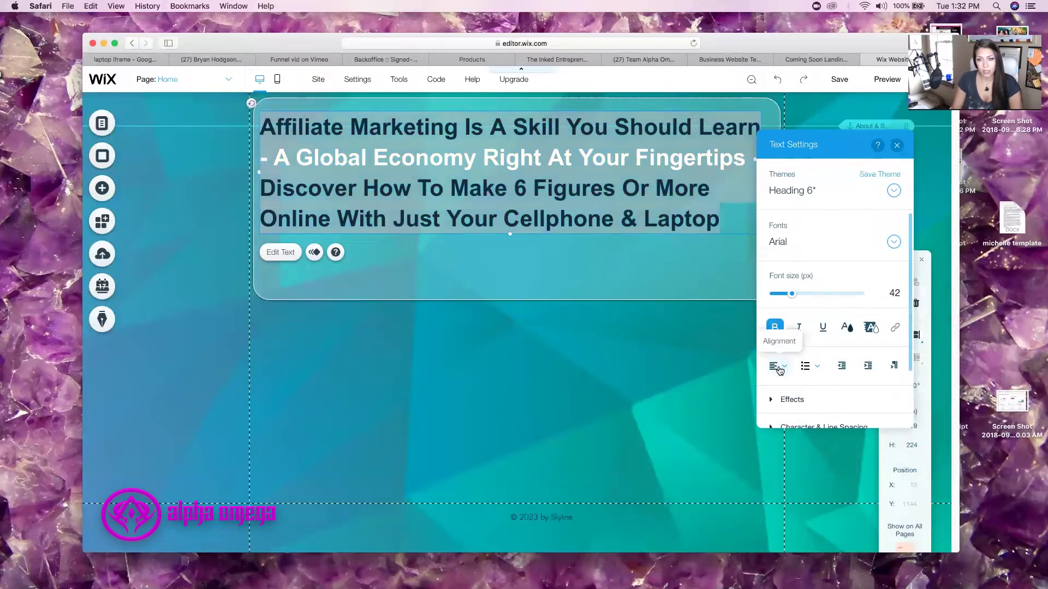
{"action": "left_click", "coordinate": [784, 371]}
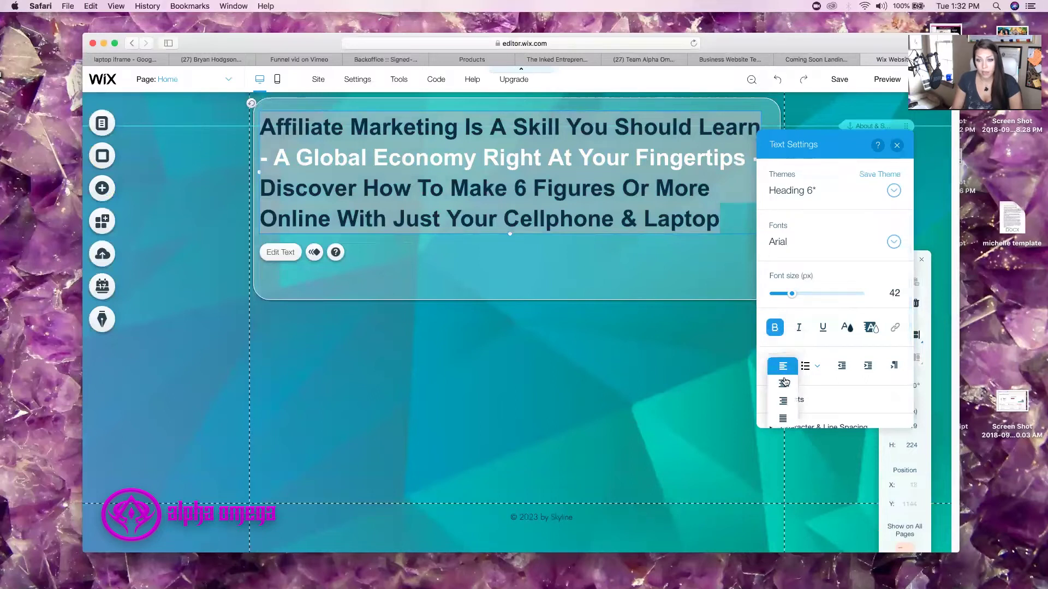
{"action": "left_click", "coordinate": [786, 388]}
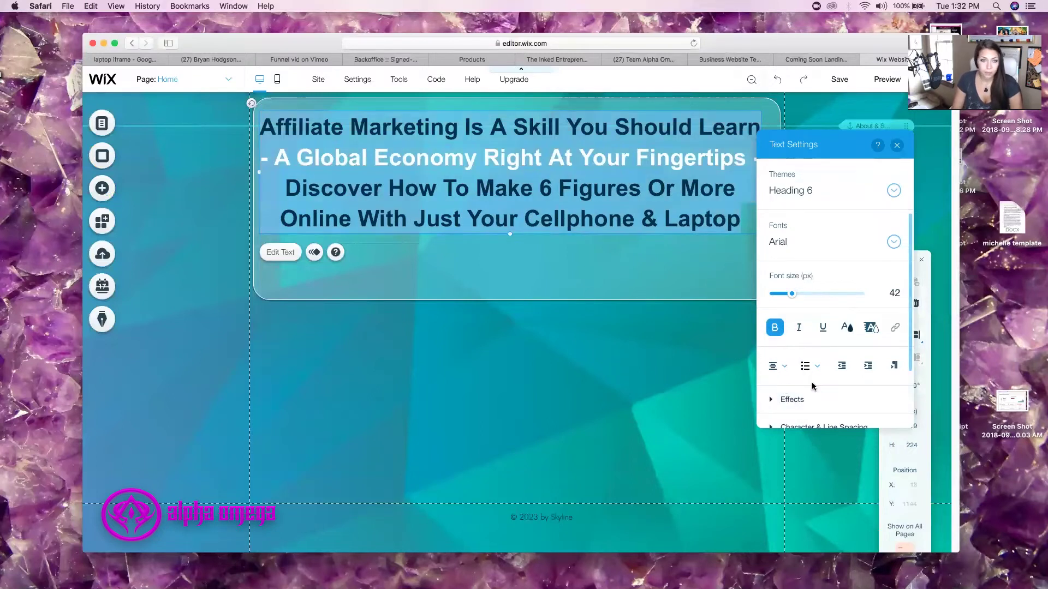
{"action": "left_click", "coordinate": [779, 366]}
{"action": "left_click", "coordinate": [782, 373]}
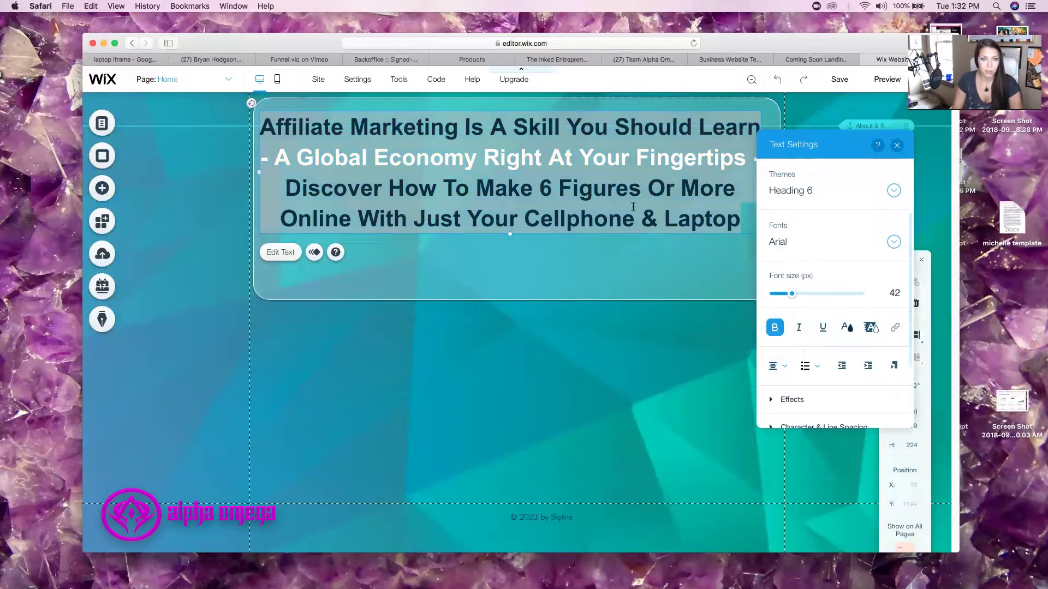
- Move the text settings clear of the heading and widen its text area on the right side to about 946 px wide
{"action": "left_click_drag", "start_coordinate": [808, 143], "coordinate": [904, 161]}
{"action": "left_click_drag", "start_coordinate": [762, 173], "coordinate": [776, 175]}
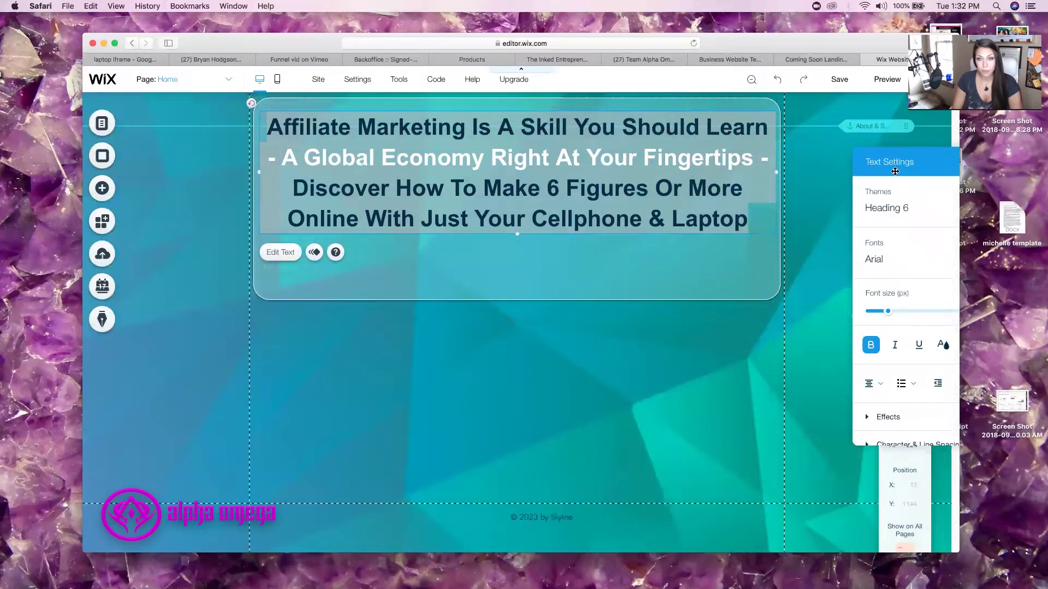
{"action": "left_click_drag", "start_coordinate": [895, 171], "coordinate": [808, 218]}
- Apply text effect A to the line "Affiliate Marketing Is A Skill You Should Learn"
{"action": "left_click", "coordinate": [657, 188]}
{"action": "left_click", "coordinate": [765, 128]}
{"action": "left_click_drag", "start_coordinate": [762, 130], "coordinate": [254, 125]}
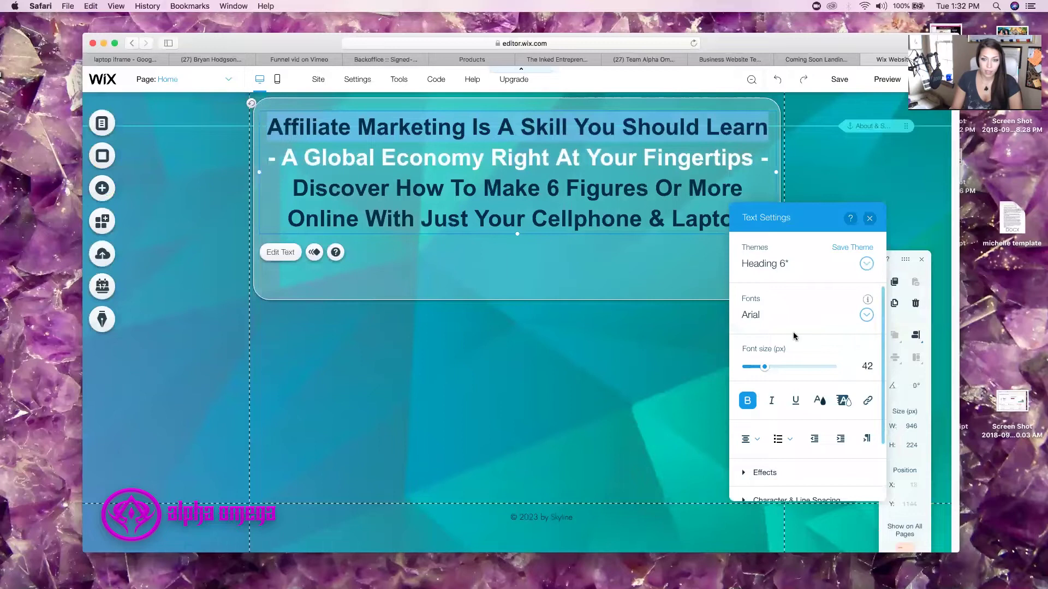
{"action": "scroll", "coordinate": [790, 471], "scroll_direction": "down", "scroll_amount": 2}
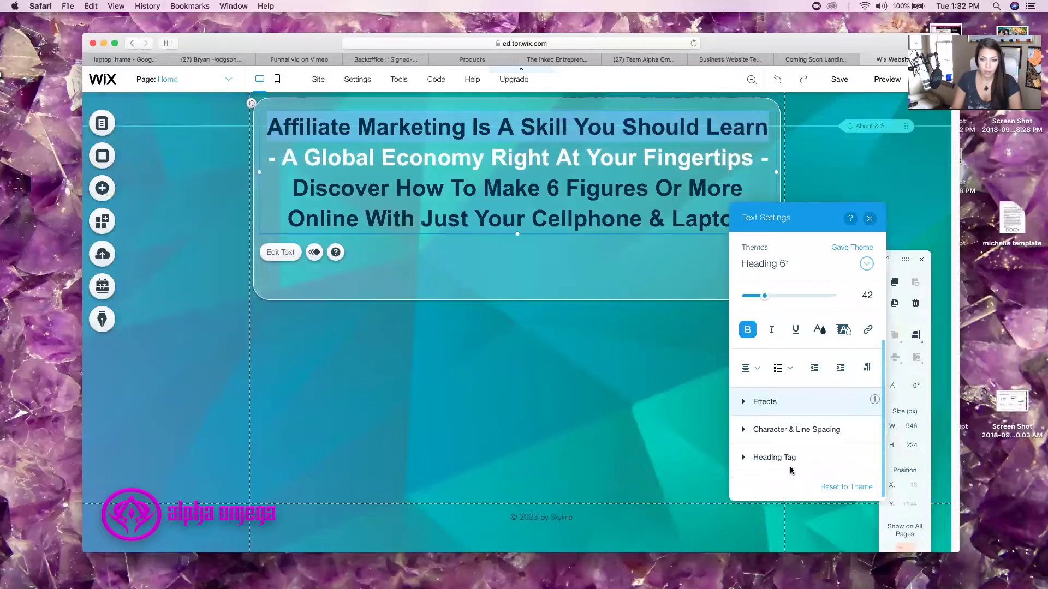
{"action": "left_click", "coordinate": [782, 409]}
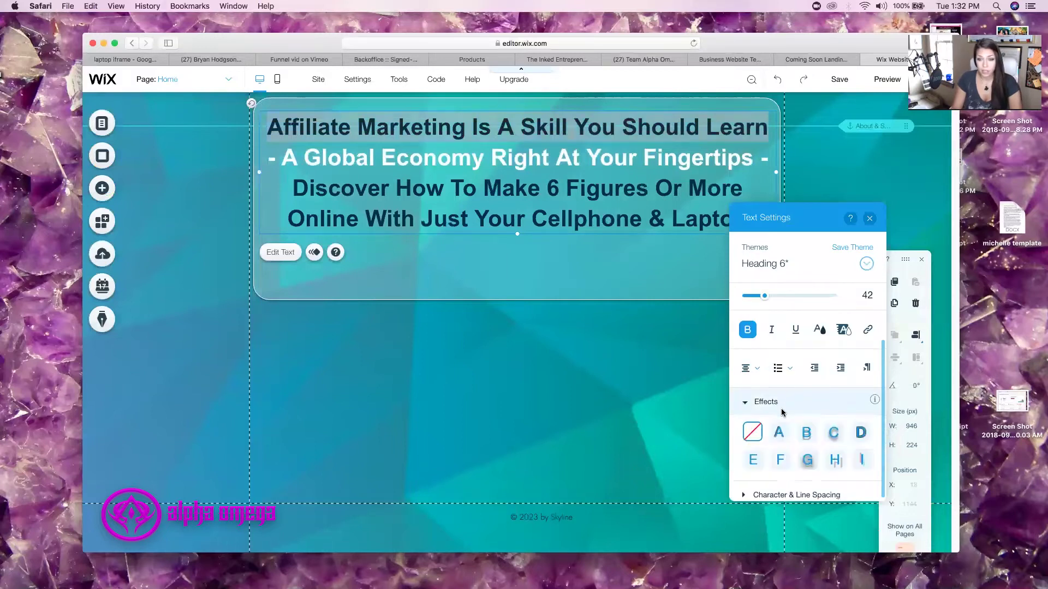
{"action": "left_click", "coordinate": [777, 437]}
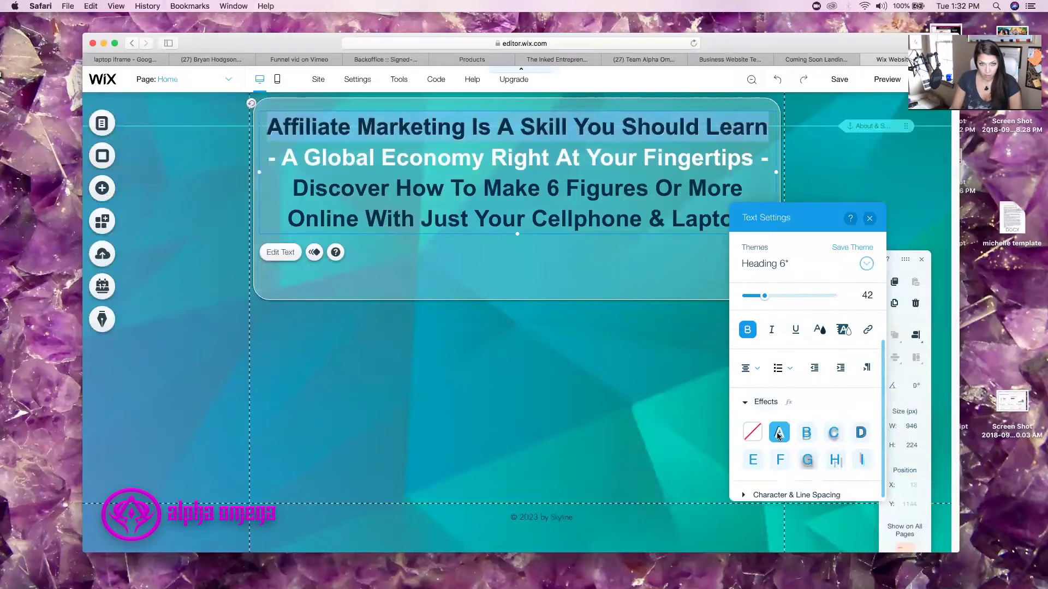
- Apply text effect G to the line "- A Global Economy Right At Your Fingertips -"
{"action": "key", "text": "super+z"}
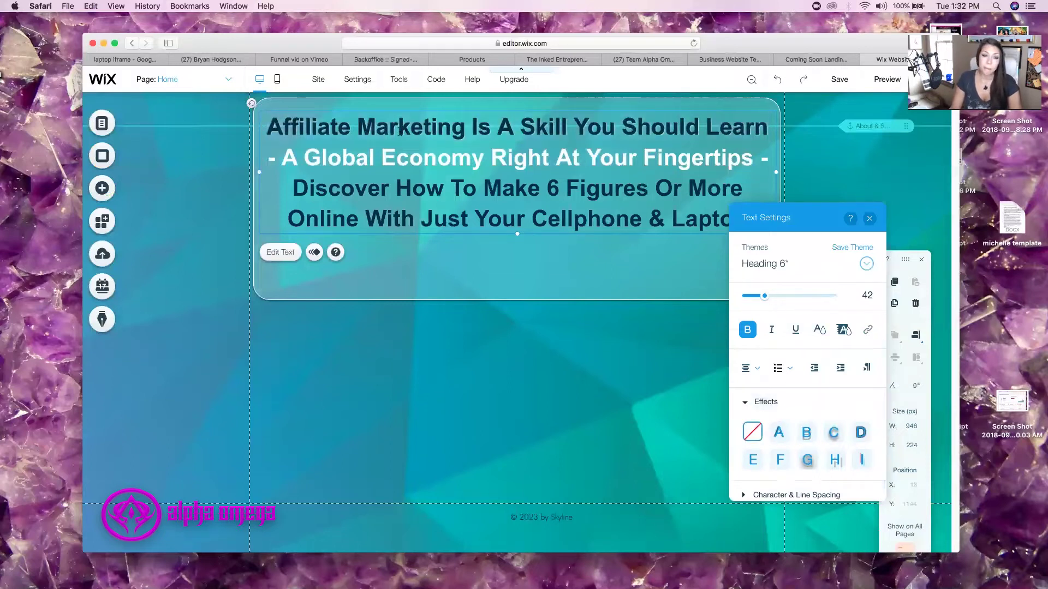
{"action": "left_click_drag", "start_coordinate": [331, 185], "coordinate": [210, 168]}
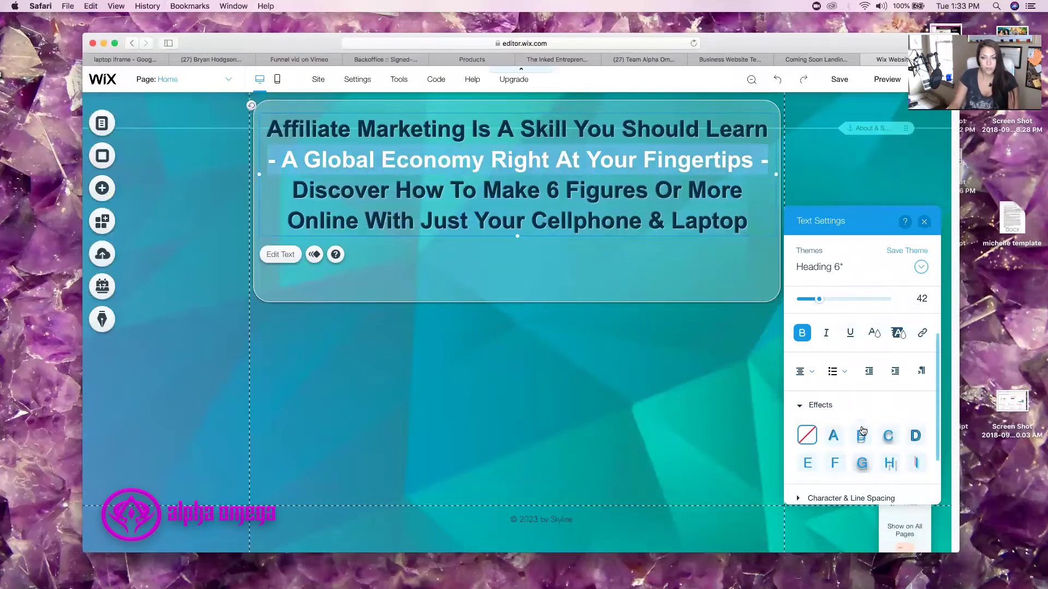
{"action": "left_click", "coordinate": [862, 466]}
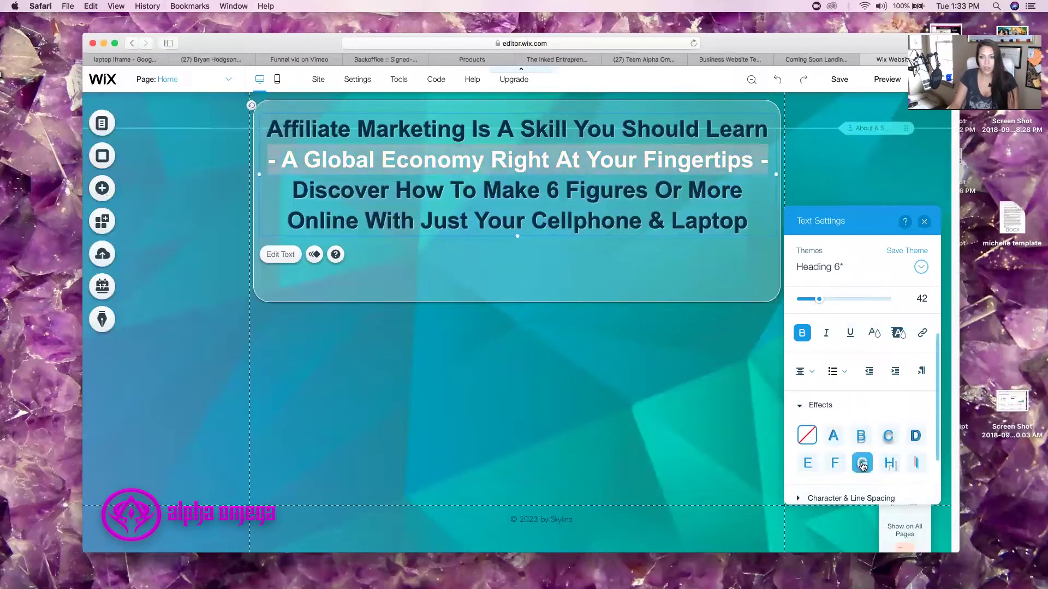
- Shorten the container box from its lower edge to a height of about 276 px so it fits the heading
{"action": "left_click", "coordinate": [547, 300]}
{"action": "left_click_drag", "start_coordinate": [516, 299], "coordinate": [522, 253]}
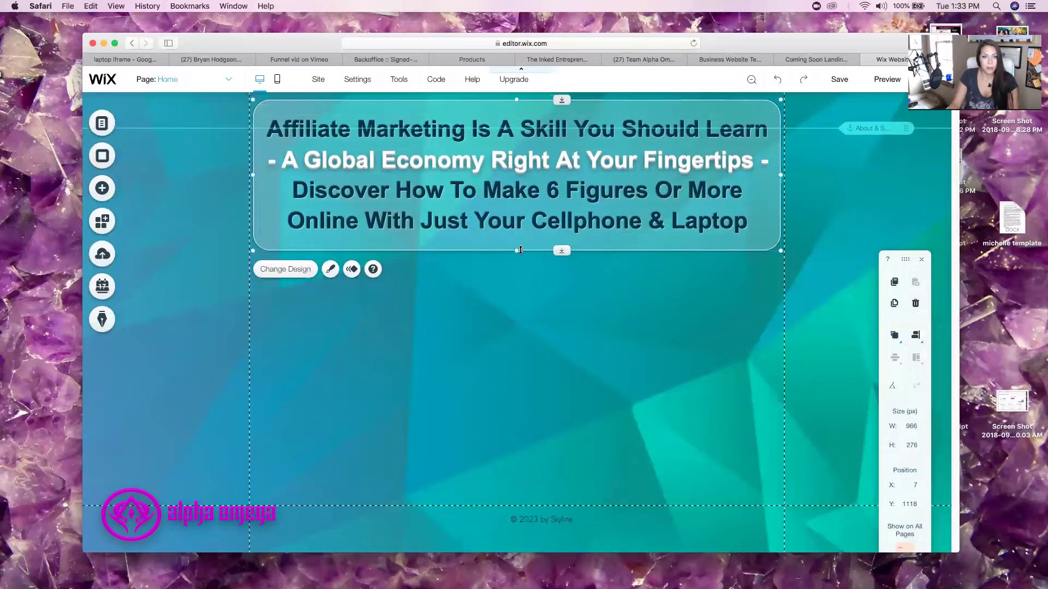
- Copy the translucent container box with its heading text and paste the duplicate directly below the original
{"action": "left_click", "coordinate": [521, 270]}
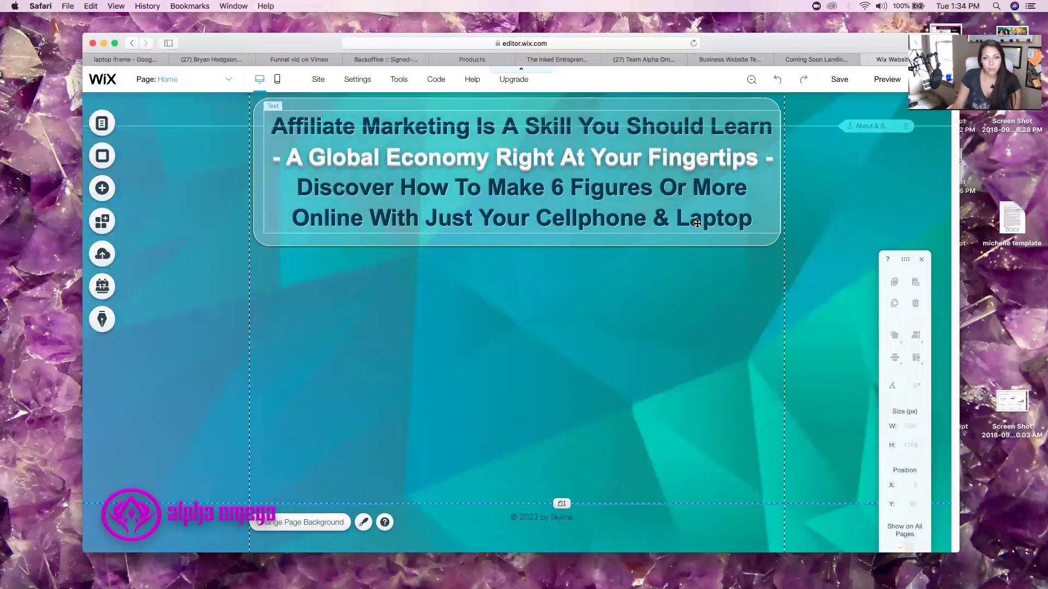
{"action": "left_click", "coordinate": [720, 243]}
{"action": "right_click", "coordinate": [719, 242]}
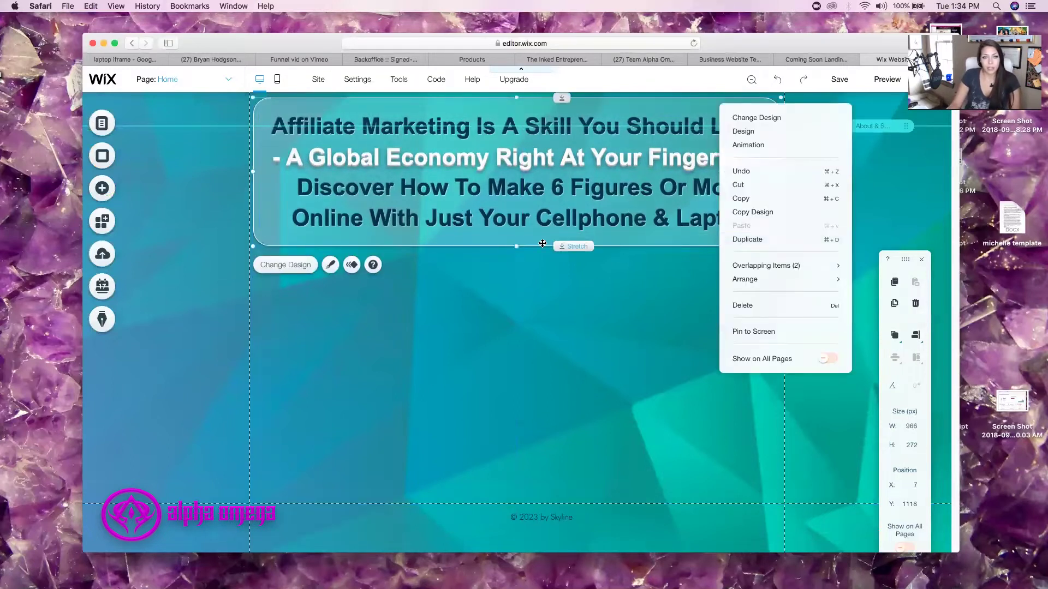
{"action": "left_click", "coordinate": [543, 236]}
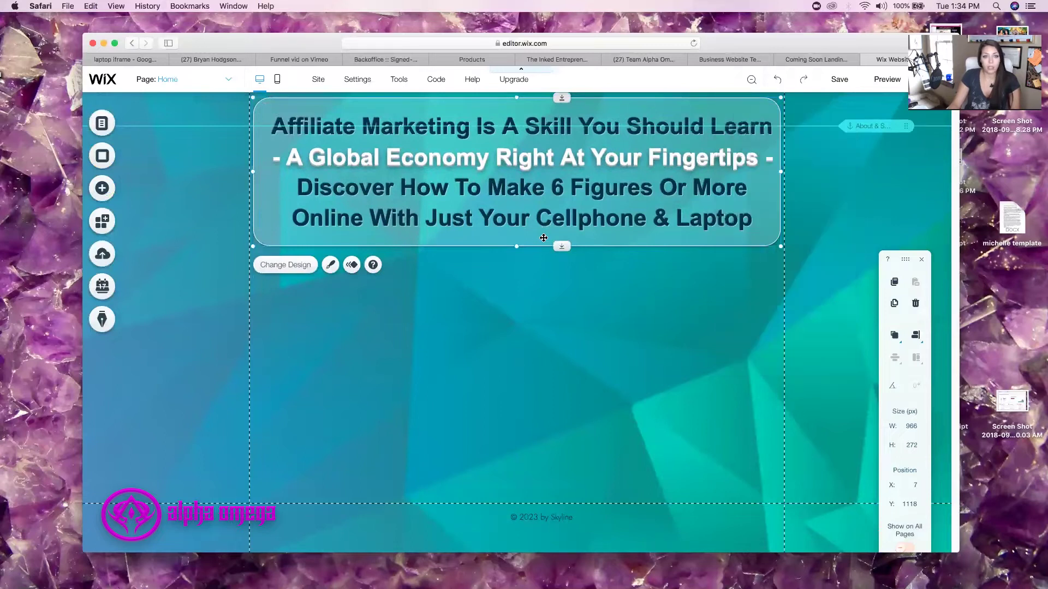
{"action": "right_click", "coordinate": [543, 238]}
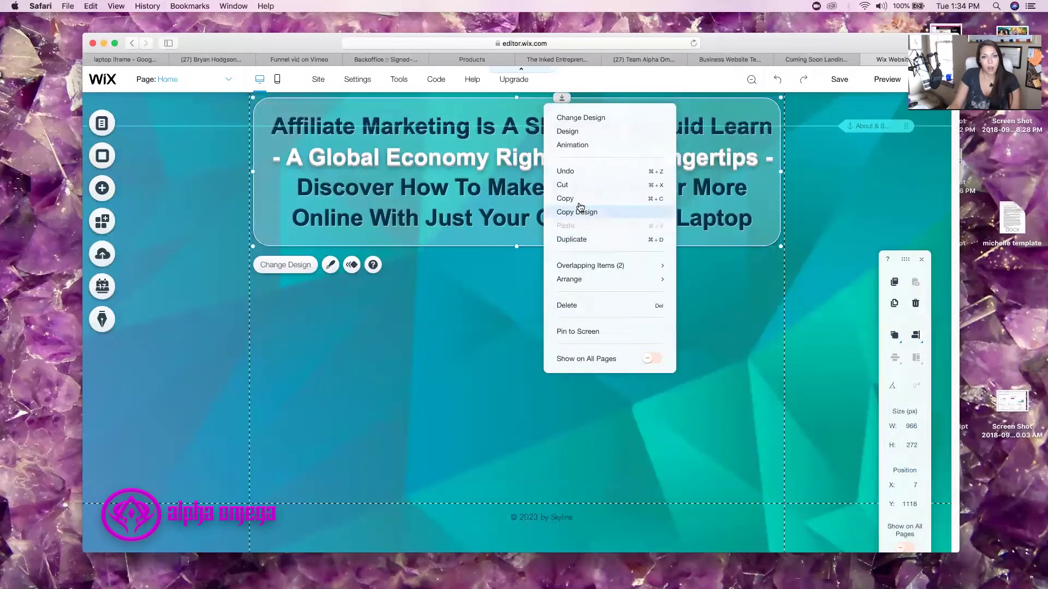
{"action": "left_click", "coordinate": [578, 199]}
{"action": "left_click", "coordinate": [554, 275]}
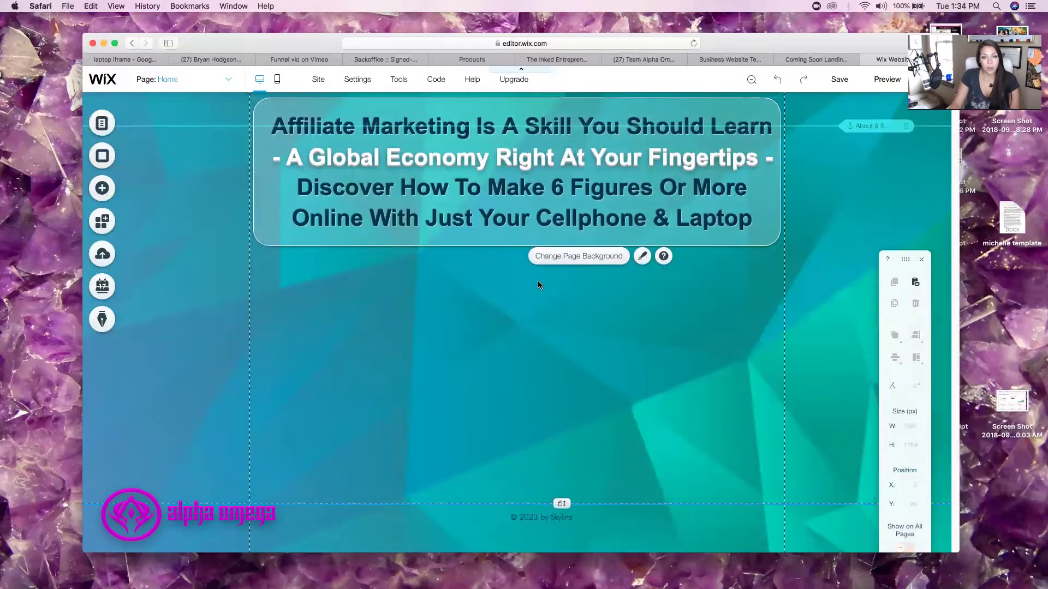
{"action": "right_click", "coordinate": [711, 295]}
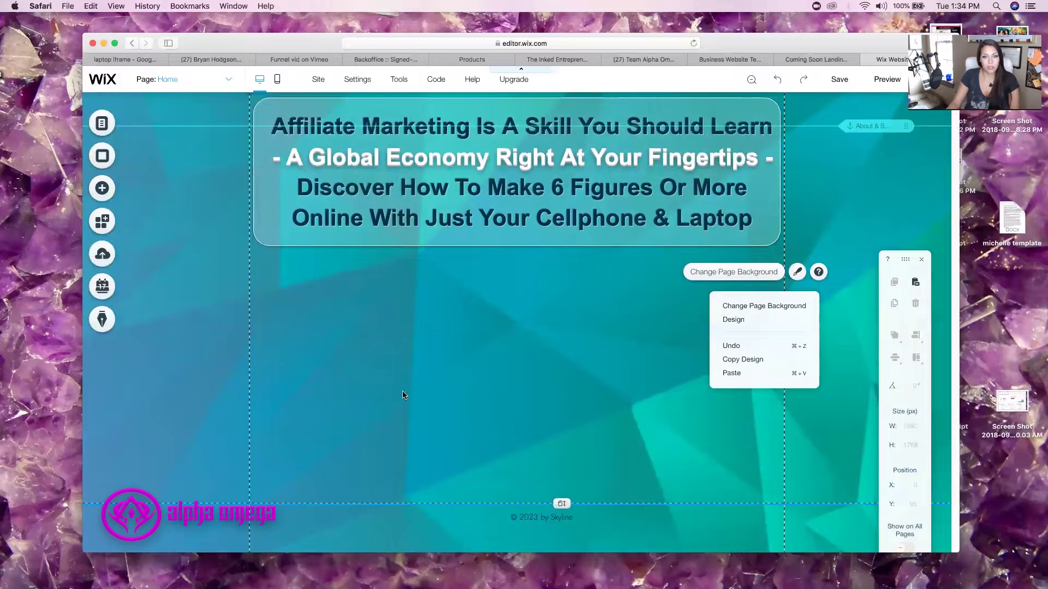
{"action": "left_click", "coordinate": [739, 373]}
{"action": "left_click_drag", "start_coordinate": [439, 288], "coordinate": [408, 273]}
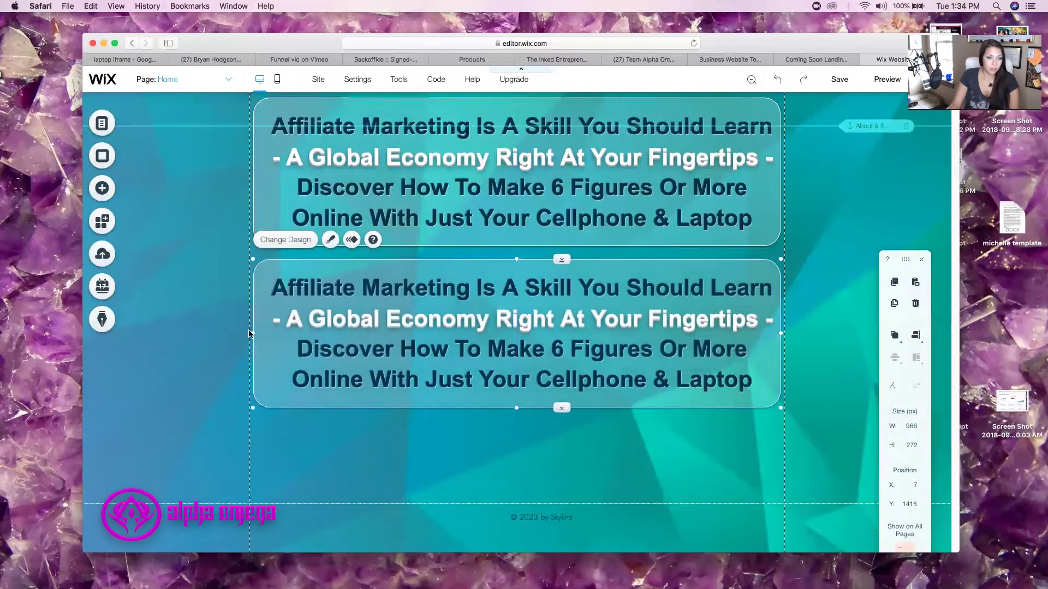
- Widen the lower container box to about 1885 px so it spans the whole page, placing it just below the heading box
{"action": "left_click_drag", "start_coordinate": [253, 332], "coordinate": [103, 335]}
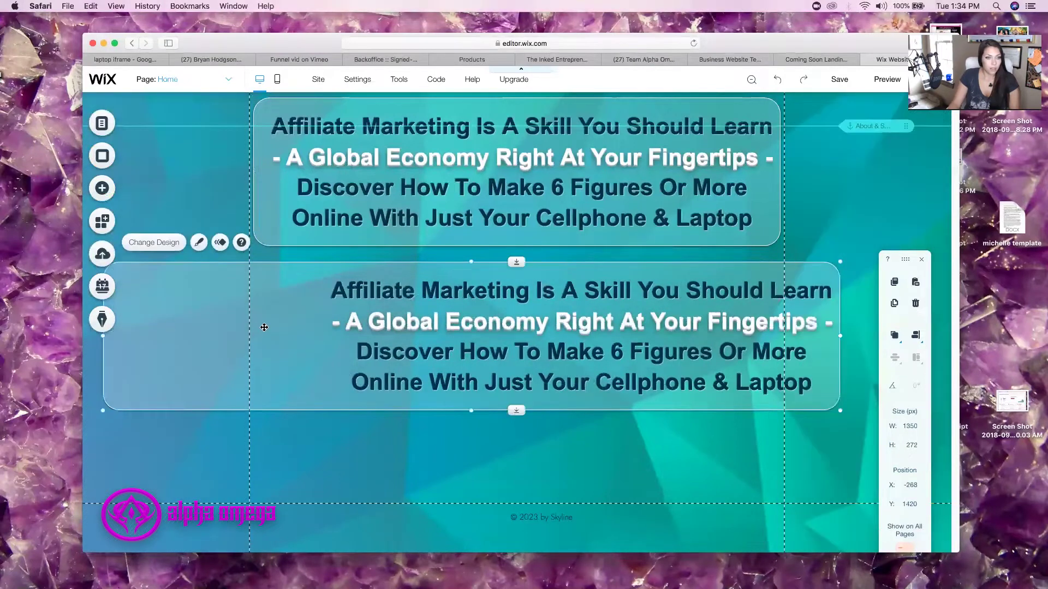
{"action": "left_click_drag", "start_coordinate": [219, 318], "coordinate": [196, 318]}
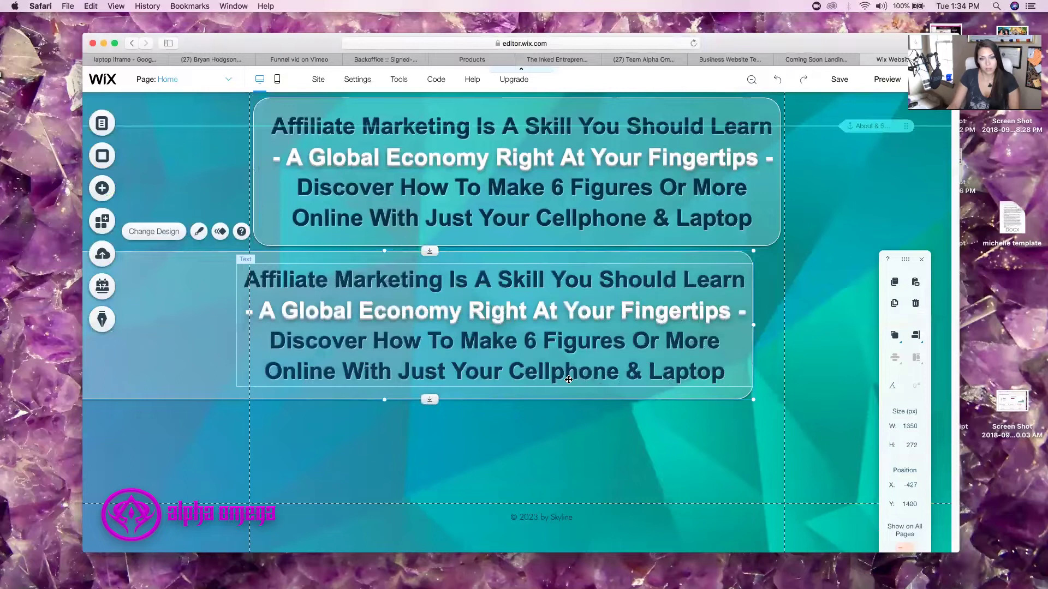
{"action": "left_click_drag", "start_coordinate": [754, 326], "coordinate": [944, 348]}
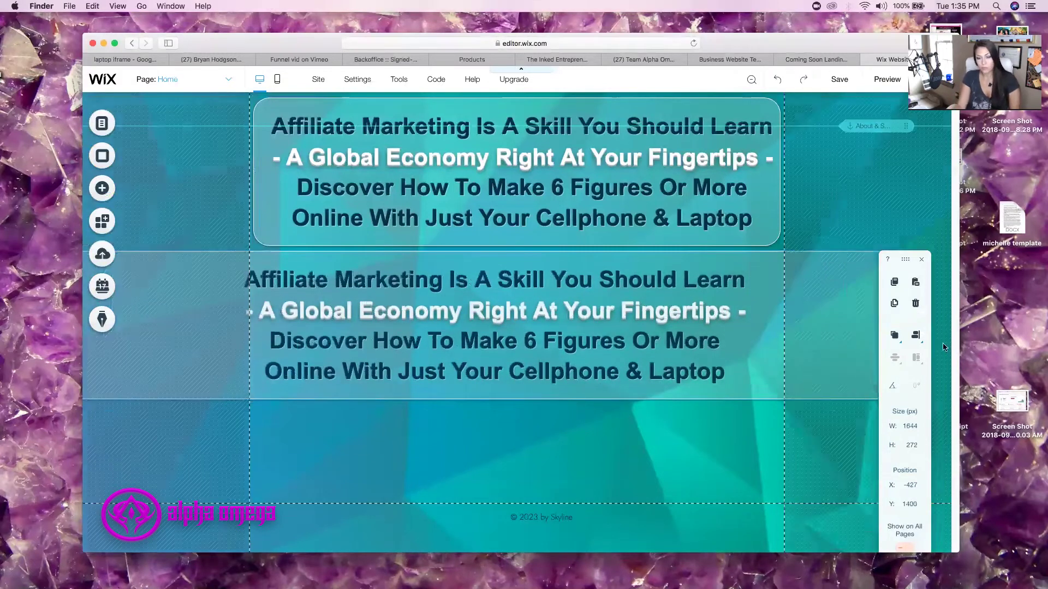
{"action": "left_click", "coordinate": [804, 347]}
{"action": "left_click_drag", "start_coordinate": [699, 325], "coordinate": [596, 319]}
{"action": "left_click_drag", "start_coordinate": [811, 322], "coordinate": [943, 328]}
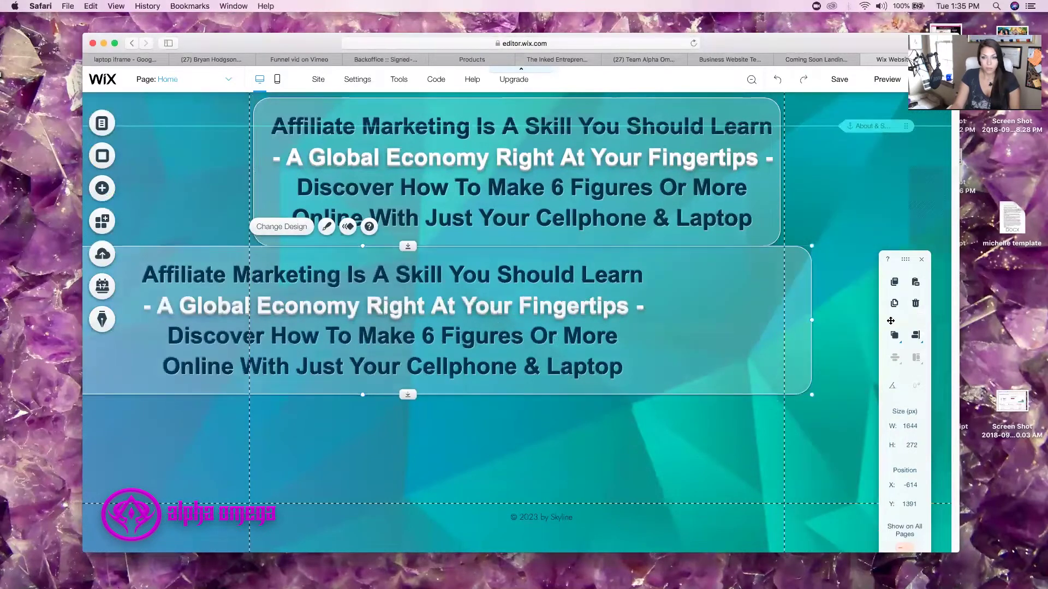
{"action": "left_click", "coordinate": [866, 330]}
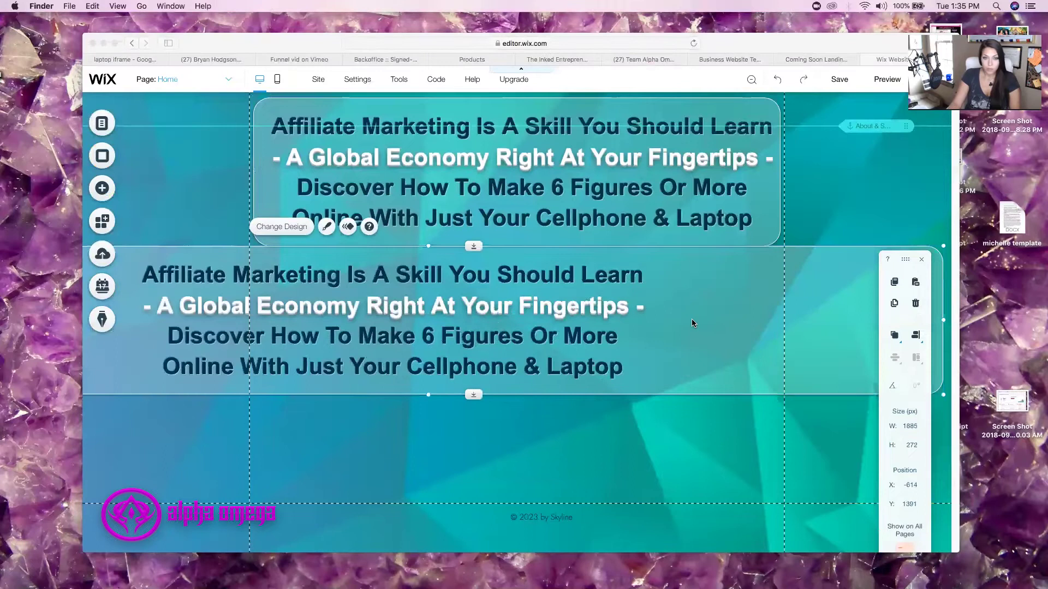
{"action": "left_click_drag", "start_coordinate": [736, 314], "coordinate": [789, 335]}
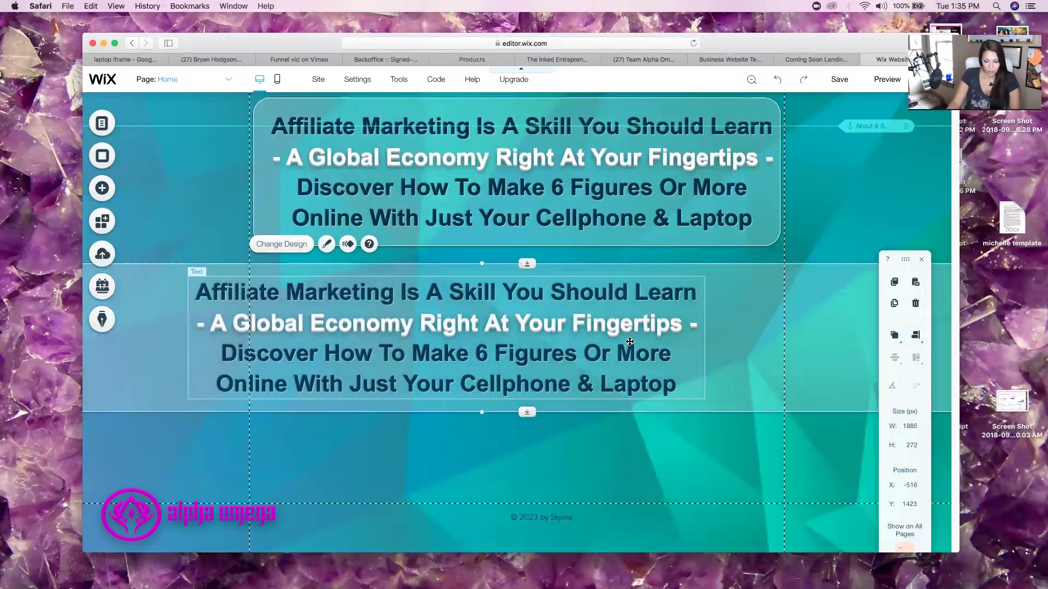
- Delete the first line and the two "Discover How To Make 6 Figures..." lines from the text in the lower box
{"action": "left_click", "coordinate": [638, 344]}
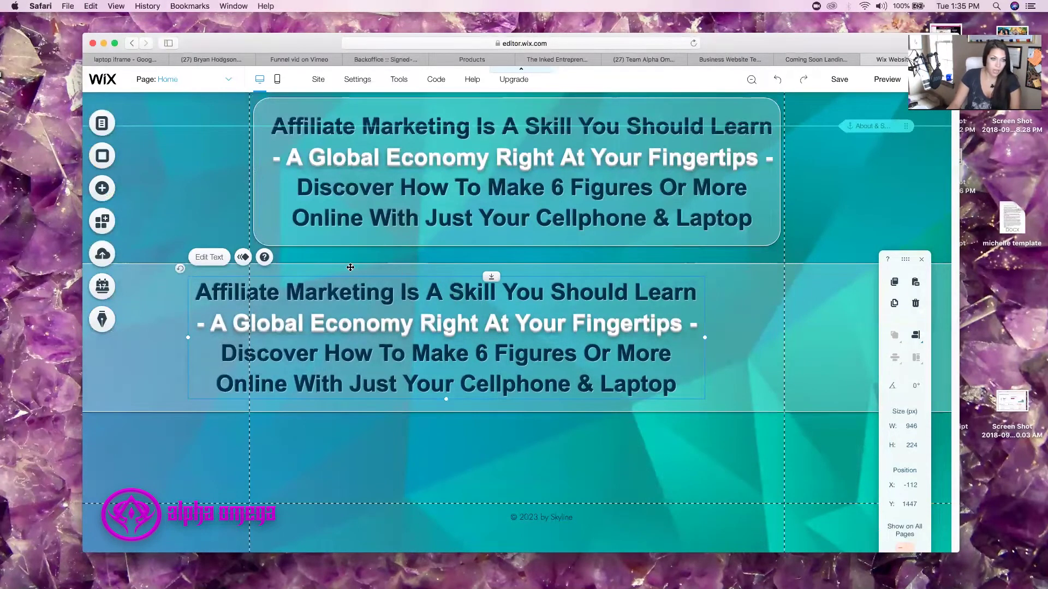
{"action": "left_click", "coordinate": [211, 259]}
{"action": "left_click", "coordinate": [646, 305]}
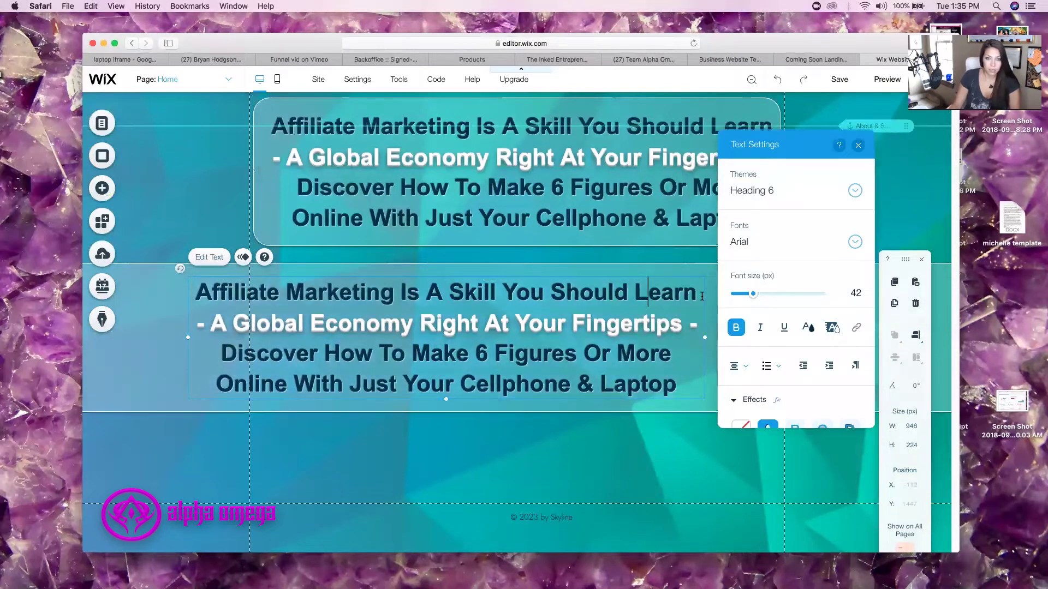
{"action": "left_click_drag", "start_coordinate": [698, 293], "coordinate": [181, 286]}
{"action": "key", "text": "BackSpace"}
{"action": "left_click_drag", "start_coordinate": [677, 385], "coordinate": [105, 348]}
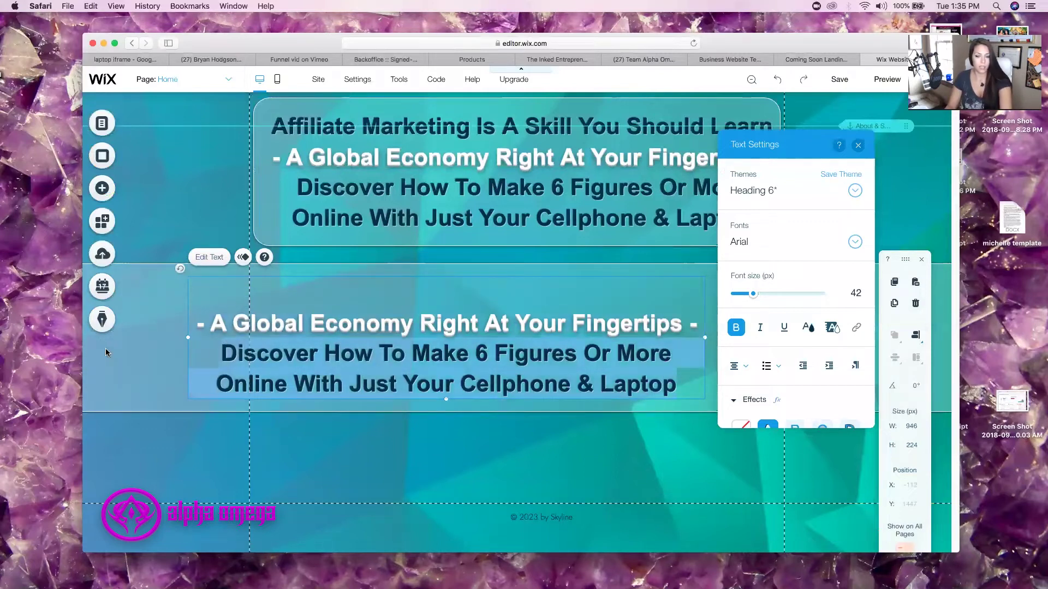
{"action": "key", "text": "BackSpace"}
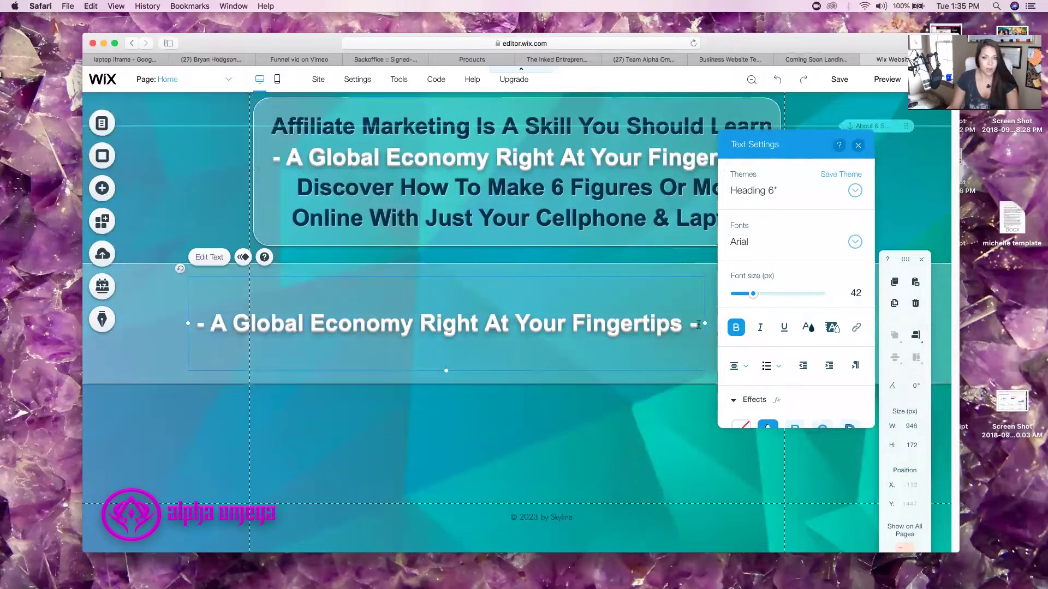
- Replace the ending "Fingertips -" in the lower box's text with "Watch The Video Below NOW ! !"
{"action": "key", "text": "BackSpace"}
{"action": "key", "text": "BackSpace"}
{"action": "key", "text": "BackSpace"}
{"action": "key", "text": "BackSpace"}
{"action": "key", "text": "BackSpace"}
{"action": "key", "text": "BackSpace"}
{"action": "key", "text": "BackSpace"}
{"action": "key", "text": "BackSpace"}
{"action": "key", "text": "BackSpace"}
{"action": "key", "text": "BackSpace"}
{"action": "key", "text": "BackSpace"}
{"action": "key", "text": "BackSpace"}
{"action": "type", "text": "Wa"}
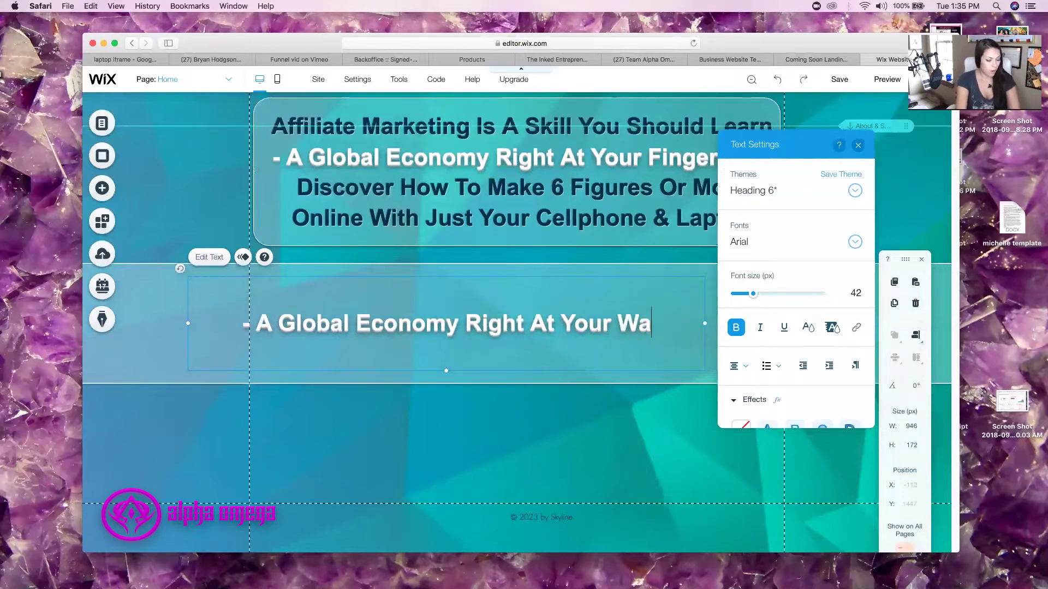
{"action": "type", "text": "tch T"}
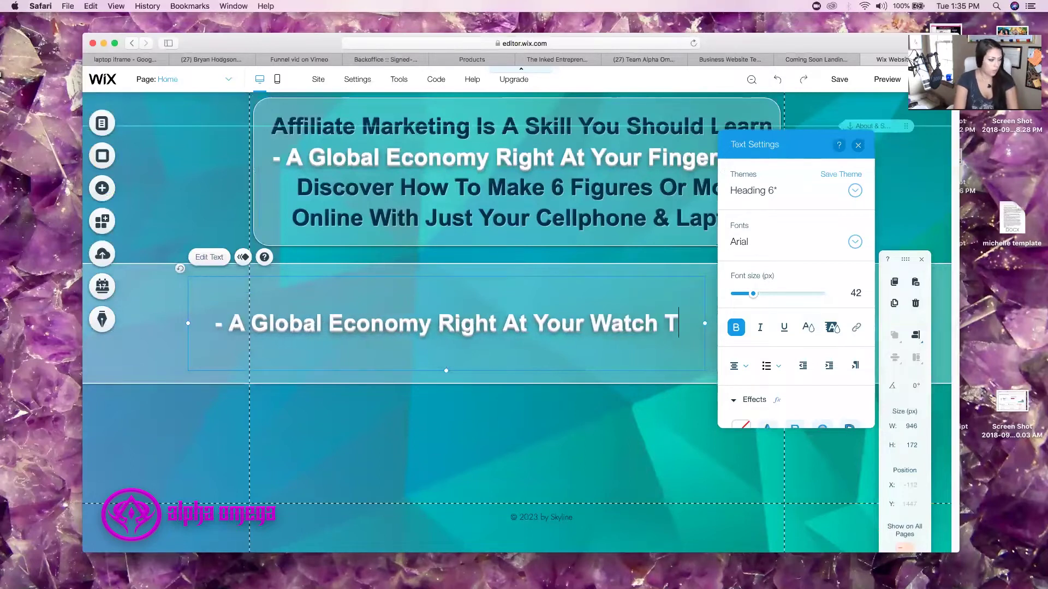
{"action": "type", "text": "he Video"}
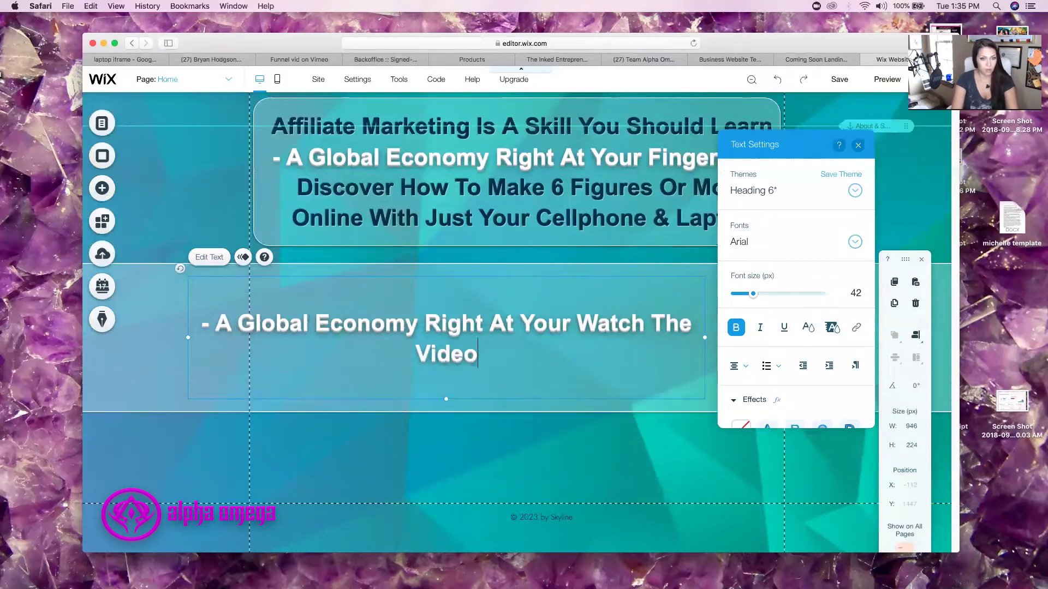
{"action": "type", "text": " Bel"}
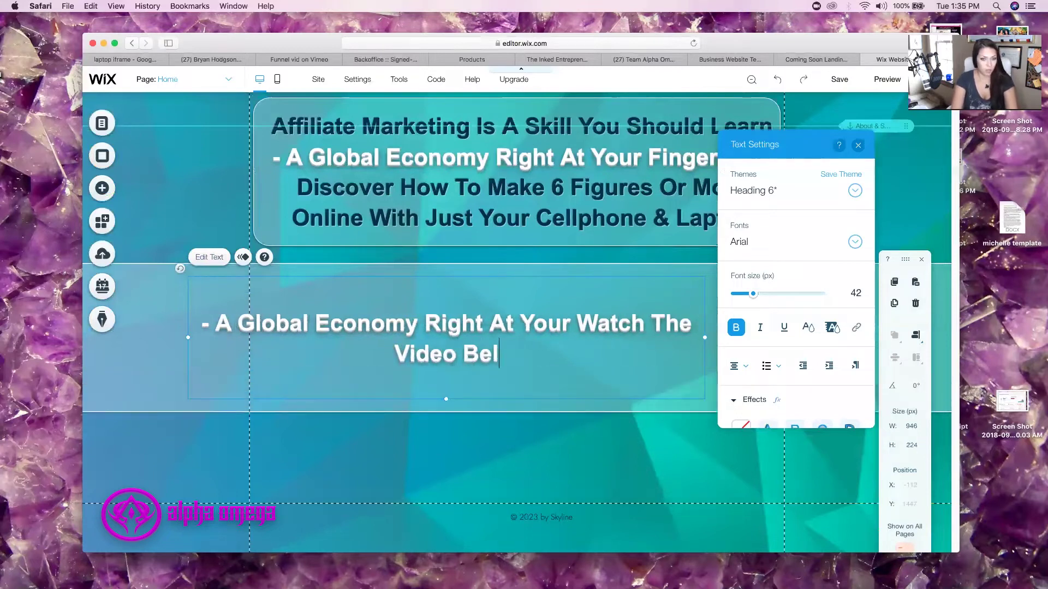
{"action": "type", "text": "ow NOW"}
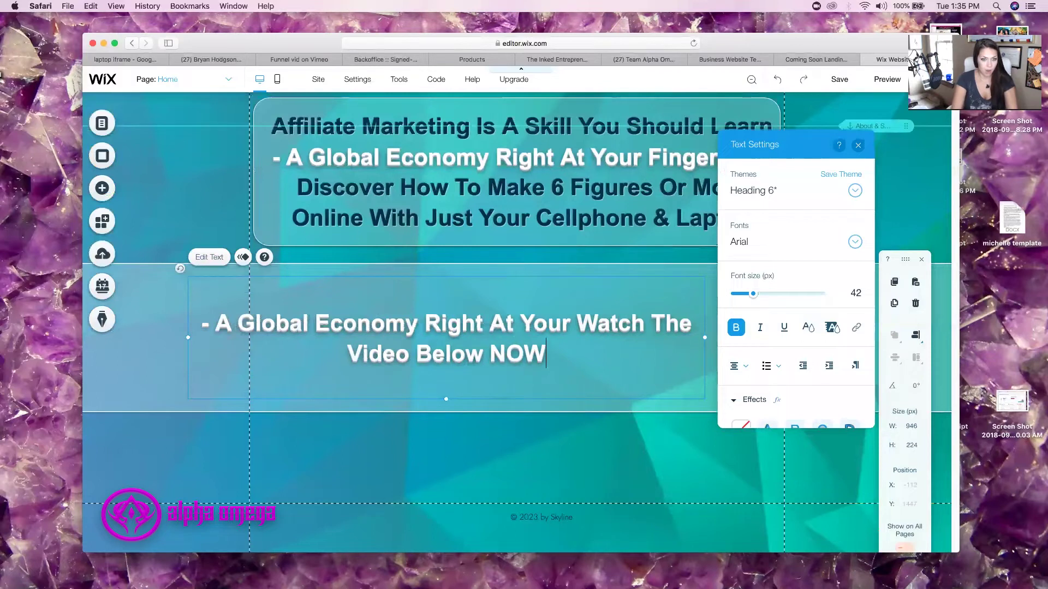
{"action": "type", "text": "!"}
{"action": "key", "text": "BackSpace"}
{"action": "type", "text": "! !"}
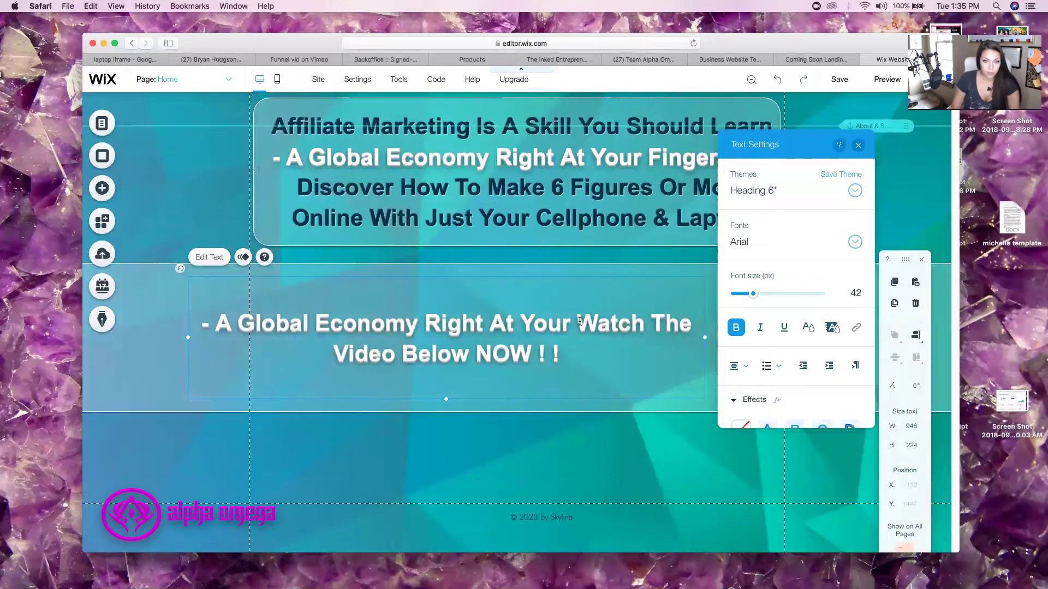
- Remove the words "- A Global Economy Right" from the start of the lower text and finish editing it
{"action": "left_click_drag", "start_coordinate": [489, 323], "coordinate": [63, 328]}
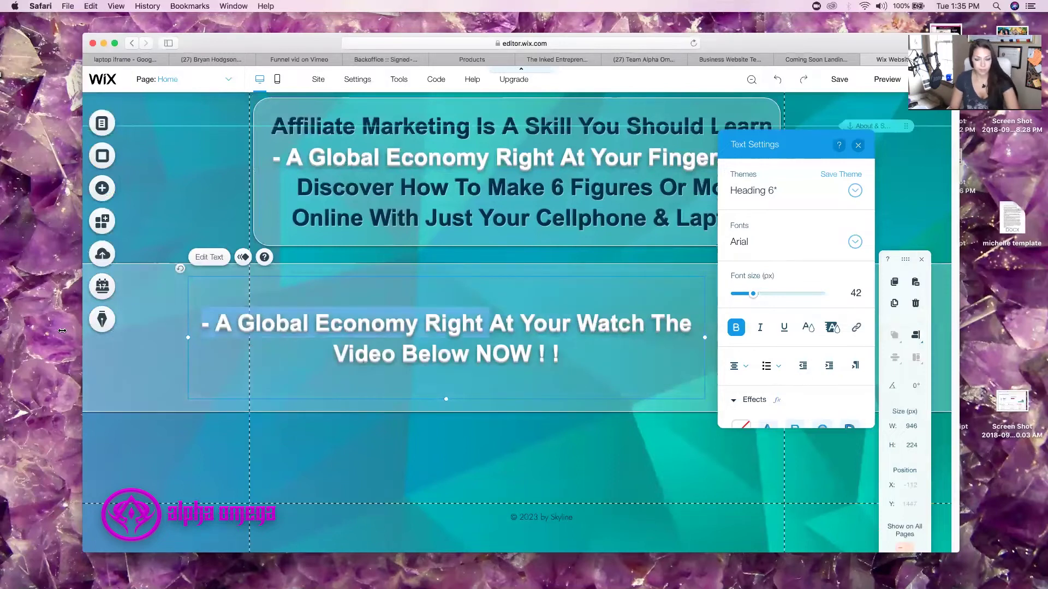
{"action": "key", "text": "BackSpace"}
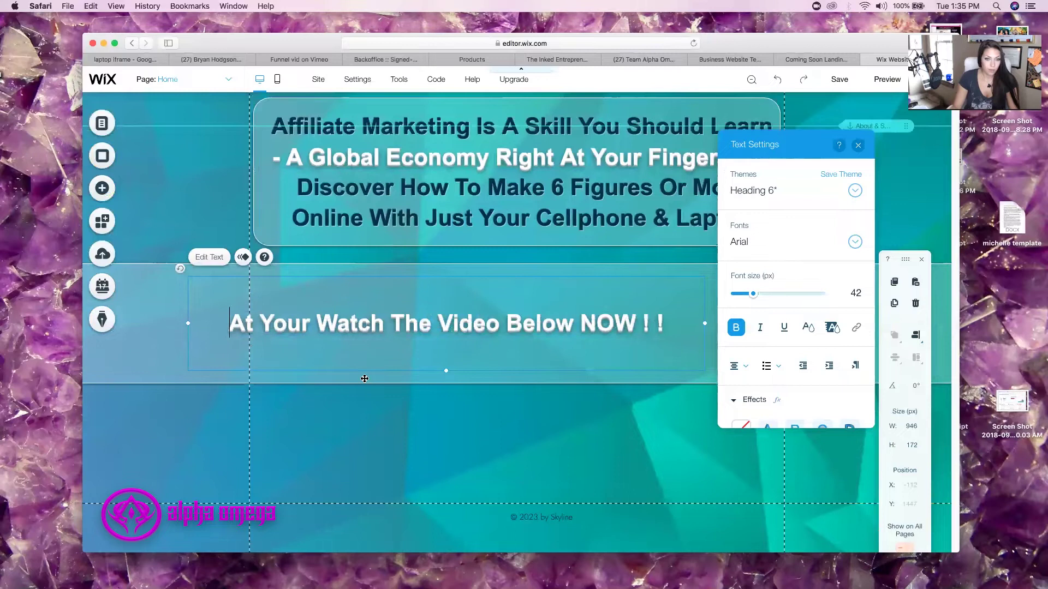
{"action": "left_click", "coordinate": [453, 335]}
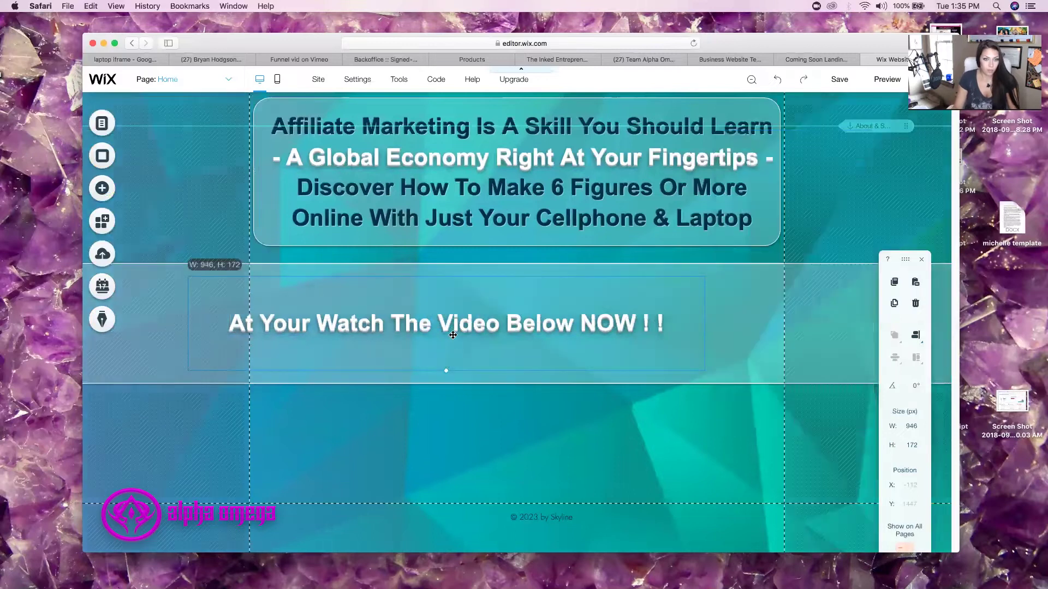
{"action": "left_click", "coordinate": [448, 299]}
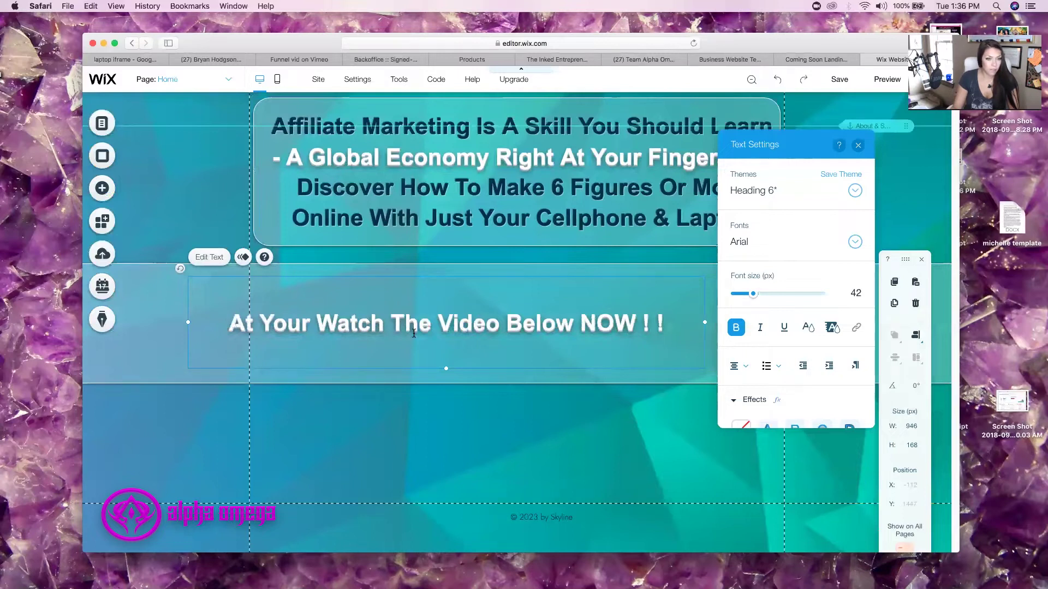
{"action": "key", "text": "Escape"}
{"action": "left_click_drag", "start_coordinate": [474, 309], "coordinate": [472, 314]}
- Shorten the lower box to about 192 px high and move its text up under the heading to about X 27, Y 1372
{"action": "left_click", "coordinate": [441, 380]}
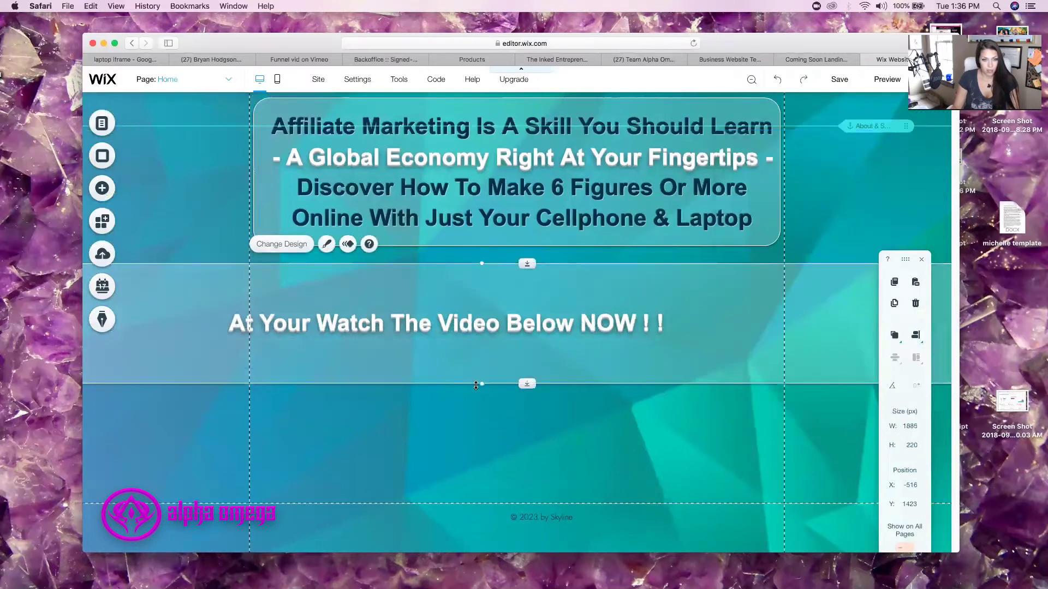
{"action": "left_click_drag", "start_coordinate": [476, 385], "coordinate": [476, 369]}
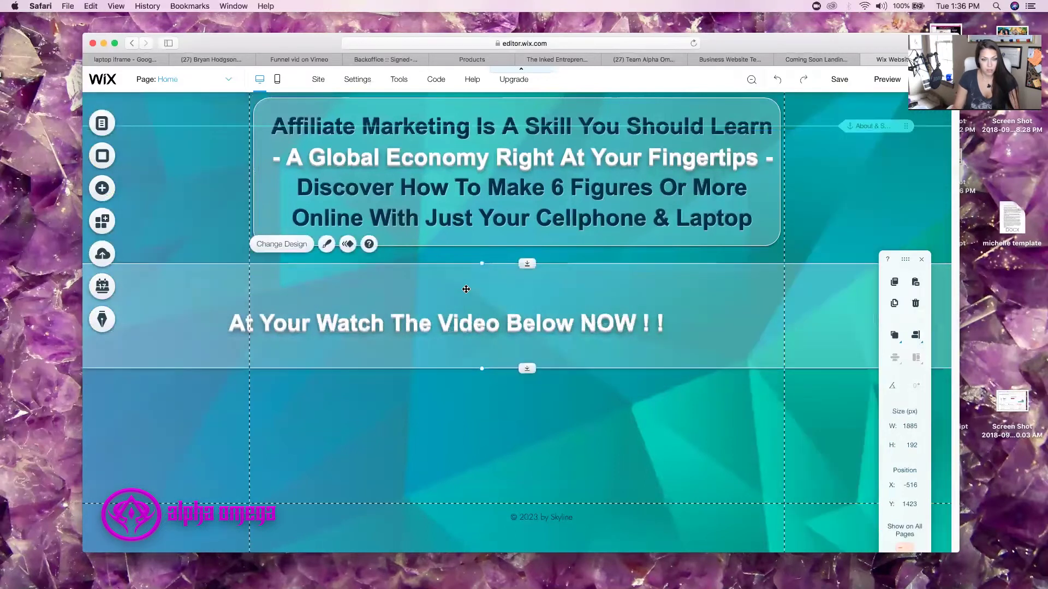
{"action": "left_click", "coordinate": [475, 313]}
{"action": "left_click_drag", "start_coordinate": [526, 312], "coordinate": [609, 284]}
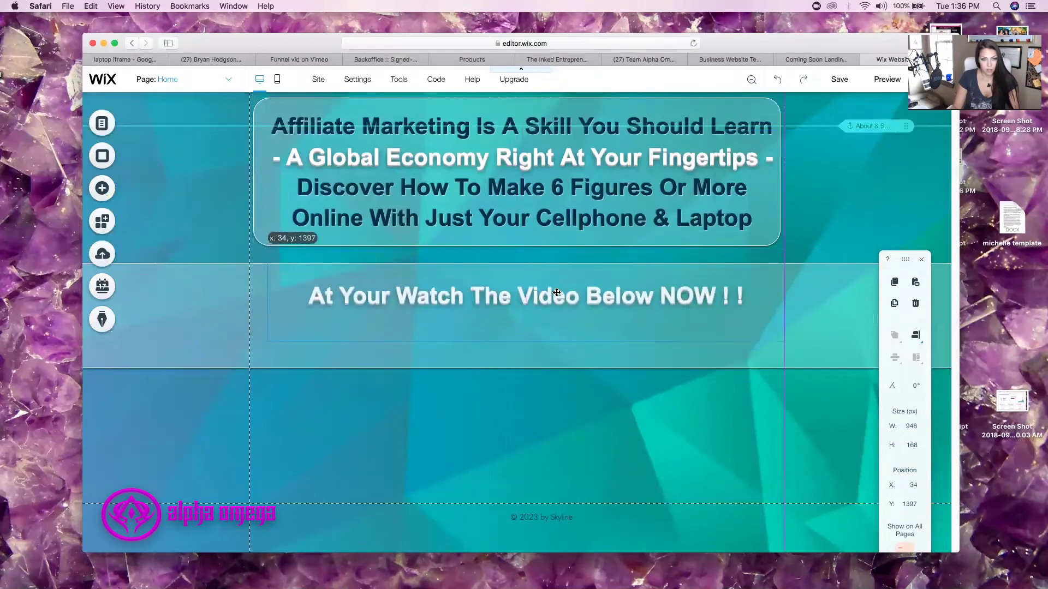
{"action": "mouse_move", "coordinate": [528, 342]}
{"action": "left_mouse_down"}
{"action": "mouse_move", "coordinate": [526, 274]}
{"action": "mouse_move", "coordinate": [512, 288]}
{"action": "mouse_move", "coordinate": [519, 283]}
{"action": "left_mouse_up"}
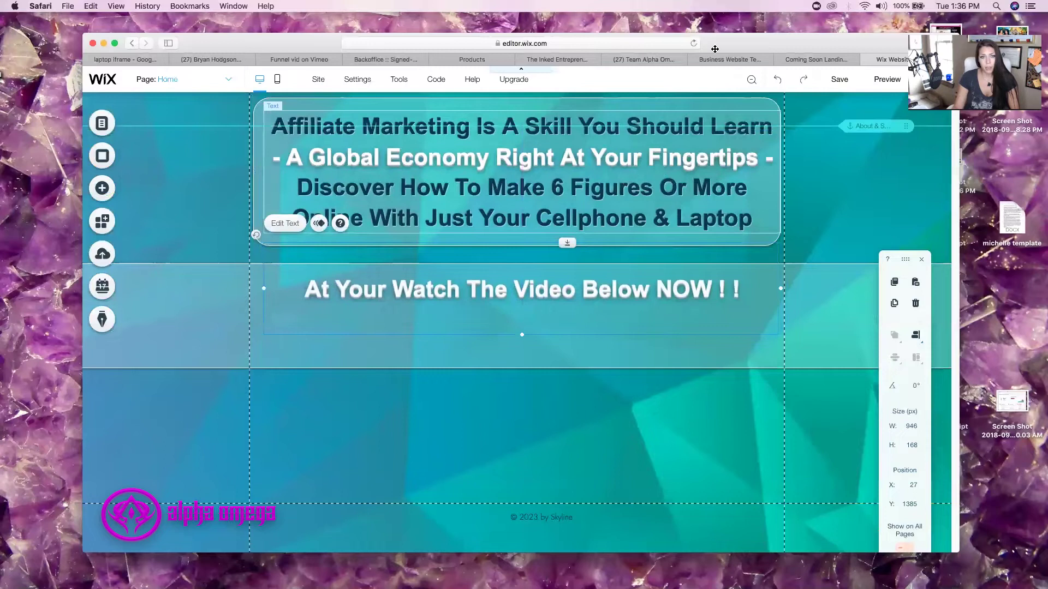
{"action": "left_click_drag", "start_coordinate": [501, 301], "coordinate": [502, 289]}
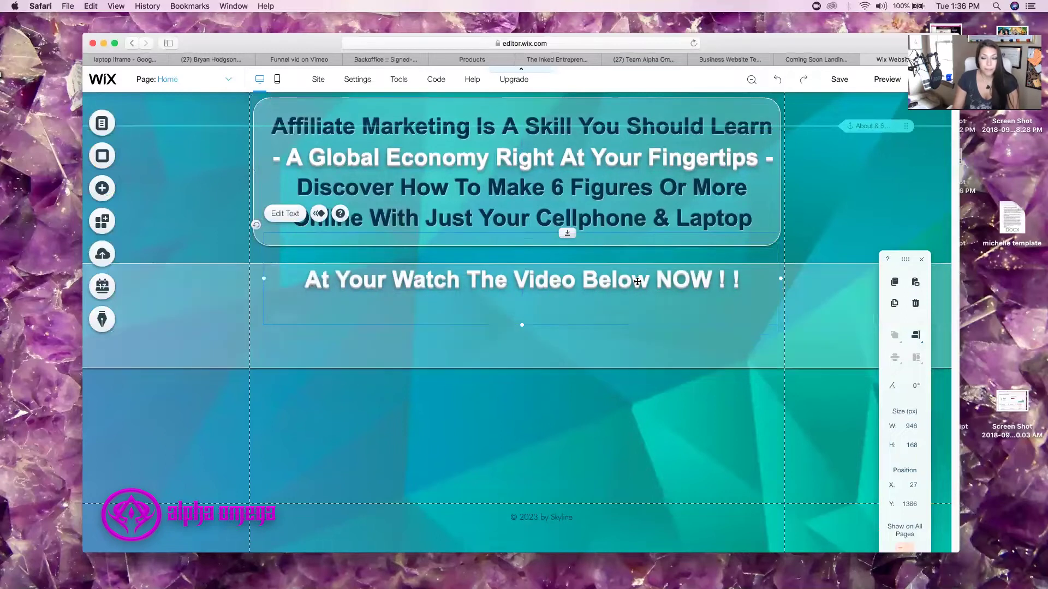
{"action": "left_click_drag", "start_coordinate": [637, 282], "coordinate": [637, 285]}
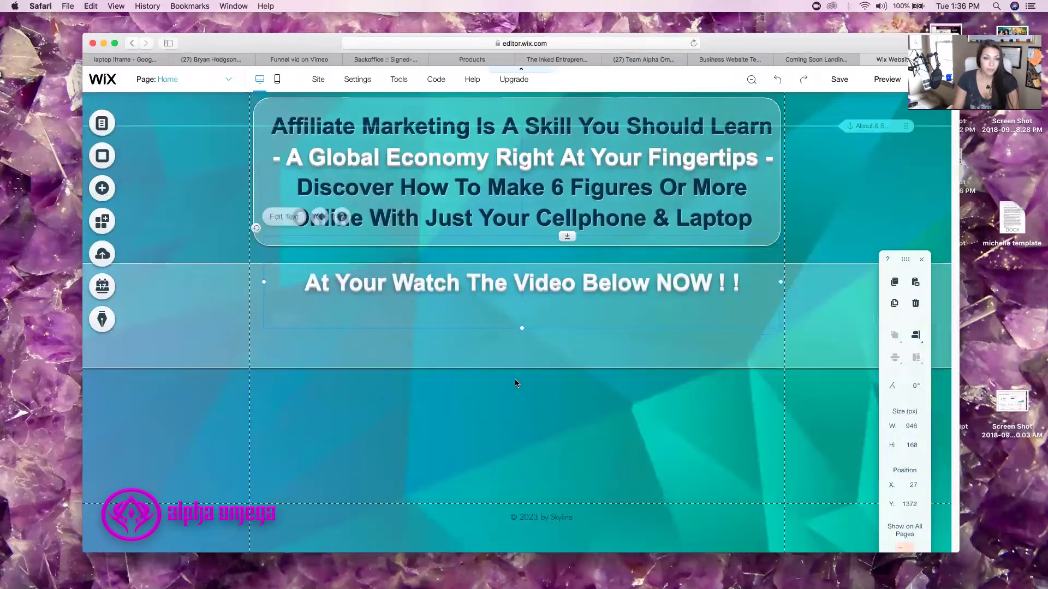
- Shorten the lower container box from its lower edge to a height of about 118 px
{"action": "left_click", "coordinate": [546, 366]}
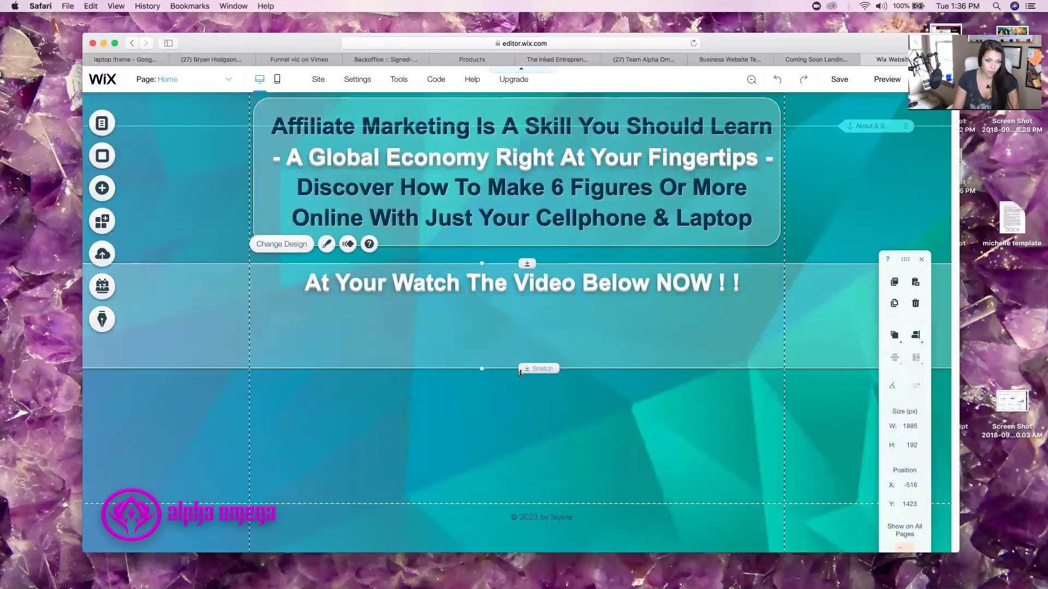
{"action": "left_click_drag", "start_coordinate": [482, 359], "coordinate": [487, 294]}
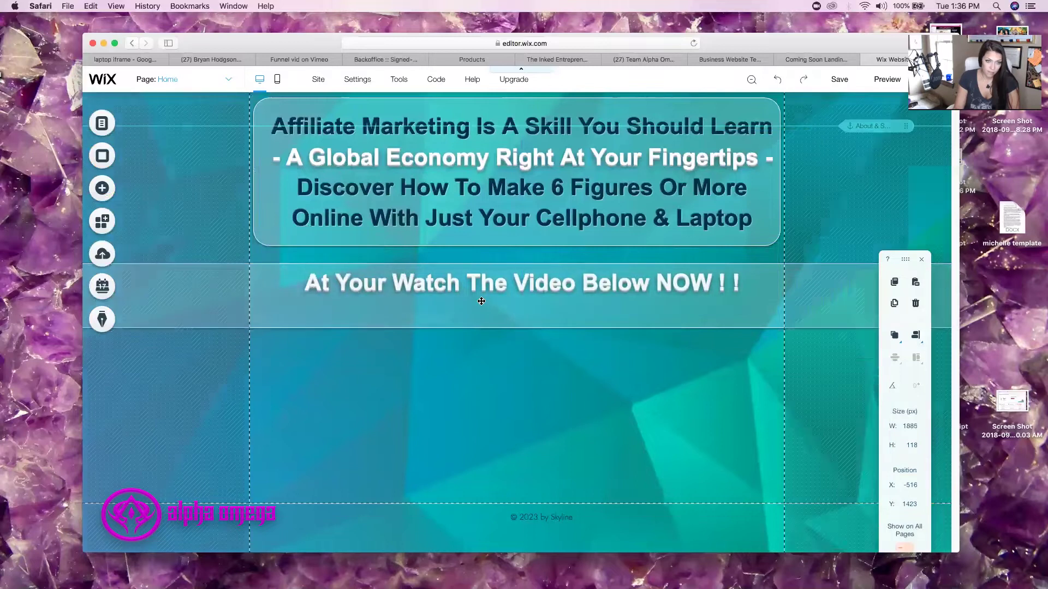
- Narrow the text box of the "At Your Watch The Video Below NOW ! !" line to about 805 px wide
{"action": "left_click", "coordinate": [459, 282]}
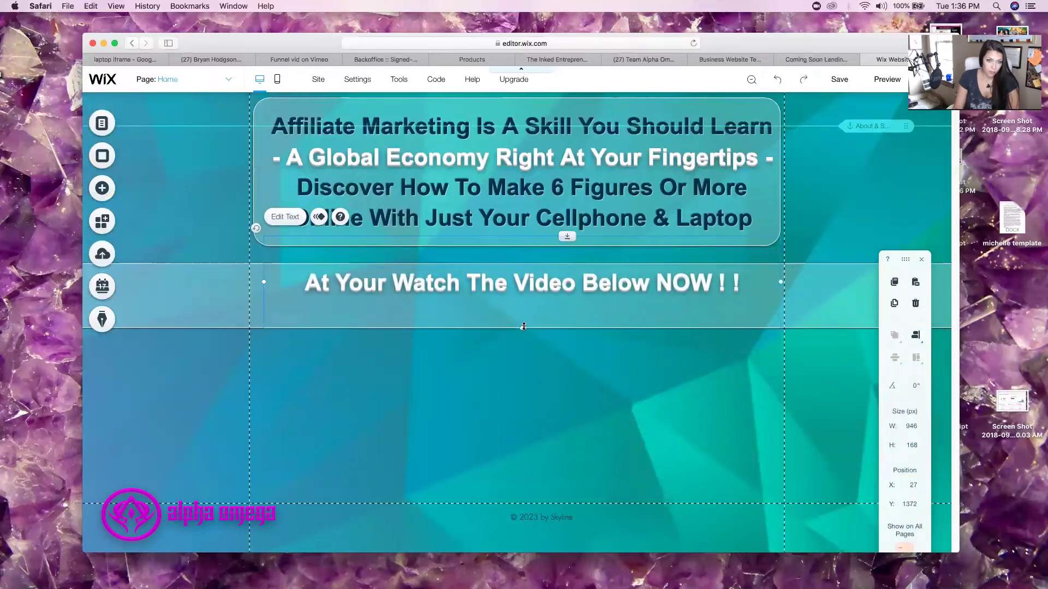
{"action": "left_click_drag", "start_coordinate": [522, 323], "coordinate": [523, 310]}
{"action": "left_click_drag", "start_coordinate": [538, 263], "coordinate": [341, 293]}
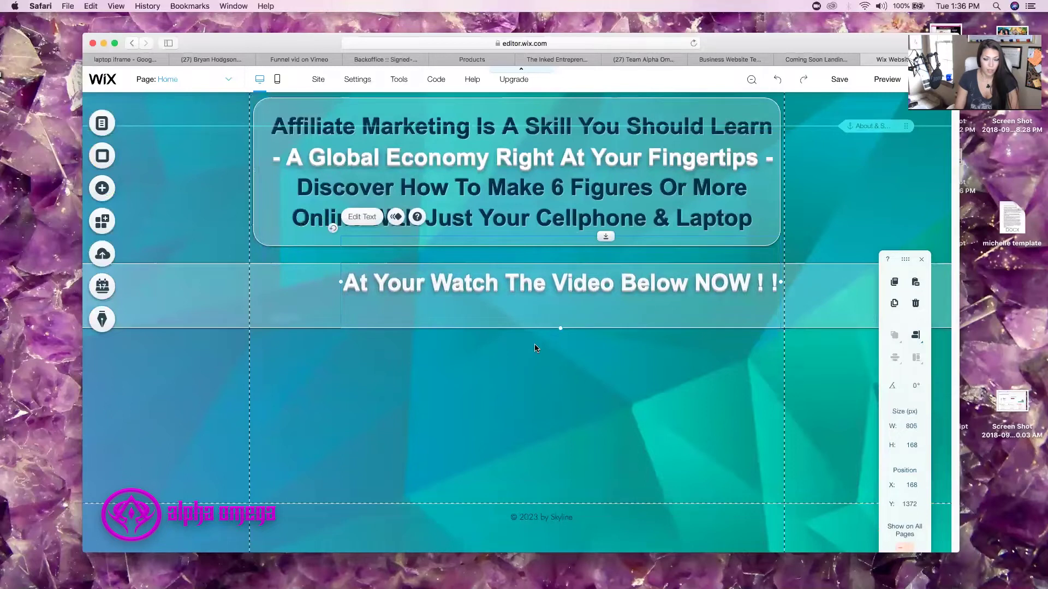
{"action": "left_click_drag", "start_coordinate": [559, 328], "coordinate": [561, 306]}
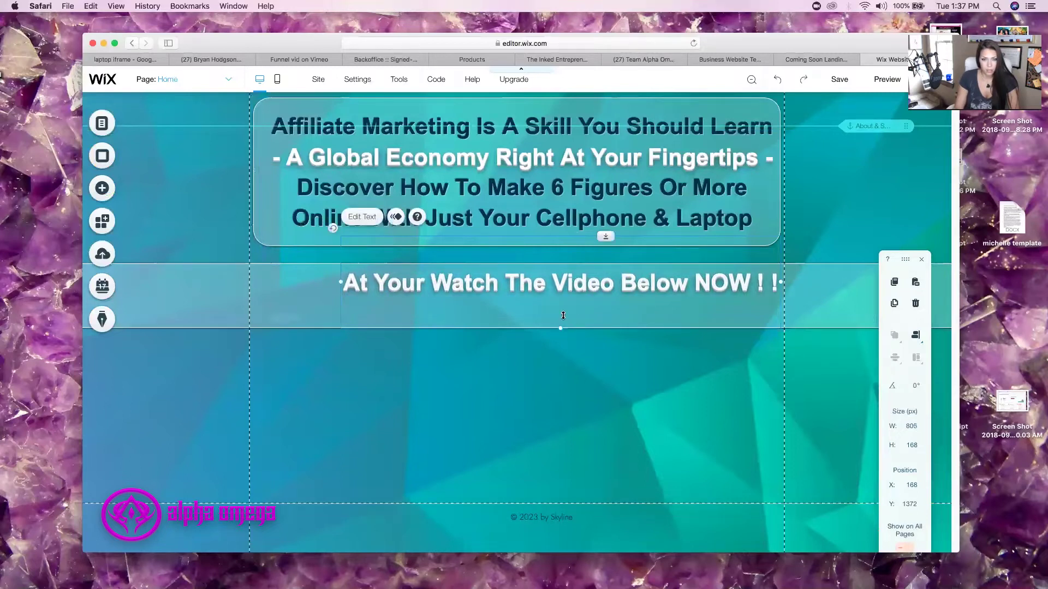
- Move the "Watch The Video Below" text out beneath the full-width strip and shorten the strip from its lower edge
{"action": "left_click_drag", "start_coordinate": [571, 276], "coordinate": [533, 374]}
{"action": "left_click", "coordinate": [516, 317]}
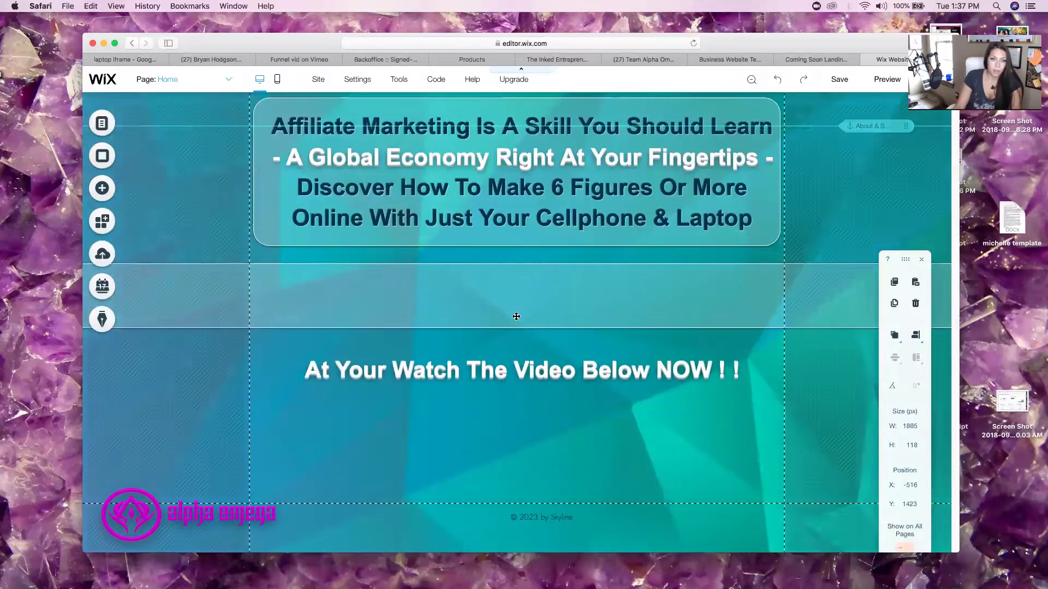
{"action": "left_click_drag", "start_coordinate": [483, 328], "coordinate": [471, 280]}
{"action": "left_click_drag", "start_coordinate": [472, 318], "coordinate": [463, 377]}
{"action": "left_click", "coordinate": [487, 294]}
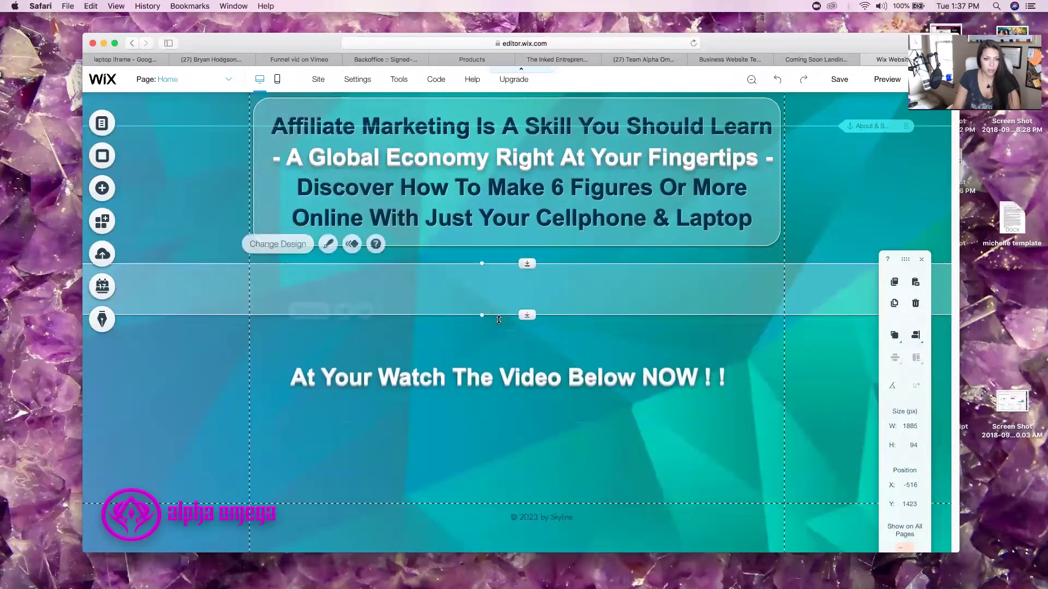
{"action": "left_click_drag", "start_coordinate": [484, 310], "coordinate": [483, 308]}
- Move the "Watch The Video Below" text back onto the strip, centred at about X 87, Y 1377, and deselect it
{"action": "left_click", "coordinate": [490, 368]}
{"action": "left_click_drag", "start_coordinate": [491, 366], "coordinate": [496, 277]}
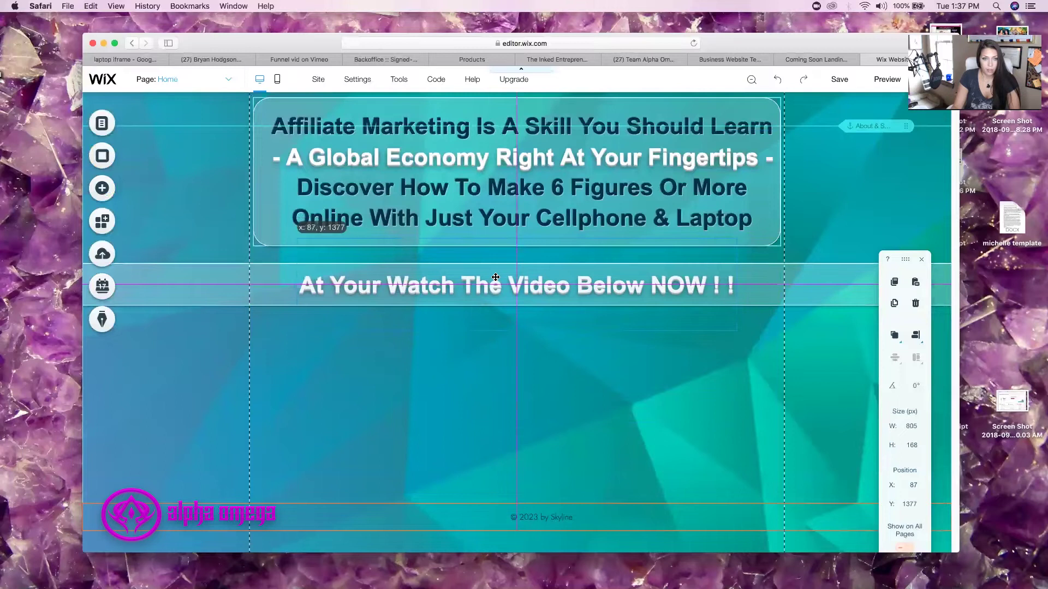
{"action": "left_click_drag", "start_coordinate": [495, 279], "coordinate": [496, 279]}
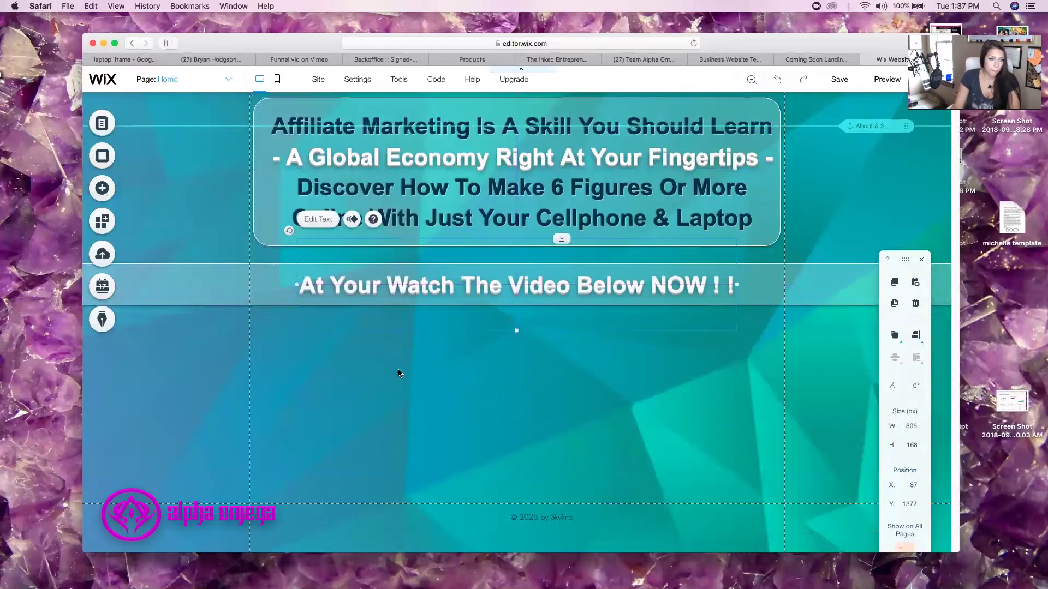
{"action": "left_click", "coordinate": [353, 423]}
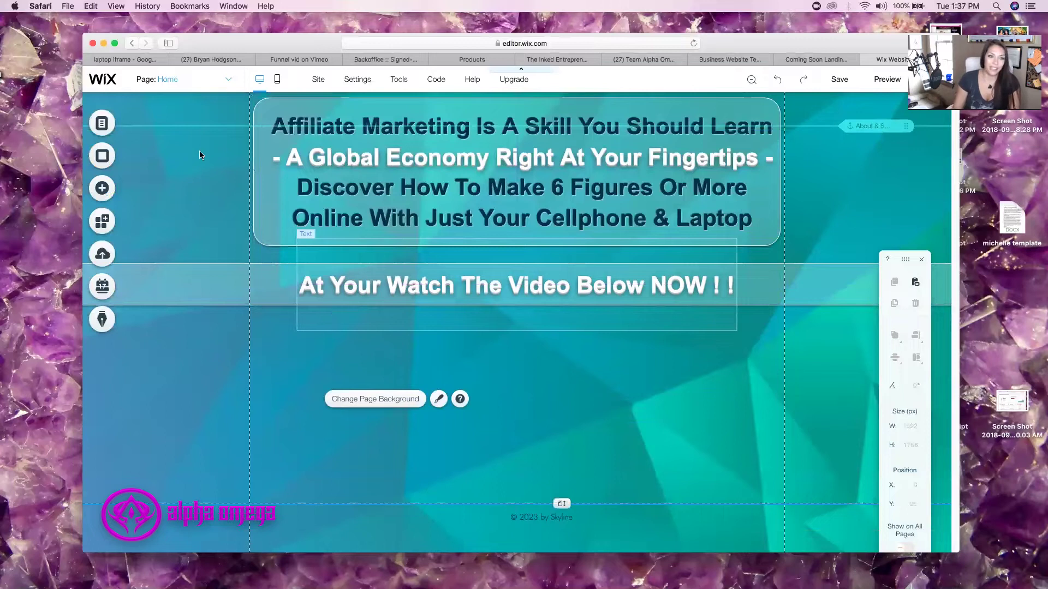
- Add the thick, square-ended left-pointing arrow from the Arrows category of Wix's free basic shapes to the page
{"action": "left_click", "coordinate": [102, 191]}
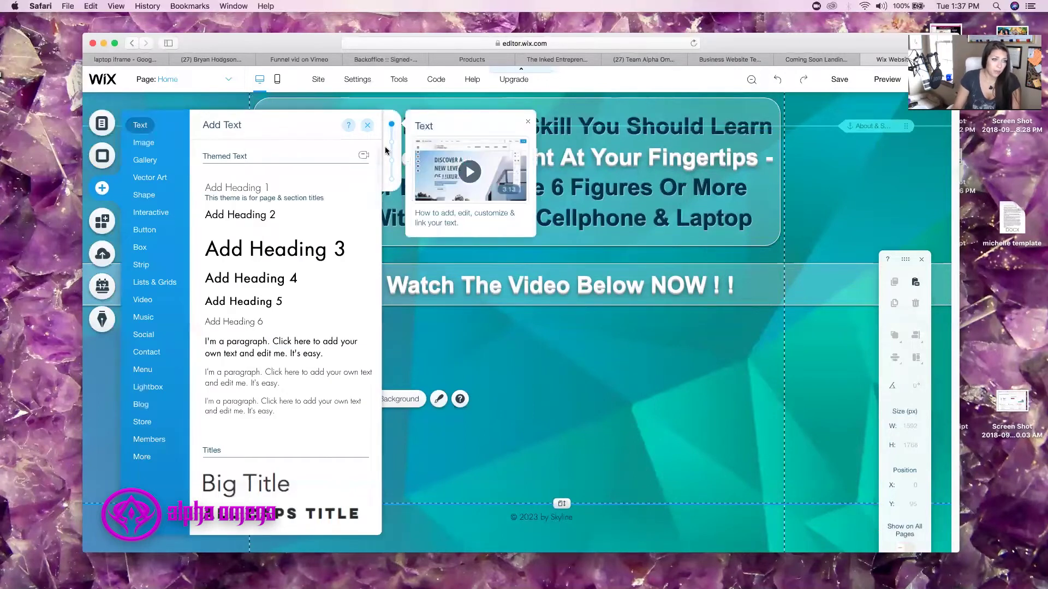
{"action": "mouse_move", "coordinate": [152, 203]}
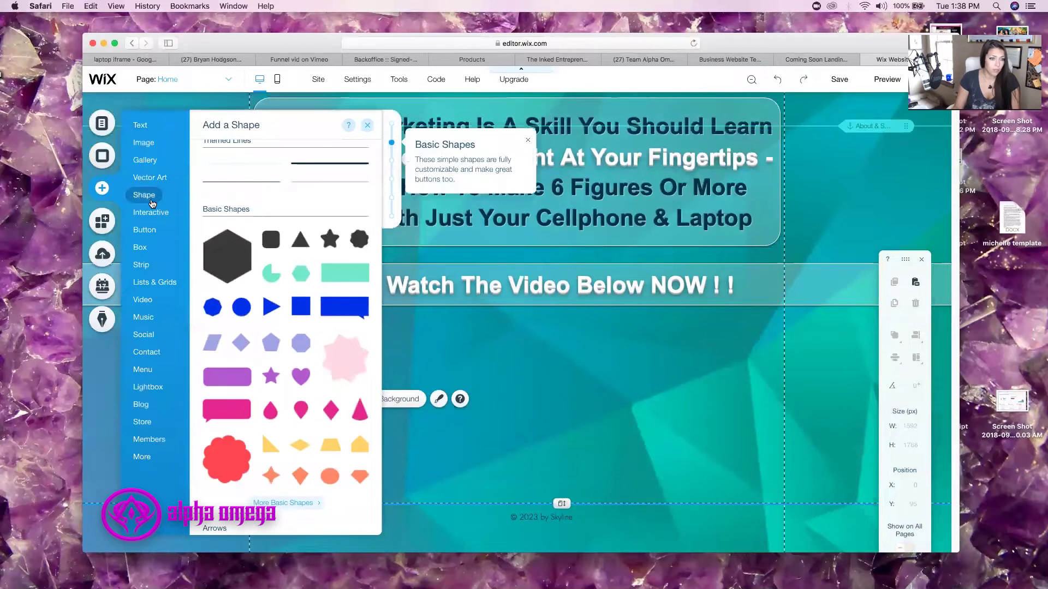
{"action": "scroll", "coordinate": [296, 299], "scroll_direction": "down", "scroll_amount": 5}
{"action": "scroll", "coordinate": [296, 299], "scroll_direction": "down", "scroll_amount": 5}
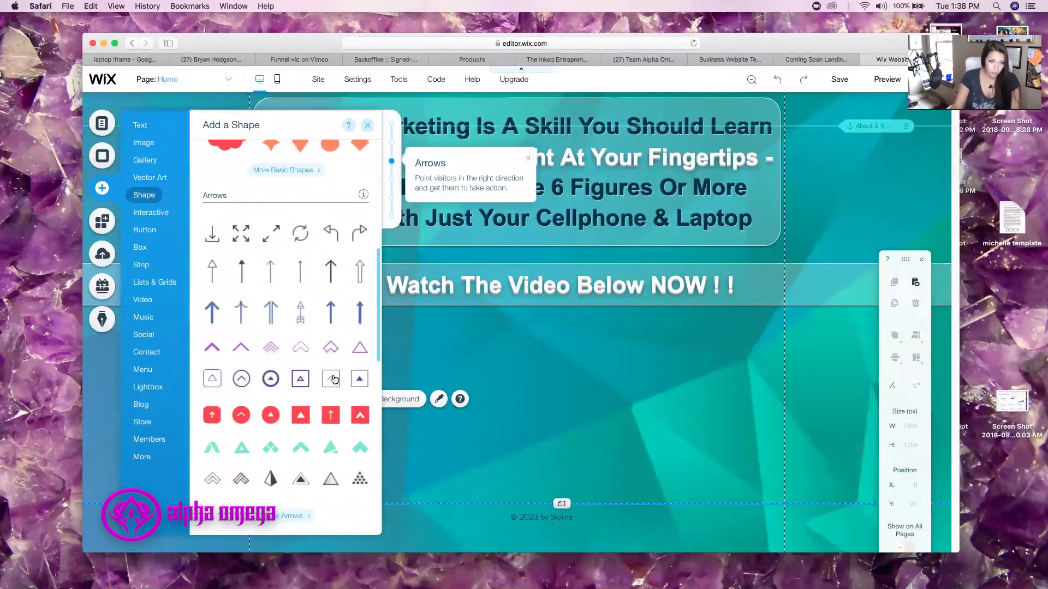
{"action": "left_click", "coordinate": [302, 520]}
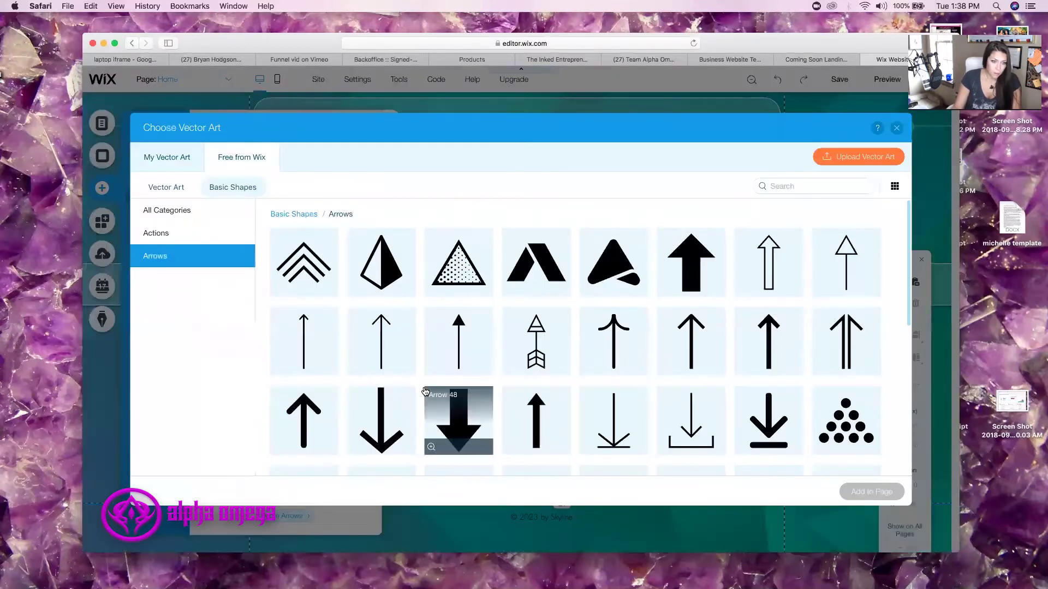
{"action": "scroll", "coordinate": [425, 392], "scroll_direction": "down", "scroll_amount": 5}
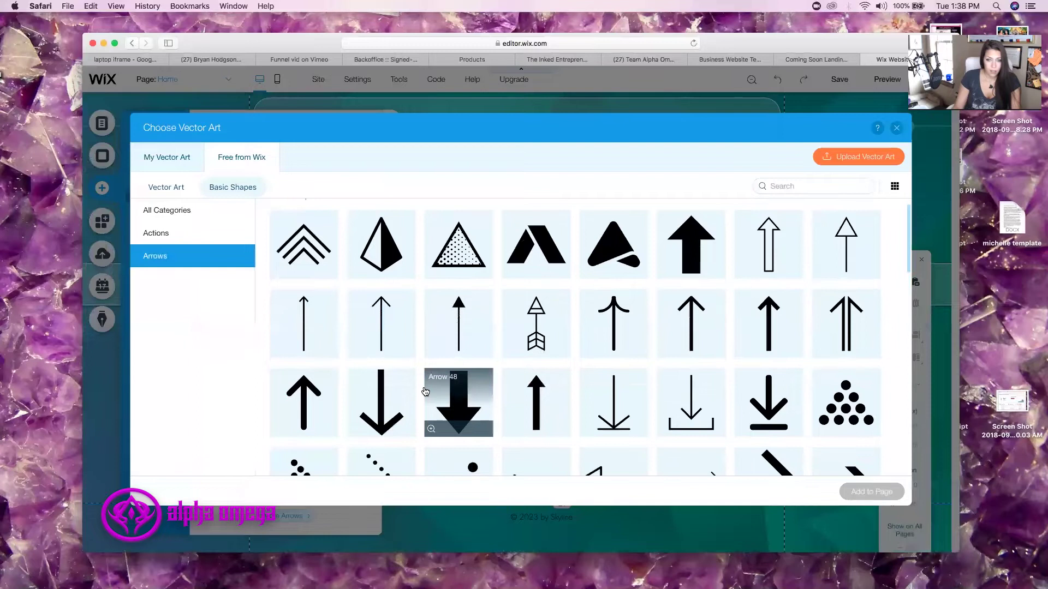
{"action": "scroll", "coordinate": [425, 392], "scroll_direction": "down", "scroll_amount": 4}
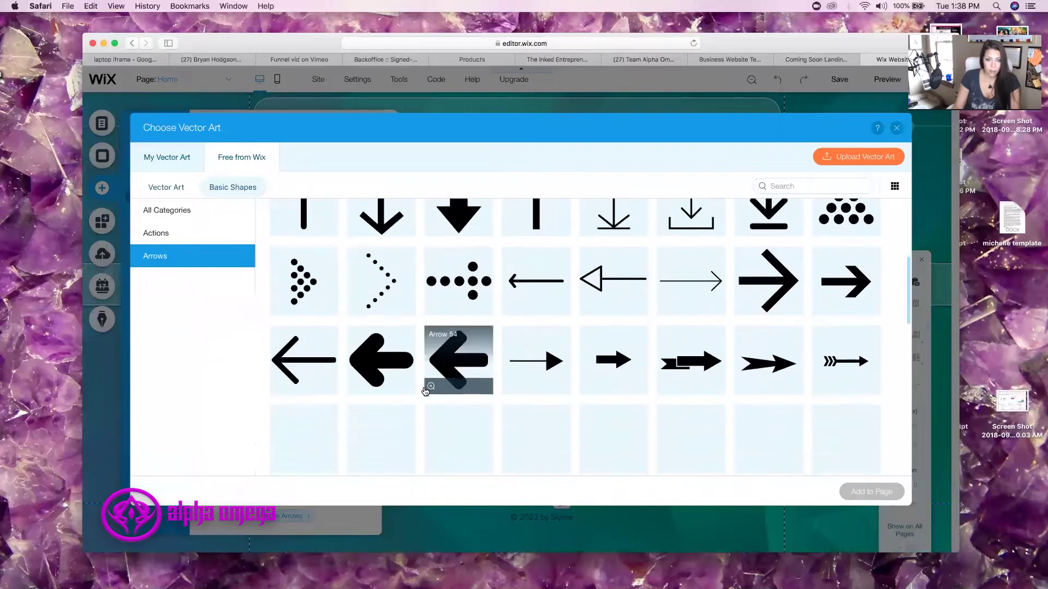
{"action": "mouse_move", "coordinate": [466, 366]}
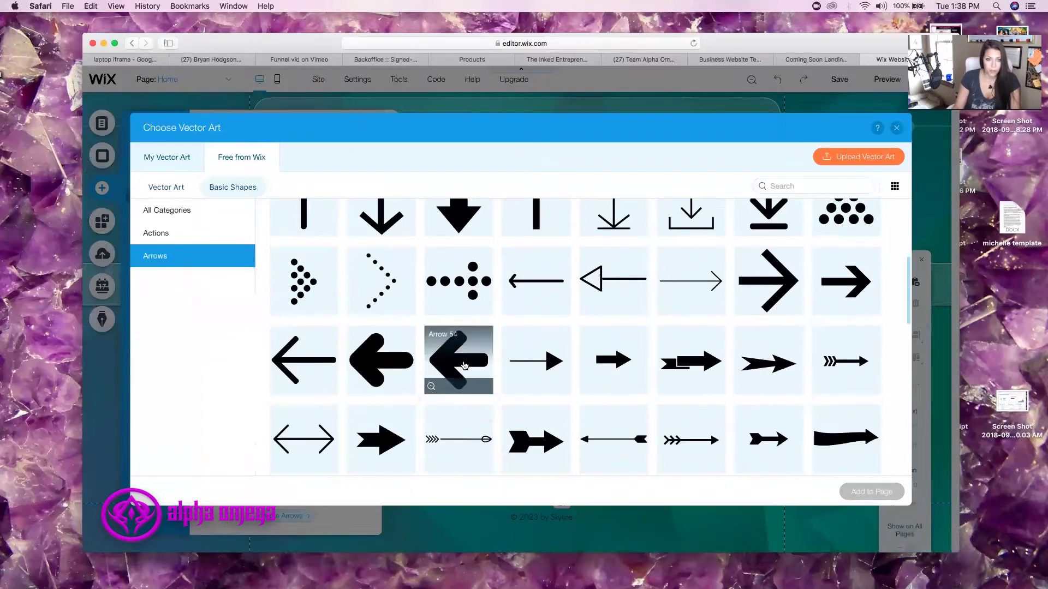
{"action": "left_click", "coordinate": [465, 363]}
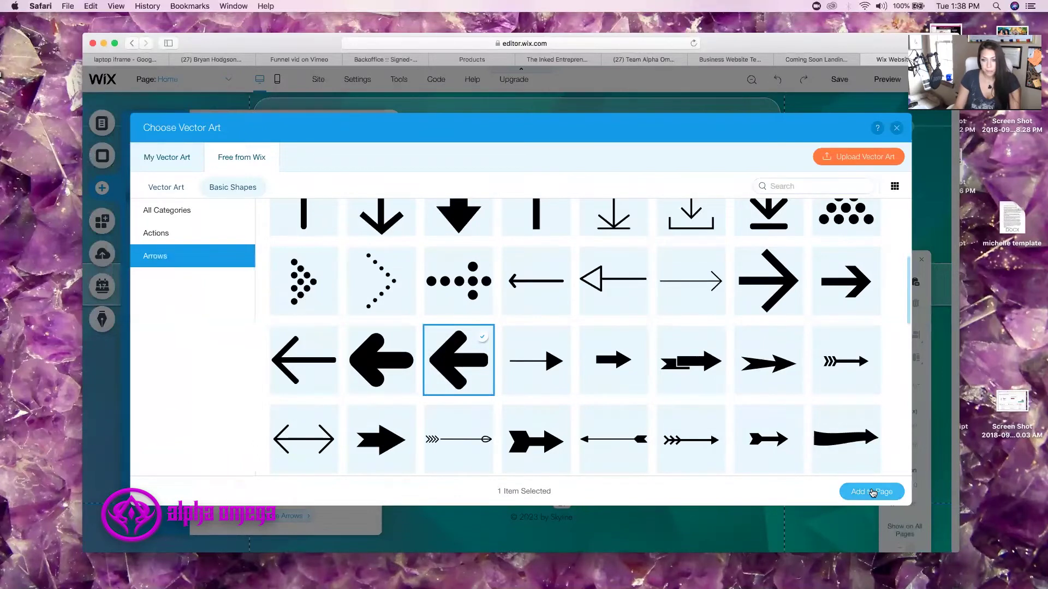
{"action": "left_click", "coordinate": [872, 492]}
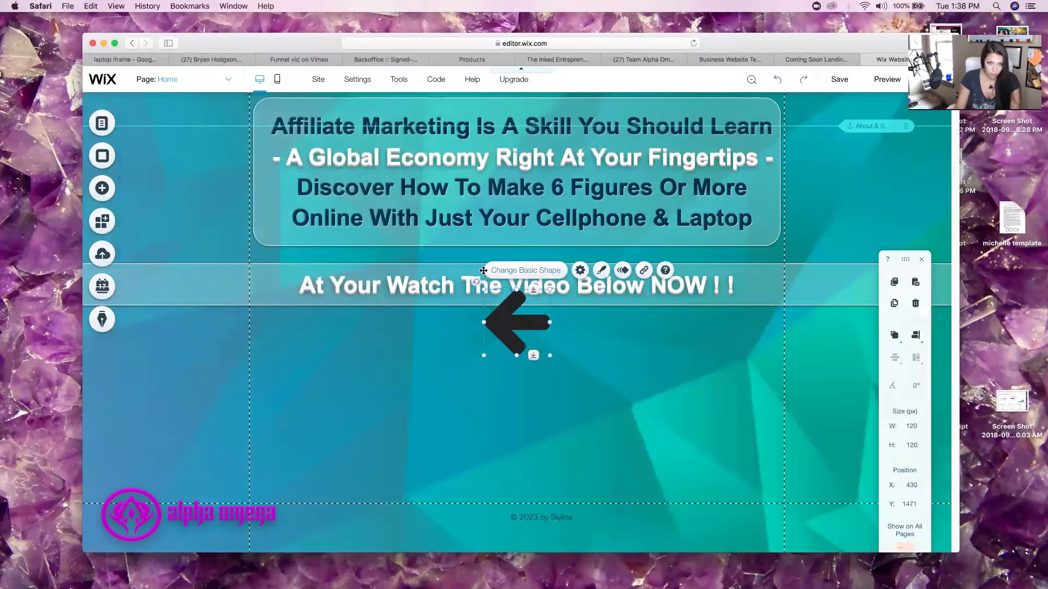
- Rotate the arrow to 270° so it points down and place it beneath the strip at about X 39, Y 1529
{"action": "left_click_drag", "start_coordinate": [493, 319], "coordinate": [422, 349]}
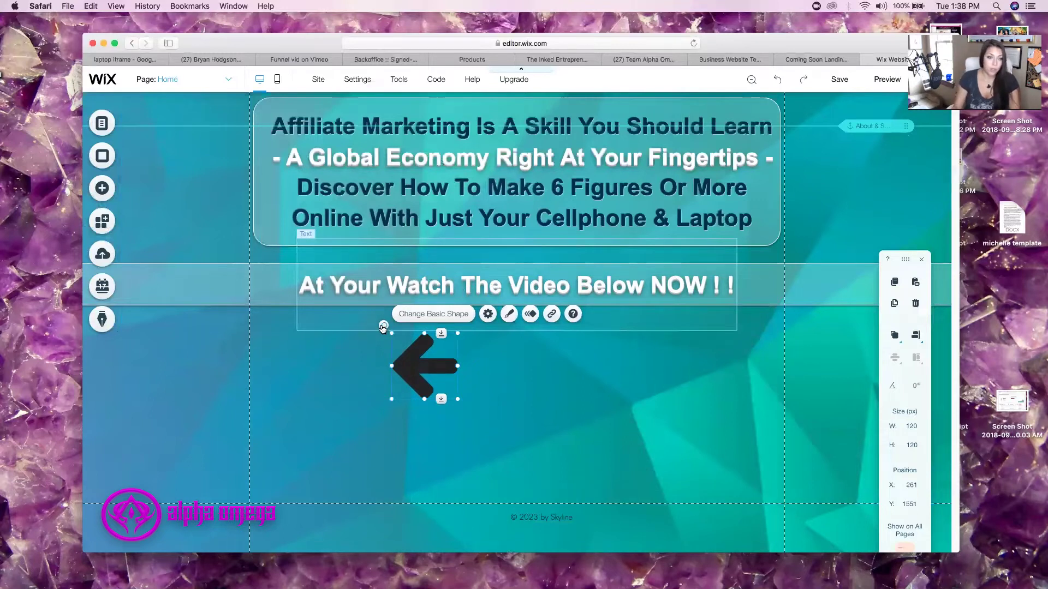
{"action": "left_click_drag", "start_coordinate": [385, 328], "coordinate": [302, 363]}
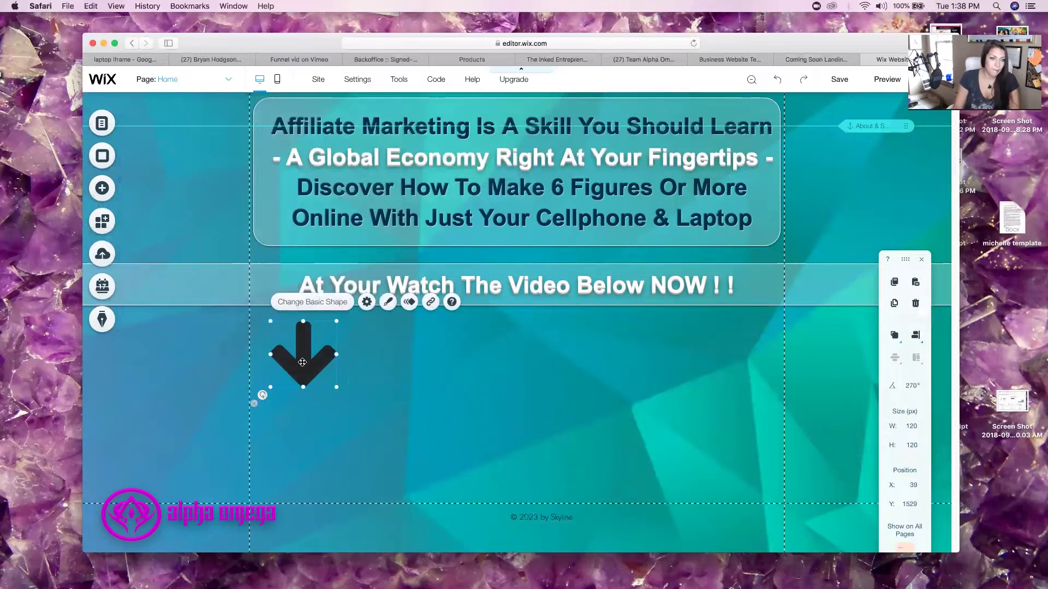
- Add the custom yellow #F1F50C to My Colors from the arrow's fill colour settings
{"action": "left_click", "coordinate": [390, 304]}
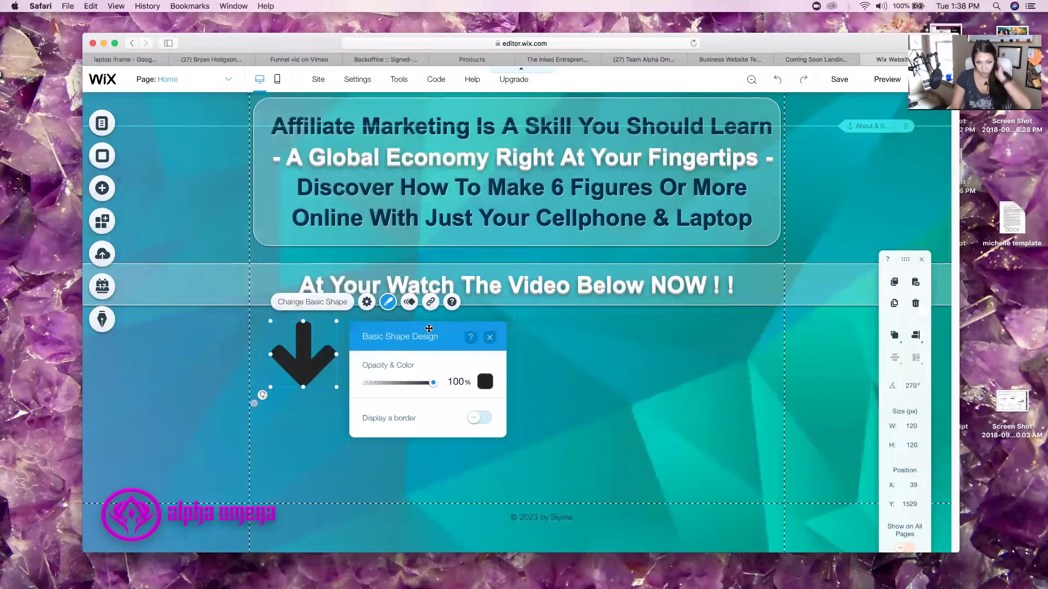
{"action": "left_click", "coordinate": [486, 382]}
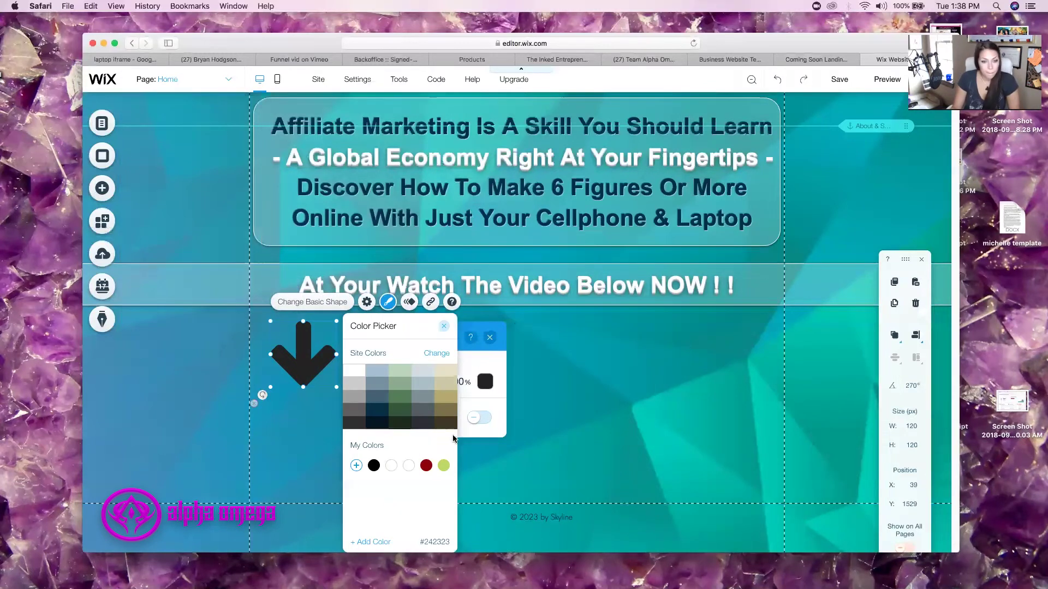
{"action": "left_click", "coordinate": [485, 382]}
{"action": "left_click", "coordinate": [485, 382]}
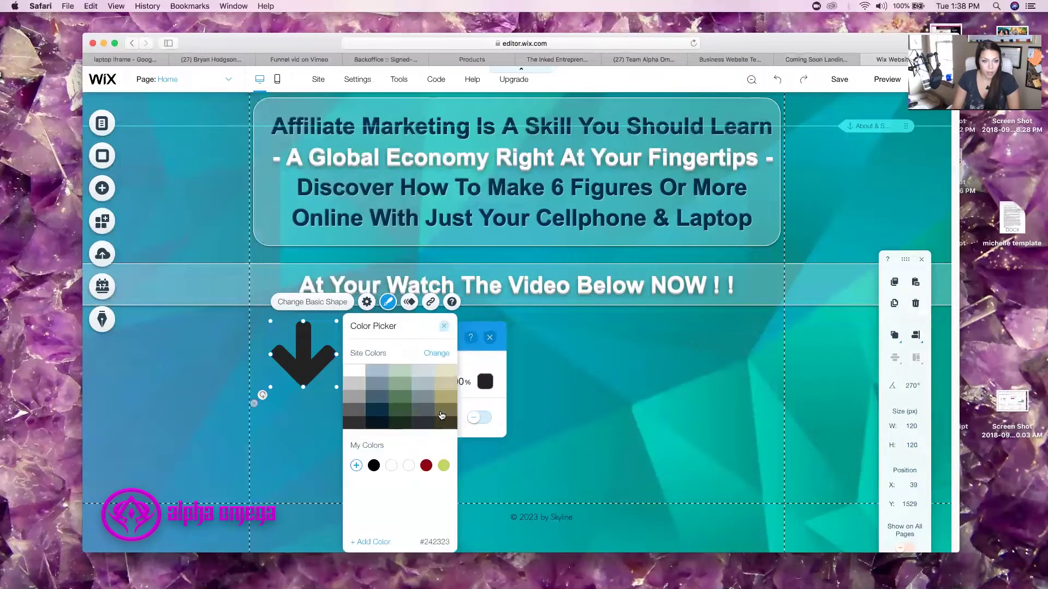
{"action": "left_click", "coordinate": [356, 466]}
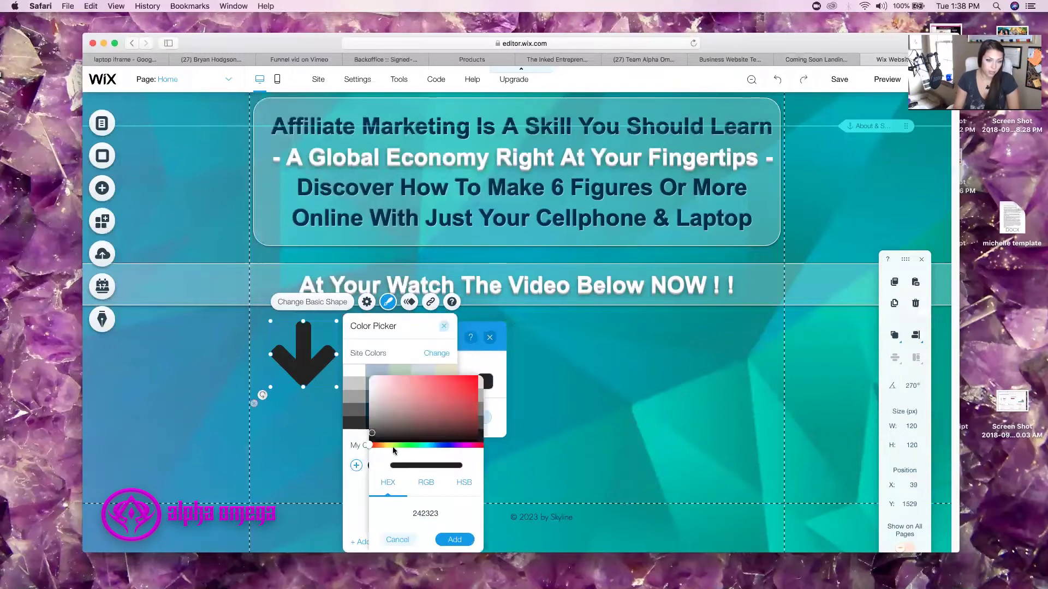
{"action": "left_click_drag", "start_coordinate": [368, 445], "coordinate": [386, 445]}
{"action": "left_click", "coordinate": [444, 514]}
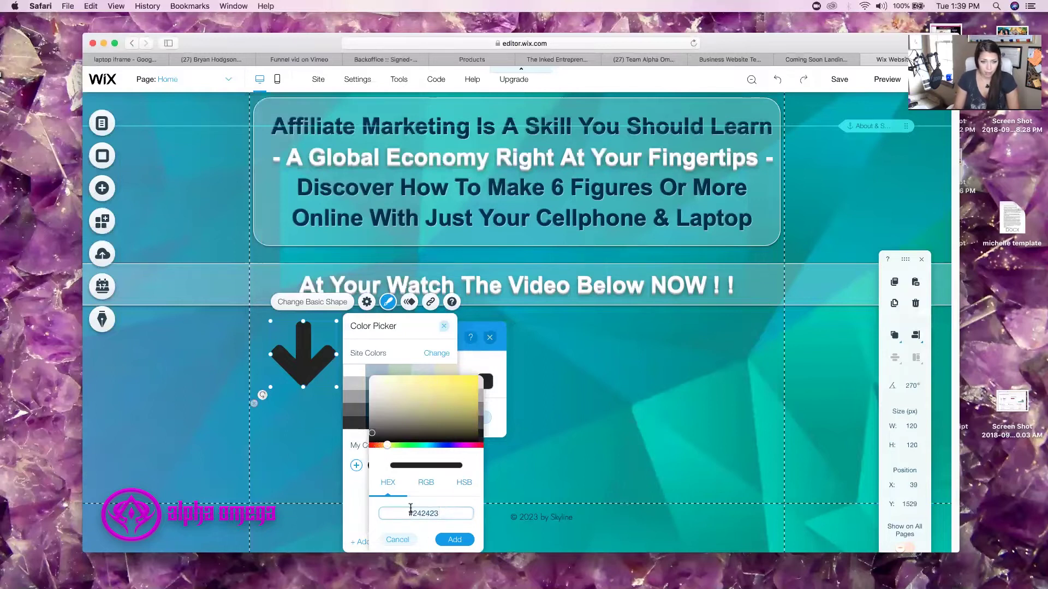
{"action": "type", "text": "F1F"}
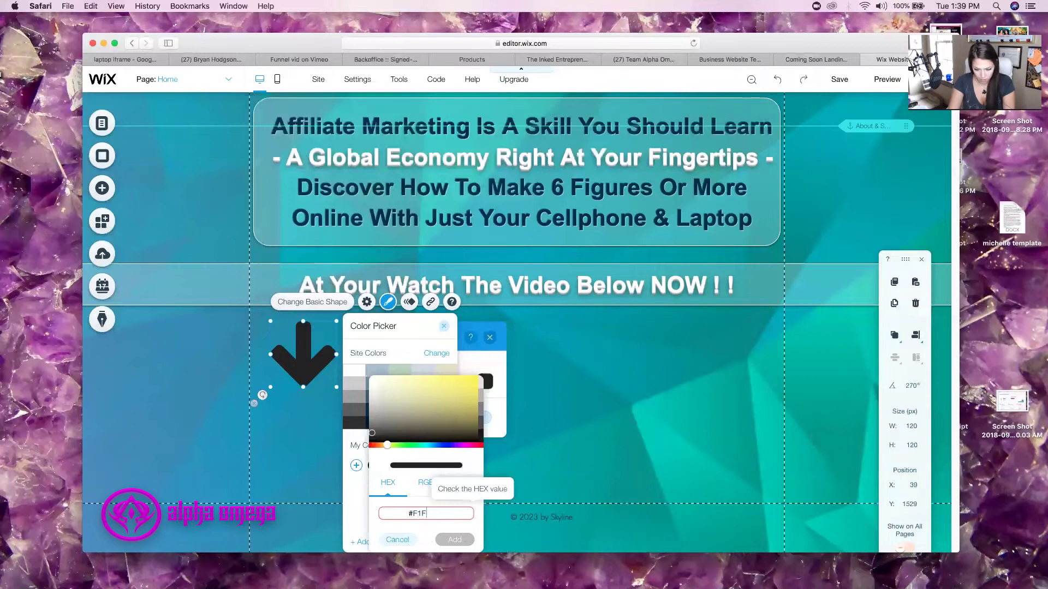
{"action": "type", "text": "50C"}
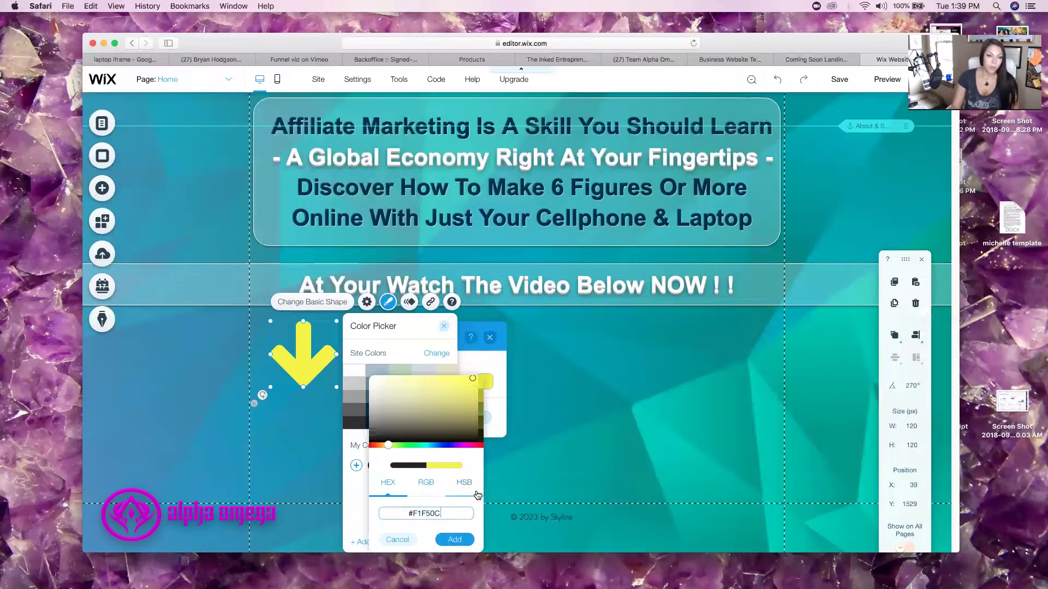
{"action": "left_click", "coordinate": [455, 542]}
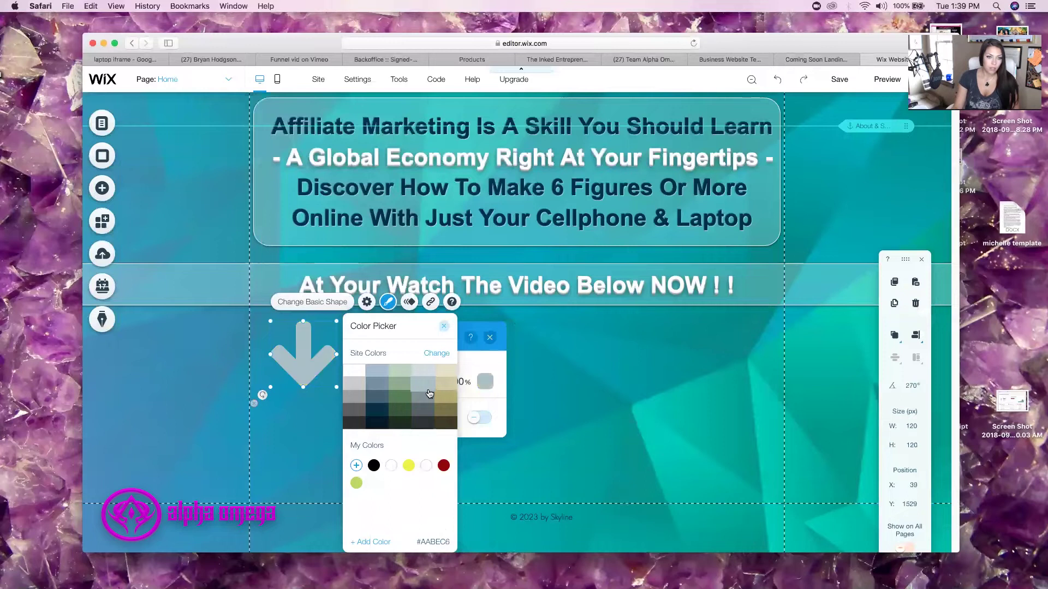
- Fill the arrow with the saved yellow #F1F50C, display a border around it and close the shape design settings
{"action": "left_click", "coordinate": [408, 466]}
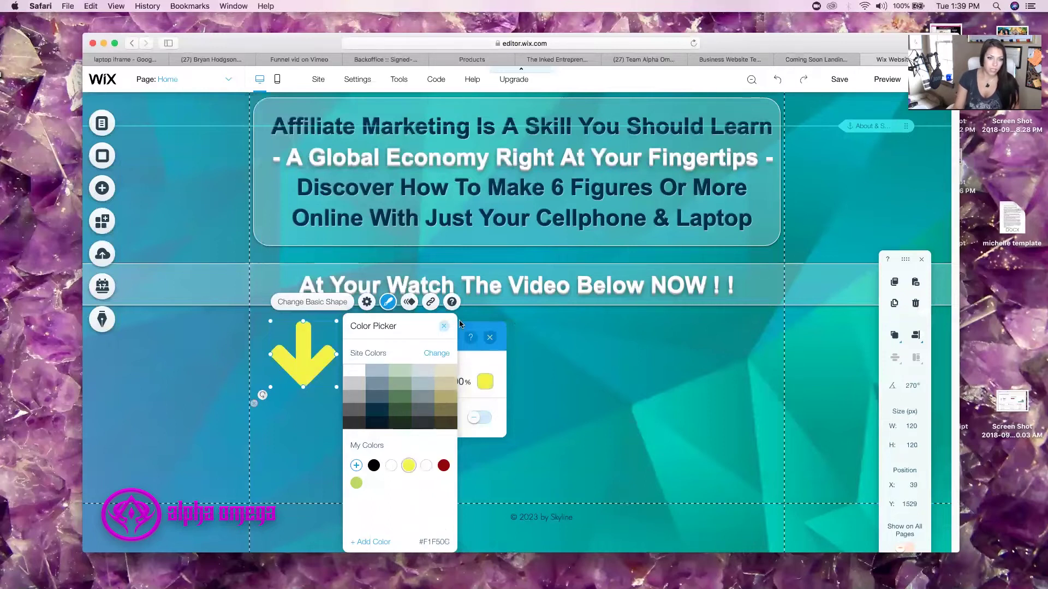
{"action": "left_click", "coordinate": [444, 328]}
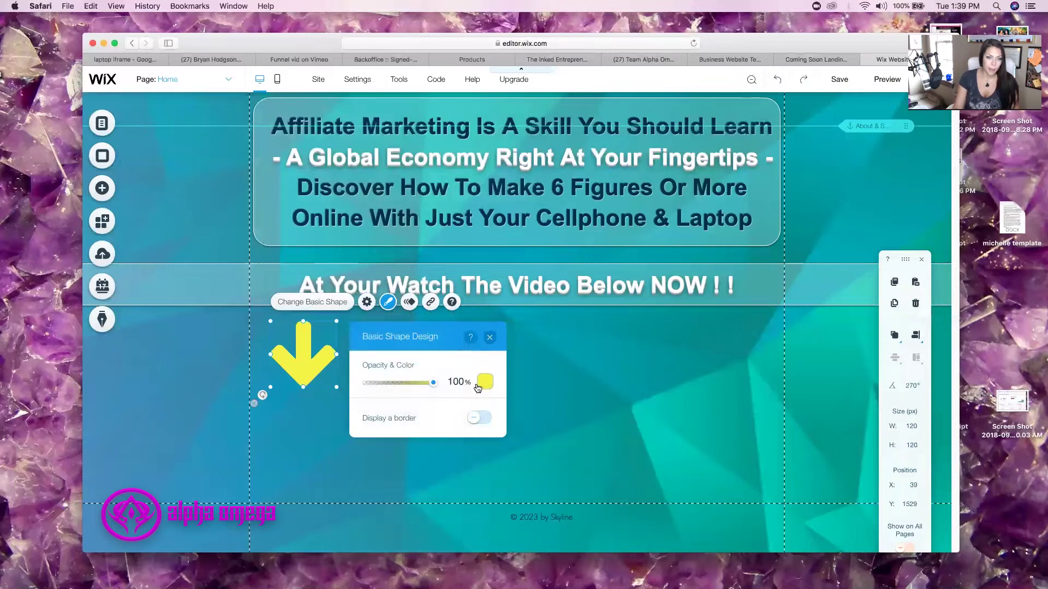
{"action": "left_click", "coordinate": [479, 417]}
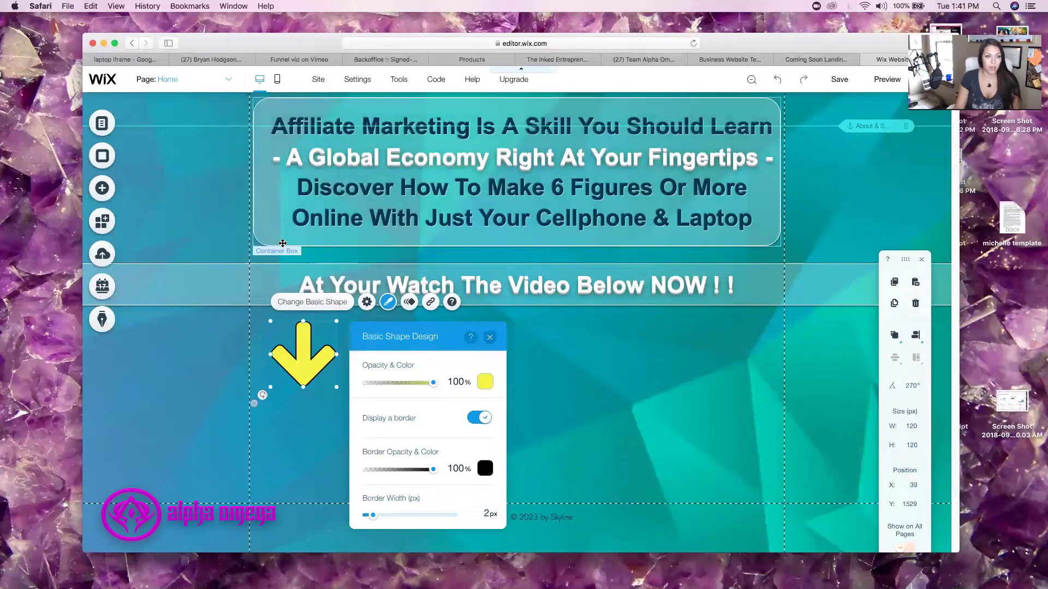
{"action": "left_click", "coordinate": [490, 339]}
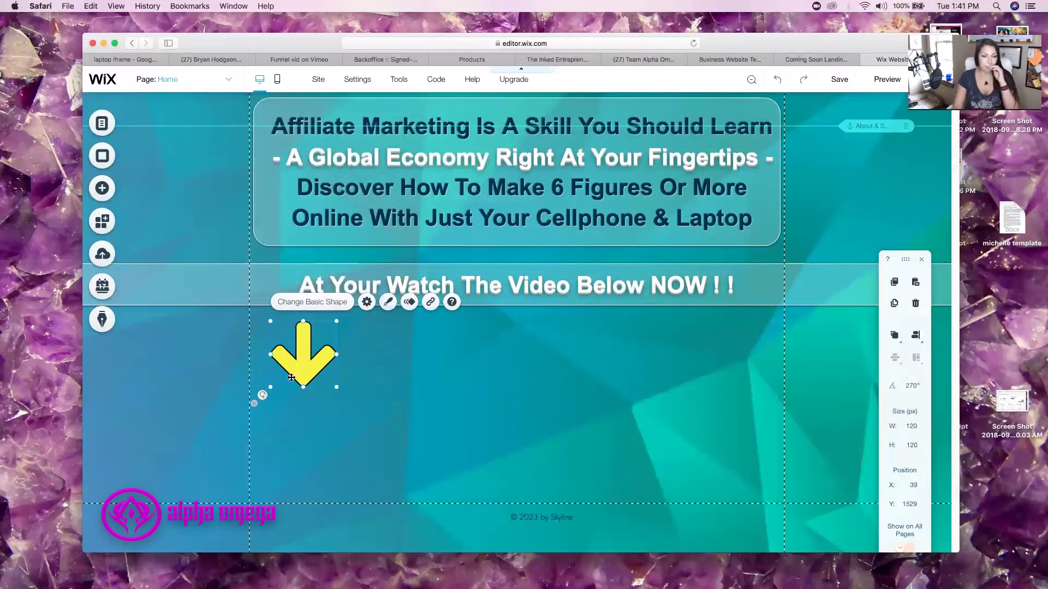
- Shrink the yellow arrow to about 79 px square and place it below the strip's start at about X 22, Y 1521
{"action": "left_click_drag", "start_coordinate": [337, 387], "coordinate": [322, 373]}
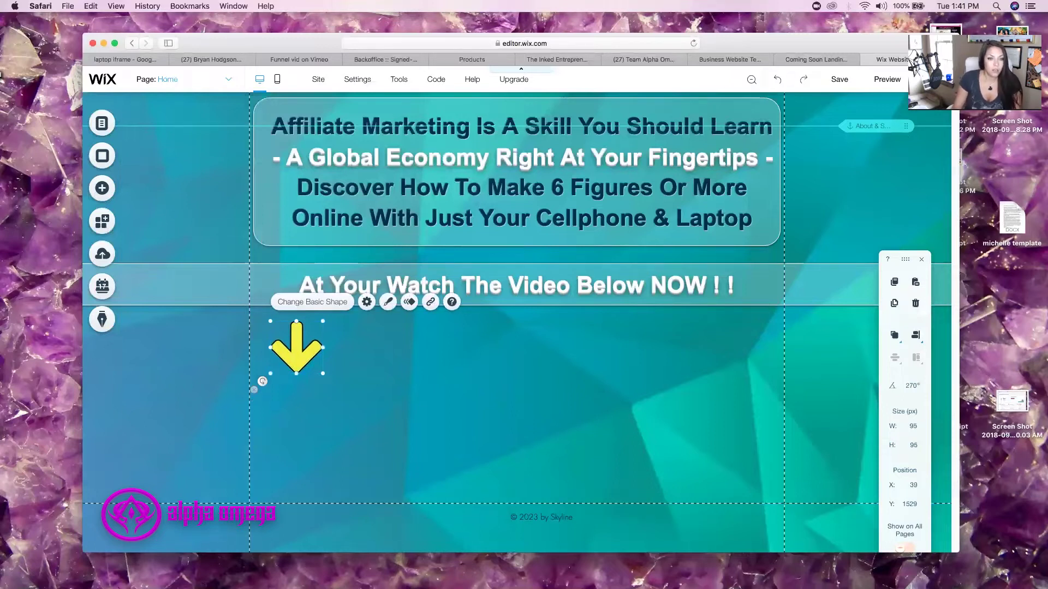
{"action": "left_click_drag", "start_coordinate": [292, 349], "coordinate": [288, 344]}
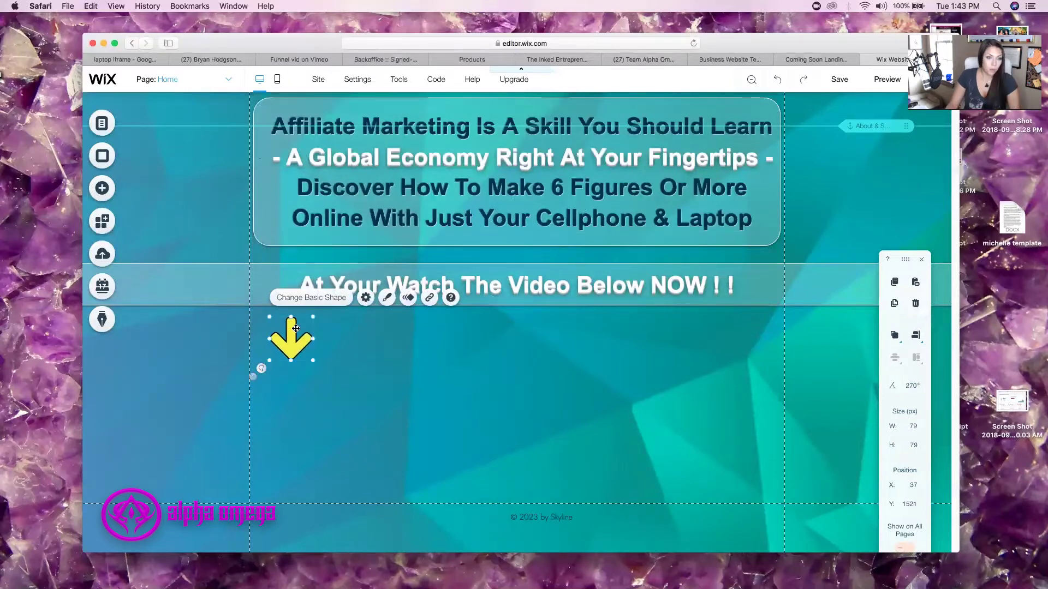
{"action": "left_click_drag", "start_coordinate": [295, 349], "coordinate": [289, 297]}
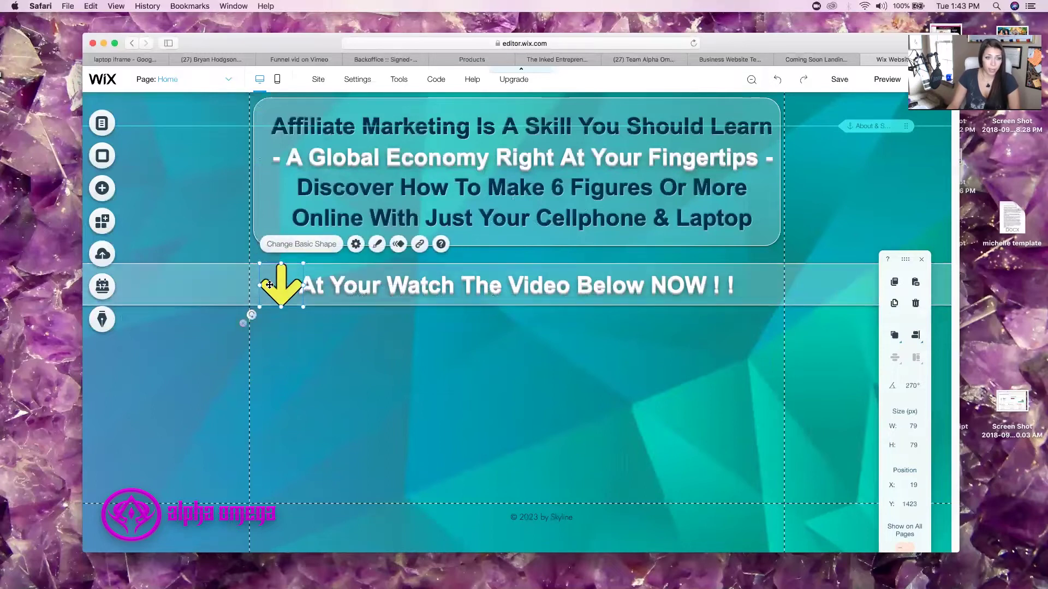
{"action": "left_click_drag", "start_coordinate": [278, 297], "coordinate": [280, 332]}
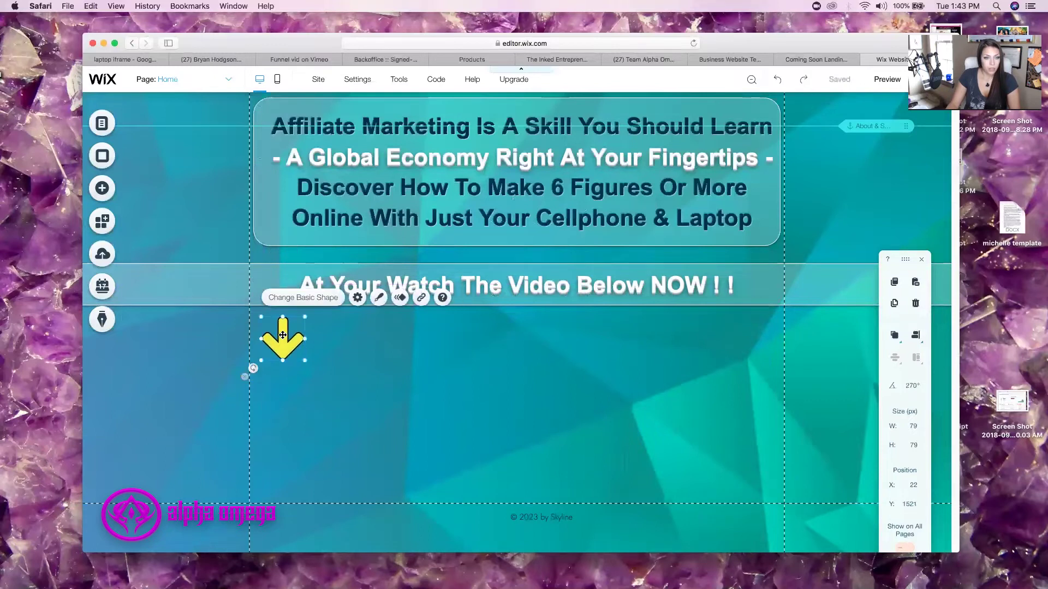
- Copy the yellow down arrow and paste two duplicates beside it below the strip, at about X 182 and X 383
{"action": "right_click", "coordinate": [282, 338]}
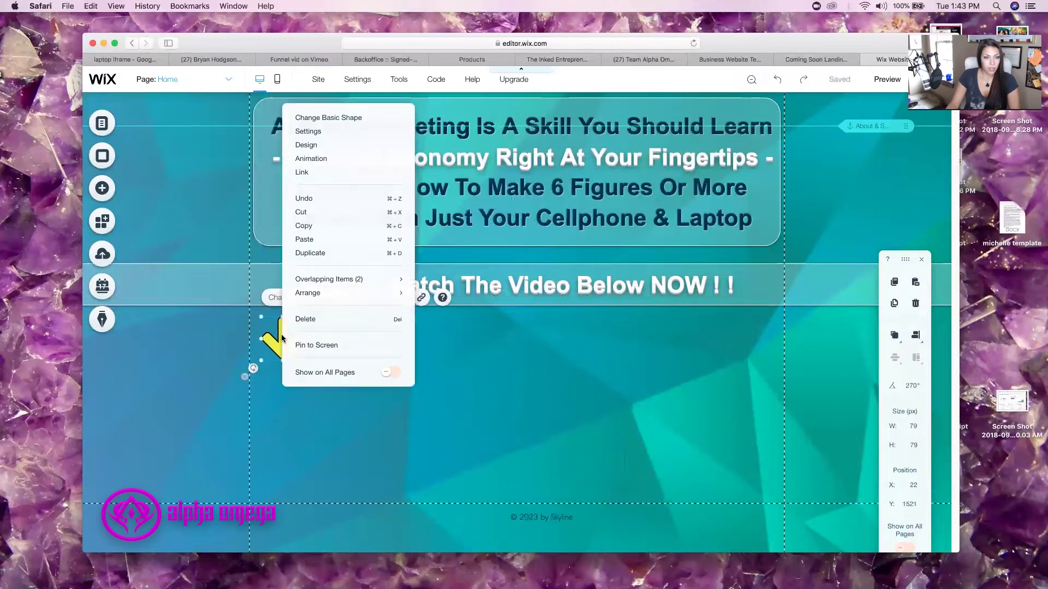
{"action": "left_click", "coordinate": [322, 226]}
{"action": "left_click", "coordinate": [352, 346]}
{"action": "right_click", "coordinate": [352, 345]}
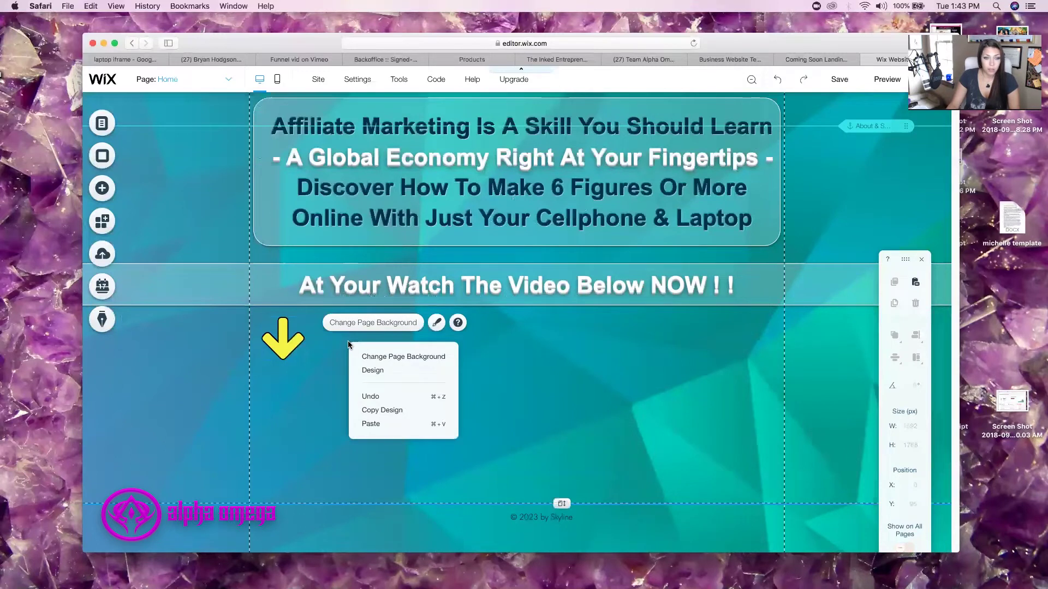
{"action": "left_click", "coordinate": [391, 426]}
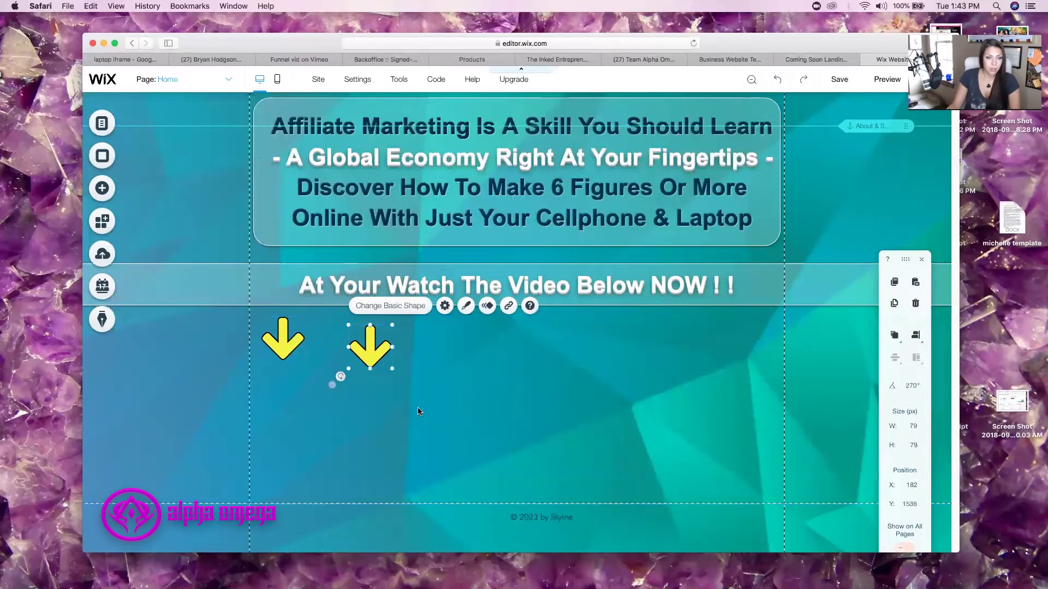
{"action": "left_click", "coordinate": [459, 356]}
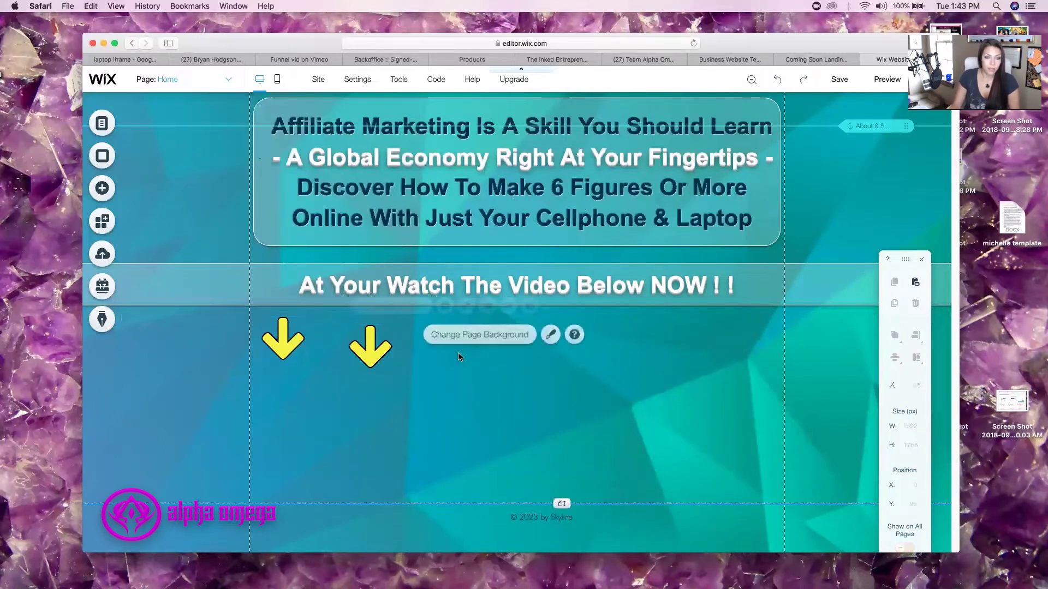
{"action": "right_click", "coordinate": [459, 356]}
{"action": "left_click", "coordinate": [502, 436]}
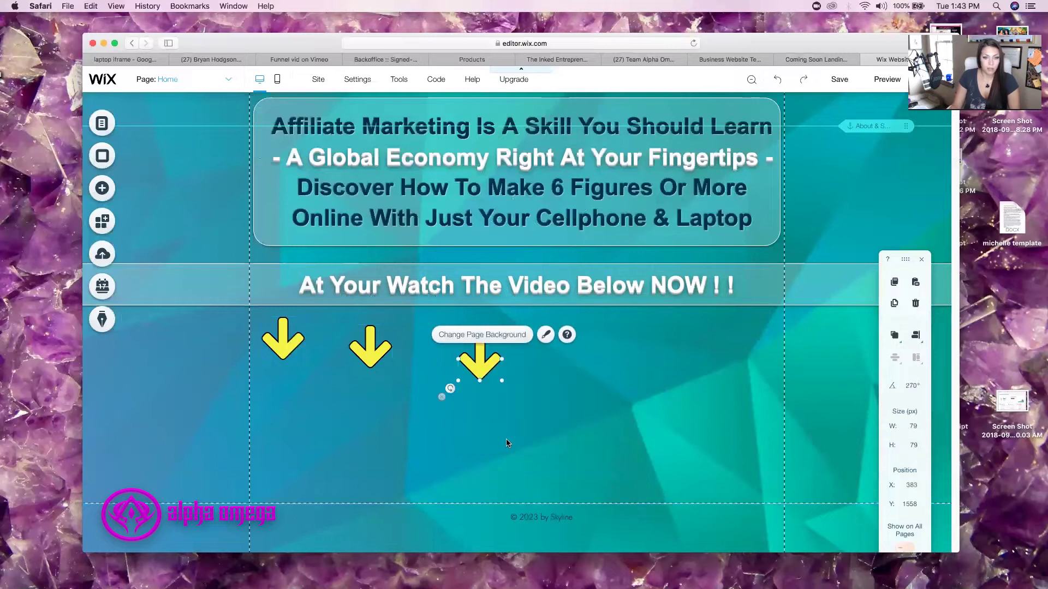
- Paste four more copies of the yellow arrow into the empty area below the strip, making seven arrows in all
{"action": "left_click", "coordinate": [540, 358]}
{"action": "right_click", "coordinate": [541, 357]}
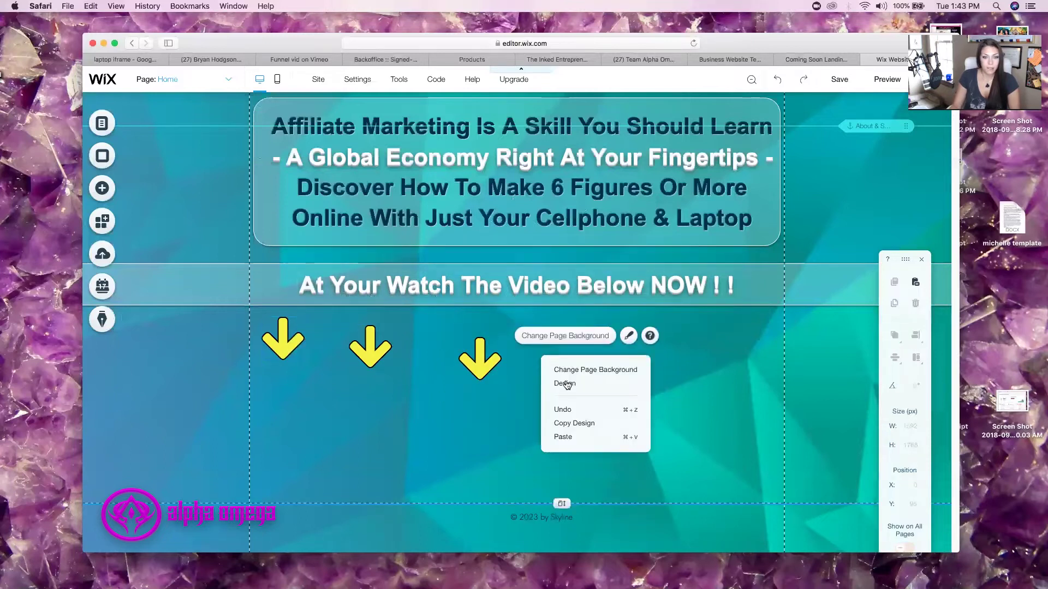
{"action": "left_click", "coordinate": [569, 438]}
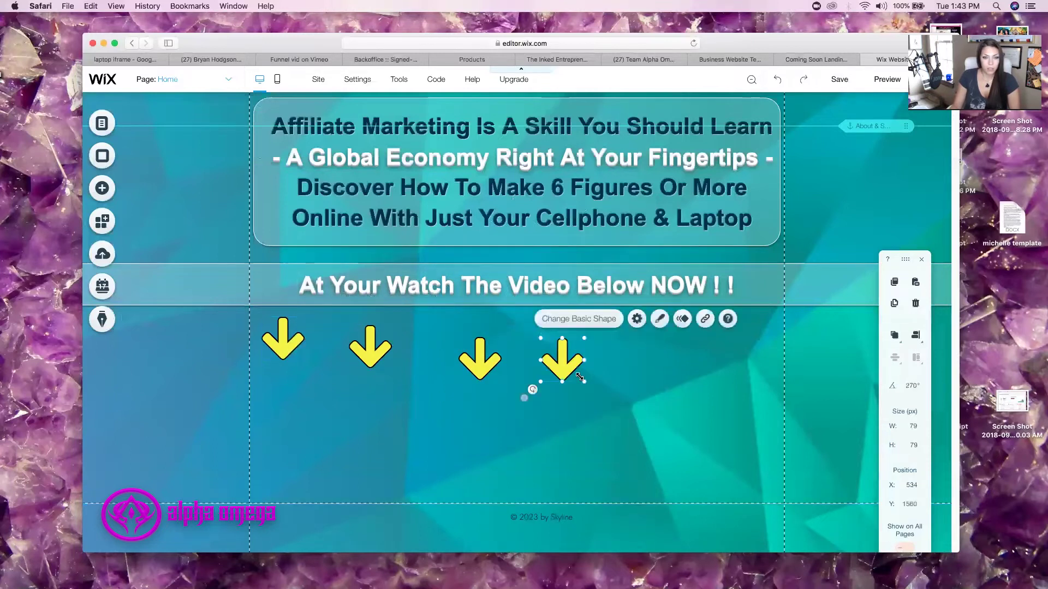
{"action": "left_click", "coordinate": [614, 365]}
{"action": "right_click", "coordinate": [614, 364]}
{"action": "left_click", "coordinate": [661, 447]}
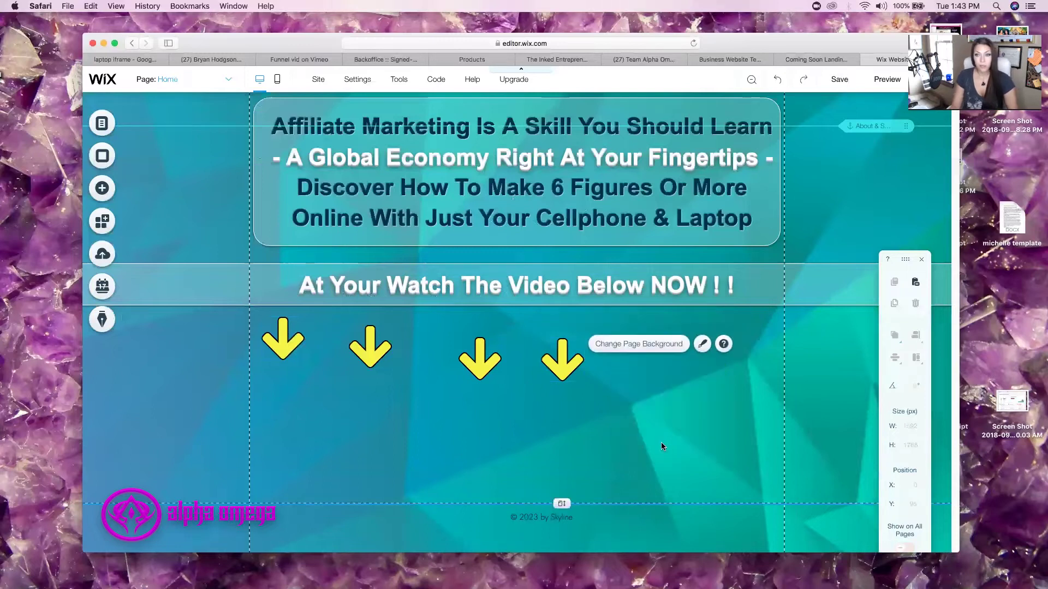
{"action": "right_click", "coordinate": [738, 371]}
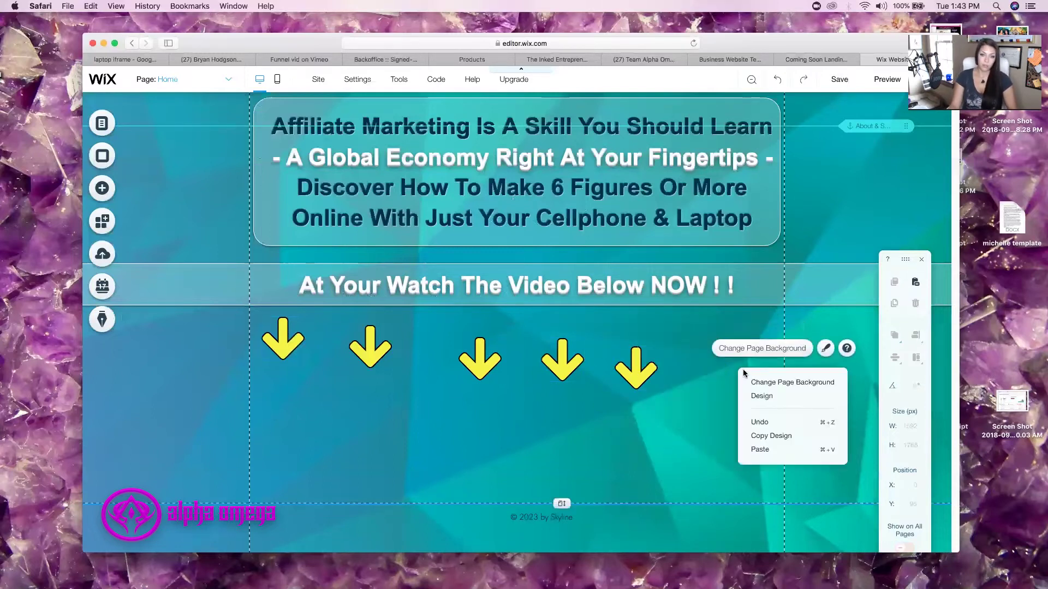
{"action": "left_click", "coordinate": [763, 451]}
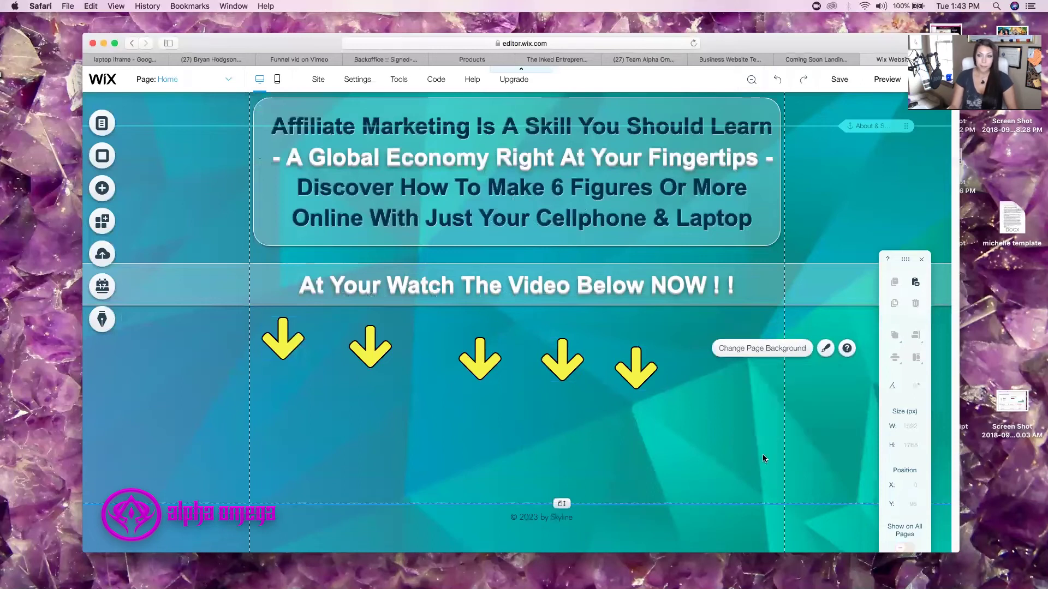
{"action": "right_click", "coordinate": [542, 423]}
{"action": "left_click", "coordinate": [564, 404]}
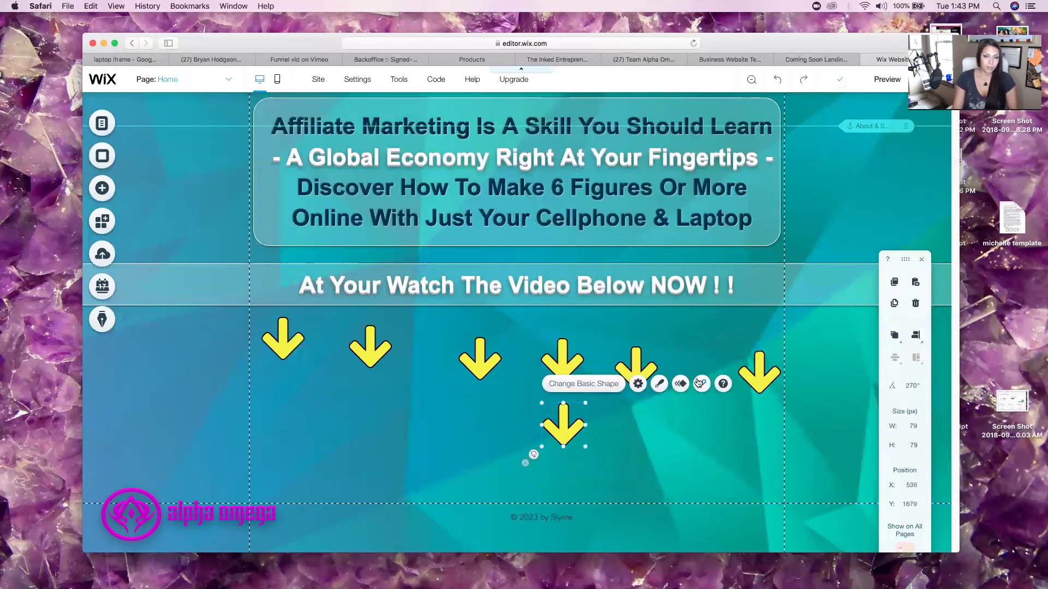
- Line up the seven arrows in one evenly spaced row below the strip at Y 1521, with the second at about X 171
{"action": "left_click_drag", "start_coordinate": [362, 355], "coordinate": [339, 346]}
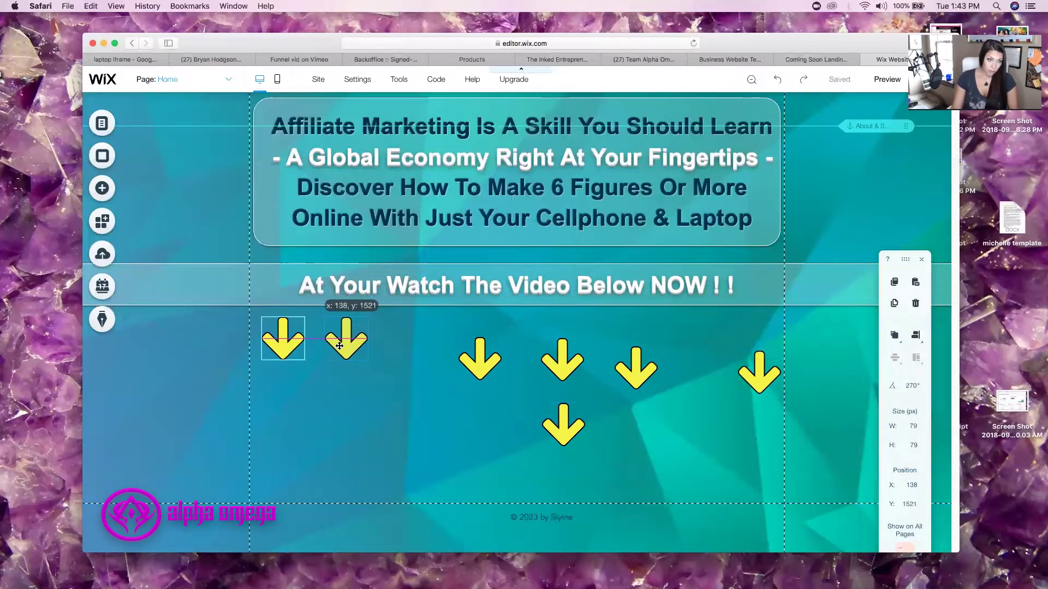
{"action": "left_click_drag", "start_coordinate": [747, 373], "coordinate": [734, 345]}
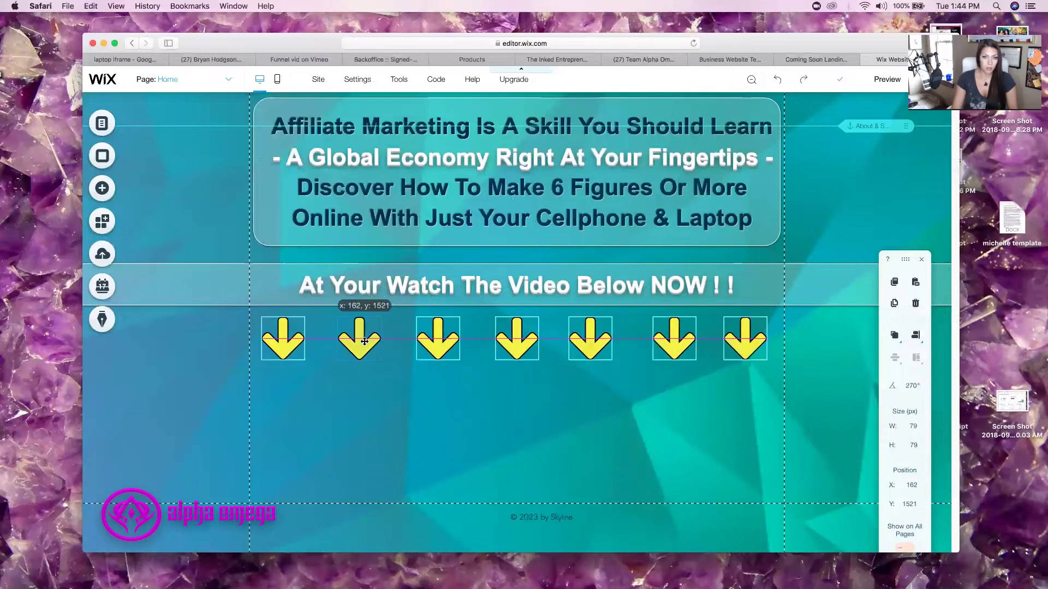
{"action": "left_click_drag", "start_coordinate": [361, 341], "coordinate": [360, 342]}
{"action": "left_click_drag", "start_coordinate": [671, 350], "coordinate": [667, 351]}
{"action": "left_click_drag", "start_coordinate": [515, 350], "coordinate": [513, 351]}
{"action": "left_click_drag", "start_coordinate": [423, 336], "coordinate": [376, 339]}
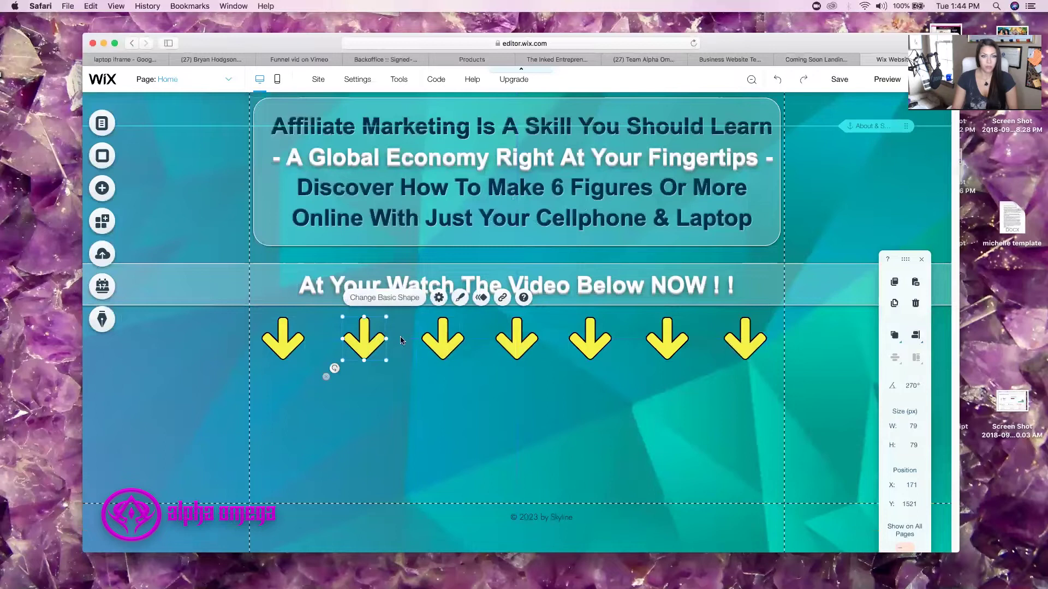
{"action": "left_click", "coordinate": [544, 404]}
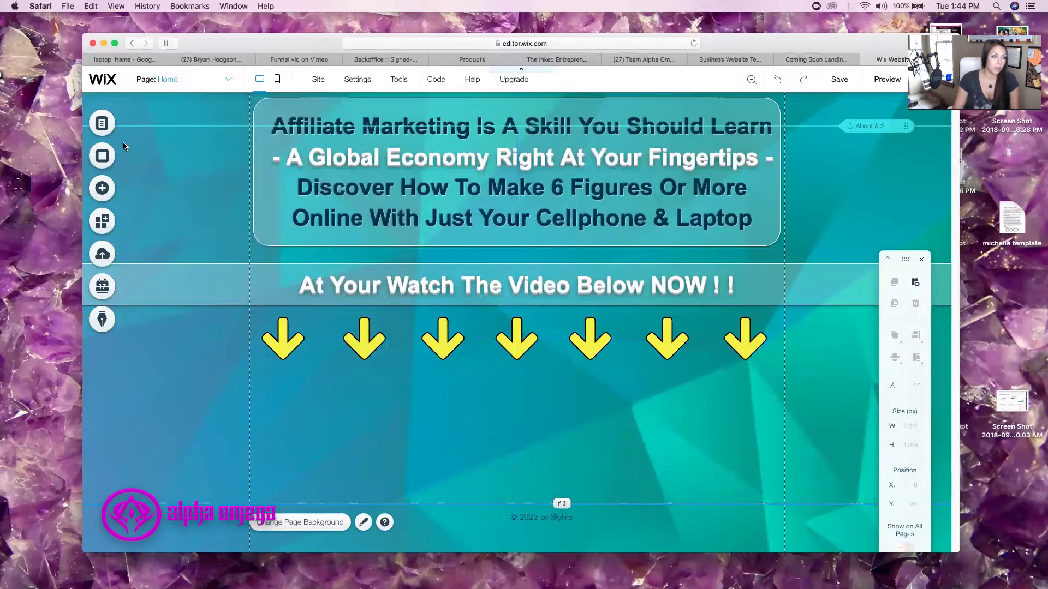
- Switch to the Google Images results for "laptop iframe" and examine the laptop and monitor mockup pictures
{"action": "left_click", "coordinate": [101, 189]}
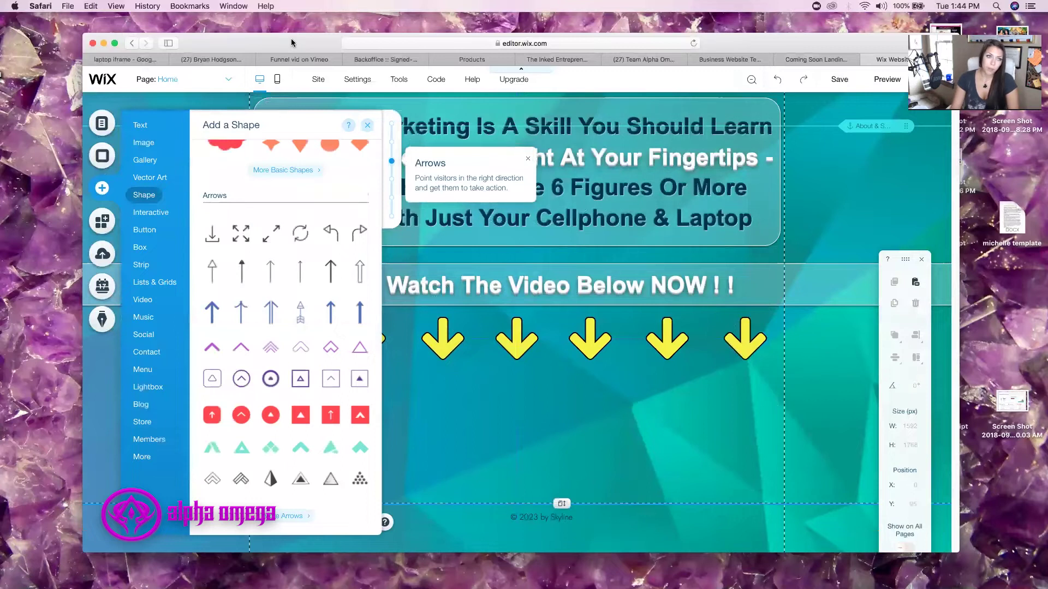
{"action": "mouse_move", "coordinate": [309, 75]}
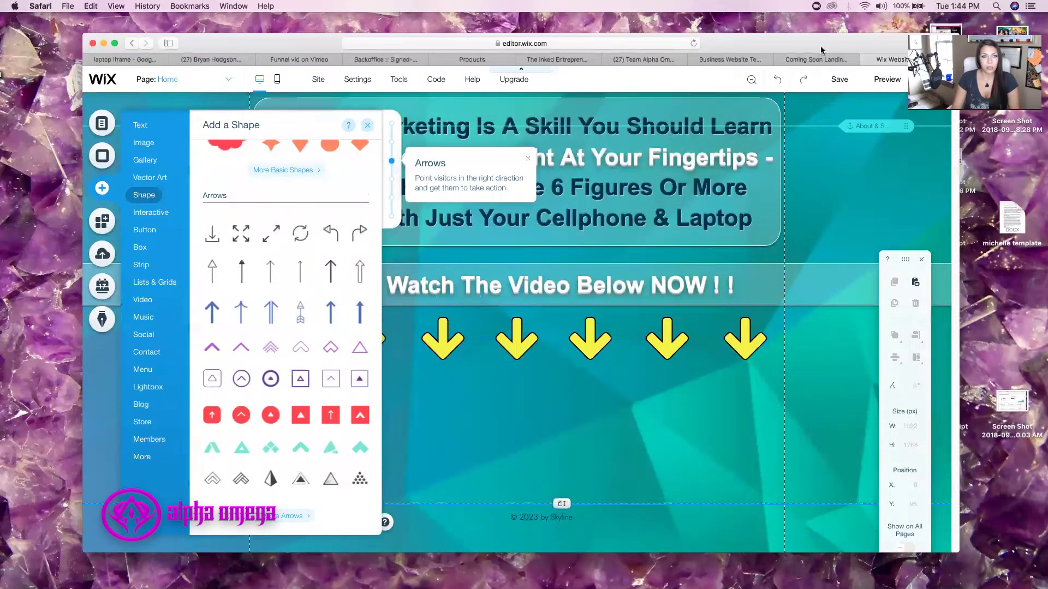
{"action": "left_click", "coordinate": [120, 60]}
{"action": "scroll", "coordinate": [284, 115], "scroll_direction": "up", "scroll_amount": 10}
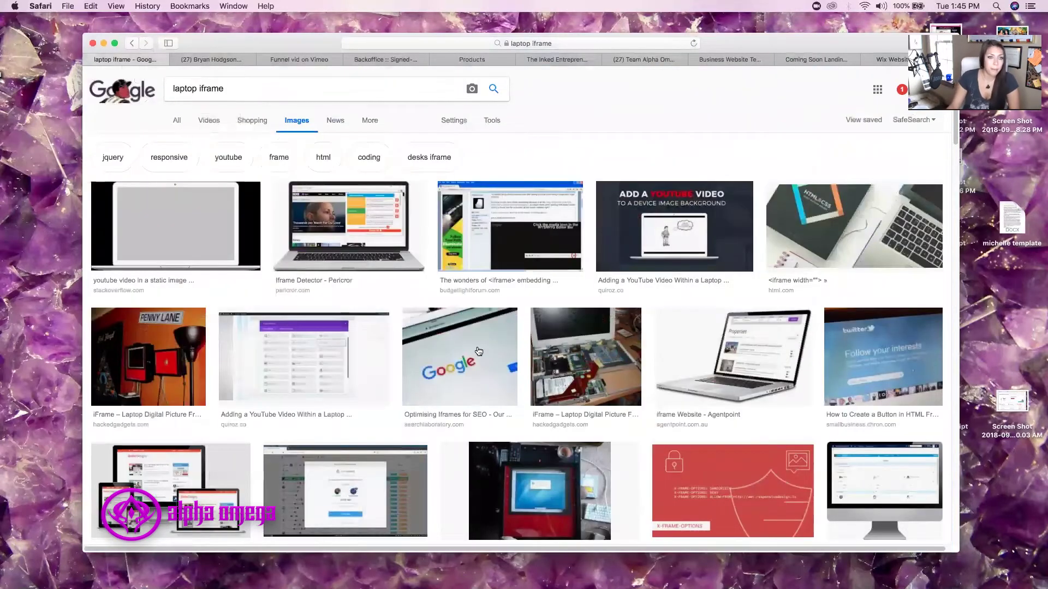
{"action": "scroll", "coordinate": [497, 363], "scroll_direction": "down", "scroll_amount": 10}
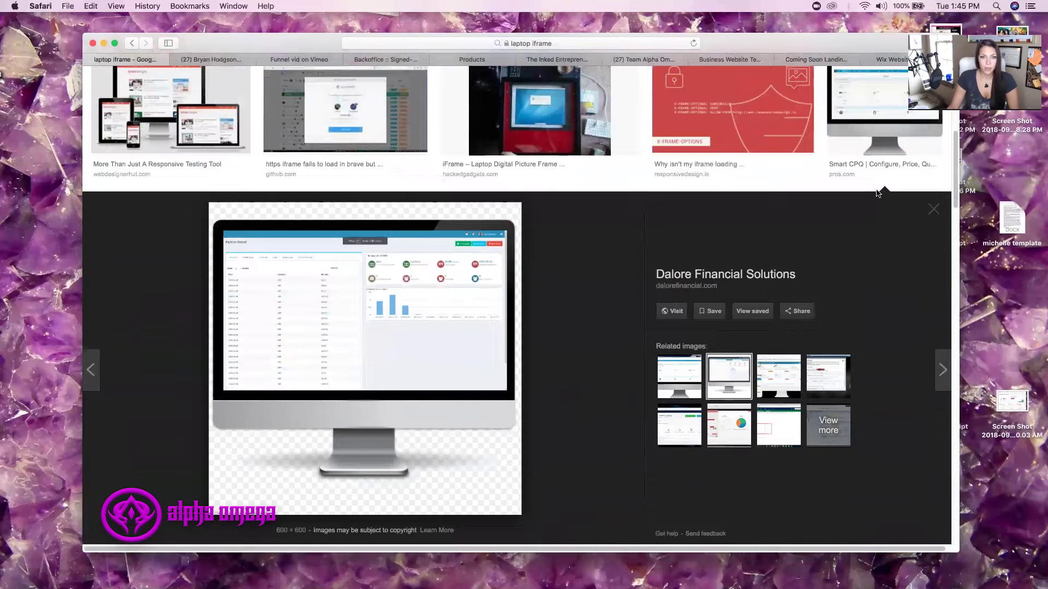
{"action": "left_click", "coordinate": [381, 172]}
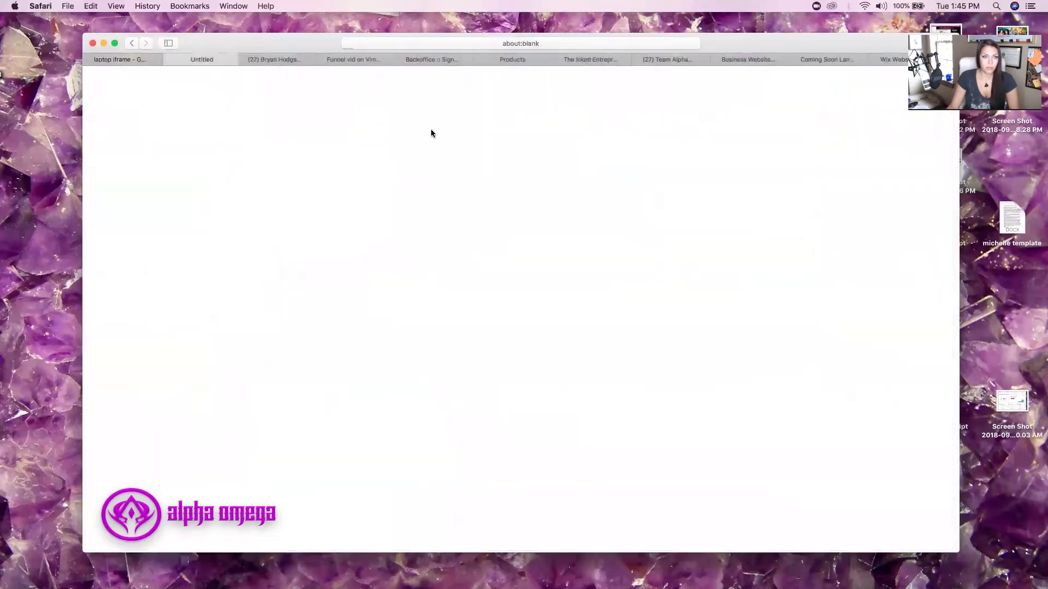
{"action": "left_click", "coordinate": [169, 58]}
{"action": "left_click_drag", "start_coordinate": [239, 175], "coordinate": [239, 178]}
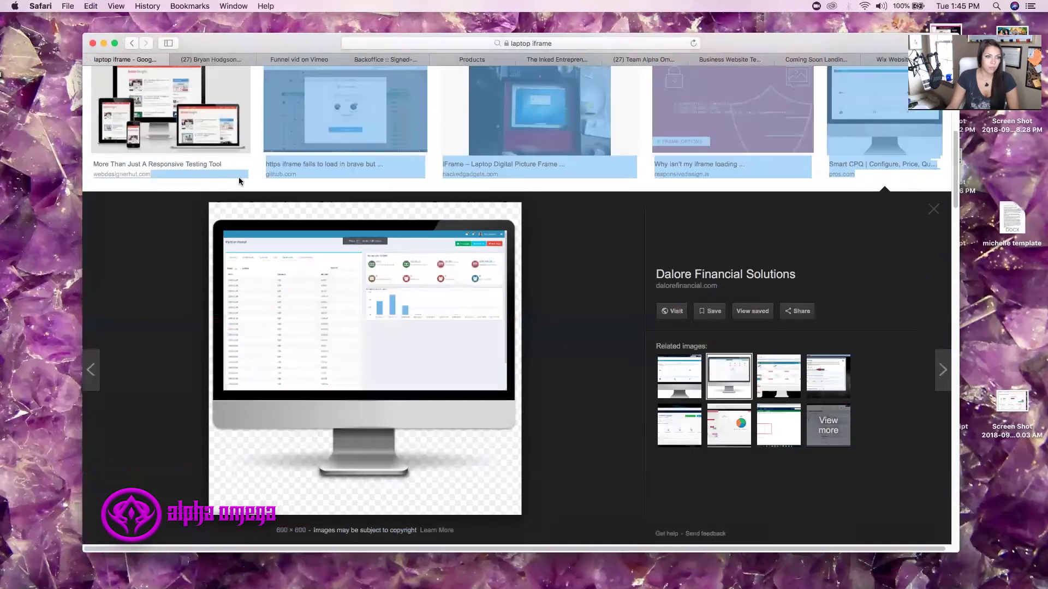
{"action": "scroll", "coordinate": [270, 186], "scroll_direction": "up", "scroll_amount": 7}
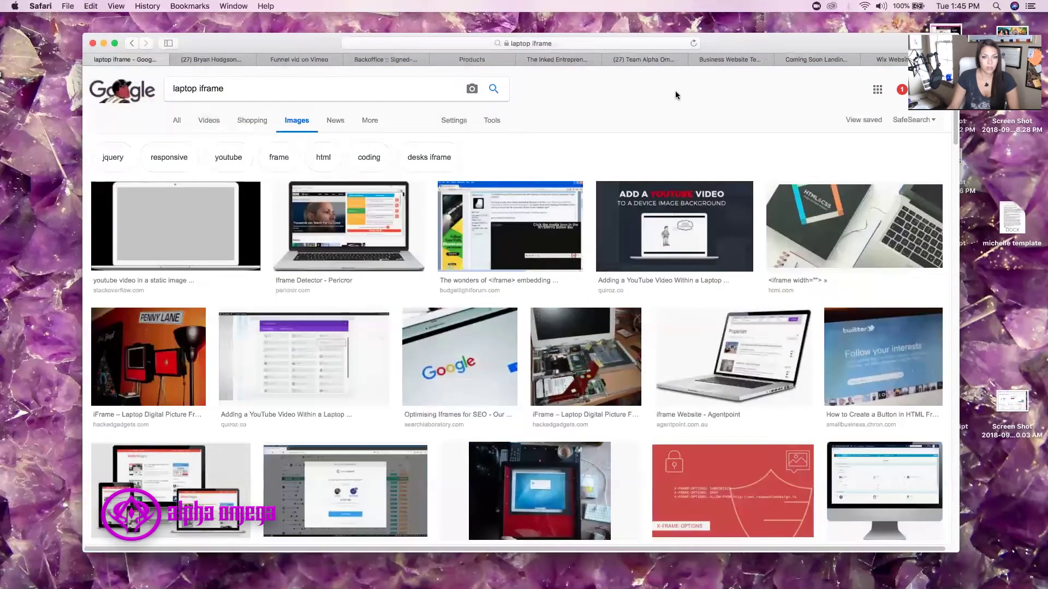
{"action": "scroll", "coordinate": [660, 214], "scroll_direction": "down", "scroll_amount": 15}
{"action": "scroll", "coordinate": [660, 215], "scroll_direction": "up", "scroll_amount": 10}
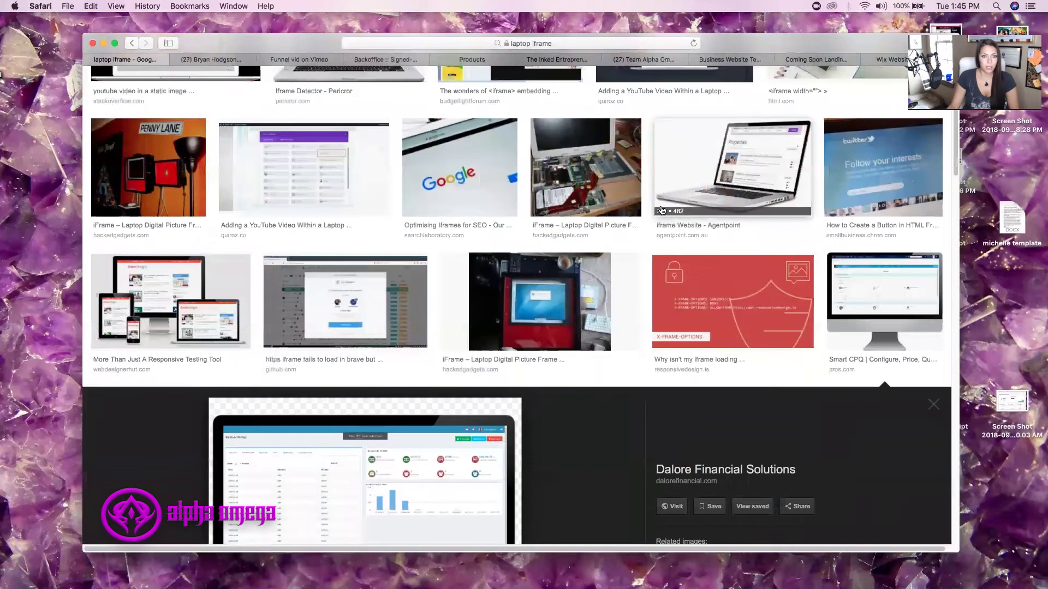
- Preview the Smart CPQ desktop monitor image in the results and check the options for saving it
{"action": "left_click", "coordinate": [883, 304]}
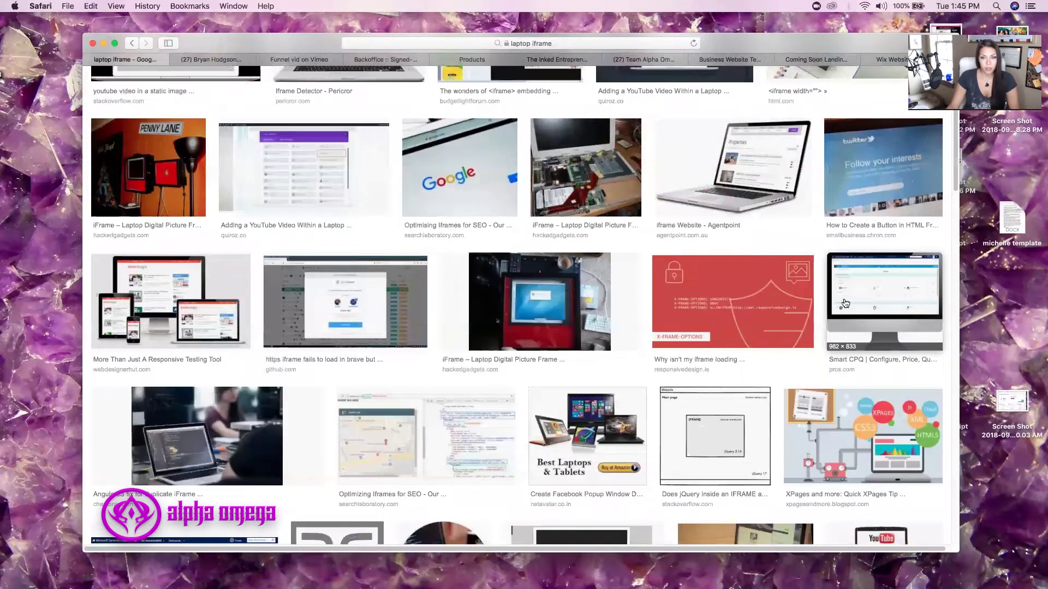
{"action": "left_click", "coordinate": [888, 304]}
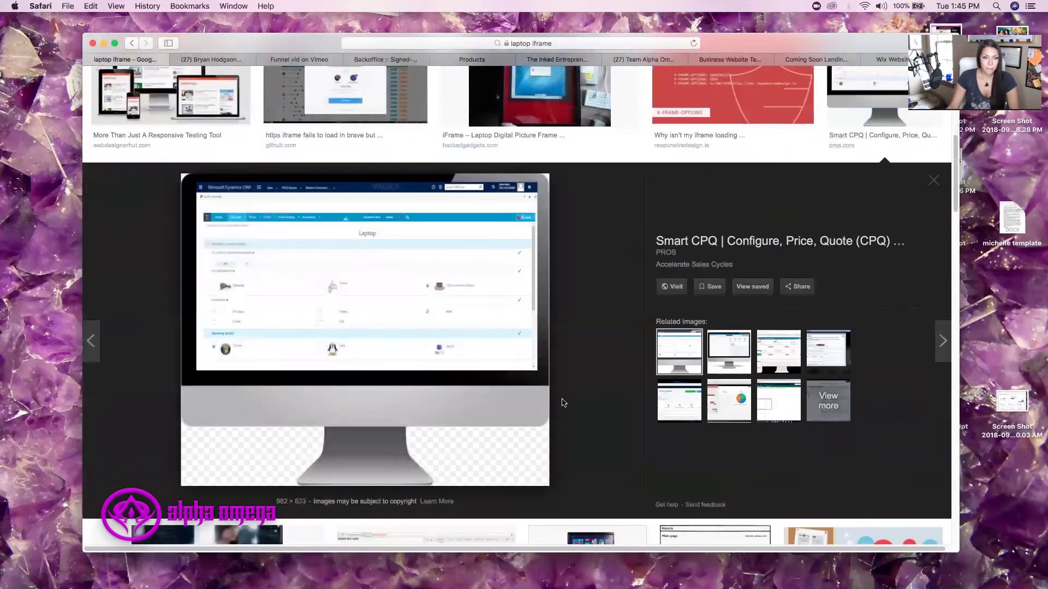
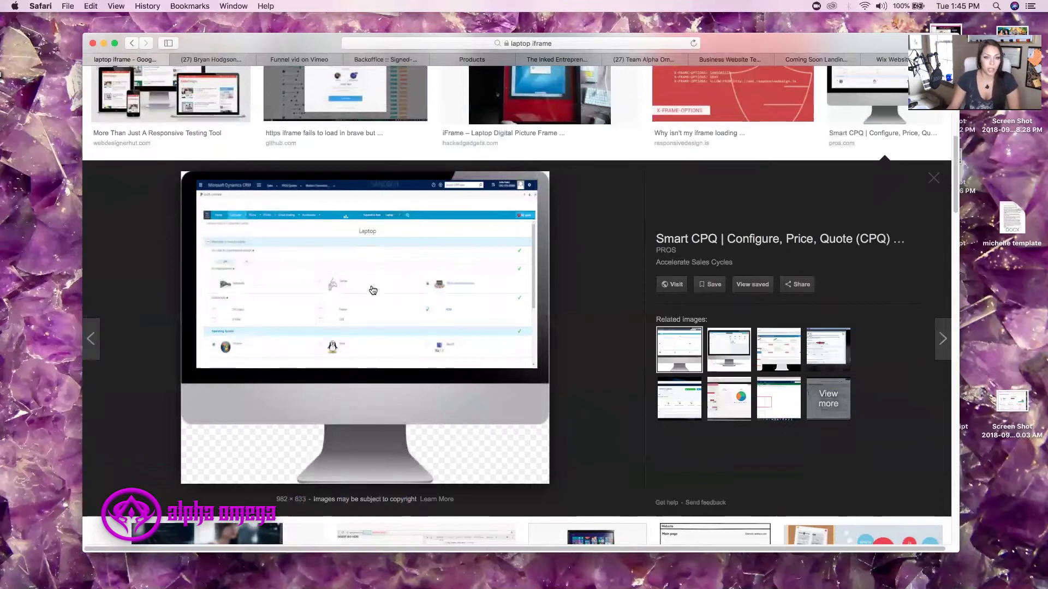
{"action": "right_click", "coordinate": [380, 316]}
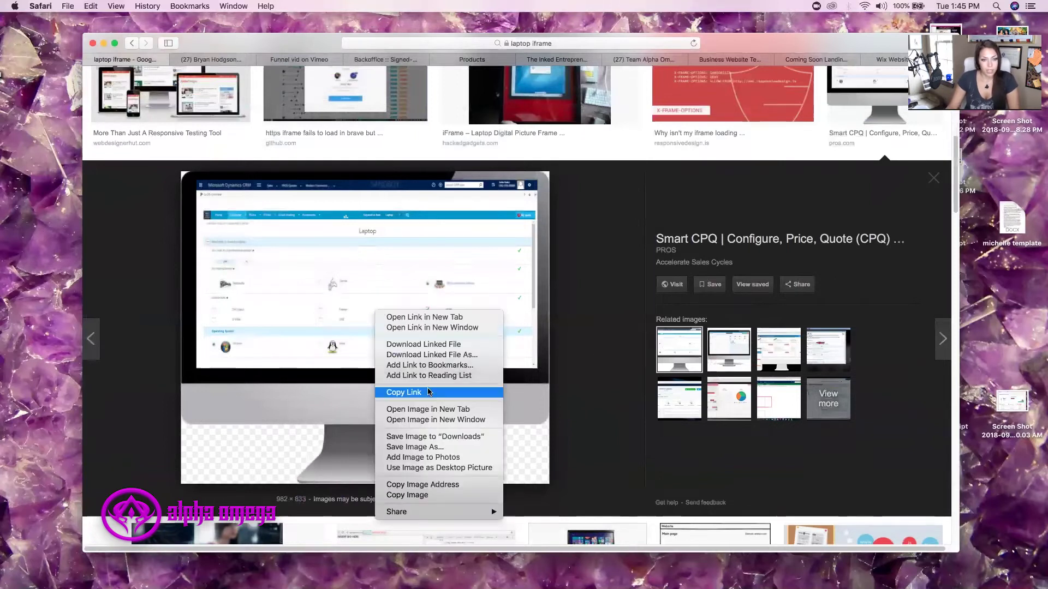
{"action": "left_click", "coordinate": [611, 234]}
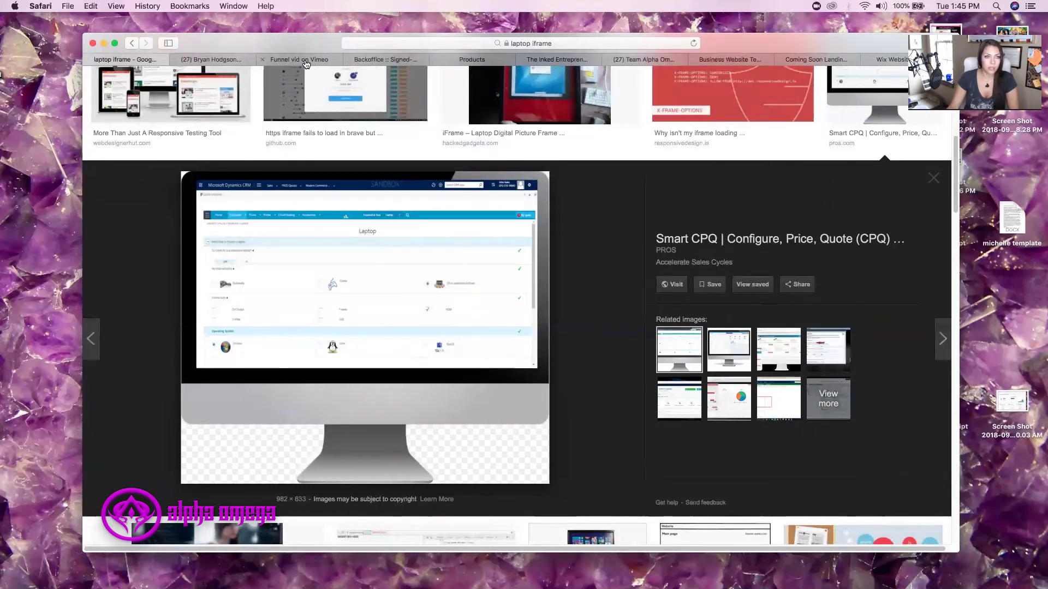
- Return to the Wix editor, upload the image screen-with-partner-portal.png and add it to the page
{"action": "left_click", "coordinate": [903, 64]}
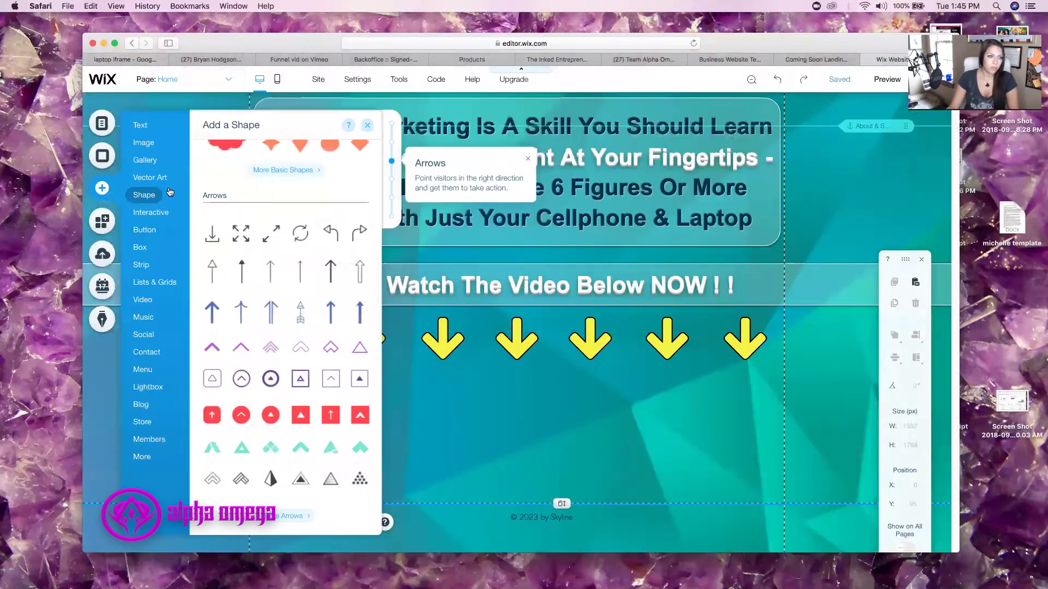
{"action": "mouse_move", "coordinate": [144, 143]}
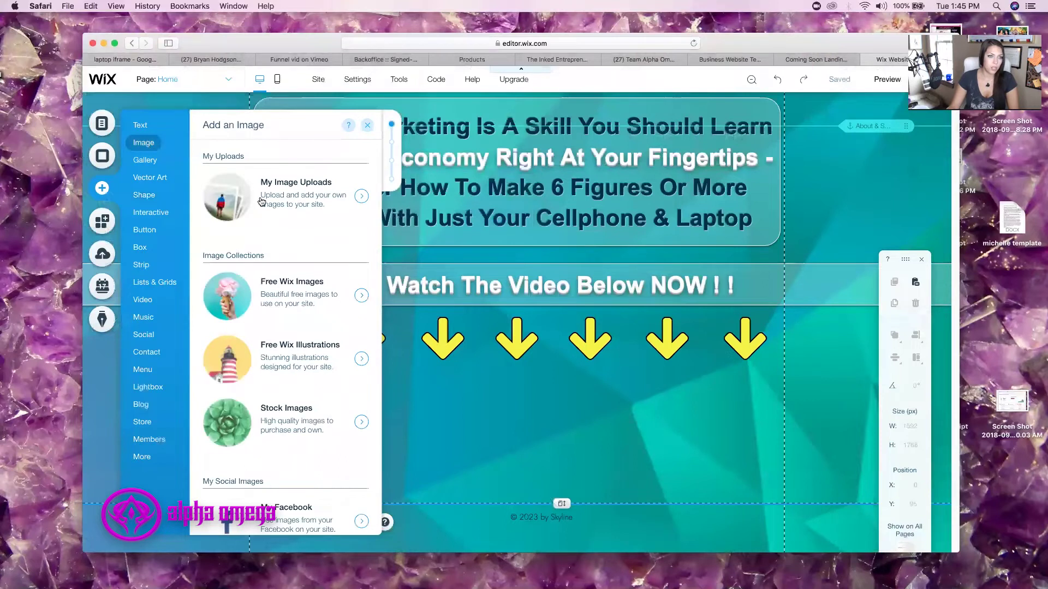
{"action": "left_click", "coordinate": [360, 197]}
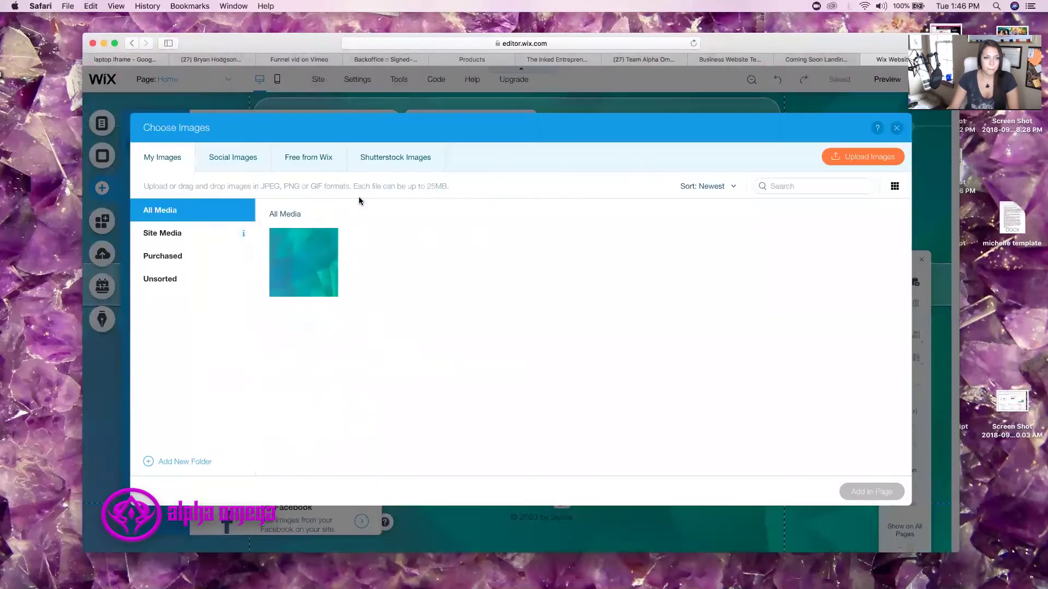
{"action": "left_click", "coordinate": [878, 158]}
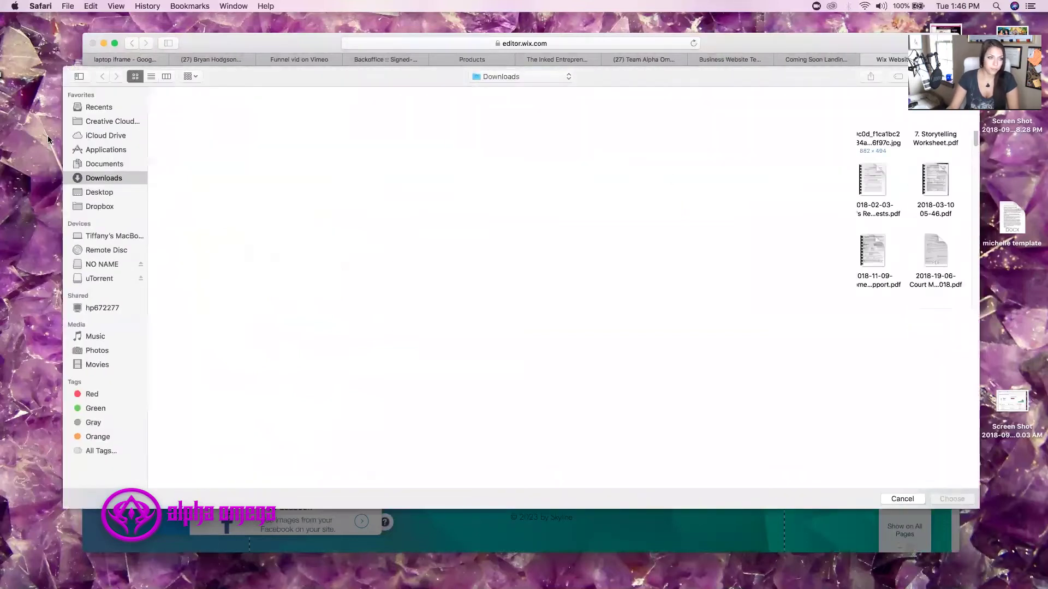
{"action": "double_click", "coordinate": [793, 198]}
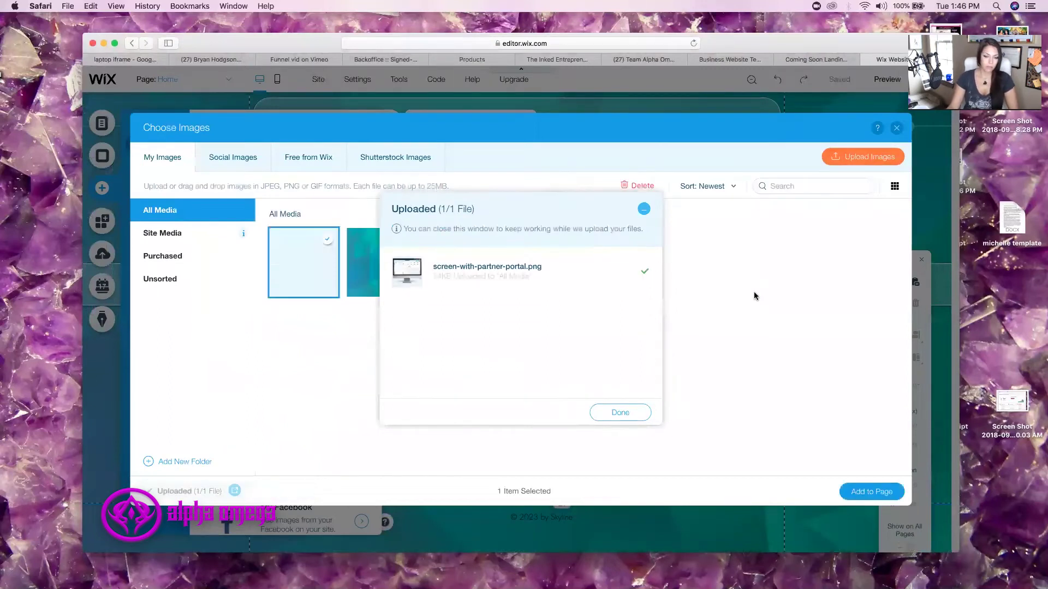
{"action": "left_click", "coordinate": [618, 418]}
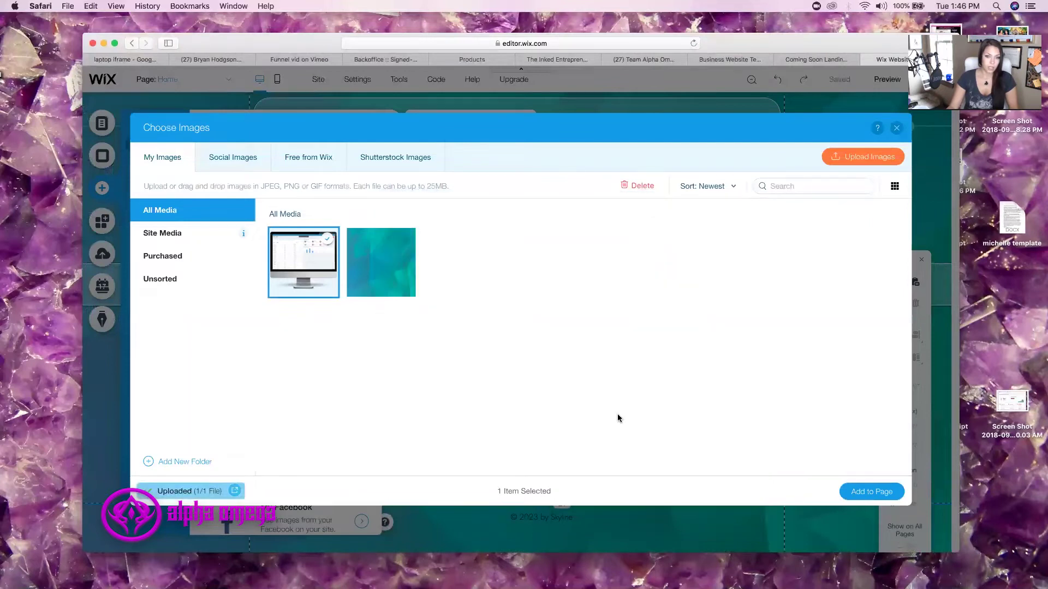
{"action": "left_click", "coordinate": [877, 498]}
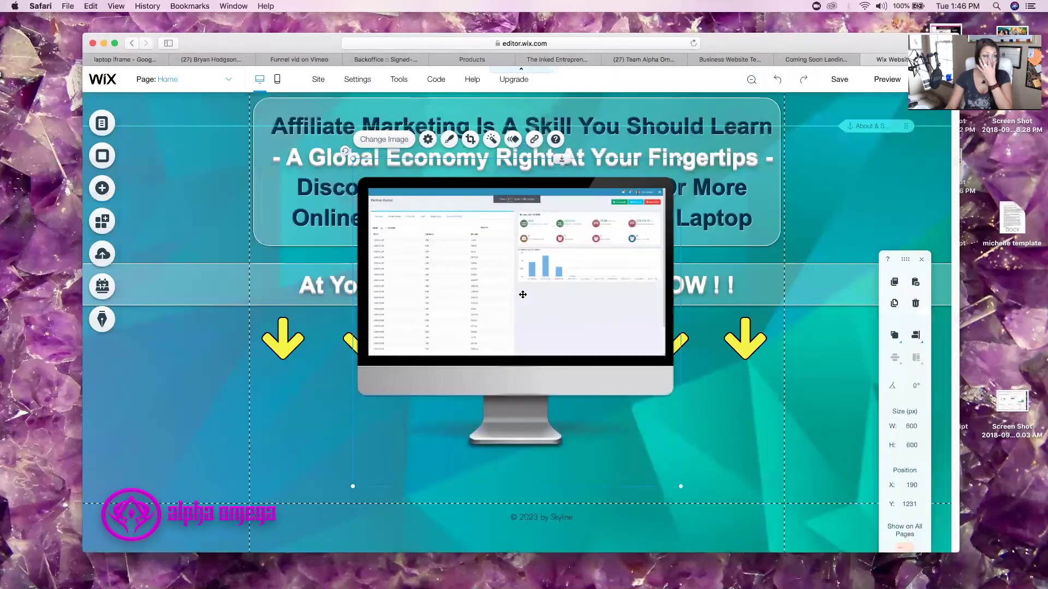
- Move the computer-screen image below the row of arrows and enlarge it to about 1032 px wide
{"action": "left_click_drag", "start_coordinate": [532, 257], "coordinate": [537, 521]}
{"action": "scroll", "coordinate": [570, 414], "scroll_direction": "down", "scroll_amount": 3}
{"action": "scroll", "coordinate": [570, 414], "scroll_direction": "down", "scroll_amount": 1}
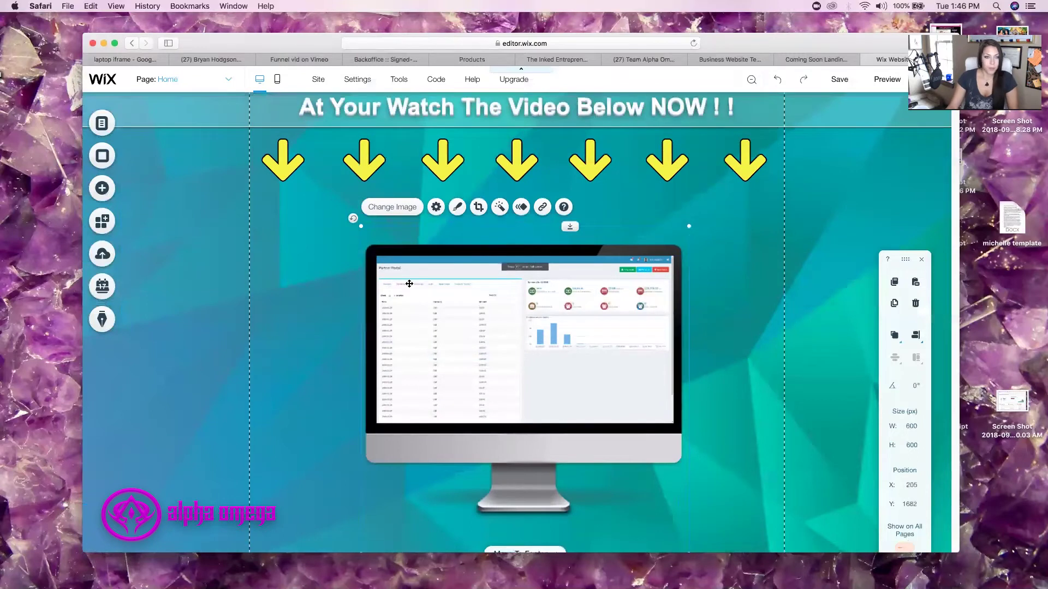
{"action": "left_click_drag", "start_coordinate": [359, 226], "coordinate": [236, 101]}
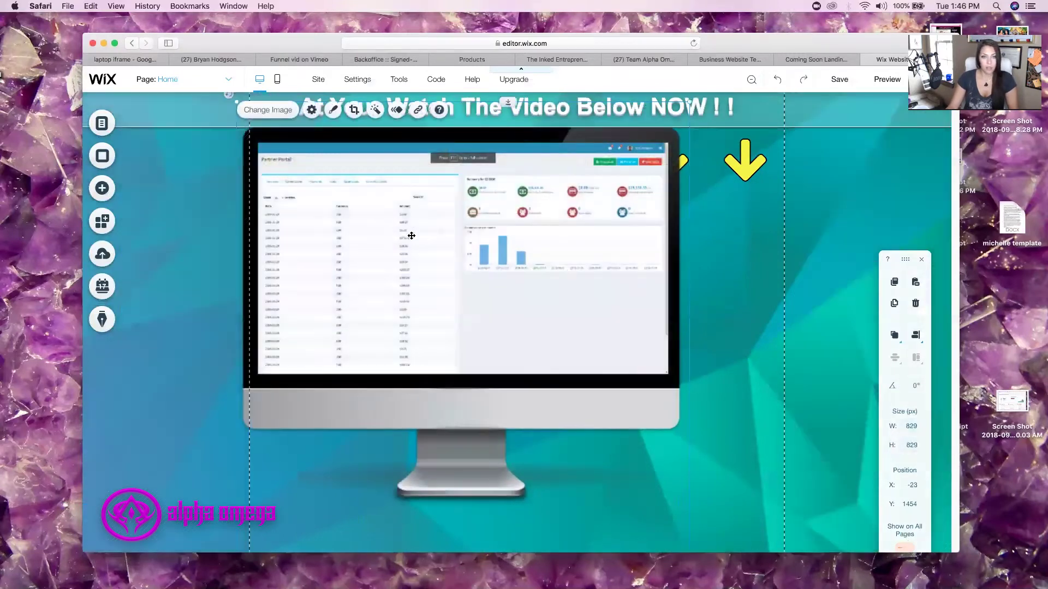
{"action": "left_click_drag", "start_coordinate": [426, 278], "coordinate": [491, 425]}
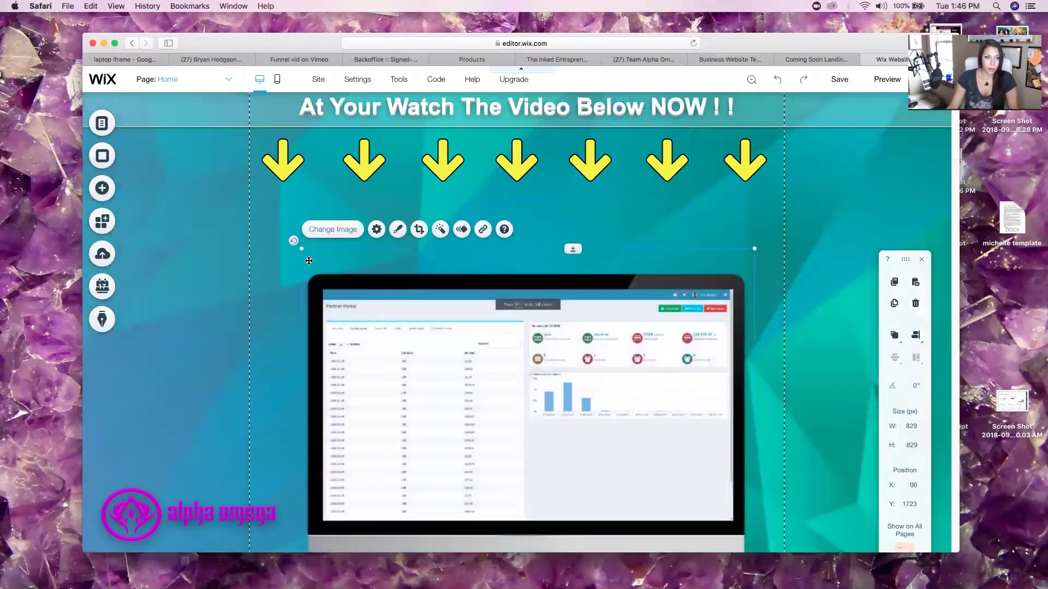
{"action": "left_click_drag", "start_coordinate": [291, 238], "coordinate": [182, 130]}
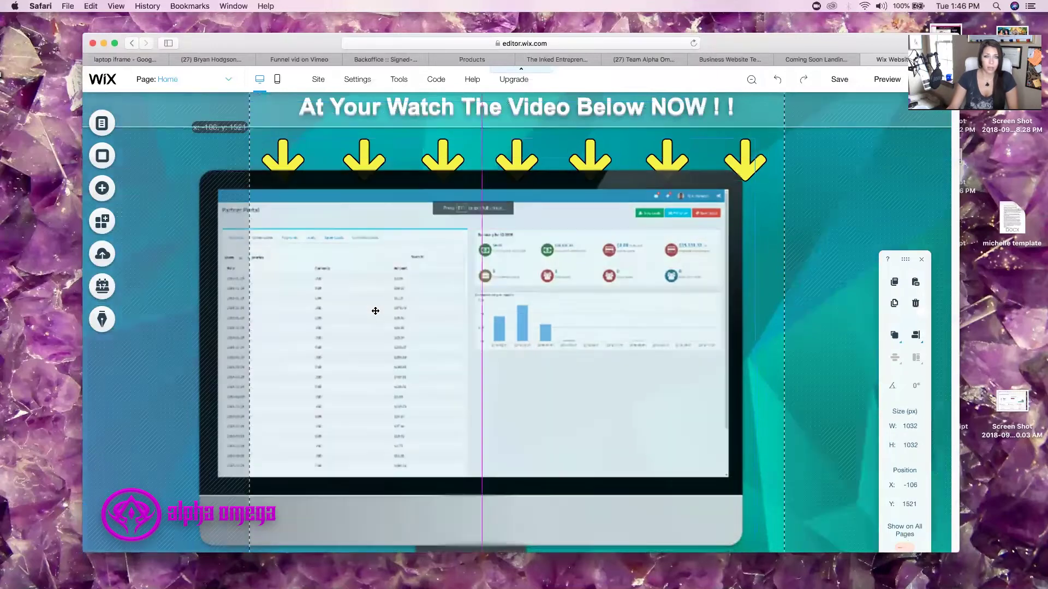
- Fit the computer-screen image between the page's side guides at about 998 by 998 px, with X 0 and Y 1561
{"action": "left_click_drag", "start_coordinate": [270, 213], "coordinate": [344, 301]}
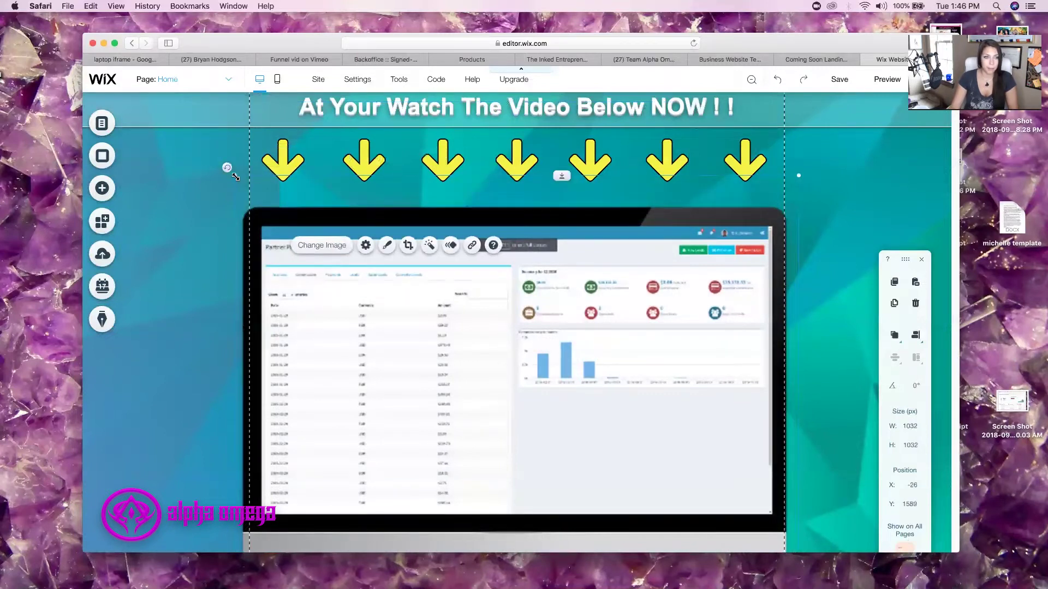
{"action": "mouse_move", "coordinate": [252, 183]}
{"action": "left_mouse_down"}
{"action": "mouse_move", "coordinate": [248, 166]}
{"action": "mouse_move", "coordinate": [250, 184]}
{"action": "mouse_move", "coordinate": [243, 172]}
{"action": "left_mouse_up"}
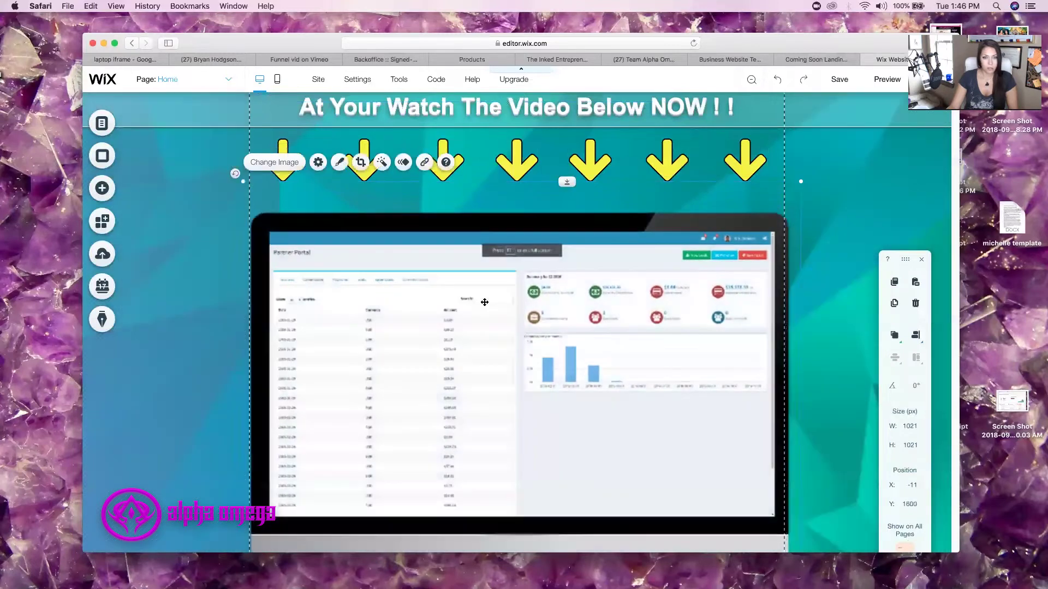
{"action": "left_click_drag", "start_coordinate": [479, 290], "coordinate": [482, 282]}
{"action": "left_click_drag", "start_coordinate": [239, 162], "coordinate": [250, 172]}
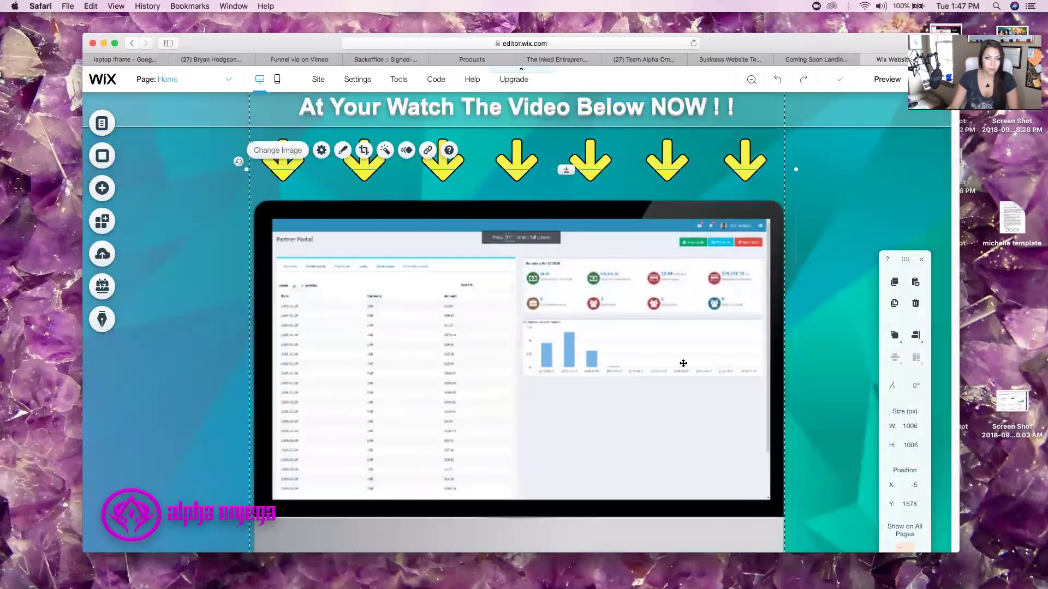
{"action": "left_click_drag", "start_coordinate": [671, 354], "coordinate": [676, 356]}
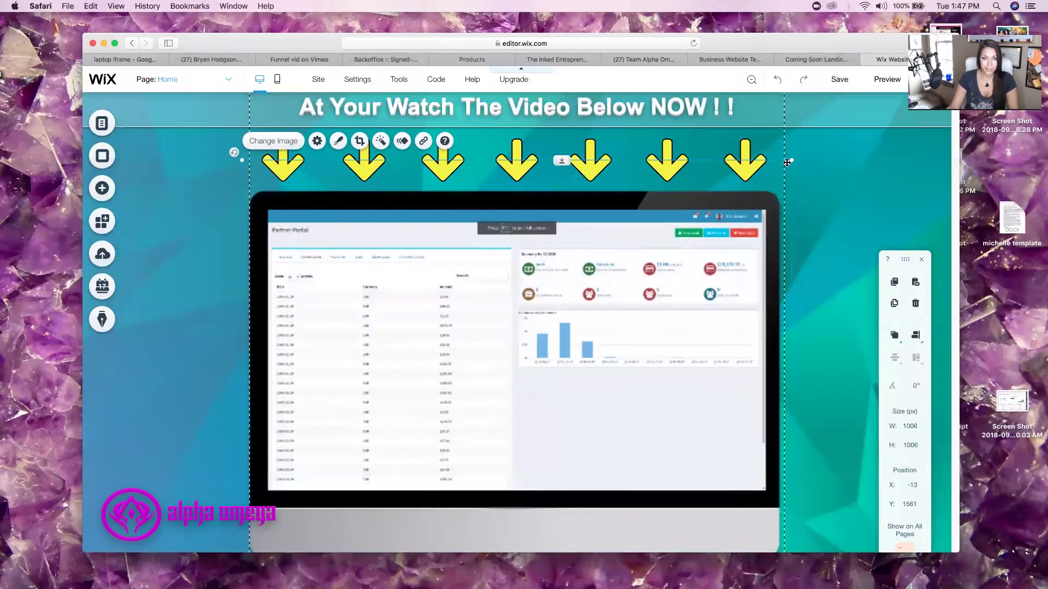
{"action": "left_click_drag", "start_coordinate": [787, 162], "coordinate": [664, 270]}
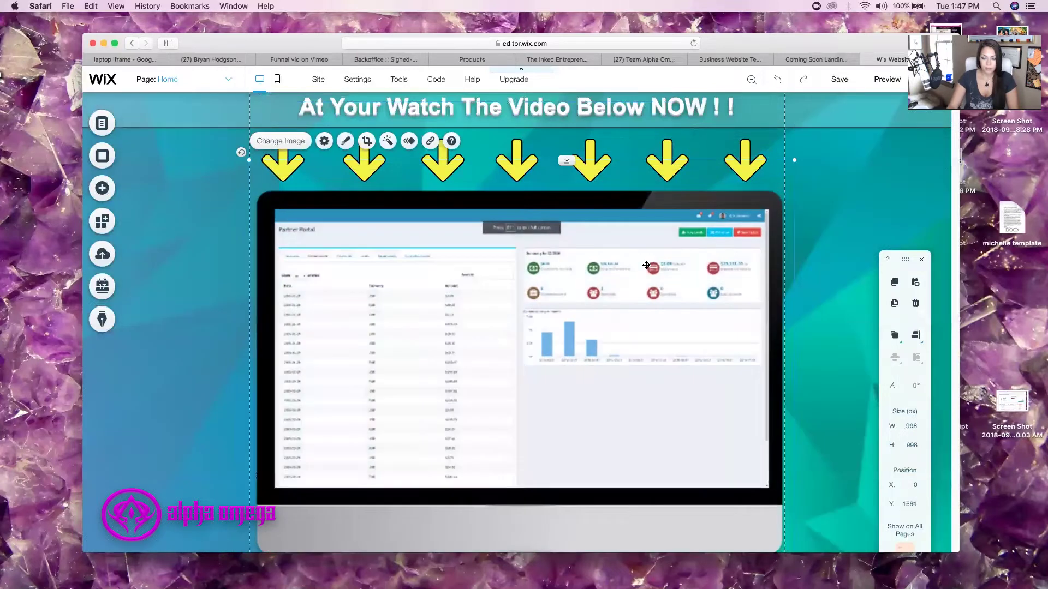
- Nudge the computer-screen image to X -6, Y 1559 and save the site
{"action": "key", "text": "Left"}
{"action": "key", "text": "Left"}
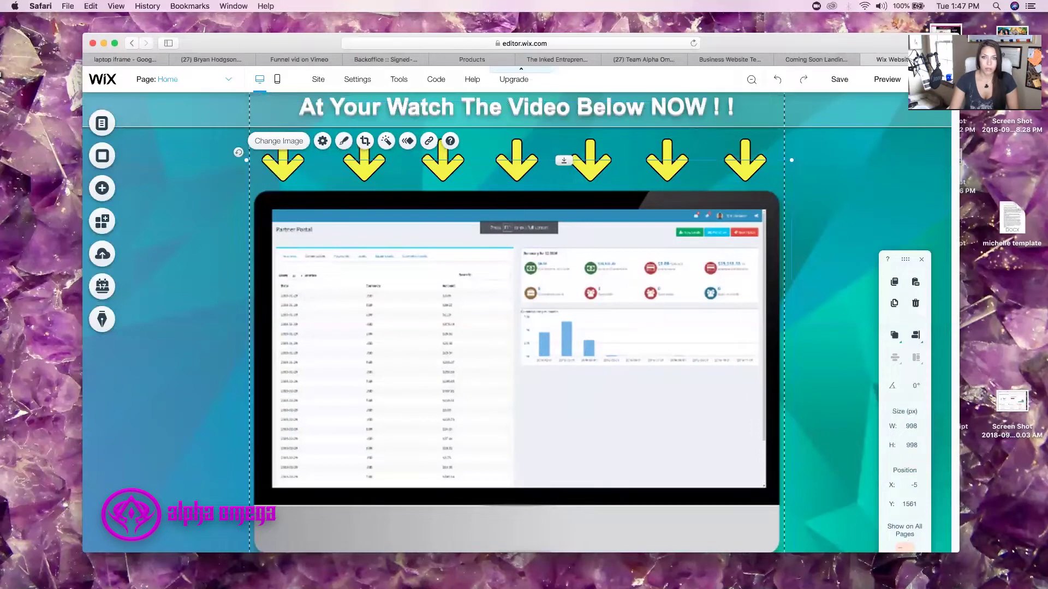
{"action": "key", "text": "Left"}
{"action": "key", "text": "super+s"}
{"action": "key", "text": "Up"}
{"action": "key", "text": "Up"}
{"action": "key", "text": "Up"}
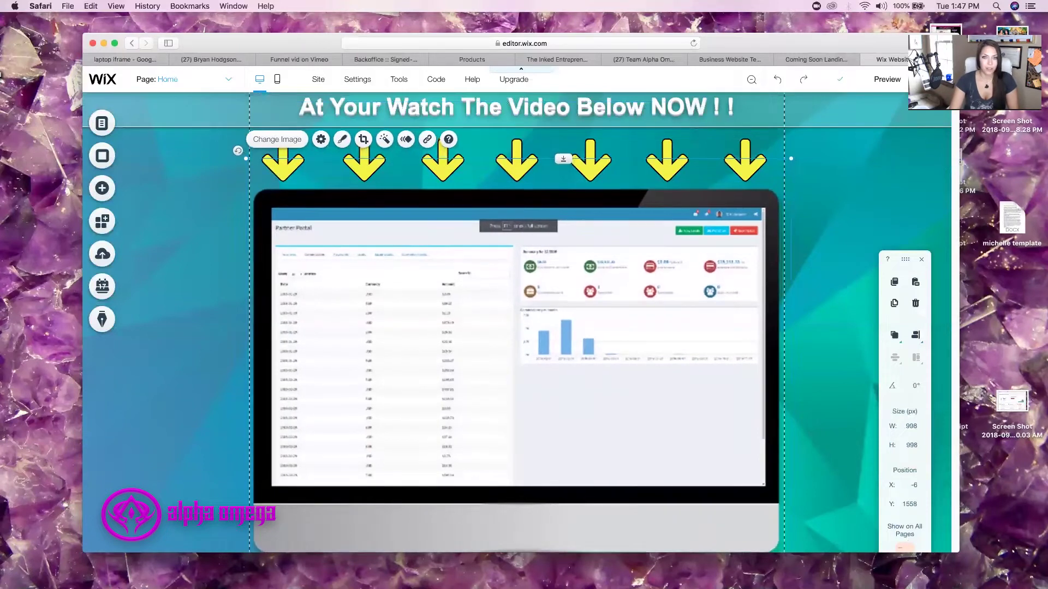
{"action": "key", "text": "Down"}
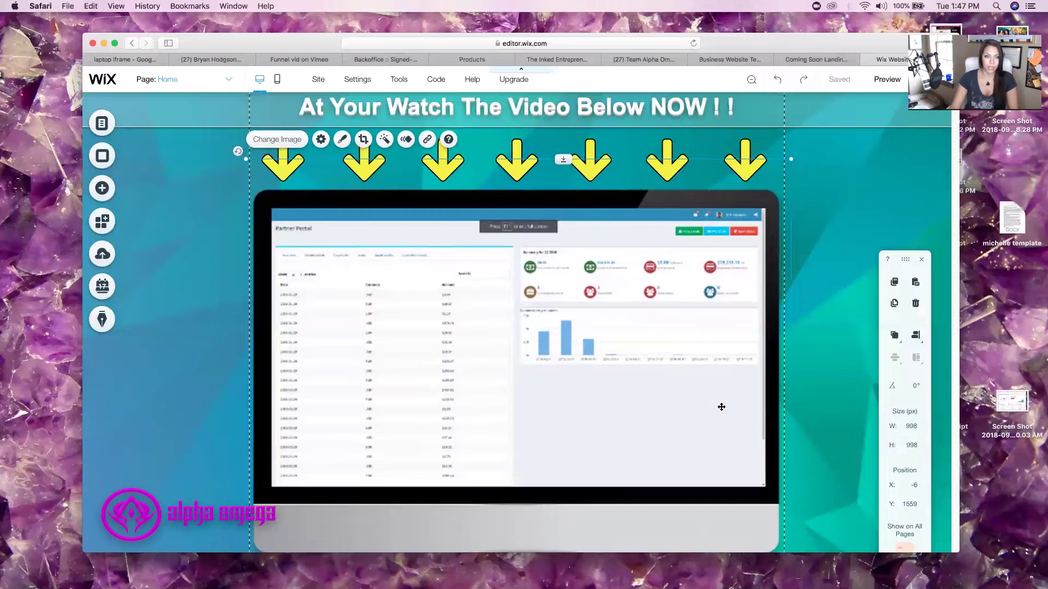
- Examine the whole page from the empty area above the headline box down to the footer
{"action": "scroll", "coordinate": [803, 291], "scroll_direction": "down", "scroll_amount": 5}
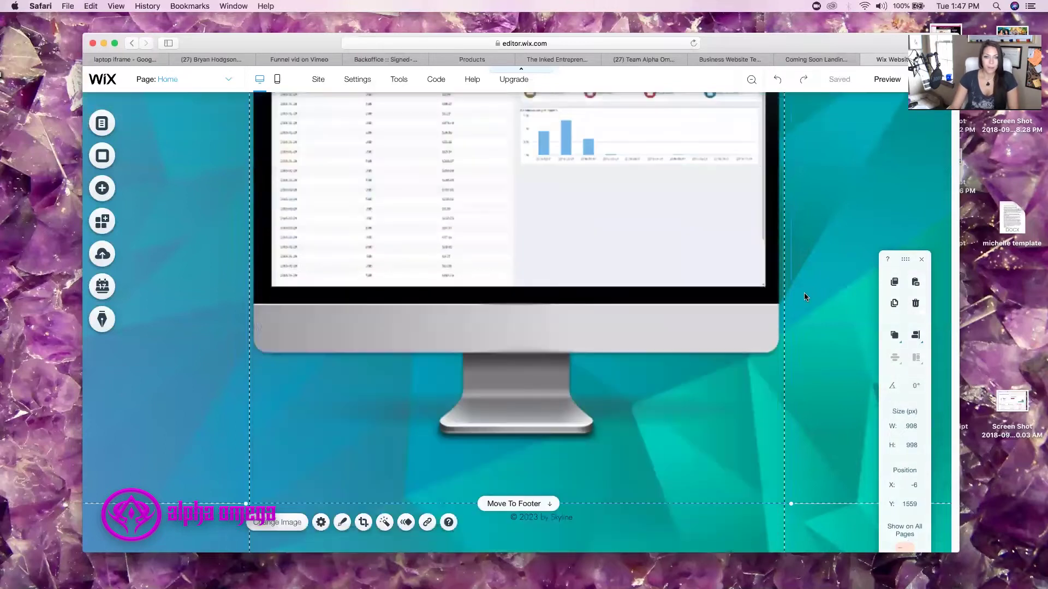
{"action": "scroll", "coordinate": [804, 291], "scroll_direction": "up", "scroll_amount": 15}
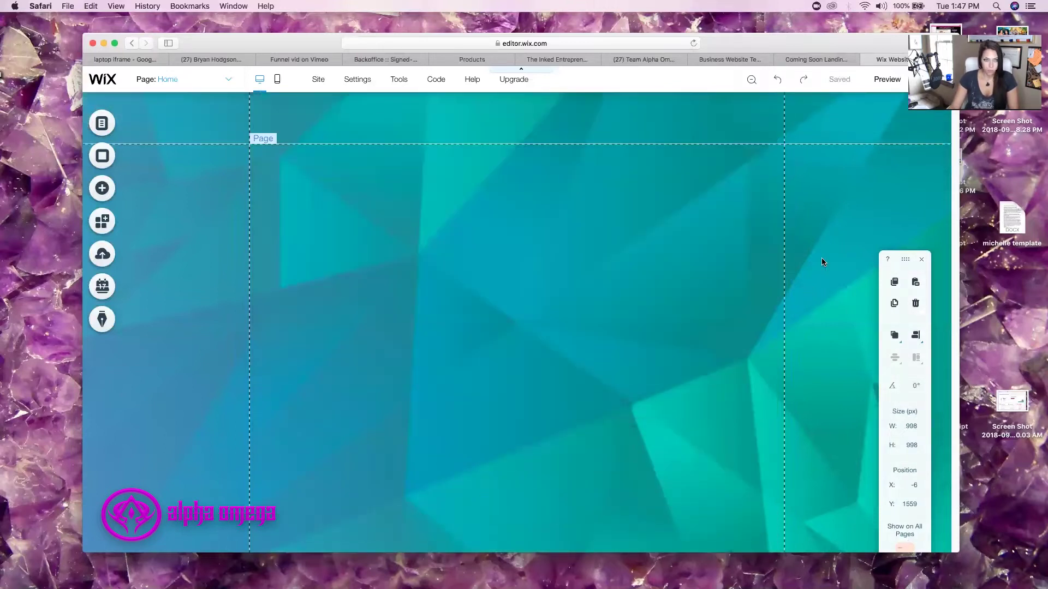
{"action": "left_click", "coordinate": [824, 264]}
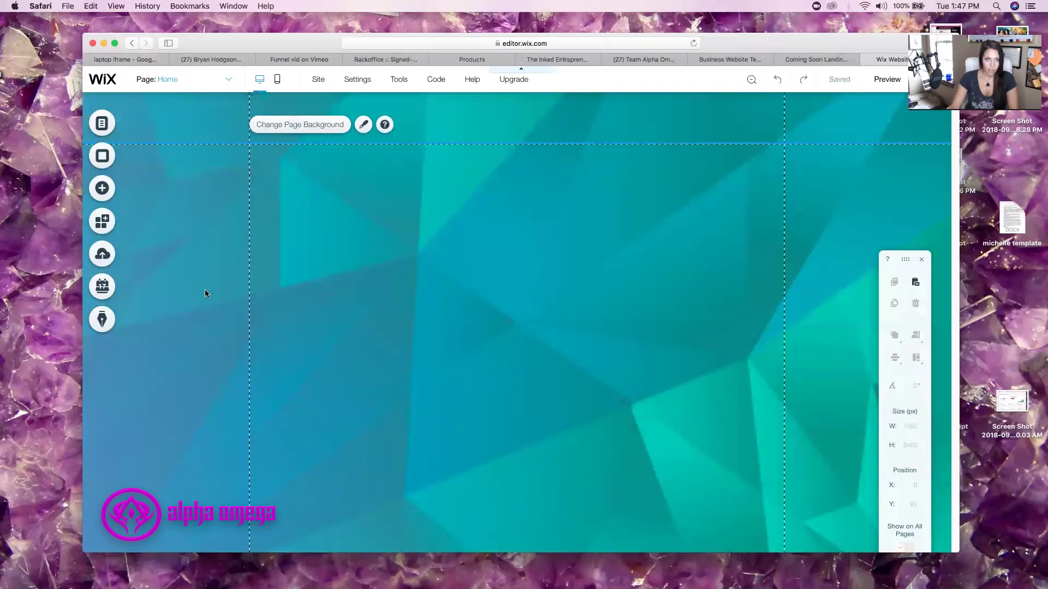
{"action": "scroll", "coordinate": [215, 296], "scroll_direction": "down", "scroll_amount": 15}
{"action": "scroll", "coordinate": [216, 296], "scroll_direction": "up", "scroll_amount": 12}
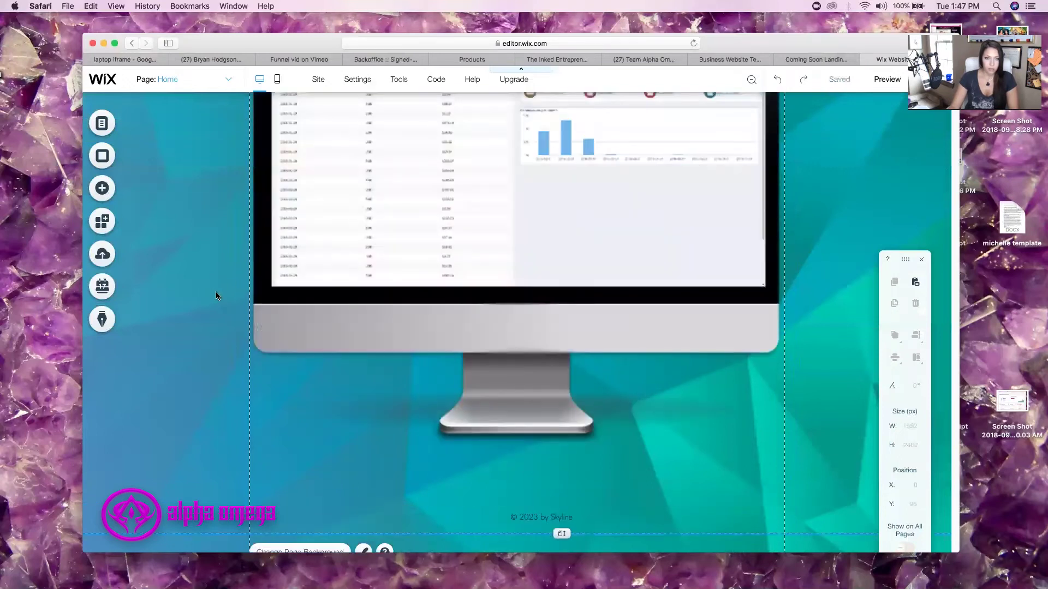
{"action": "scroll", "coordinate": [216, 296], "scroll_direction": "up", "scroll_amount": 5}
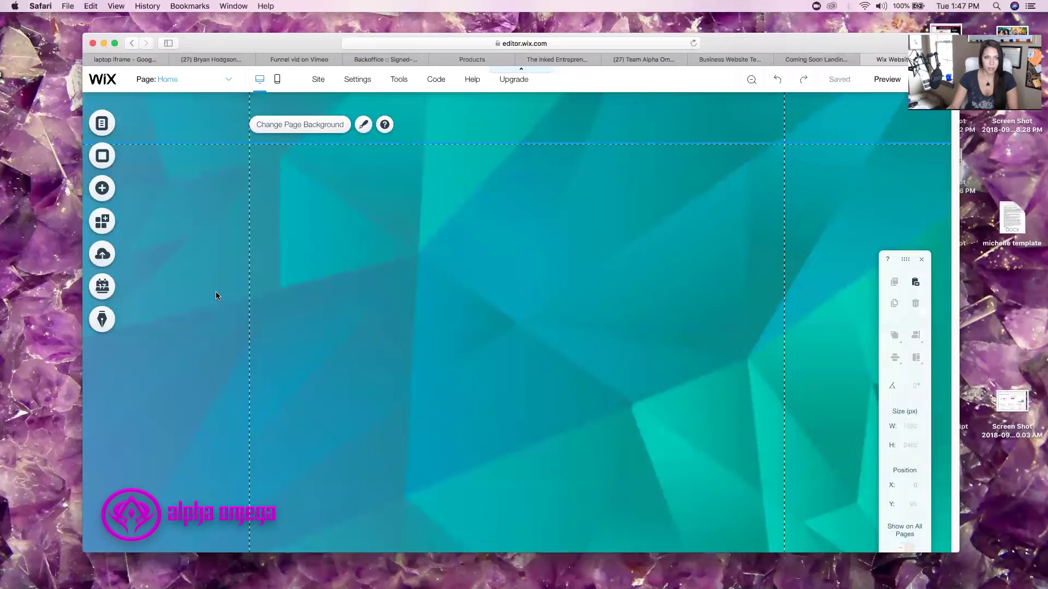
{"action": "scroll", "coordinate": [216, 296], "scroll_direction": "down", "scroll_amount": 10}
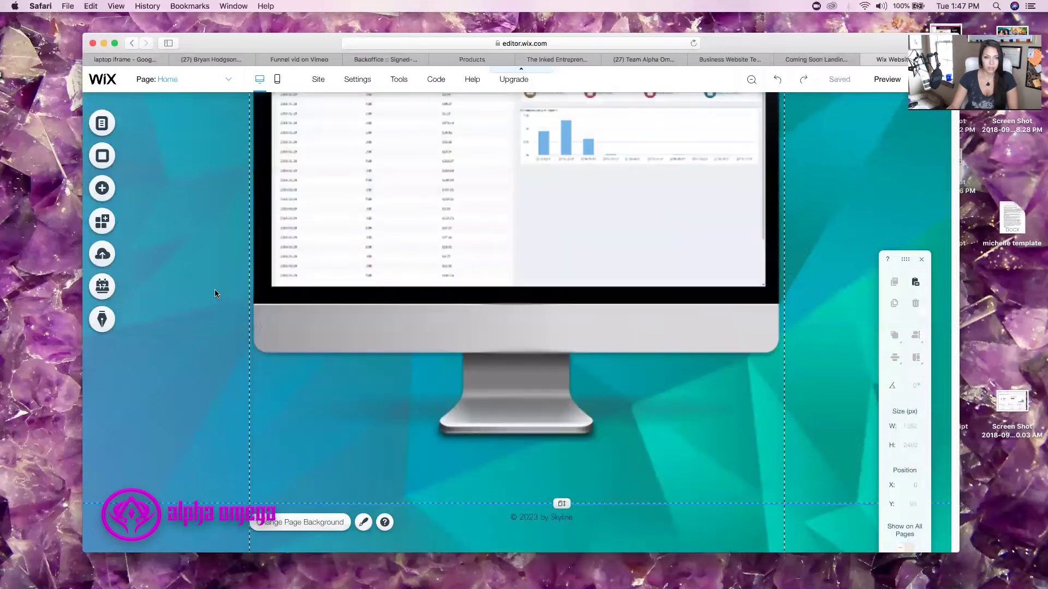
{"action": "scroll", "coordinate": [215, 293], "scroll_direction": "up", "scroll_amount": 10}
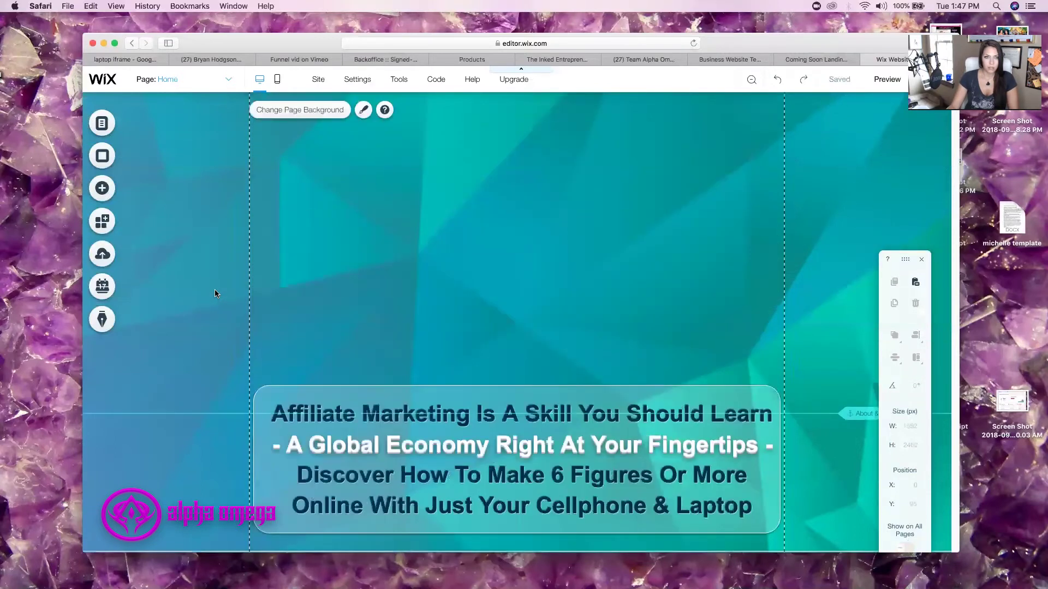
{"action": "scroll", "coordinate": [420, 299], "scroll_direction": "up", "scroll_amount": 2}
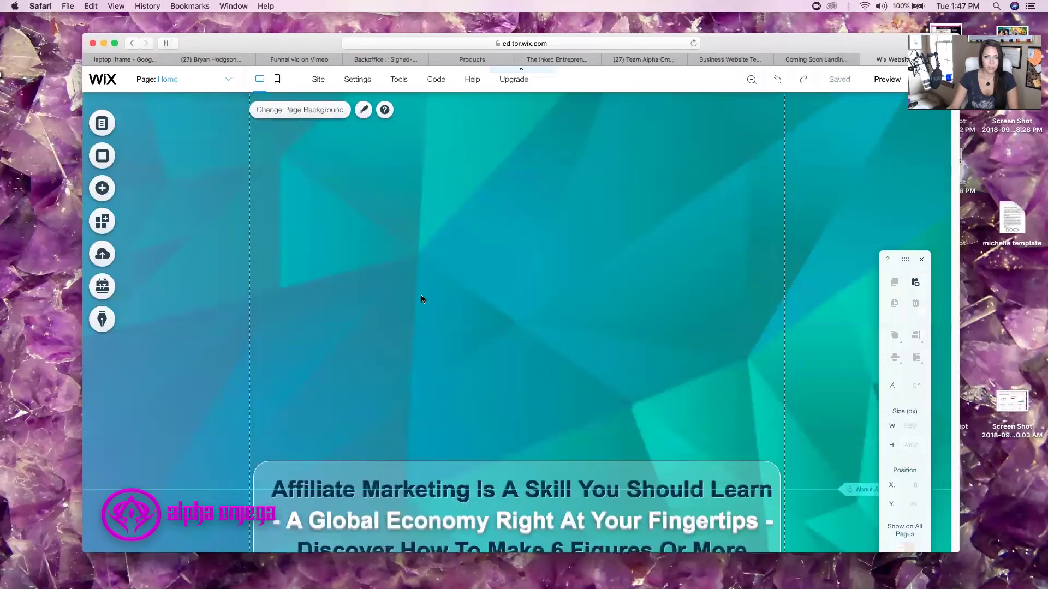
{"action": "scroll", "coordinate": [663, 382], "scroll_direction": "up", "scroll_amount": 3}
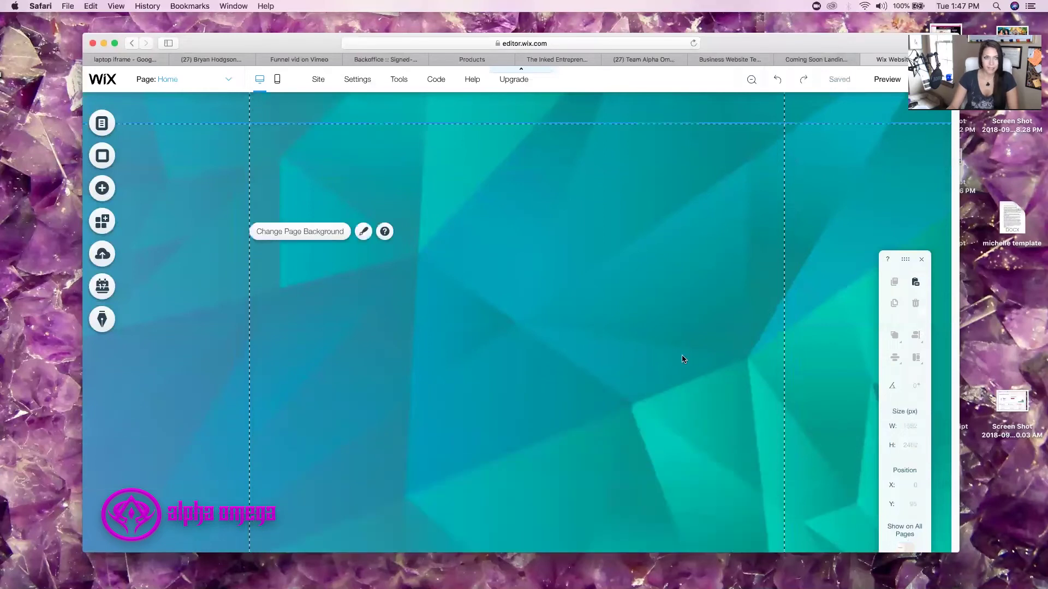
{"action": "scroll", "coordinate": [710, 371], "scroll_direction": "down", "scroll_amount": 15}
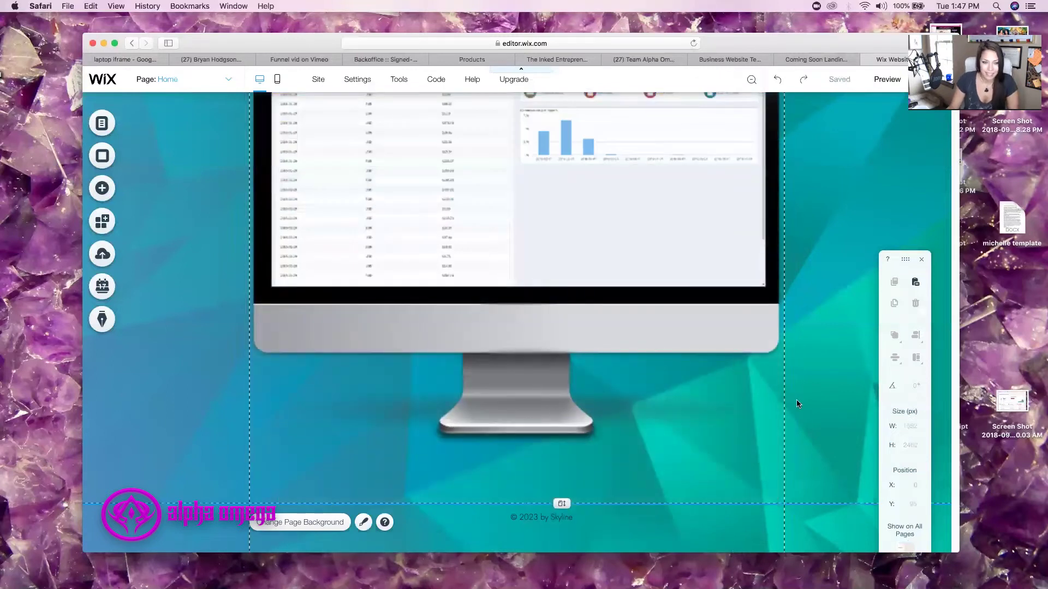
{"action": "scroll", "coordinate": [796, 296], "scroll_direction": "up", "scroll_amount": 10}
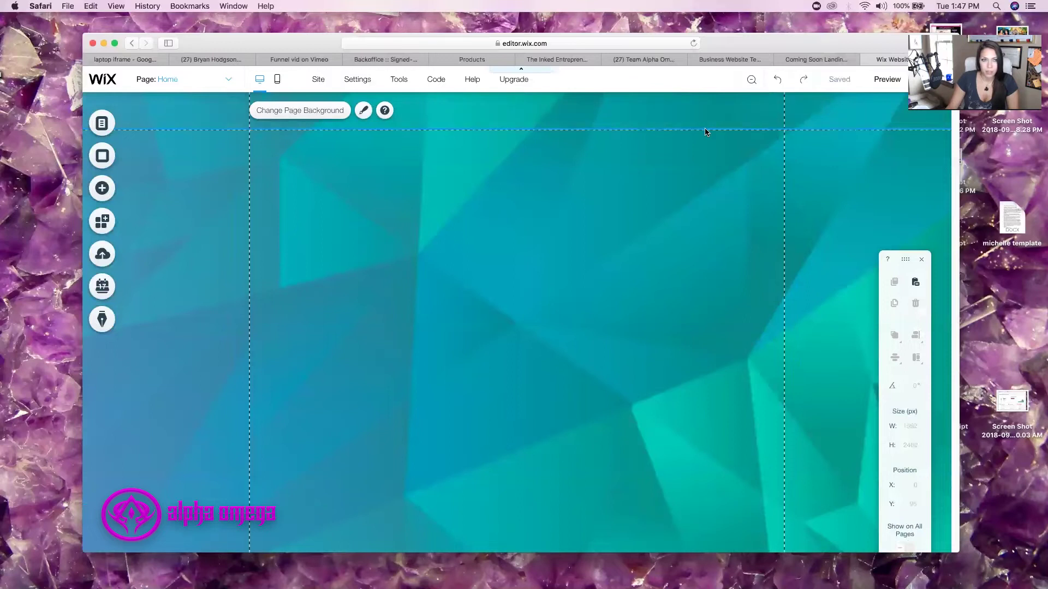
{"action": "scroll", "coordinate": [811, 394], "scroll_direction": "down", "scroll_amount": 1}
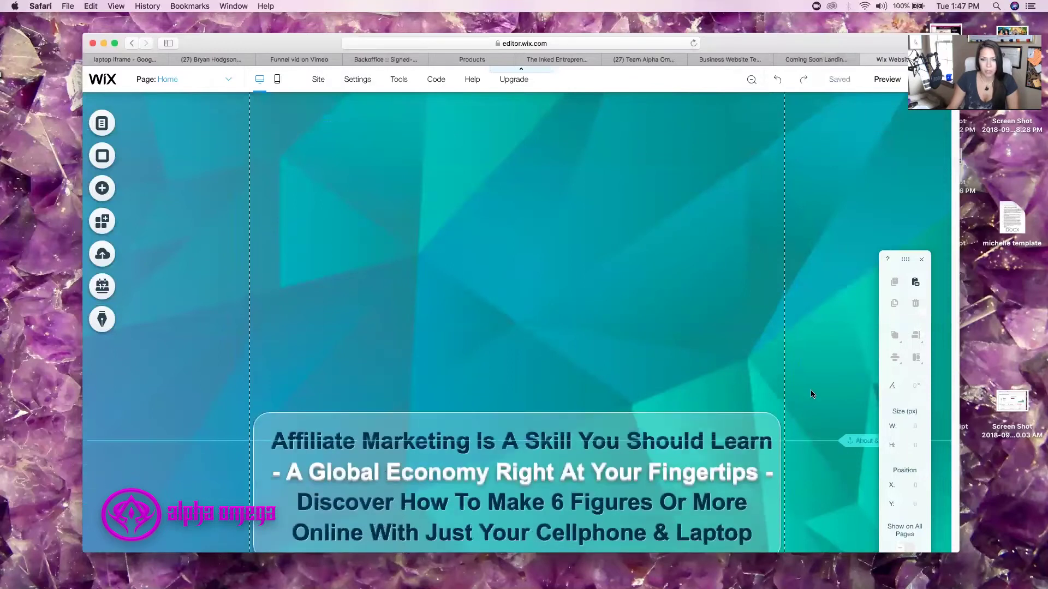
- Delete the About anchor beside the headline box
{"action": "left_click", "coordinate": [856, 443]}
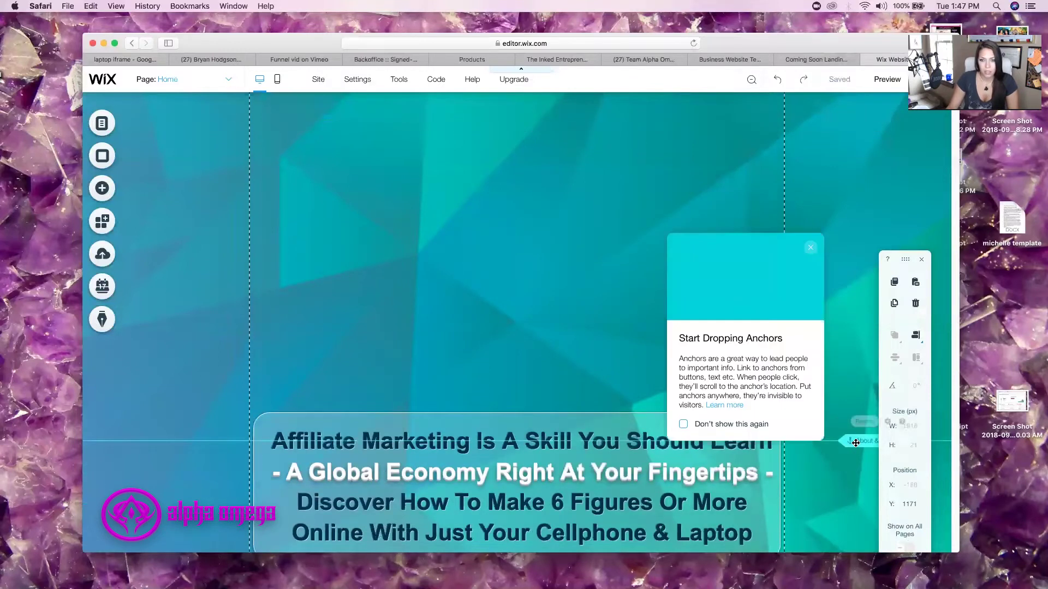
{"action": "left_click", "coordinate": [570, 394]}
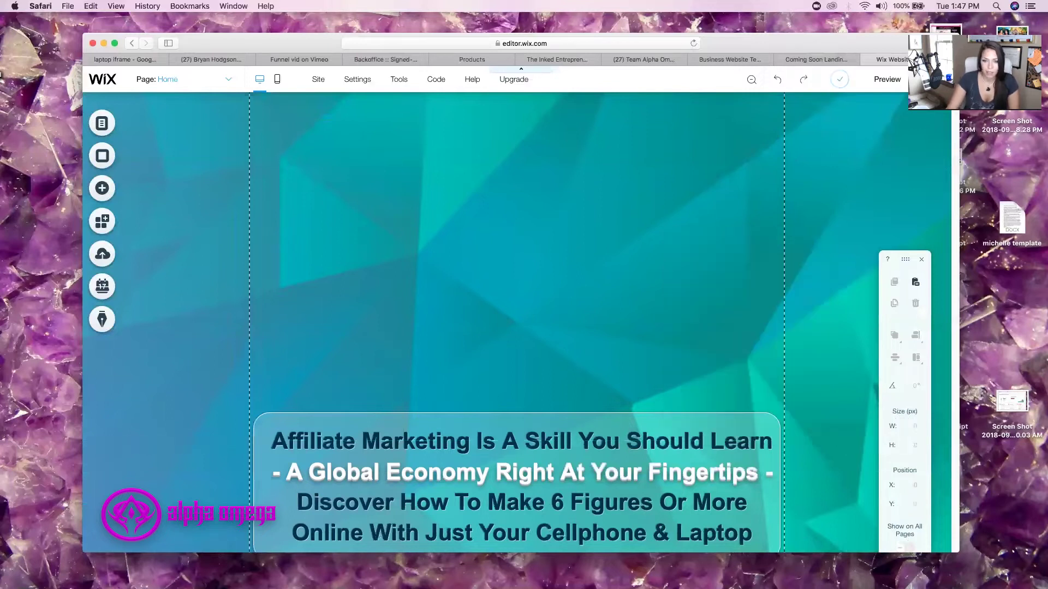
{"action": "left_click", "coordinate": [568, 389]}
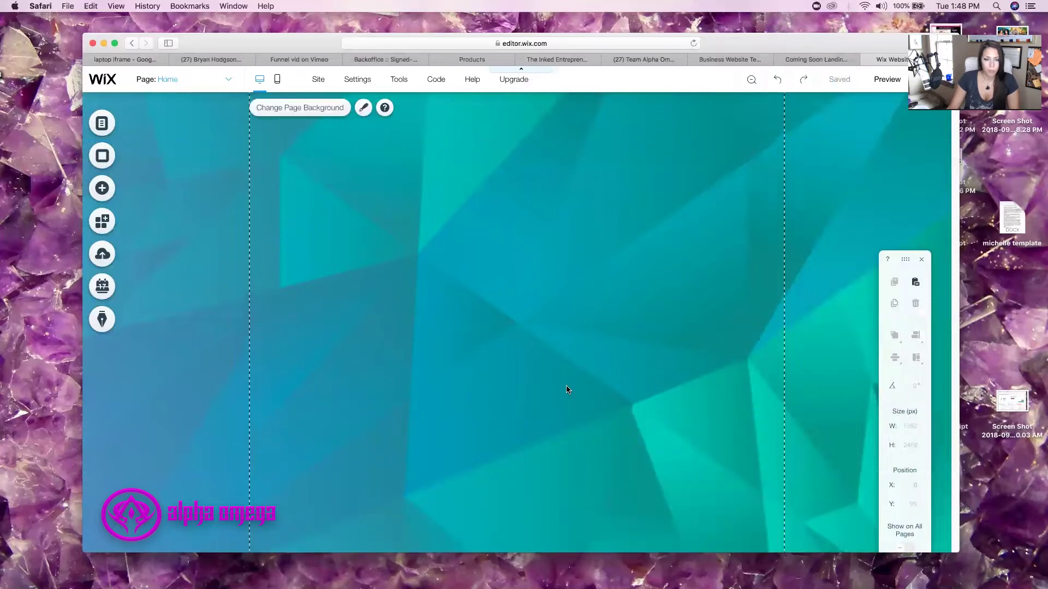
- Move the headline box with its text up to the top of the page at X 6, Y 3
{"action": "scroll", "coordinate": [567, 389], "scroll_direction": "down", "scroll_amount": 5}
{"action": "left_click_drag", "start_coordinate": [670, 361], "coordinate": [663, 6]}
{"action": "left_click_drag", "start_coordinate": [527, 56], "coordinate": [676, 101]}
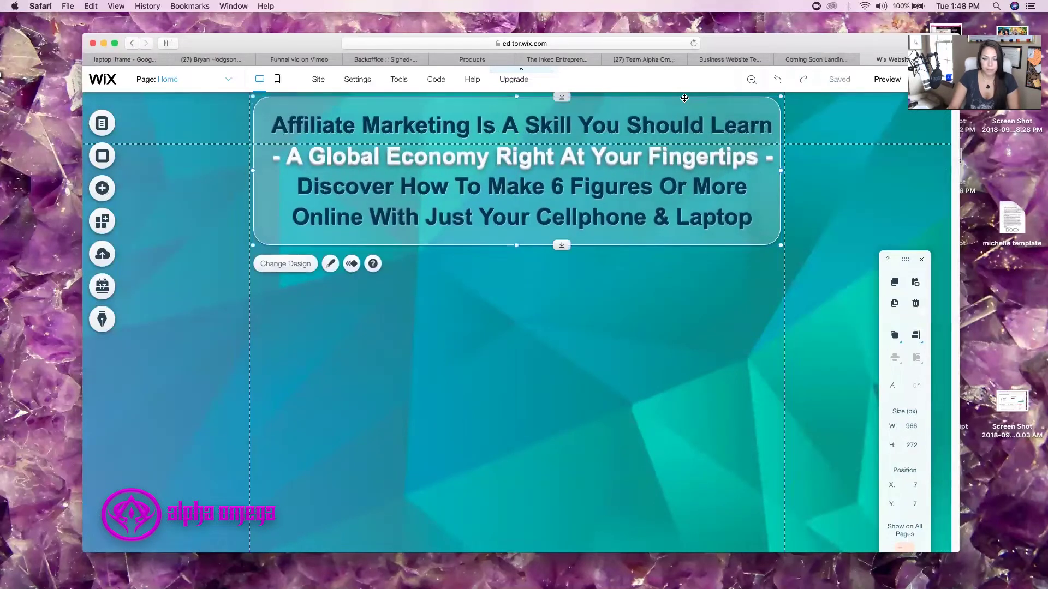
{"action": "key", "text": "Up"}
{"action": "key", "text": "Up"}
{"action": "key", "text": "Up"}
{"action": "key", "text": "Up"}
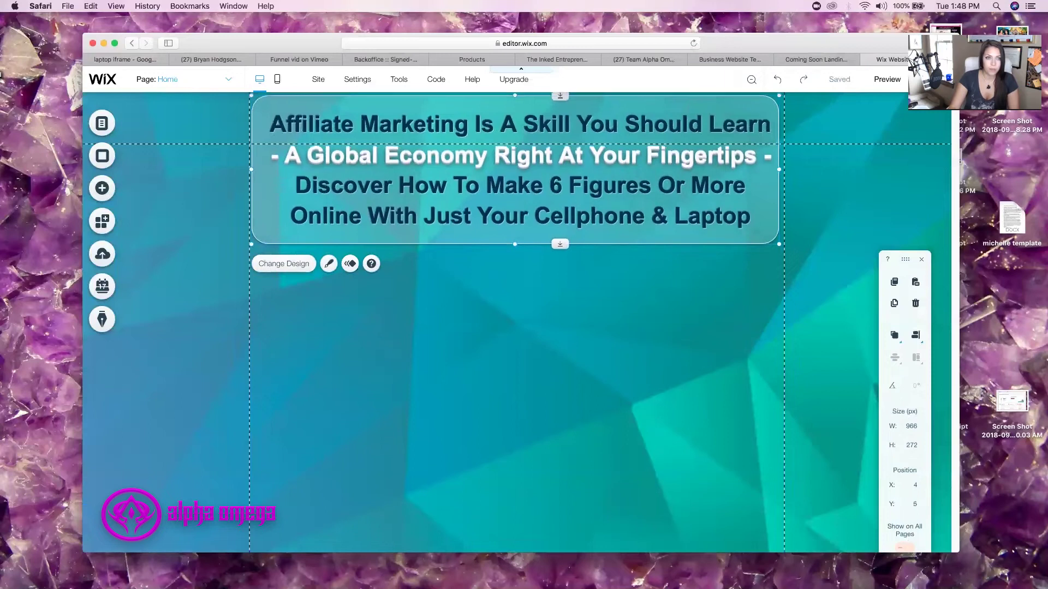
{"action": "key", "text": "Right"}
{"action": "key", "text": "Right"}
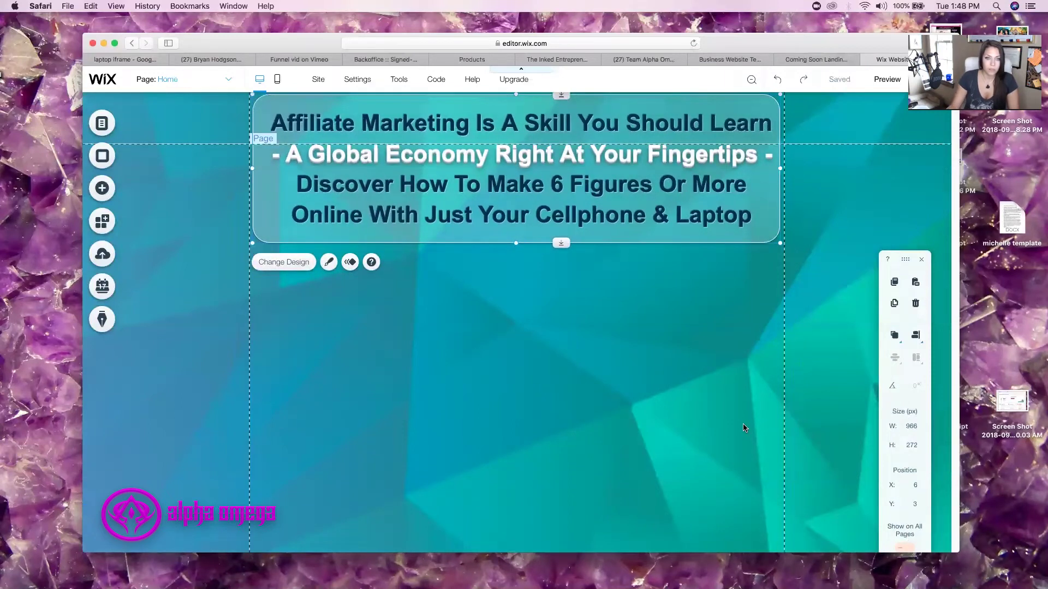
- Move the full-width translucent strip up to just below the headline box at about Y 305
{"action": "scroll", "coordinate": [742, 426], "scroll_direction": "down", "scroll_amount": 5}
{"action": "left_click", "coordinate": [762, 455]}
{"action": "left_click_drag", "start_coordinate": [762, 455], "coordinate": [691, 276]}
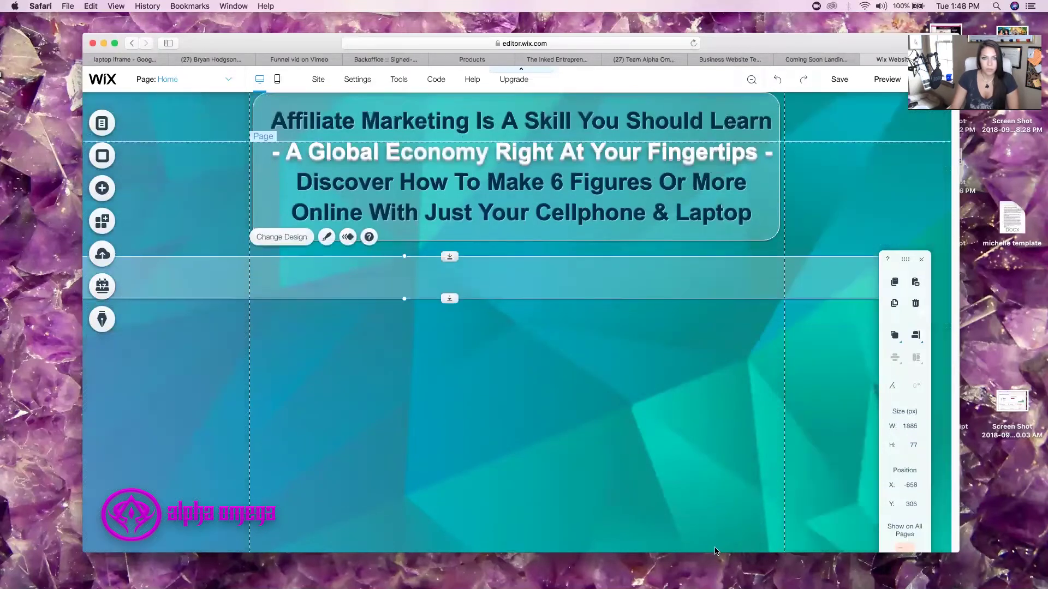
- Move the "At Your Watch The Video Below NOW ! !" text up onto the strip at about X 75, Y 259
{"action": "scroll", "coordinate": [710, 491], "scroll_direction": "down", "scroll_amount": 5}
{"action": "scroll", "coordinate": [711, 551], "scroll_direction": "up", "scroll_amount": 5}
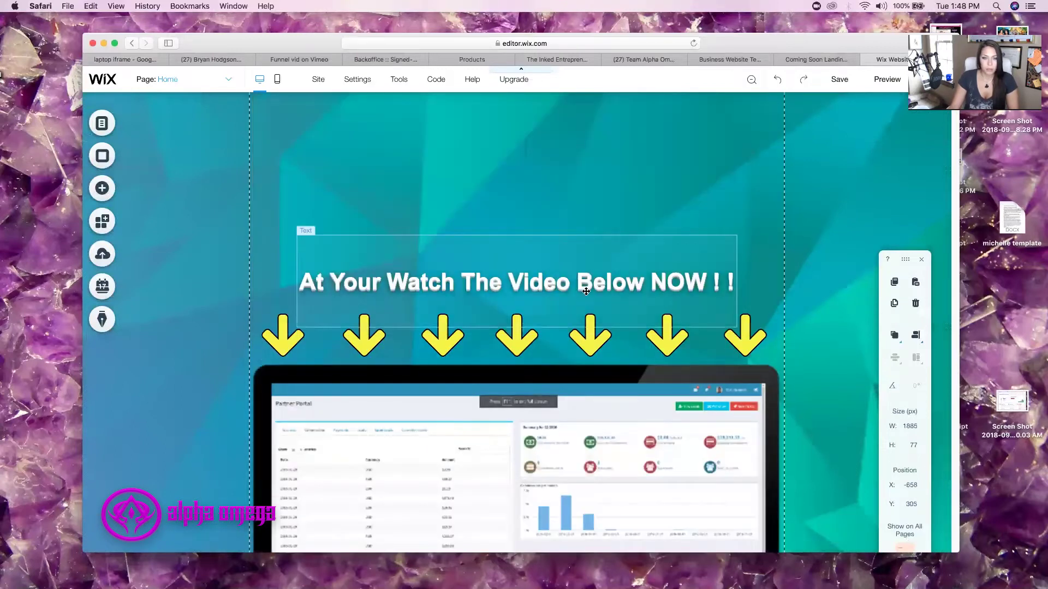
{"action": "left_click_drag", "start_coordinate": [586, 251], "coordinate": [578, 288]}
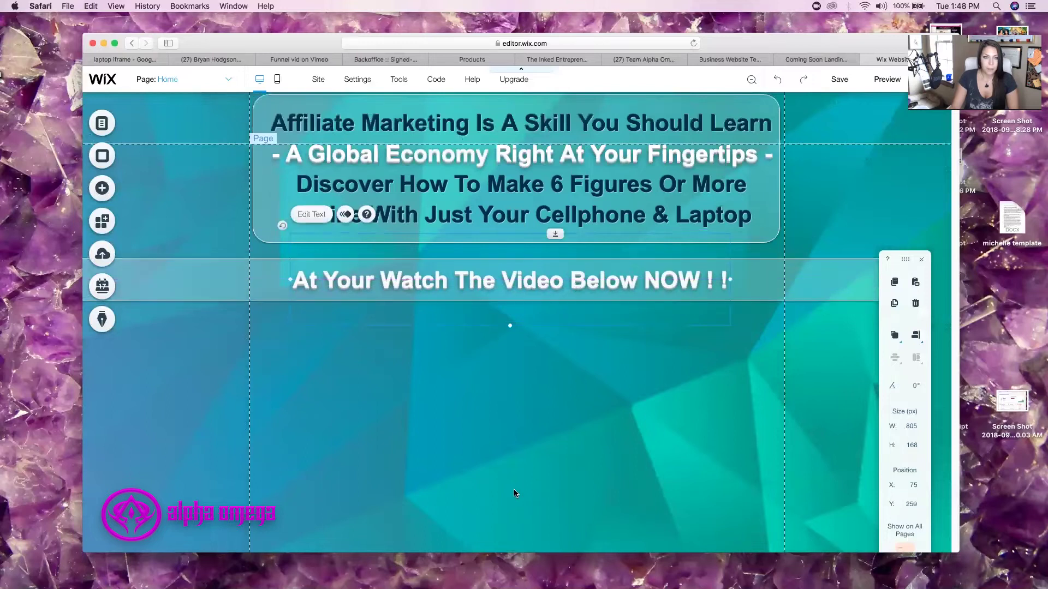
- Select the seven arrows together with the computer-screen image and move them up directly below the strip at about X -10, Y 397
{"action": "scroll", "coordinate": [515, 491], "scroll_direction": "down", "scroll_amount": 5}
{"action": "scroll", "coordinate": [516, 489], "scroll_direction": "down", "scroll_amount": 2}
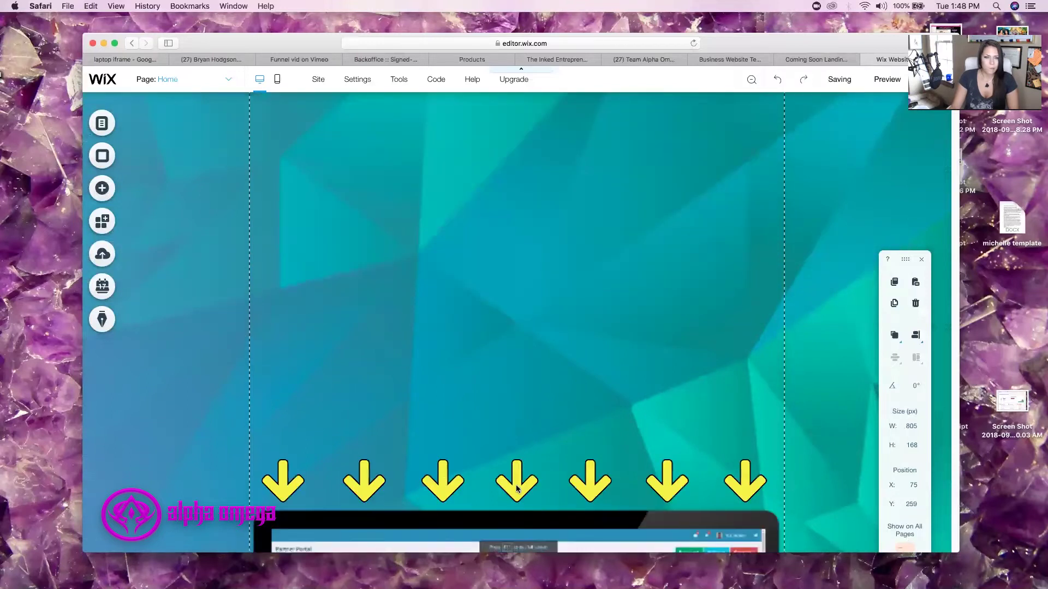
{"action": "left_click_drag", "start_coordinate": [768, 459], "coordinate": [451, 458]}
{"action": "left_click_drag", "start_coordinate": [362, 466], "coordinate": [287, 487]}
{"action": "left_click_drag", "start_coordinate": [279, 369], "coordinate": [288, 324]}
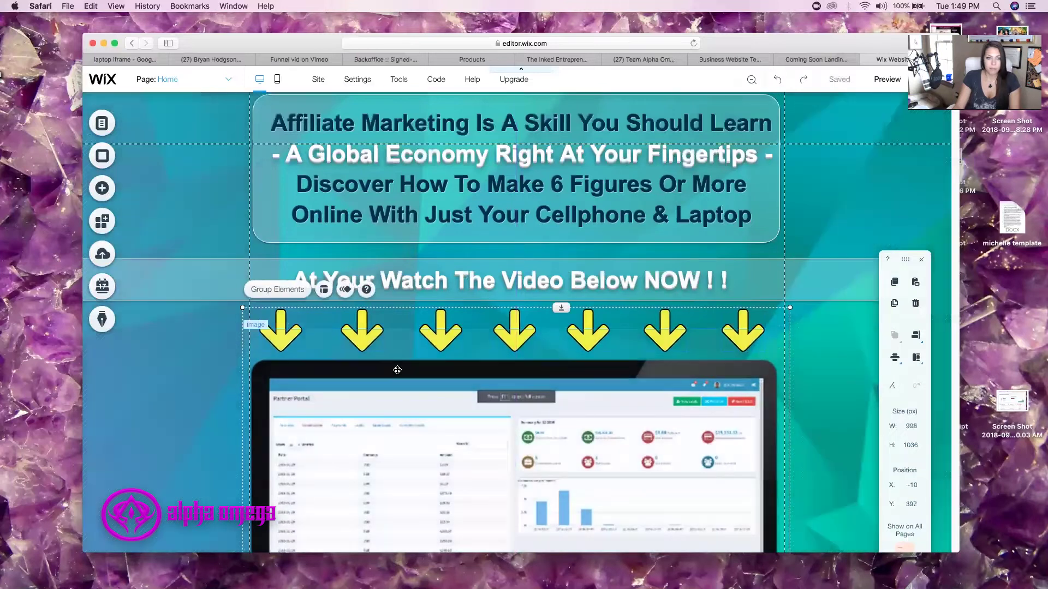
- Shorten the page by raising its bottom edge closer to the base of the computer-screen image
{"action": "scroll", "coordinate": [397, 370], "scroll_direction": "down", "scroll_amount": 6}
{"action": "scroll", "coordinate": [397, 371], "scroll_direction": "down", "scroll_amount": 5}
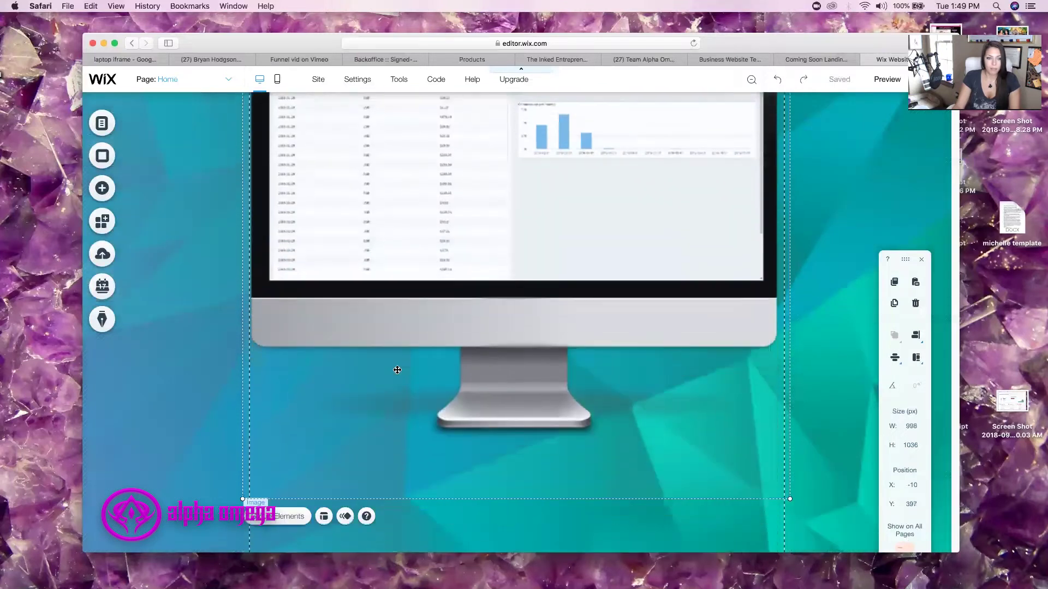
{"action": "left_click", "coordinate": [442, 413]}
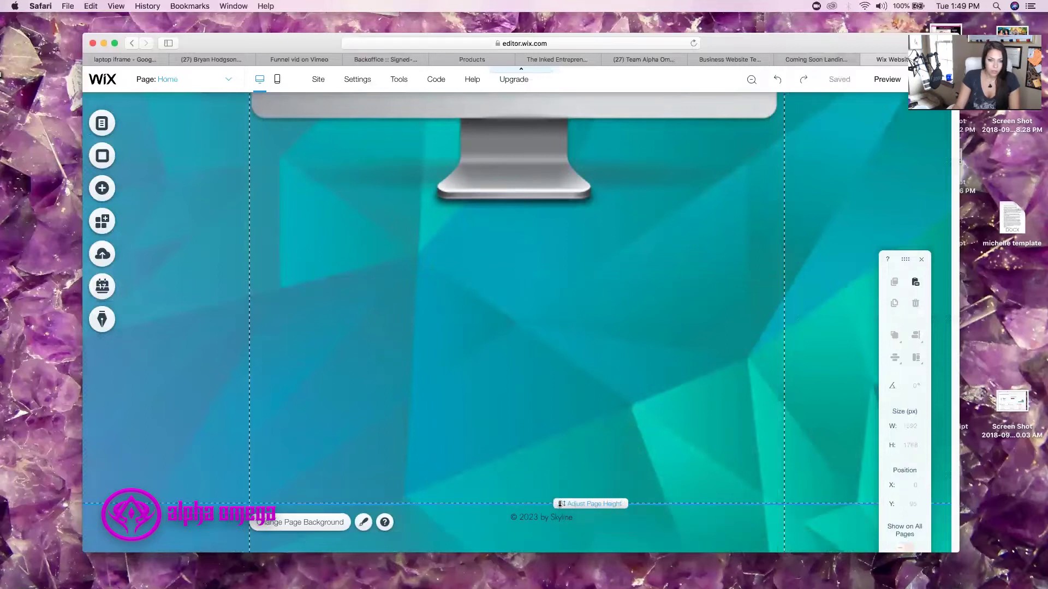
{"action": "scroll", "coordinate": [565, 419], "scroll_direction": "up", "scroll_amount": 2}
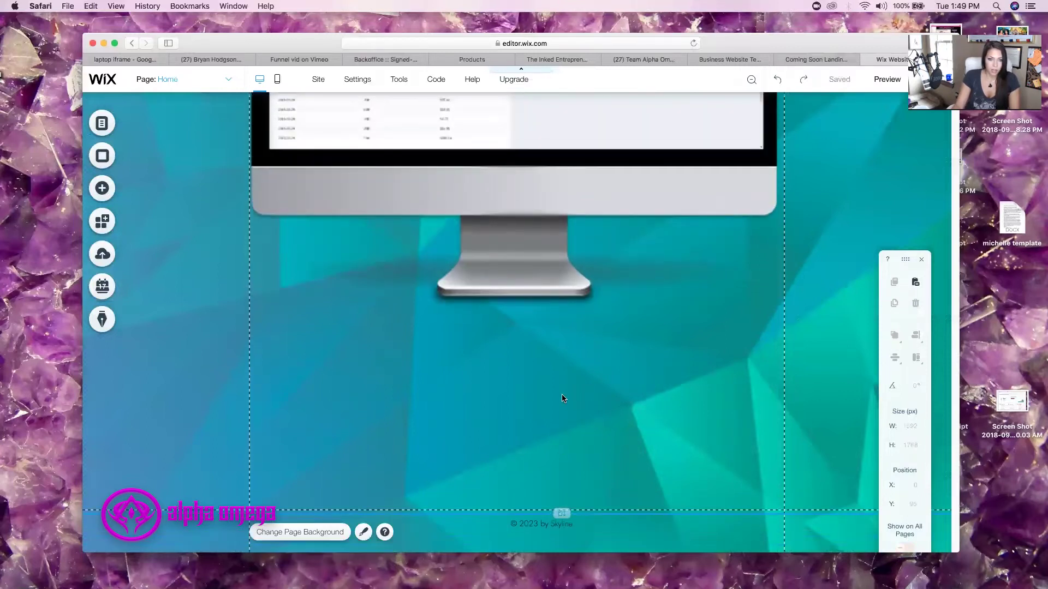
{"action": "scroll", "coordinate": [564, 415], "scroll_direction": "up", "scroll_amount": 1}
{"action": "left_click_drag", "start_coordinate": [559, 505], "coordinate": [559, 435]}
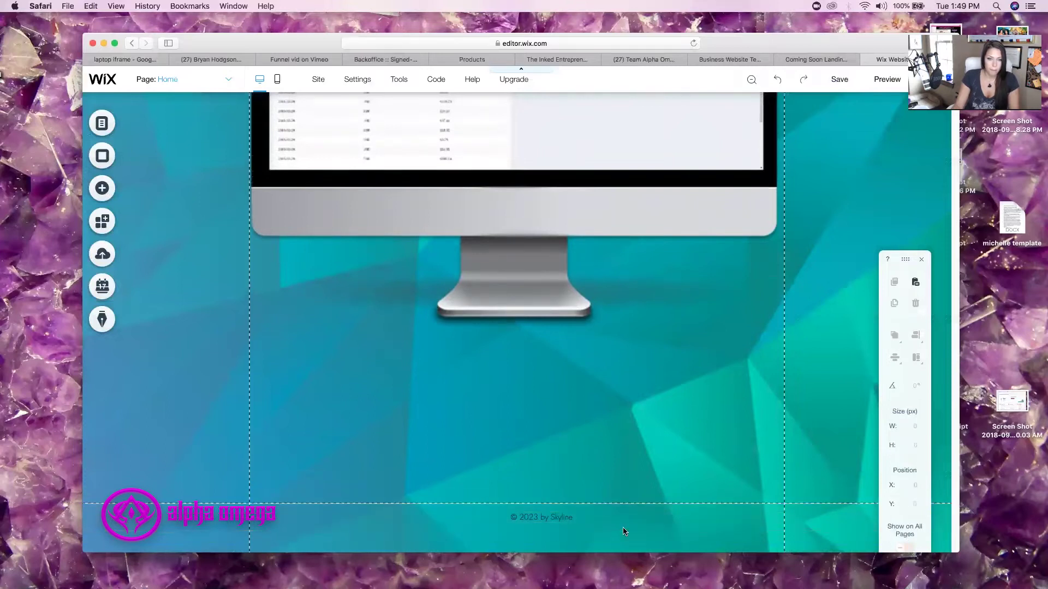
{"action": "left_click", "coordinate": [562, 518]}
{"action": "left_click_drag", "start_coordinate": [557, 501], "coordinate": [643, 437]}
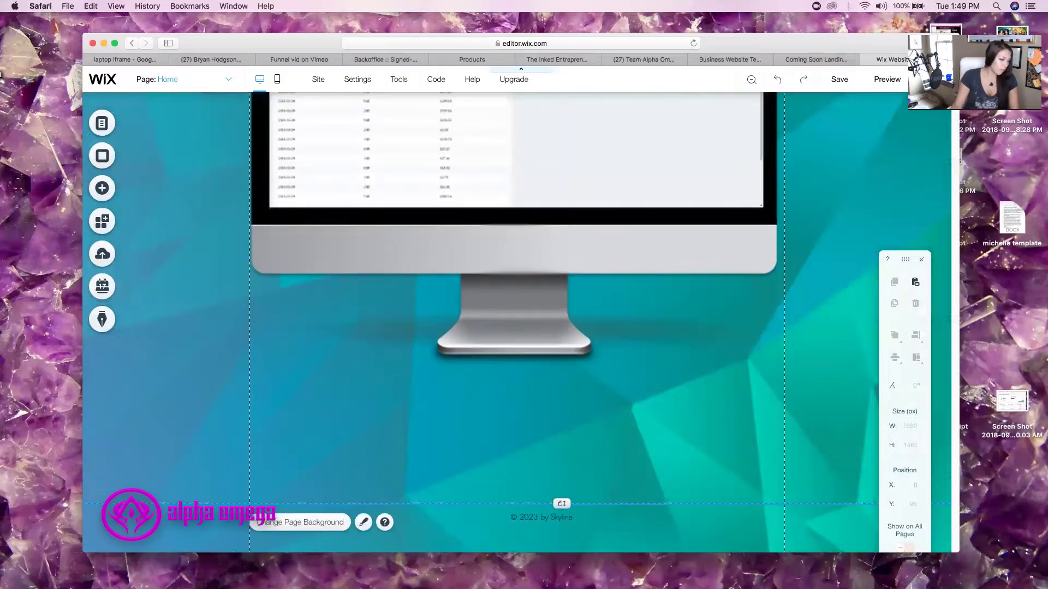
- Dismiss the saving error and add a single Vimeo video player onto the computer-screen image at about X 254, Y 544
{"action": "scroll", "coordinate": [401, 213], "scroll_direction": "up", "scroll_amount": 10}
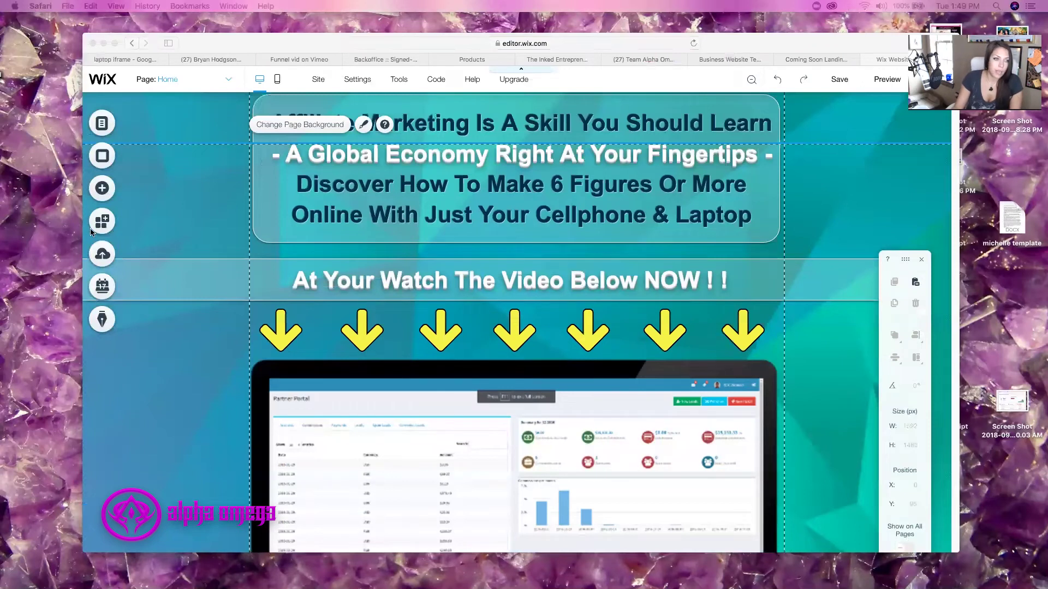
{"action": "left_click", "coordinate": [101, 193]}
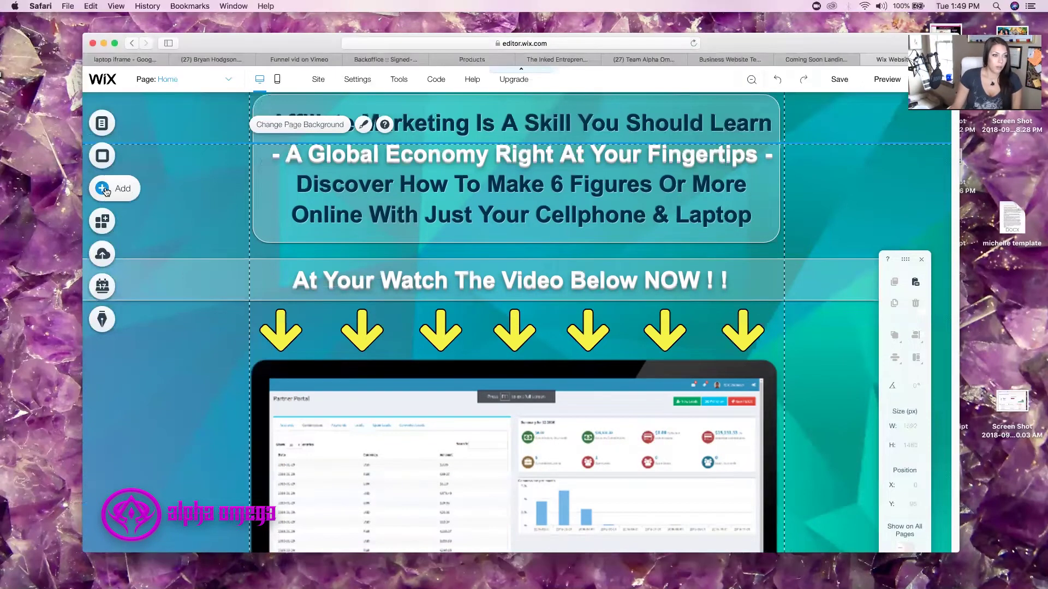
{"action": "left_click", "coordinate": [105, 191]}
{"action": "mouse_move", "coordinate": [143, 197]}
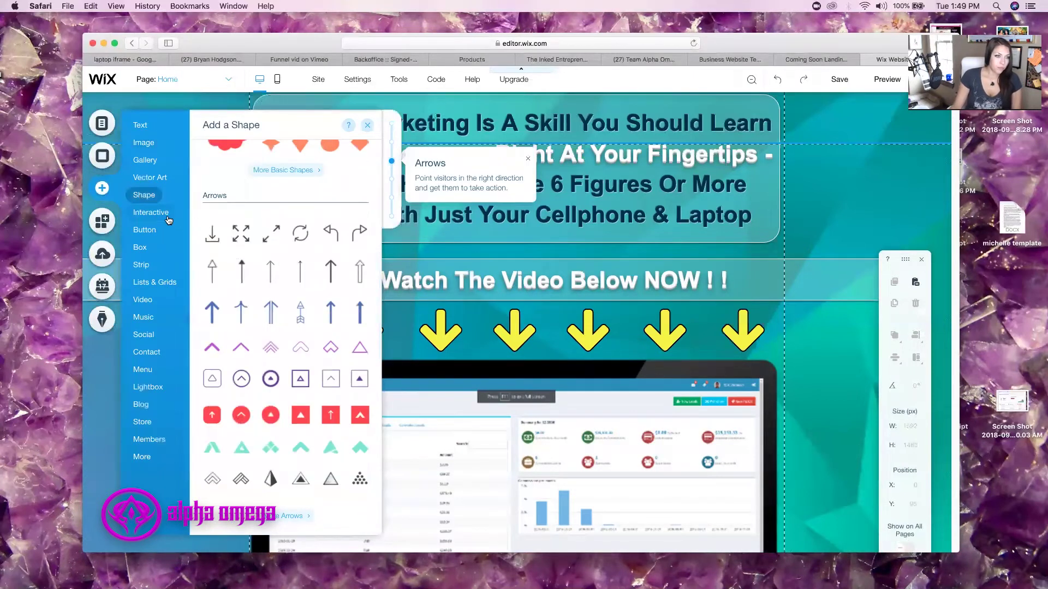
{"action": "mouse_move", "coordinate": [166, 218]}
{"action": "mouse_move", "coordinate": [152, 305]}
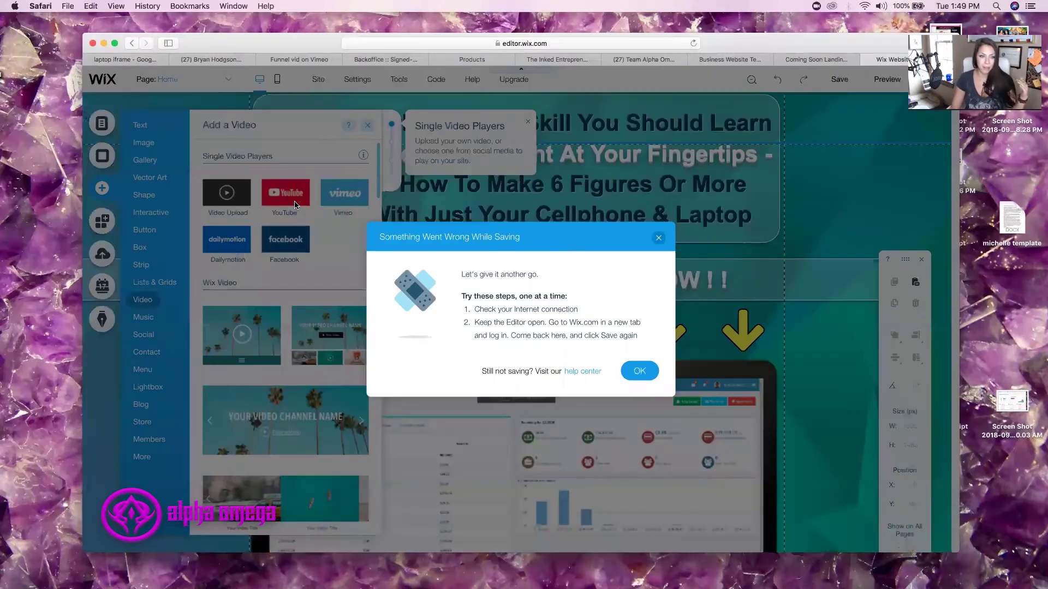
{"action": "left_click", "coordinate": [640, 372]}
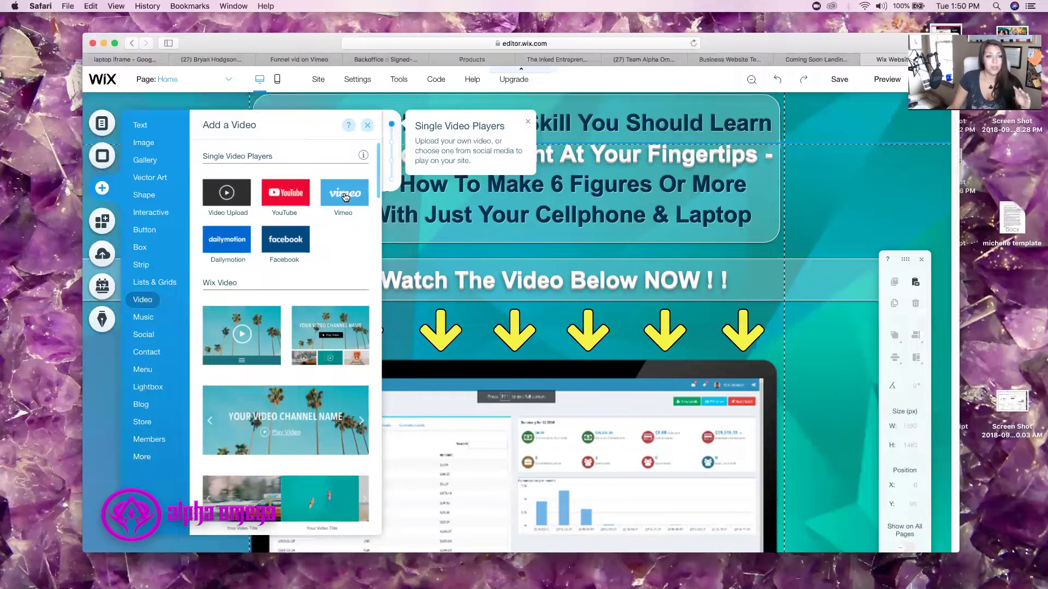
{"action": "left_click_drag", "start_coordinate": [345, 196], "coordinate": [526, 460]}
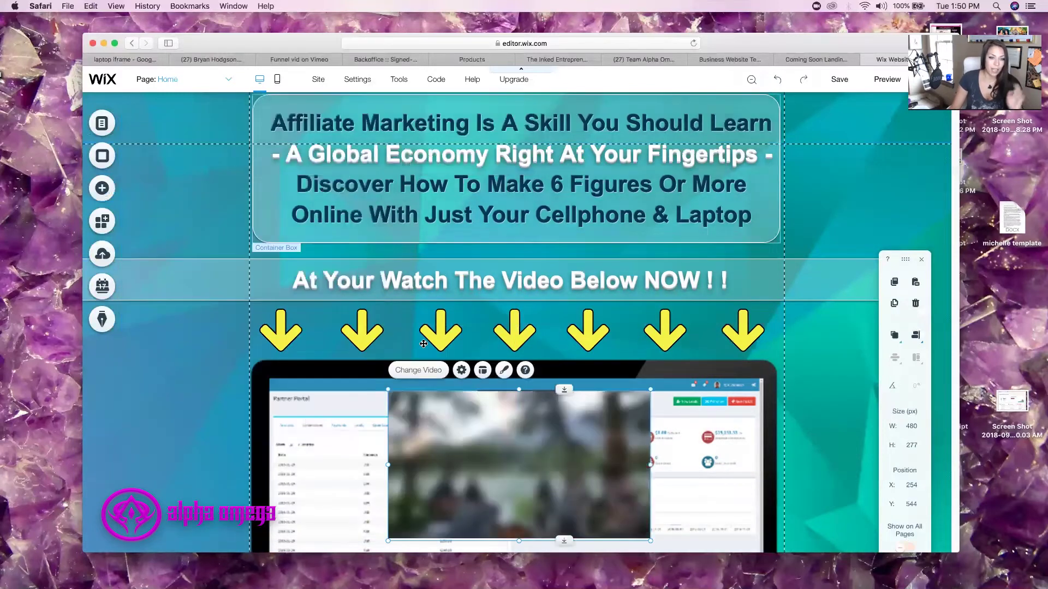
- Enlarge the Vimeo player to about 919 by 412 px at X 50, Y 623, aligning its lower edge with the screen's bottom bezel
{"action": "scroll", "coordinate": [492, 327], "scroll_direction": "down", "scroll_amount": 10}
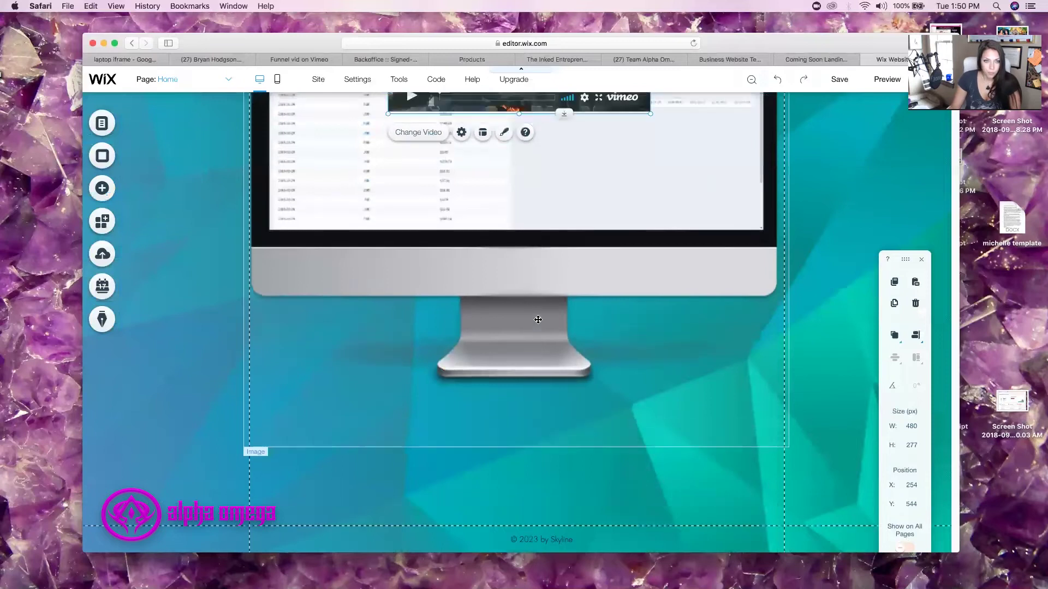
{"action": "scroll", "coordinate": [538, 320], "scroll_direction": "up", "scroll_amount": 2}
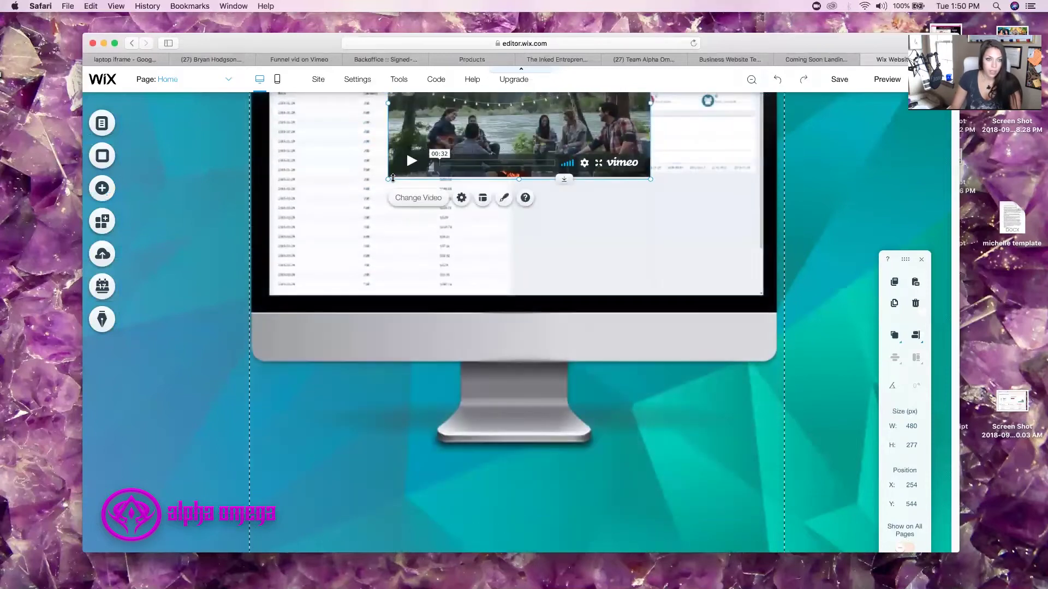
{"action": "left_click_drag", "start_coordinate": [374, 190], "coordinate": [271, 273]}
{"action": "left_click_drag", "start_coordinate": [446, 196], "coordinate": [501, 240]}
{"action": "left_click_drag", "start_coordinate": [320, 293], "coordinate": [277, 304]}
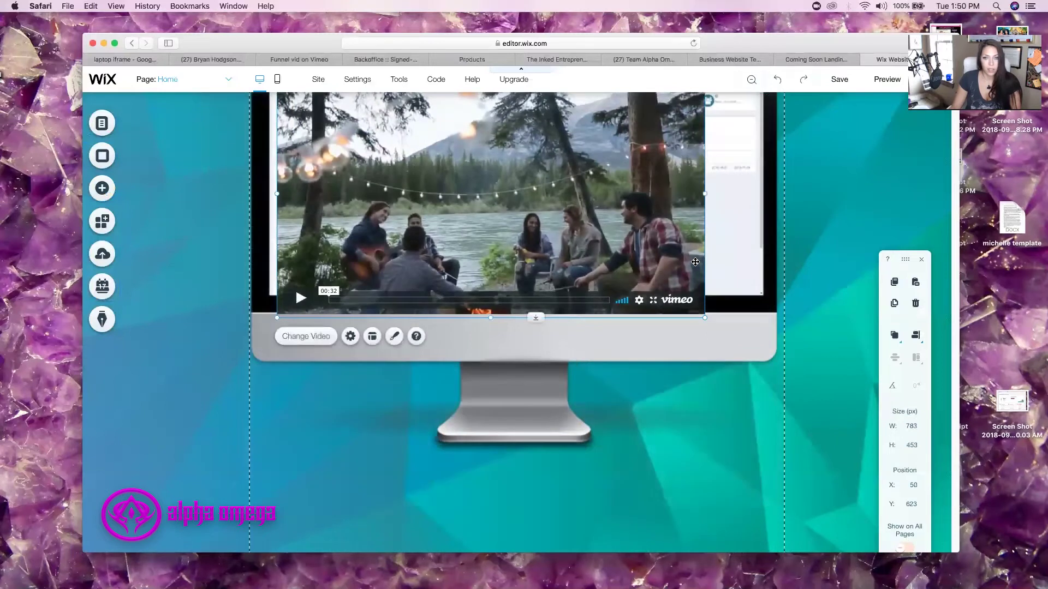
{"action": "left_click_drag", "start_coordinate": [704, 205], "coordinate": [779, 200]}
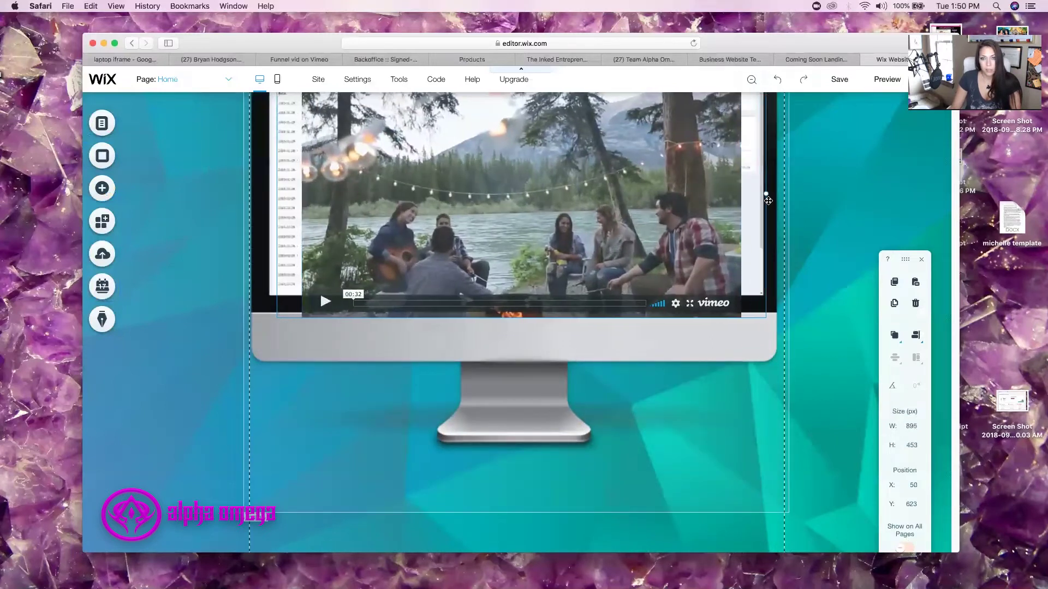
{"action": "left_click_drag", "start_coordinate": [527, 318], "coordinate": [527, 297]}
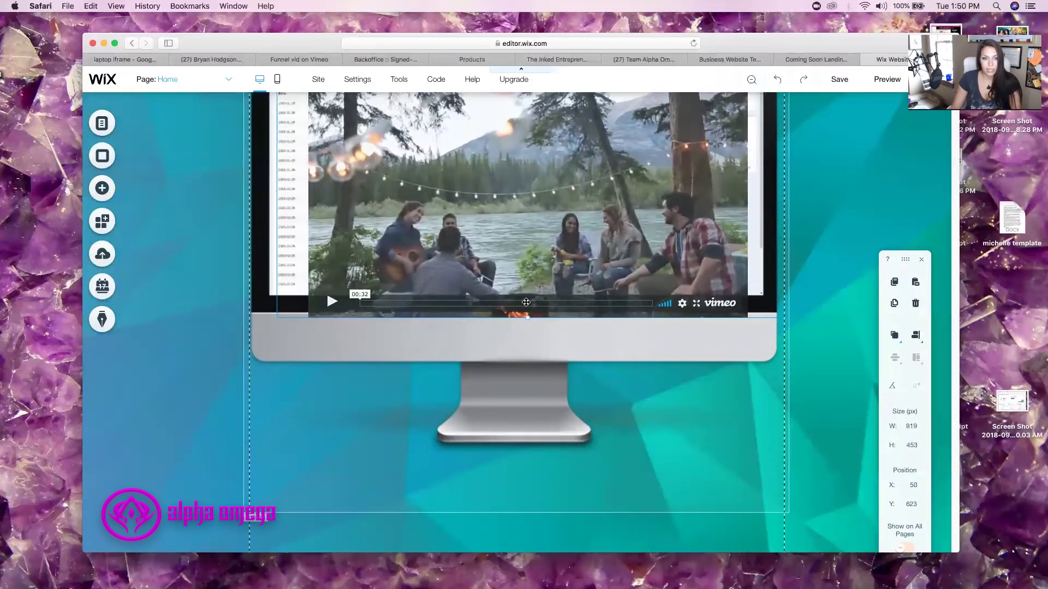
- Extend the video's upper edge to a height of about 510 px and move it to about X 30, Y 525 inside the bezel
{"action": "scroll", "coordinate": [551, 312], "scroll_direction": "up", "scroll_amount": 5}
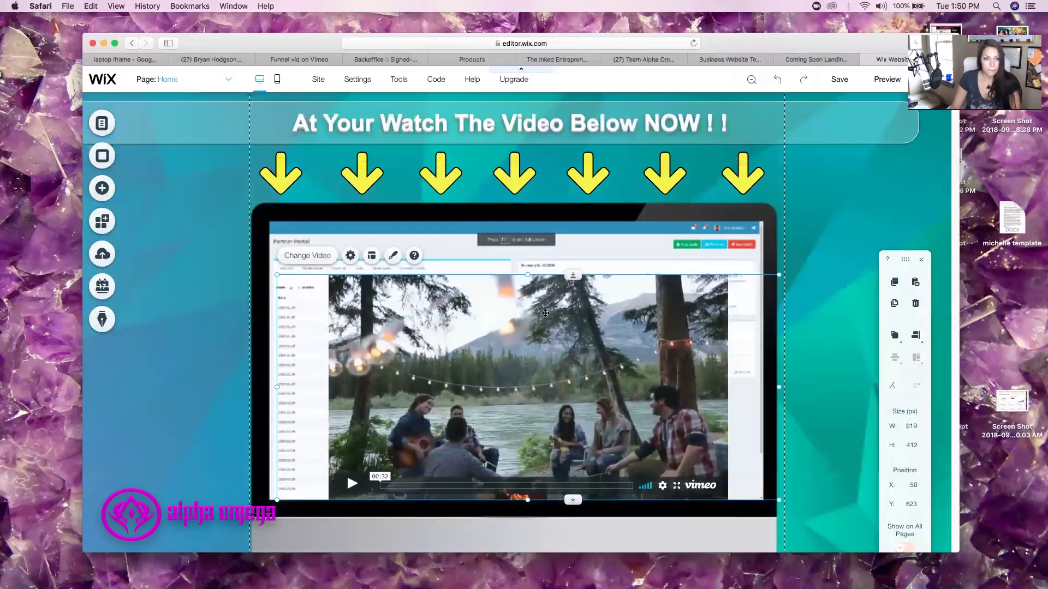
{"action": "left_click_drag", "start_coordinate": [526, 275], "coordinate": [517, 218]}
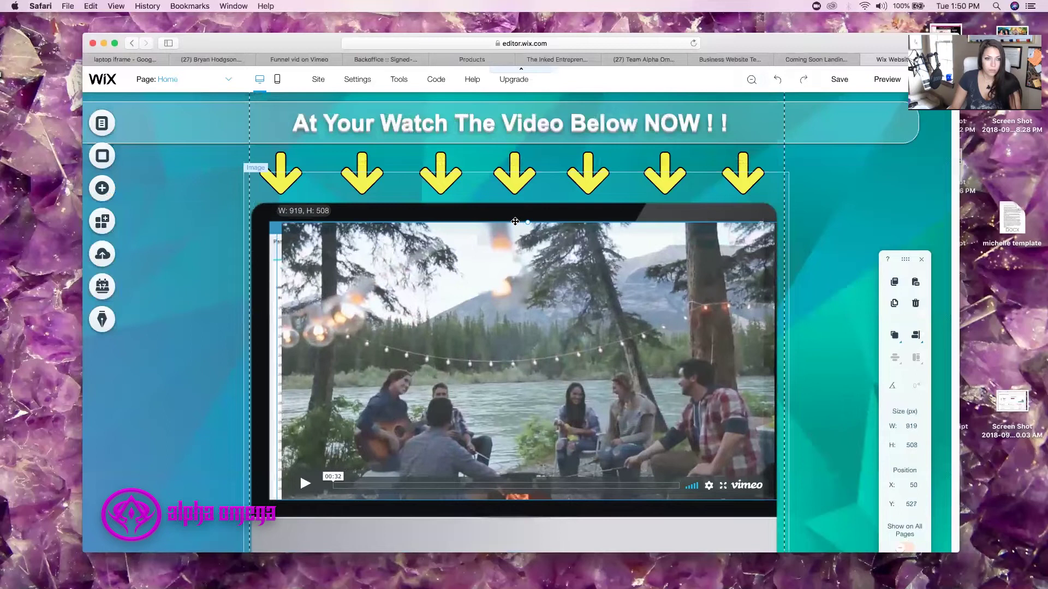
{"action": "left_click_drag", "start_coordinate": [570, 309], "coordinate": [560, 313]}
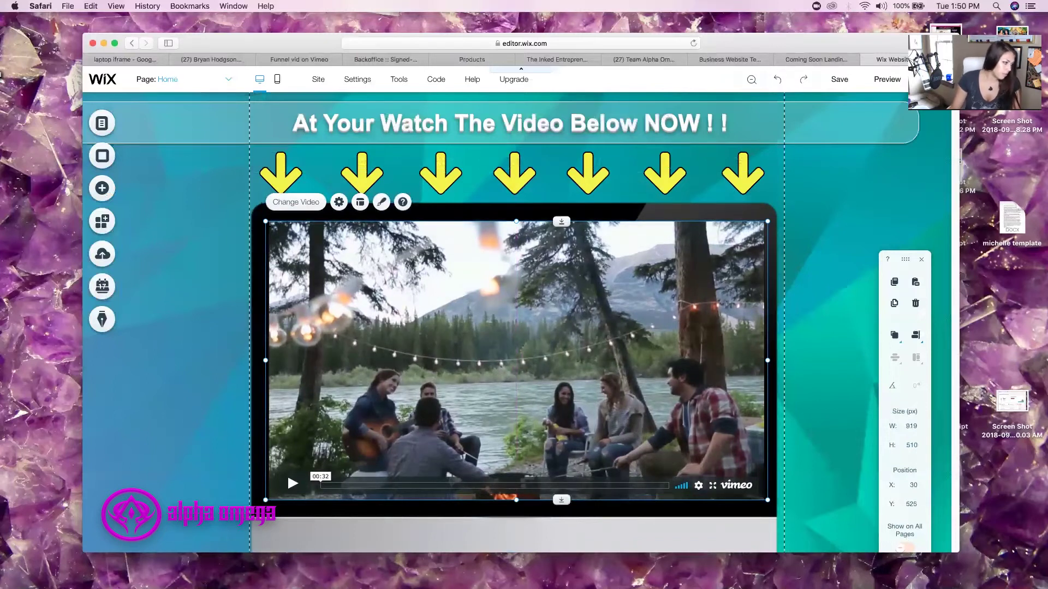
- Examine how the video fits the computer screen on the alphaomegamarketing.net reference page, then return to the Wix editor
{"action": "left_click_drag", "start_coordinate": [0, 16], "coordinate": [200, 26]}
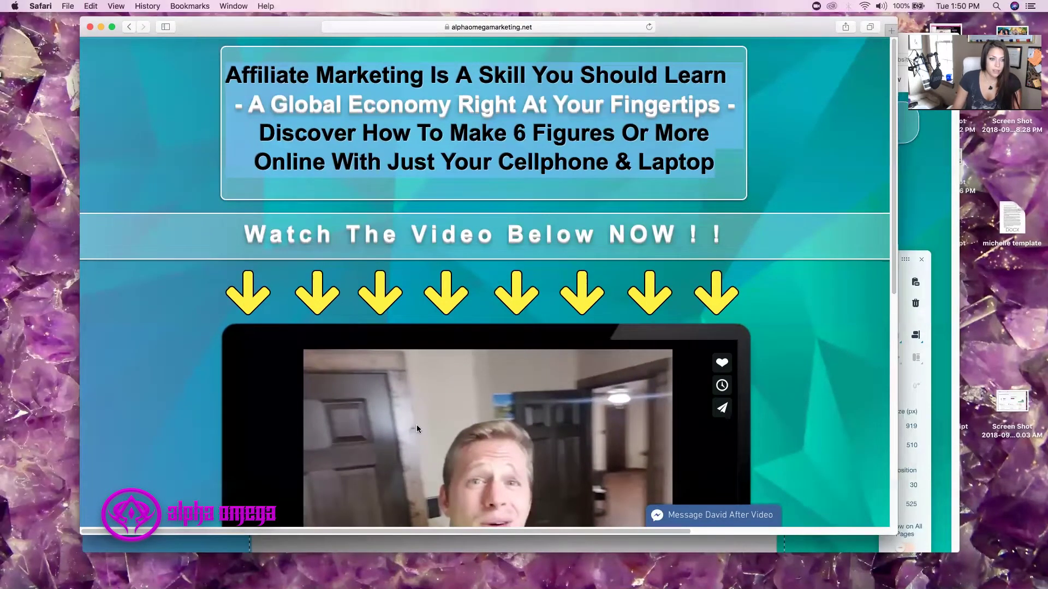
{"action": "scroll", "coordinate": [388, 405], "scroll_direction": "down", "scroll_amount": 3}
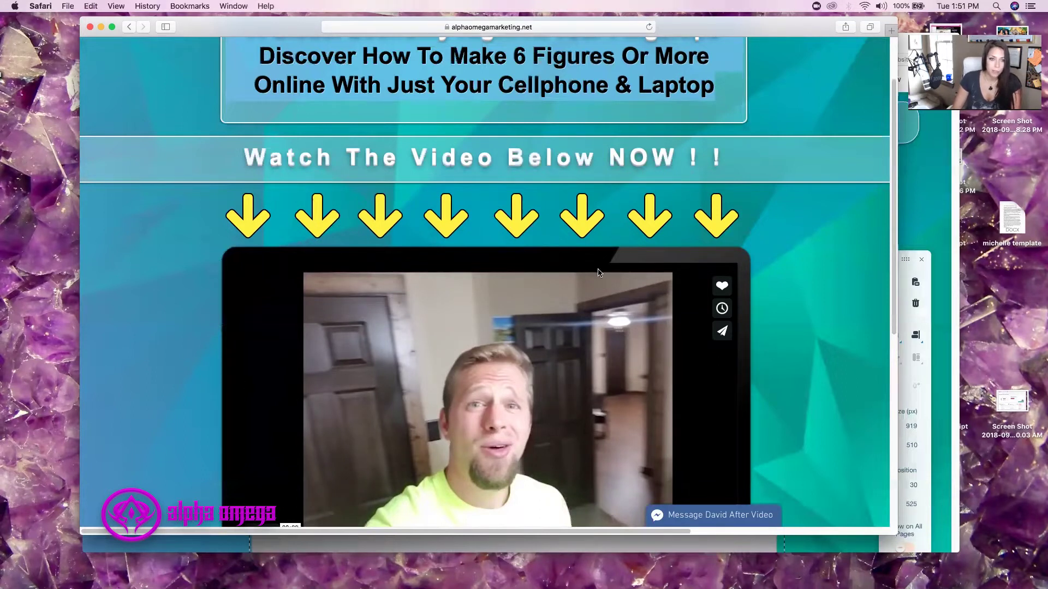
{"action": "left_click_drag", "start_coordinate": [793, 30], "coordinate": [0, 314]}
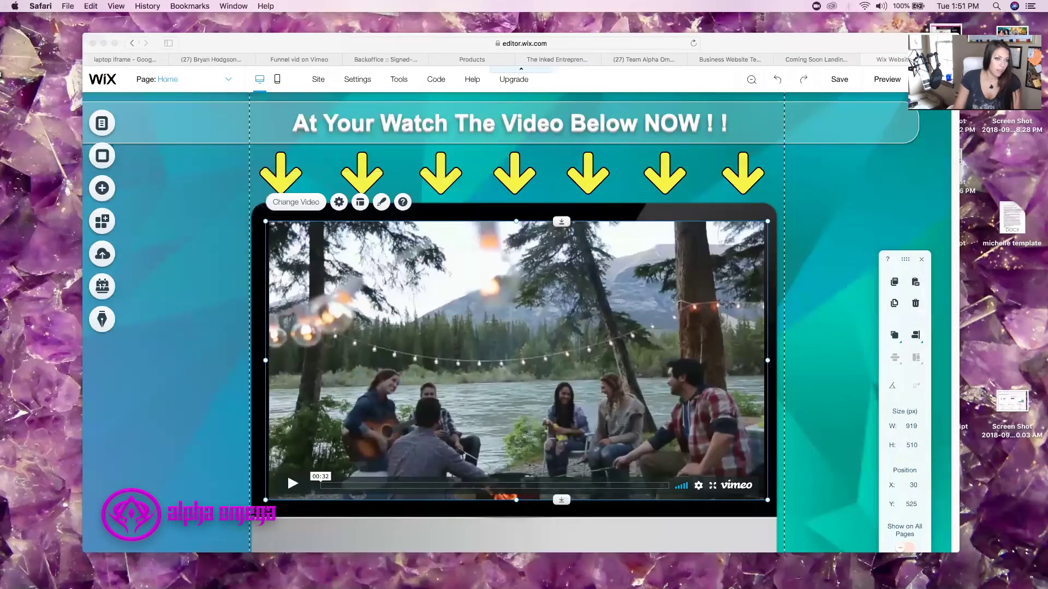
- Fine-tune the video's side edges to a width of about 917 px at X 27
{"action": "left_click", "coordinate": [768, 363]}
{"action": "left_click_drag", "start_coordinate": [769, 363], "coordinate": [769, 363]}
{"action": "left_click_drag", "start_coordinate": [265, 365], "coordinate": [263, 365]}
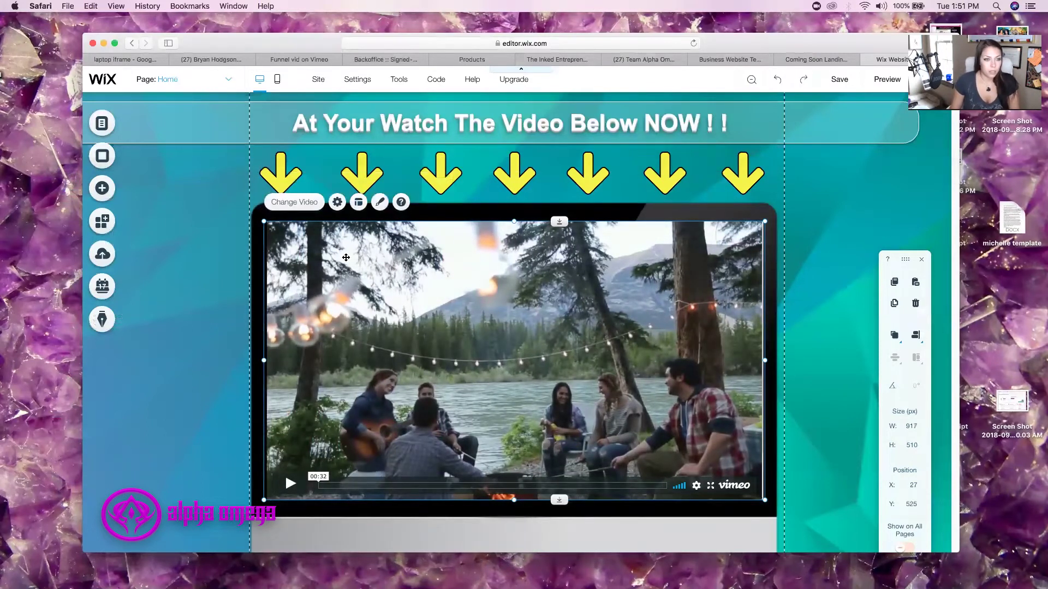
- Give the video the preset frame with a 4 px solid black border and review its border and shadow settings
{"action": "left_click", "coordinate": [359, 202]}
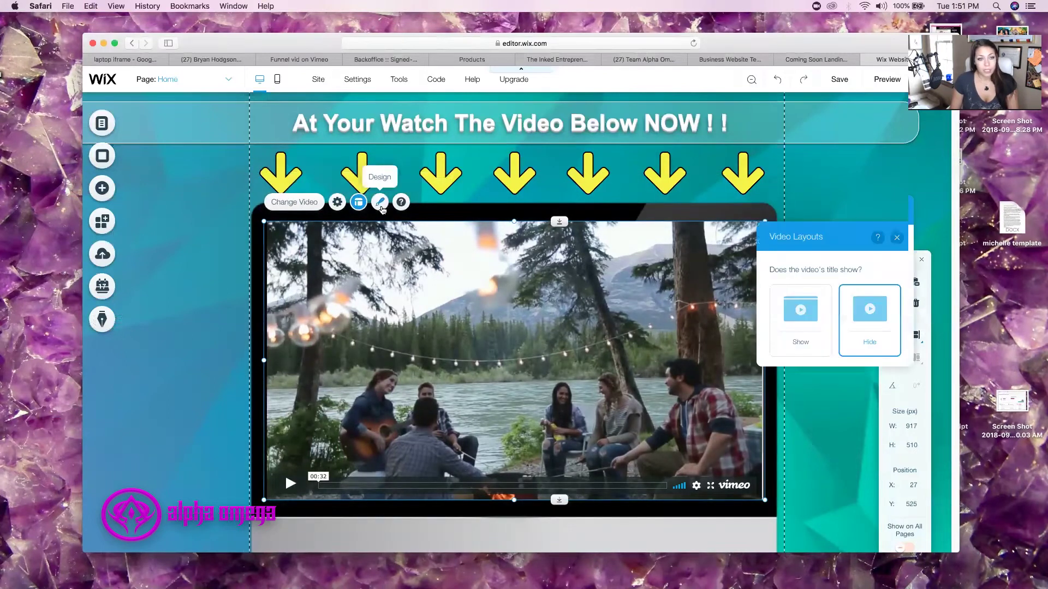
{"action": "left_click", "coordinate": [381, 203]}
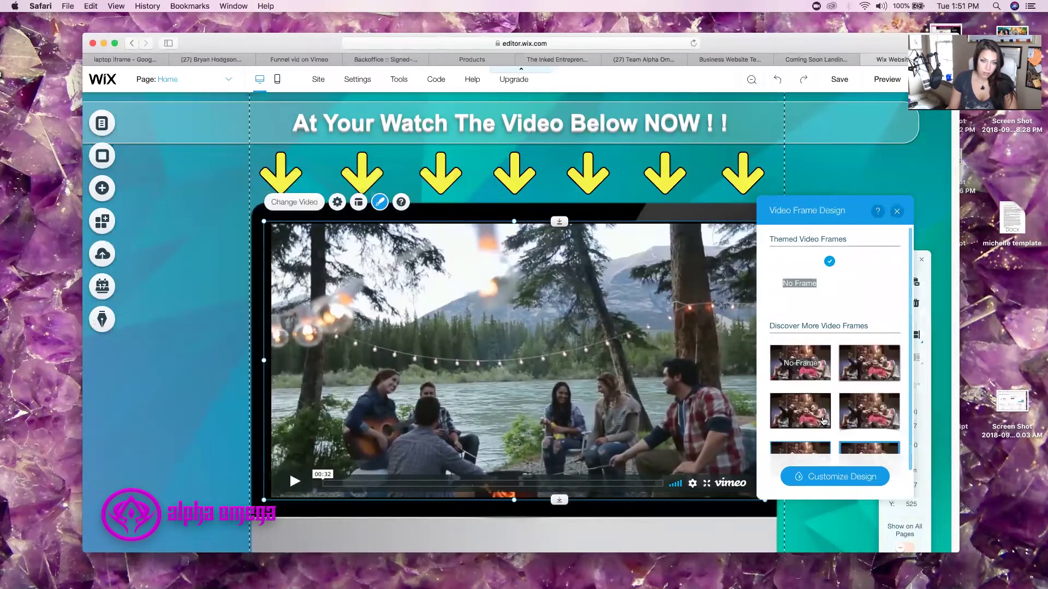
{"action": "left_click", "coordinate": [808, 419]}
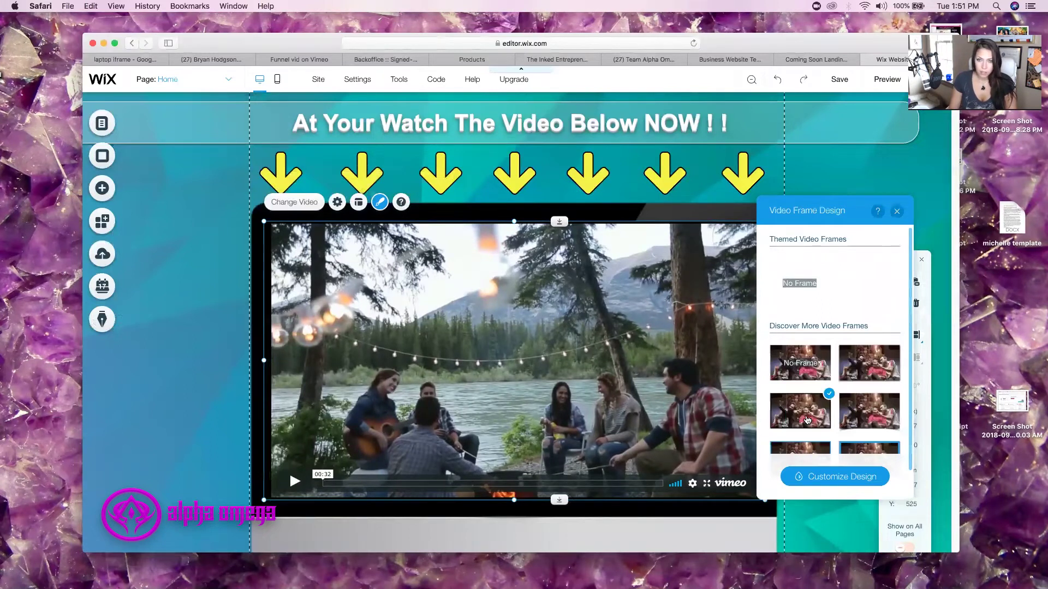
{"action": "left_click", "coordinate": [825, 479]}
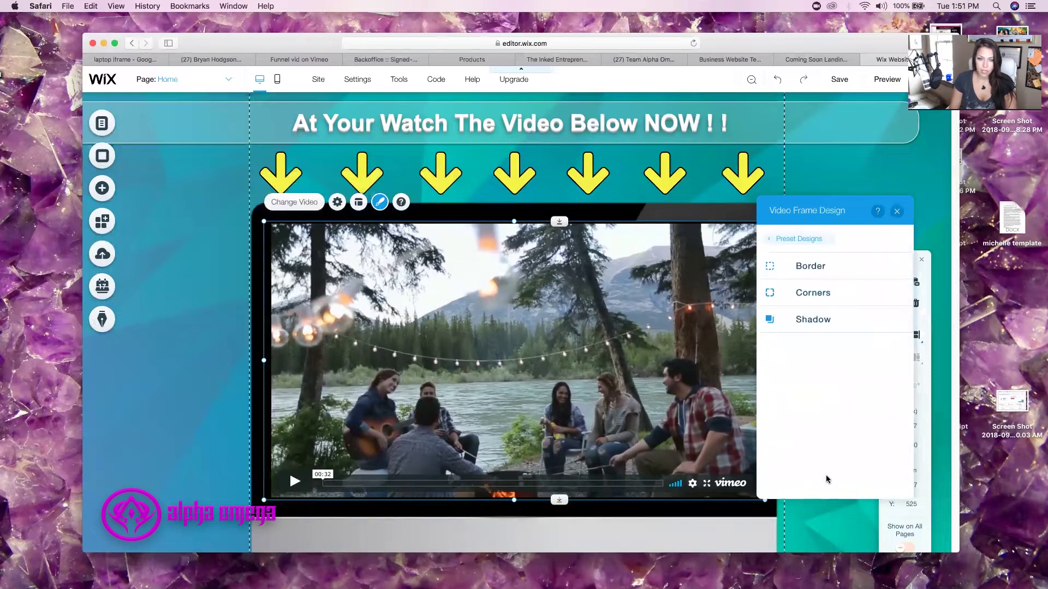
{"action": "left_click", "coordinate": [803, 267]}
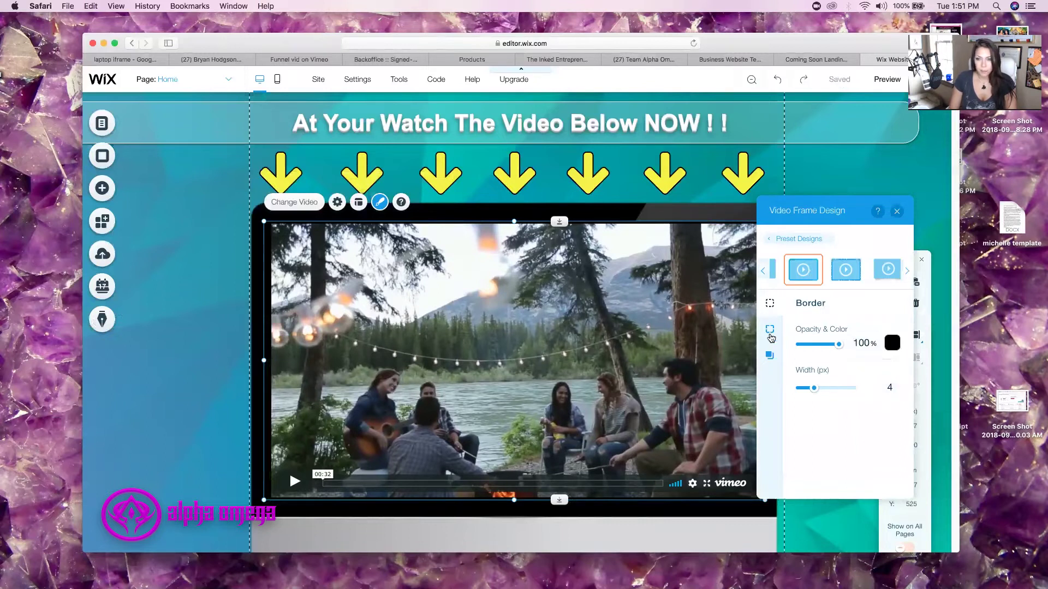
{"action": "left_click", "coordinate": [770, 355]}
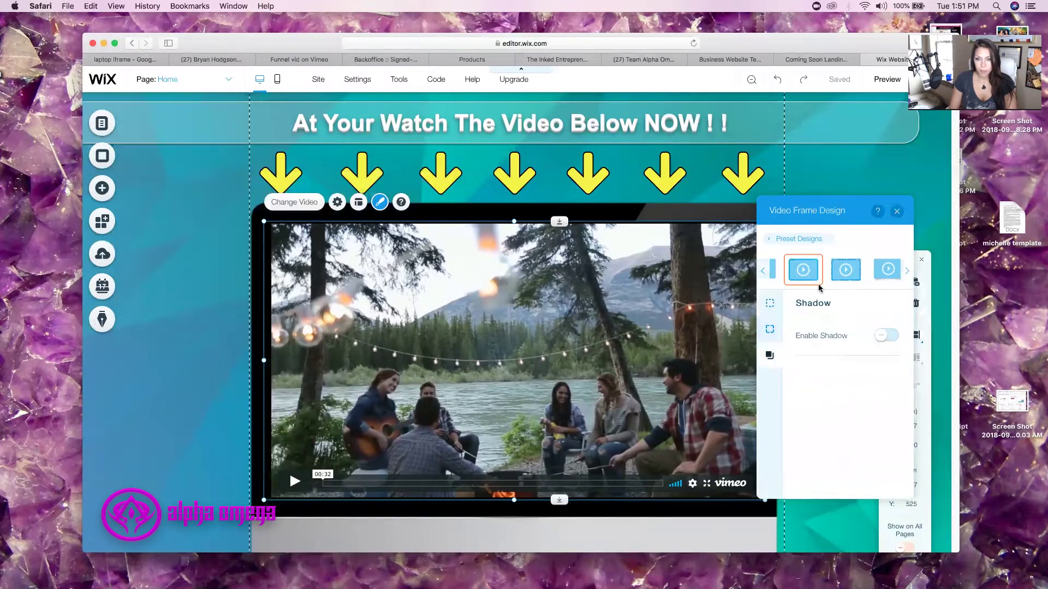
{"action": "left_click", "coordinate": [897, 211]}
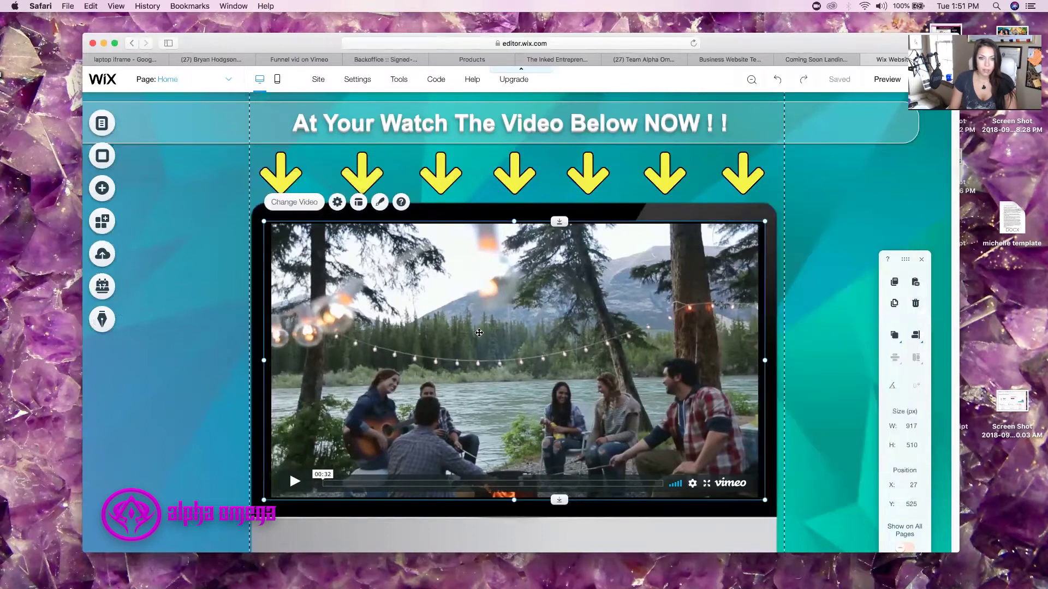
- Deselect the video and preview the page to check how the framed video sits inside the computer screen
{"action": "left_click_drag", "start_coordinate": [480, 333], "coordinate": [503, 333]}
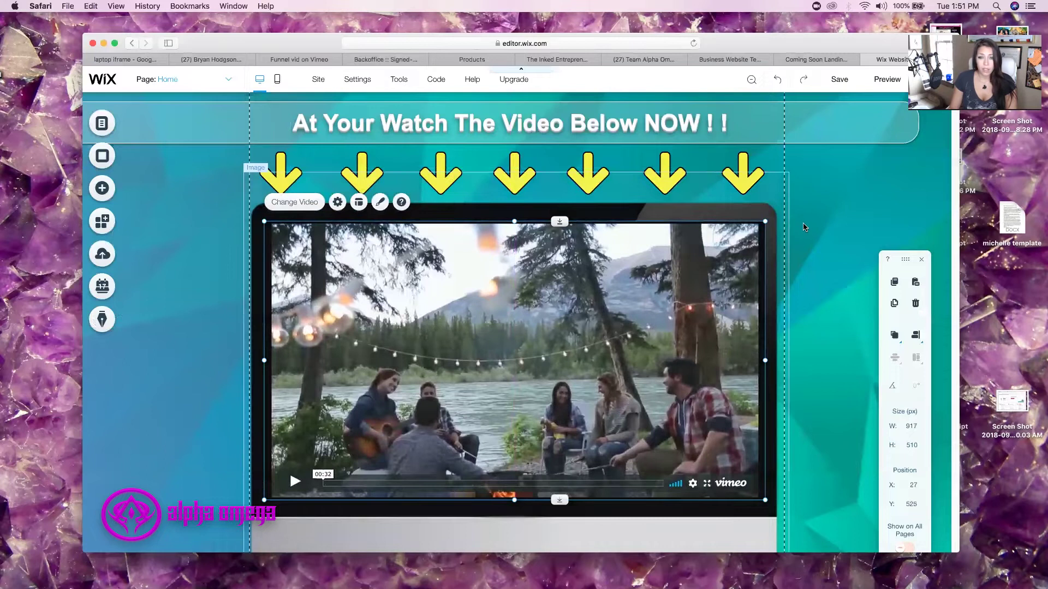
{"action": "left_click", "coordinate": [799, 231]}
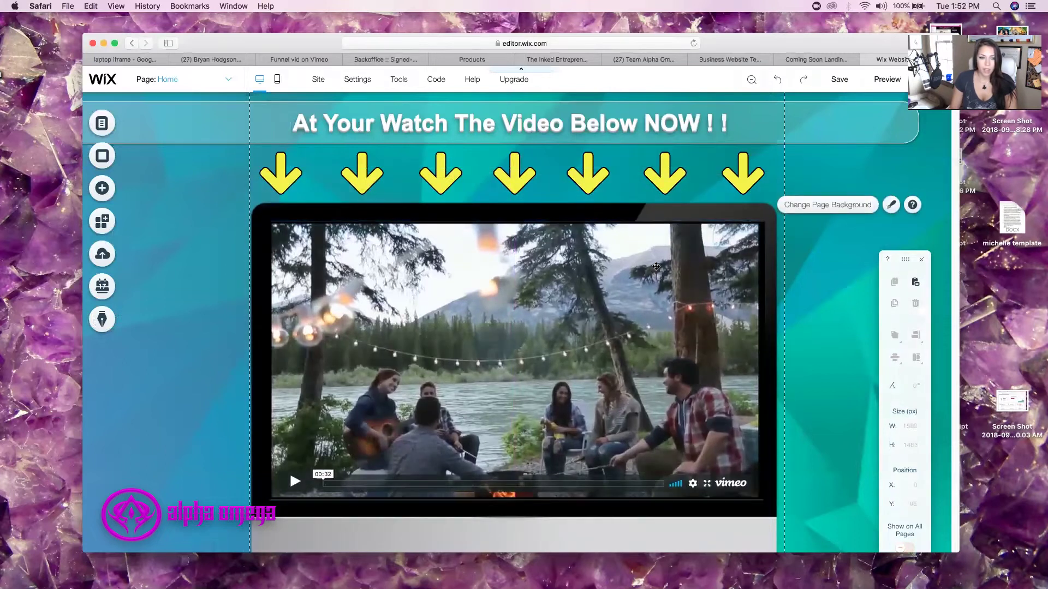
{"action": "scroll", "coordinate": [458, 297], "scroll_direction": "up", "scroll_amount": 1}
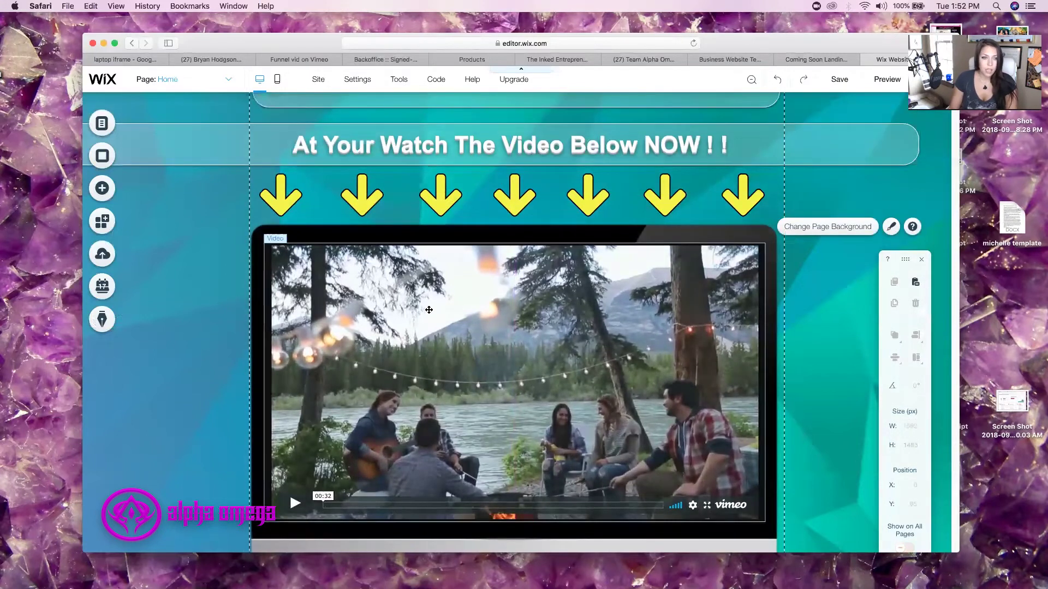
{"action": "left_click", "coordinate": [896, 81]}
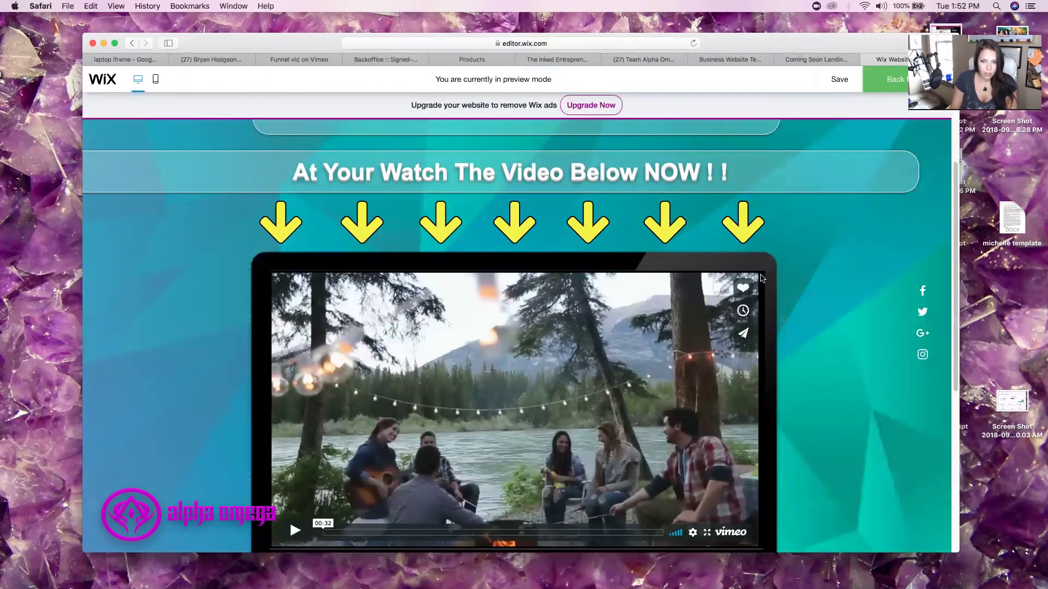
{"action": "scroll", "coordinate": [486, 283], "scroll_direction": "down", "scroll_amount": 2}
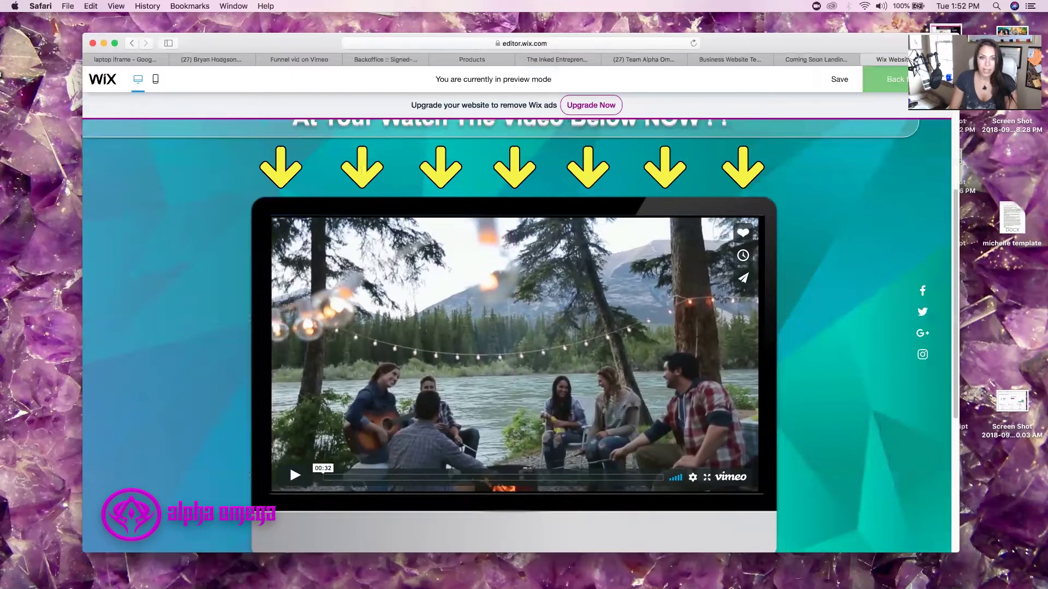
- Return to editing and stretch the video vertically to a height of about 518 px, positioned at about Y 520
{"action": "left_click", "coordinate": [895, 79]}
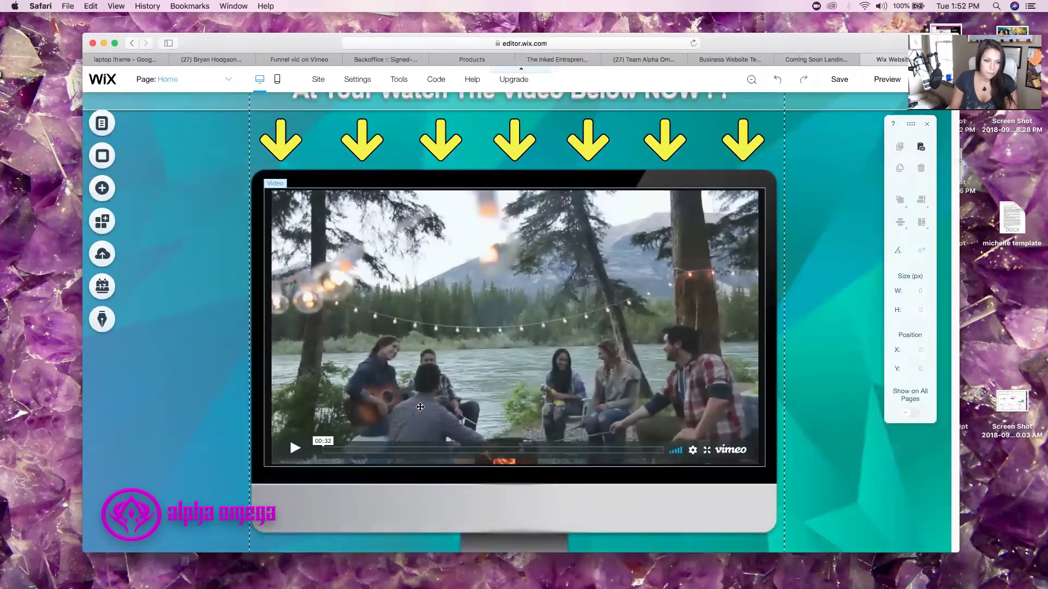
{"action": "left_click", "coordinate": [420, 407]}
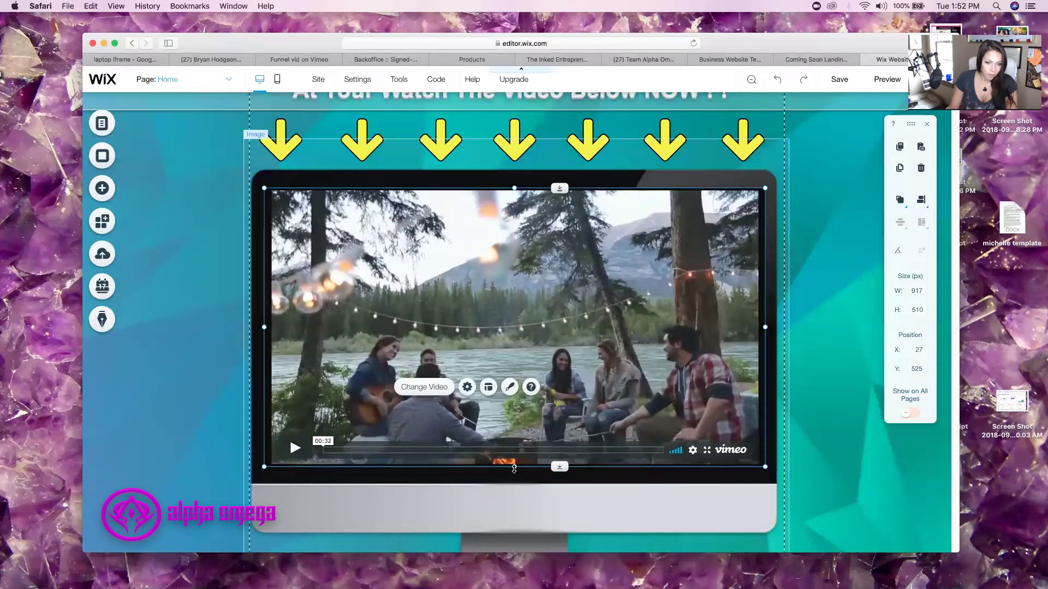
{"action": "left_click_drag", "start_coordinate": [514, 467], "coordinate": [516, 471]}
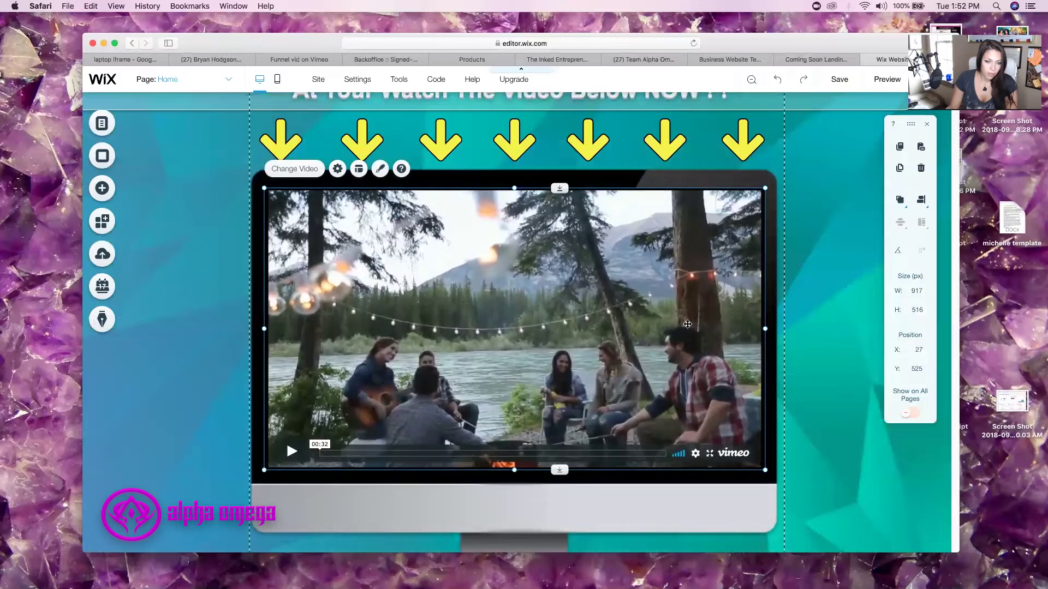
{"action": "left_click_drag", "start_coordinate": [515, 188], "coordinate": [515, 184]}
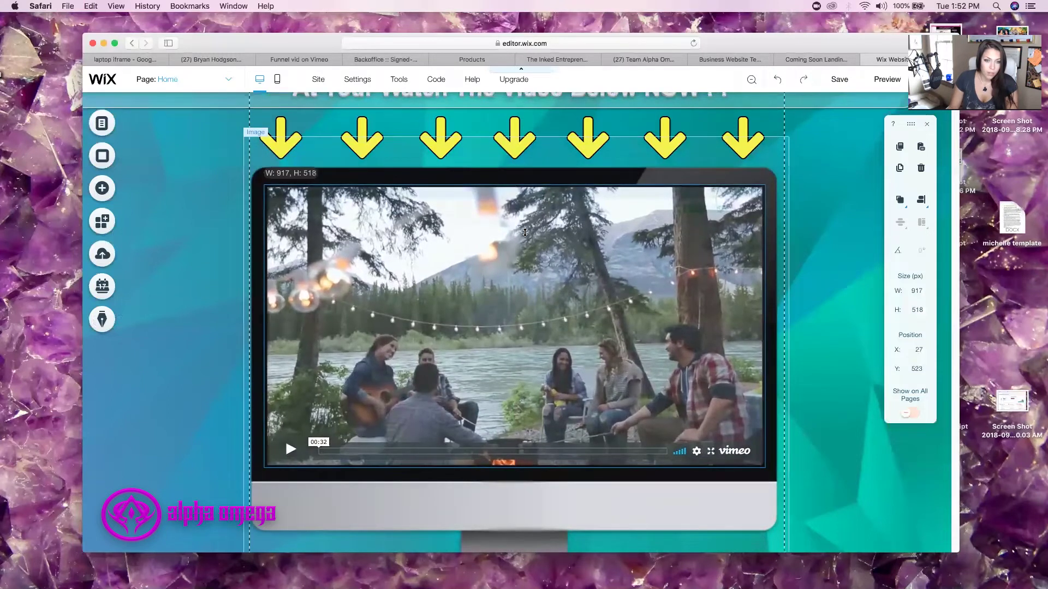
{"action": "left_click_drag", "start_coordinate": [519, 254], "coordinate": [520, 252]}
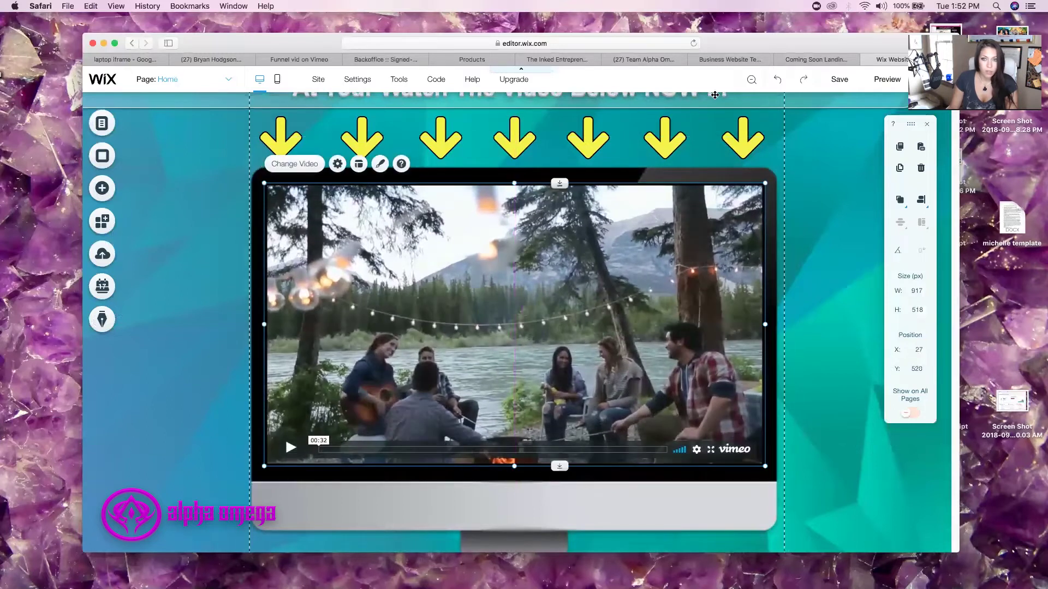
- Preview the page to check the video's fit inside the computer screen, then open the Wix premium upgrade page
{"action": "left_click", "coordinate": [858, 112]}
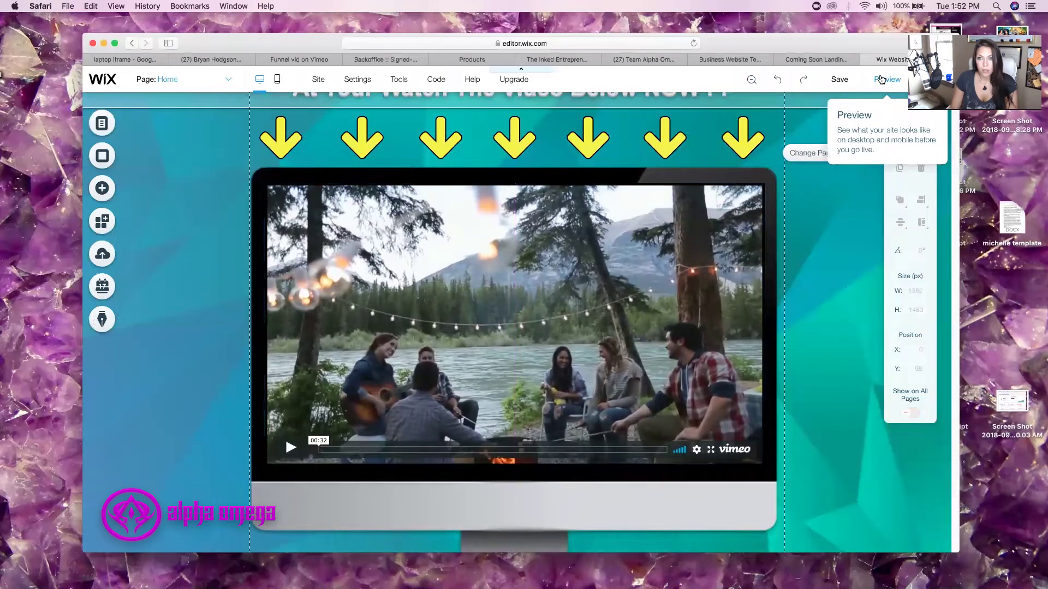
{"action": "left_click", "coordinate": [882, 80]}
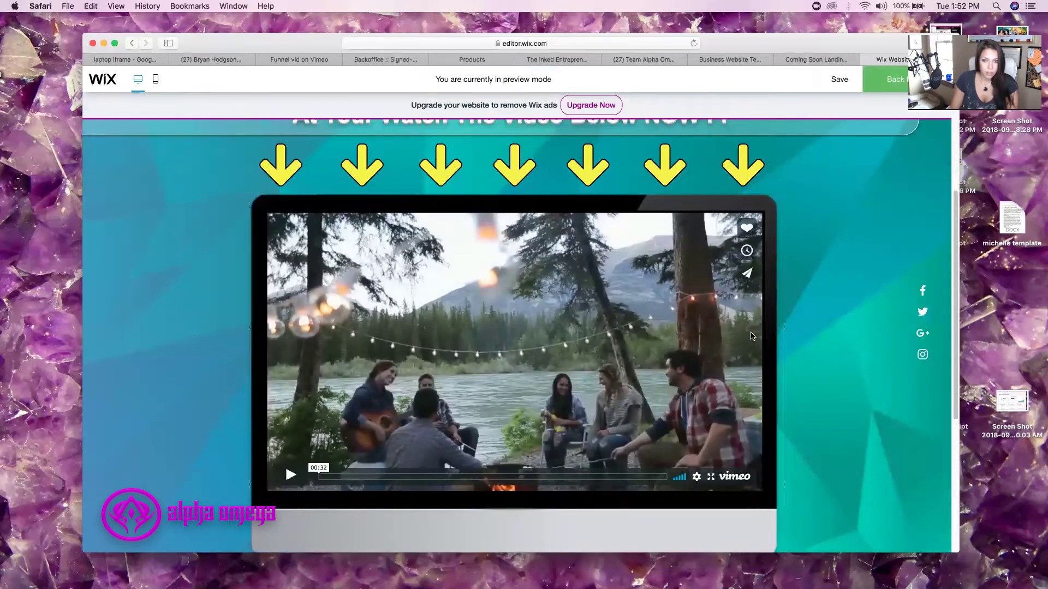
{"action": "scroll", "coordinate": [753, 303], "scroll_direction": "down", "scroll_amount": 1}
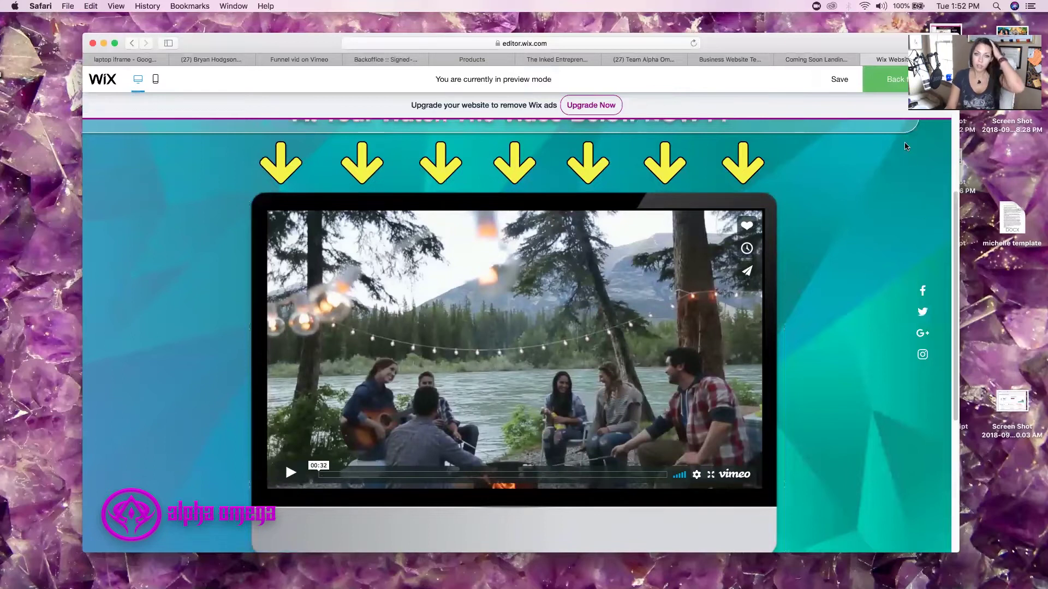
{"action": "left_click", "coordinate": [592, 109]}
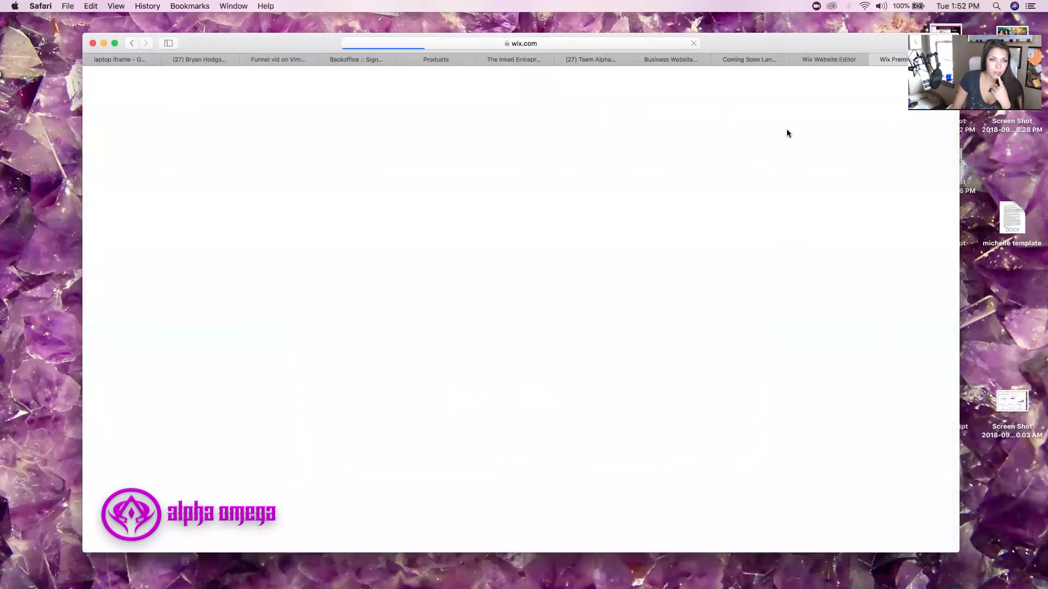
- Choose the Combo website plan with the Monthly subscription and continue to checkout
{"action": "scroll", "coordinate": [785, 134], "scroll_direction": "down", "scroll_amount": 3}
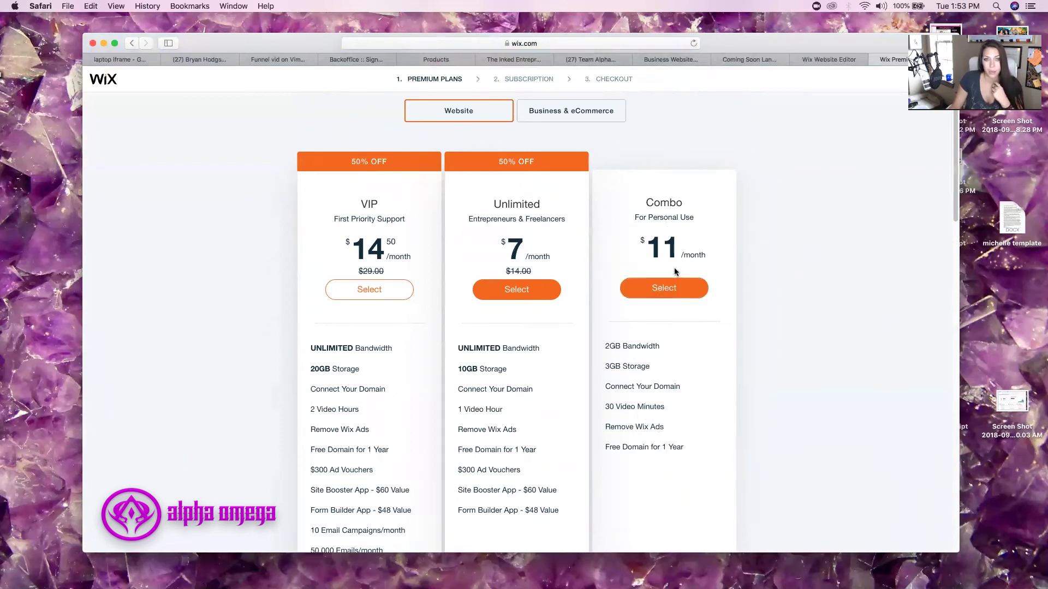
{"action": "left_click", "coordinate": [677, 296]}
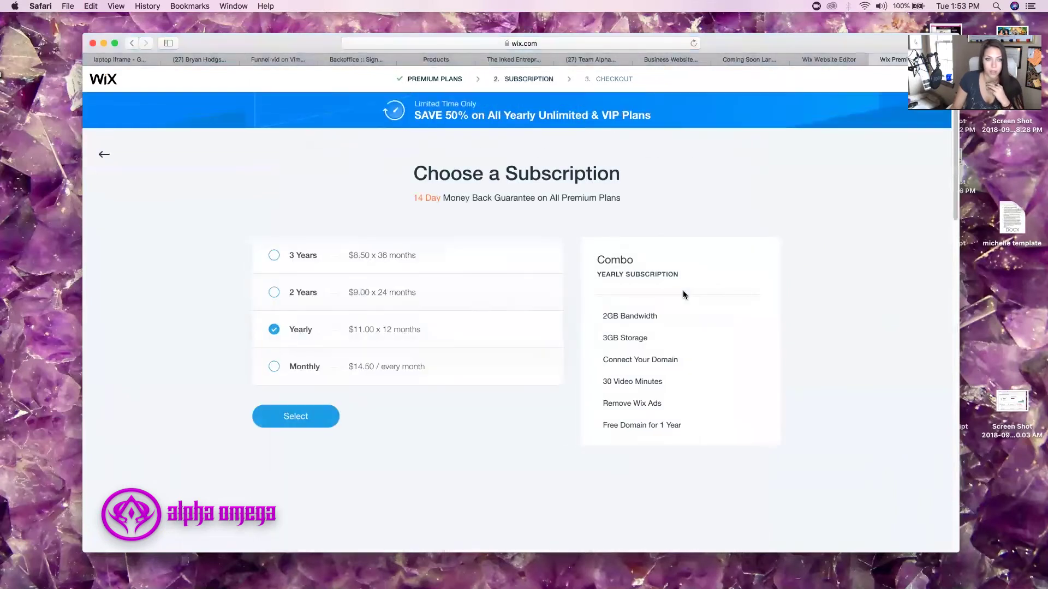
{"action": "left_click", "coordinate": [462, 368]}
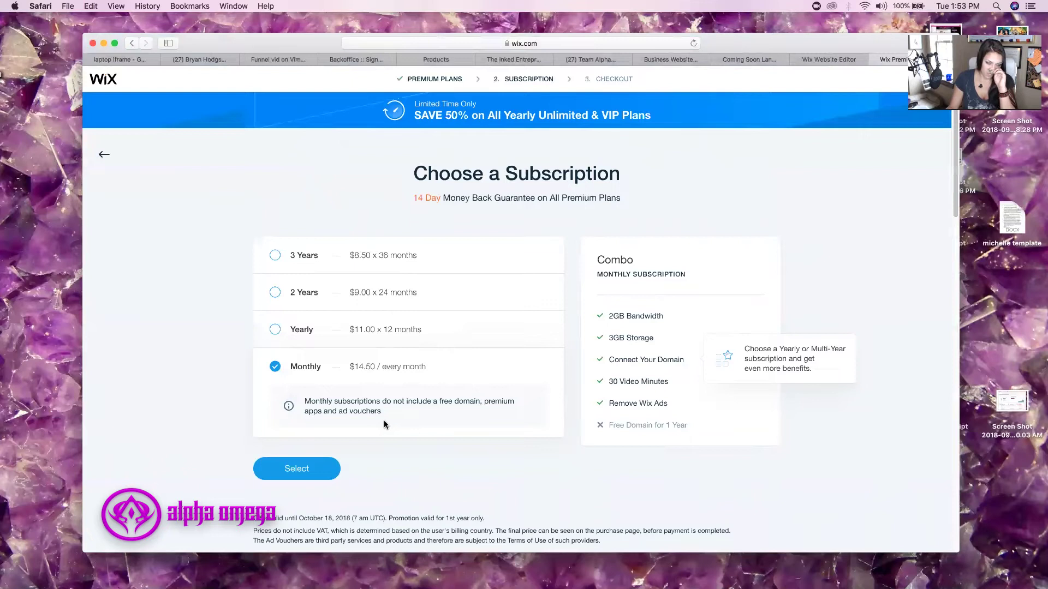
{"action": "left_click", "coordinate": [312, 469]}
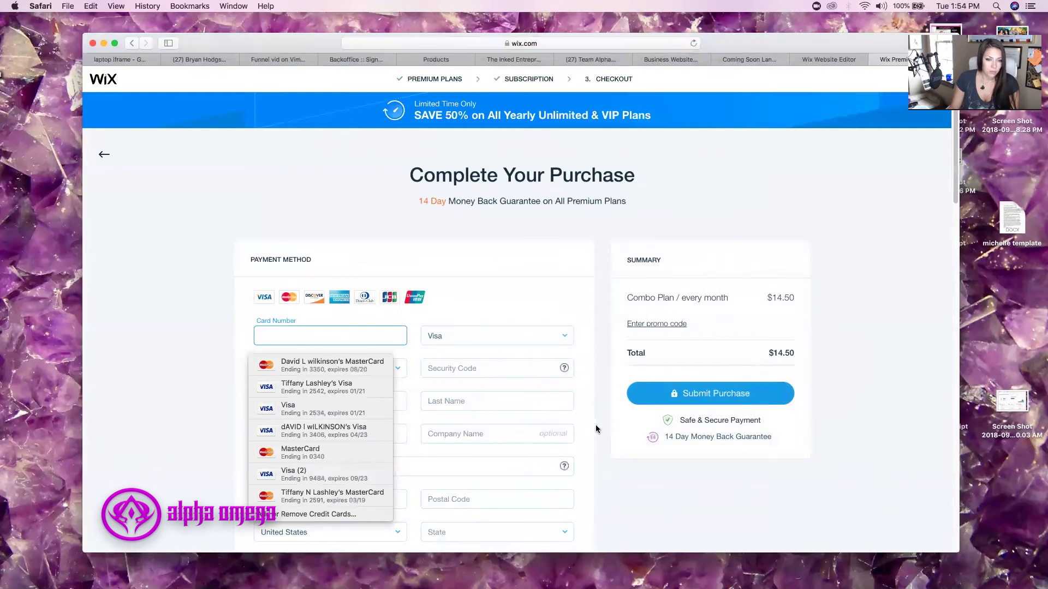
- Dismiss the saved card suggestions and review the payment form, purchase terms and plan details on the checkout page
{"action": "left_click", "coordinate": [598, 429]}
{"action": "scroll", "coordinate": [599, 428], "scroll_direction": "down", "scroll_amount": 5}
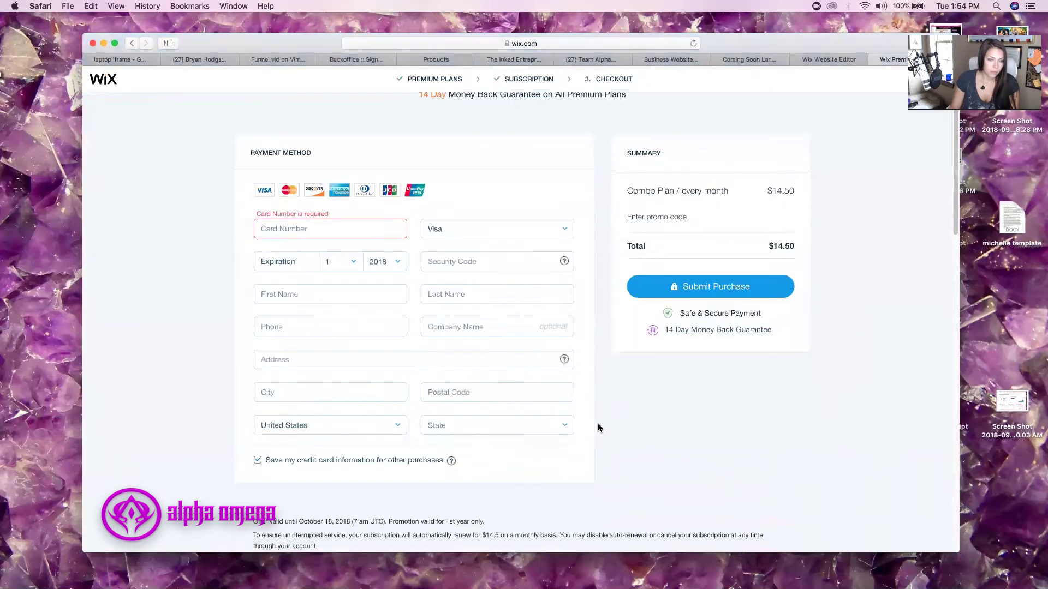
{"action": "scroll", "coordinate": [598, 428], "scroll_direction": "down", "scroll_amount": 5}
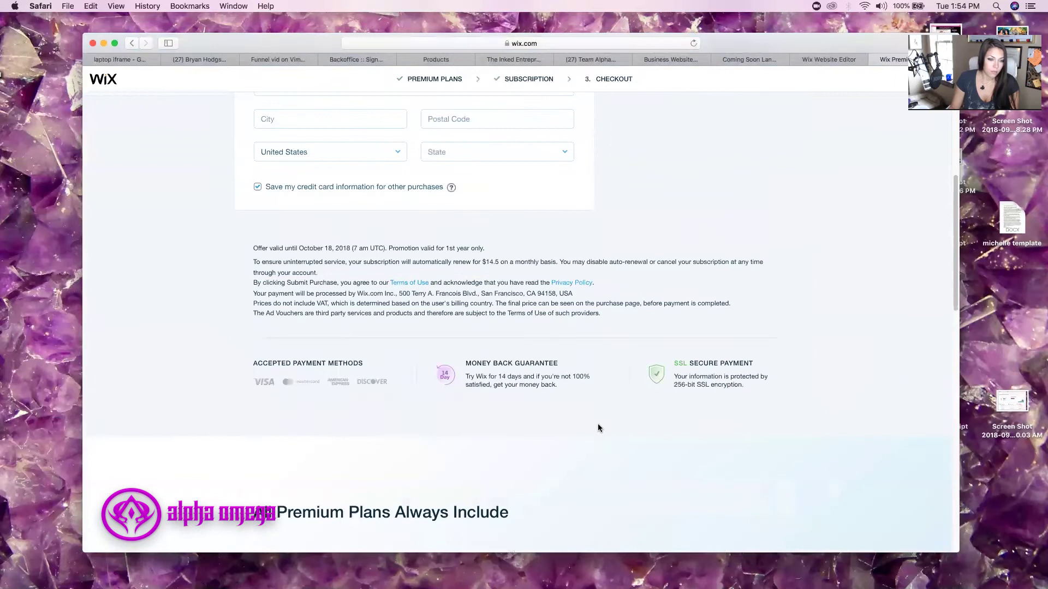
{"action": "scroll", "coordinate": [599, 428], "scroll_direction": "down", "scroll_amount": 10}
{"action": "scroll", "coordinate": [598, 429], "scroll_direction": "up", "scroll_amount": 8}
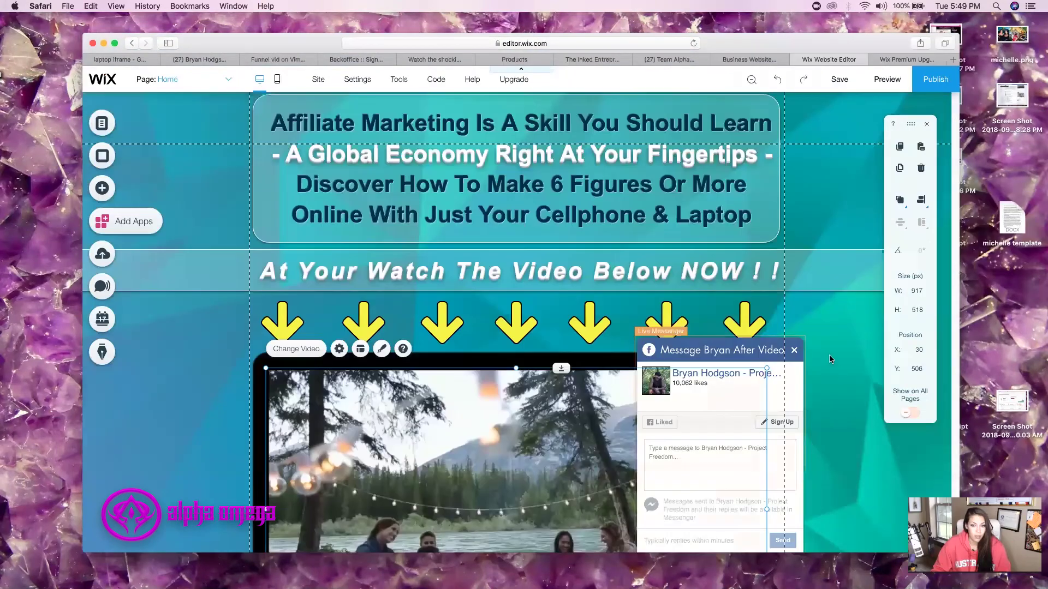
- Open the settings of the video placed inside the monitor graphic on the Home page
{"action": "scroll", "coordinate": [830, 359], "scroll_direction": "down", "scroll_amount": 3}
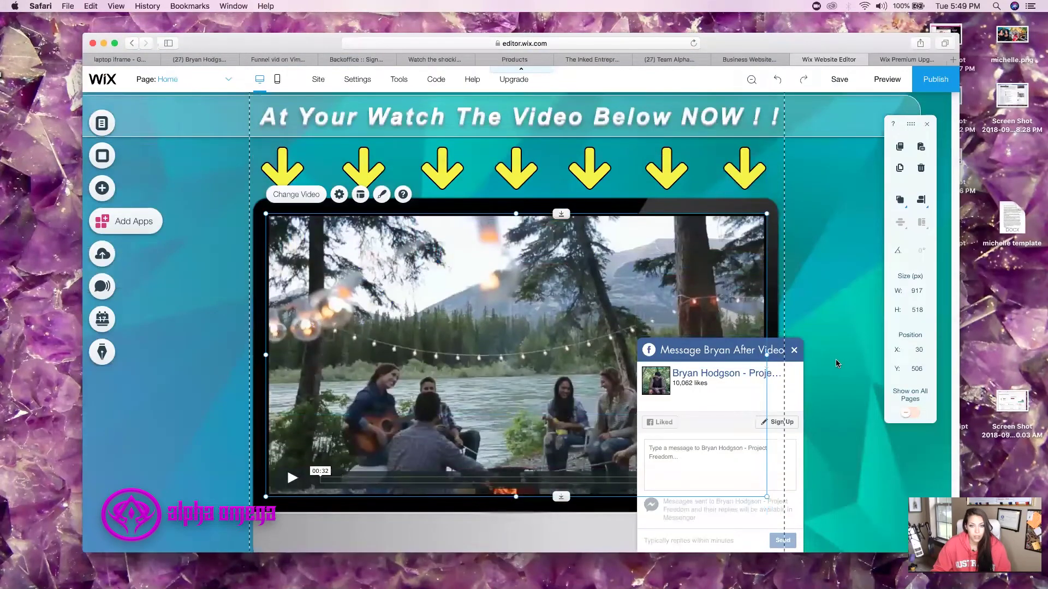
{"action": "left_click", "coordinate": [515, 299]}
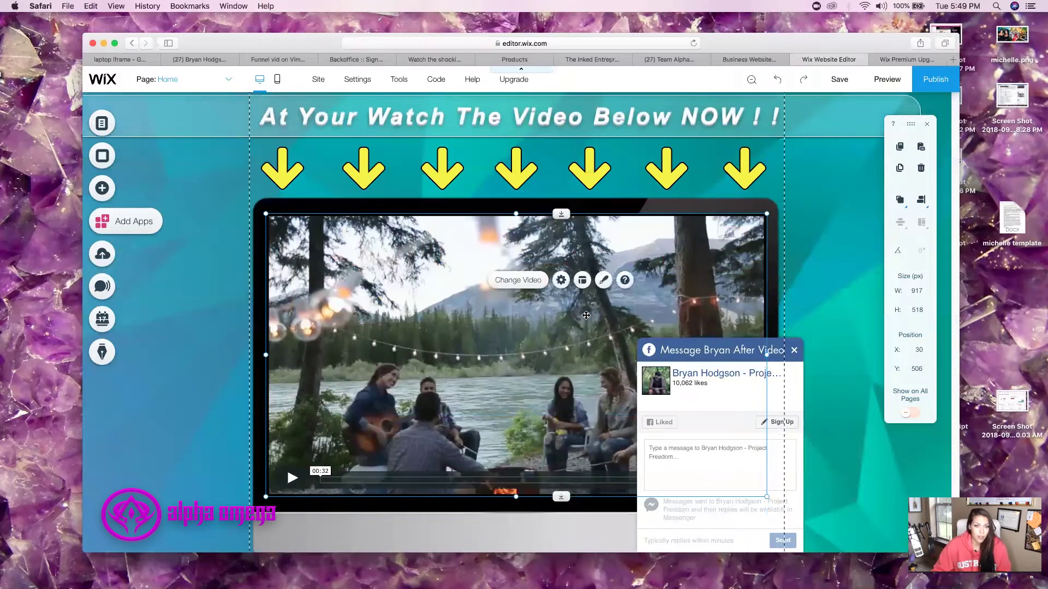
{"action": "left_click", "coordinate": [414, 310]}
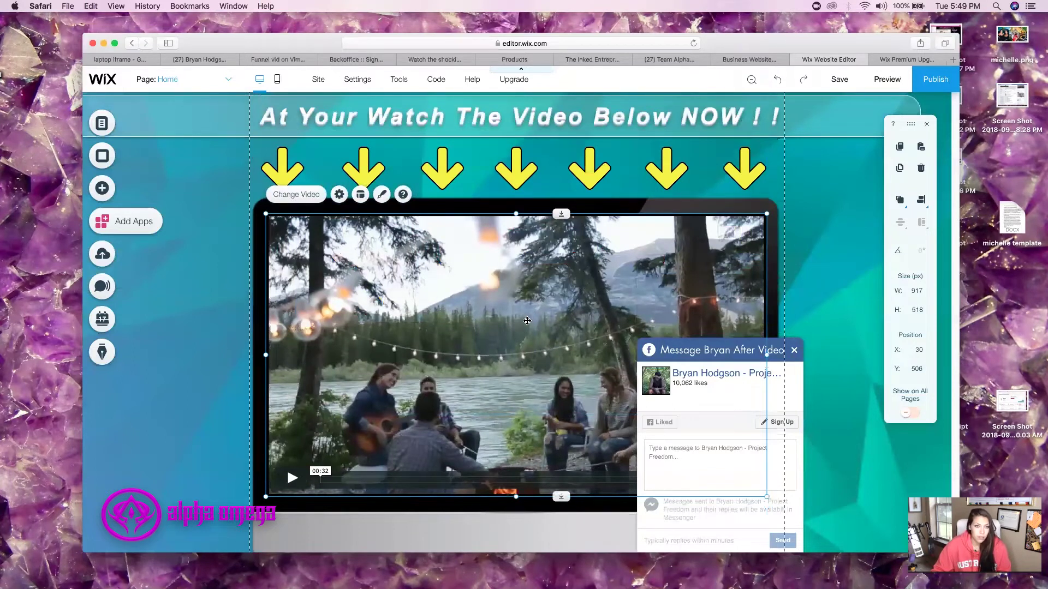
{"action": "left_click", "coordinate": [339, 194]}
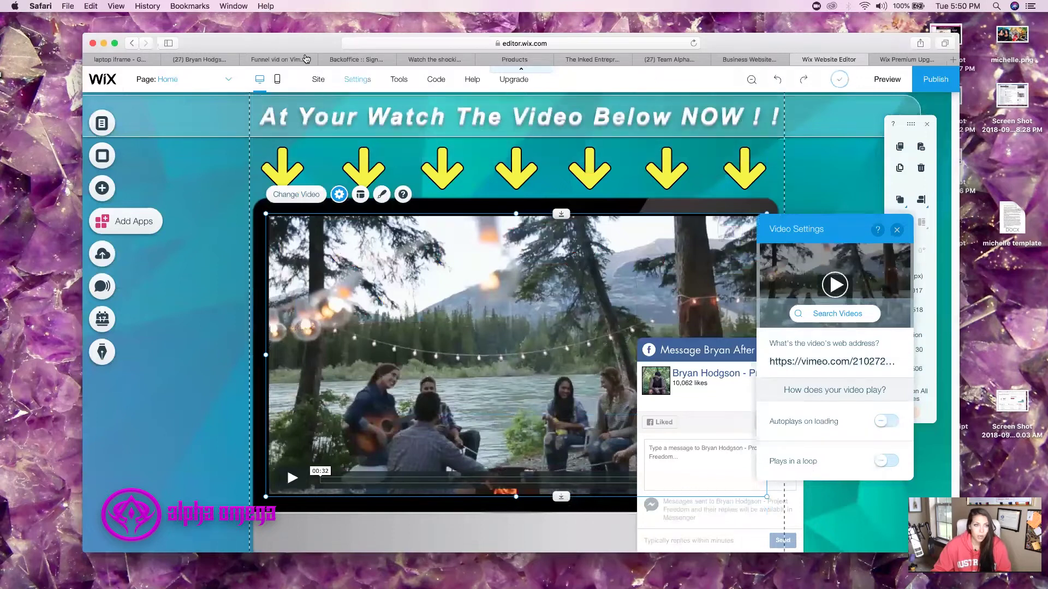
- Switch to the Vimeo page of "Funnel vid" and copy the video's share link
{"action": "left_click", "coordinate": [295, 63]}
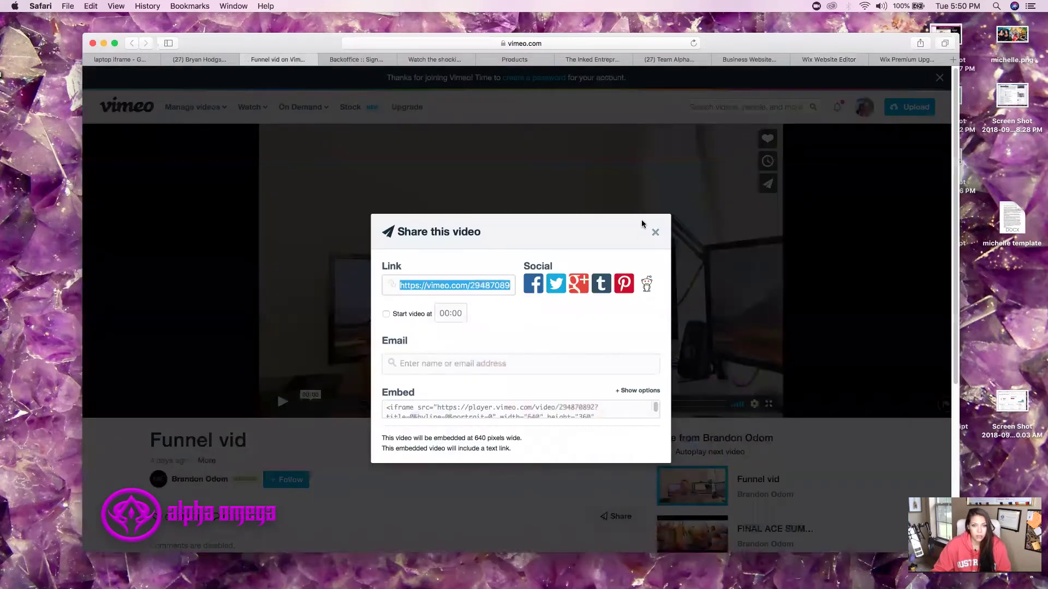
{"action": "left_click", "coordinate": [657, 234]}
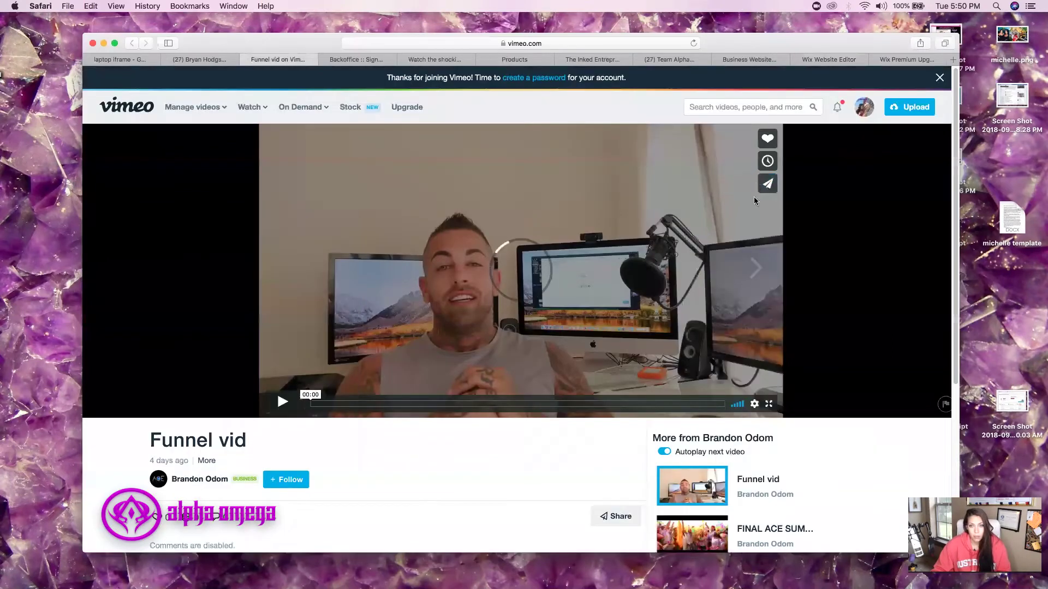
{"action": "left_click", "coordinate": [765, 186]}
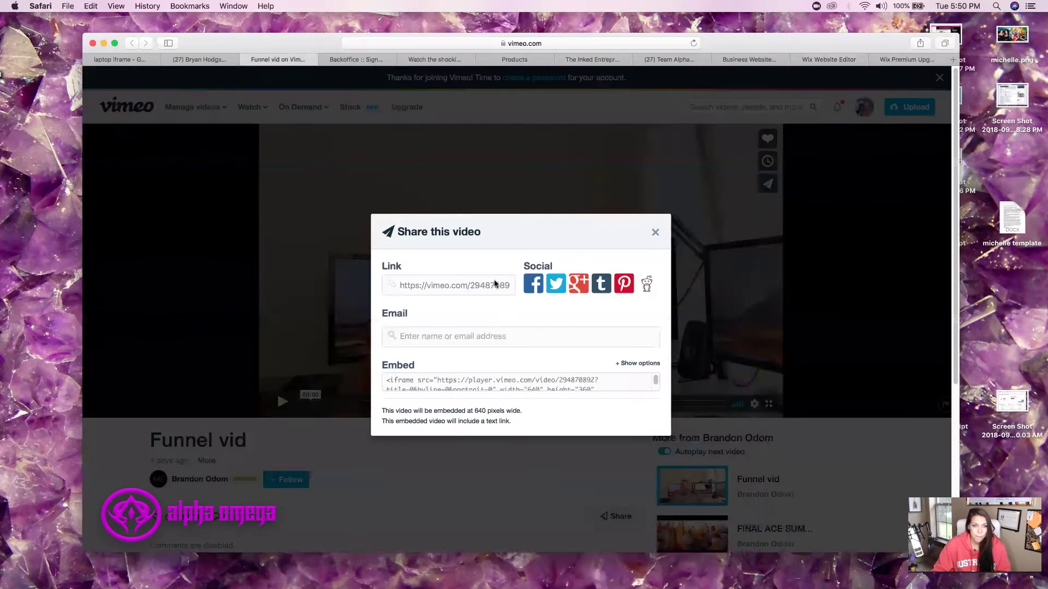
{"action": "left_click", "coordinate": [396, 286]}
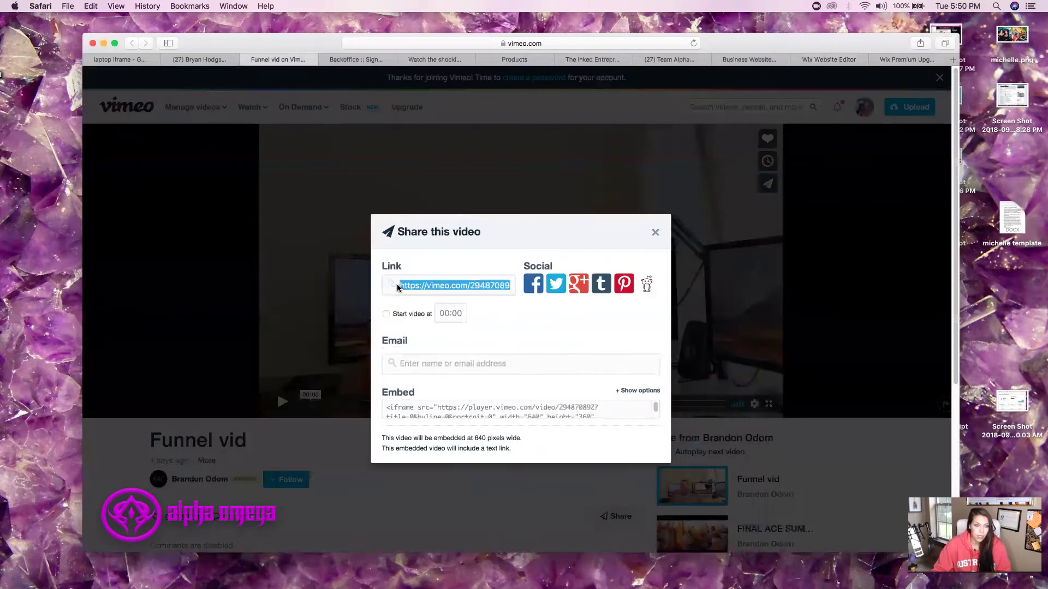
{"action": "right_click", "coordinate": [406, 287]}
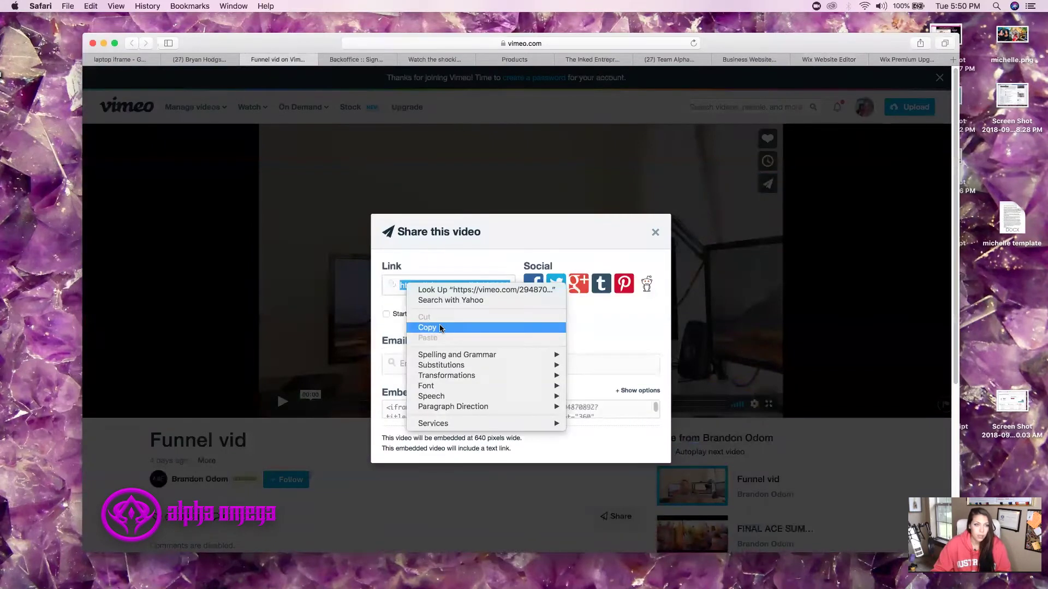
{"action": "left_click", "coordinate": [441, 328]}
- Return to the Wix editor and replace the video's web address with the copied Vimeo link
{"action": "left_click", "coordinate": [829, 61]}
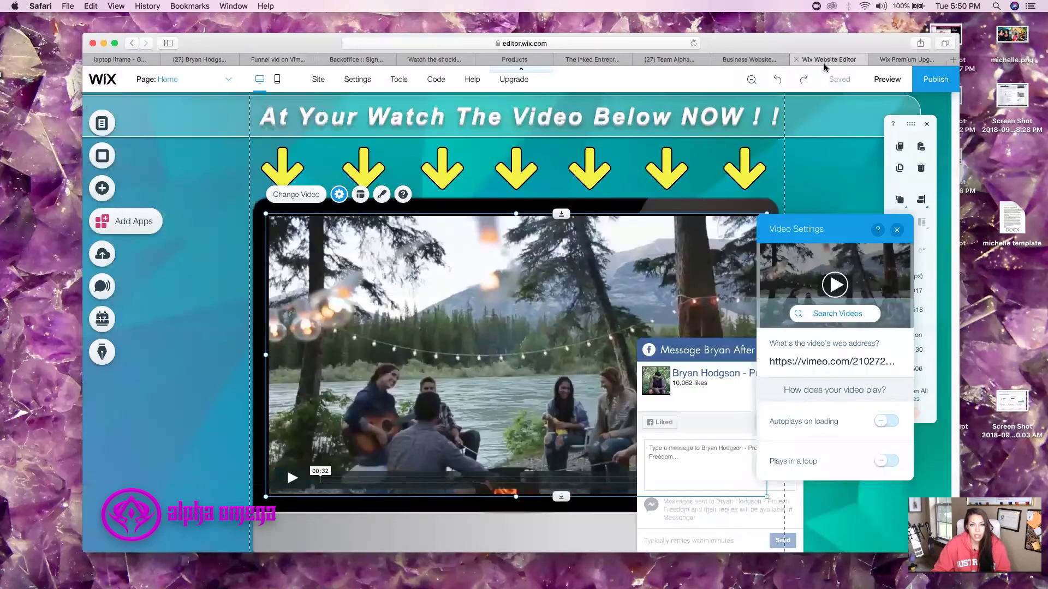
{"action": "left_click", "coordinate": [859, 369]}
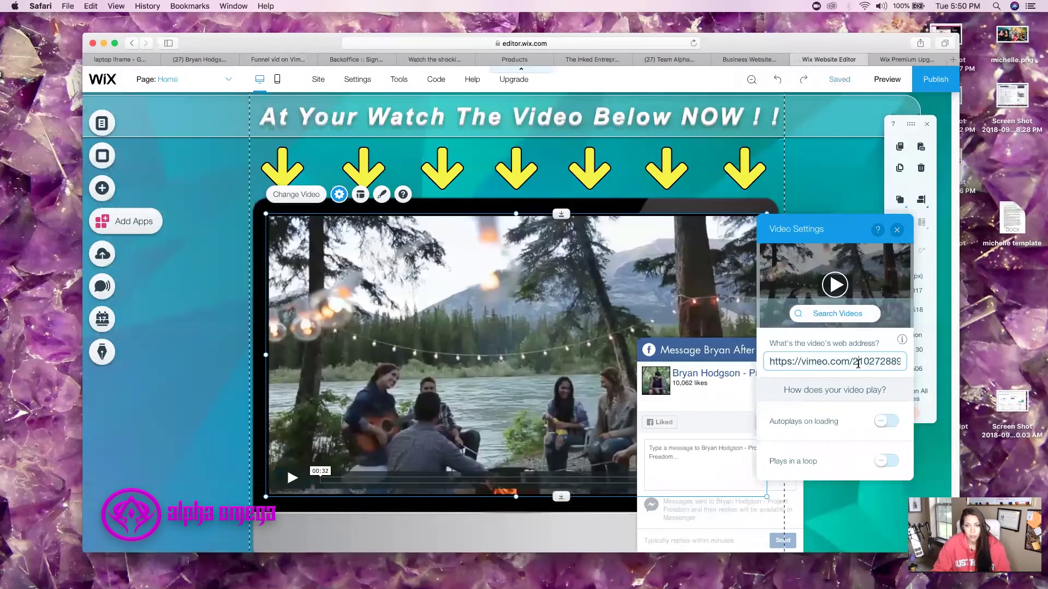
{"action": "key", "text": "BackSpace"}
{"action": "key", "text": "BackSpace"}
{"action": "key", "text": "BackSpace"}
{"action": "key", "text": "BackSpace"}
{"action": "key", "text": "BackSpace"}
{"action": "key", "text": "BackSpace"}
{"action": "key", "text": "BackSpace"}
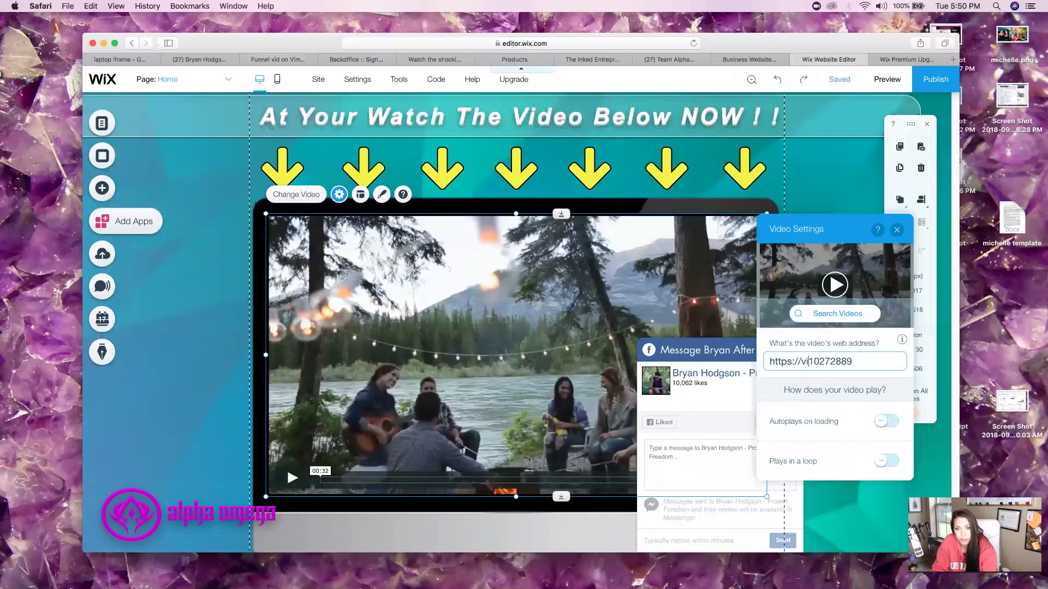
{"action": "key", "text": "BackSpace"}
{"action": "key", "text": "BackSpace"}
{"action": "key", "text": "BackSpace"}
{"action": "key", "text": "BackSpace"}
{"action": "key", "text": "BackSpace"}
{"action": "key", "text": "BackSpace"}
{"action": "key", "text": "BackSpace"}
{"action": "key", "text": "BackSpace"}
{"action": "key", "text": "BackSpace"}
{"action": "key", "text": "BackSpace"}
{"action": "key", "text": "BackSpace"}
{"action": "key", "text": "BackSpace"}
{"action": "key", "text": "BackSpace"}
{"action": "key", "text": "BackSpace"}
{"action": "key", "text": "BackSpace"}
{"action": "right_click", "coordinate": [798, 364]}
{"action": "left_click", "coordinate": [817, 390]}
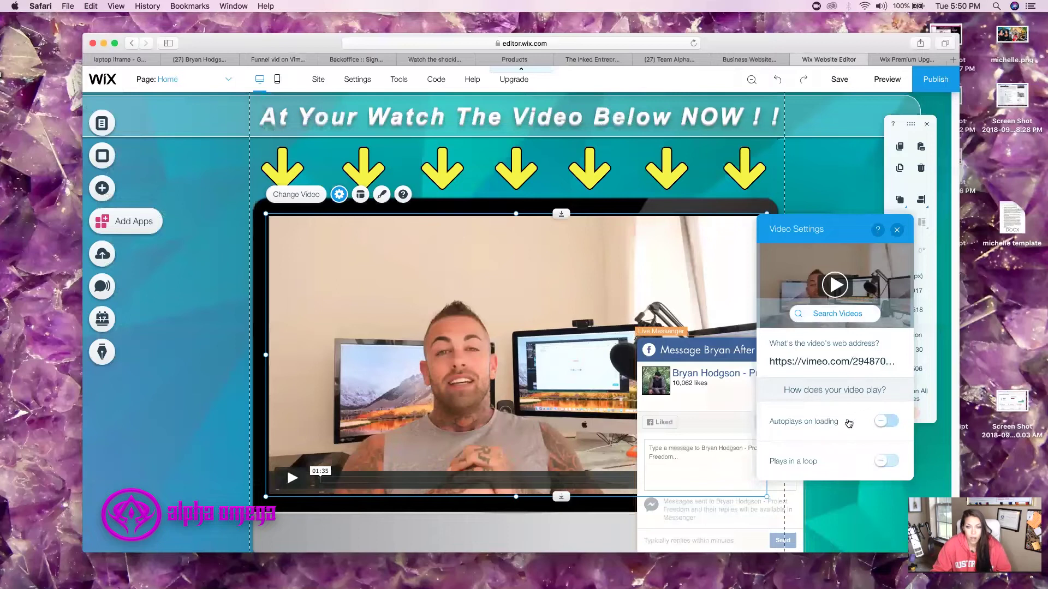
- Turn on autoplay on loading and looped playback for the video, and close its settings
{"action": "left_click", "coordinate": [879, 425]}
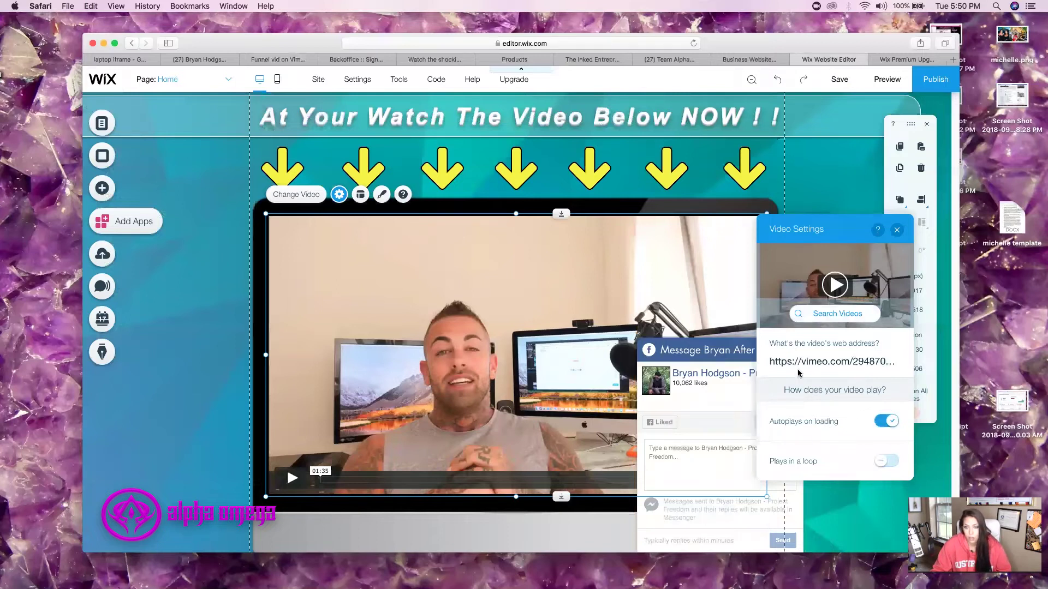
{"action": "left_click", "coordinate": [879, 462]}
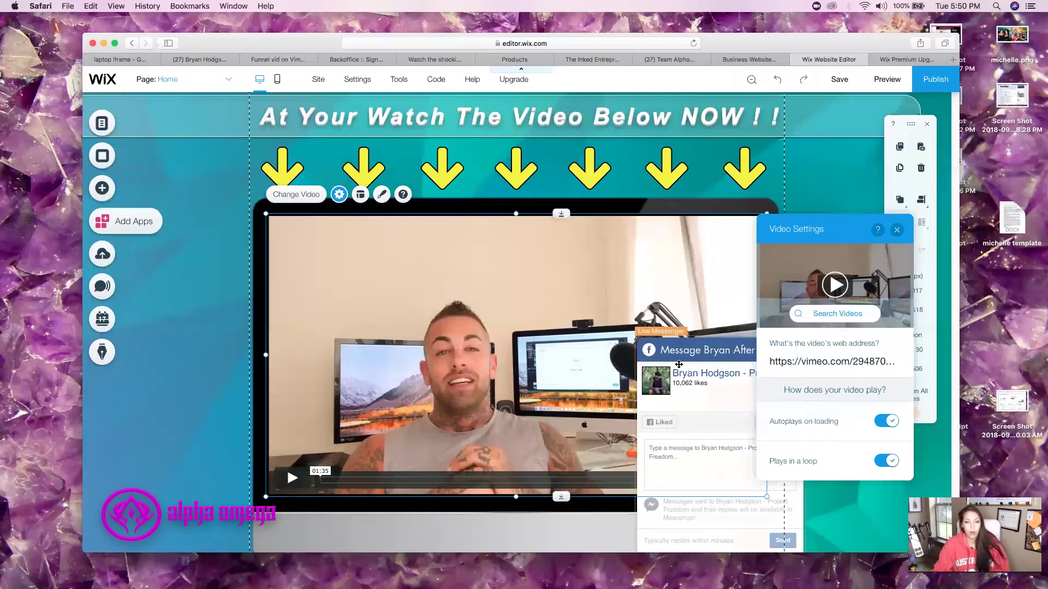
{"action": "left_click", "coordinate": [896, 230]}
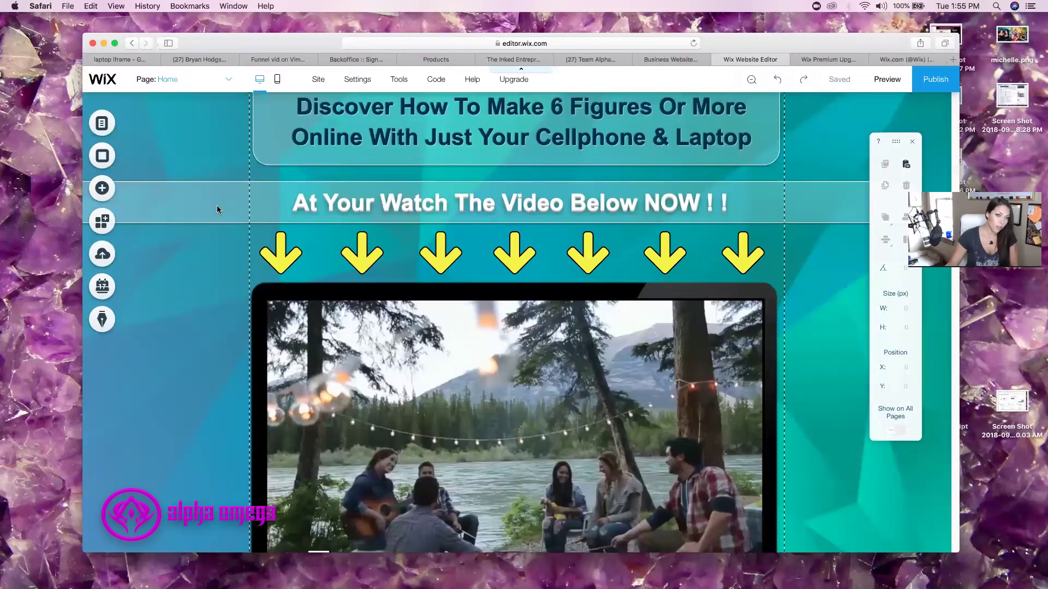
- Copy the translucent strip behind "At Your Watch The Video Below NOW ! !" and paste it into the empty area below the monitor
{"action": "scroll", "coordinate": [807, 351], "scroll_direction": "down", "scroll_amount": 3}
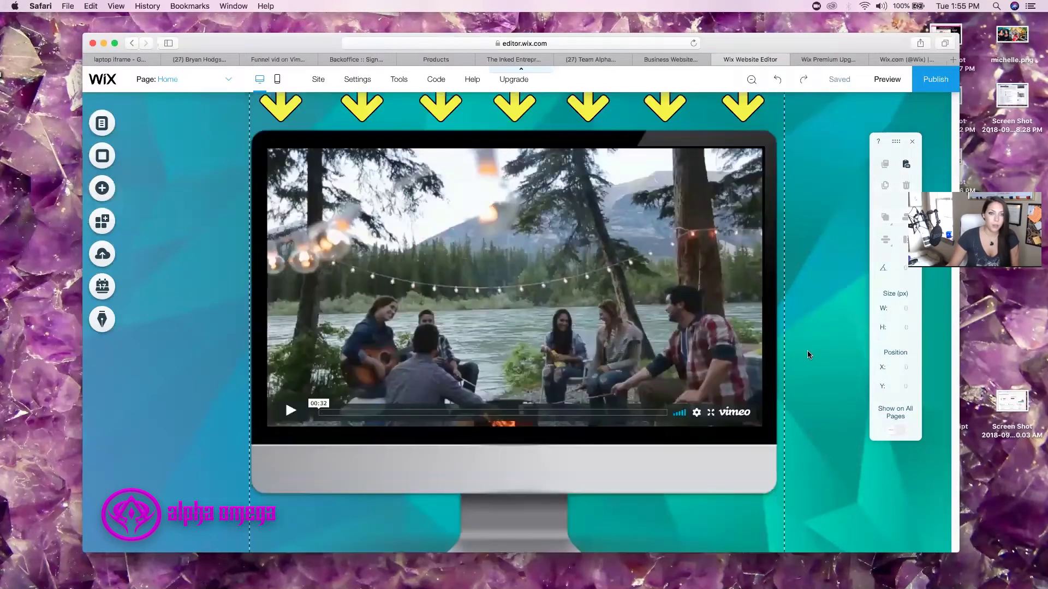
{"action": "scroll", "coordinate": [834, 278], "scroll_direction": "up", "scroll_amount": 4}
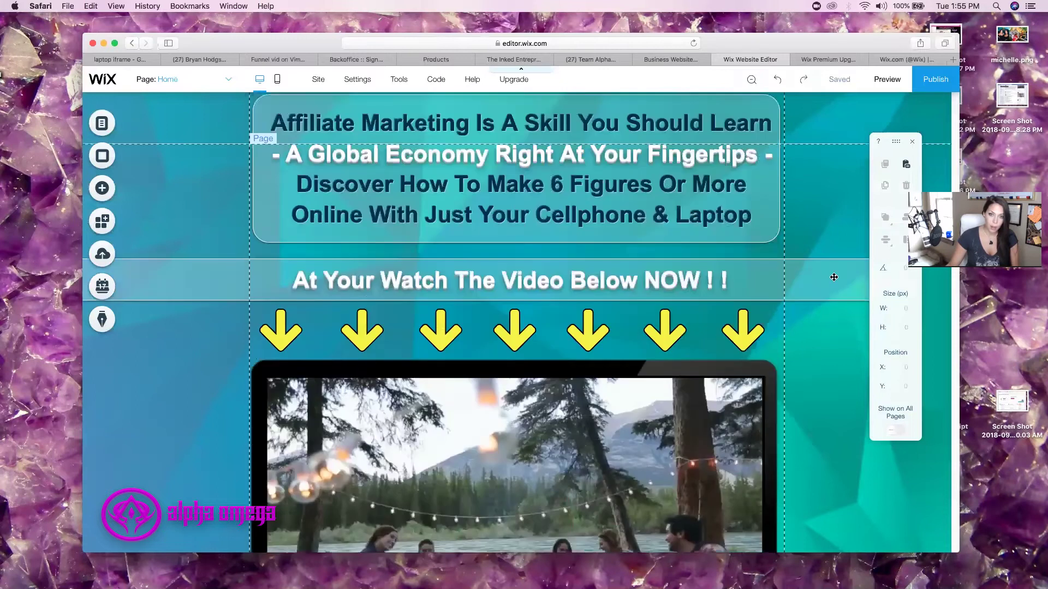
{"action": "left_click", "coordinate": [745, 279]}
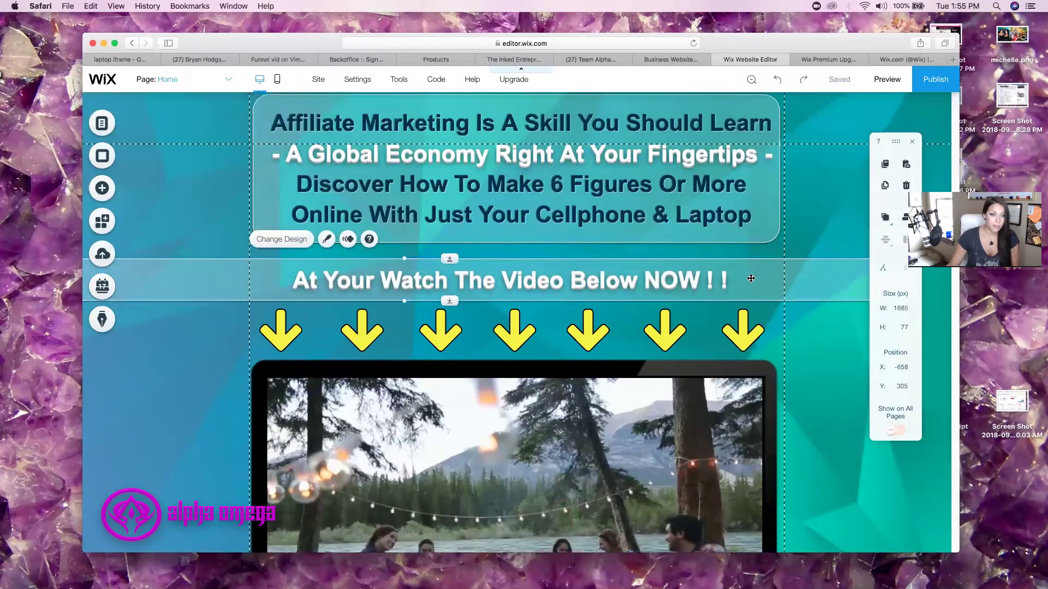
{"action": "right_click", "coordinate": [751, 278]}
{"action": "mouse_move", "coordinate": [753, 284]}
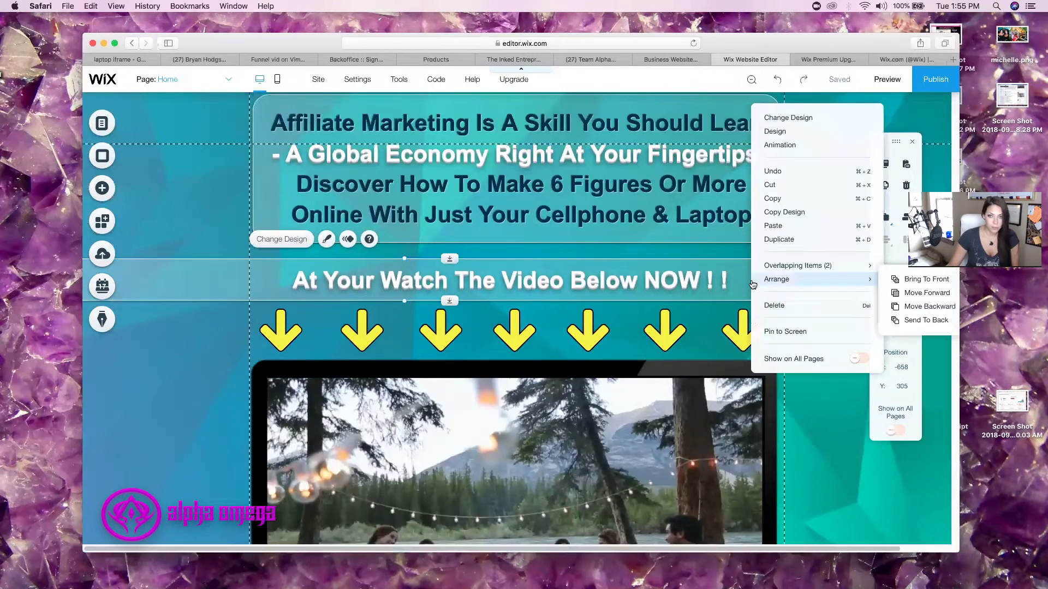
{"action": "left_click", "coordinate": [770, 199]}
{"action": "scroll", "coordinate": [805, 344], "scroll_direction": "down", "scroll_amount": 10}
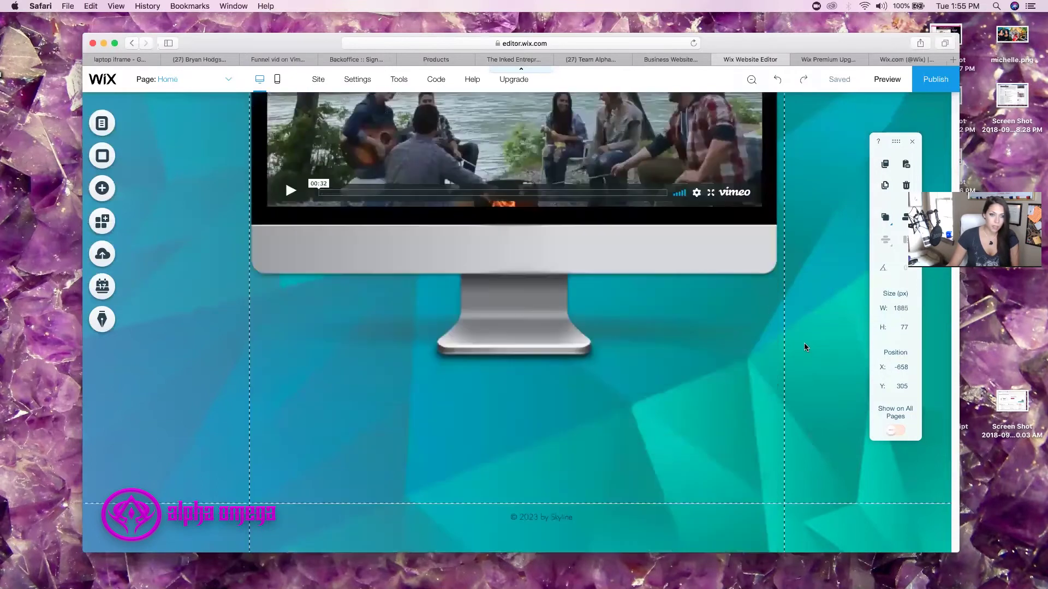
{"action": "right_click", "coordinate": [501, 447]}
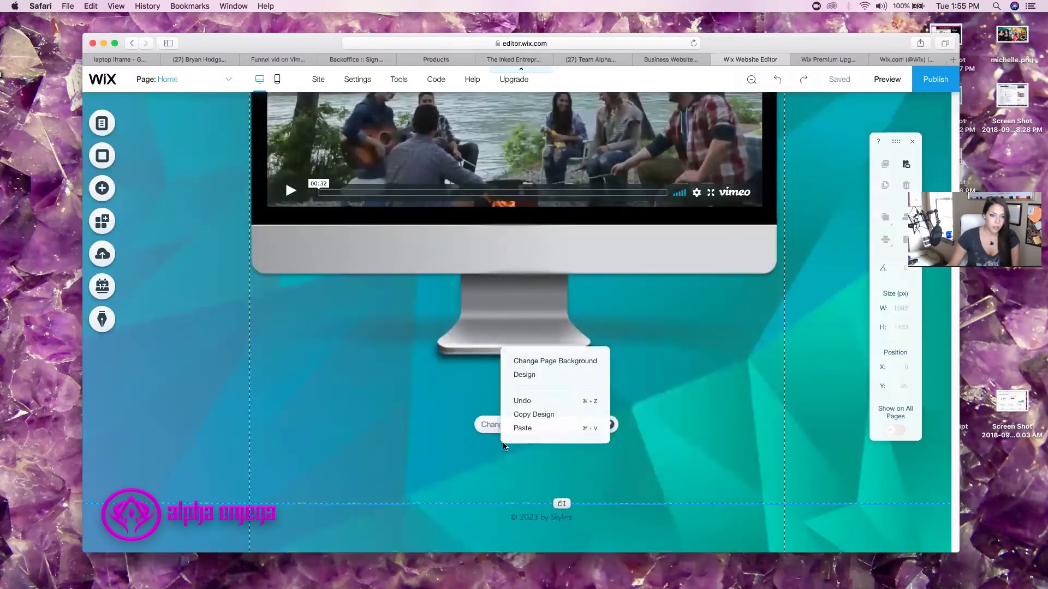
{"action": "left_click", "coordinate": [520, 429]}
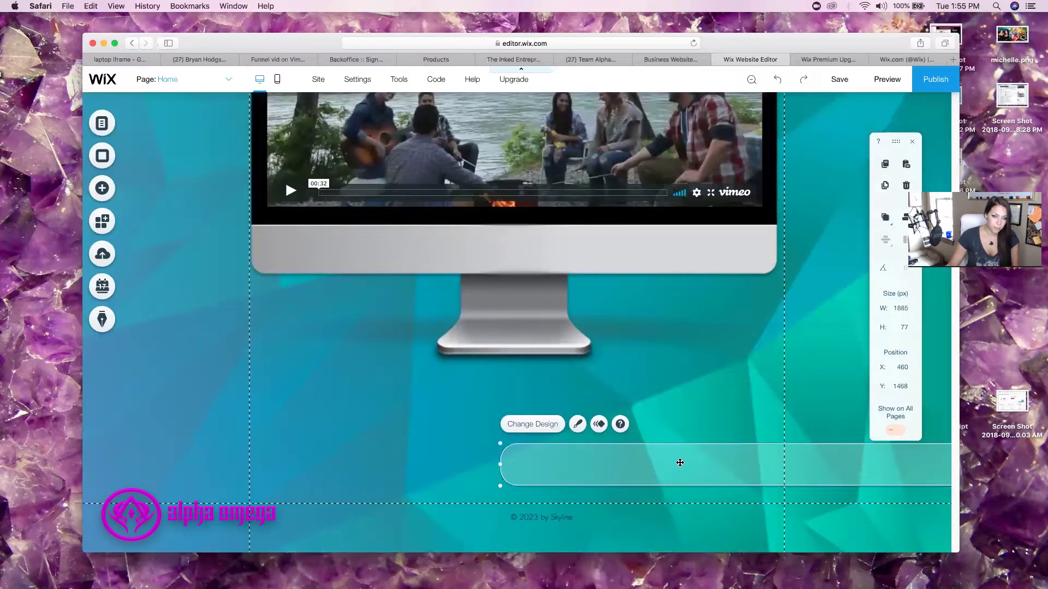
- Widen the pasted strip to about 2112 px and place it across the full page width just below the monitor stand
{"action": "left_click_drag", "start_coordinate": [513, 472], "coordinate": [210, 416]}
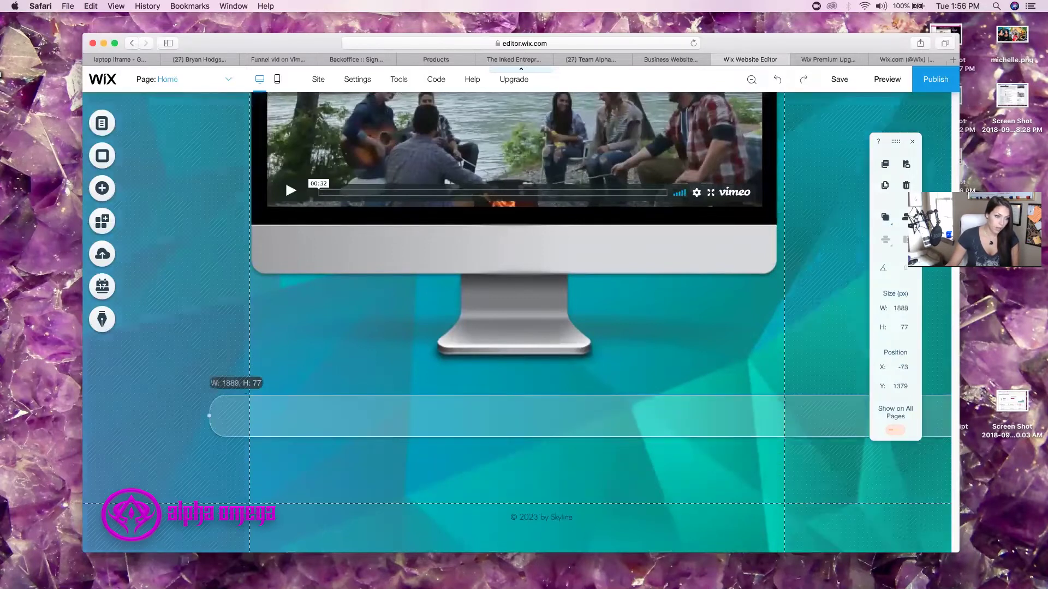
{"action": "left_click_drag", "start_coordinate": [78, 397], "coordinate": [81, 399]}
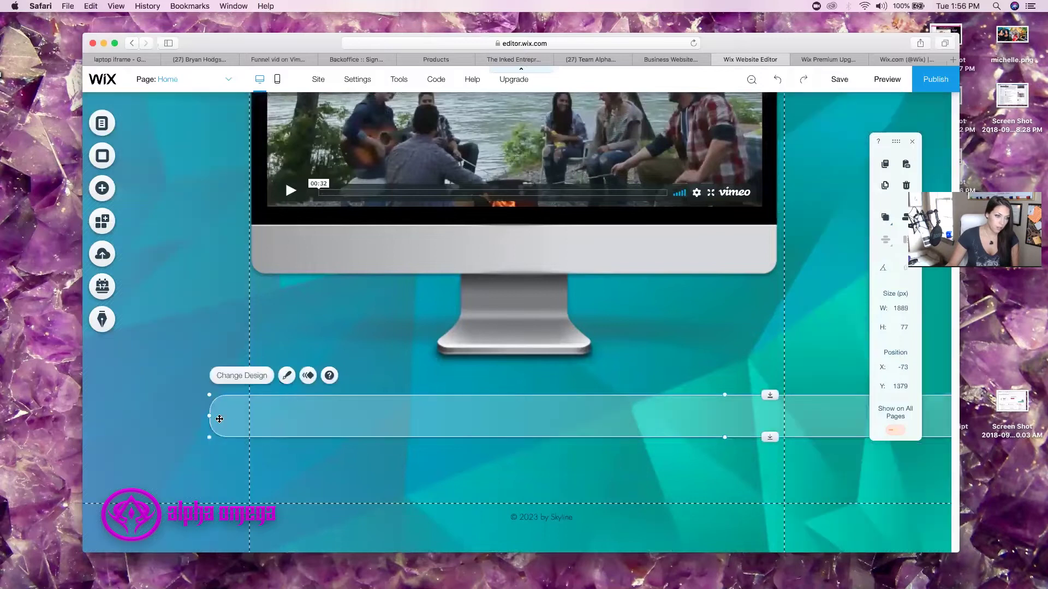
{"action": "left_click_drag", "start_coordinate": [209, 416], "coordinate": [87, 416]}
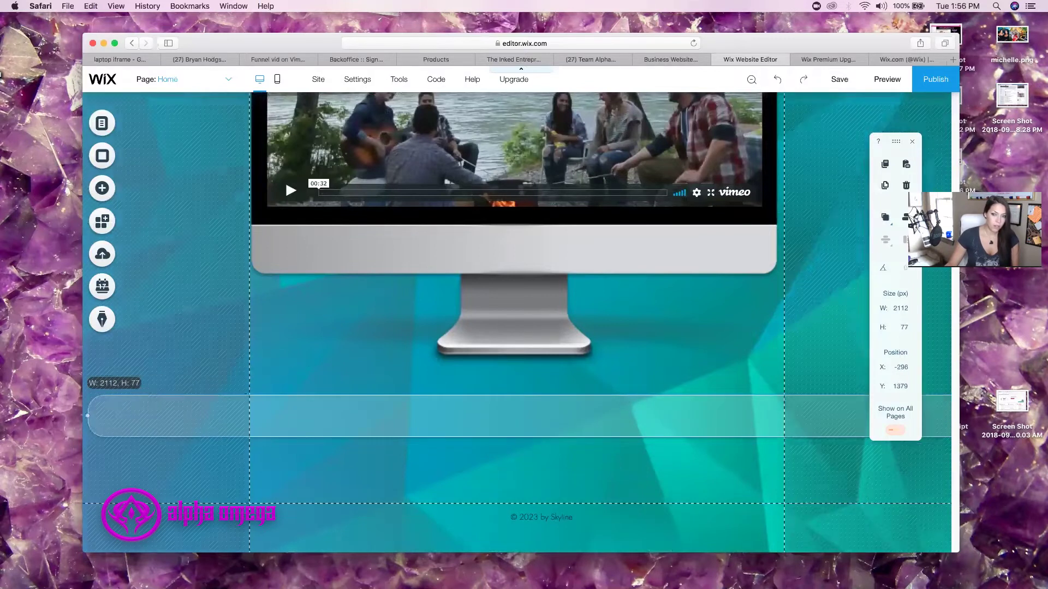
{"action": "mouse_move", "coordinate": [423, 449]}
{"action": "left_mouse_down"}
{"action": "mouse_move", "coordinate": [517, 427]}
{"action": "mouse_move", "coordinate": [380, 388]}
{"action": "left_mouse_up"}
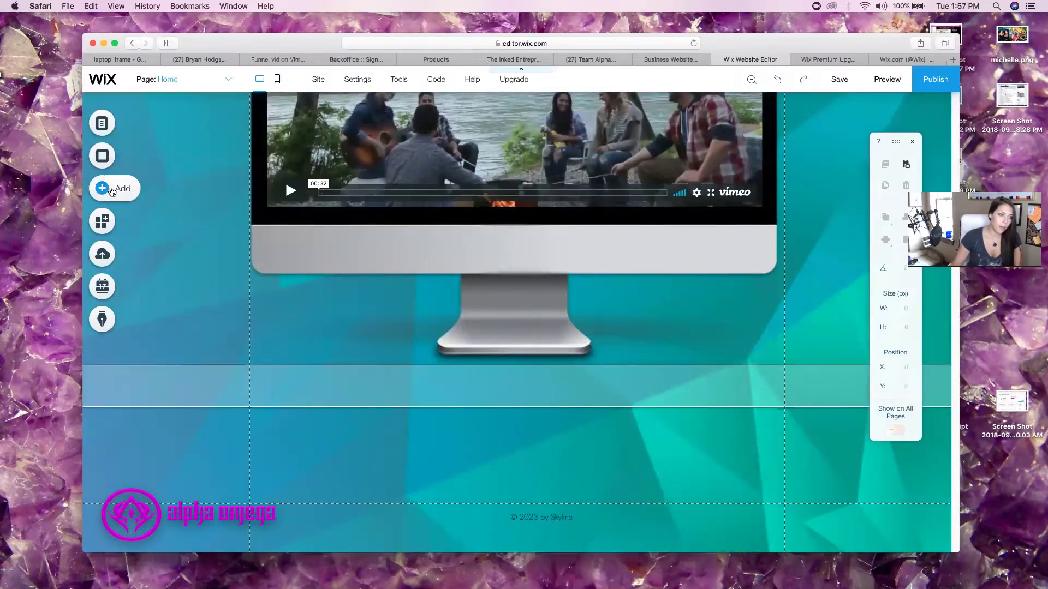
- Add a Heading 5 text to the strip below the monitor and replace its placeholder with the copied "At Your Watch The Video Below NOW ! !"
{"action": "left_click", "coordinate": [112, 191]}
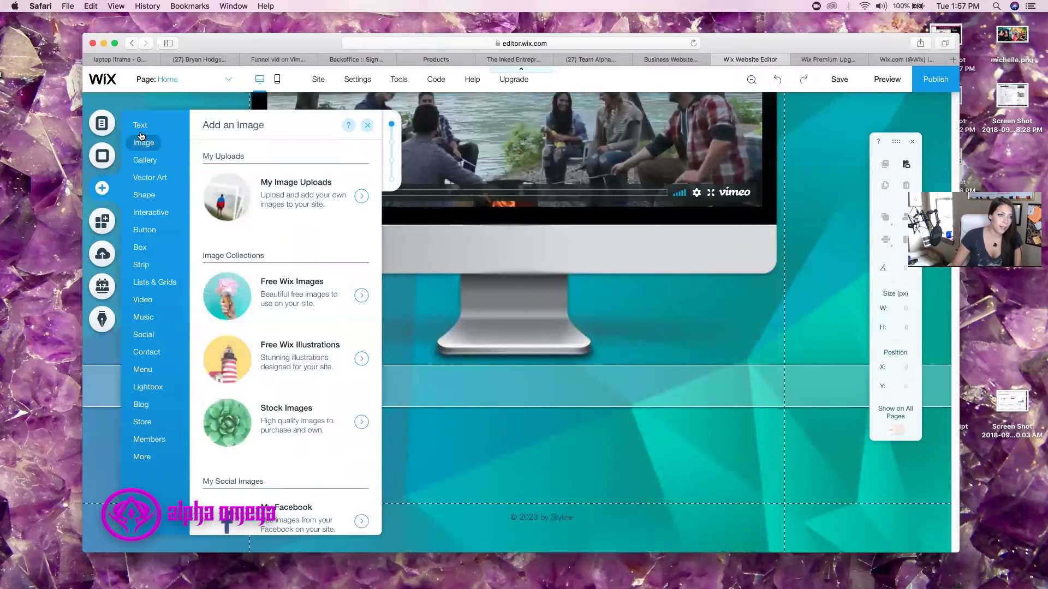
{"action": "mouse_move", "coordinate": [141, 125]}
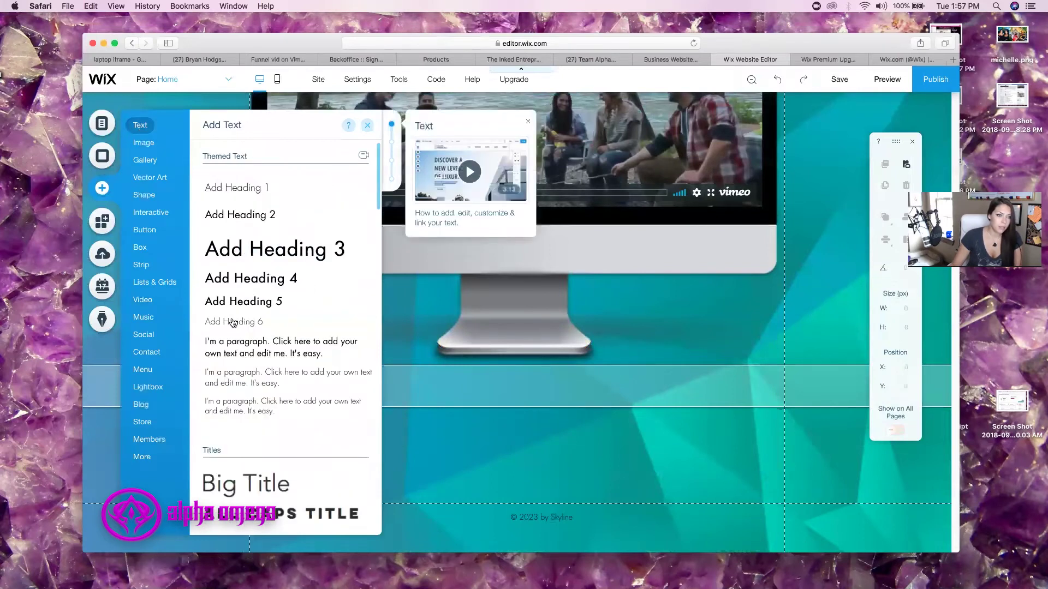
{"action": "left_click_drag", "start_coordinate": [250, 325], "coordinate": [467, 388]}
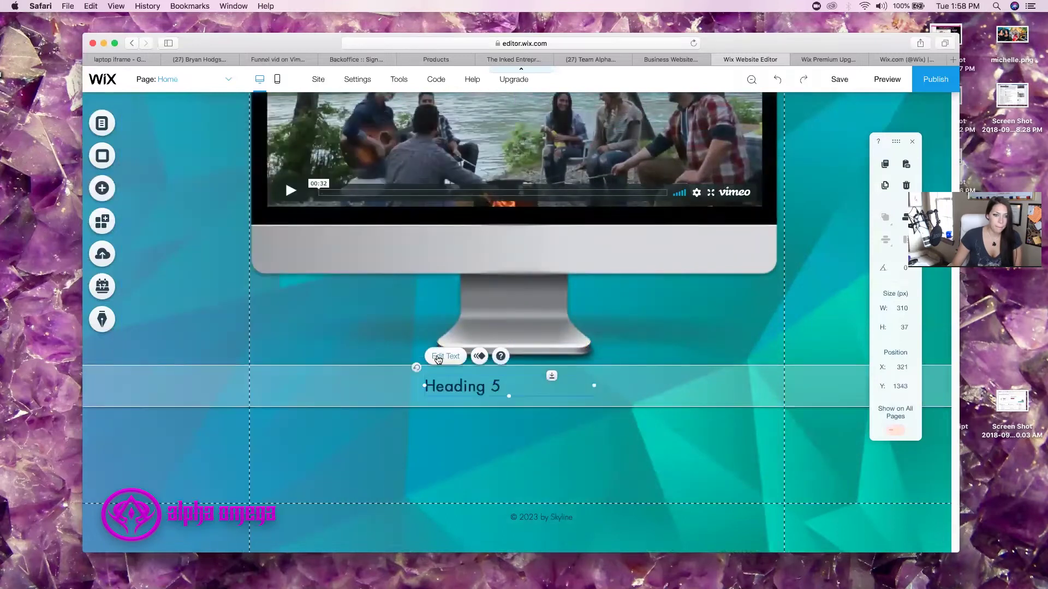
{"action": "left_click", "coordinate": [443, 358]}
{"action": "right_click", "coordinate": [493, 388]}
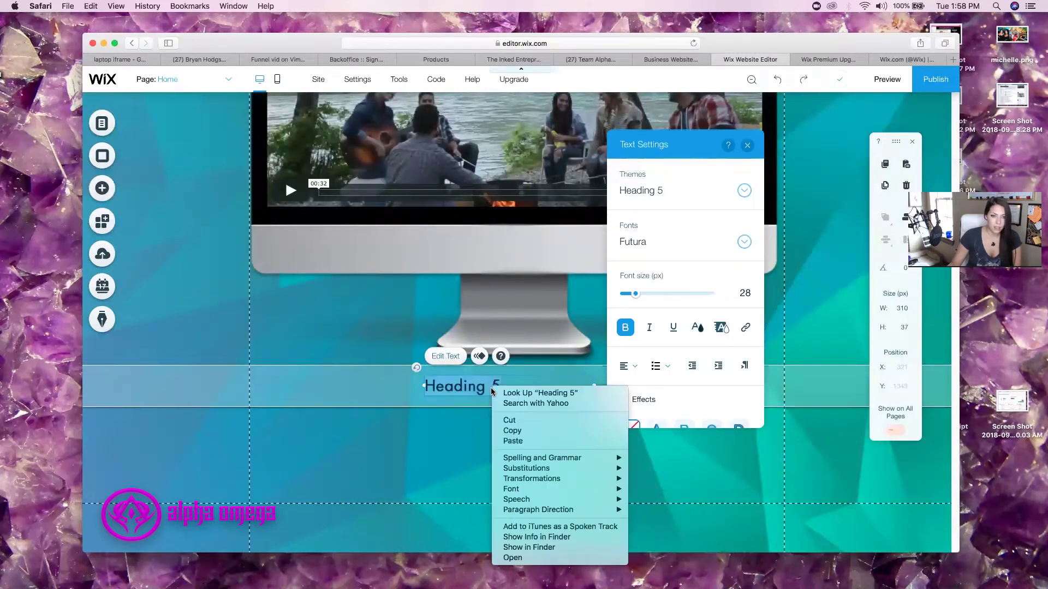
{"action": "left_click", "coordinate": [513, 441]}
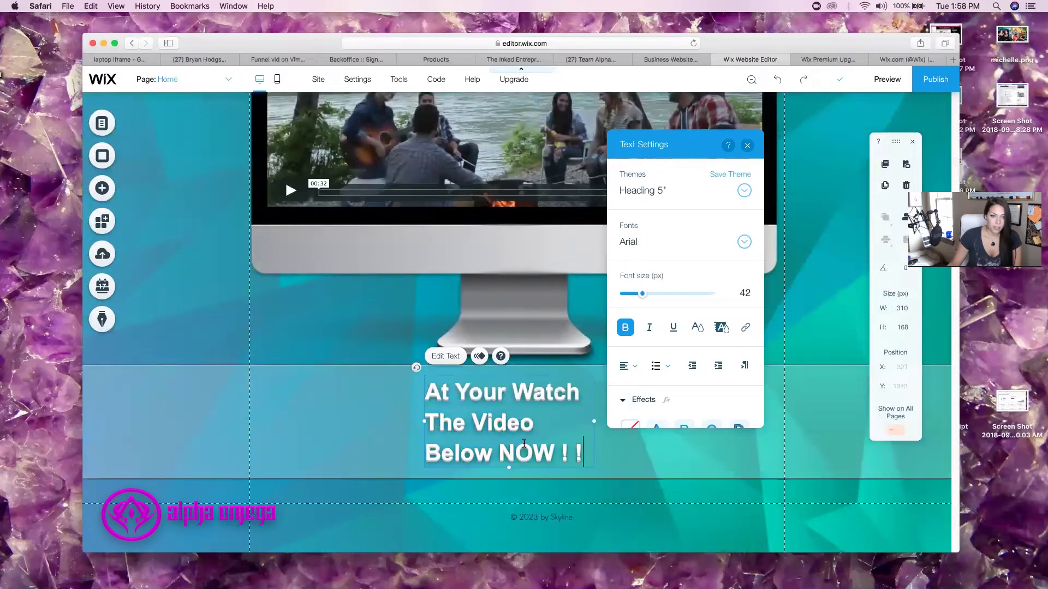
- Widen the pasted text box in the lower strip to about 980 px, spanning the full page column
{"action": "left_click", "coordinate": [426, 421]}
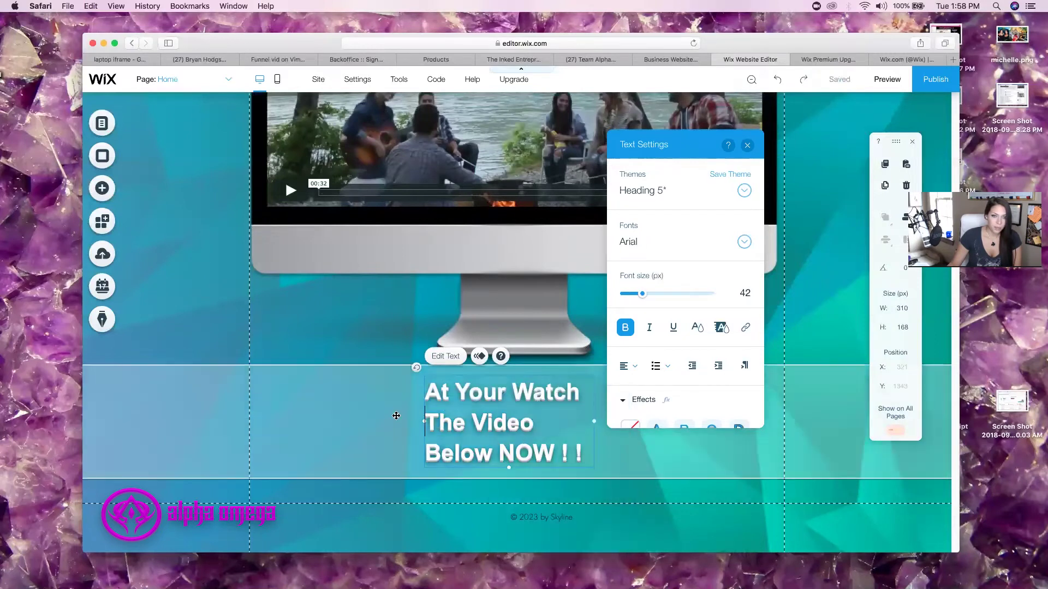
{"action": "left_click", "coordinate": [387, 418]}
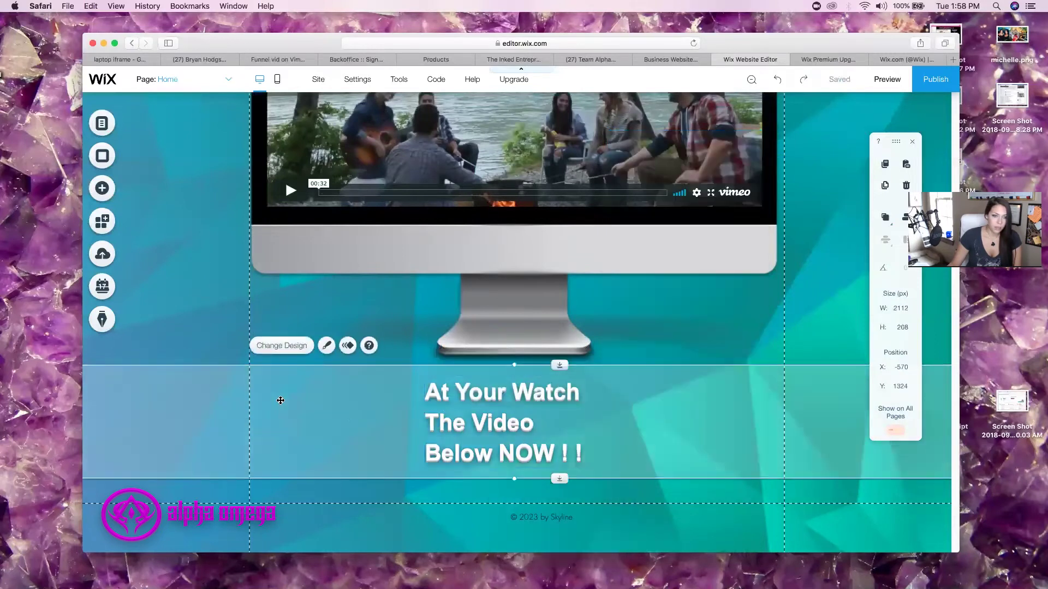
{"action": "left_click", "coordinate": [429, 423]}
{"action": "left_click_drag", "start_coordinate": [424, 421], "coordinate": [274, 418]}
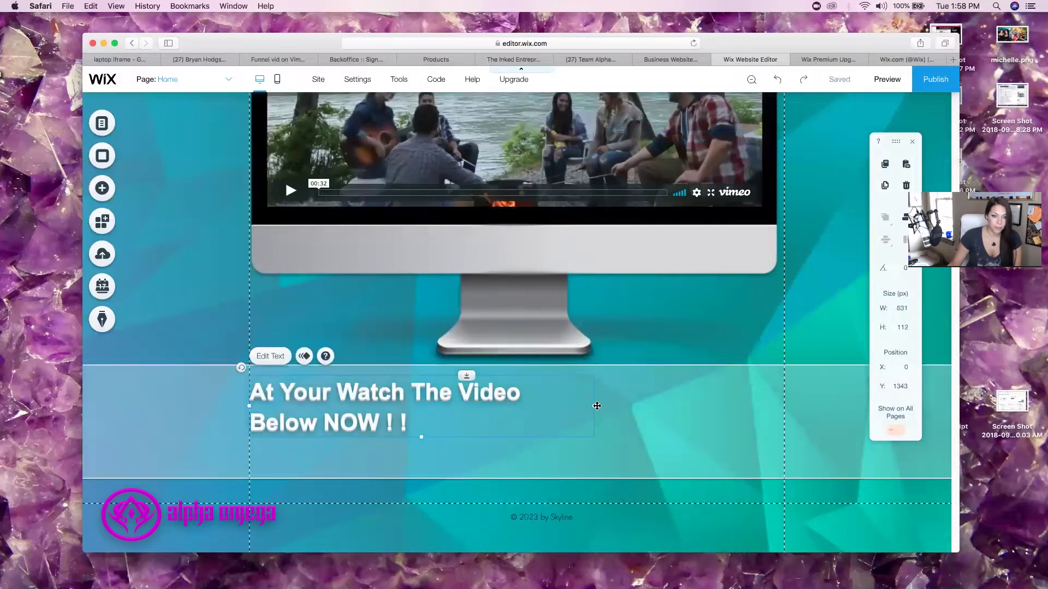
{"action": "left_click_drag", "start_coordinate": [595, 406], "coordinate": [785, 429]}
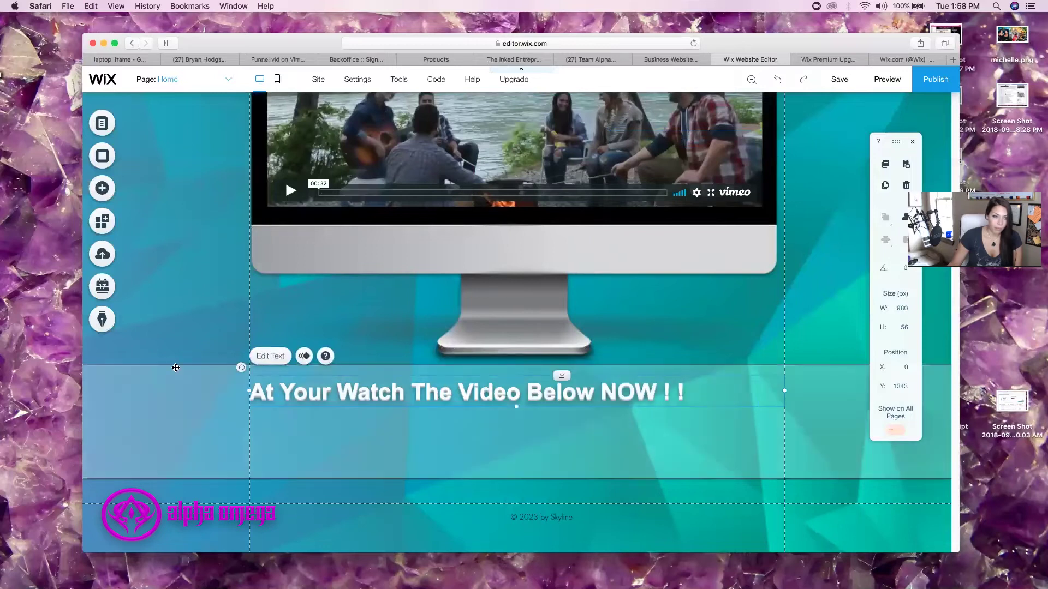
- Append "Click Here For Product Overview" to the end of the lower strip's text
{"action": "left_click", "coordinate": [270, 356]}
{"action": "left_click", "coordinate": [703, 394]}
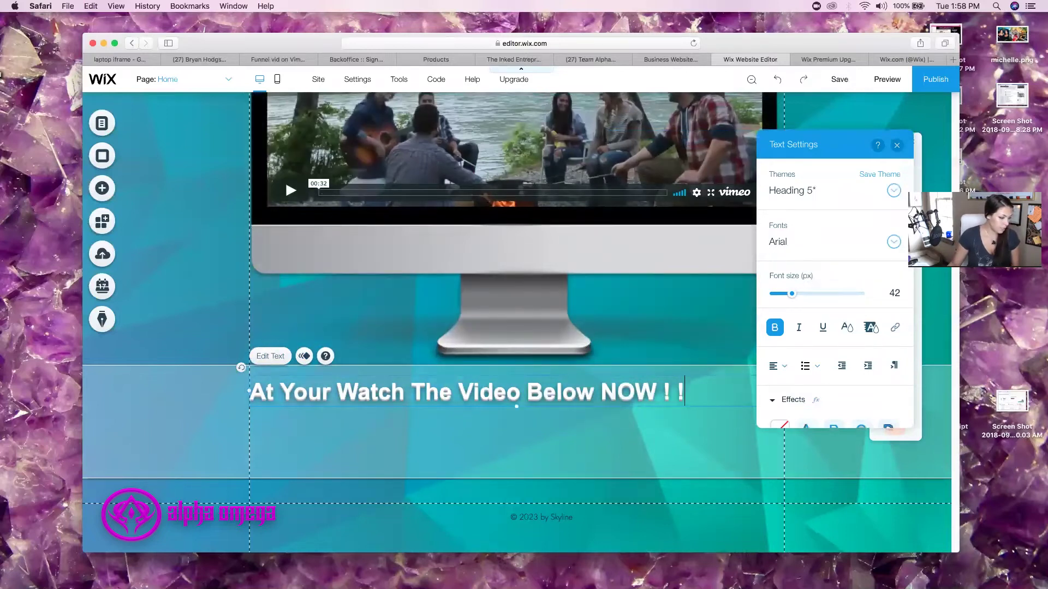
{"action": "type", "text": "cLC"}
{"action": "key", "text": "BackSpace"}
{"action": "key", "text": "BackSpace"}
{"action": "key", "text": "BackSpace"}
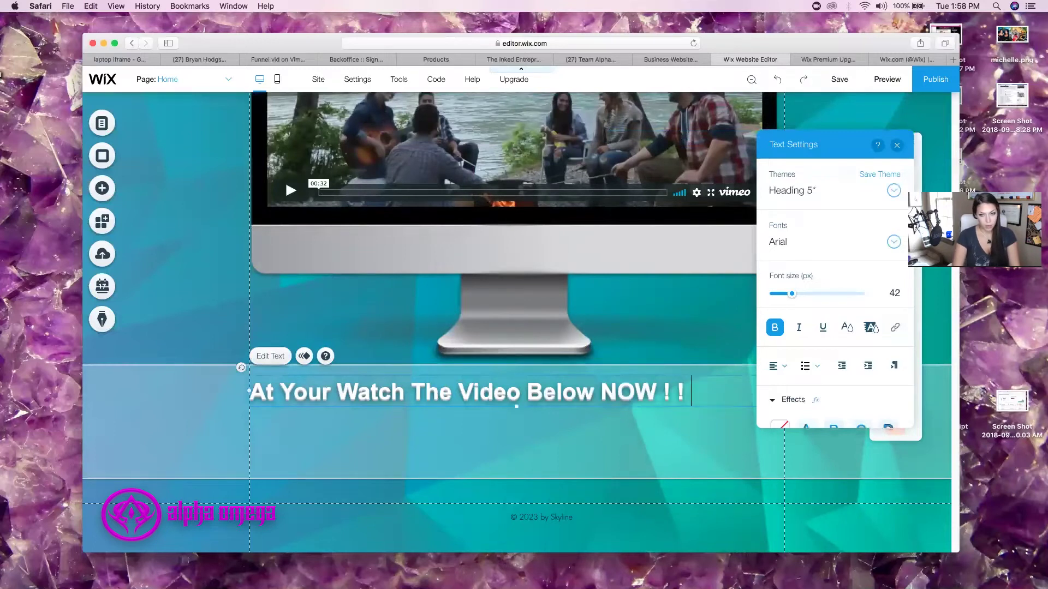
{"action": "type", "text": "Click"}
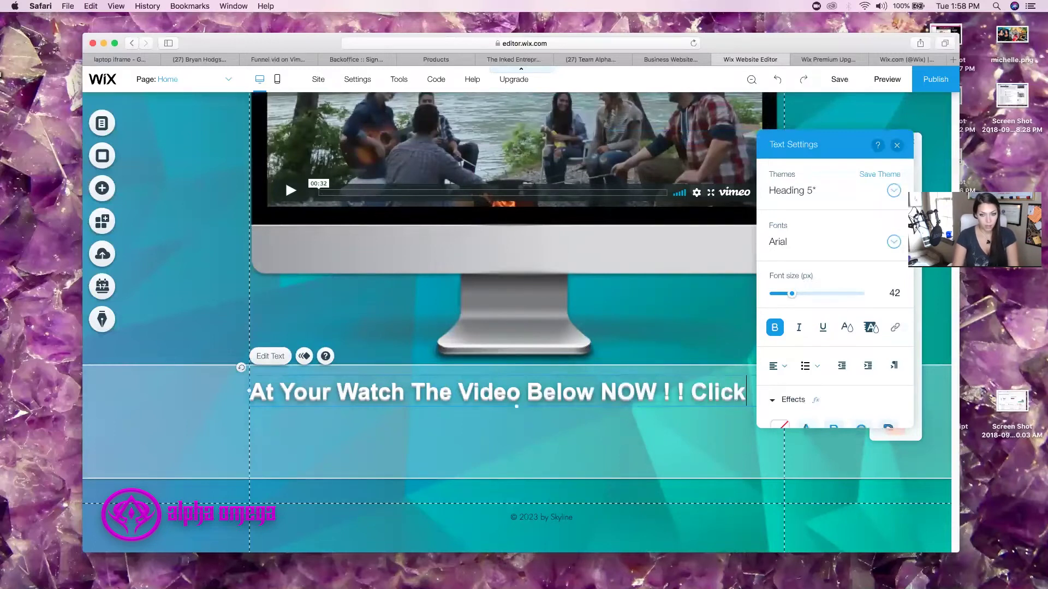
{"action": "type", "text": " Her"}
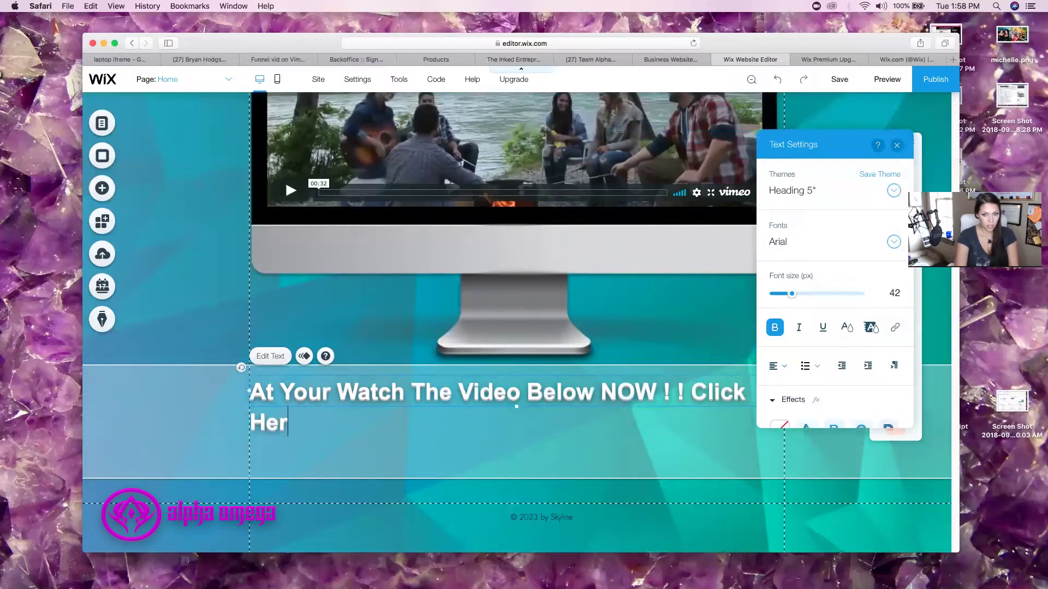
{"action": "type", "text": "e For "}
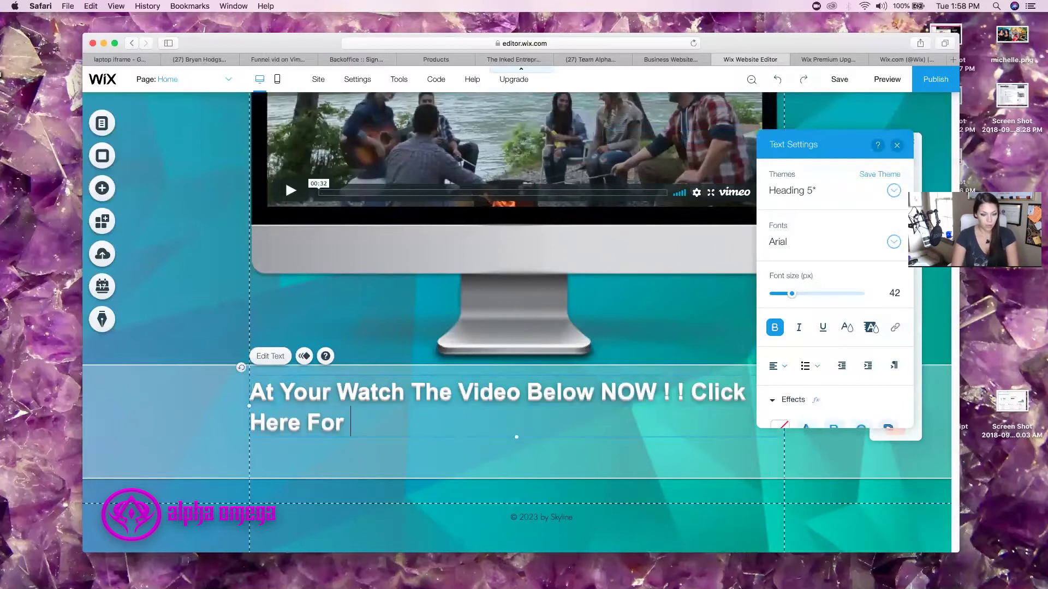
{"action": "type", "text": "Produc"}
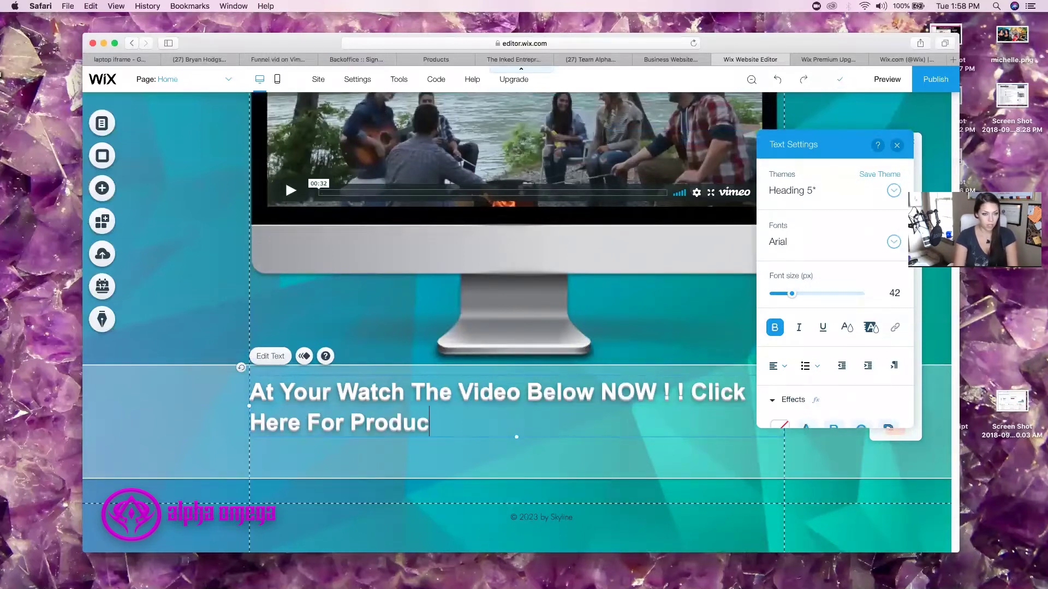
{"action": "type", "text": "t Over"}
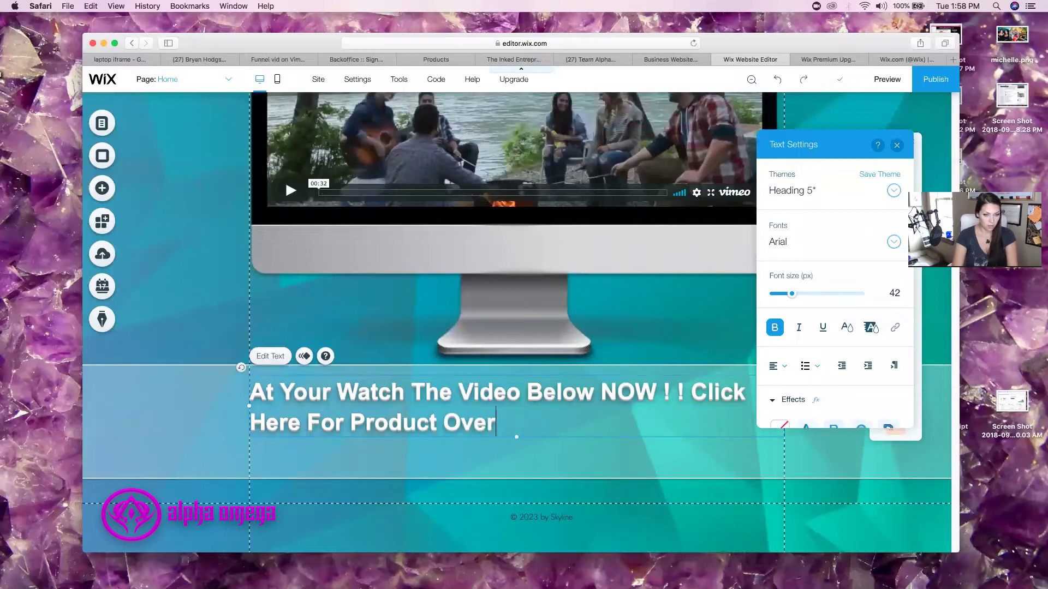
{"action": "type", "text": "view"}
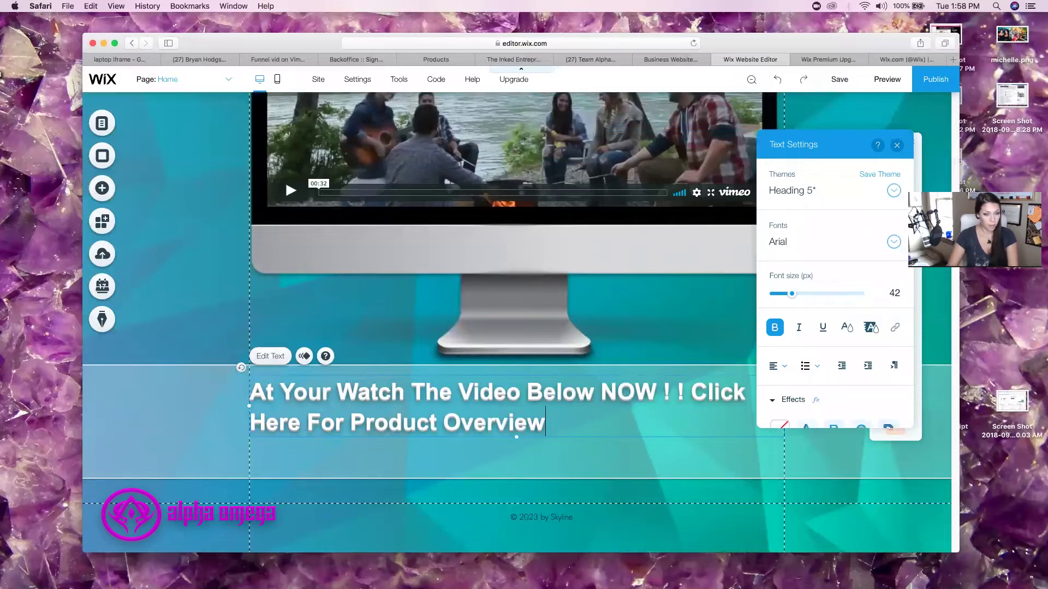
- Delete "At Your Watch The Video Below NOW ! !" from the lower strip's text and move the text box to about X 113, Y 1332
{"action": "left_click_drag", "start_coordinate": [690, 392], "coordinate": [236, 376]}
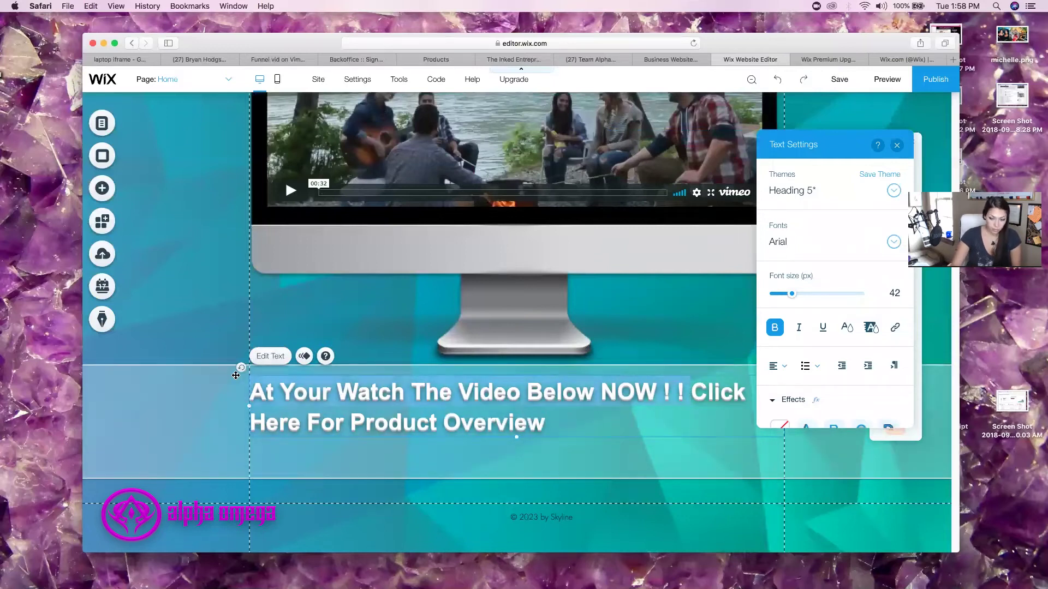
{"action": "key", "text": "BackSpace"}
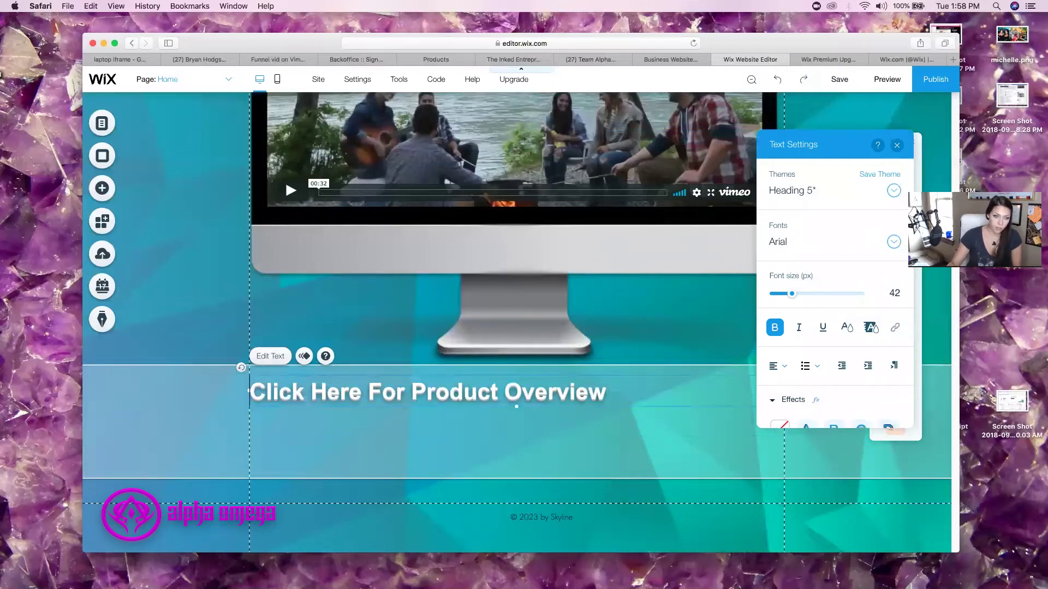
{"action": "left_click", "coordinate": [547, 430]}
{"action": "left_click_drag", "start_coordinate": [546, 384], "coordinate": [608, 381]}
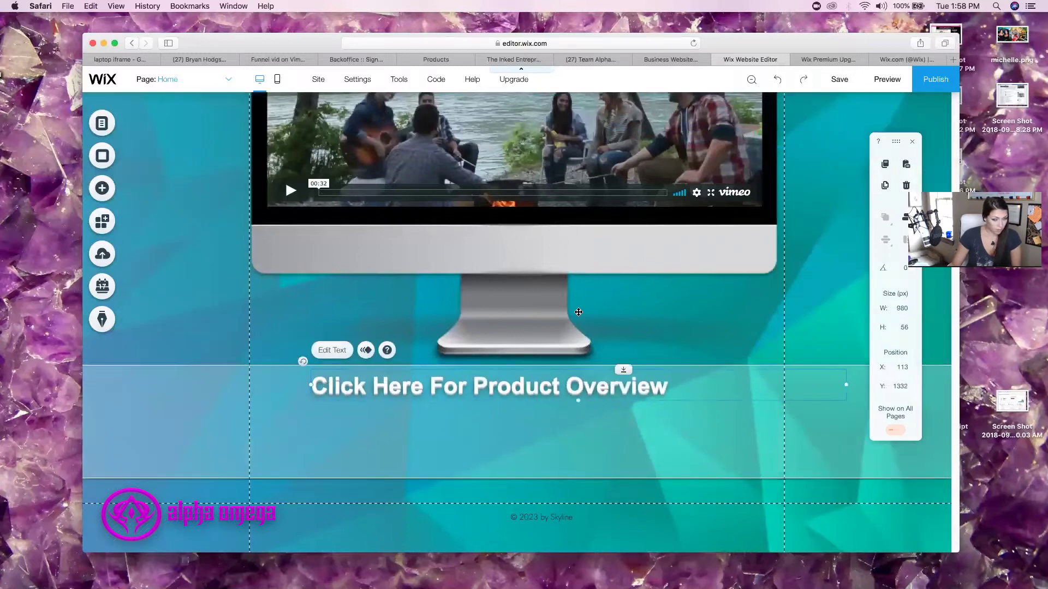
- Set the character spacing of the "At Your Watch The Video Below NOW ! !" headline above the arrows to 0.05
{"action": "scroll", "coordinate": [580, 306], "scroll_direction": "up", "scroll_amount": 8}
{"action": "left_click", "coordinate": [583, 281]}
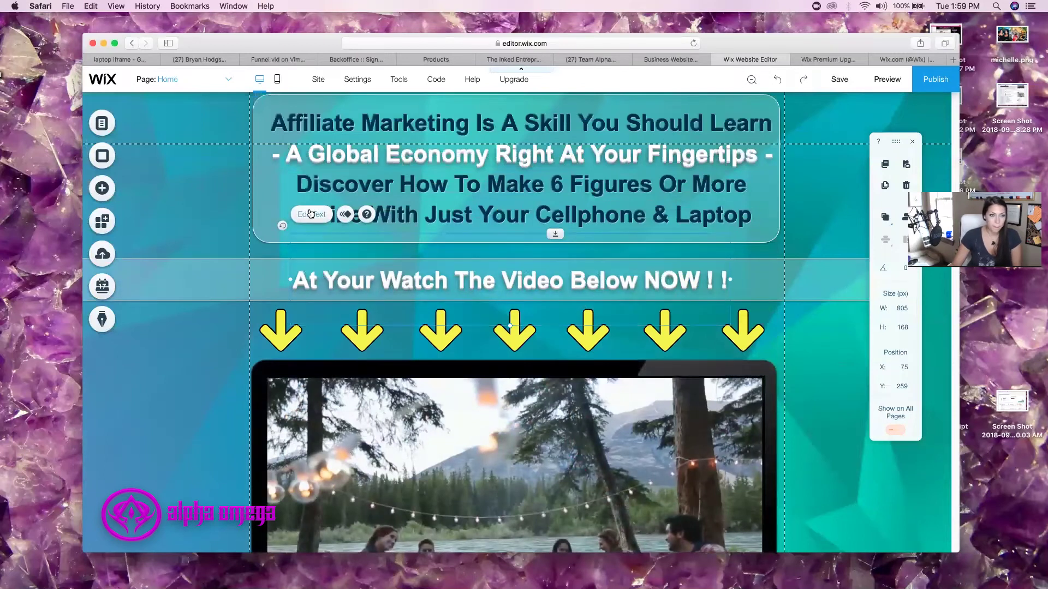
{"action": "left_click", "coordinate": [310, 215]}
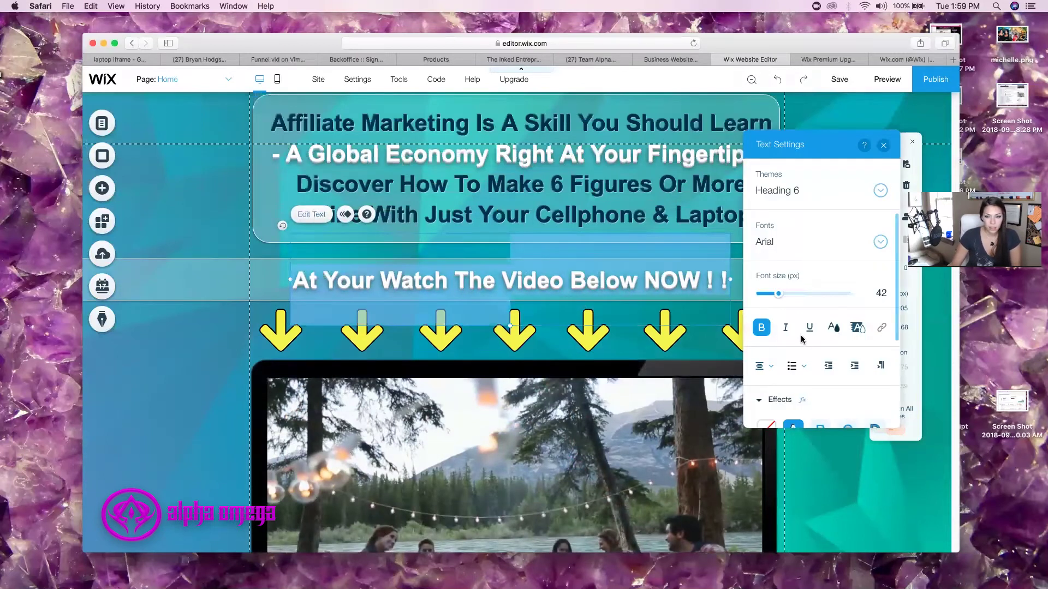
{"action": "scroll", "coordinate": [803, 336], "scroll_direction": "down", "scroll_amount": 5}
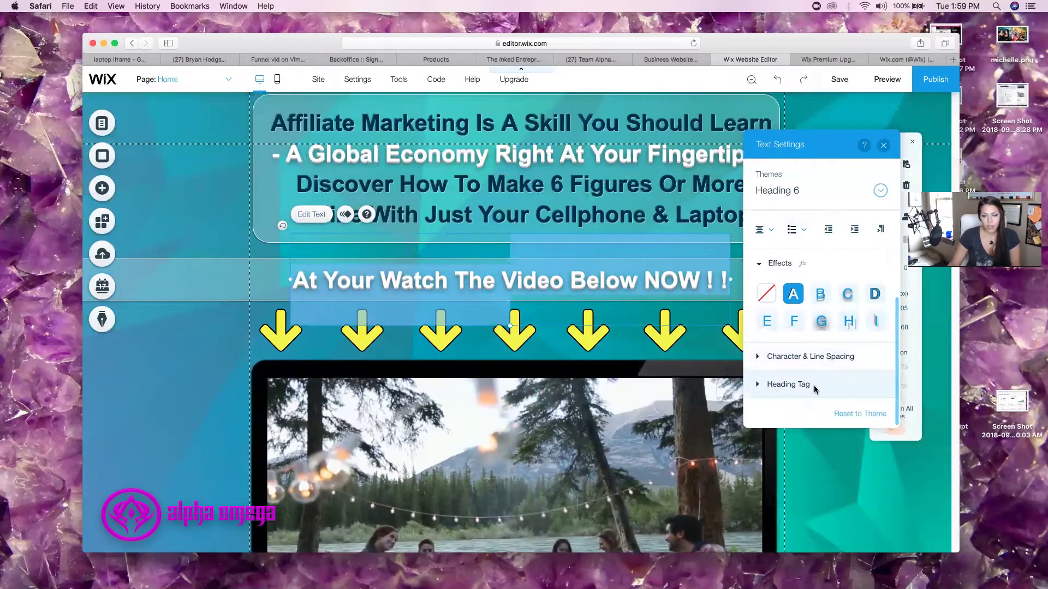
{"action": "left_click", "coordinate": [810, 363]}
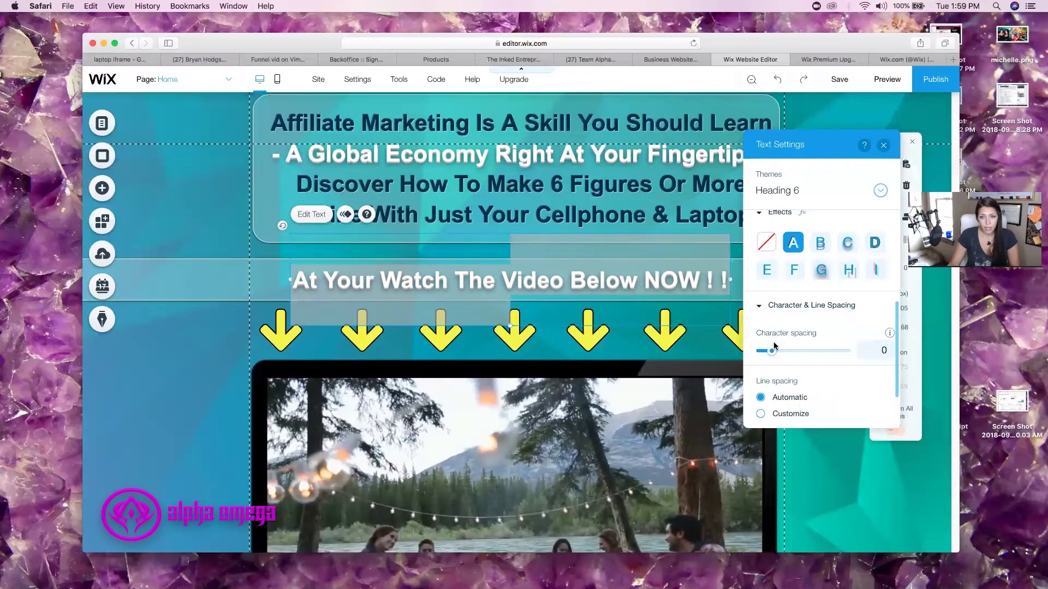
{"action": "left_click_drag", "start_coordinate": [773, 353], "coordinate": [777, 355]}
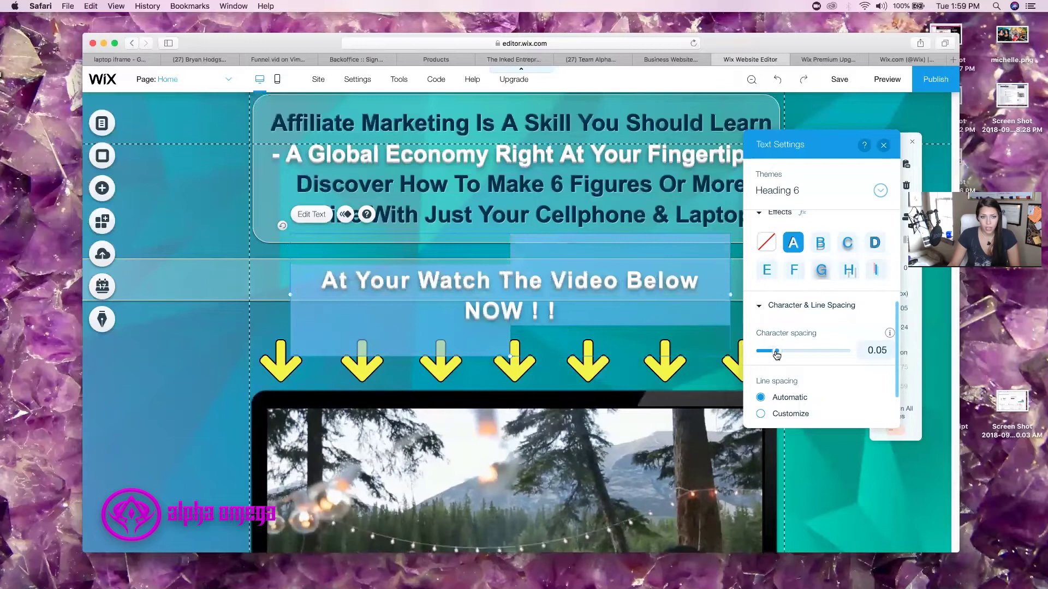
- Widen the headline text box above the arrows on both sides to about 980 px, spanning the full page column
{"action": "left_click", "coordinate": [232, 323]}
{"action": "left_click", "coordinate": [349, 281]}
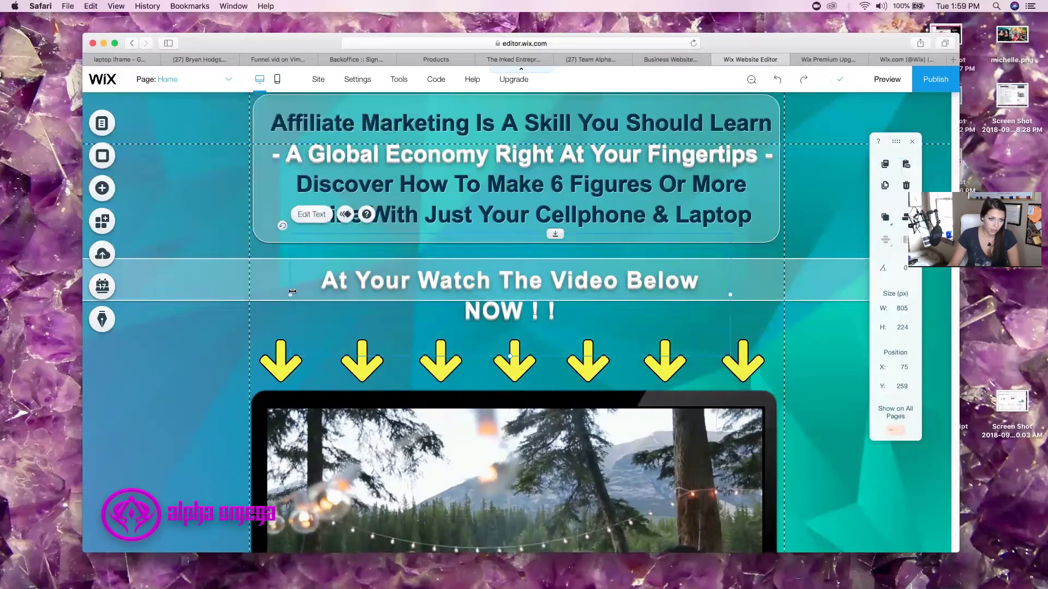
{"action": "left_click_drag", "start_coordinate": [286, 299], "coordinate": [254, 303]}
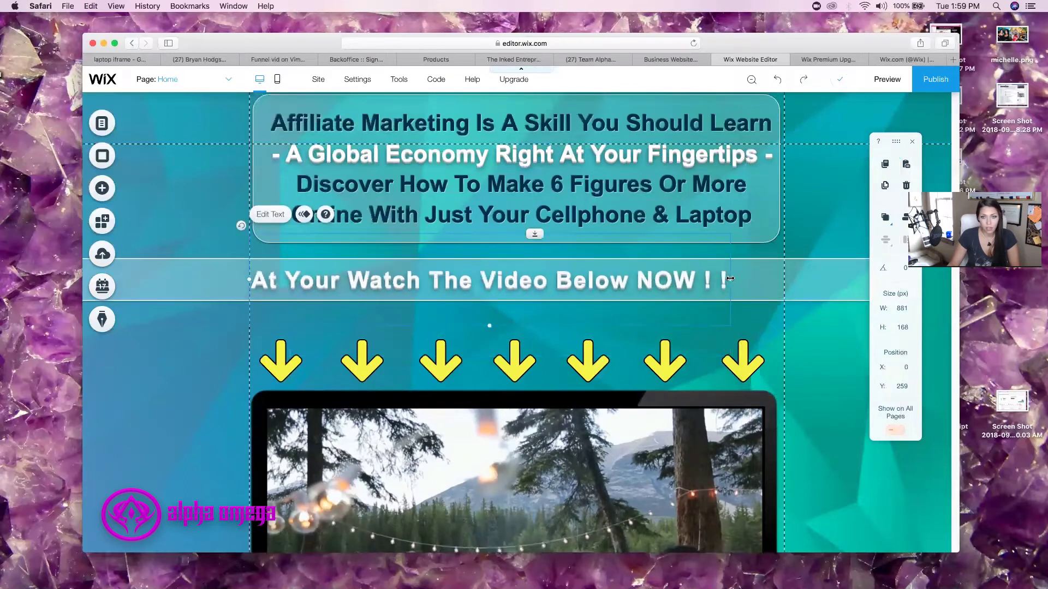
{"action": "left_click_drag", "start_coordinate": [730, 279], "coordinate": [784, 280]}
{"action": "left_click", "coordinate": [701, 284]}
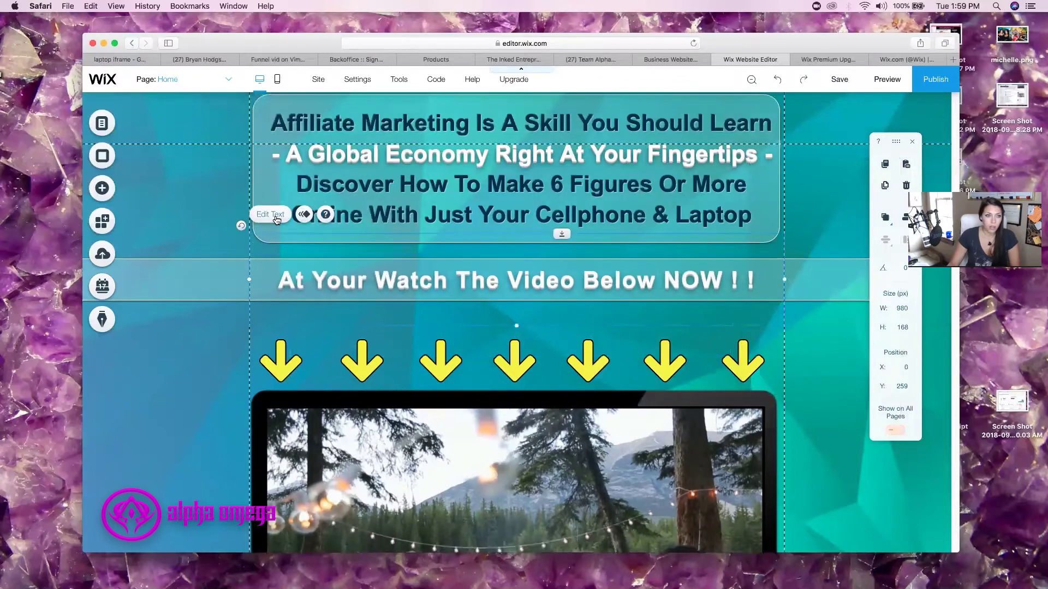
- Italicize the headline above the arrows, set its character spacing to 0.1, and close the text settings
{"action": "left_click", "coordinate": [270, 214]}
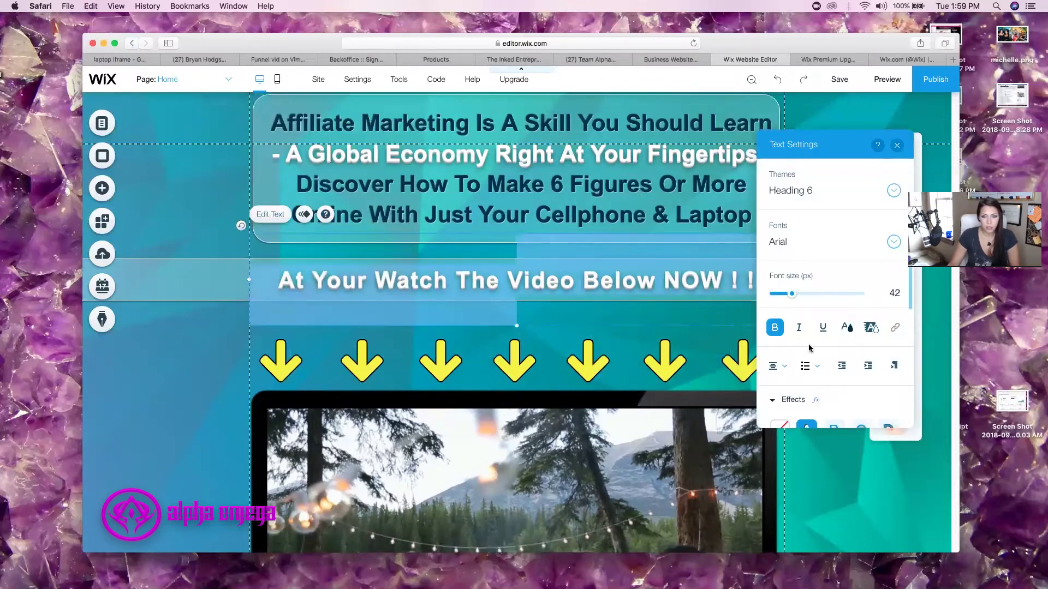
{"action": "left_click", "coordinate": [798, 328]}
{"action": "scroll", "coordinate": [867, 404], "scroll_direction": "down", "scroll_amount": 1}
{"action": "scroll", "coordinate": [857, 405], "scroll_direction": "down", "scroll_amount": 5}
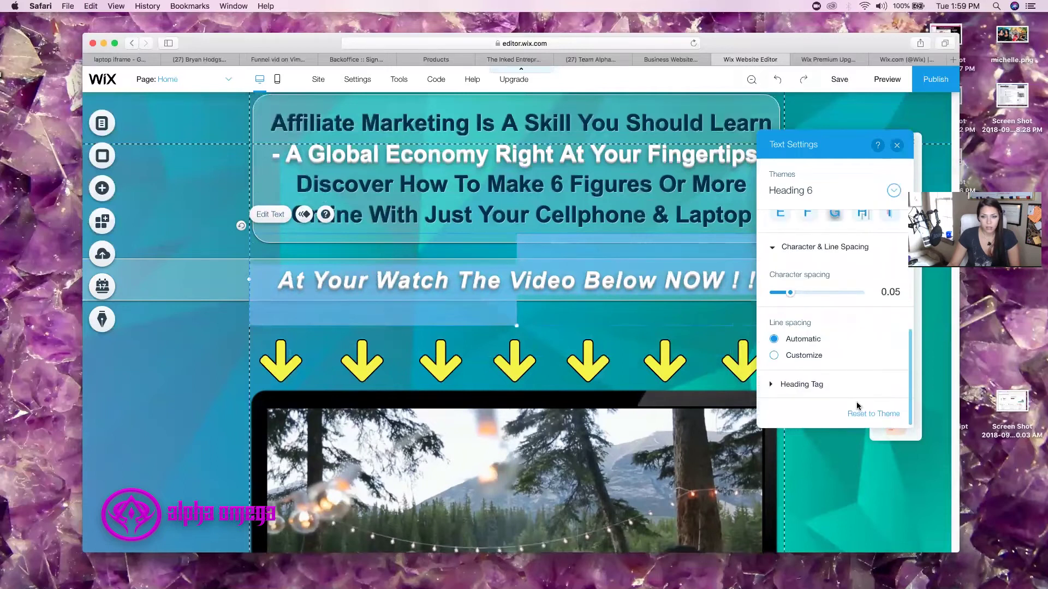
{"action": "left_click", "coordinate": [795, 295]}
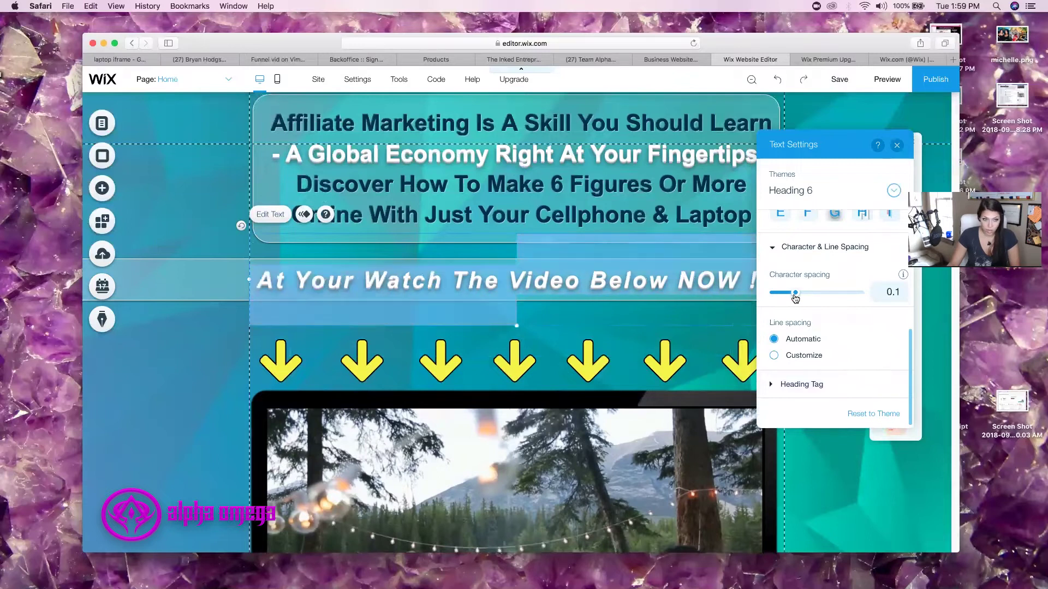
{"action": "left_click_drag", "start_coordinate": [831, 141], "coordinate": [892, 277]}
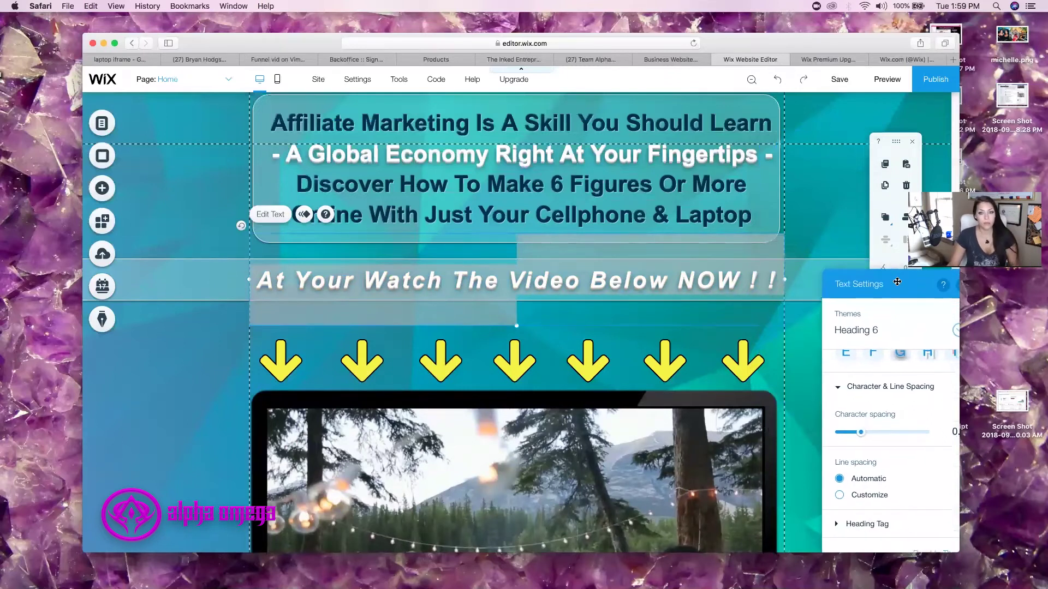
{"action": "left_click", "coordinate": [145, 376]}
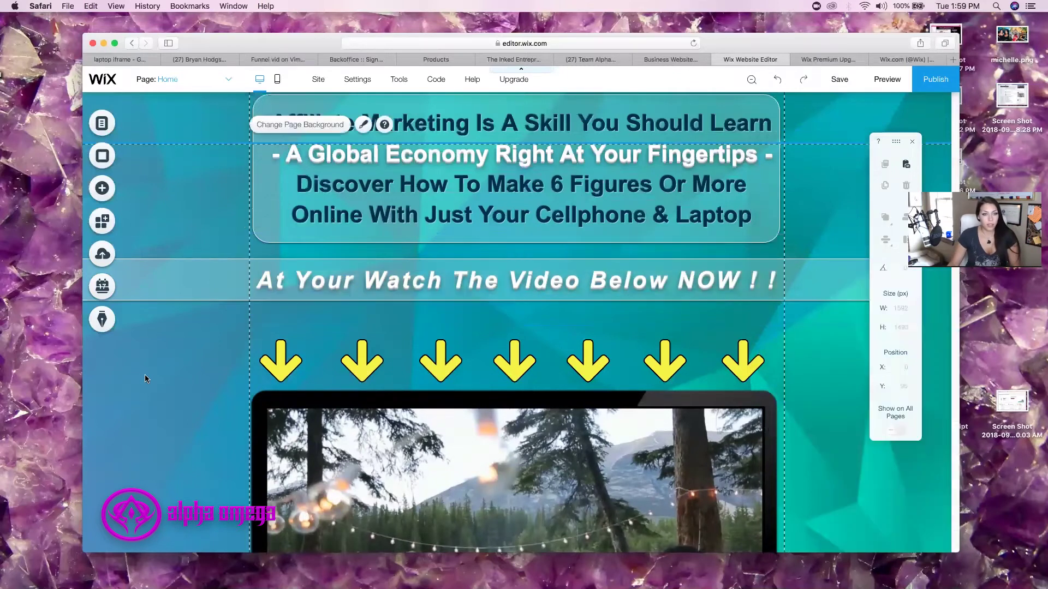
{"action": "scroll", "coordinate": [524, 339], "scroll_direction": "down", "scroll_amount": 6}
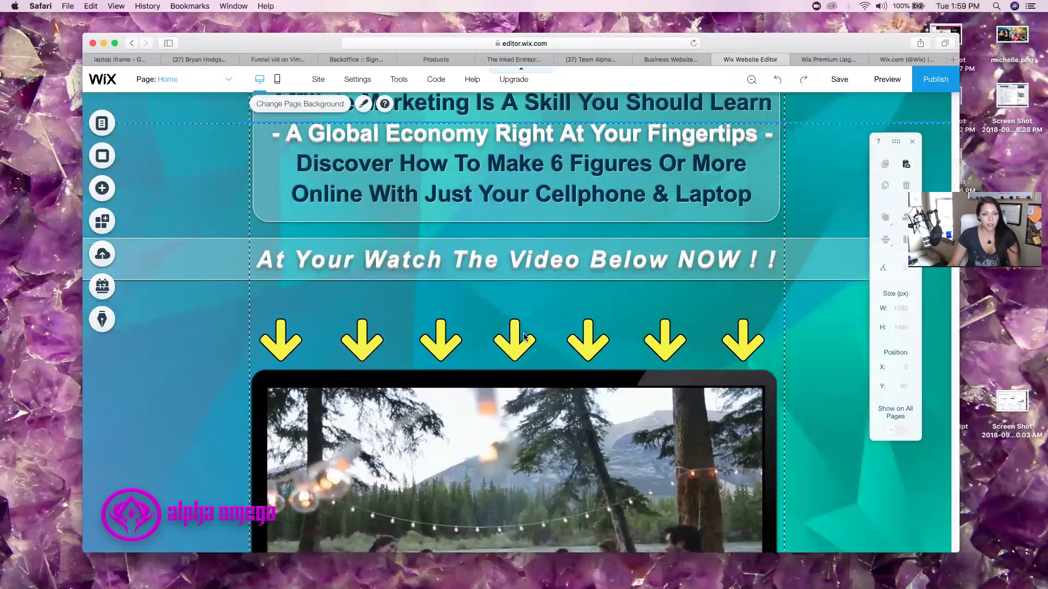
{"action": "scroll", "coordinate": [525, 335], "scroll_direction": "up", "scroll_amount": 5}
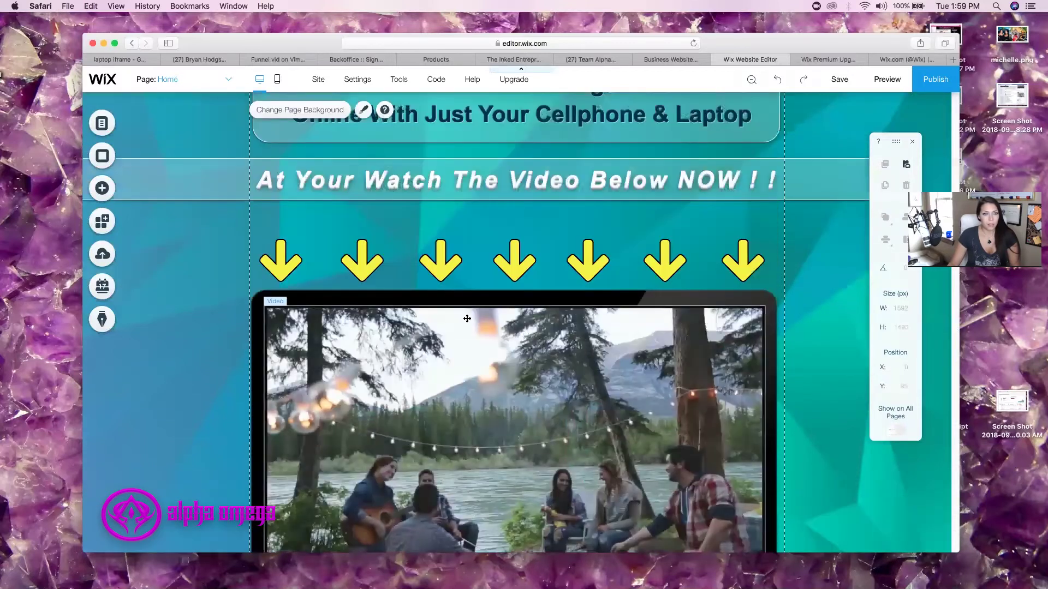
- Move the arrows, monitor and video together up to Y 399, and raise the strip and headline above them to about Y 242
{"action": "left_click", "coordinate": [179, 235]}
{"action": "left_click_drag", "start_coordinate": [268, 240], "coordinate": [590, 317]}
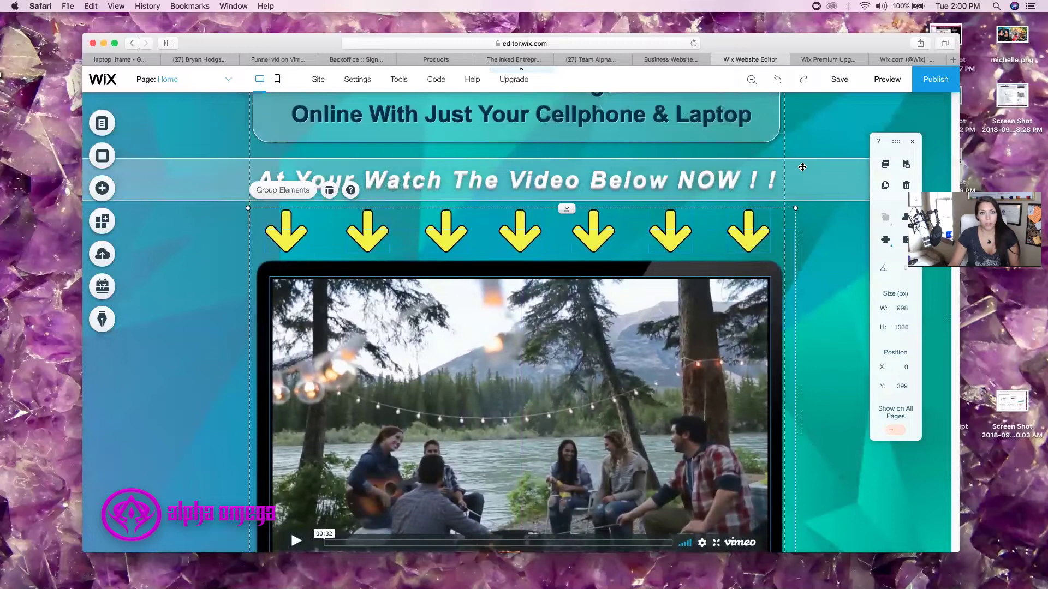
{"action": "left_click", "coordinate": [802, 163]}
{"action": "left_click_drag", "start_coordinate": [803, 162], "coordinate": [804, 157]}
{"action": "left_click_drag", "start_coordinate": [710, 179], "coordinate": [712, 175]}
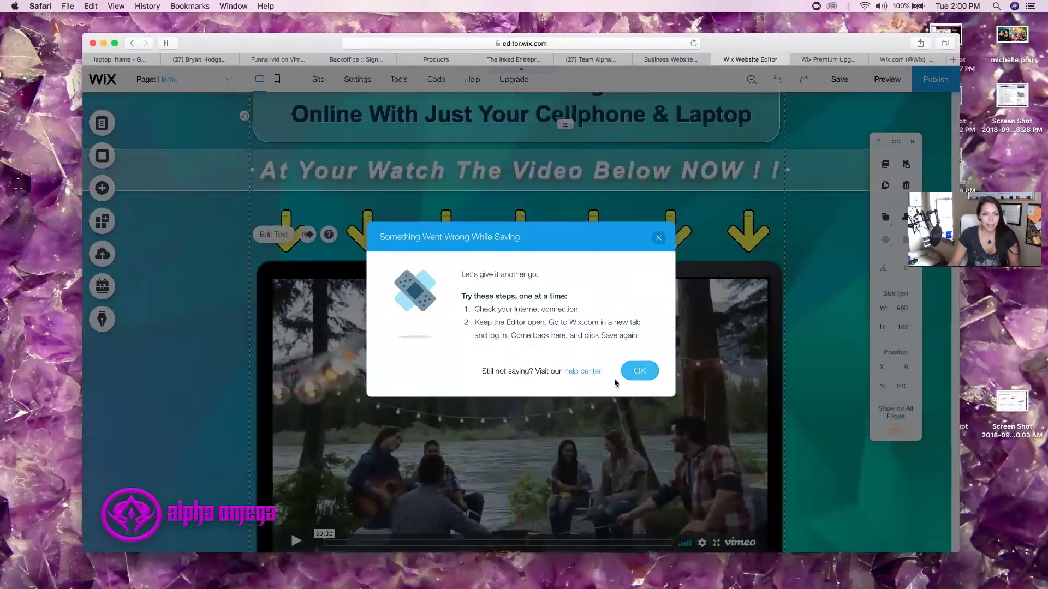
{"action": "left_click", "coordinate": [631, 376]}
{"action": "mouse_move", "coordinate": [664, 254]}
{"action": "left_mouse_down"}
{"action": "mouse_move", "coordinate": [661, 240]}
{"action": "mouse_move", "coordinate": [658, 253]}
{"action": "left_mouse_up"}
{"action": "left_click", "coordinate": [777, 80]}
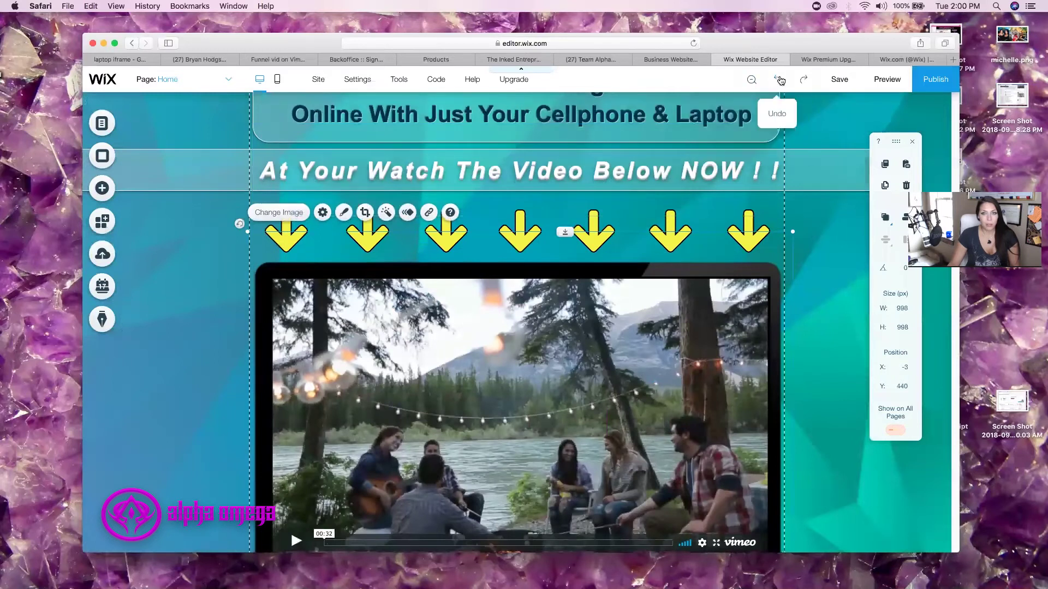
{"action": "left_click", "coordinate": [780, 81]}
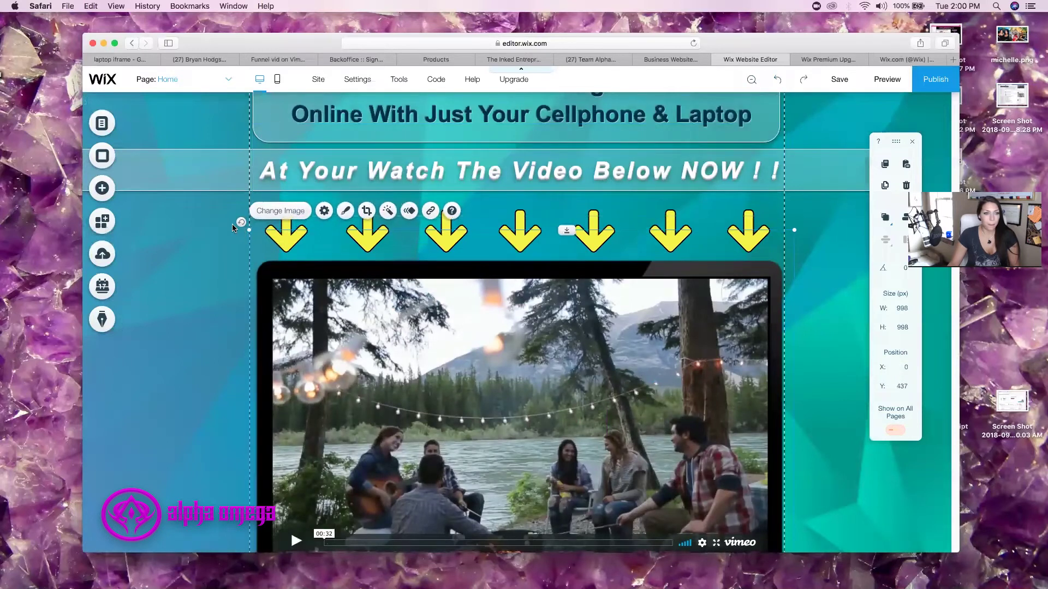
- Select the arrows, monitor and video together and nudge them slightly up and left beneath the headline
{"action": "left_click", "coordinate": [237, 218]}
{"action": "left_click", "coordinate": [146, 225]}
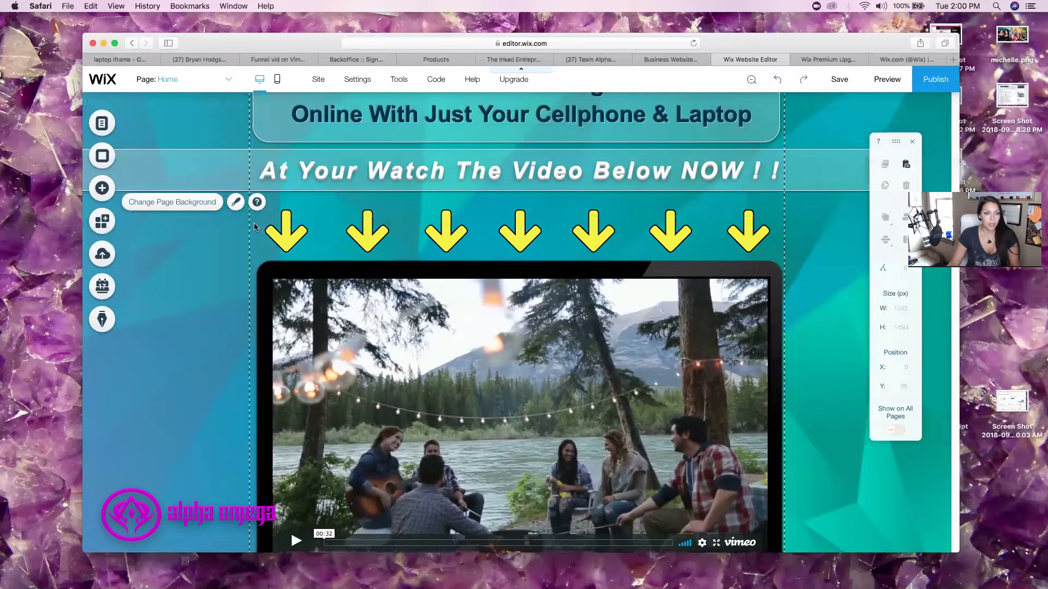
{"action": "left_click_drag", "start_coordinate": [761, 296], "coordinate": [768, 324]}
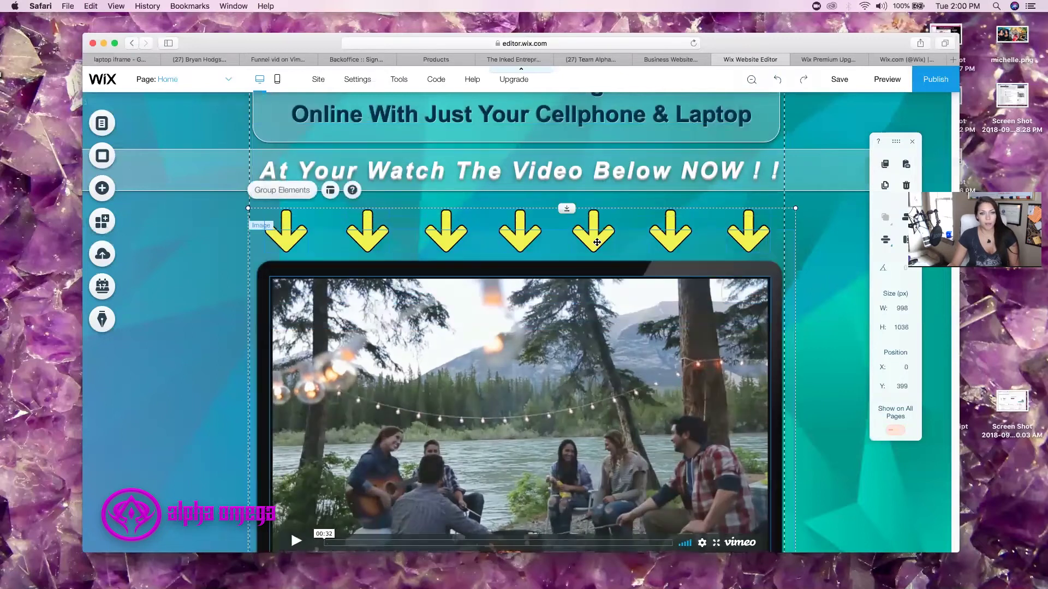
{"action": "left_click", "coordinate": [483, 210]}
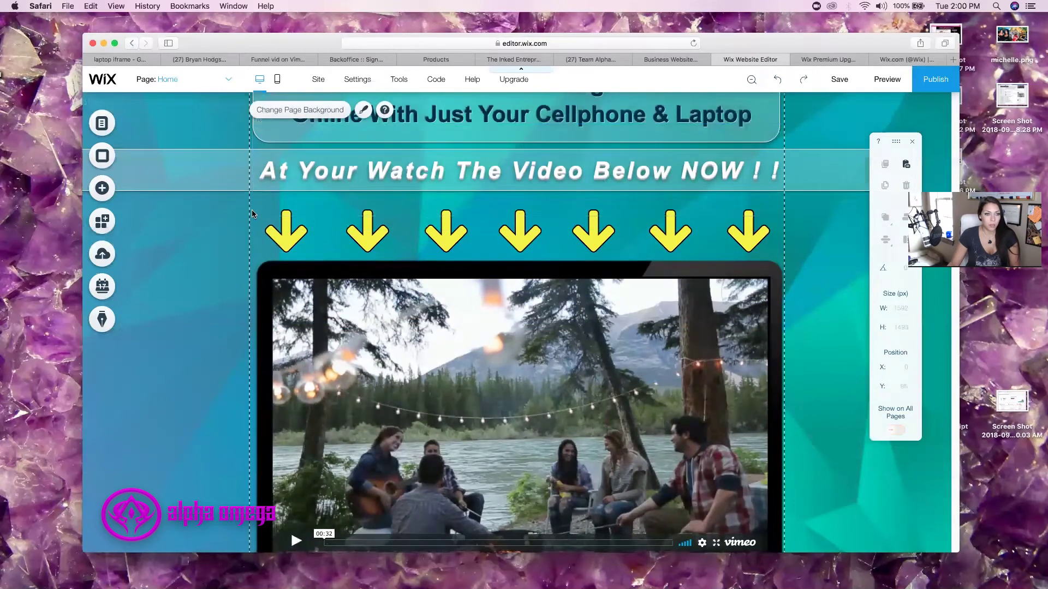
{"action": "left_click_drag", "start_coordinate": [396, 252], "coordinate": [775, 331]}
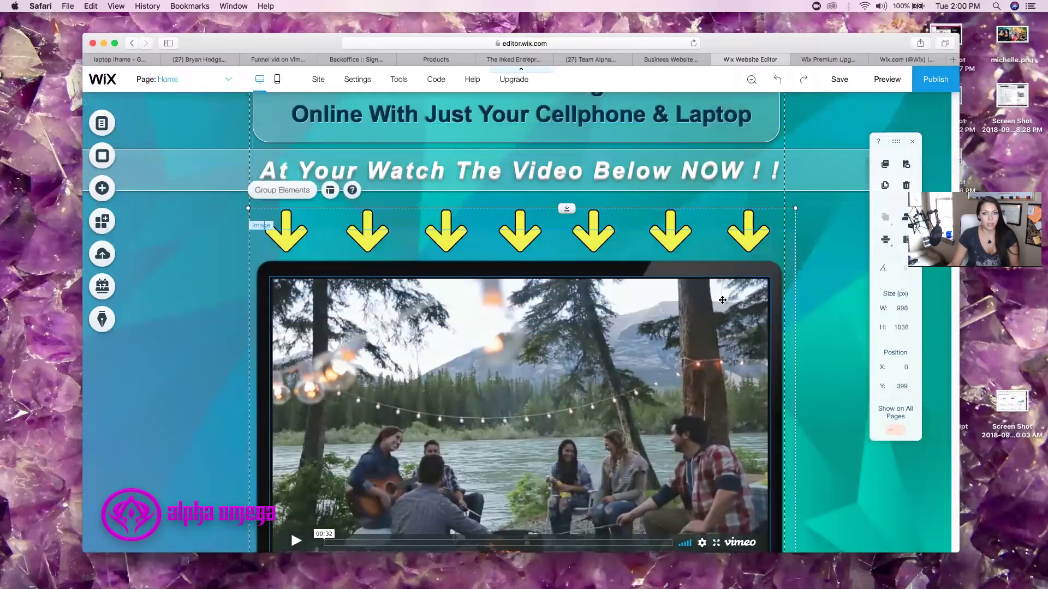
{"action": "mouse_move", "coordinate": [675, 283]}
{"action": "left_mouse_down"}
{"action": "mouse_move", "coordinate": [678, 268]}
{"action": "mouse_move", "coordinate": [672, 276]}
{"action": "left_mouse_up"}
- Set the character spacing of the "Click Here For Product Overview" text on the lower strip to 0.3
{"action": "scroll", "coordinate": [554, 491], "scroll_direction": "down", "scroll_amount": 7}
{"action": "left_click", "coordinate": [513, 419]}
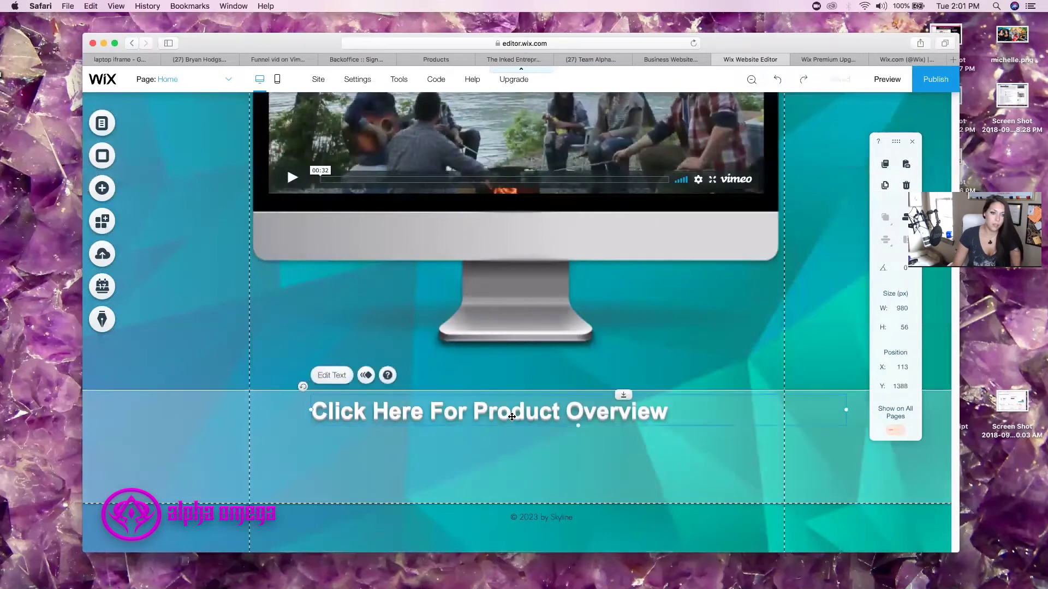
{"action": "left_click", "coordinate": [333, 375]}
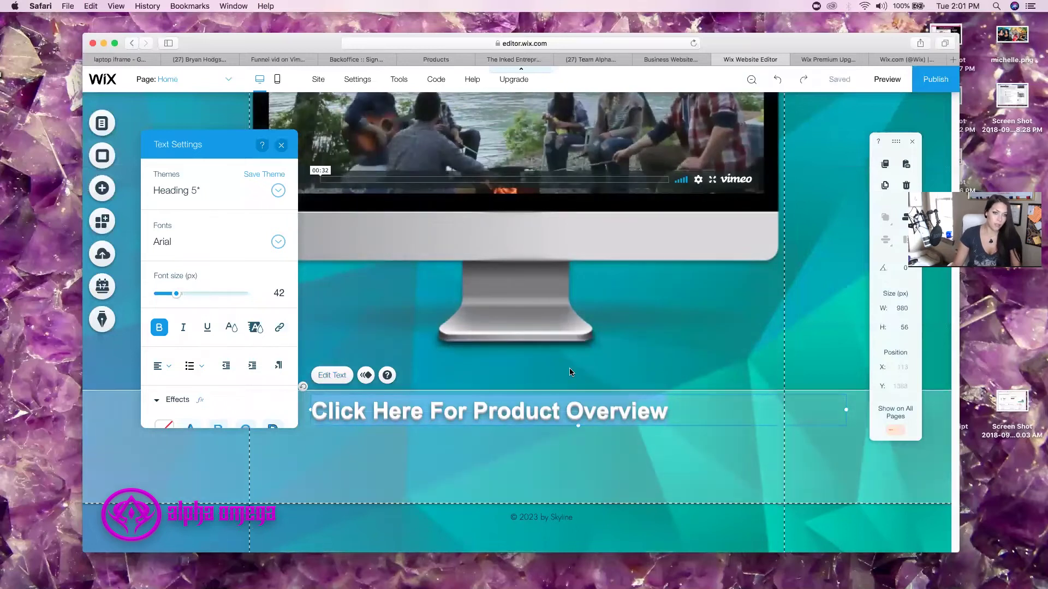
{"action": "scroll", "coordinate": [221, 344], "scroll_direction": "down", "scroll_amount": 3}
{"action": "scroll", "coordinate": [220, 363], "scroll_direction": "down", "scroll_amount": 3}
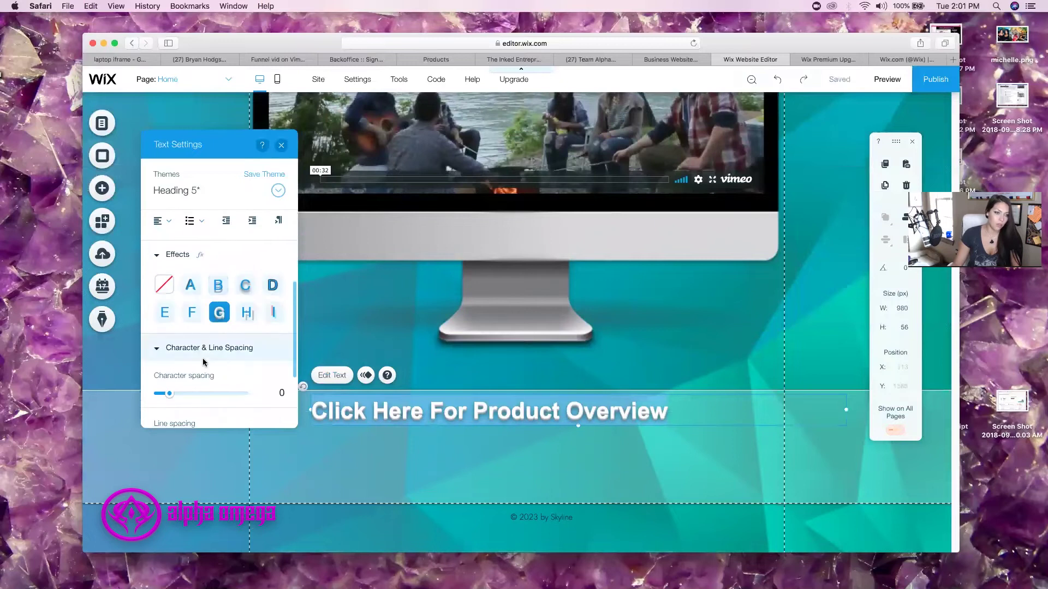
{"action": "left_click_drag", "start_coordinate": [172, 399], "coordinate": [202, 395]}
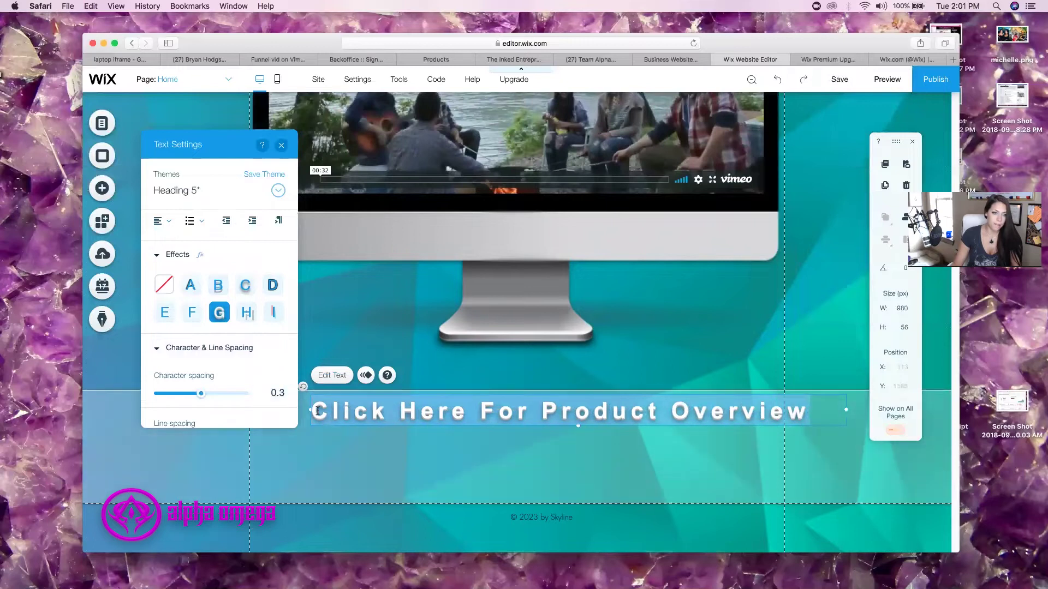
- Shift the "Click Here For Product Overview" text box left so it spans the page column, and italicize its text
{"action": "left_click", "coordinate": [363, 410]}
{"action": "left_click_drag", "start_coordinate": [338, 421], "coordinate": [251, 411]}
{"action": "left_click", "coordinate": [271, 374]}
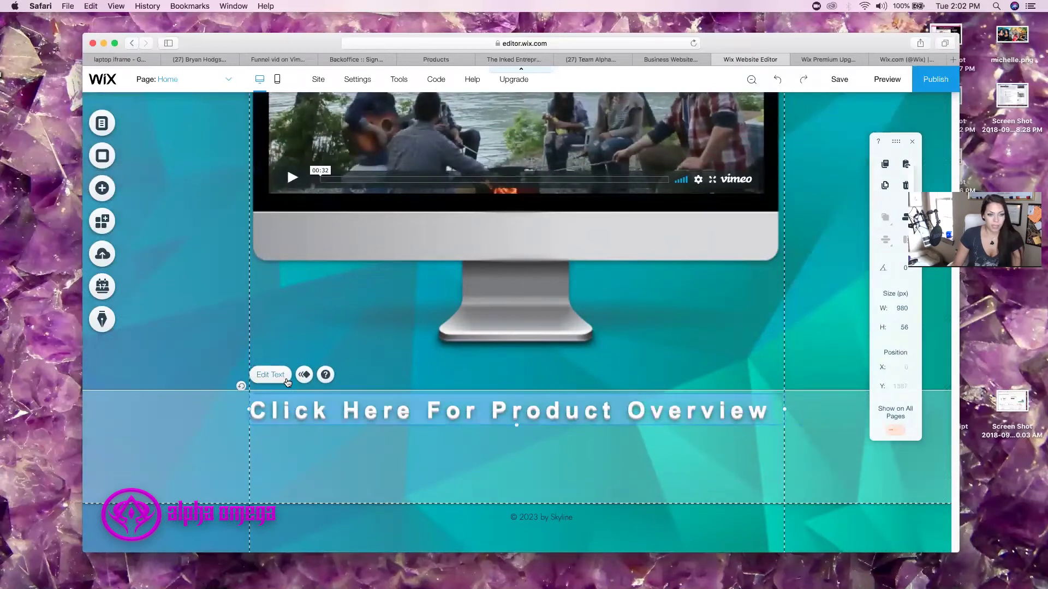
{"action": "left_click", "coordinate": [798, 328]}
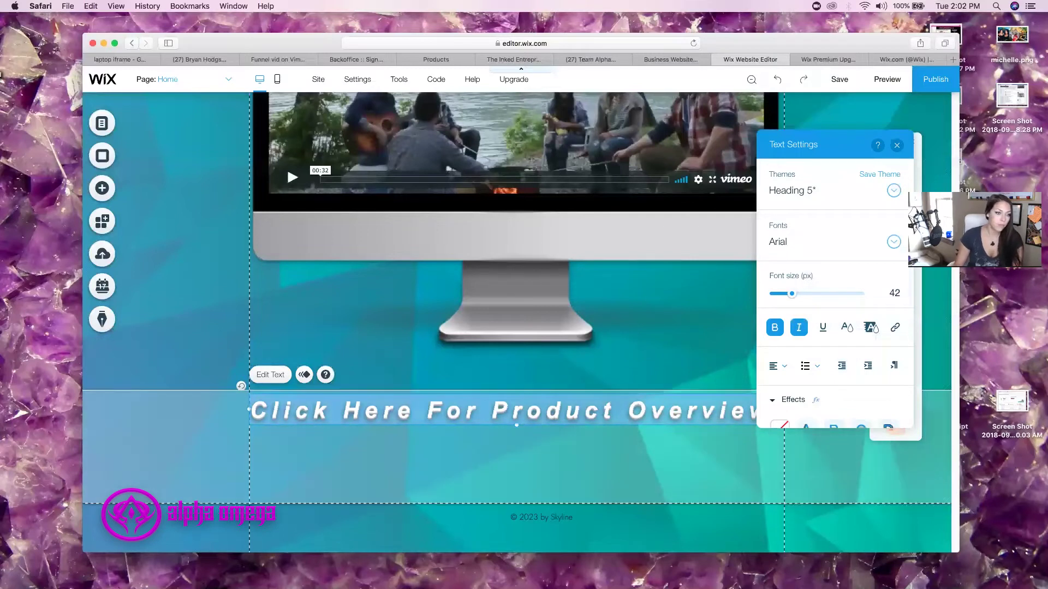
{"action": "left_click", "coordinate": [423, 528]}
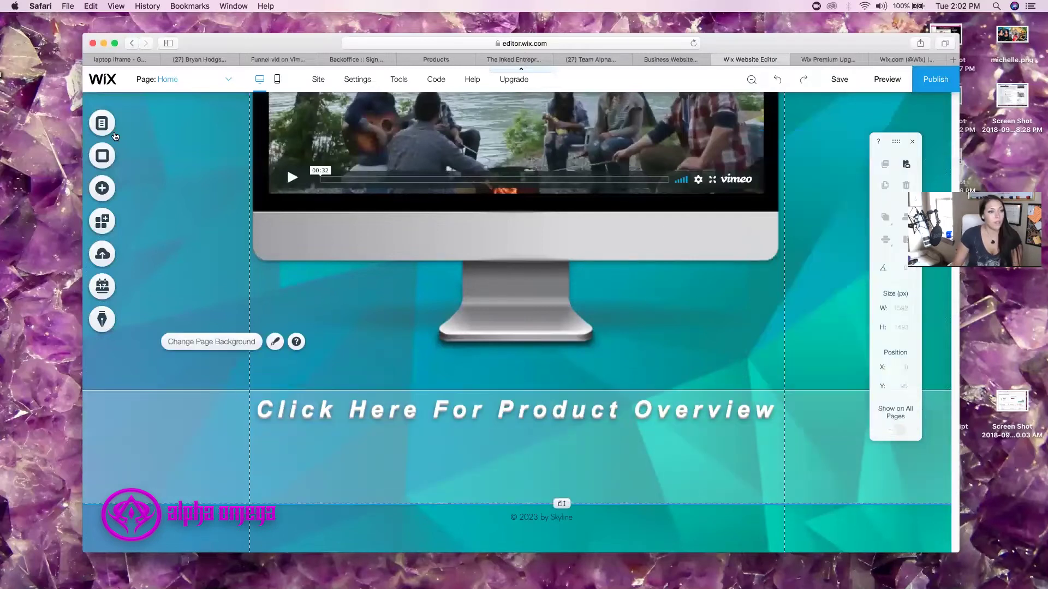
- Add the outlined rounded "Back to Top" text button beneath the lower strip's text and size it to about 345 × 68 px
{"action": "left_click", "coordinate": [112, 191]}
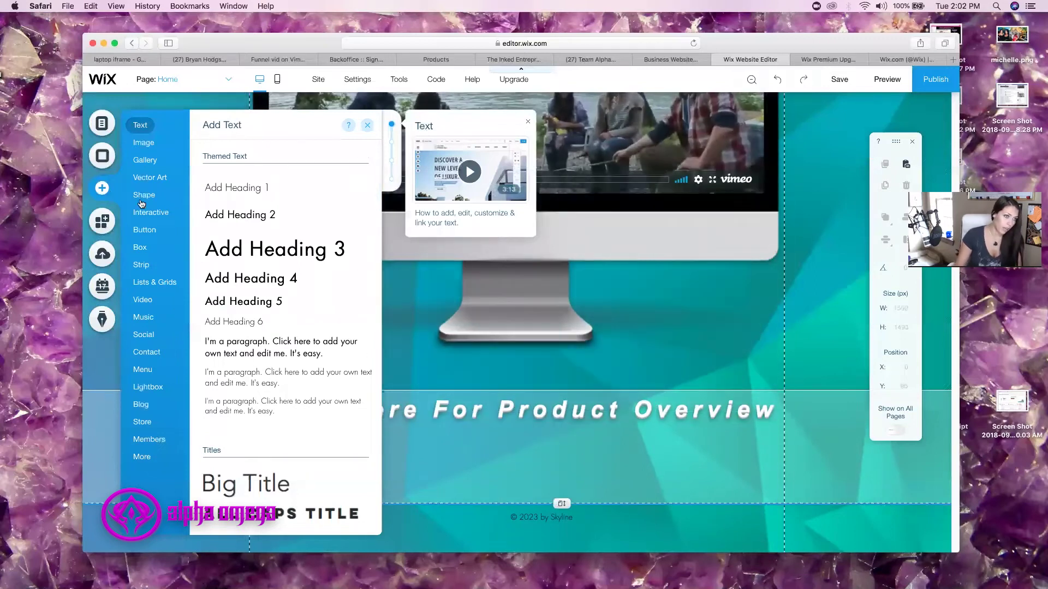
{"action": "mouse_move", "coordinate": [160, 204]}
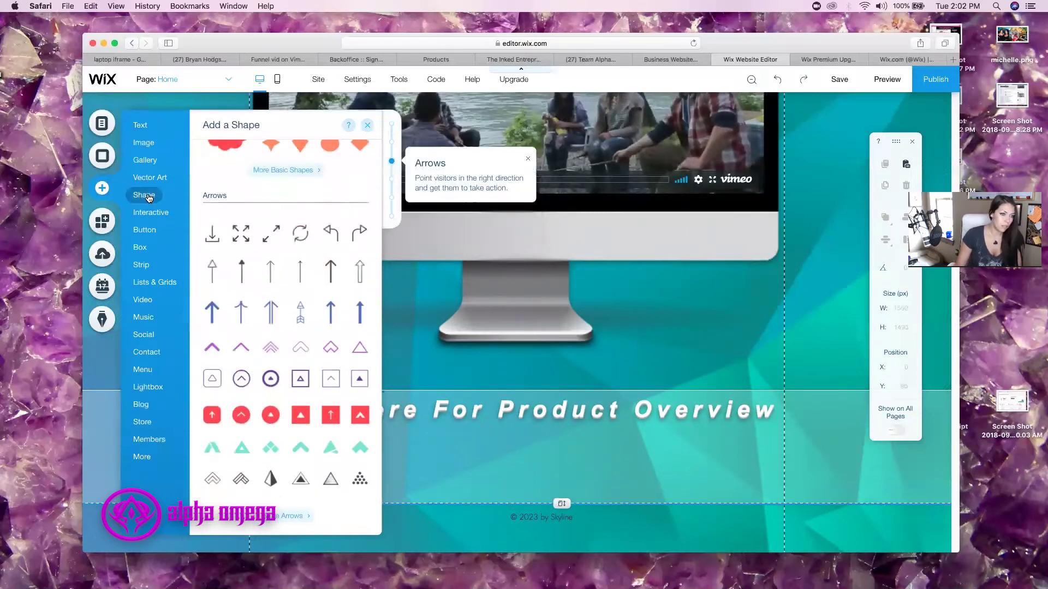
{"action": "mouse_move", "coordinate": [144, 230]}
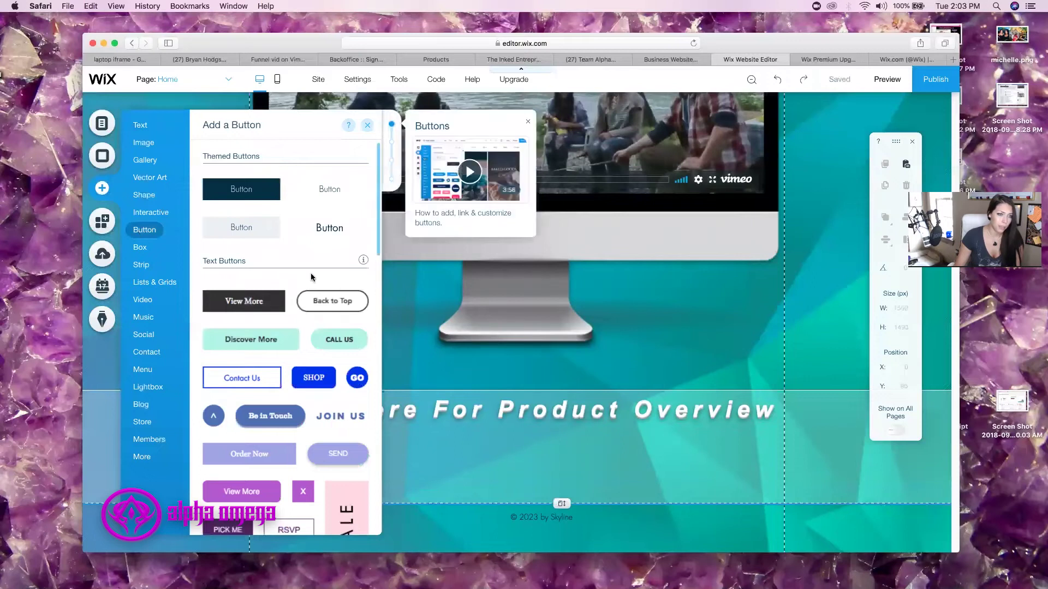
{"action": "scroll", "coordinate": [328, 292], "scroll_direction": "down", "scroll_amount": 2}
{"action": "scroll", "coordinate": [327, 292], "scroll_direction": "down", "scroll_amount": 2}
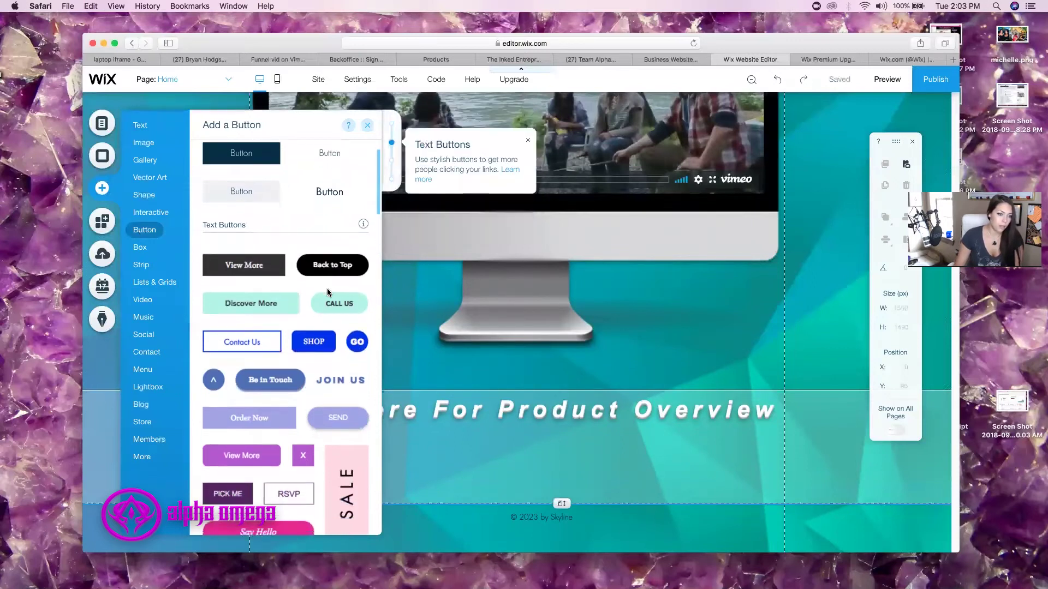
{"action": "scroll", "coordinate": [327, 292], "scroll_direction": "down", "scroll_amount": 15}
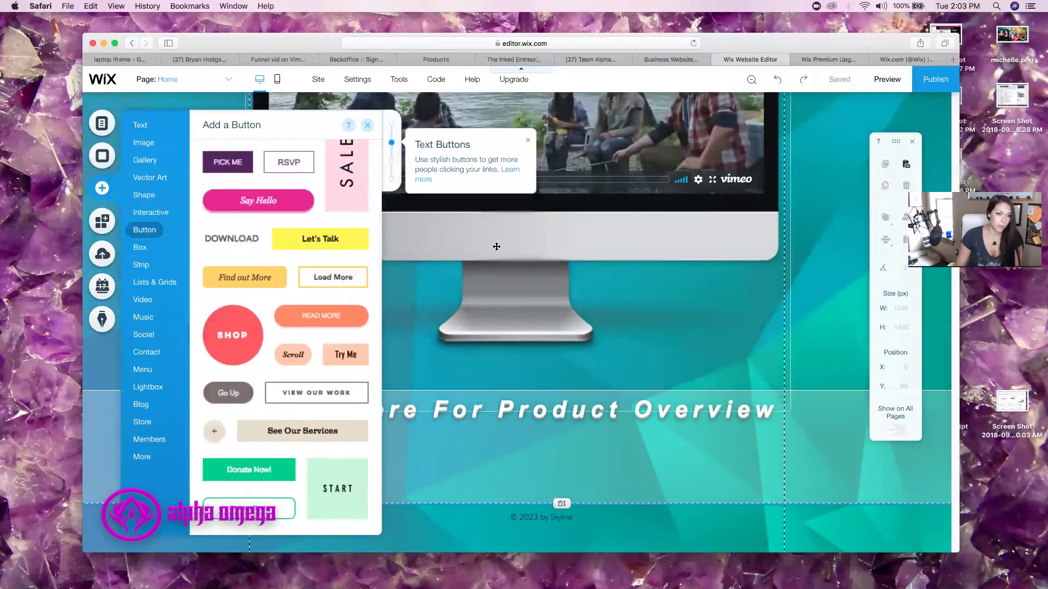
{"action": "scroll", "coordinate": [339, 233], "scroll_direction": "up", "scroll_amount": 1}
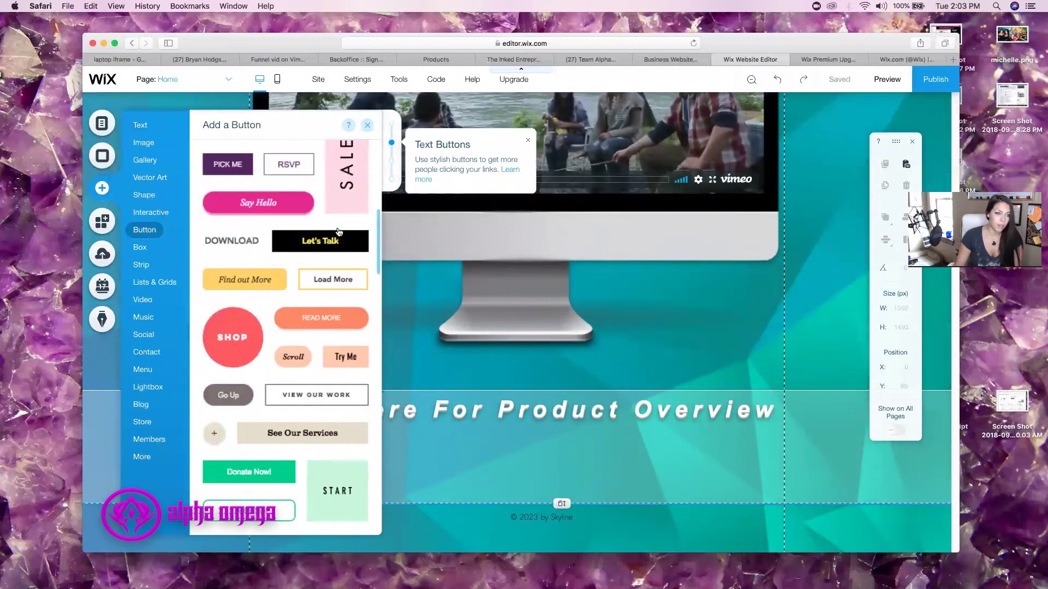
{"action": "scroll", "coordinate": [339, 233], "scroll_direction": "up", "scroll_amount": 15}
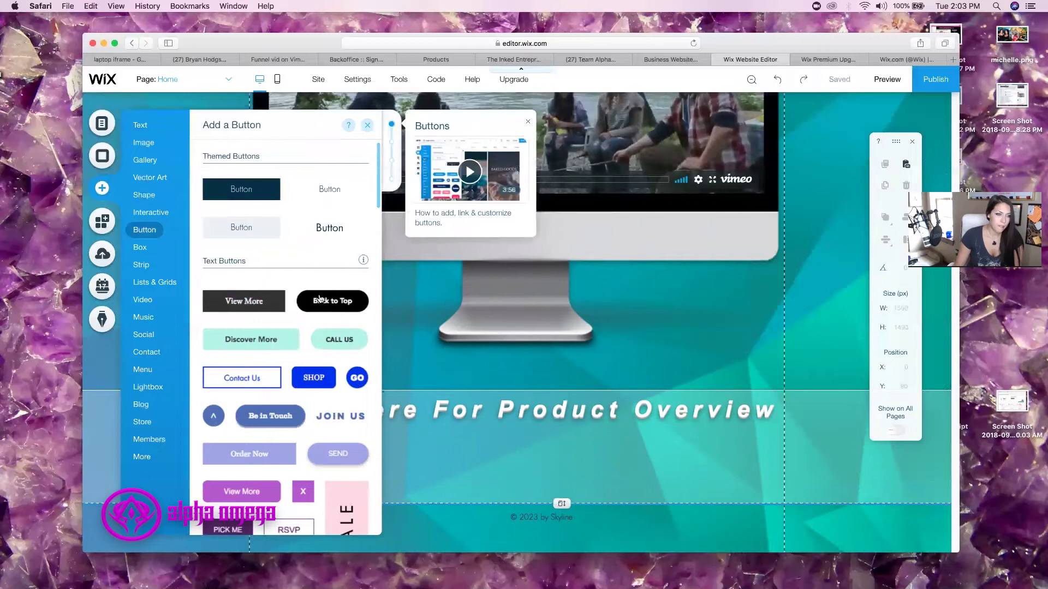
{"action": "left_click_drag", "start_coordinate": [323, 306], "coordinate": [659, 471]}
{"action": "left_click_drag", "start_coordinate": [567, 454], "coordinate": [622, 456]}
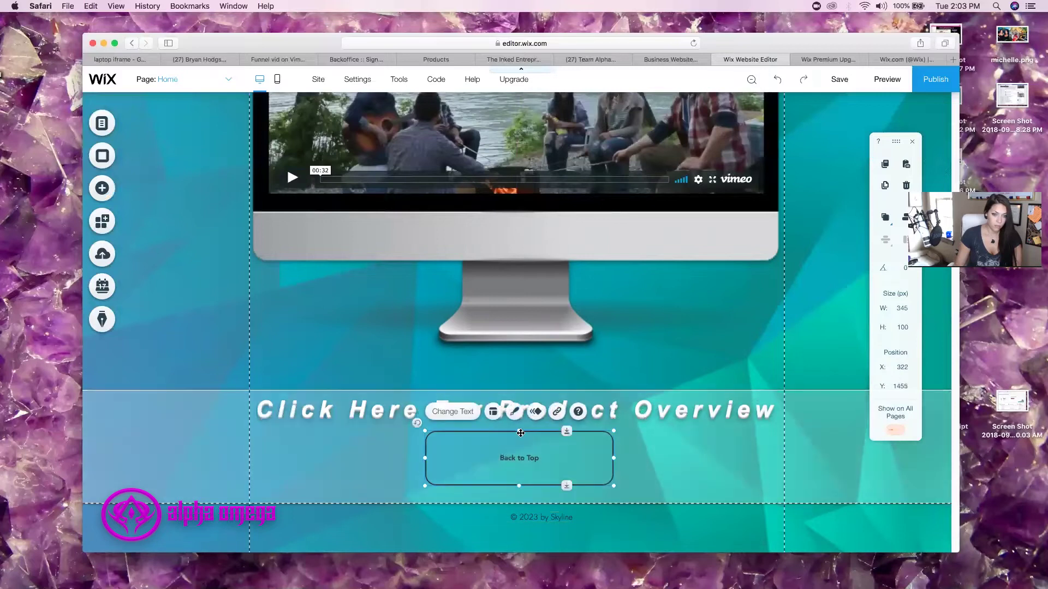
{"action": "left_click_drag", "start_coordinate": [521, 434], "coordinate": [530, 446]}
- Change the new button's label to "Product Overview" and choose Web Address as its link type
{"action": "left_click", "coordinate": [452, 410]}
{"action": "key", "text": "BackSpace"}
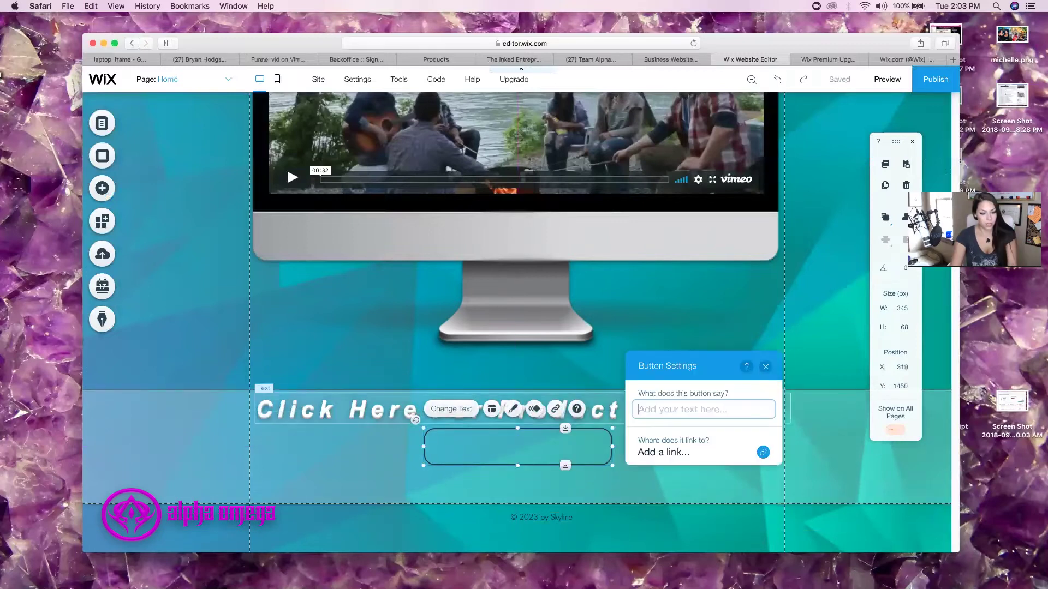
{"action": "type", "text": "Produc"}
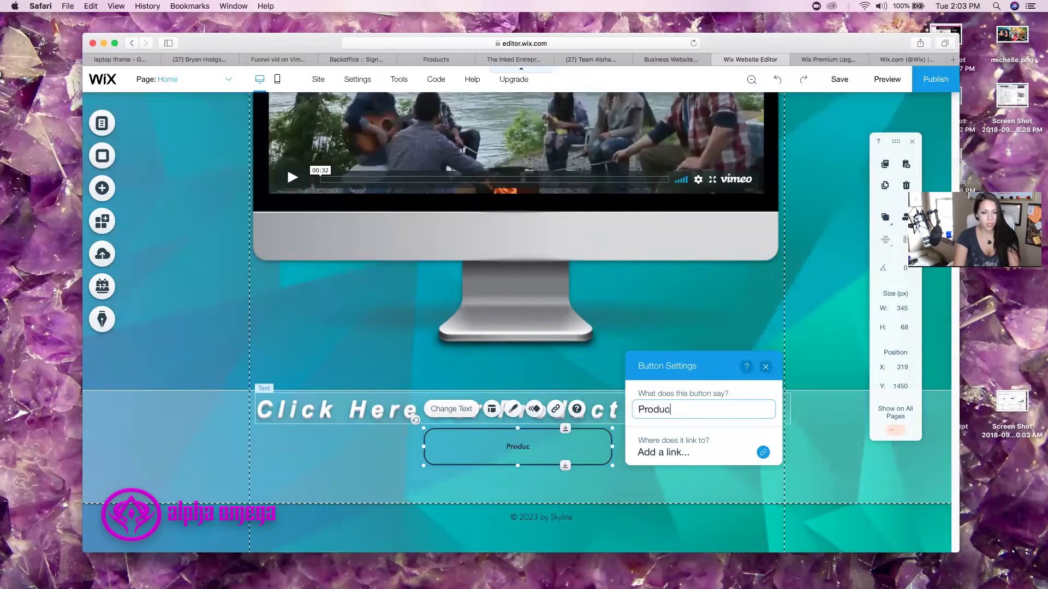
{"action": "type", "text": "t OV"}
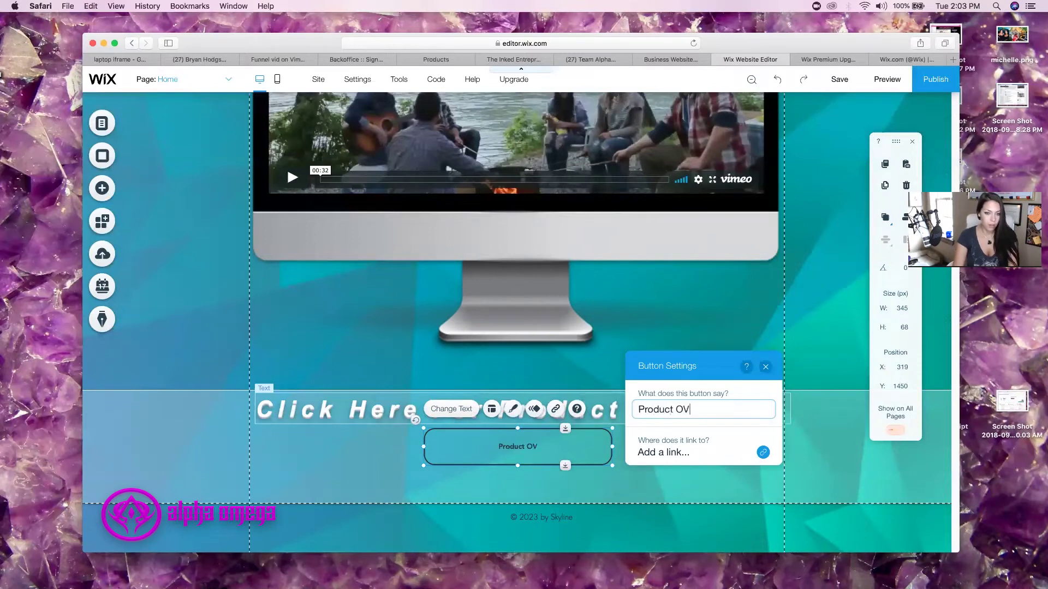
{"action": "key", "text": "BackSpace"}
{"action": "type", "text": "verview"}
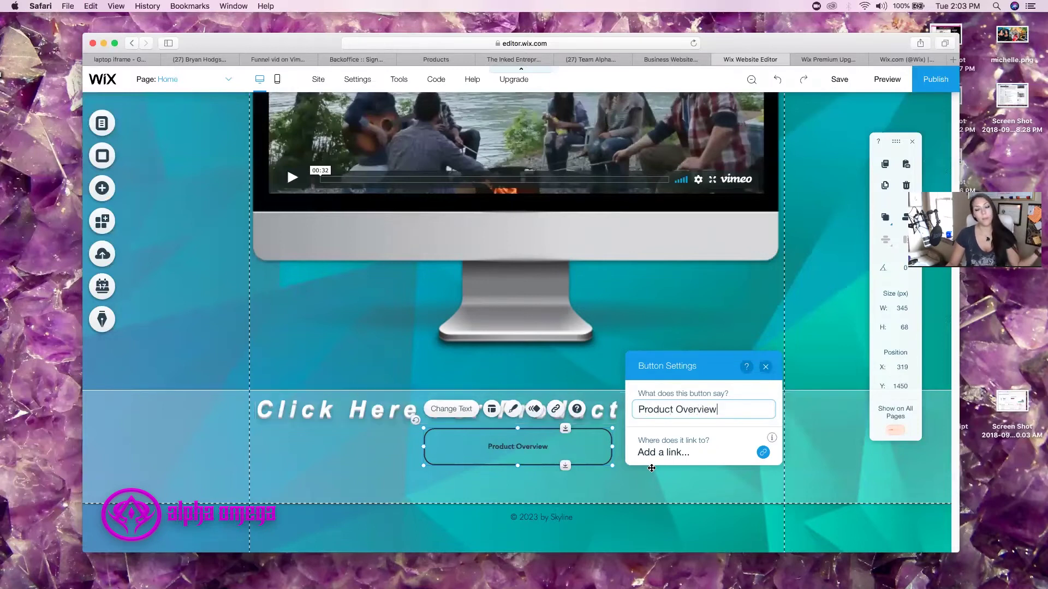
{"action": "left_click", "coordinate": [660, 453]}
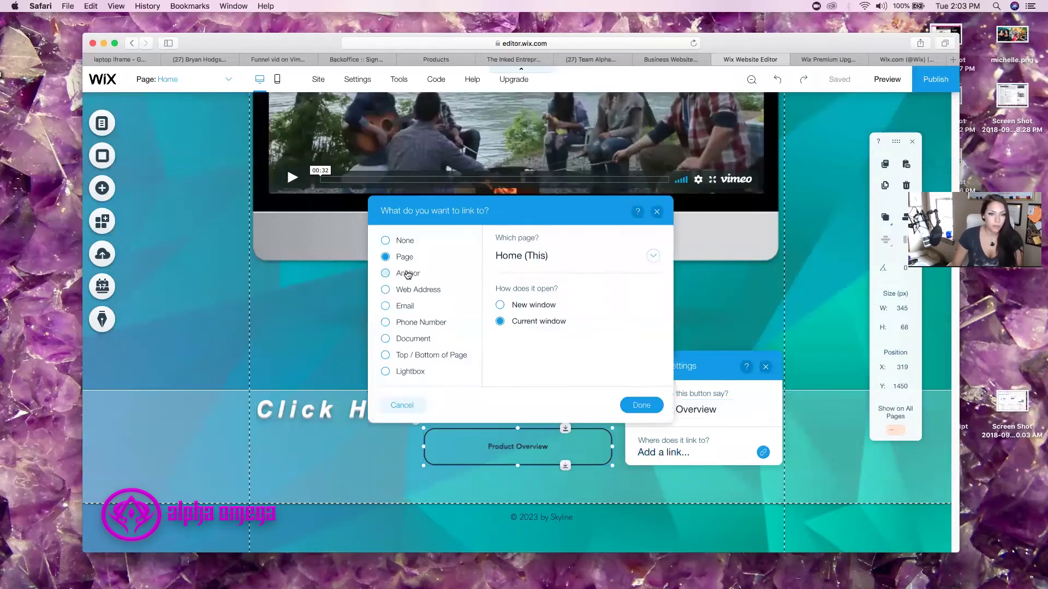
{"action": "left_click", "coordinate": [386, 292]}
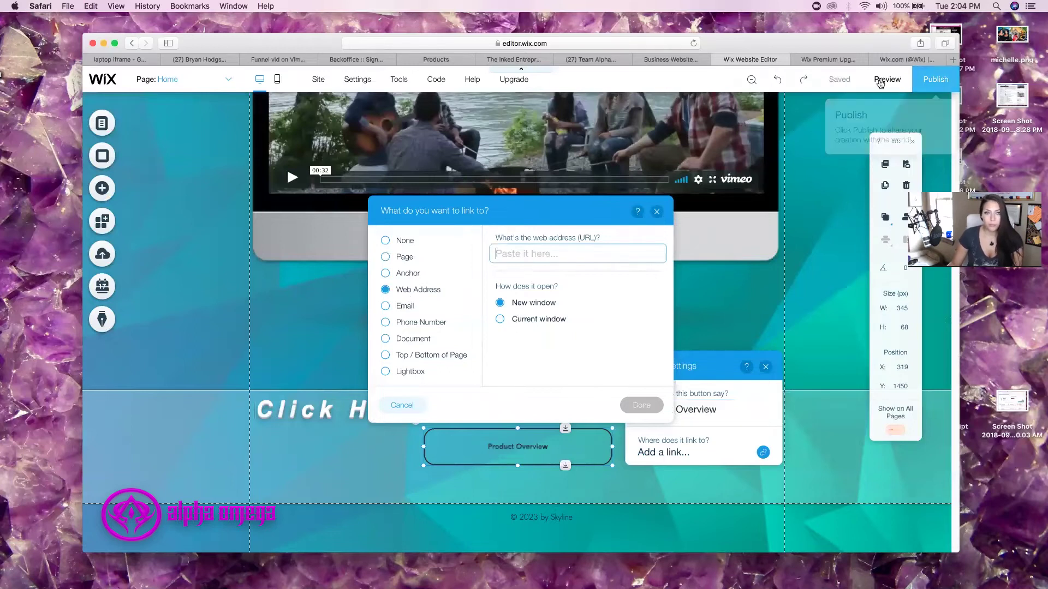
- Switch to the Enagic back office and open the KANGENDEMO site from the marketing system's Website Manager
{"action": "left_click", "coordinate": [660, 60]}
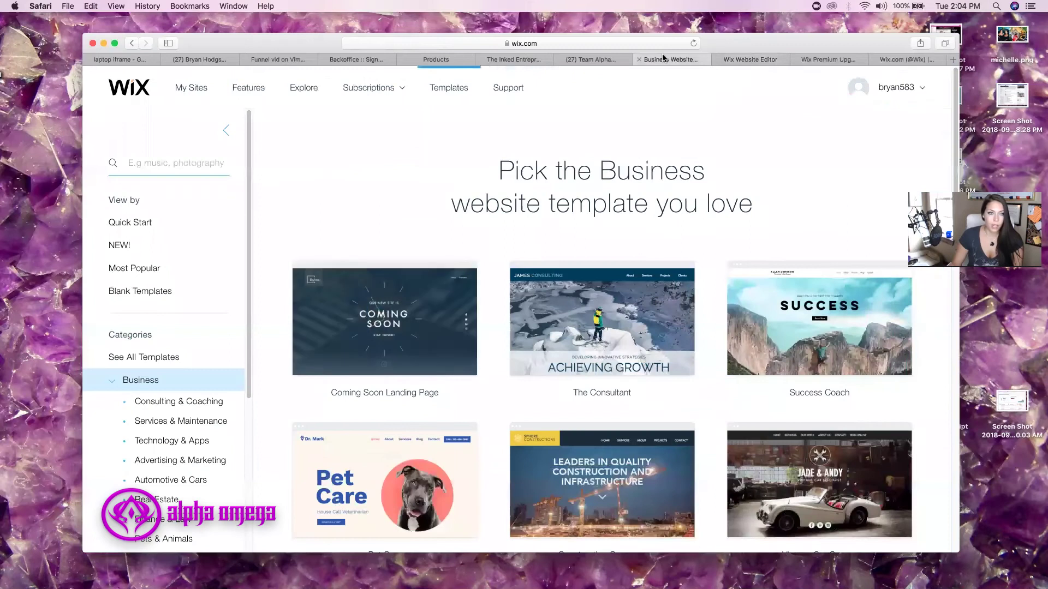
{"action": "left_click", "coordinate": [434, 61]}
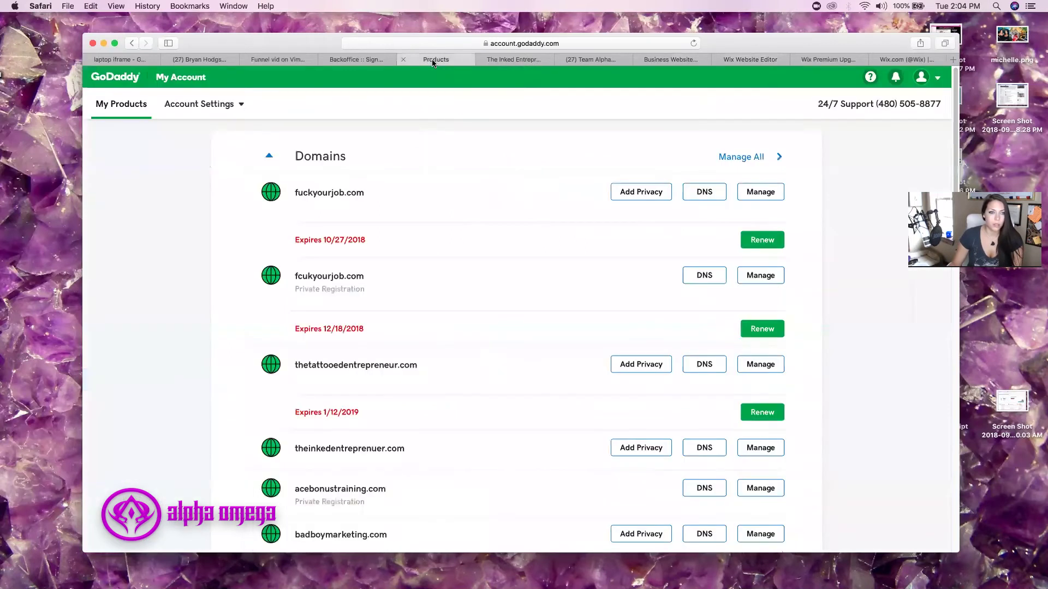
{"action": "left_click", "coordinate": [385, 61]}
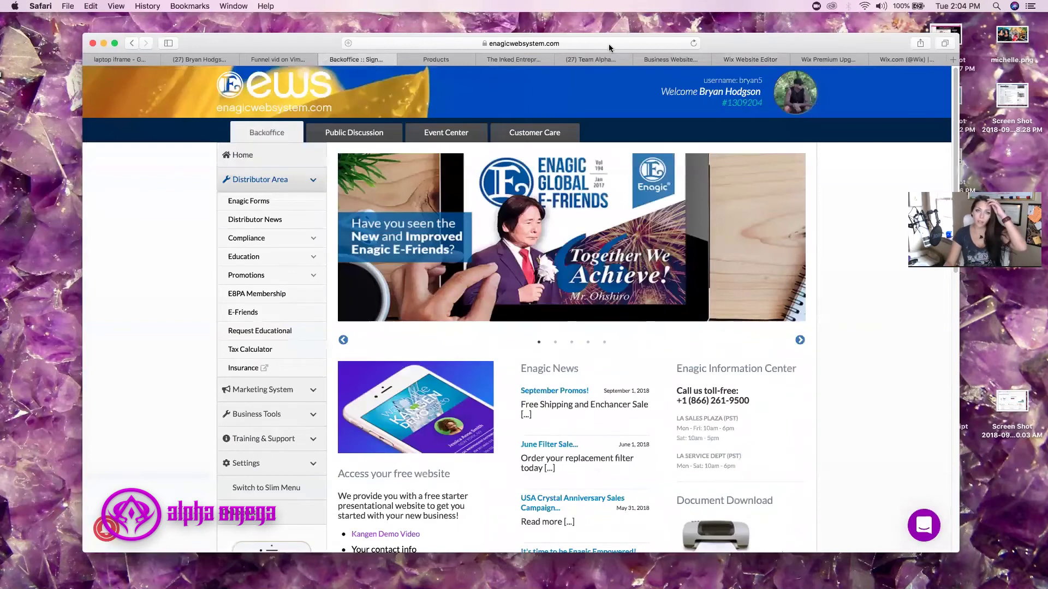
{"action": "left_click", "coordinate": [580, 46]}
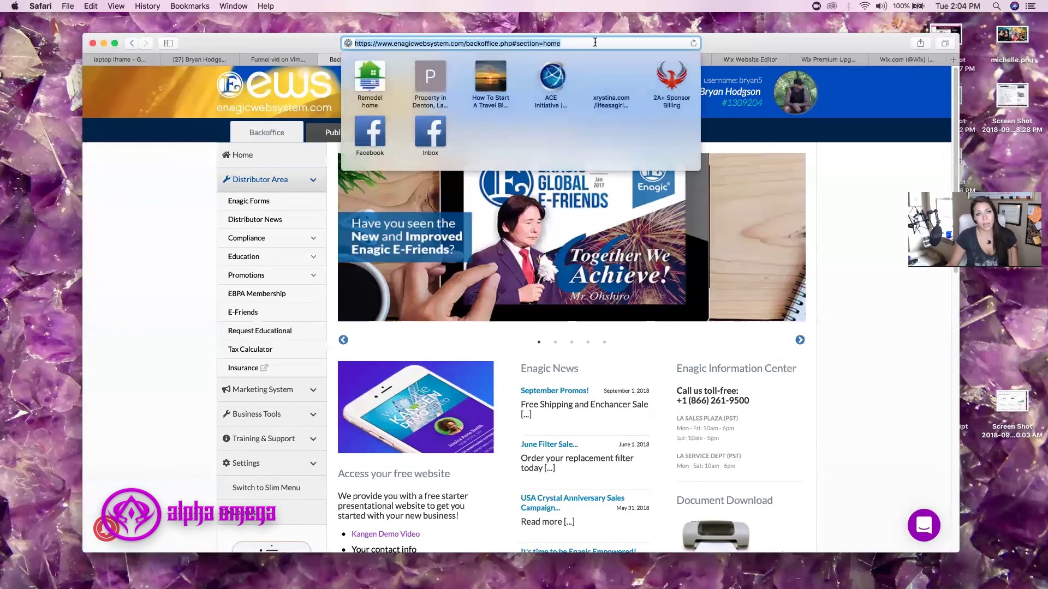
{"action": "left_click", "coordinate": [848, 151]}
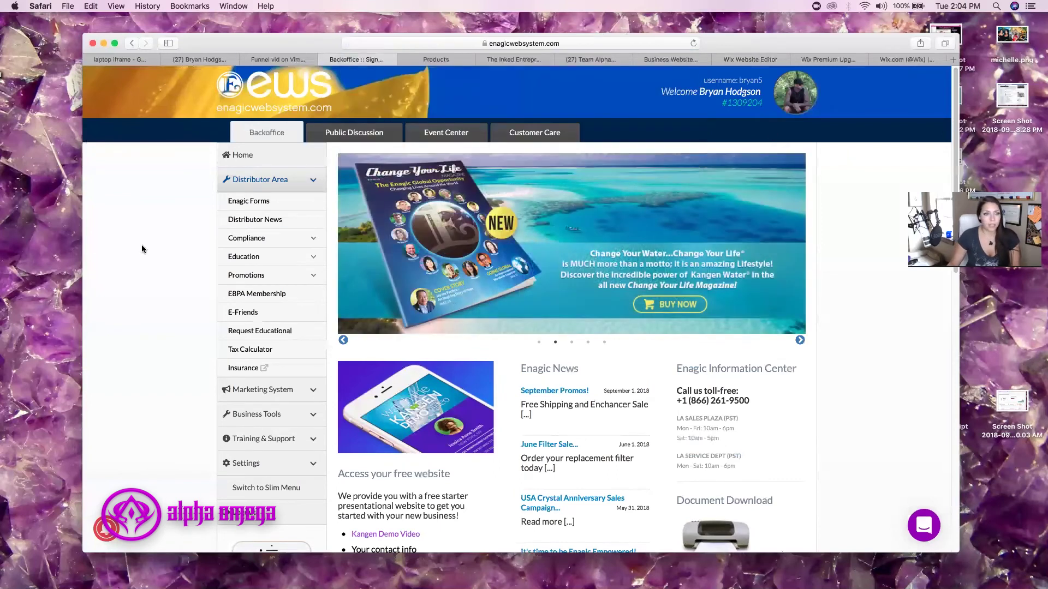
{"action": "scroll", "coordinate": [292, 333], "scroll_direction": "down", "scroll_amount": 1}
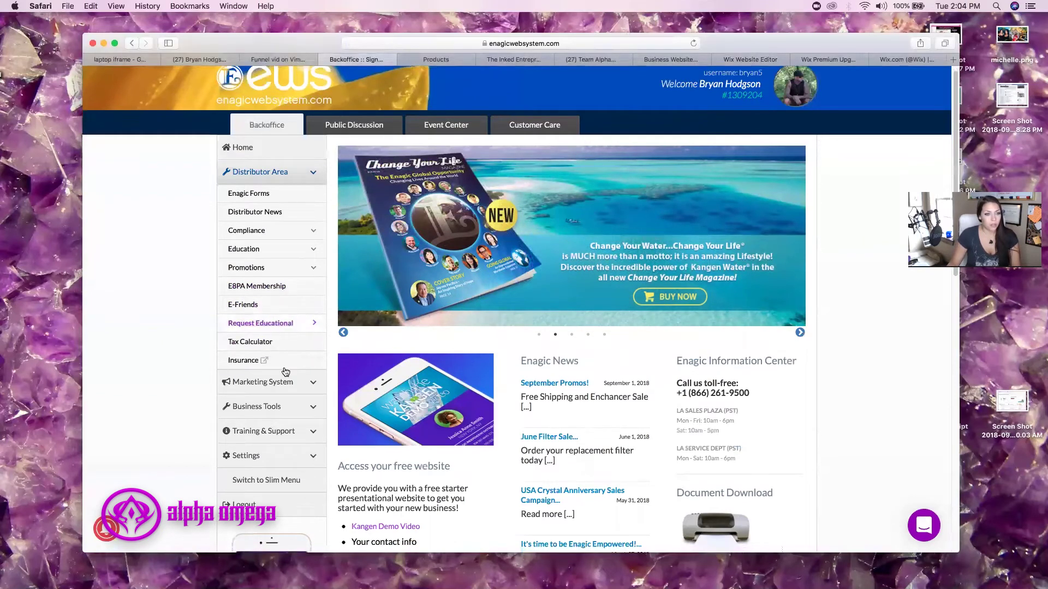
{"action": "left_click", "coordinate": [292, 384]}
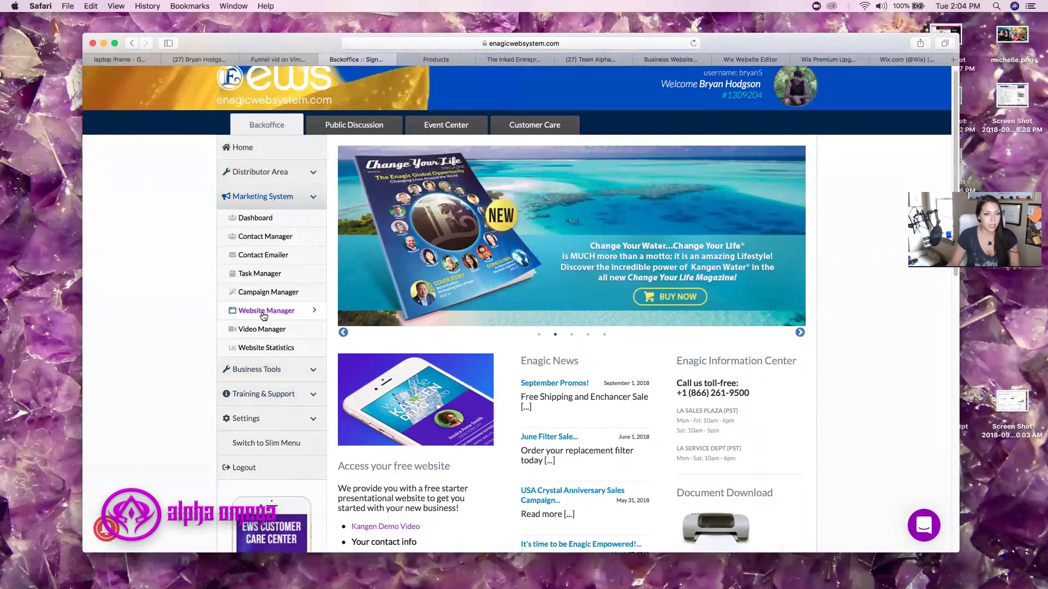
{"action": "left_click", "coordinate": [261, 310]}
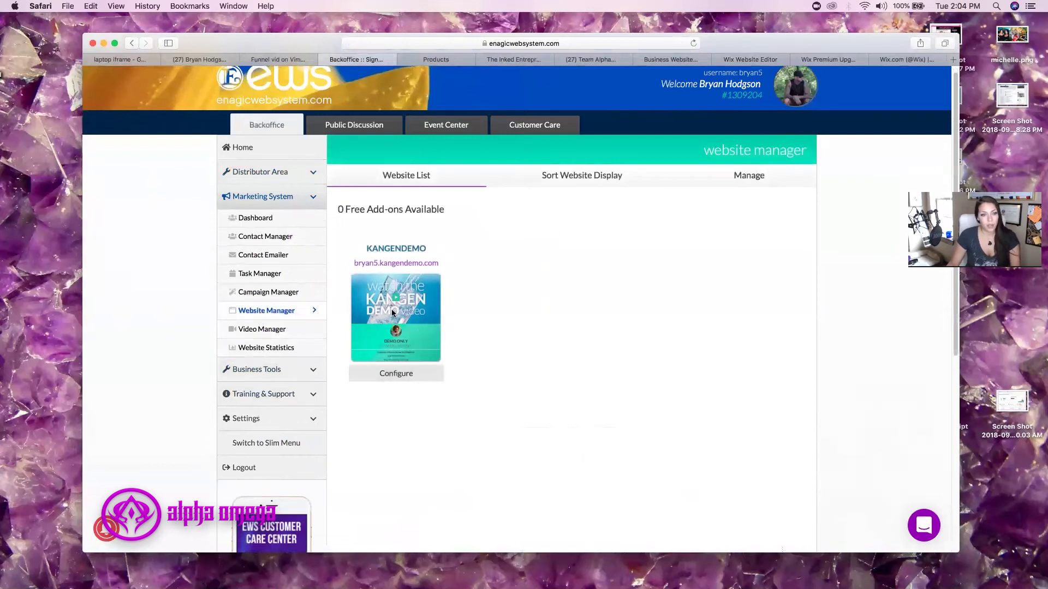
{"action": "left_click", "coordinate": [396, 263]}
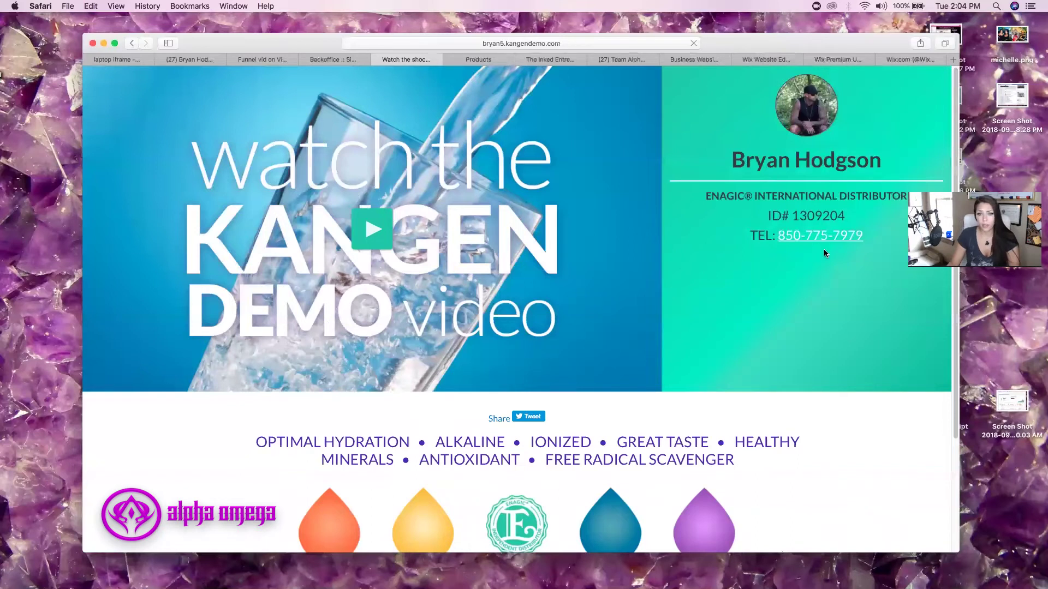
- Look over the Kangen demo page and briefly play its video
{"action": "scroll", "coordinate": [758, 295], "scroll_direction": "down", "scroll_amount": 3}
{"action": "scroll", "coordinate": [757, 289], "scroll_direction": "up", "scroll_amount": 3}
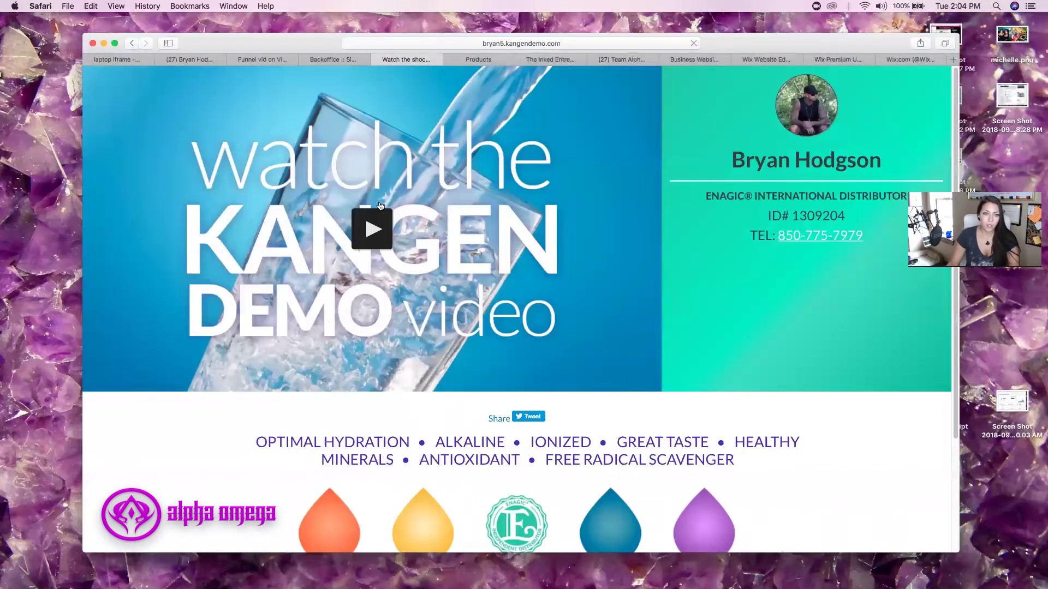
{"action": "left_click", "coordinate": [388, 242]}
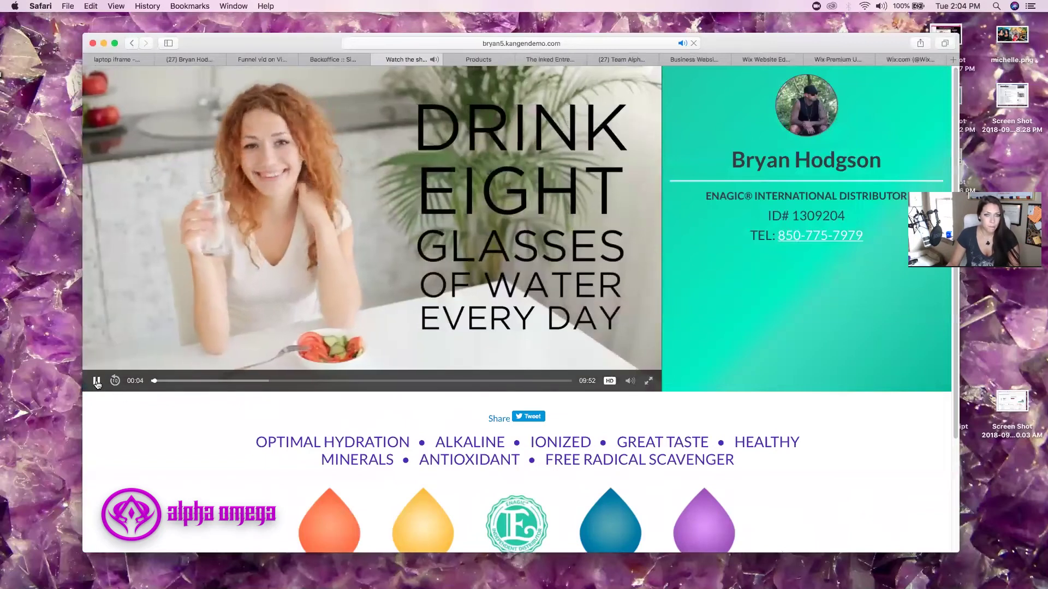
{"action": "left_click", "coordinate": [635, 158]}
- Copy the demo page's web address and set it in the Wix editor as the "Product Overview" button's link, opening in a new window
{"action": "left_click", "coordinate": [548, 43]}
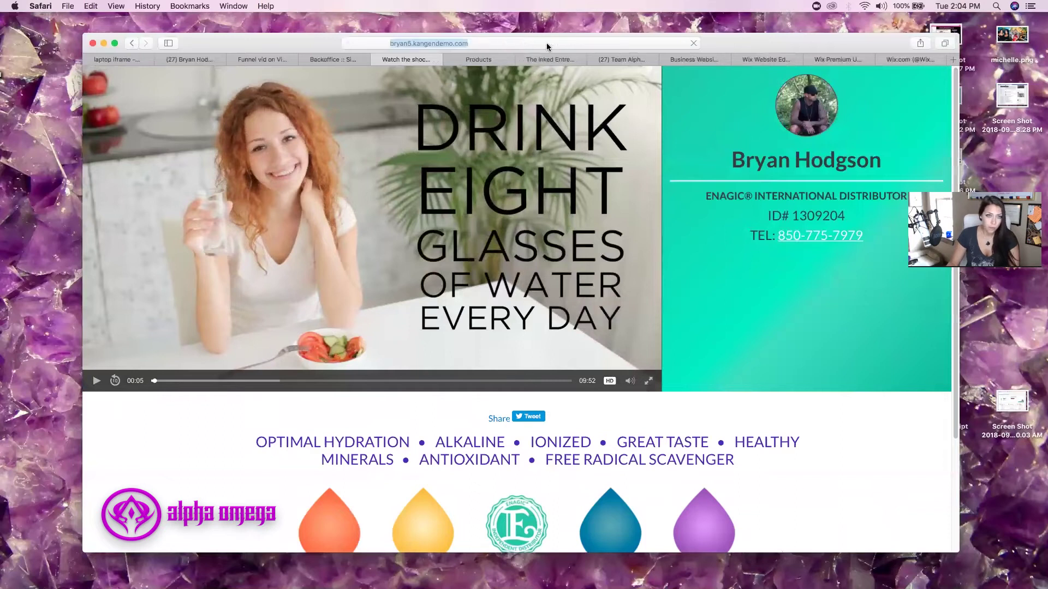
{"action": "right_click", "coordinate": [424, 46]}
{"action": "left_click", "coordinate": [449, 63]}
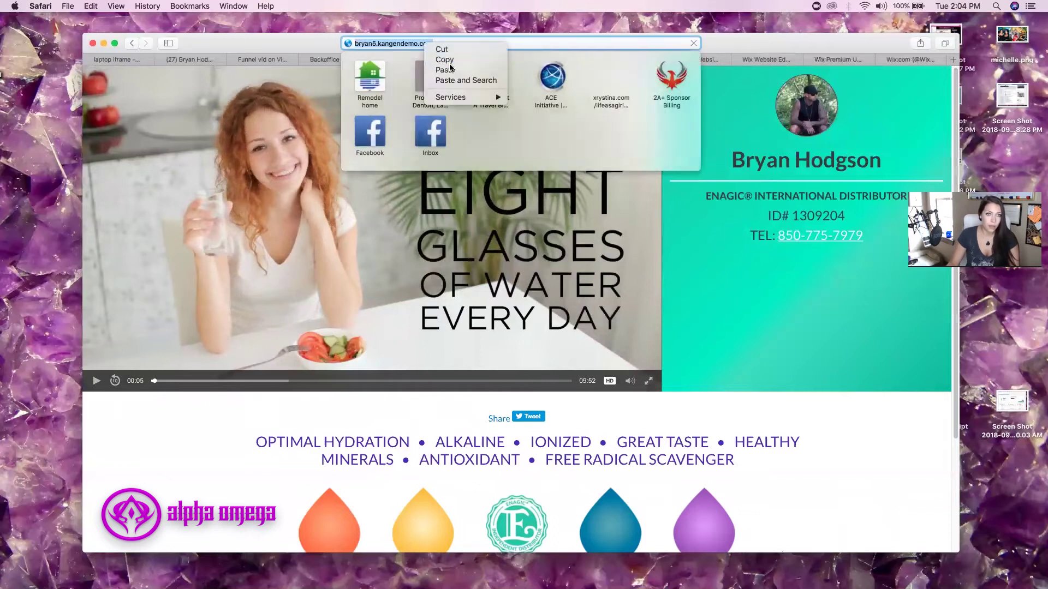
{"action": "left_click", "coordinate": [786, 64]}
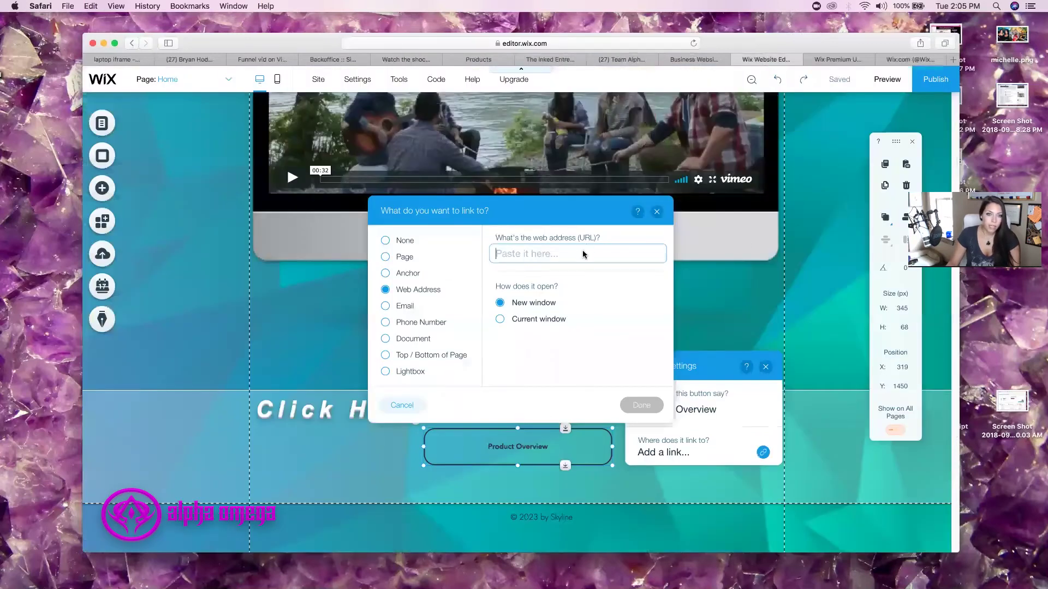
{"action": "right_click", "coordinate": [583, 254]}
{"action": "left_click", "coordinate": [619, 278]}
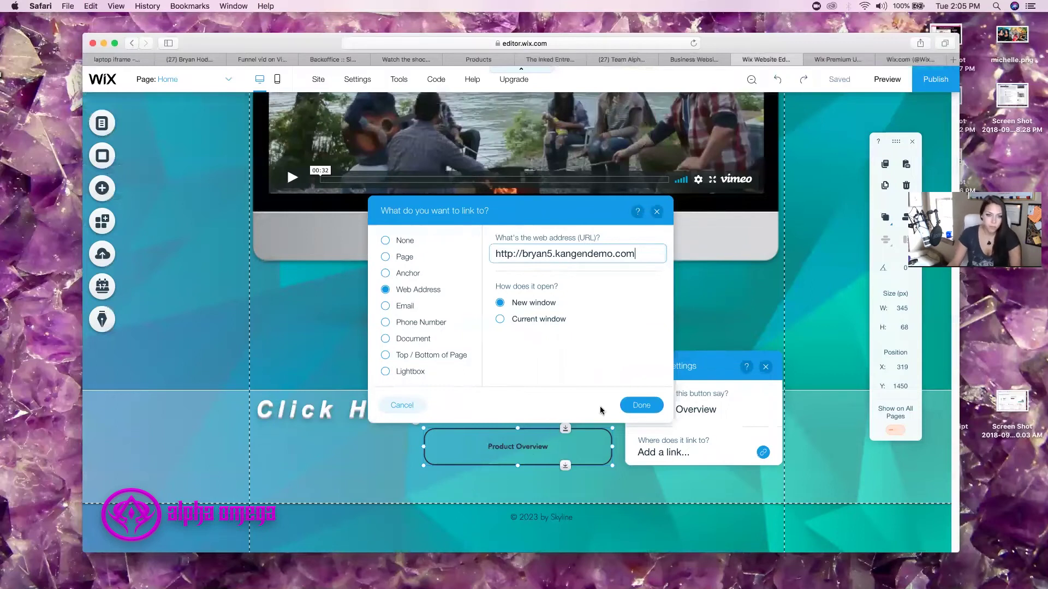
{"action": "left_click", "coordinate": [636, 409]}
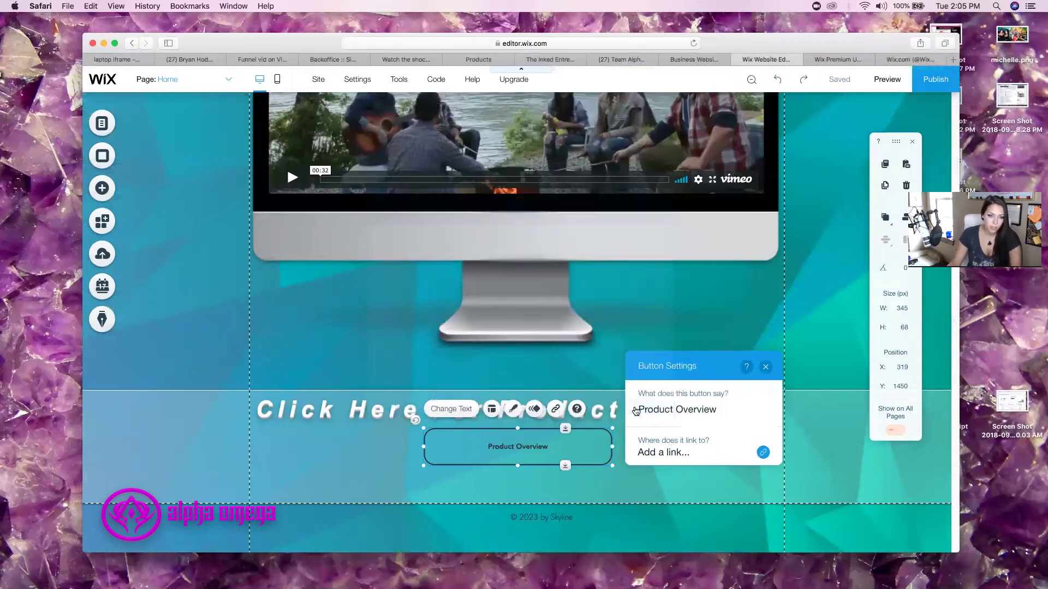
{"action": "left_click", "coordinate": [456, 448]}
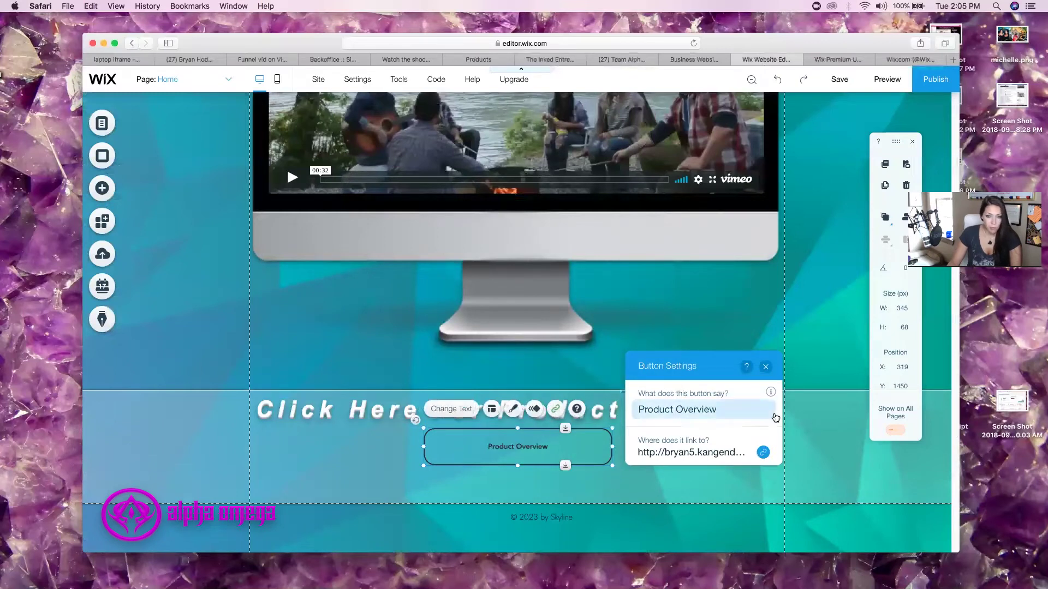
{"action": "left_click", "coordinate": [765, 367]}
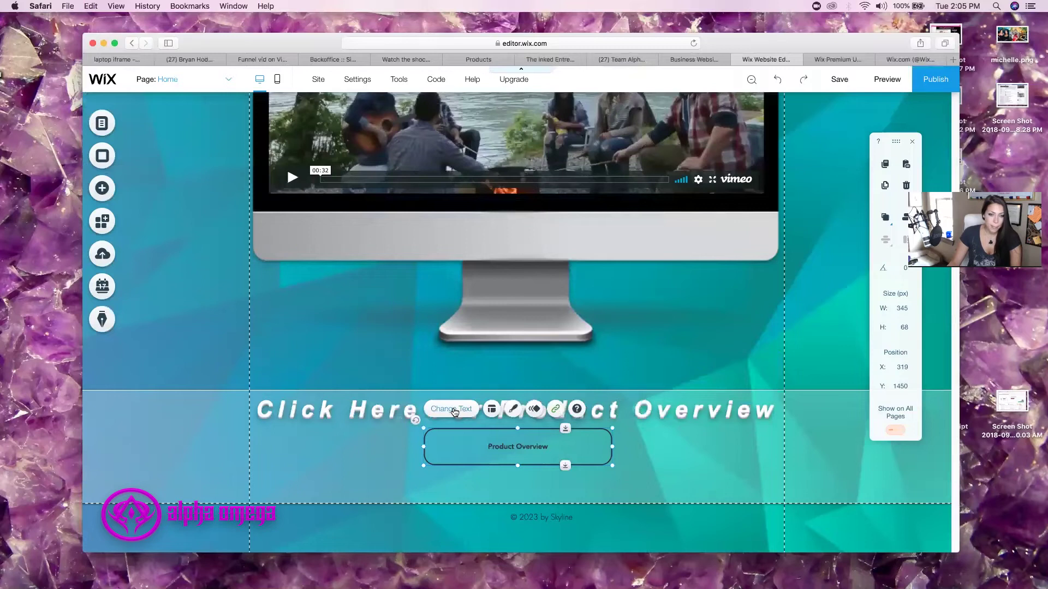
- Customize the "Product Overview" button's design by setting its white background fill to 100% opacity
{"action": "left_click", "coordinate": [511, 410]}
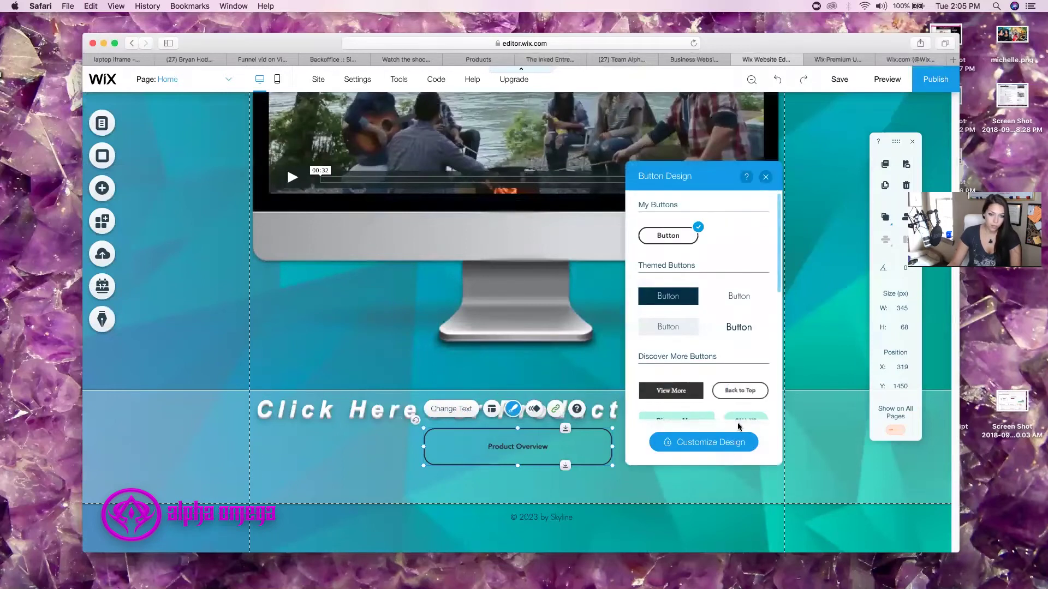
{"action": "left_click", "coordinate": [733, 447]}
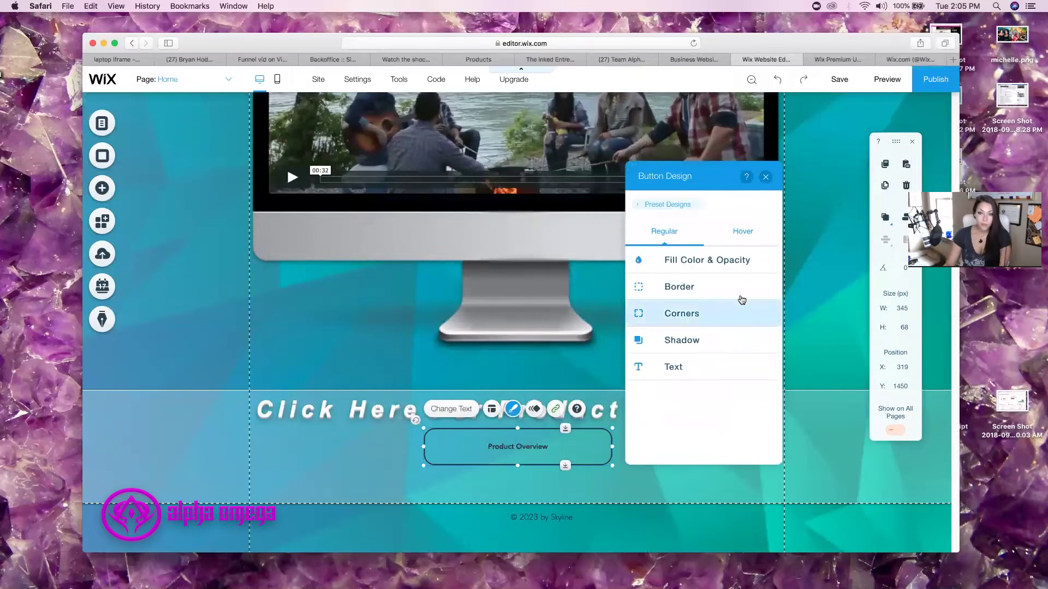
{"action": "left_click", "coordinate": [717, 266]}
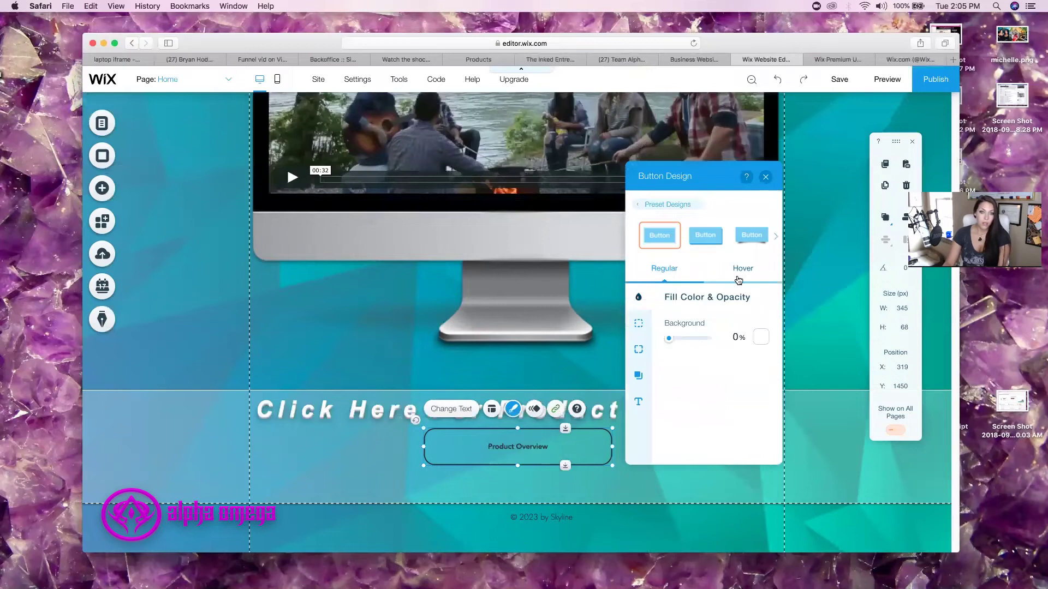
{"action": "left_click_drag", "start_coordinate": [668, 339], "coordinate": [736, 341]}
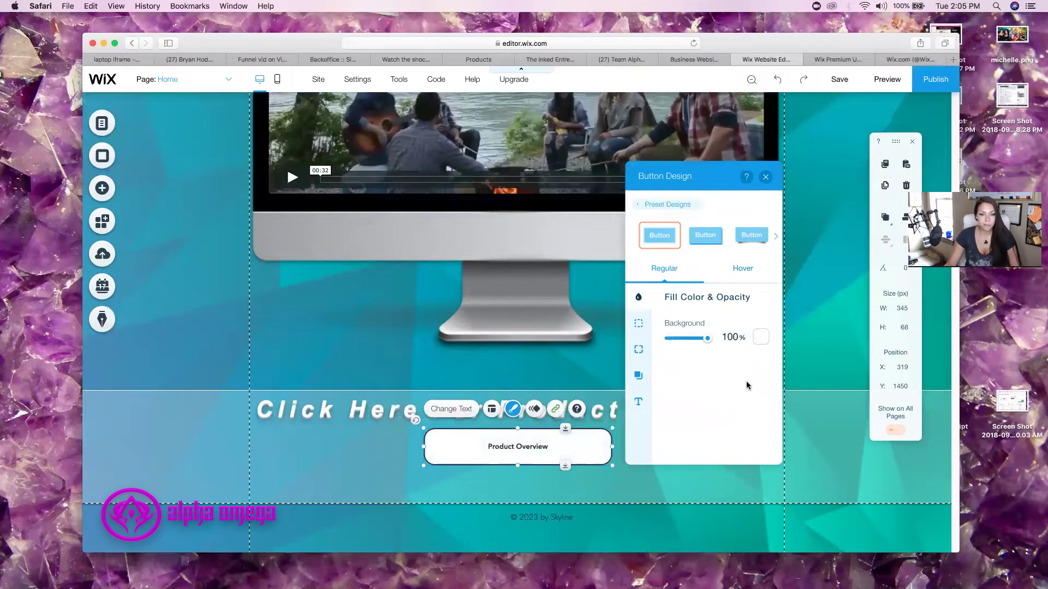
- Change the "Product Overview" button's text font to Arial
{"action": "left_click", "coordinate": [639, 403]}
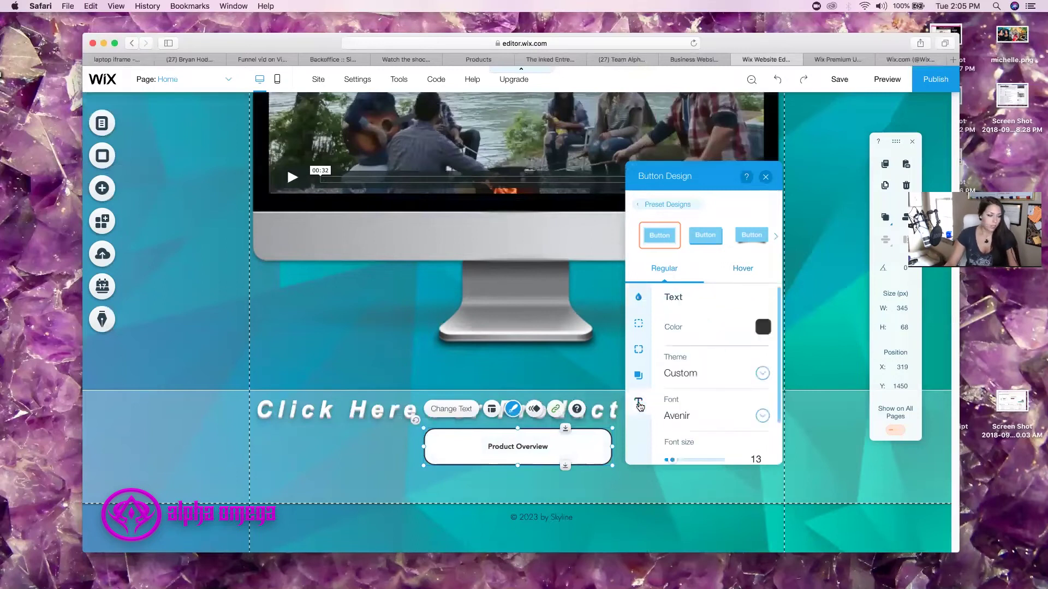
{"action": "left_click", "coordinate": [683, 421]}
{"action": "scroll", "coordinate": [708, 455], "scroll_direction": "up", "scroll_amount": 5}
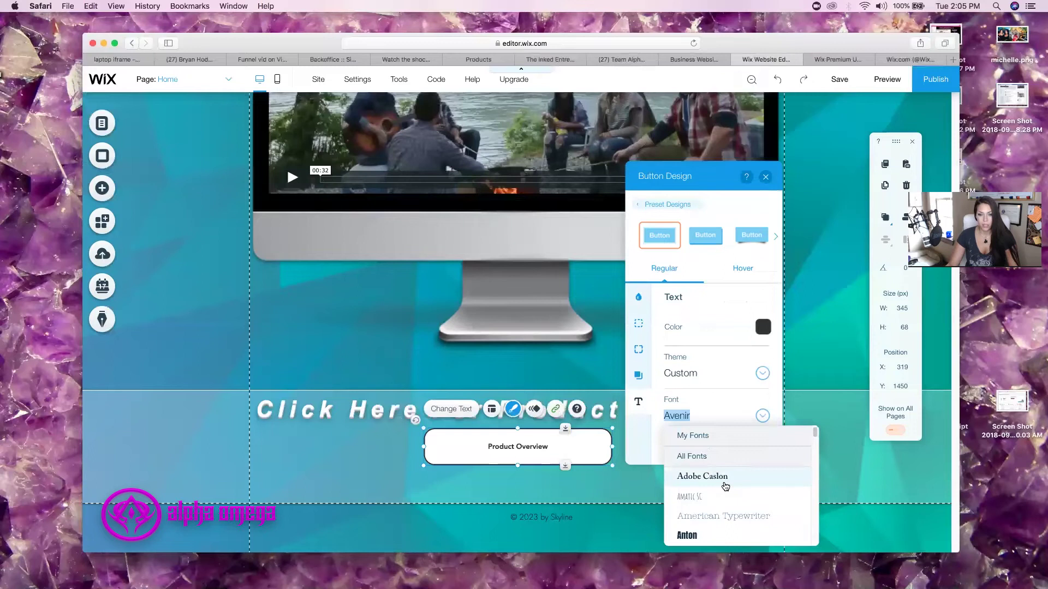
{"action": "scroll", "coordinate": [725, 486], "scroll_direction": "down", "scroll_amount": 2}
{"action": "left_click", "coordinate": [692, 538]}
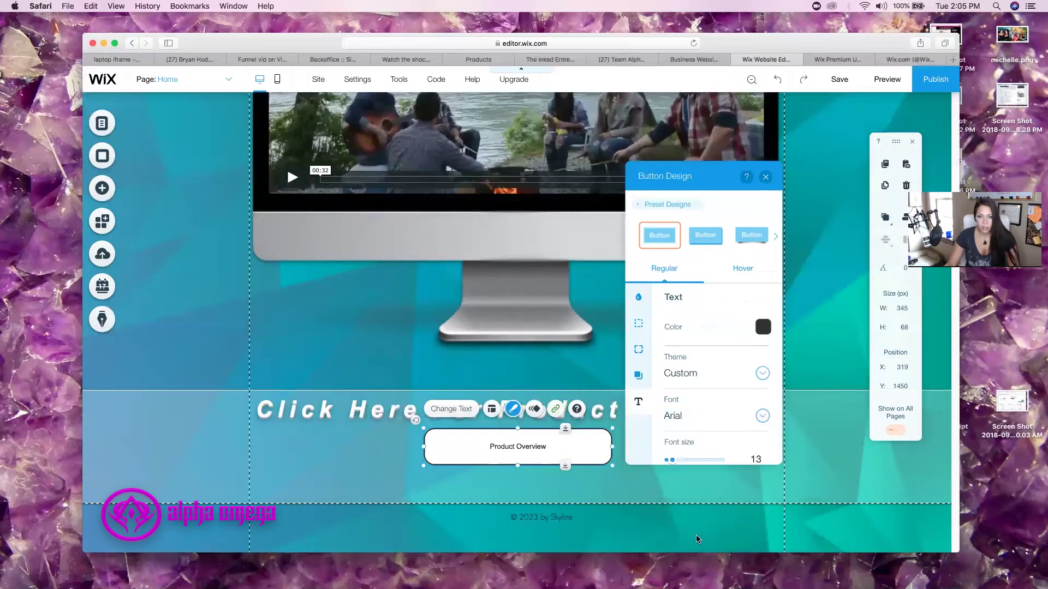
- Set the button text's font size to 31 and make it bold
{"action": "left_click_drag", "start_coordinate": [674, 463], "coordinate": [680, 465]}
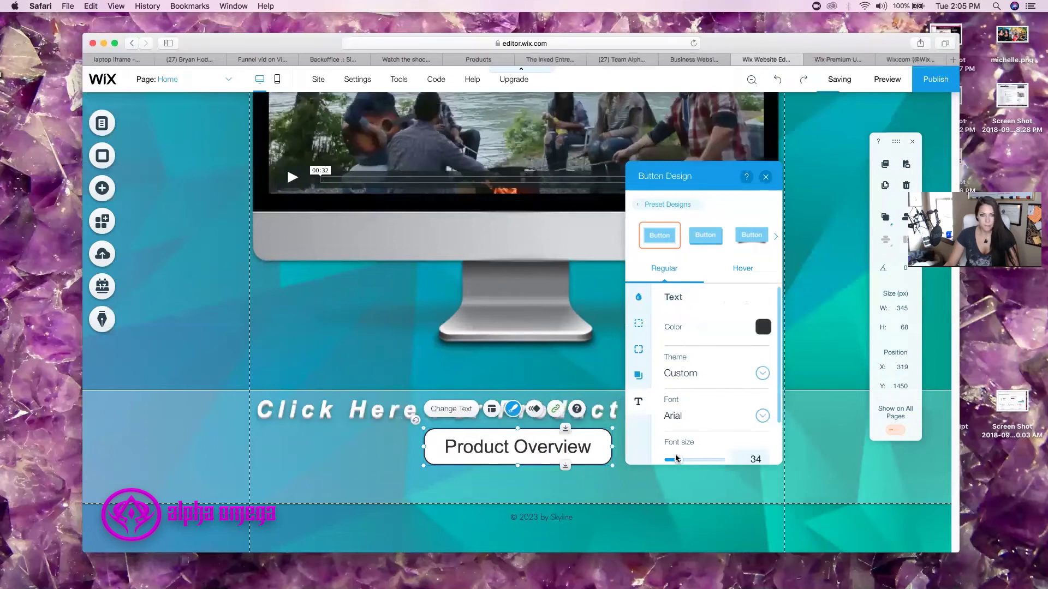
{"action": "left_click_drag", "start_coordinate": [678, 464], "coordinate": [678, 463]}
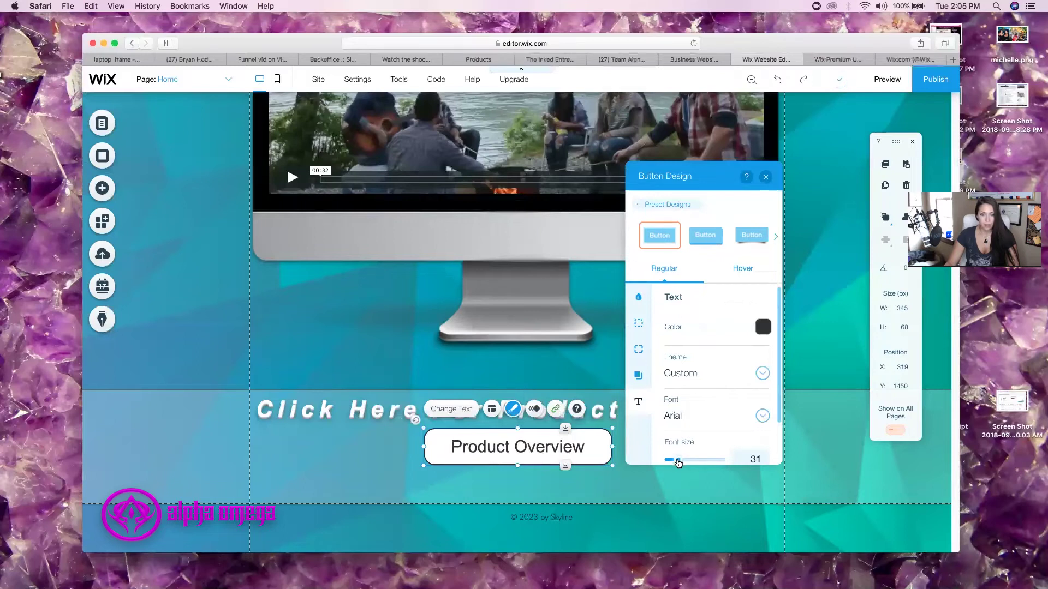
{"action": "scroll", "coordinate": [714, 431], "scroll_direction": "down", "scroll_amount": 2}
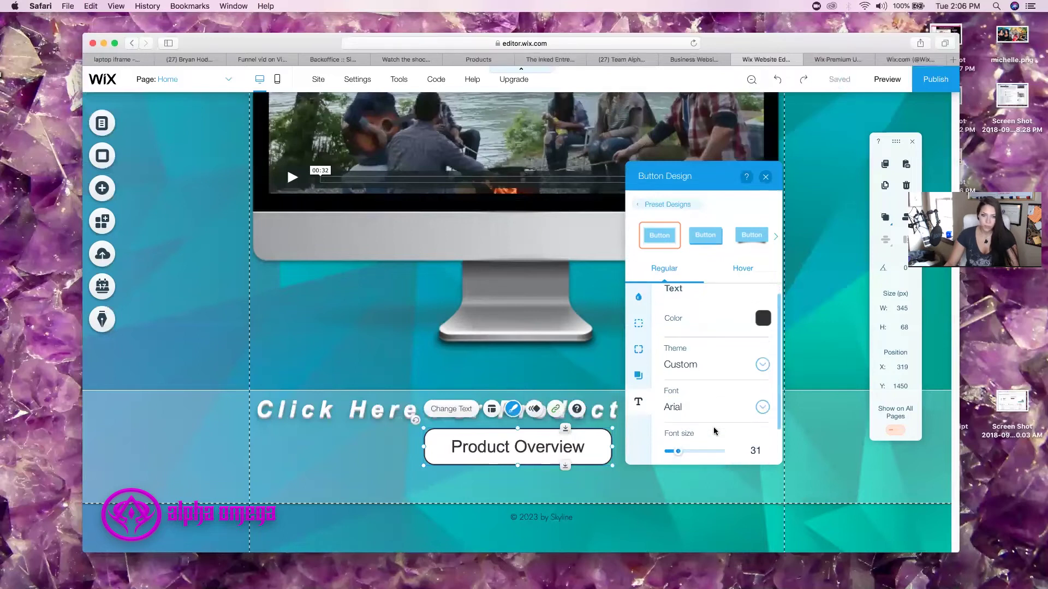
{"action": "scroll", "coordinate": [714, 432], "scroll_direction": "down", "scroll_amount": 3}
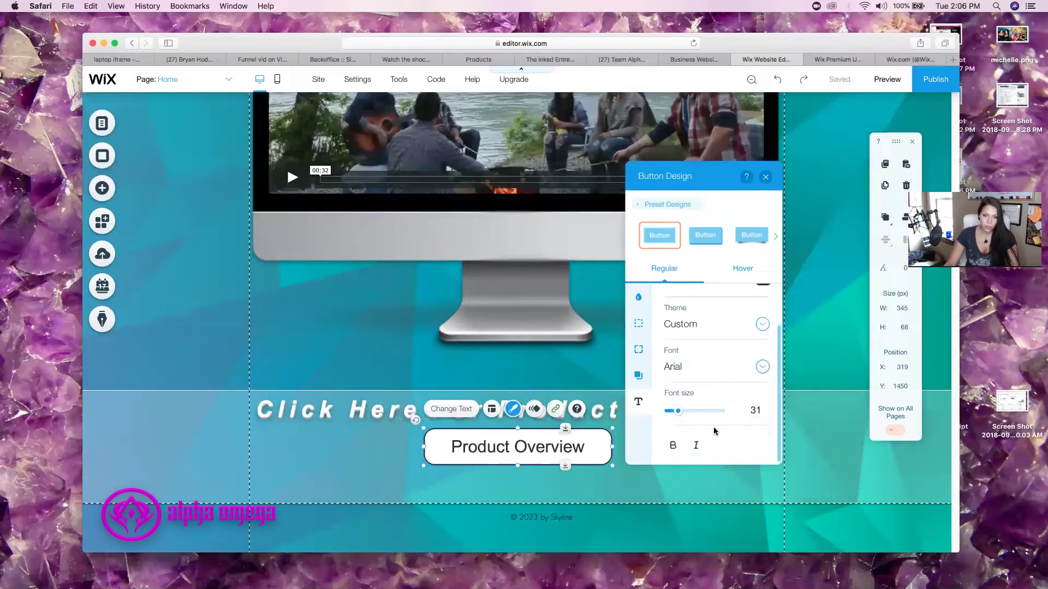
{"action": "left_click", "coordinate": [673, 446]}
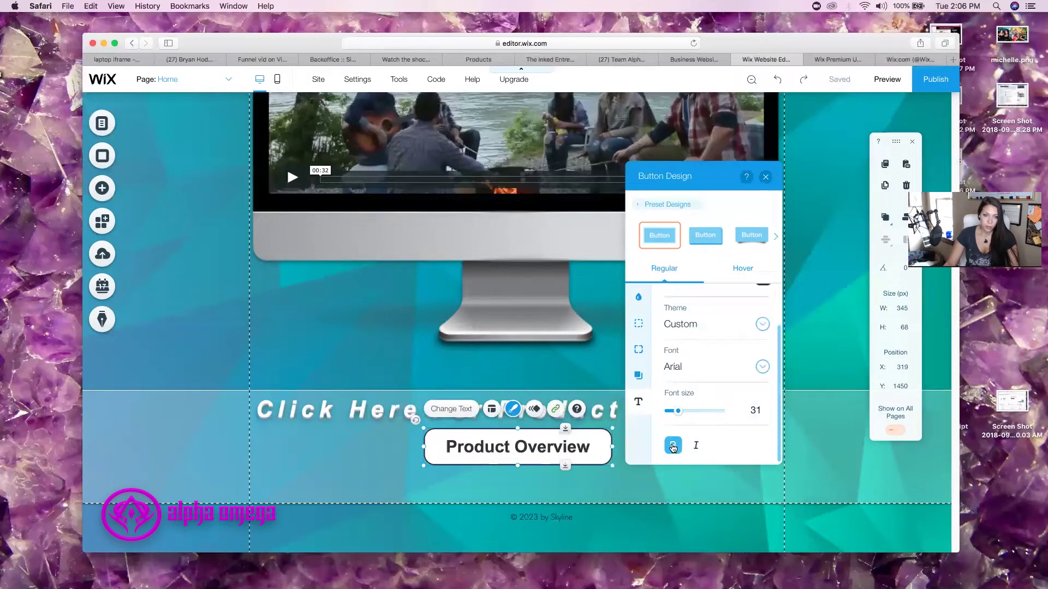
- Enable the shadow on the "Product Overview" button and set its border width to 2 px
{"action": "left_click", "coordinate": [641, 376]}
{"action": "left_click", "coordinate": [759, 329]}
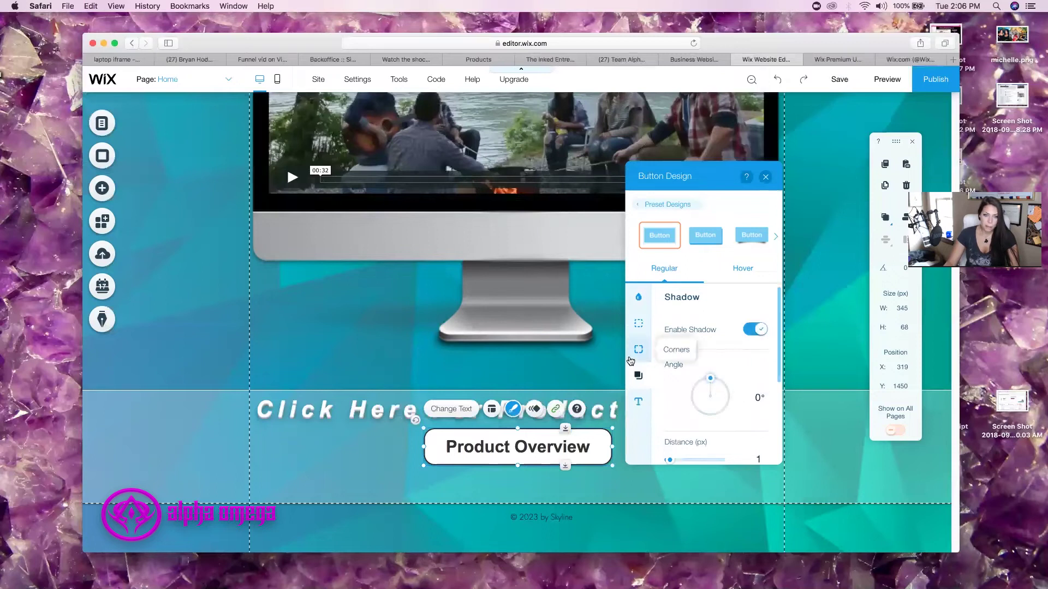
{"action": "left_click", "coordinate": [639, 324]}
{"action": "left_click", "coordinate": [672, 383]}
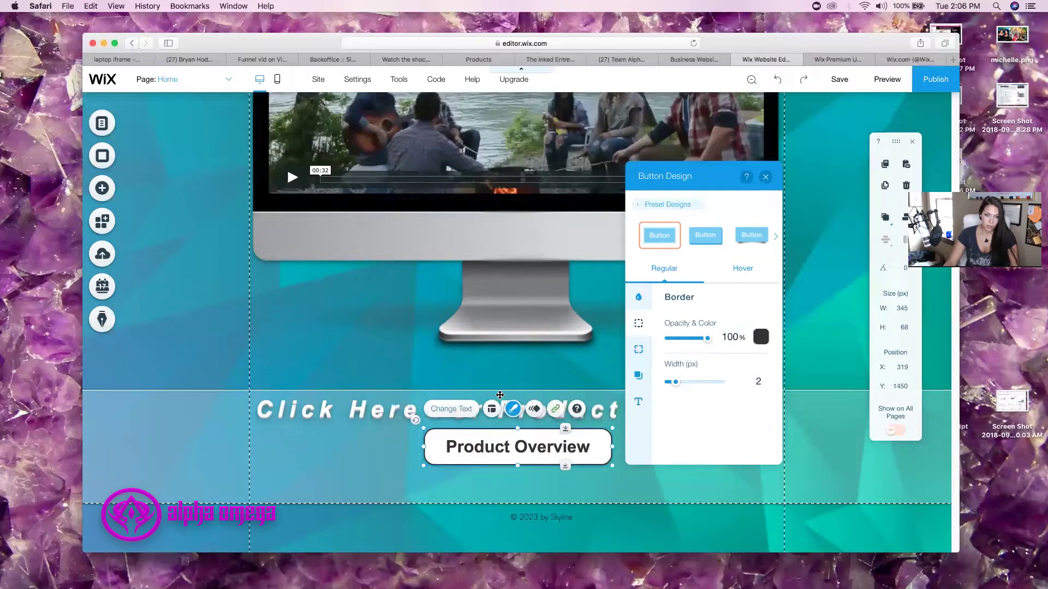
- Shrink the "Product Overview" button to 300 × 59 px and center it beneath the strip's text at X 342, Y 1454
{"action": "left_click", "coordinate": [382, 462]}
{"action": "left_click", "coordinate": [582, 458]}
{"action": "left_click_drag", "start_coordinate": [611, 464], "coordinate": [581, 447]}
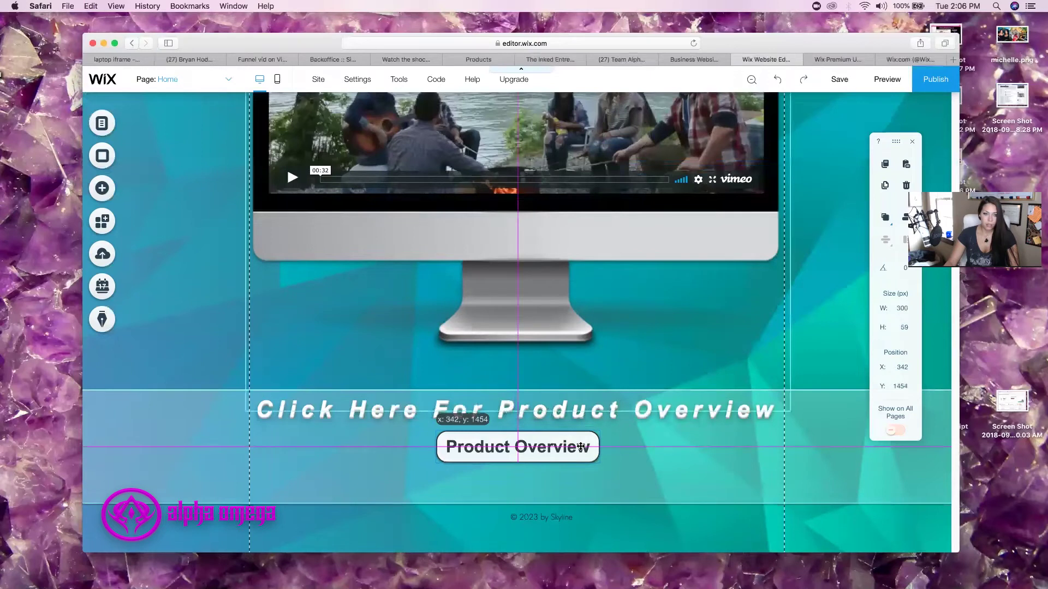
{"action": "left_click_drag", "start_coordinate": [581, 447], "coordinate": [581, 446]}
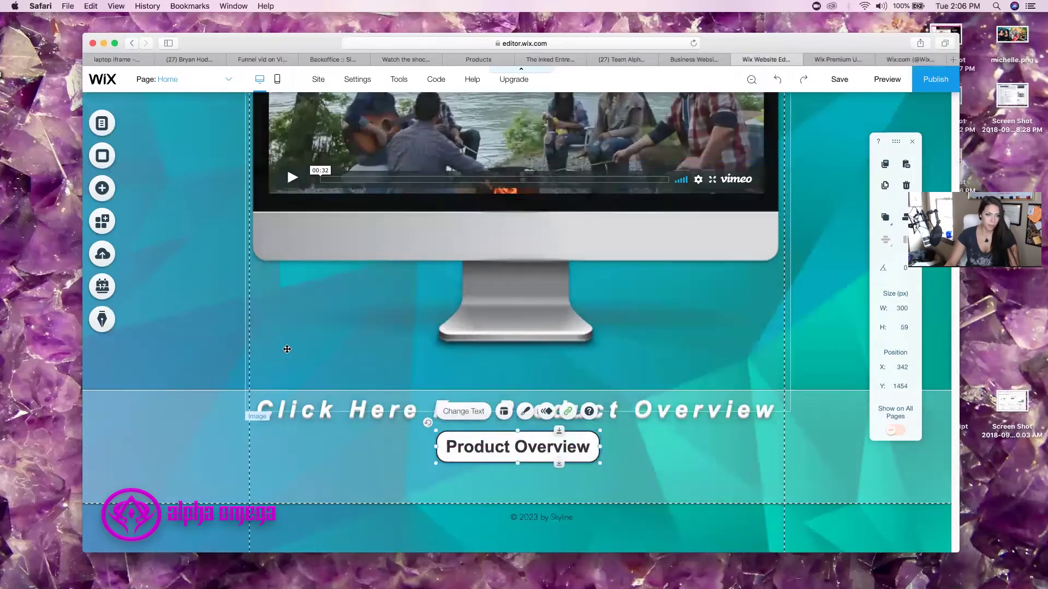
{"action": "left_click", "coordinate": [319, 481]}
{"action": "left_click", "coordinate": [320, 481]}
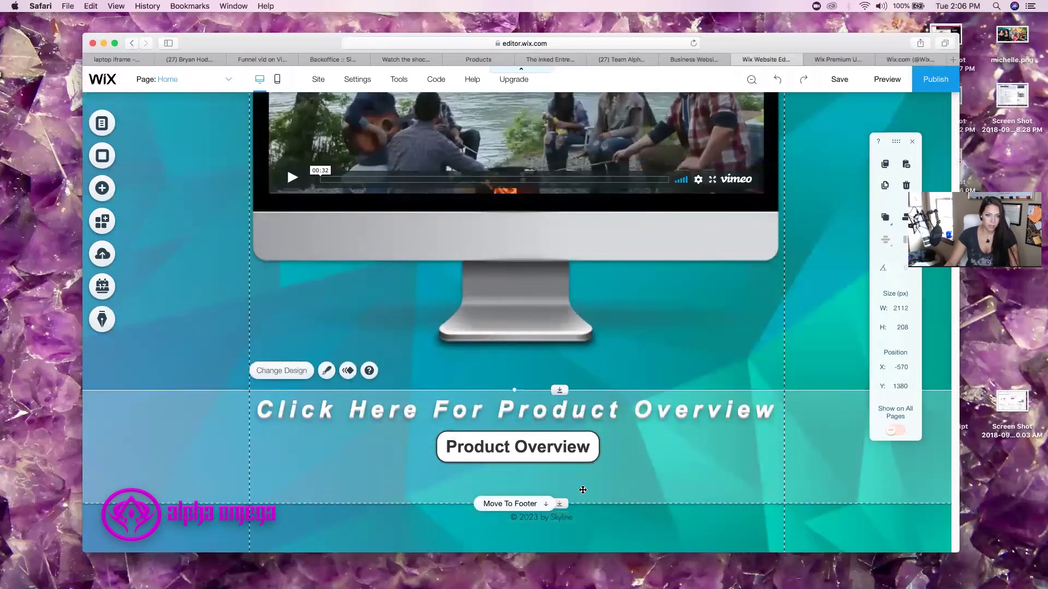
- Reduce the "Click Here For Product Overview" strip's height to 155 px and move it with its contents up to Y 1326
{"action": "left_click_drag", "start_coordinate": [594, 498], "coordinate": [596, 473]}
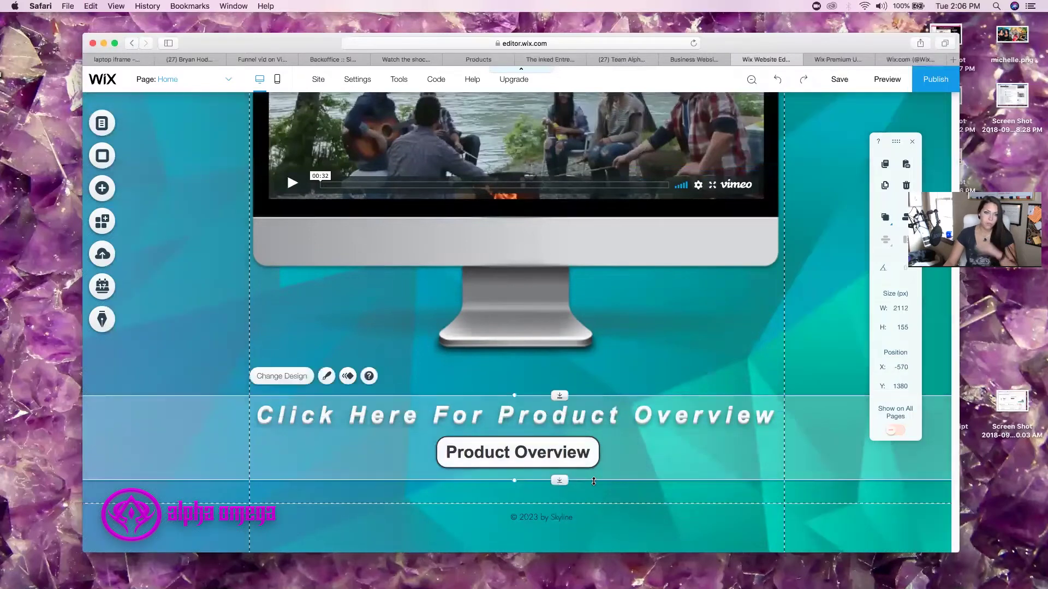
{"action": "left_click_drag", "start_coordinate": [763, 442], "coordinate": [767, 416]}
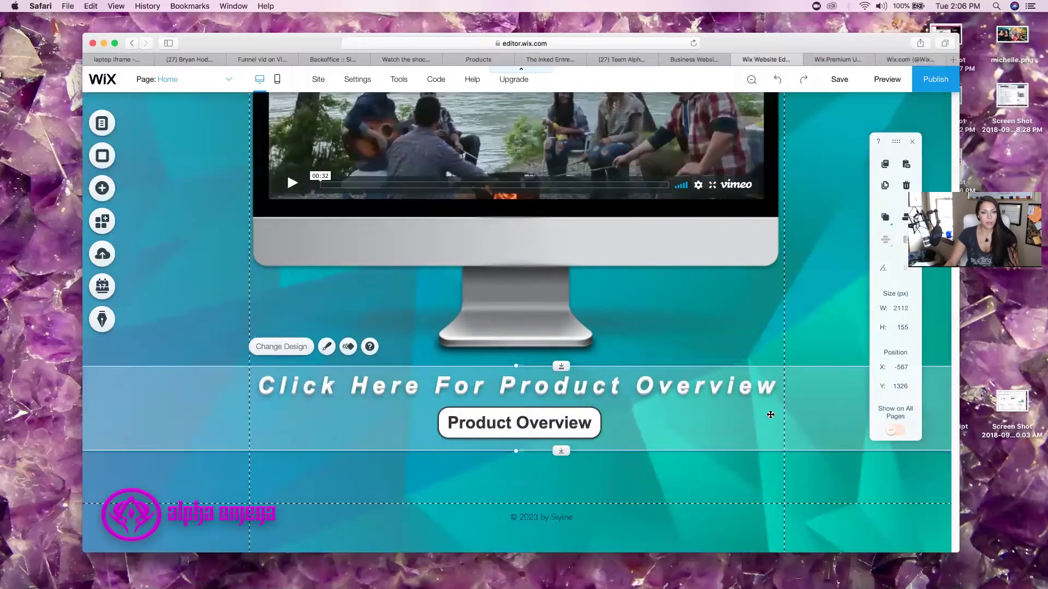
{"action": "left_click", "coordinate": [205, 483]}
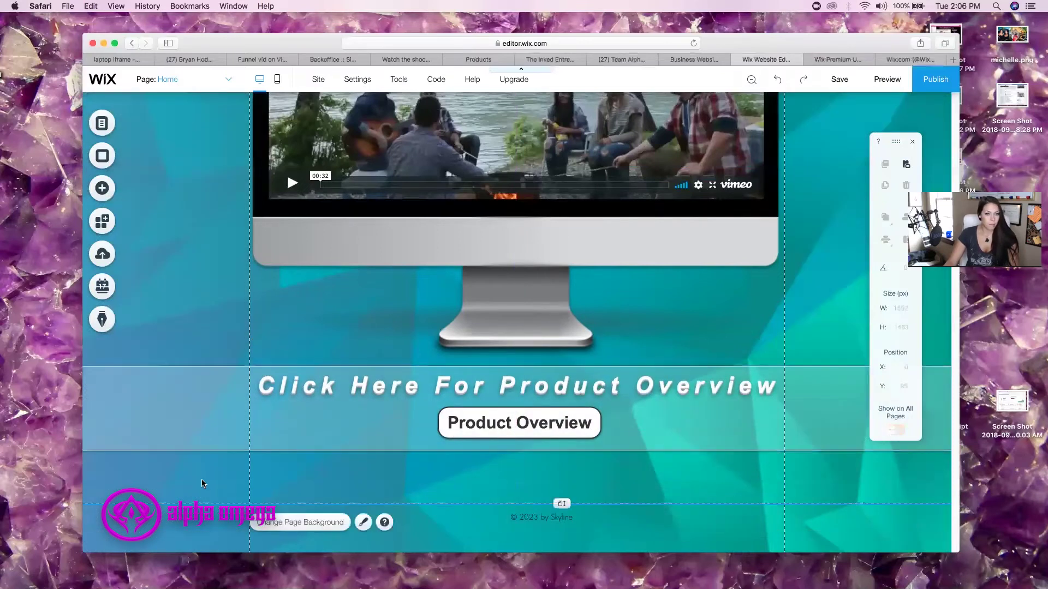
- Add the black circle social bar below the strip at X 401, Y 1500
{"action": "left_click", "coordinate": [107, 197]}
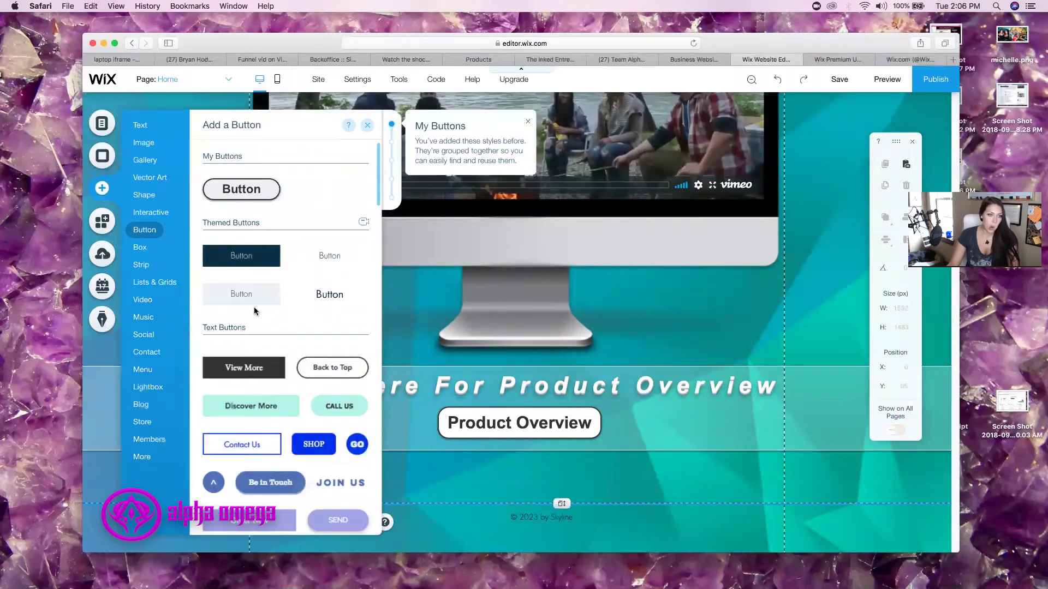
{"action": "left_click", "coordinate": [139, 247]}
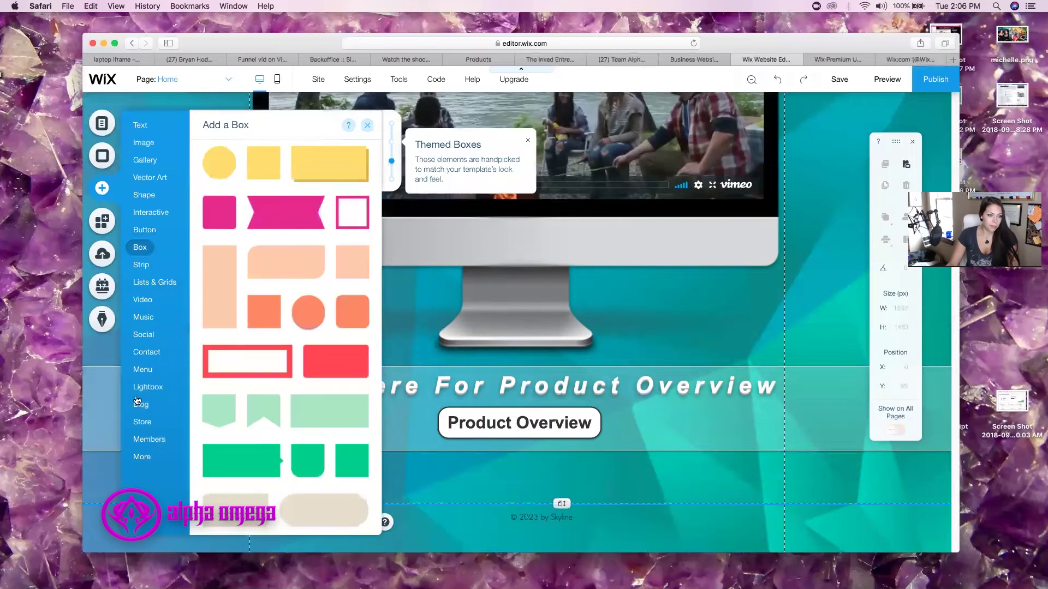
{"action": "mouse_move", "coordinate": [150, 336]}
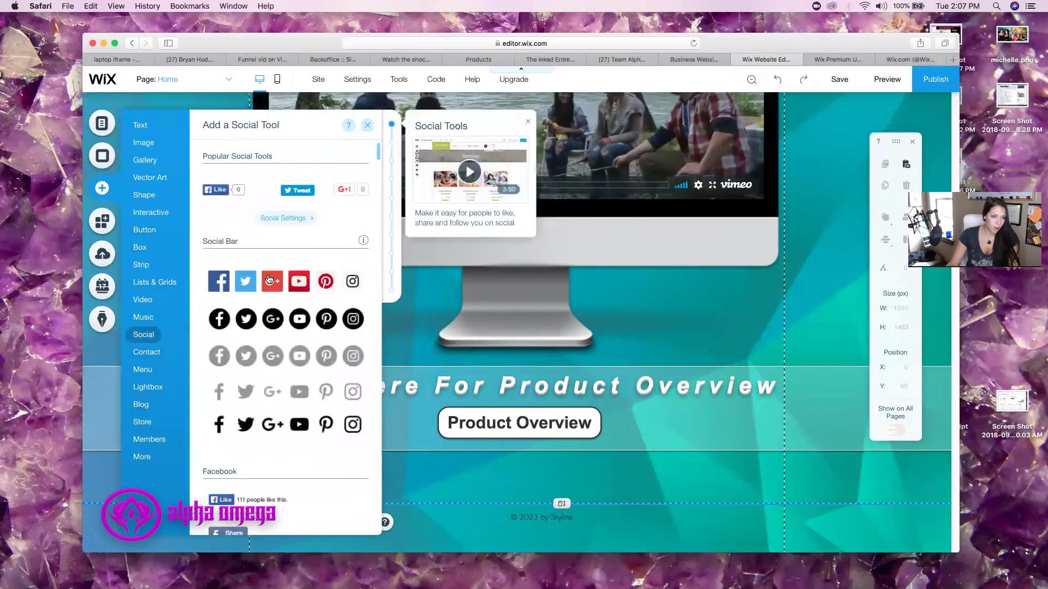
{"action": "left_click_drag", "start_coordinate": [238, 324], "coordinate": [504, 473]}
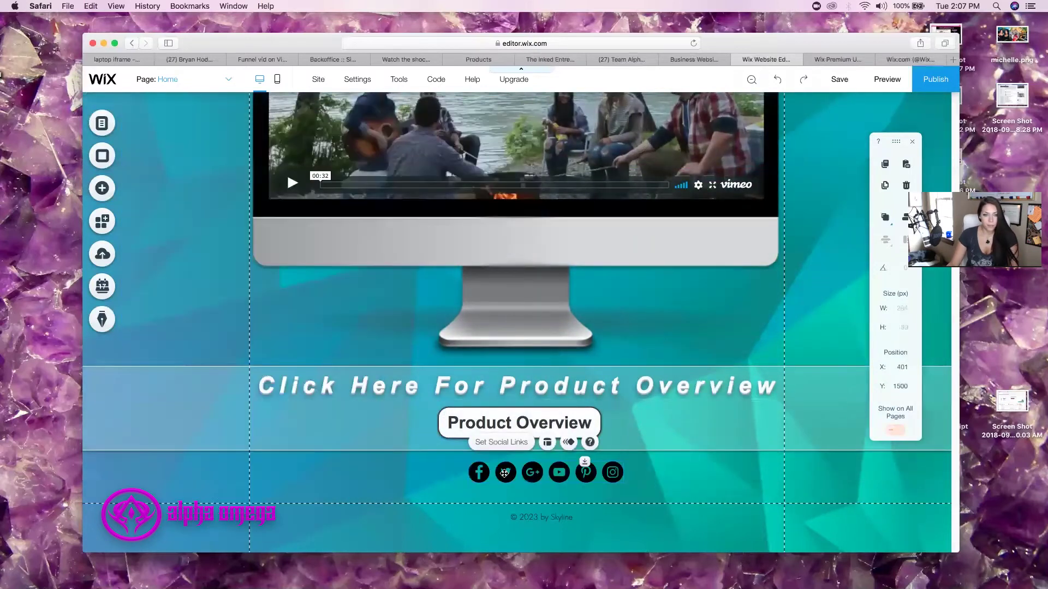
- Remove the Google+, YouTube, Pinterest and Twitter icons from the social bar, keeping only Facebook and Instagram
{"action": "left_click", "coordinate": [514, 444]}
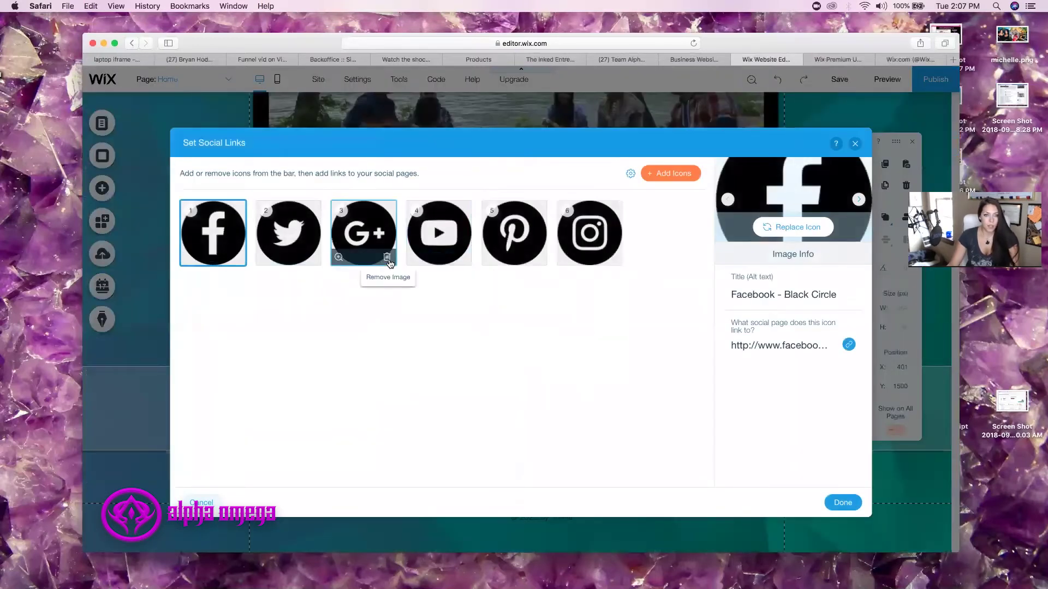
{"action": "left_click", "coordinate": [389, 262]}
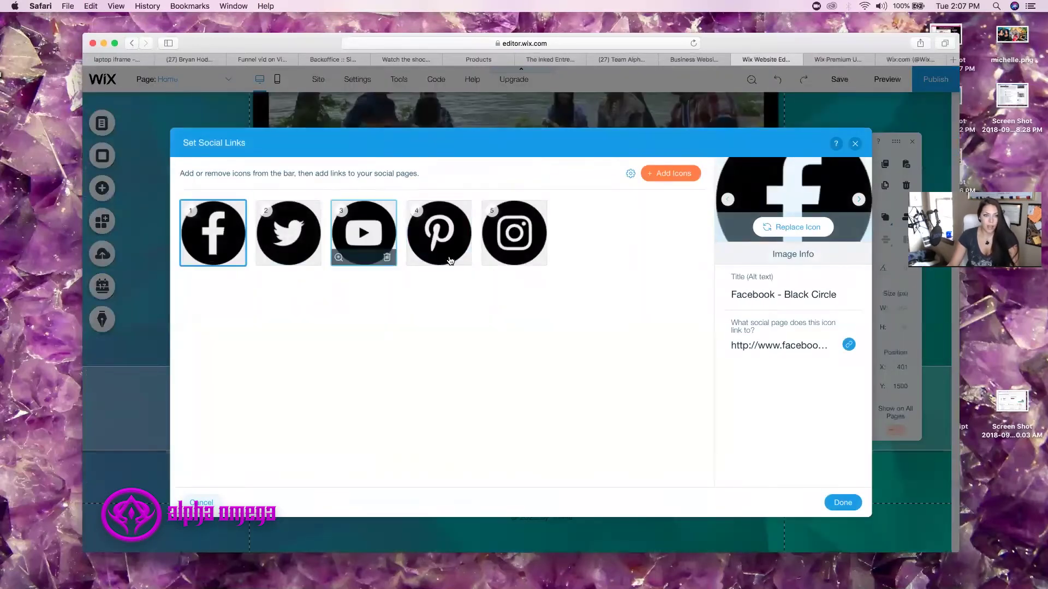
{"action": "left_click", "coordinate": [389, 260]}
{"action": "left_click", "coordinate": [388, 258]}
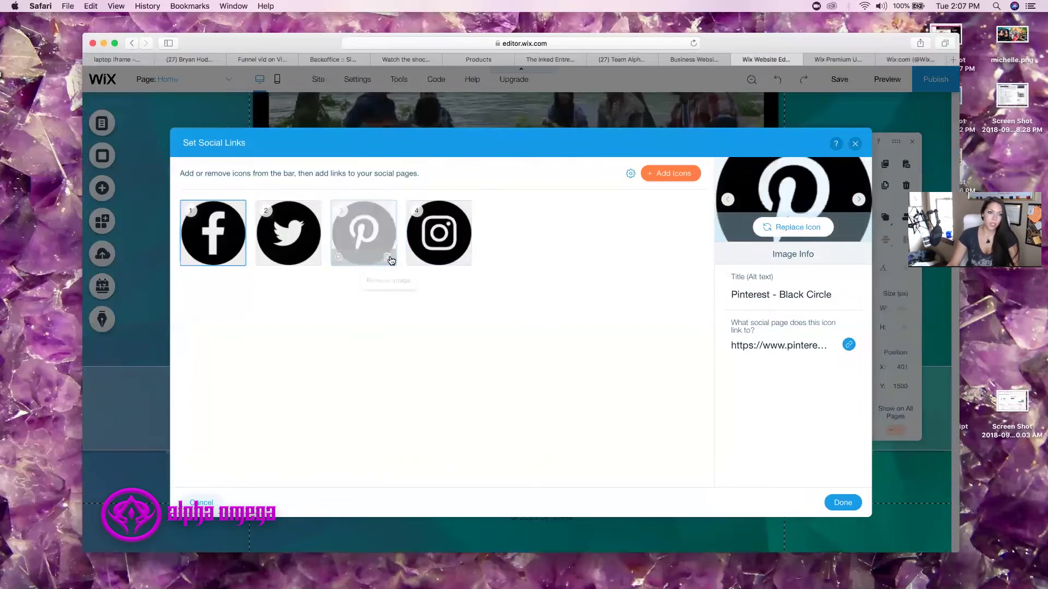
{"action": "left_click", "coordinate": [312, 258]}
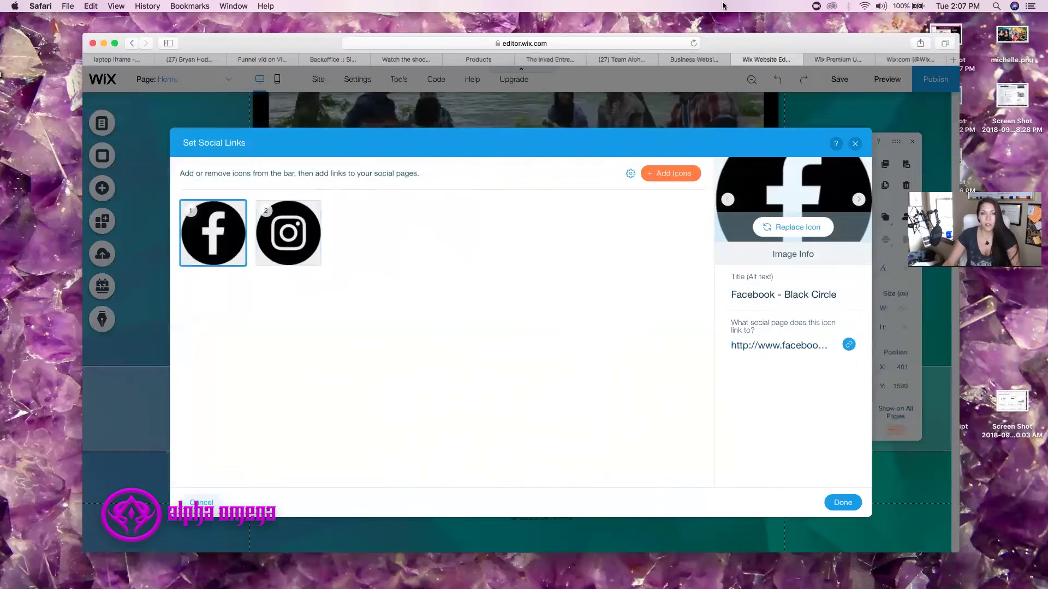
{"action": "left_click", "coordinate": [548, 60]}
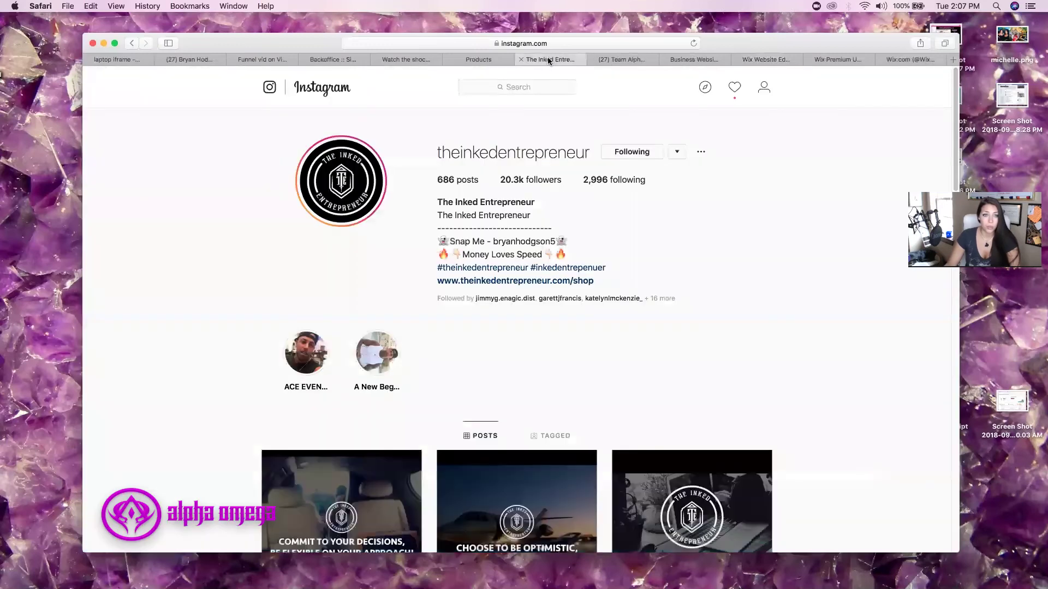
{"action": "left_click", "coordinate": [635, 59]}
{"action": "left_click", "coordinate": [699, 58]}
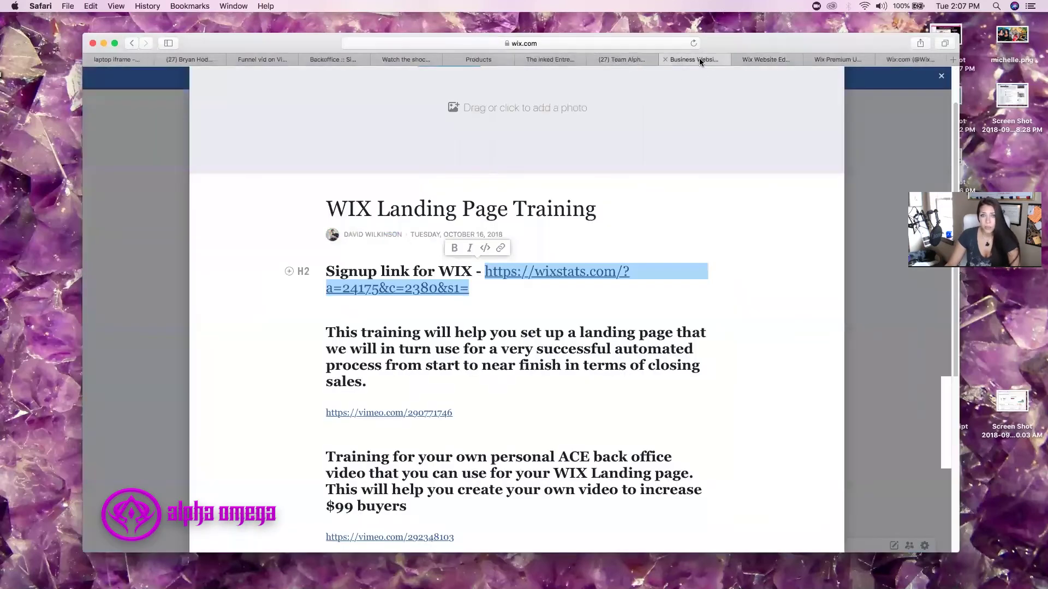
{"action": "left_click", "coordinate": [779, 59]}
{"action": "left_click", "coordinate": [824, 59]}
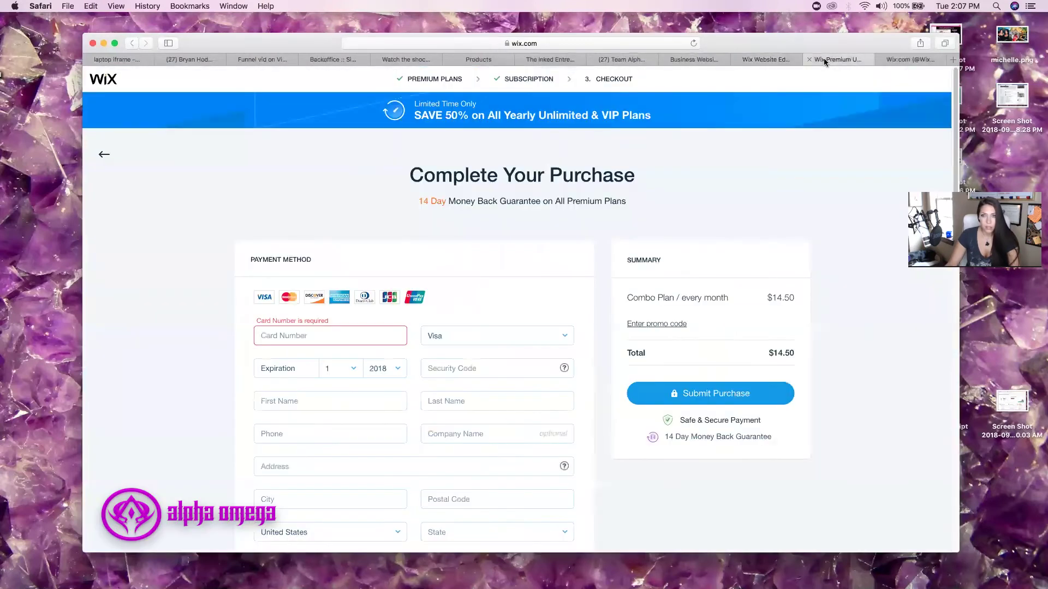
{"action": "left_click", "coordinate": [905, 59]}
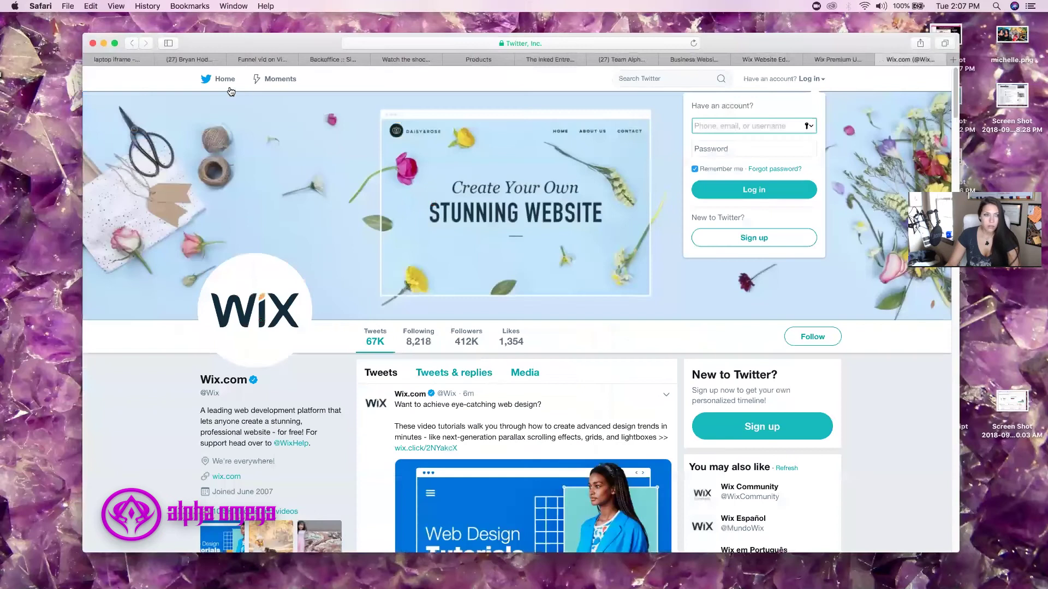
{"action": "left_click", "coordinate": [188, 59]}
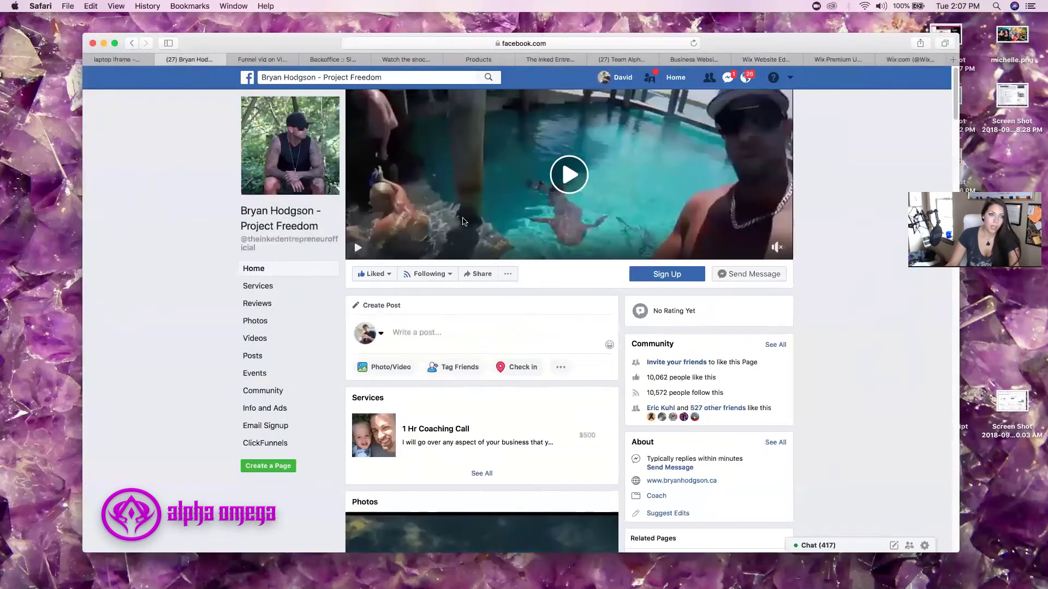
{"action": "left_click", "coordinate": [539, 43]}
{"action": "key", "text": "super+c"}
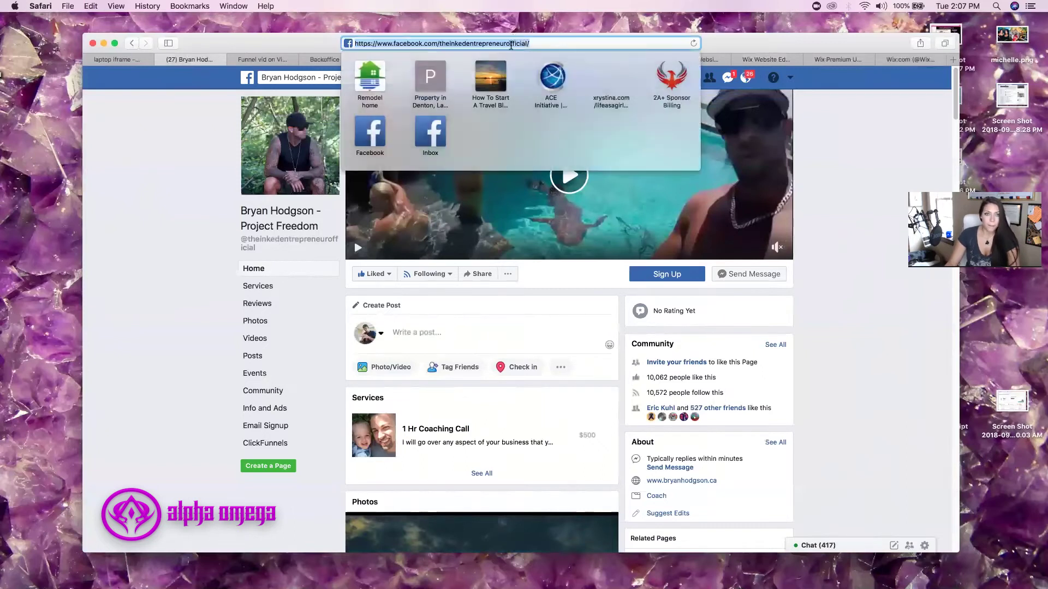
{"action": "right_click", "coordinate": [511, 45]}
{"action": "left_click", "coordinate": [546, 61]}
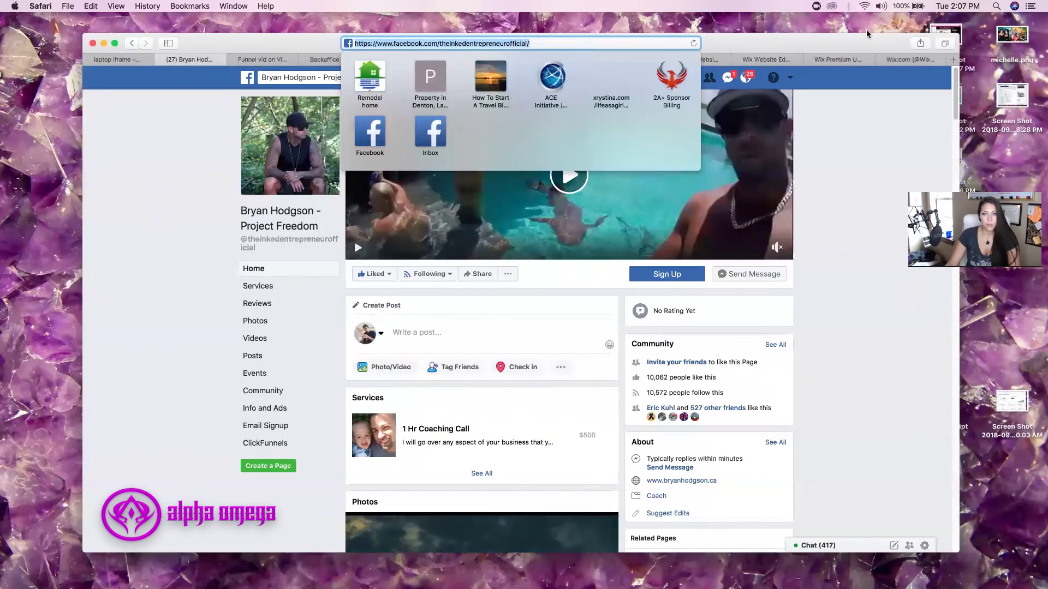
- Close the Wix Twitter page and return to the Wix editor's social links settings
{"action": "left_click", "coordinate": [894, 62]}
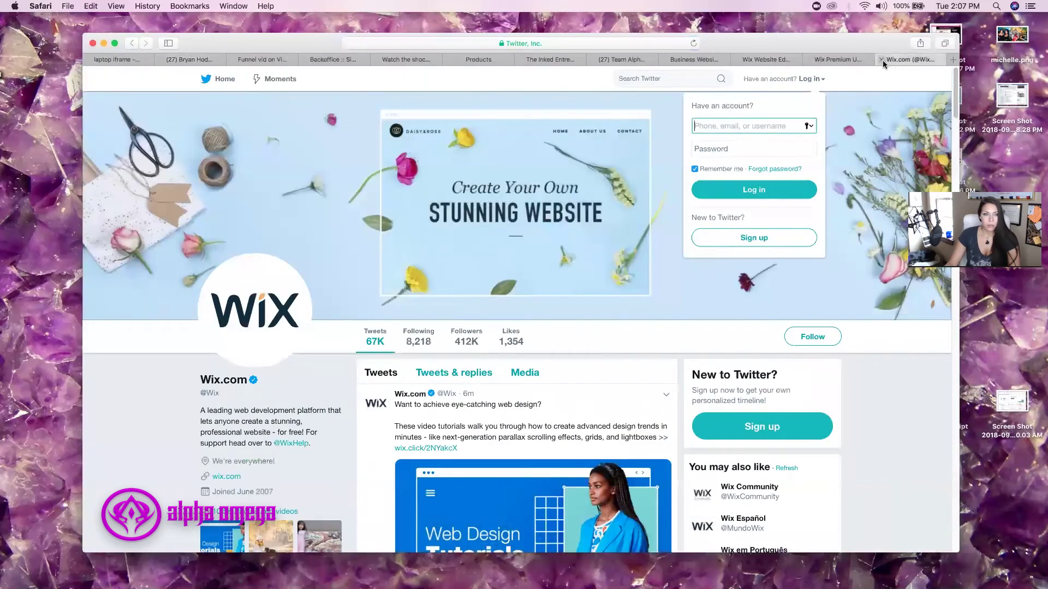
{"action": "left_click", "coordinate": [881, 60]}
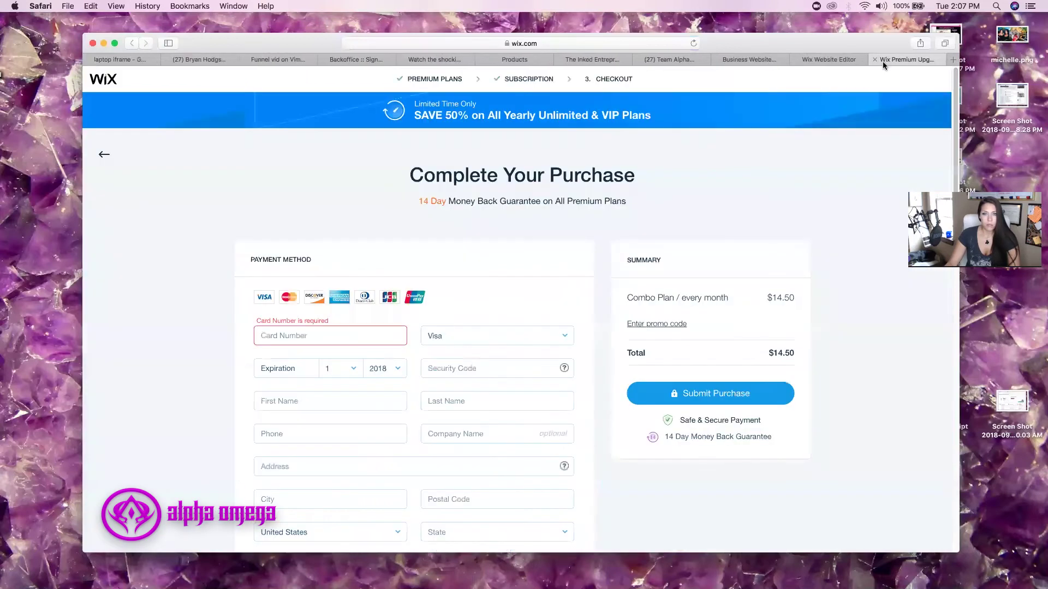
{"action": "left_click", "coordinate": [830, 62]}
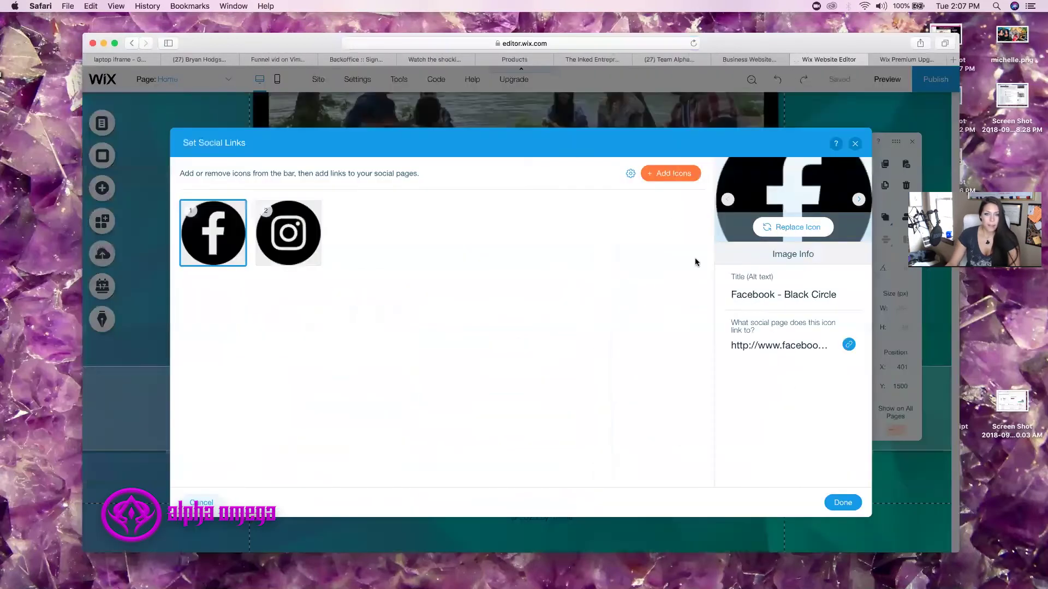
- Replace the Facebook icon's link with the copied facebook.com/theinkedentrepreneurofficial/ address
{"action": "left_click", "coordinate": [807, 348]}
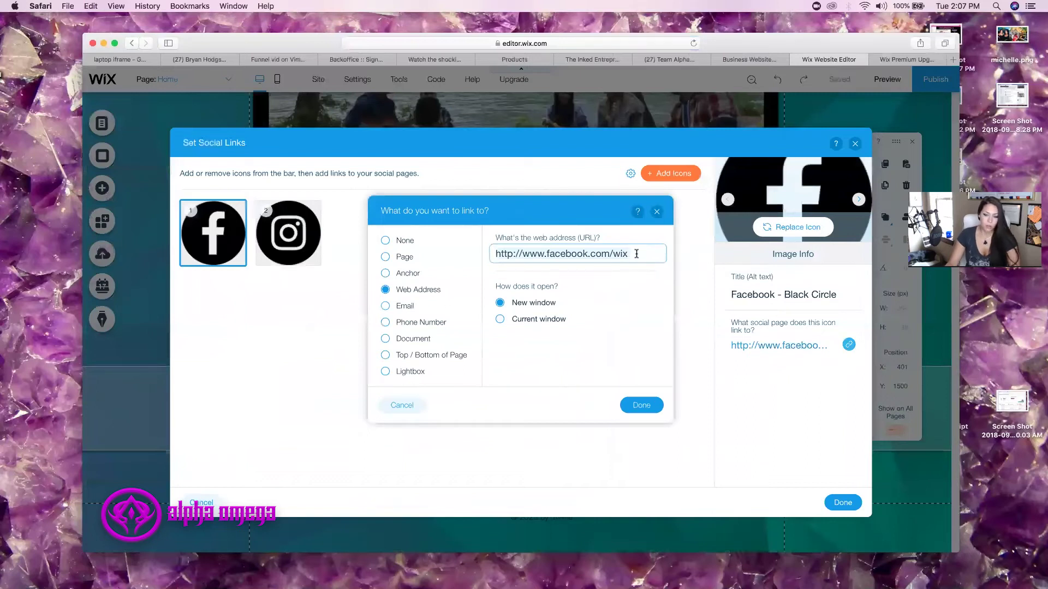
{"action": "key", "text": "super+a"}
{"action": "key", "text": "BackSpace"}
{"action": "right_click", "coordinate": [587, 262]}
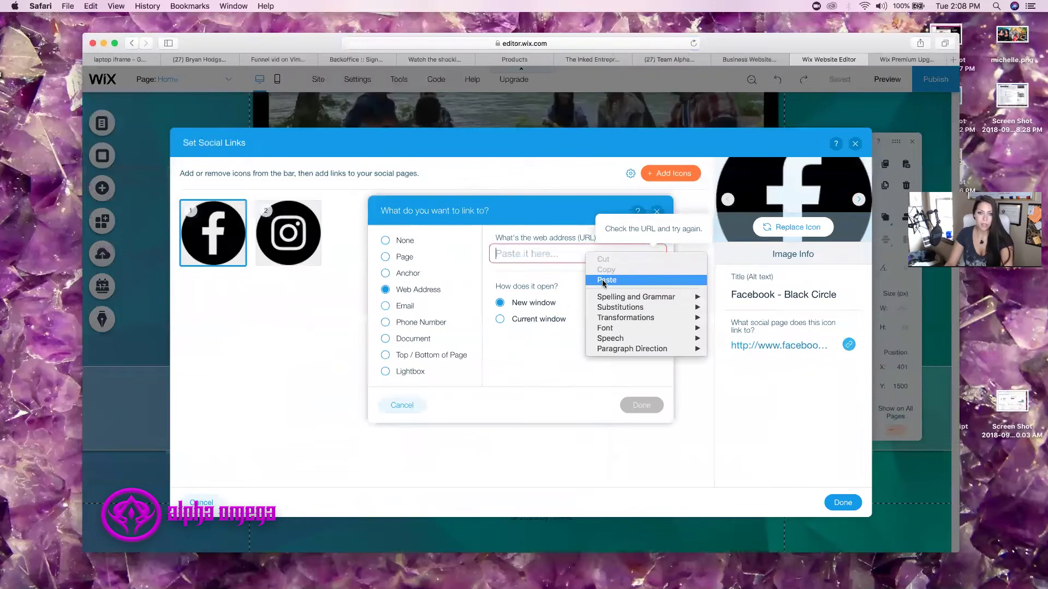
{"action": "left_click", "coordinate": [605, 280]}
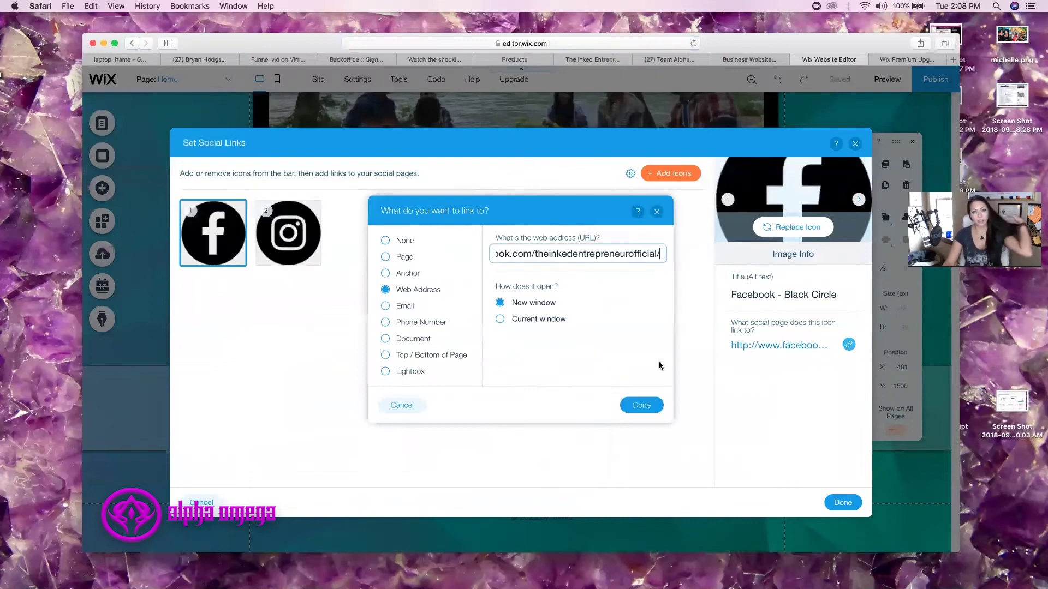
{"action": "left_click", "coordinate": [642, 405]}
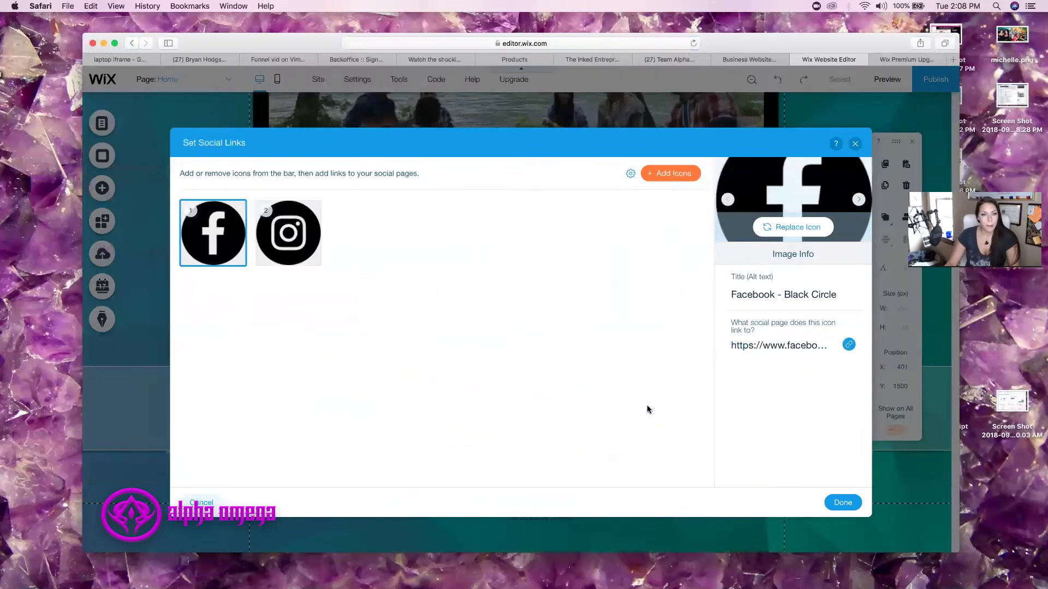
{"action": "left_click", "coordinate": [303, 231]}
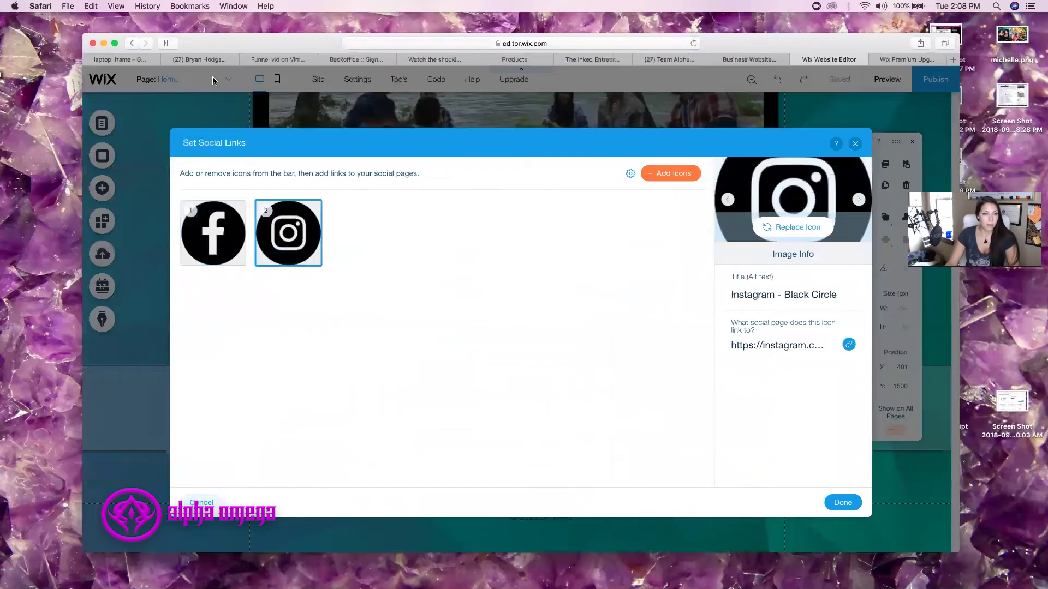
{"action": "left_click", "coordinate": [204, 58]}
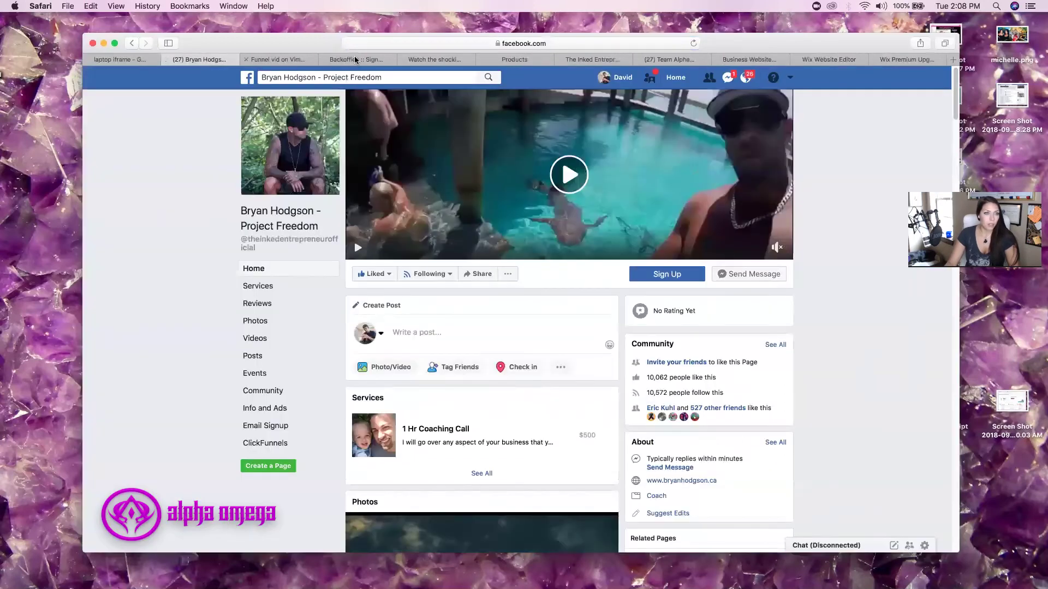
{"action": "left_click", "coordinate": [587, 60]}
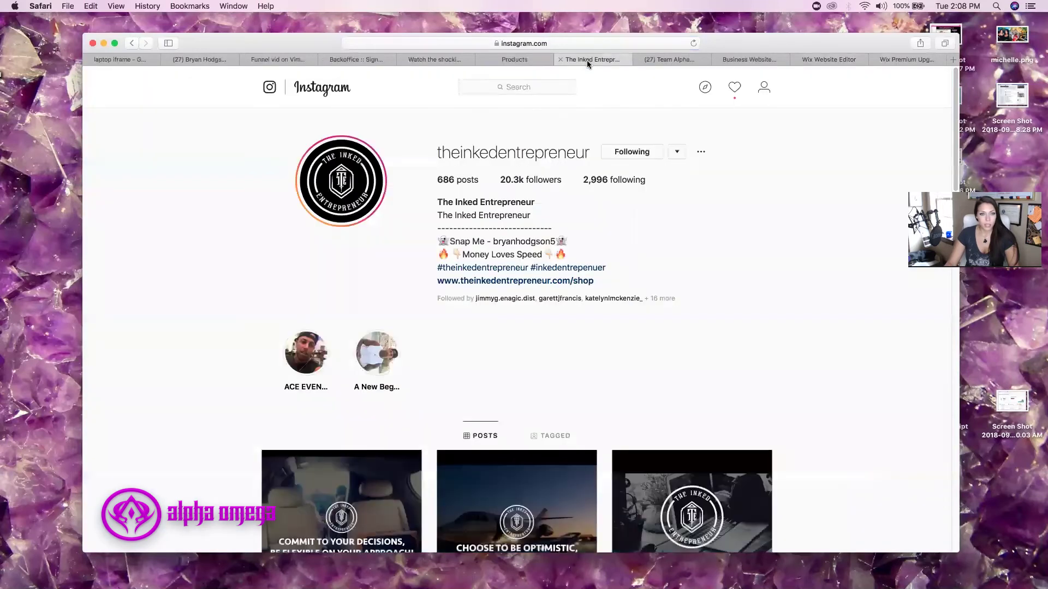
{"action": "left_click", "coordinate": [533, 43]}
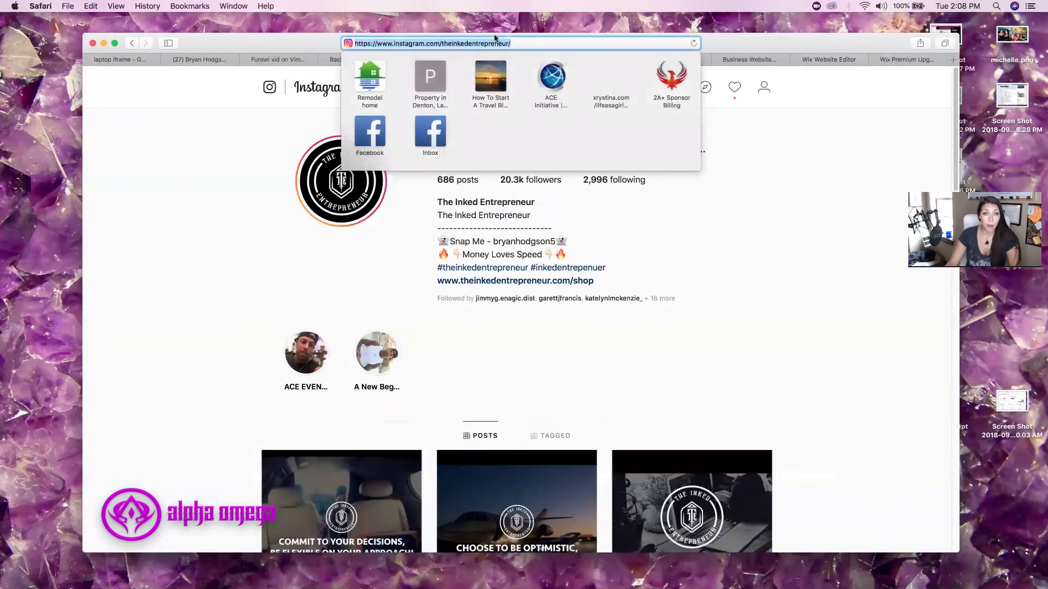
{"action": "right_click", "coordinate": [494, 42]}
{"action": "left_click", "coordinate": [514, 58]}
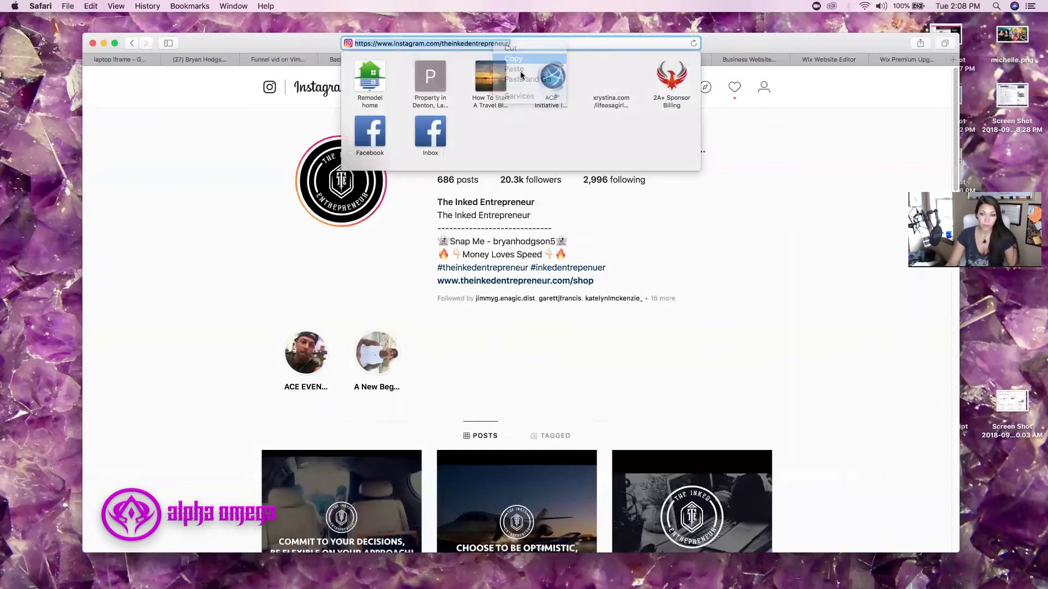
- Return to the Wix editor and replace the Instagram icon's link with the copied instagram.com/theinkedentrepreneur/ address
{"action": "left_click", "coordinate": [829, 63]}
{"action": "left_click", "coordinate": [831, 61]}
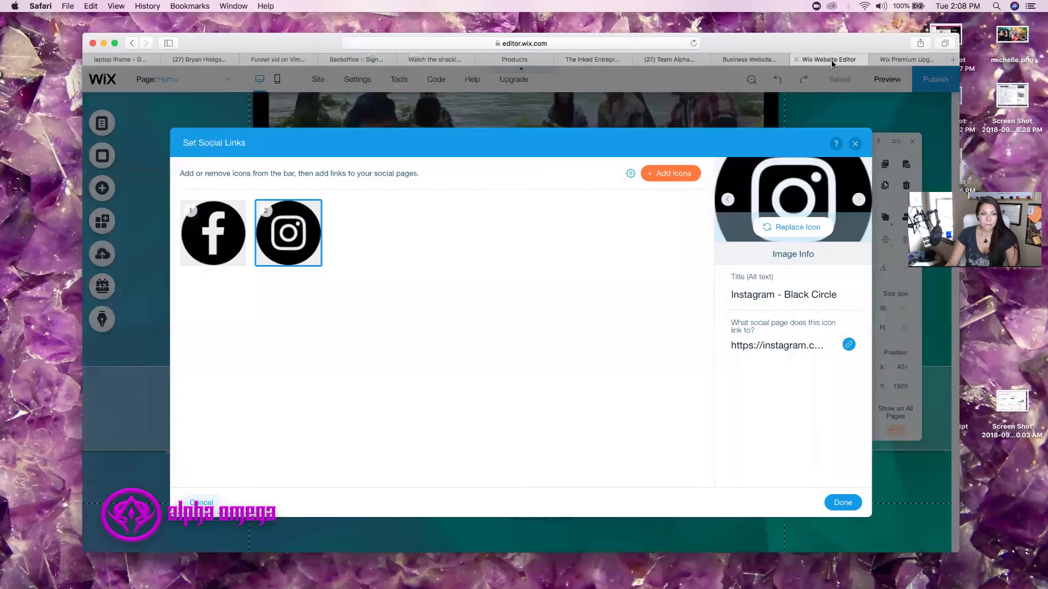
{"action": "left_click", "coordinate": [798, 346]}
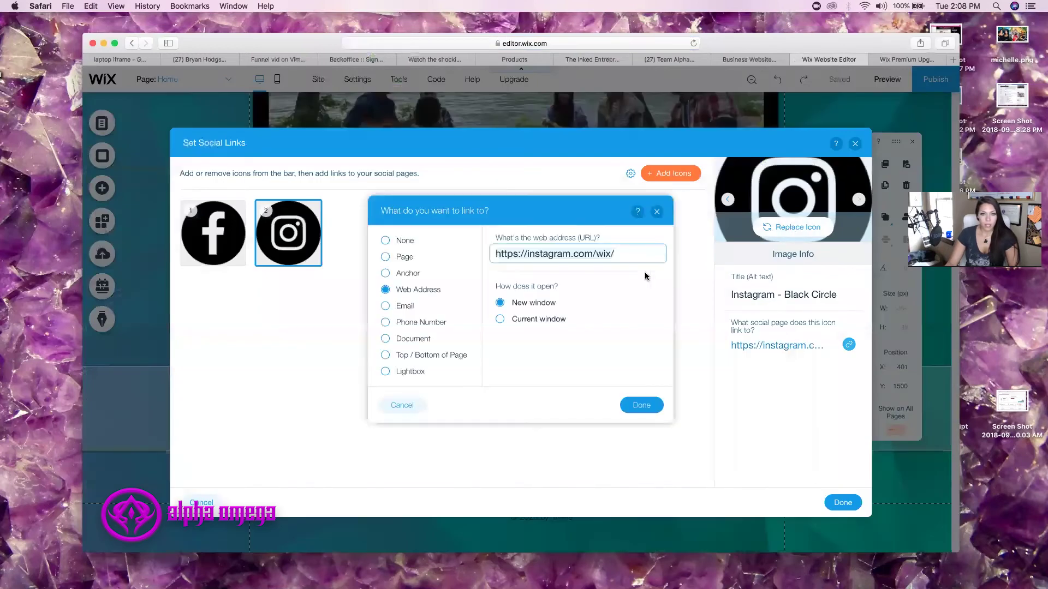
{"action": "right_click", "coordinate": [606, 255]}
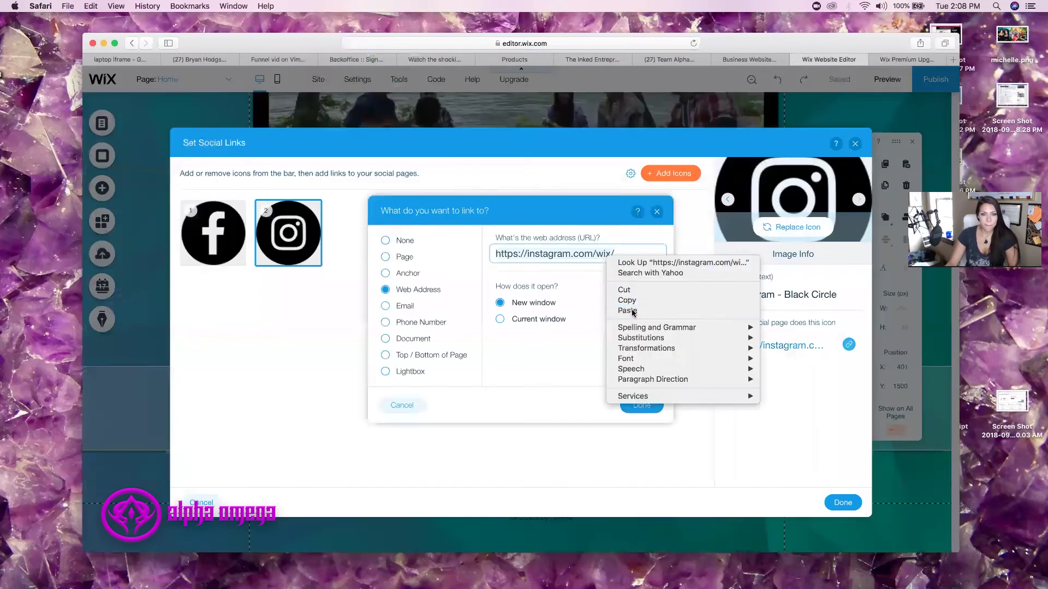
{"action": "left_click", "coordinate": [628, 310]}
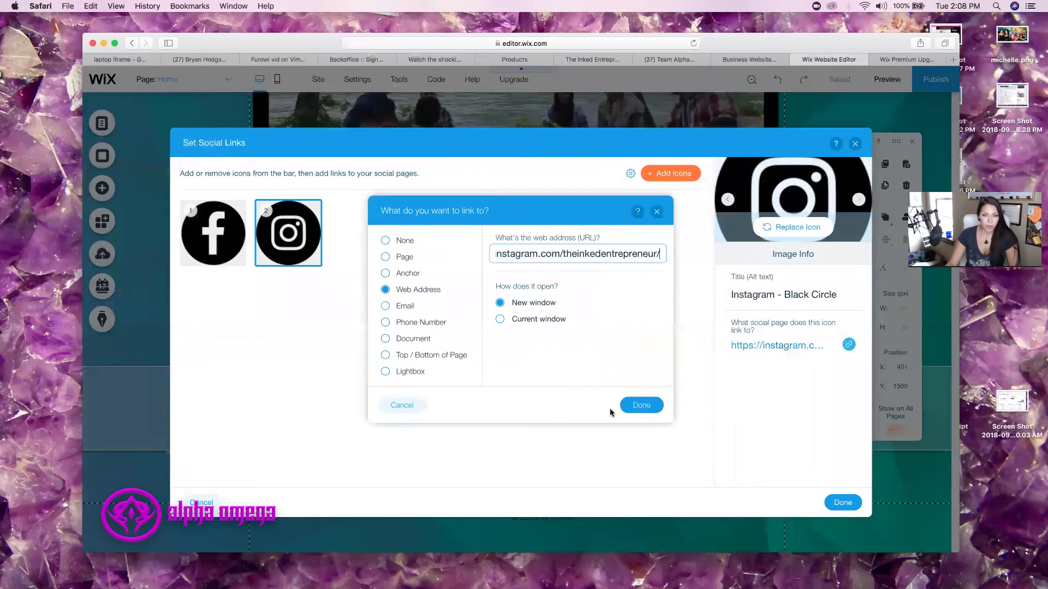
{"action": "left_click", "coordinate": [628, 406]}
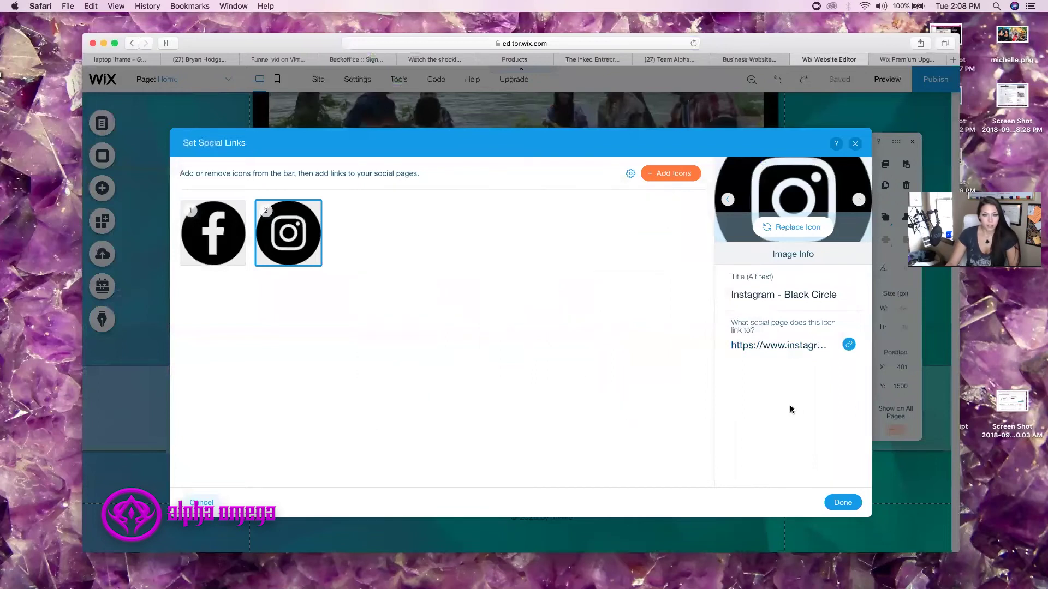
- Confirm the social links, shift the social bar to the right, and set its icon size to 95 px and spacing to 50 px
{"action": "left_click", "coordinate": [849, 495]}
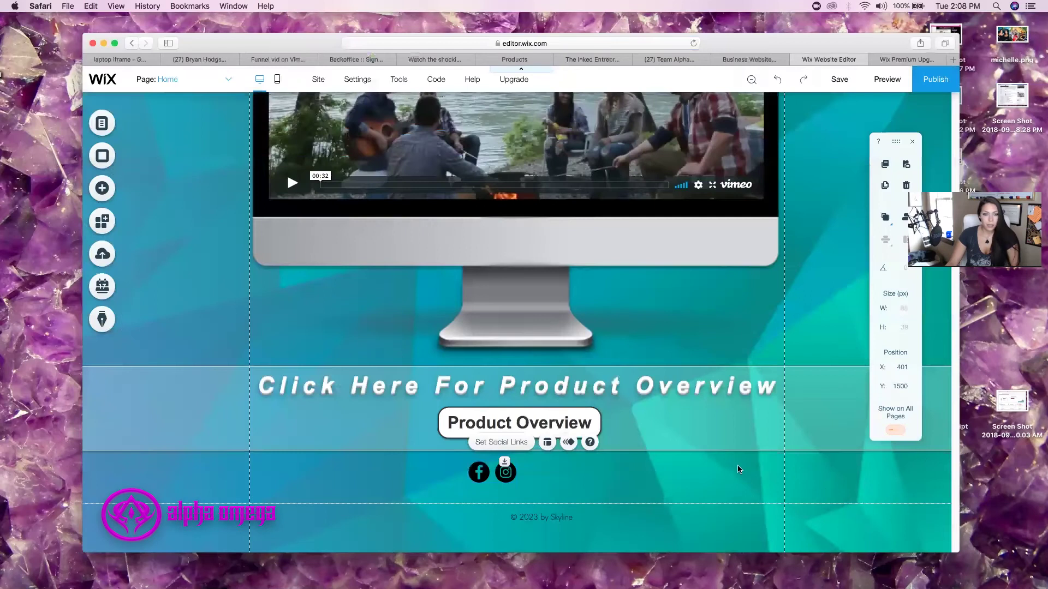
{"action": "left_click_drag", "start_coordinate": [502, 479], "coordinate": [525, 481]}
{"action": "left_click", "coordinate": [572, 448]}
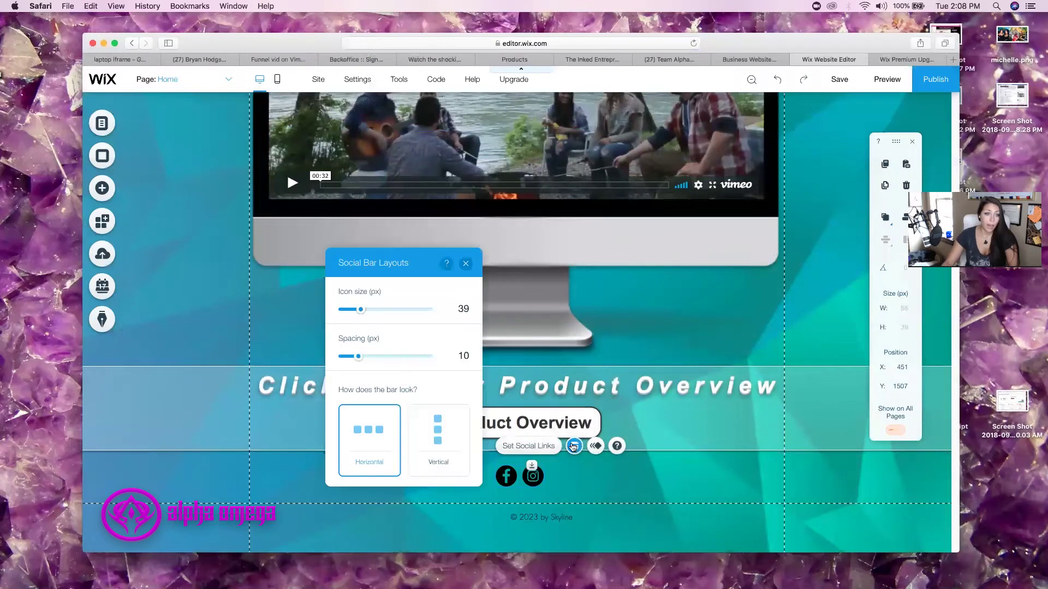
{"action": "left_click_drag", "start_coordinate": [360, 314], "coordinate": [404, 311]}
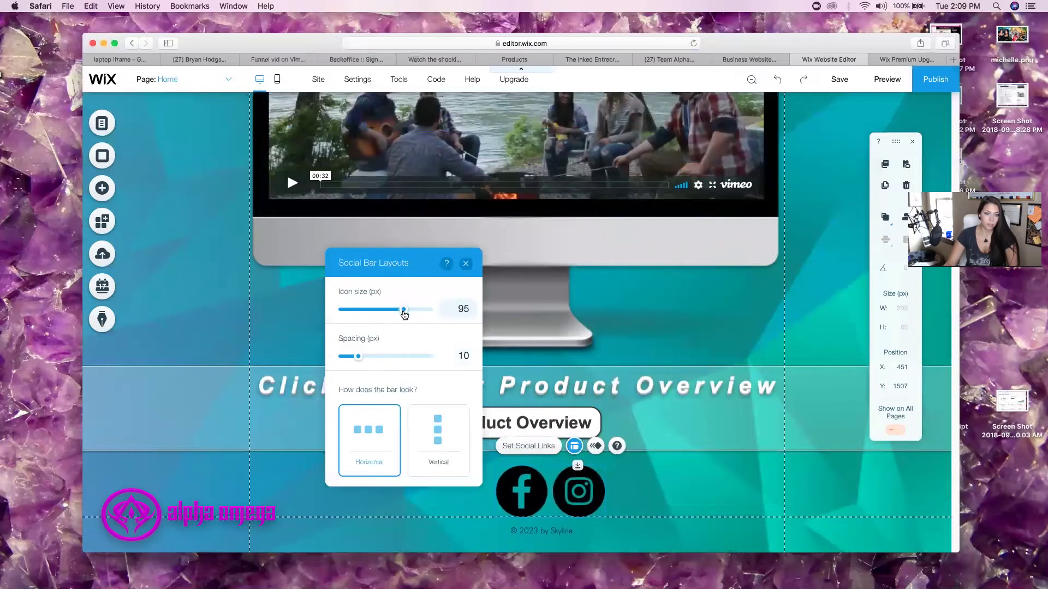
{"action": "left_click_drag", "start_coordinate": [365, 361], "coordinate": [466, 365]}
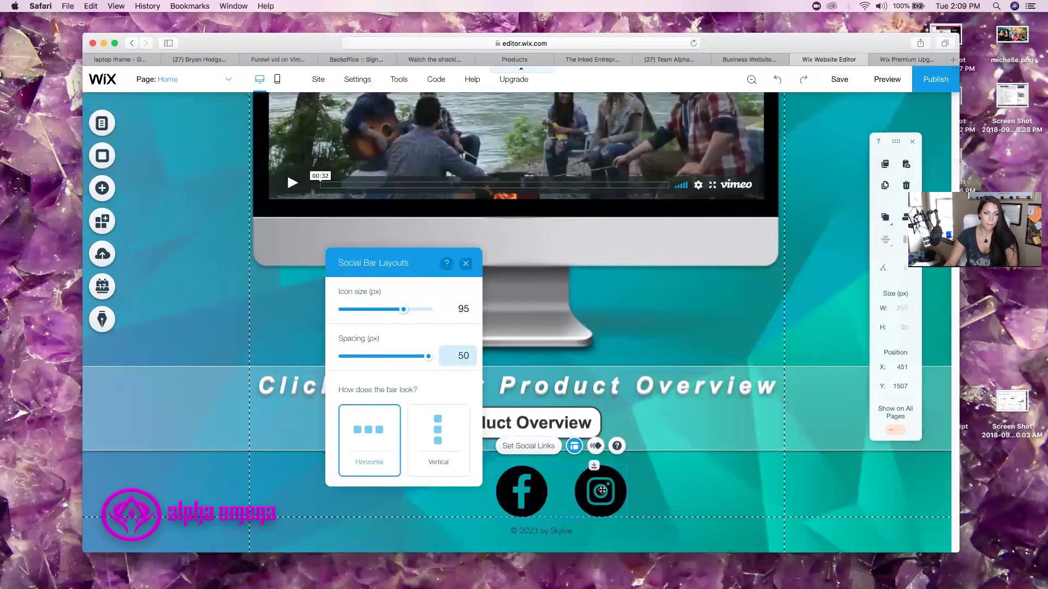
- Reposition the enlarged social bar beneath the Product Overview button, at about X 375, Y 1488
{"action": "left_click", "coordinate": [645, 489]}
{"action": "left_click_drag", "start_coordinate": [619, 491], "coordinate": [576, 478]}
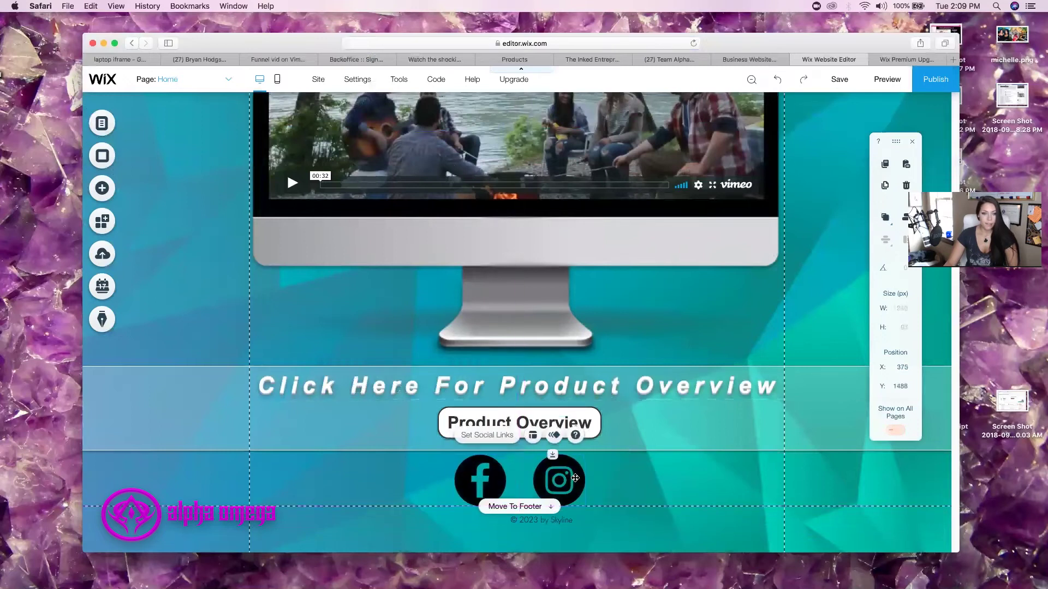
{"action": "left_click", "coordinate": [396, 480]}
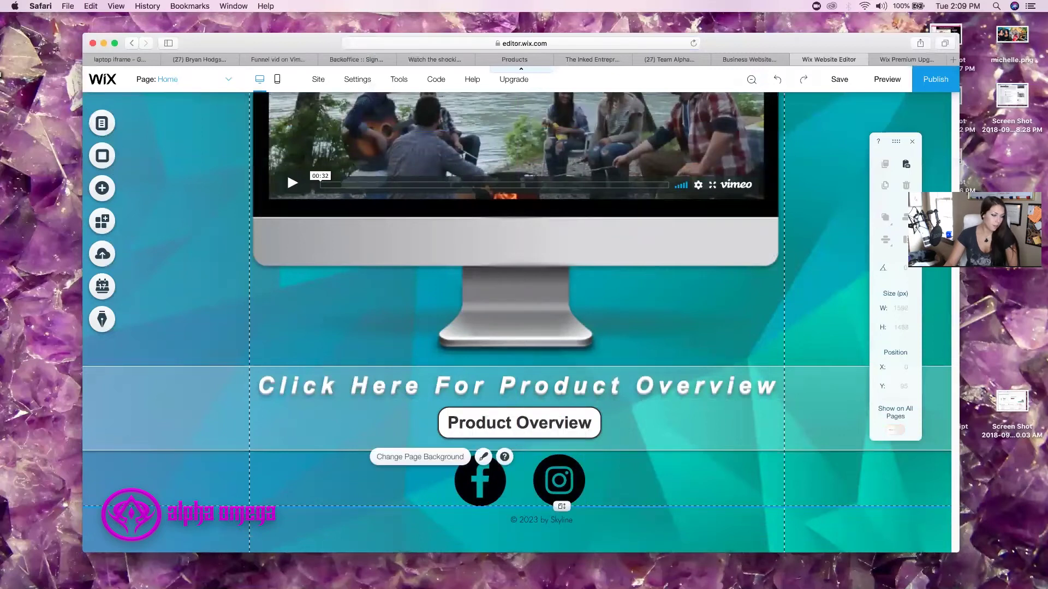
- Delete the copyright text from the footer and reduce the footer's height
{"action": "left_click", "coordinate": [557, 520]}
{"action": "key", "text": "Delete"}
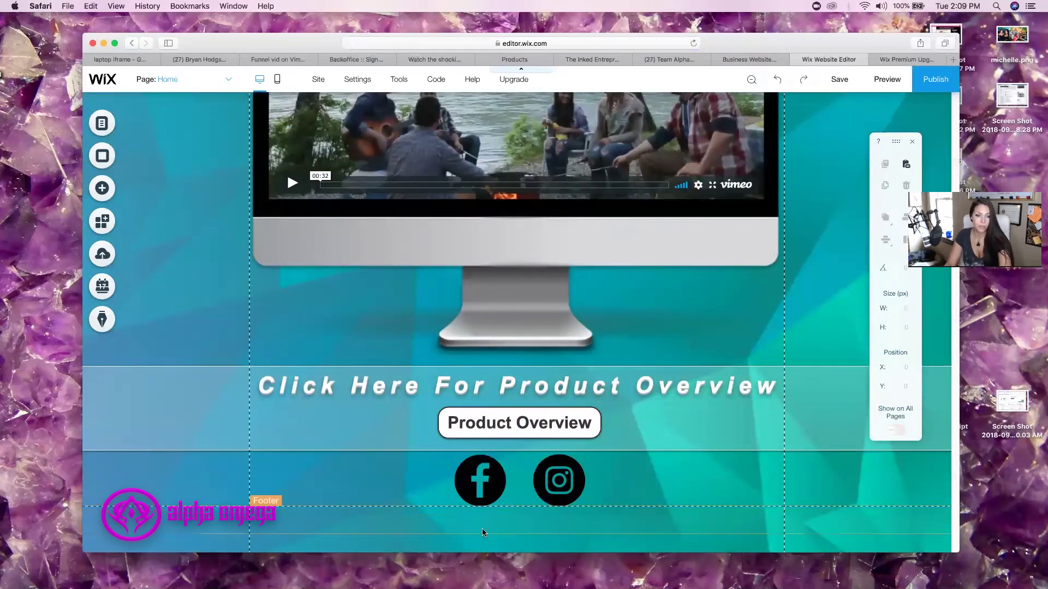
{"action": "left_click", "coordinate": [485, 531]}
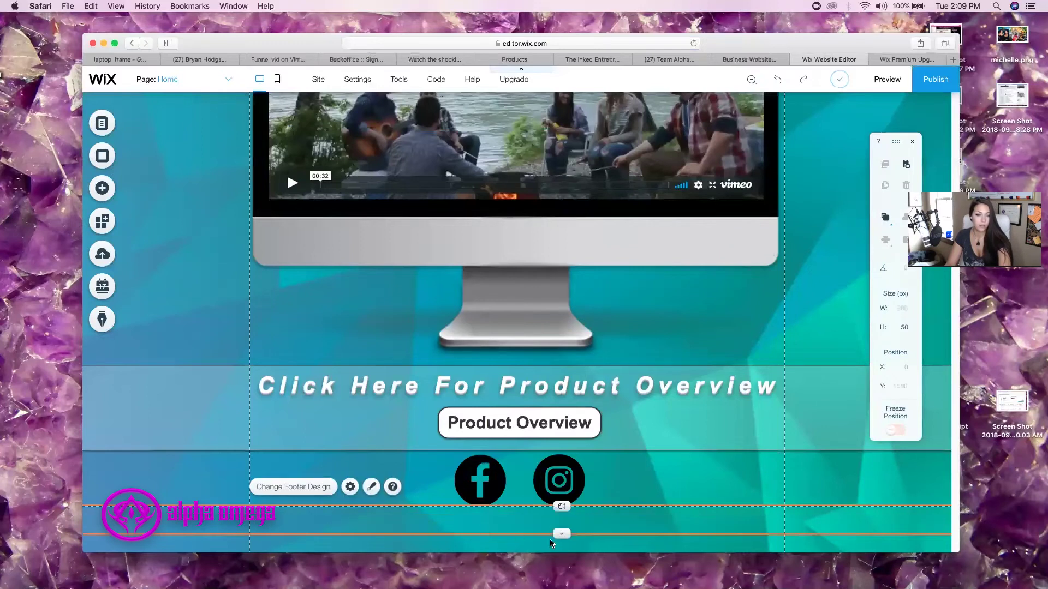
{"action": "left_click_drag", "start_coordinate": [560, 535], "coordinate": [550, 506]}
{"action": "left_click", "coordinate": [507, 547]}
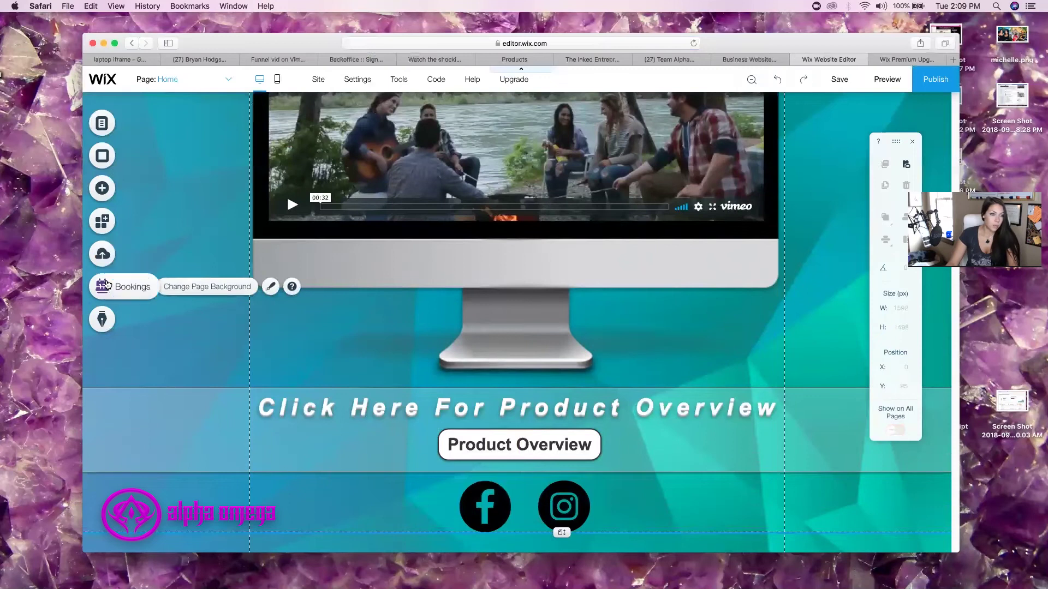
- Add the Live Messenger social app to the site and shift its bottom tab position slightly toward the left
{"action": "left_click", "coordinate": [104, 191]}
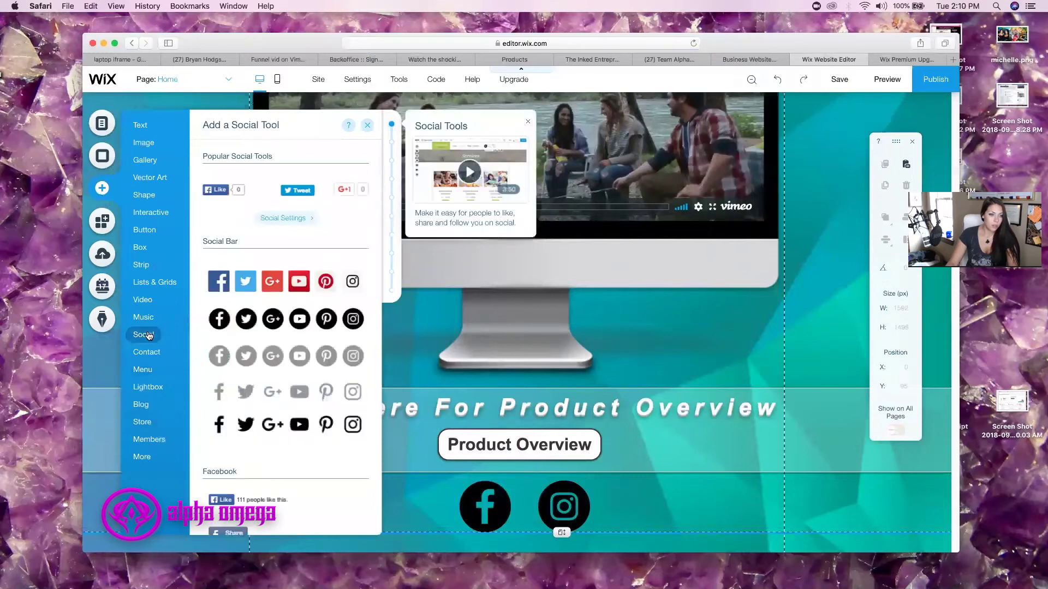
{"action": "scroll", "coordinate": [360, 475], "scroll_direction": "down", "scroll_amount": 15}
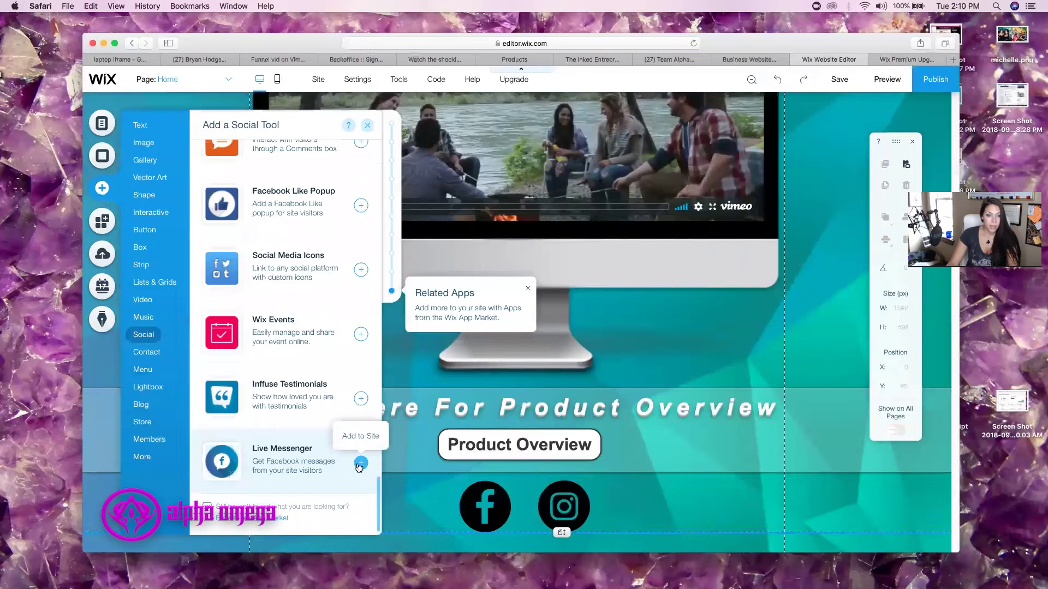
{"action": "left_click", "coordinate": [360, 464]}
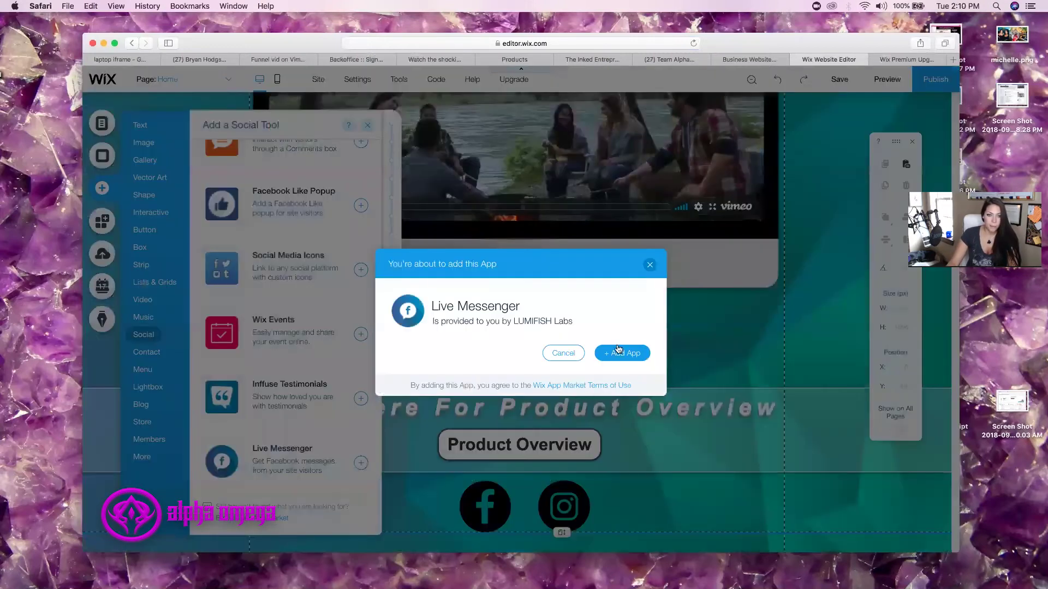
{"action": "left_click", "coordinate": [620, 353]}
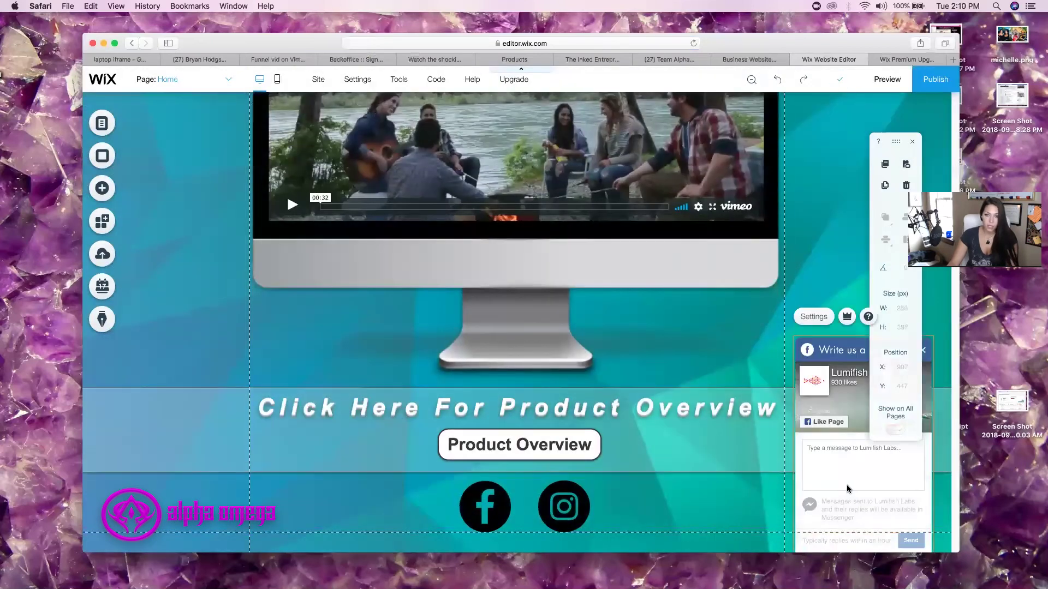
{"action": "left_click", "coordinate": [814, 317]}
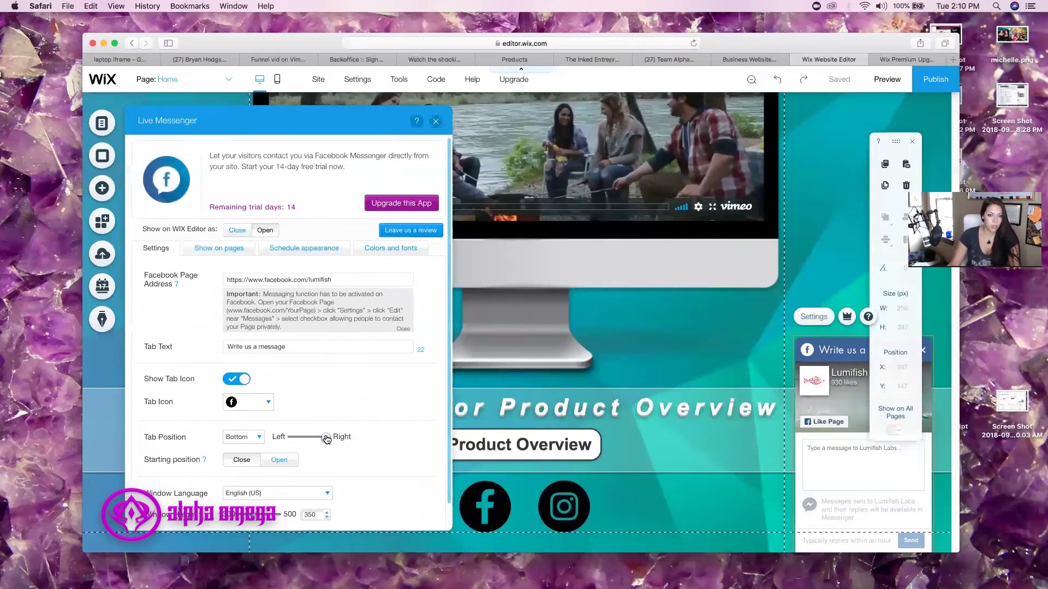
{"action": "left_click_drag", "start_coordinate": [328, 440], "coordinate": [321, 443]}
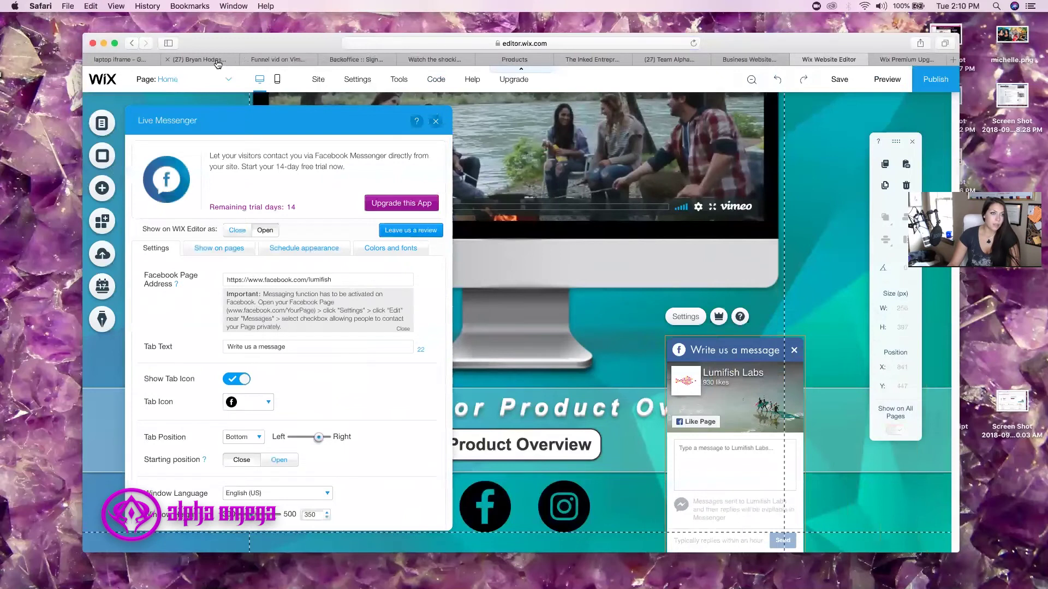
{"action": "left_click", "coordinate": [199, 60]}
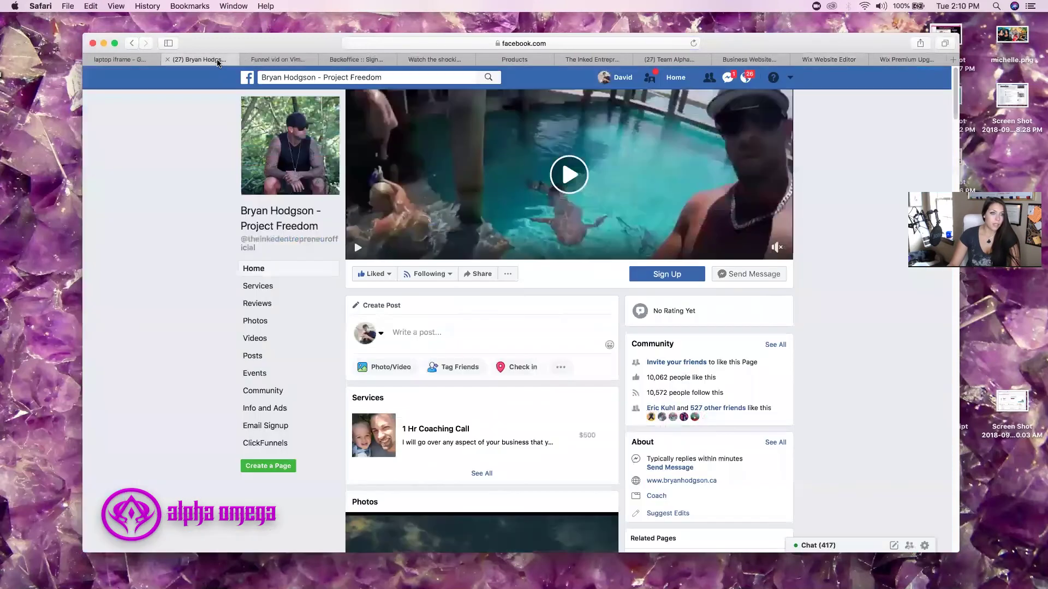
{"action": "left_click", "coordinate": [567, 43]}
{"action": "right_click", "coordinate": [483, 44]}
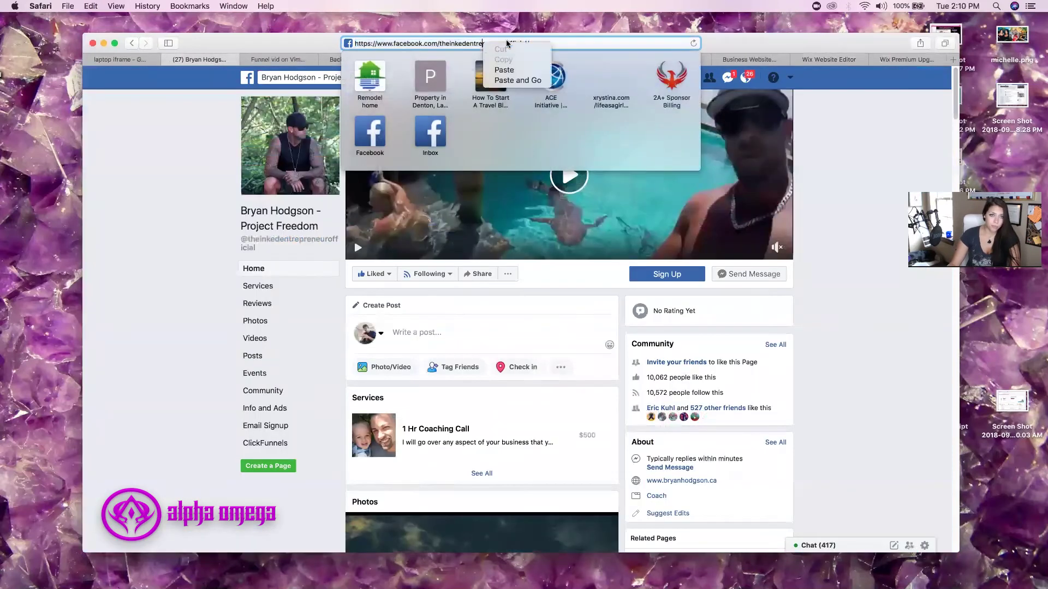
{"action": "left_click", "coordinate": [565, 43]}
{"action": "left_click_drag", "start_coordinate": [532, 44], "coordinate": [350, 42]}
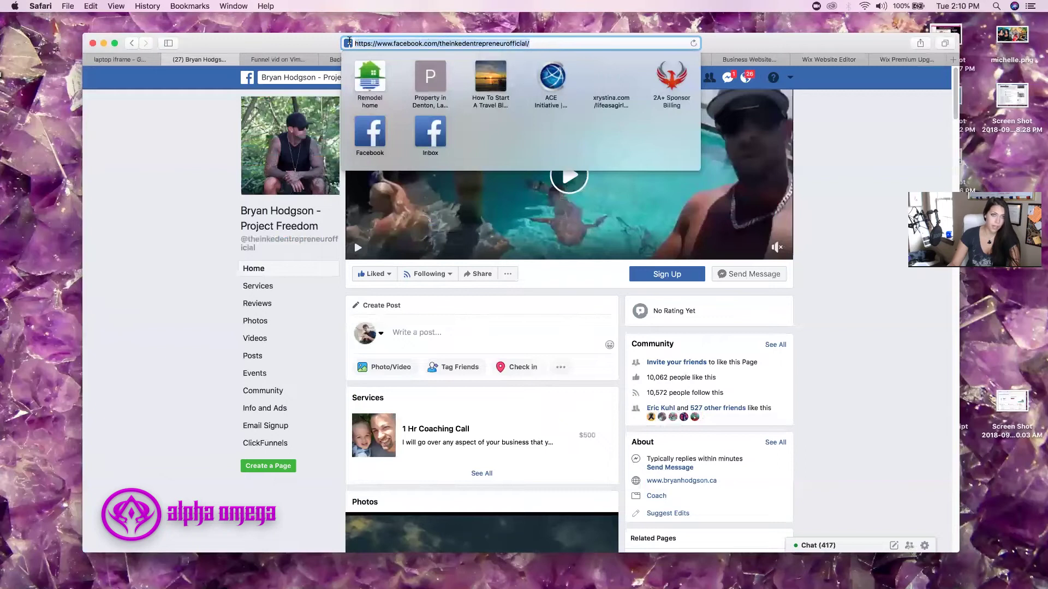
{"action": "right_click", "coordinate": [359, 45]}
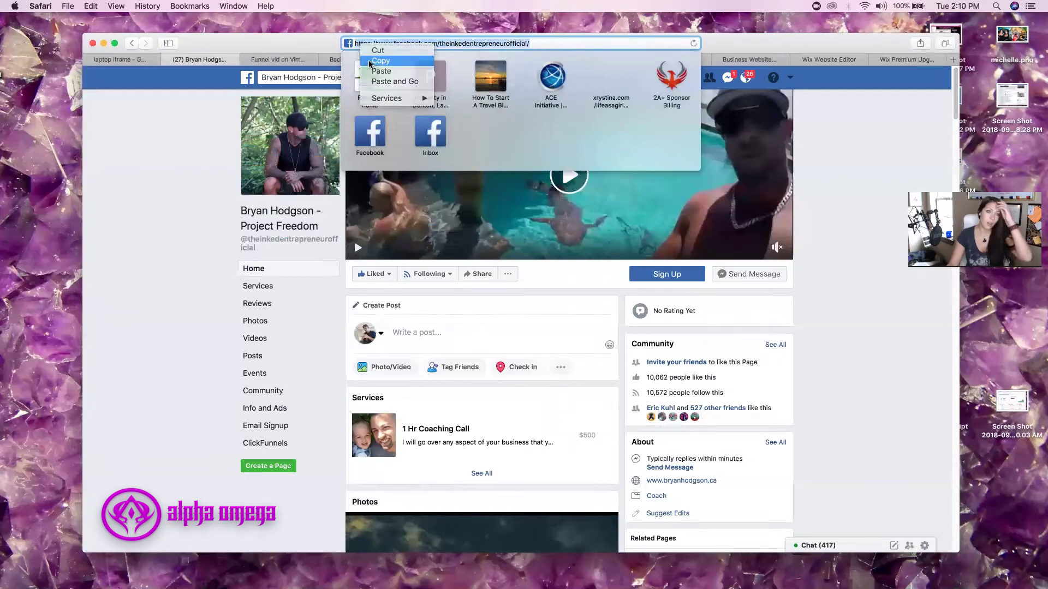
{"action": "left_click", "coordinate": [370, 62]}
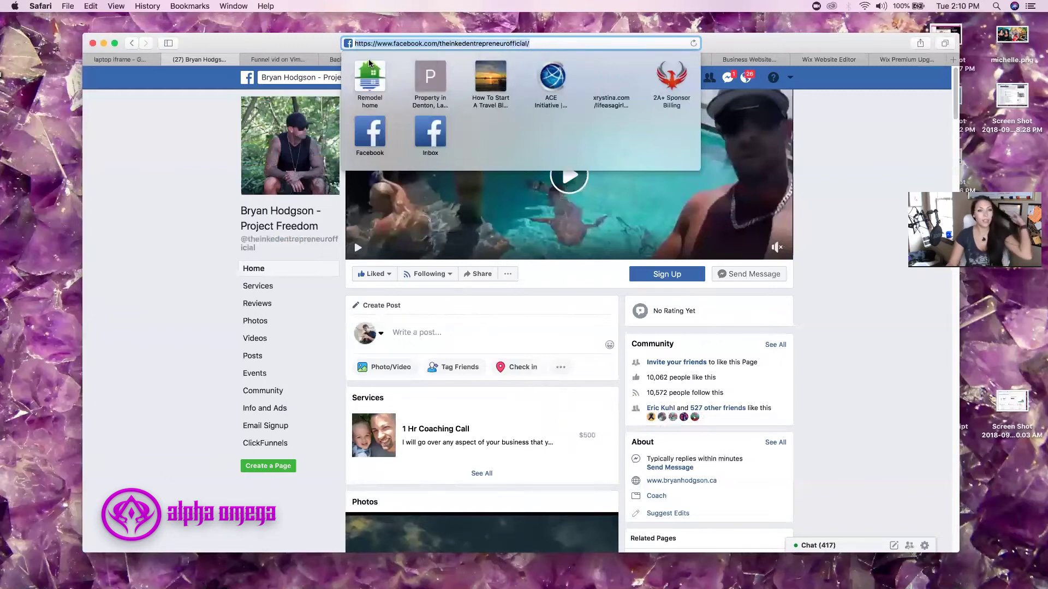
{"action": "left_click", "coordinate": [278, 60]}
{"action": "left_click", "coordinate": [822, 62]}
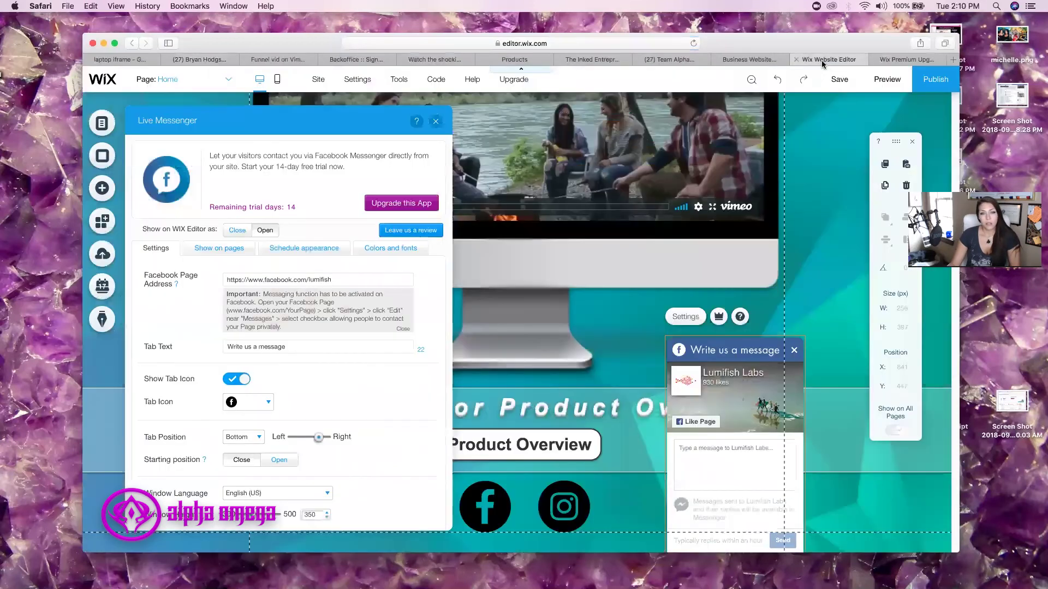
{"action": "double_click", "coordinate": [349, 280]}
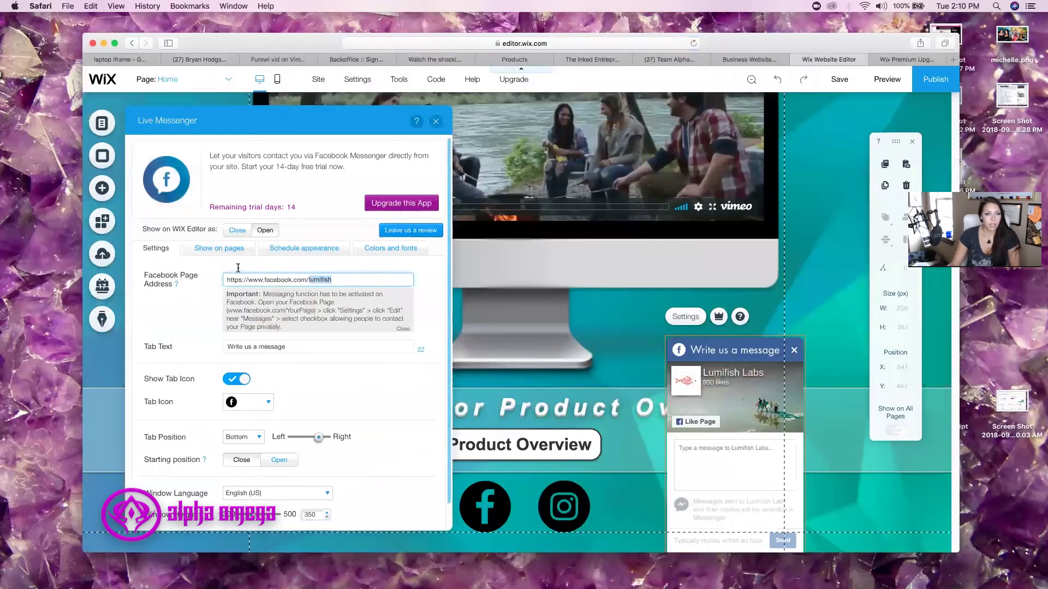
{"action": "key", "text": "BackSpace"}
{"action": "right_click", "coordinate": [330, 280]}
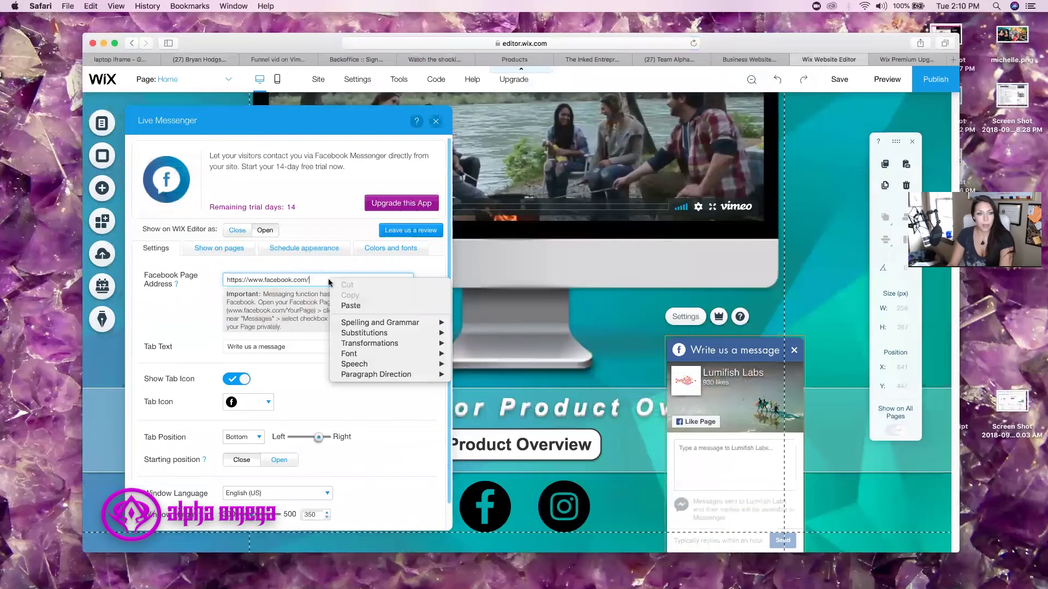
{"action": "left_click", "coordinate": [360, 305]}
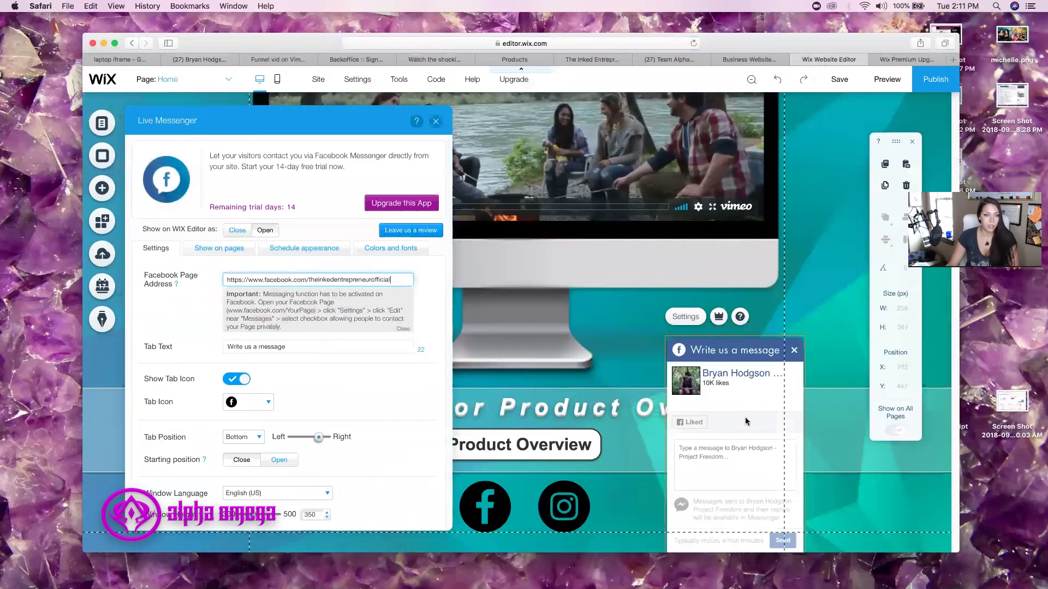
- Set the Live Messenger tab text to "Message", the page owner's first name, and "After Video"
{"action": "scroll", "coordinate": [391, 396], "scroll_direction": "down", "scroll_amount": 2}
{"action": "left_click_drag", "start_coordinate": [298, 295], "coordinate": [220, 295]}
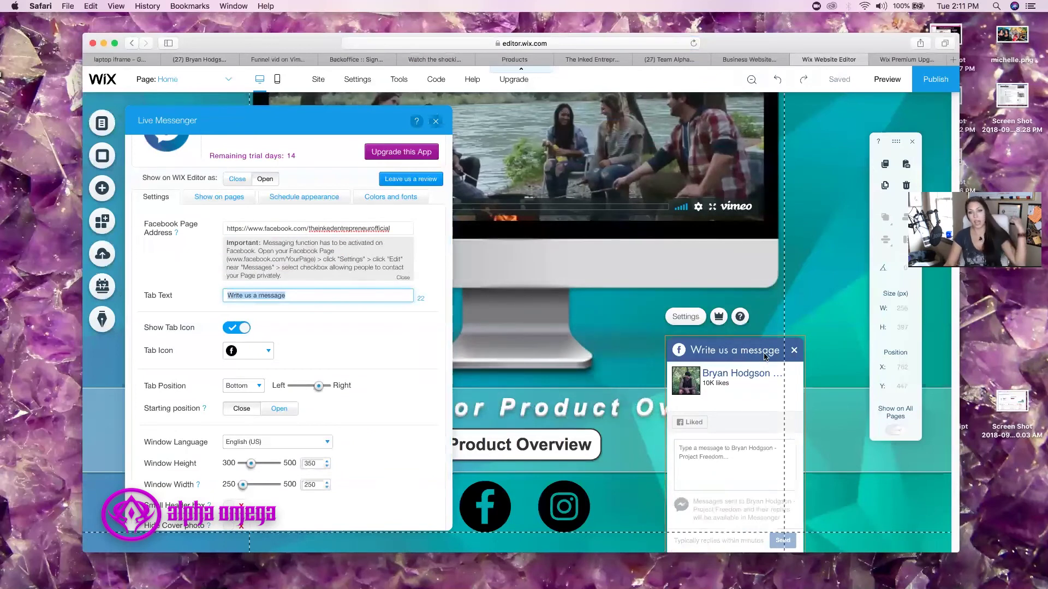
{"action": "type", "text": "Messah"}
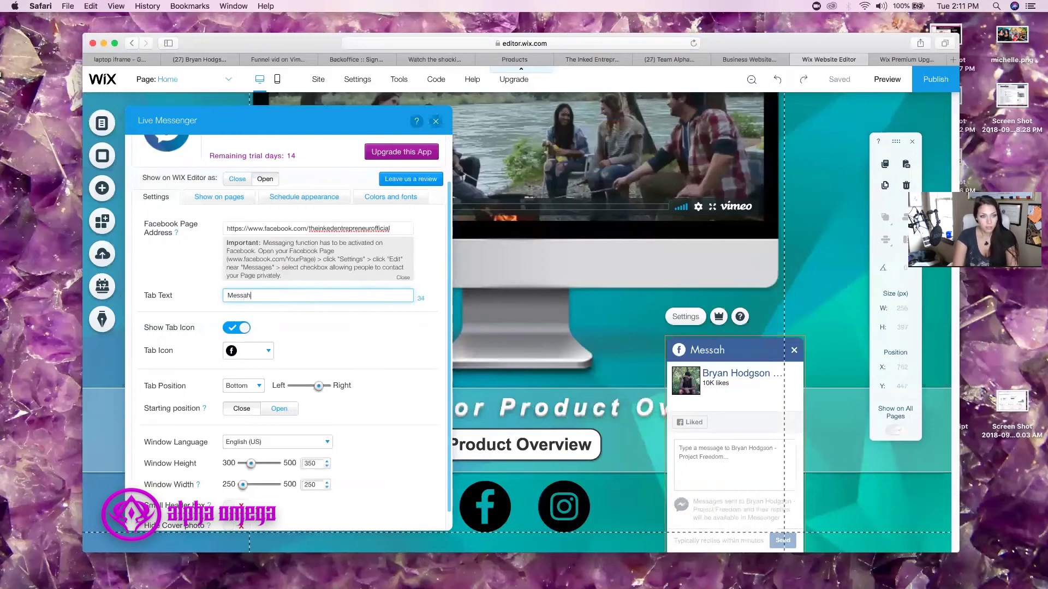
{"action": "type", "text": "e"}
{"action": "key", "text": "BackSpace"}
{"action": "key", "text": "BackSpace"}
{"action": "type", "text": "ge Bryan After Video"}
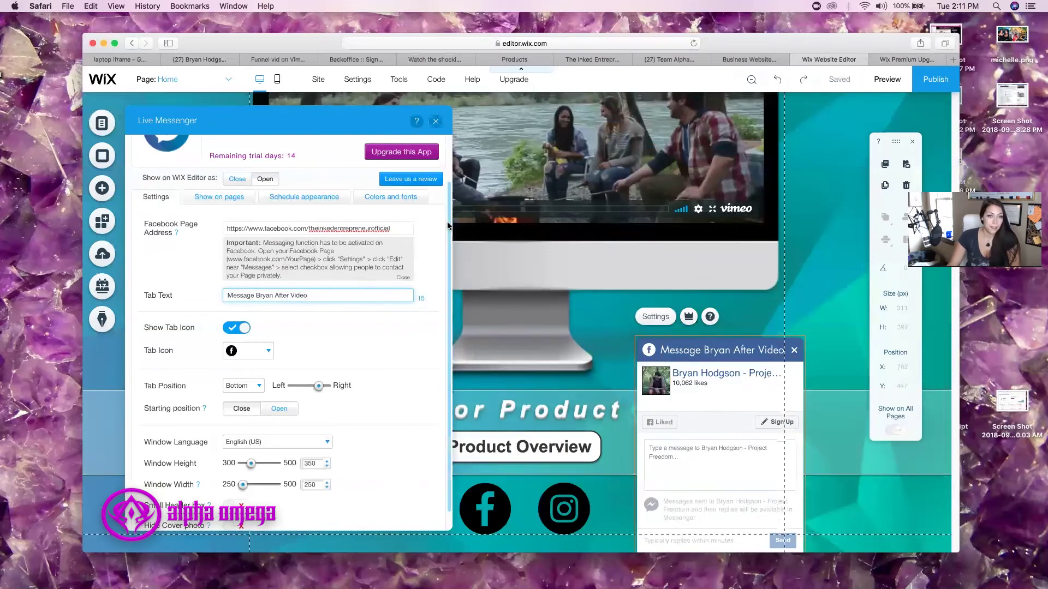
- Review the Live Messenger upgrade plans and remaining options, then close the app's settings
{"action": "scroll", "coordinate": [424, 304], "scroll_direction": "up", "scroll_amount": 2}
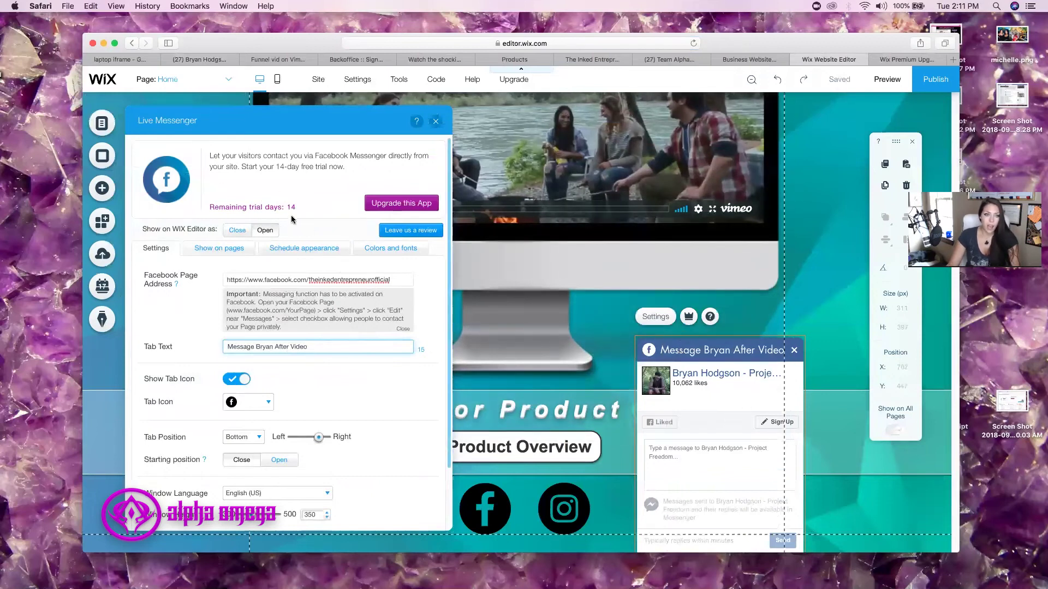
{"action": "left_click", "coordinate": [429, 204]}
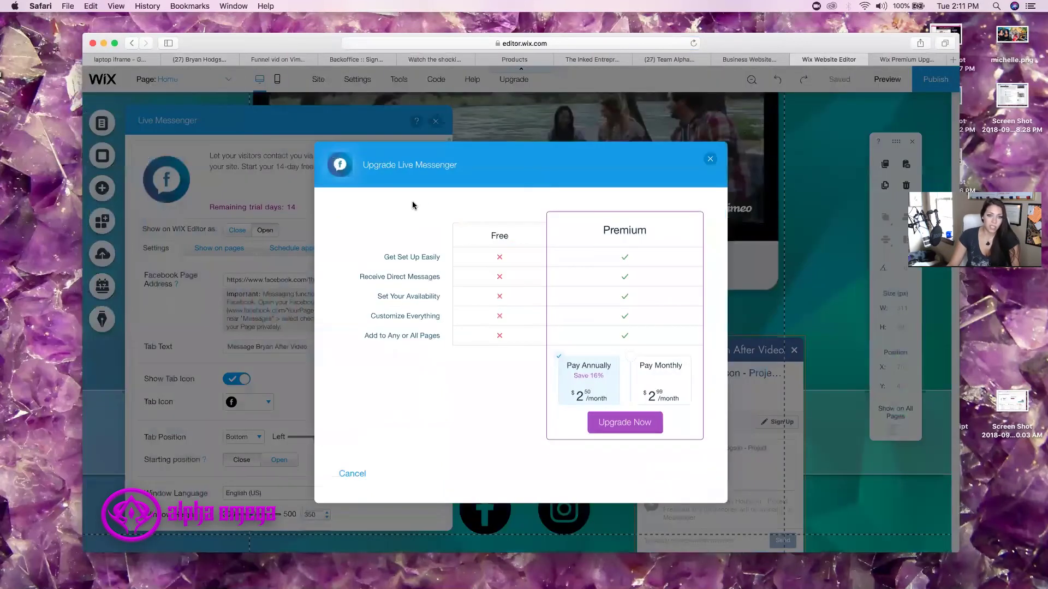
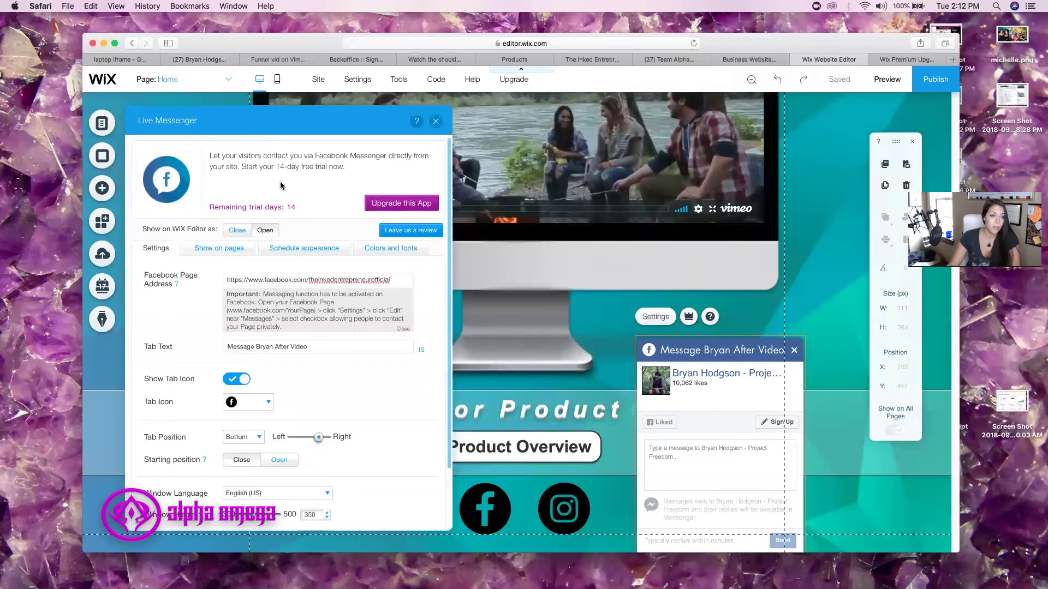
{"action": "scroll", "coordinate": [398, 416], "scroll_direction": "down", "scroll_amount": 3}
{"action": "scroll", "coordinate": [399, 416], "scroll_direction": "up", "scroll_amount": 3}
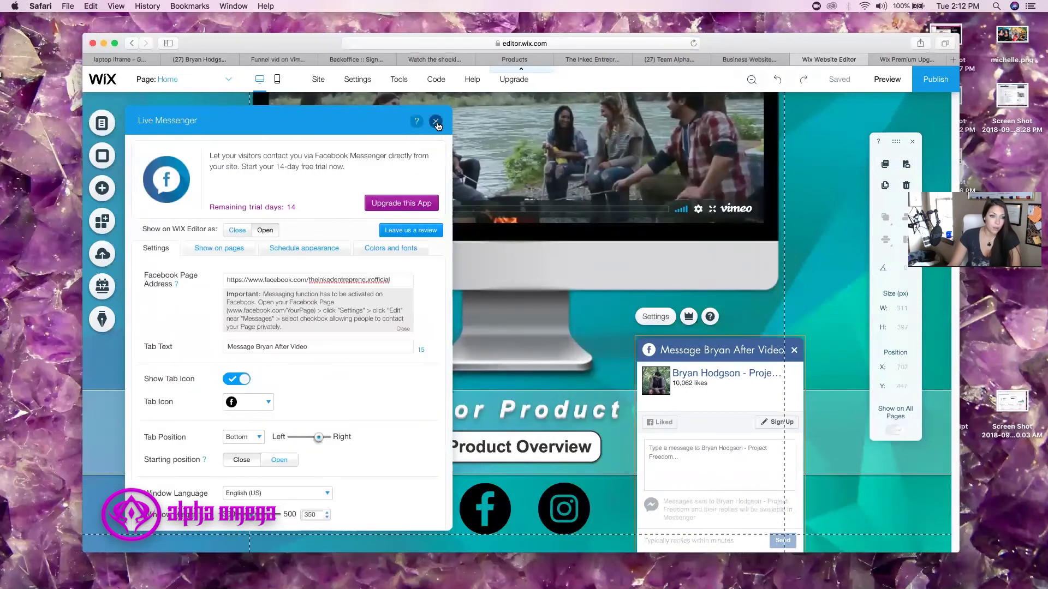
{"action": "left_click", "coordinate": [436, 123]}
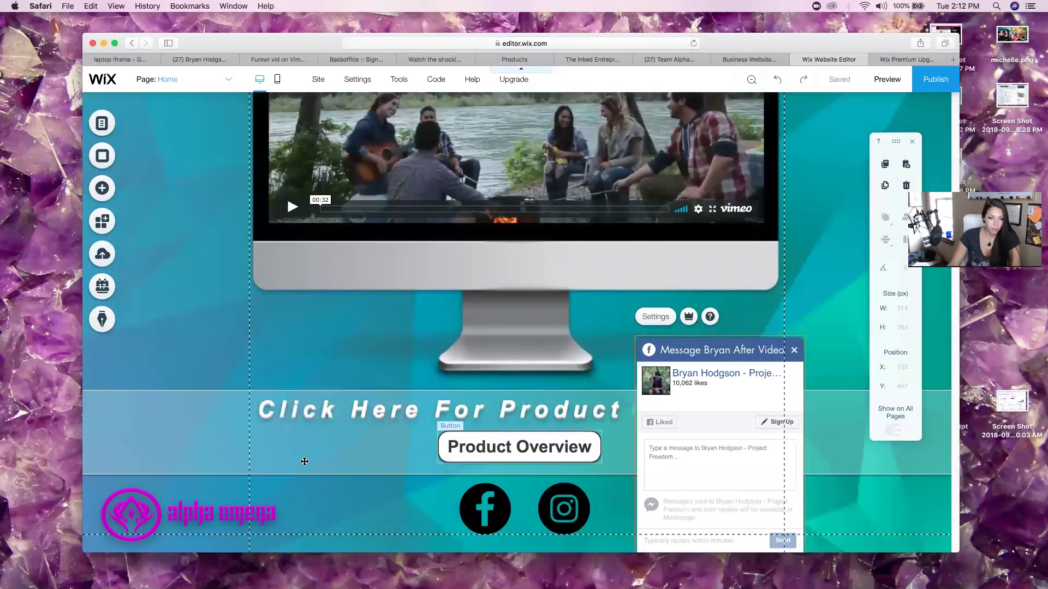
- Look over the desktop page with the messenger window and switch the editor to the mobile version of the site
{"action": "scroll", "coordinate": [243, 350], "scroll_direction": "down", "scroll_amount": 1}
{"action": "scroll", "coordinate": [253, 349], "scroll_direction": "up", "scroll_amount": 1}
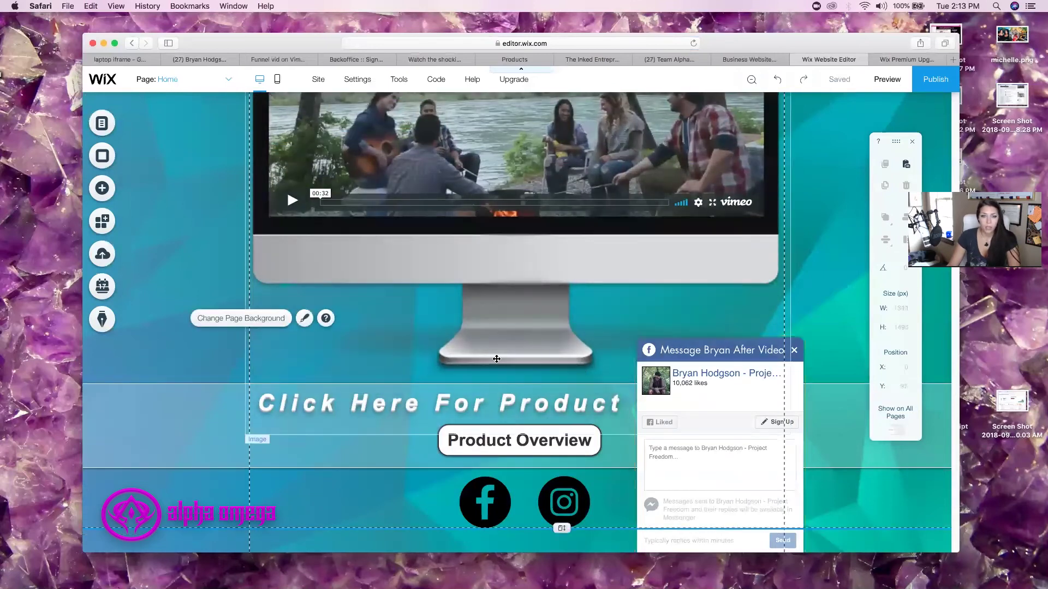
{"action": "scroll", "coordinate": [496, 358], "scroll_direction": "up", "scroll_amount": 5}
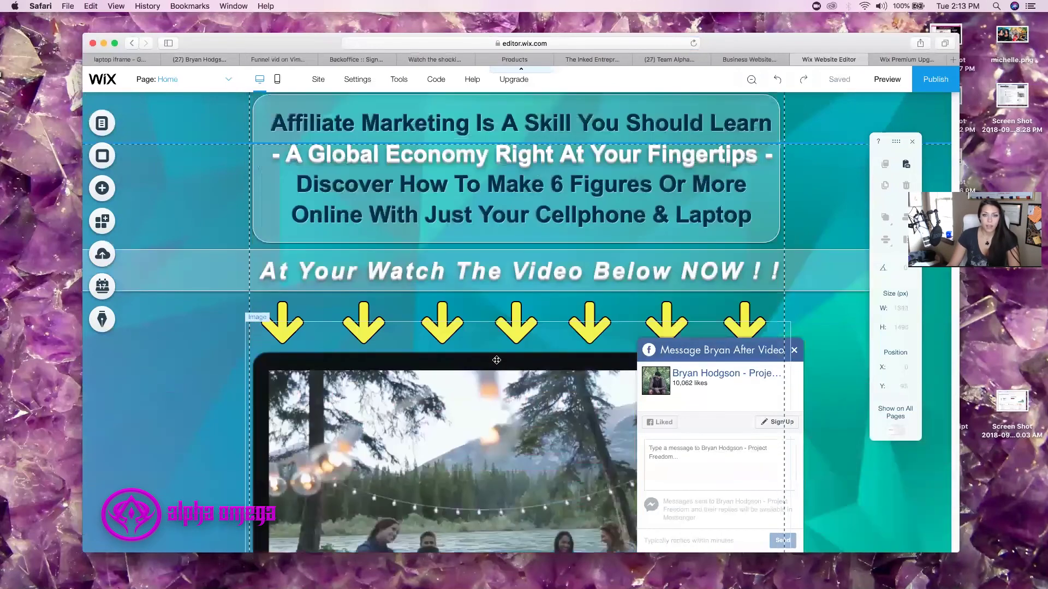
{"action": "left_click", "coordinate": [277, 80]}
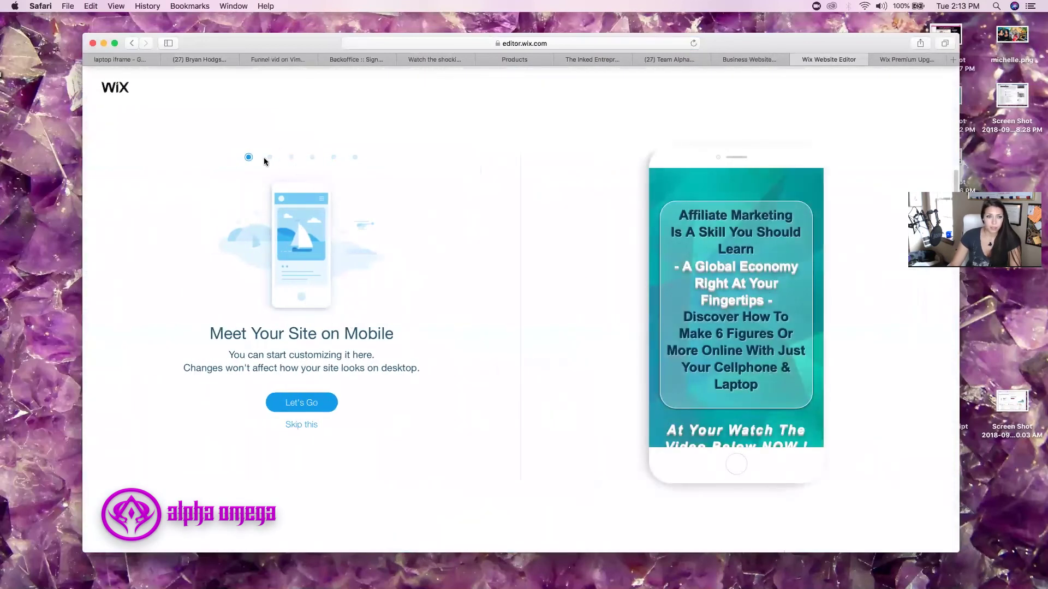
- Skip the mobile introduction and look over the mobile layout from the headline down to the Product Overview button
{"action": "left_click", "coordinate": [305, 425]}
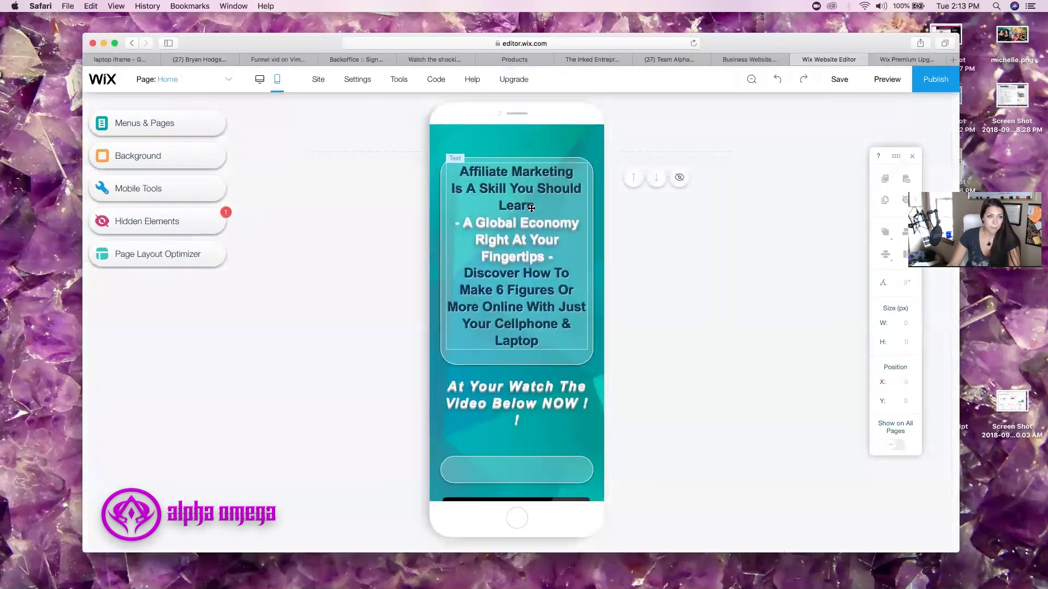
{"action": "scroll", "coordinate": [480, 293], "scroll_direction": "down", "scroll_amount": 10}
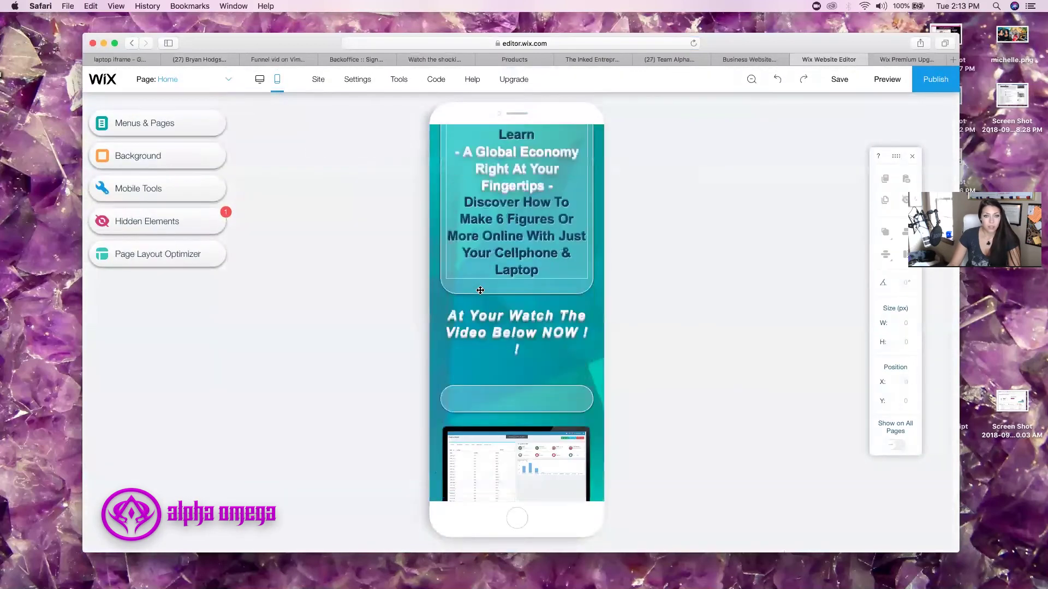
{"action": "scroll", "coordinate": [485, 291], "scroll_direction": "up", "scroll_amount": 5}
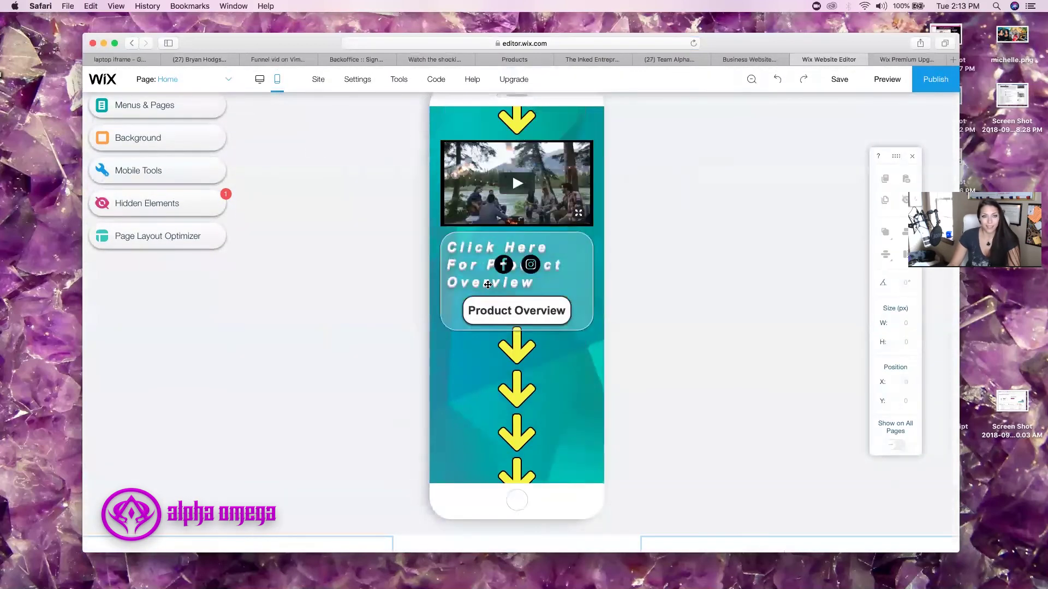
{"action": "scroll", "coordinate": [494, 278], "scroll_direction": "up", "scroll_amount": 1}
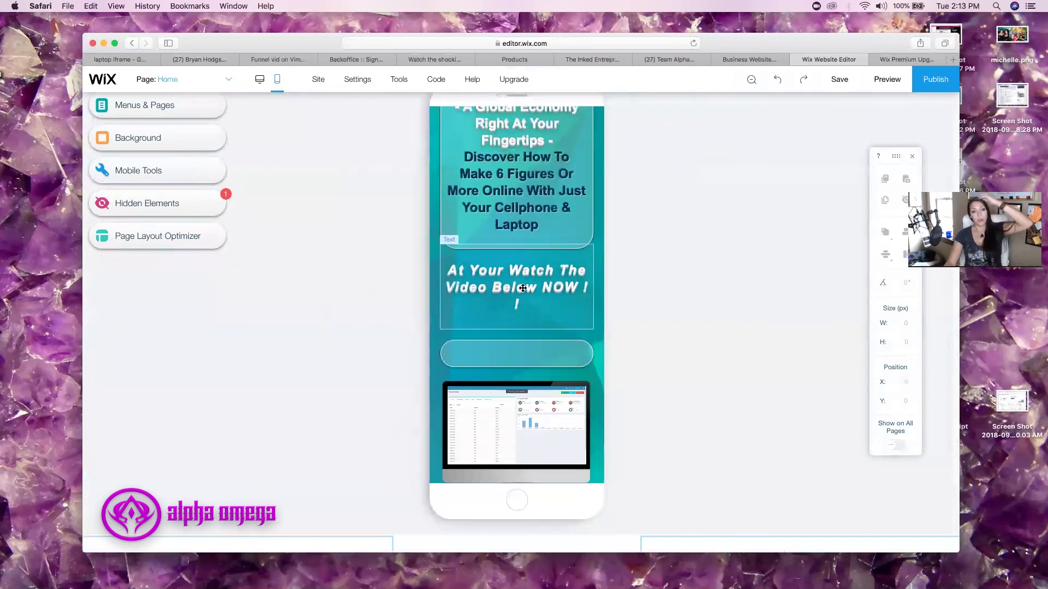
{"action": "scroll", "coordinate": [522, 288], "scroll_direction": "up", "scroll_amount": 3}
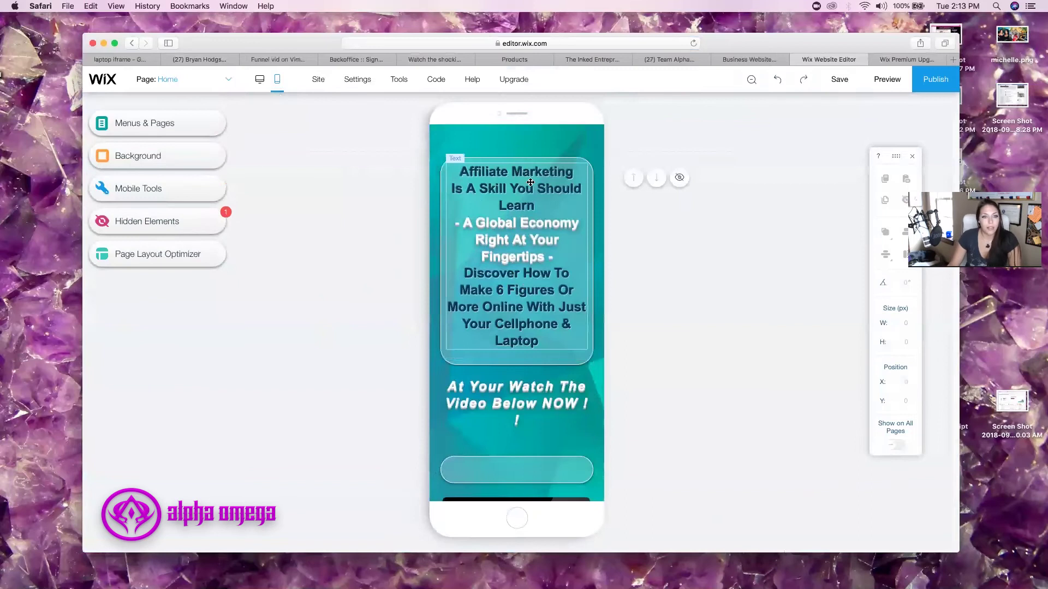
- Move the headline box with its text up to Y 5 on the mobile page and scale the headline text down
{"action": "left_click_drag", "start_coordinate": [586, 206], "coordinate": [589, 192]}
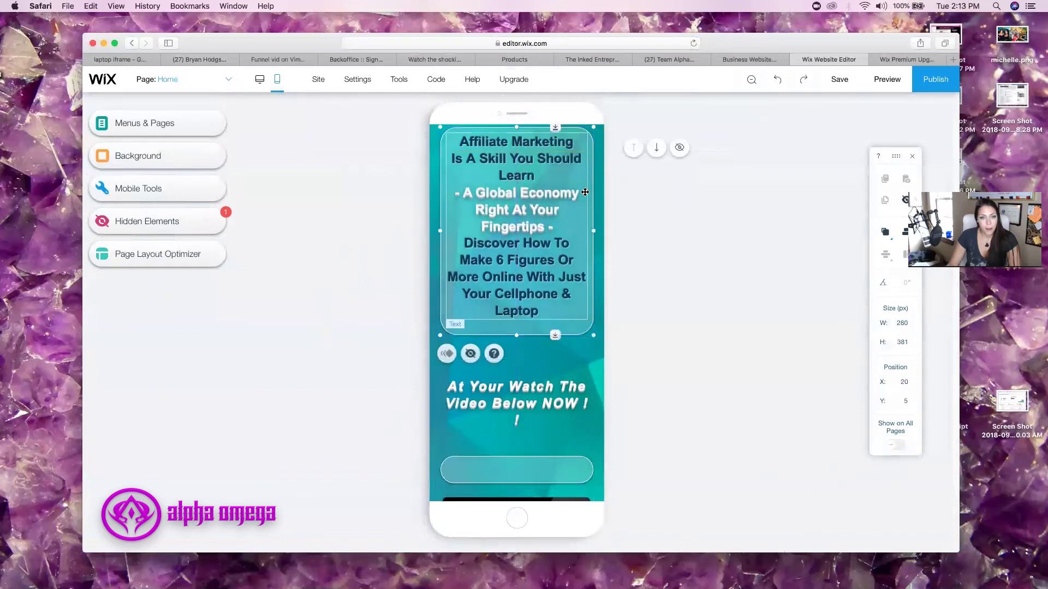
{"action": "left_click", "coordinate": [515, 314]}
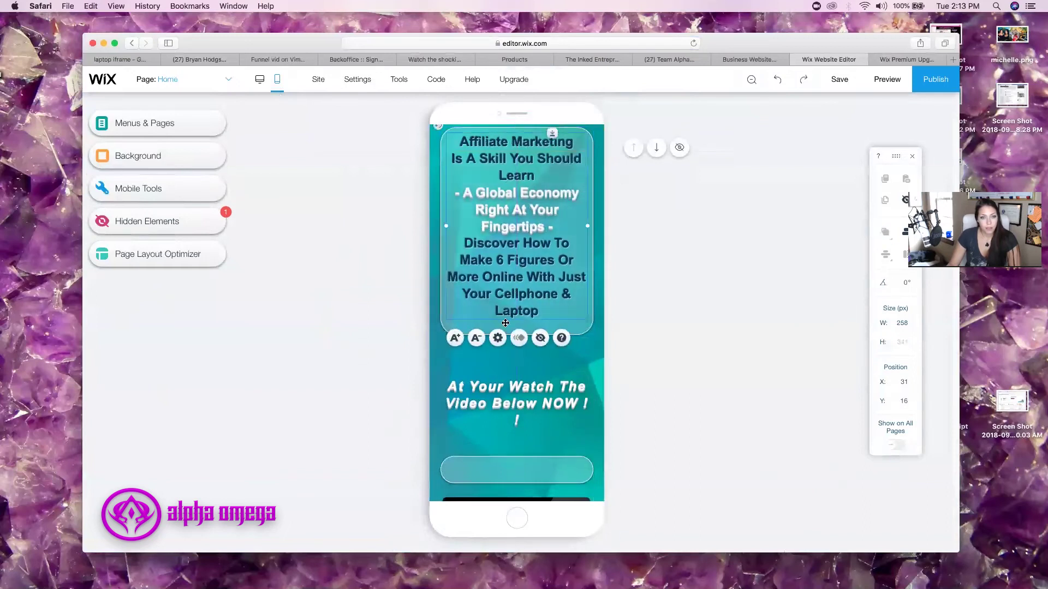
{"action": "left_click", "coordinate": [474, 342]}
{"action": "left_click", "coordinate": [474, 342]}
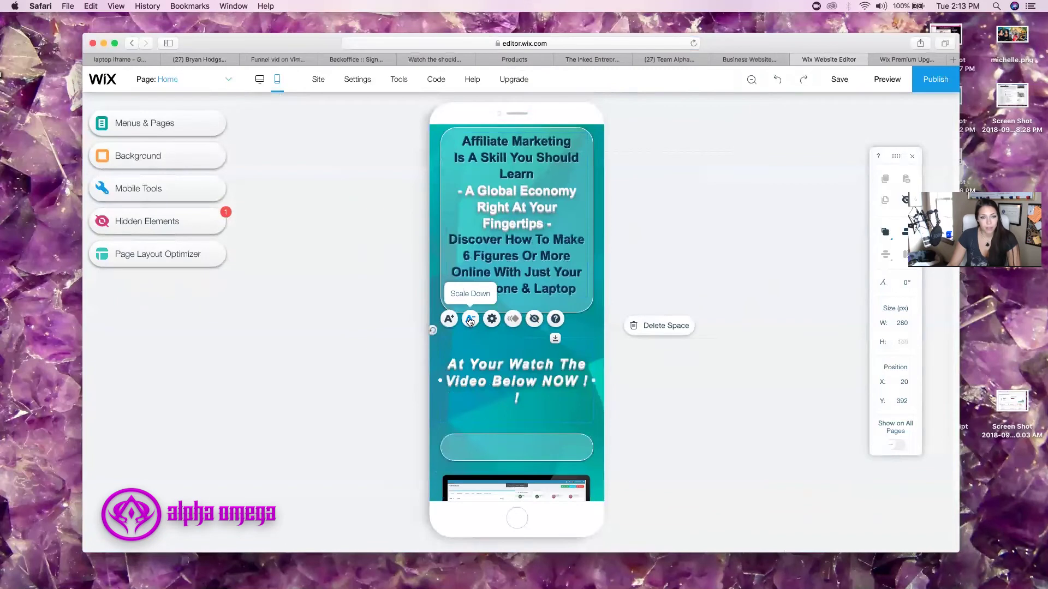
- Scale down the "At Your Watch The Video Below NOW ! !" text until it fits on two lines
{"action": "left_click", "coordinate": [470, 321]}
{"action": "left_click", "coordinate": [473, 320]}
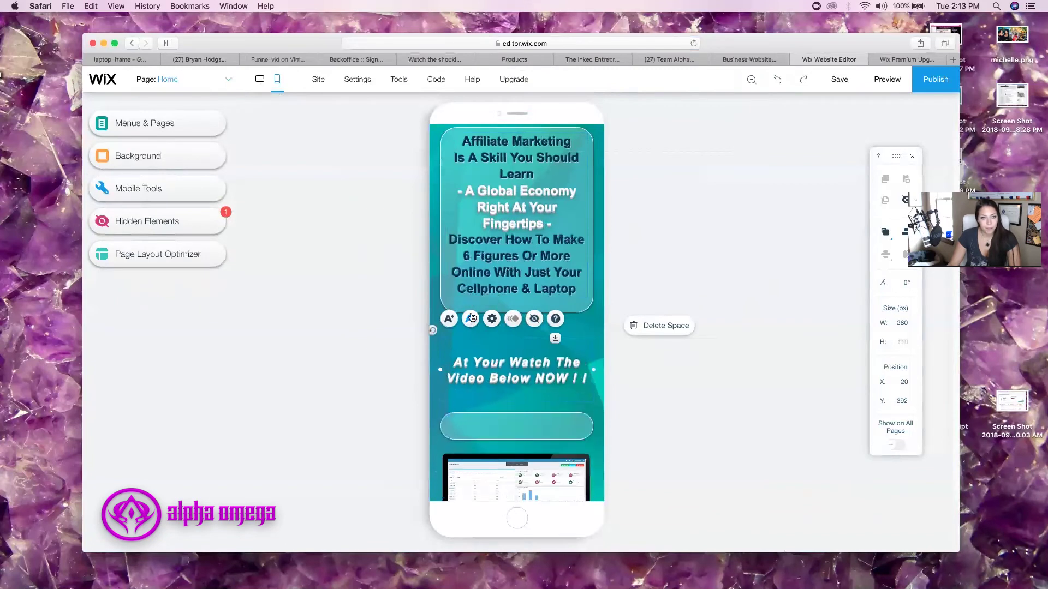
{"action": "left_click", "coordinate": [470, 321]}
{"action": "left_click", "coordinate": [475, 310]}
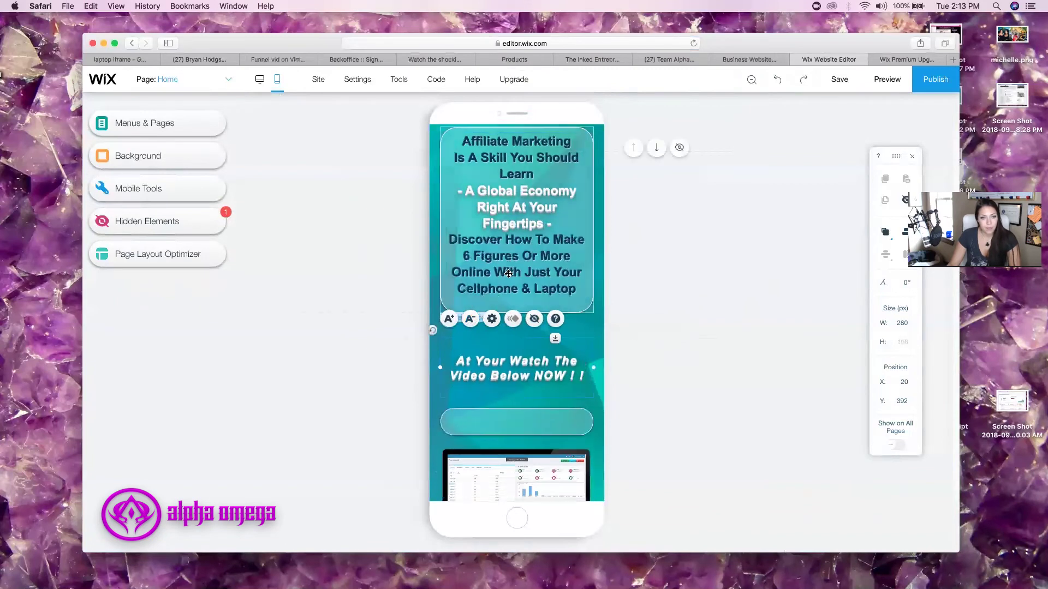
- Scale the headline text down repeatedly until it takes up only the upper part of the mobile screen
{"action": "left_click", "coordinate": [477, 317]}
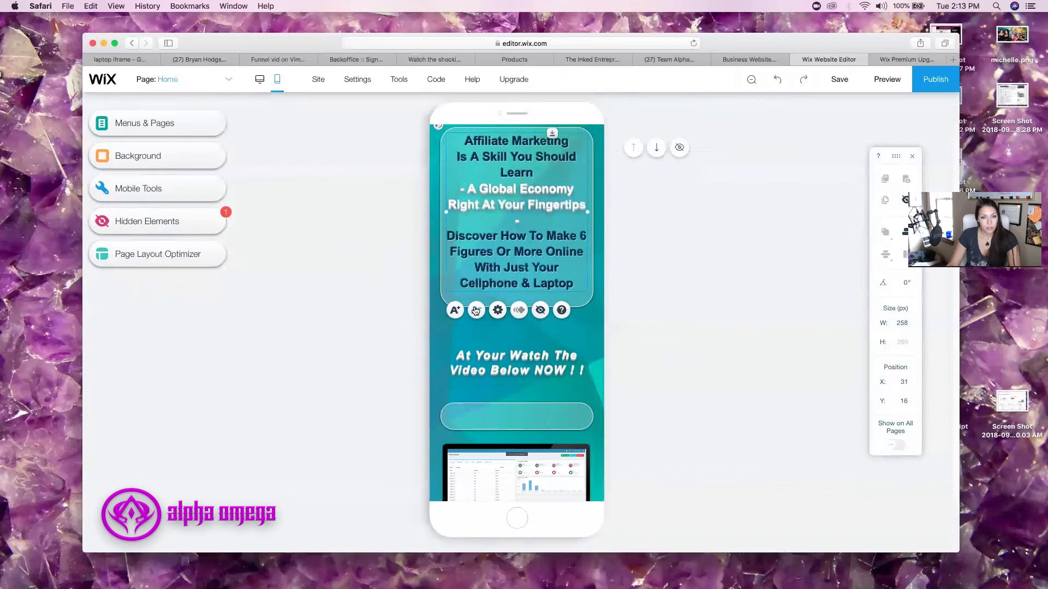
{"action": "left_click", "coordinate": [476, 311]}
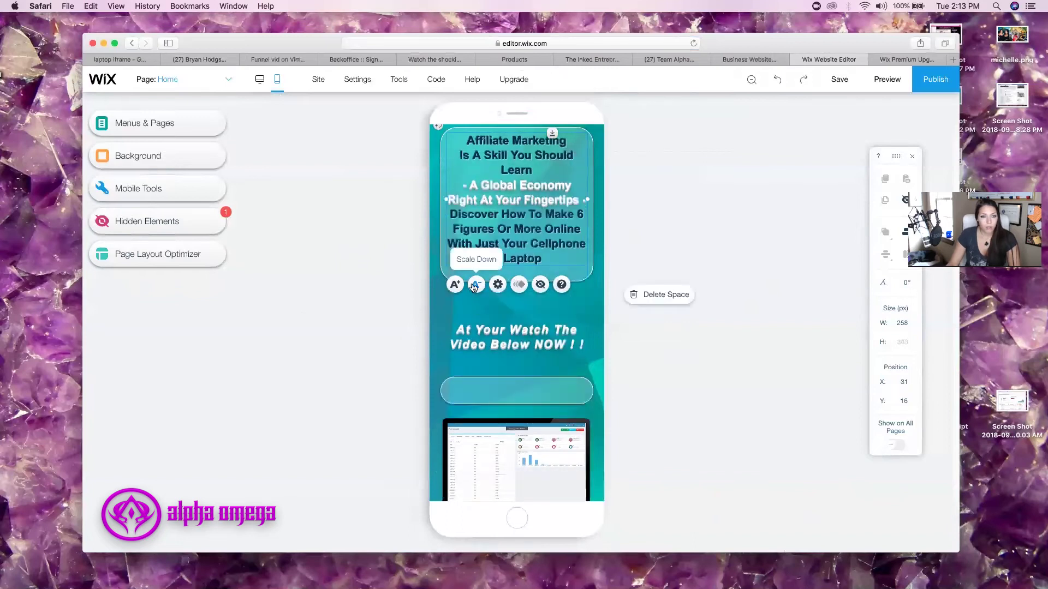
{"action": "left_click", "coordinate": [473, 286]}
{"action": "left_click", "coordinate": [473, 278]}
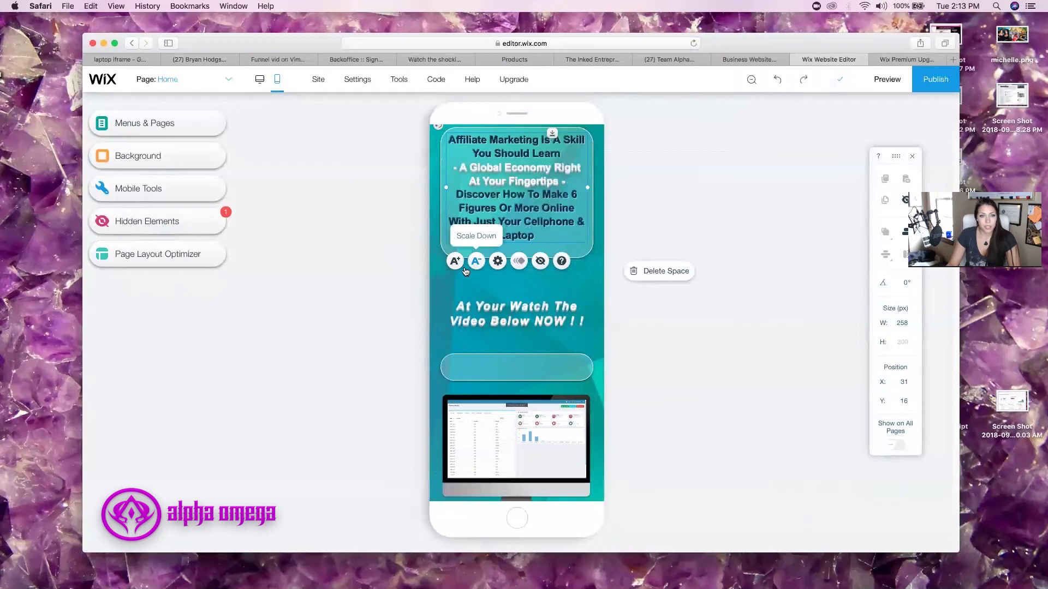
{"action": "left_click", "coordinate": [475, 262]}
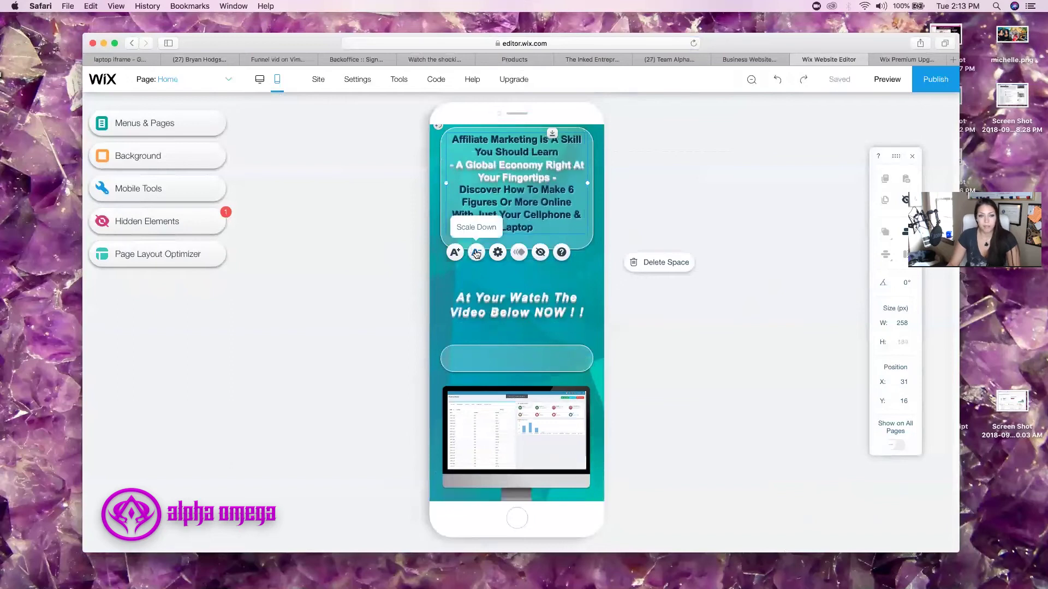
{"action": "left_click", "coordinate": [474, 252]}
{"action": "left_click", "coordinate": [475, 249]}
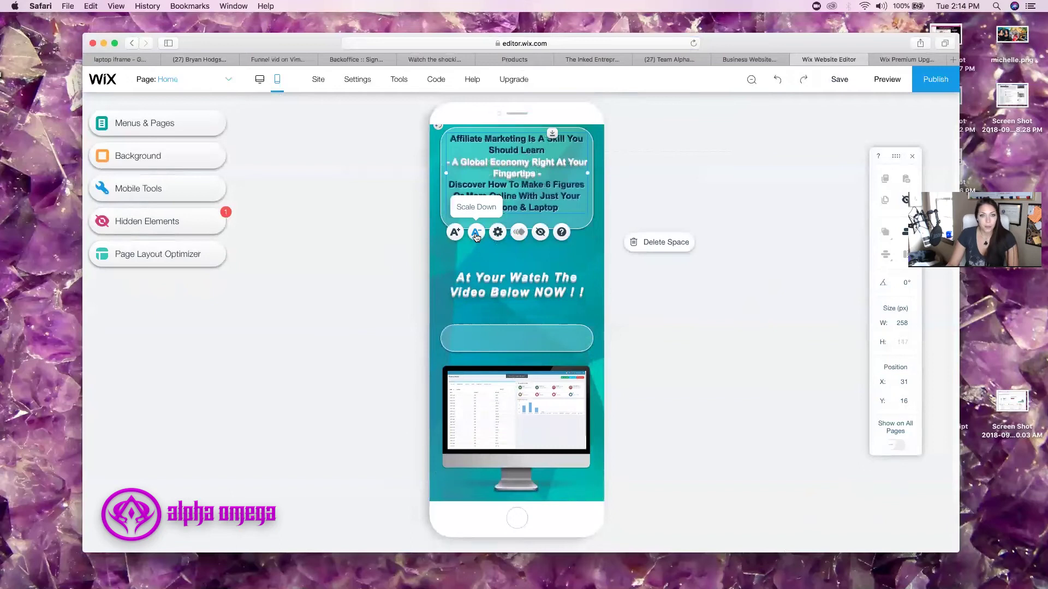
- Widen the headline box and its text on both sides to 310 px, starting at X 5
{"action": "left_click", "coordinate": [591, 194]}
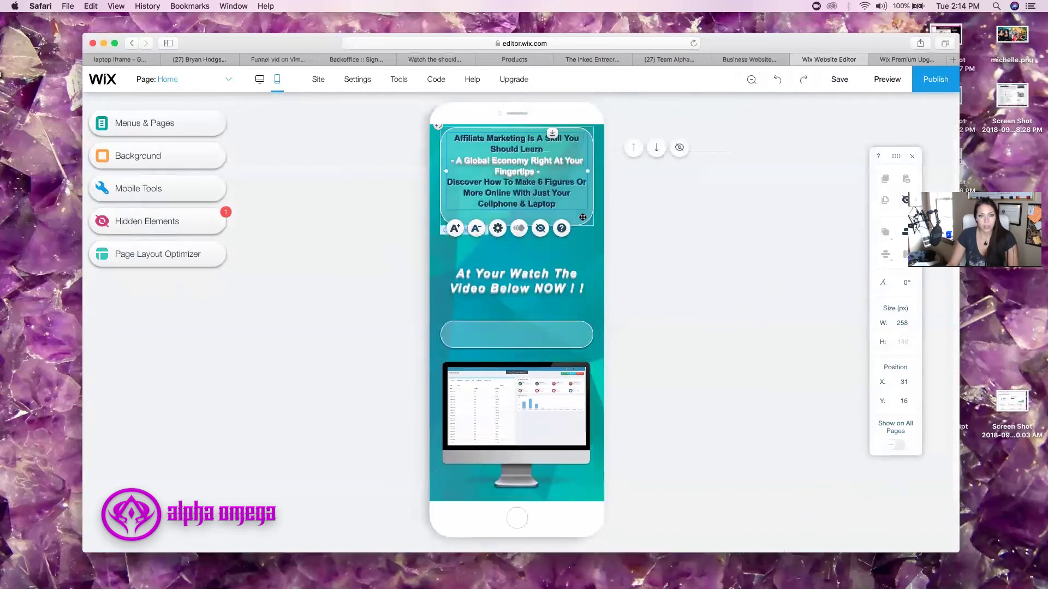
{"action": "left_click_drag", "start_coordinate": [594, 176], "coordinate": [601, 177]}
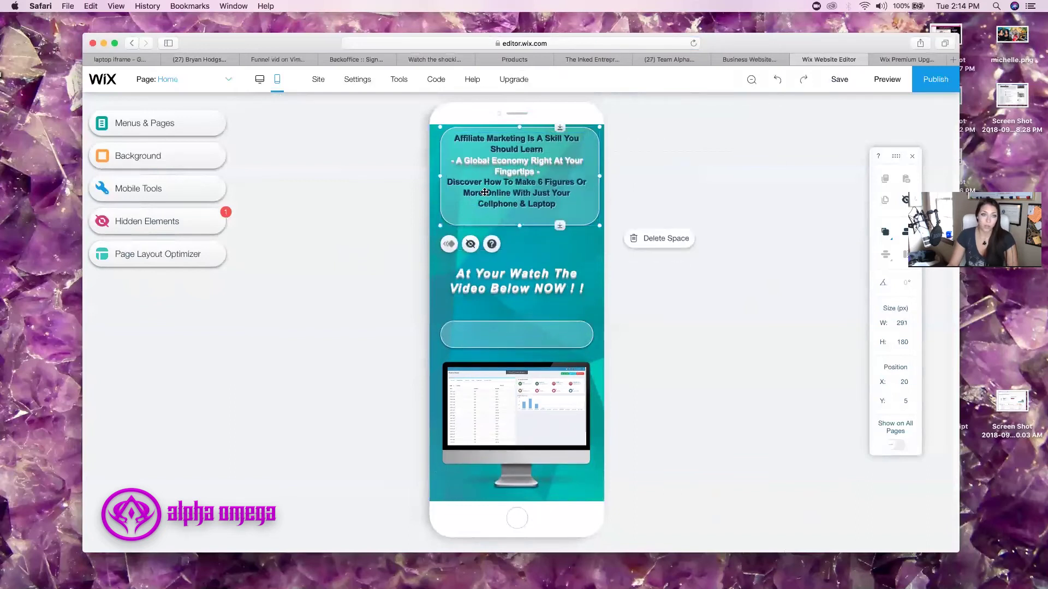
{"action": "left_click_drag", "start_coordinate": [438, 176], "coordinate": [434, 176]}
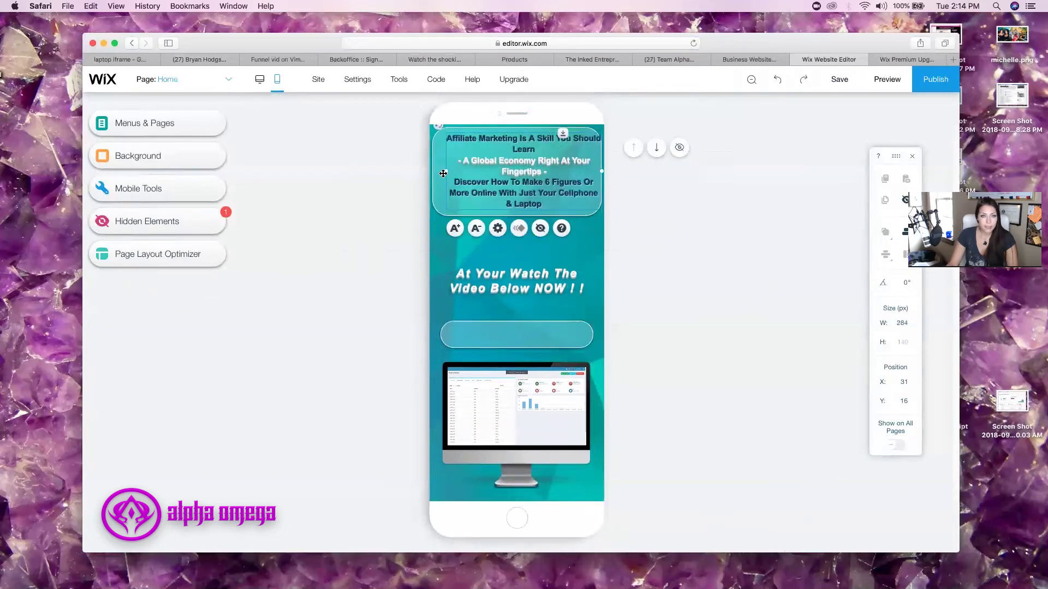
{"action": "left_click_drag", "start_coordinate": [444, 172], "coordinate": [435, 175]}
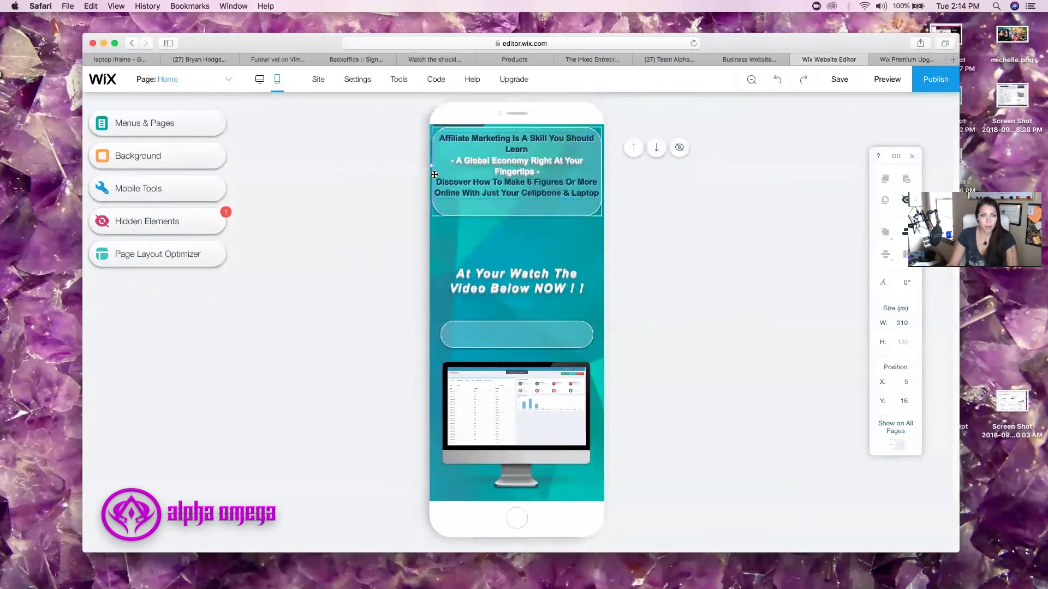
{"action": "left_click", "coordinate": [434, 175]}
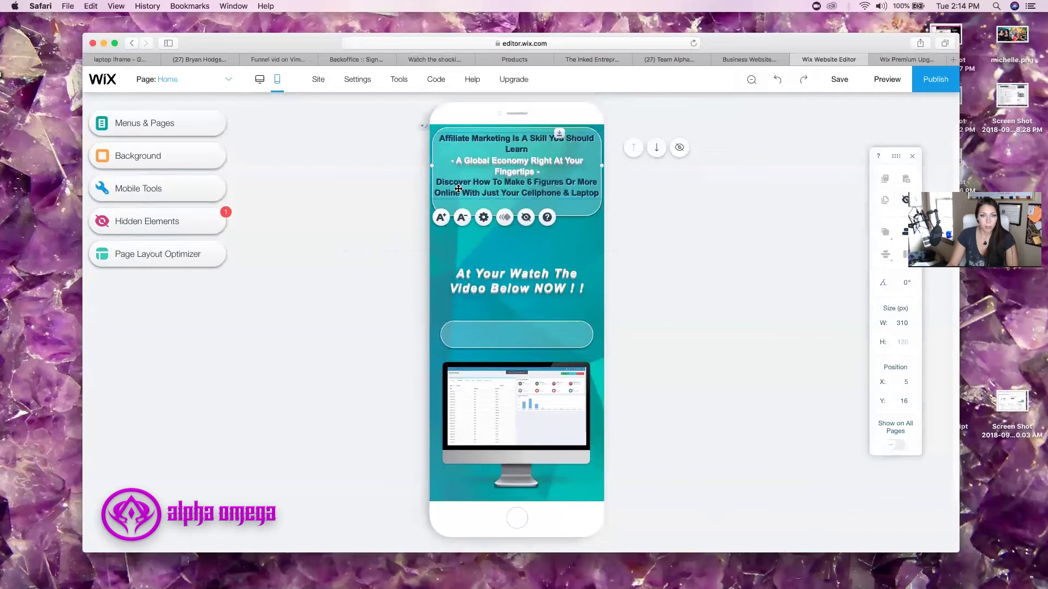
- Scale the headline text up one level, narrow it to about 295 px, and center it inside a 168 px high box
{"action": "left_click", "coordinate": [442, 217]}
{"action": "left_click_drag", "start_coordinate": [512, 171], "coordinate": [513, 183]}
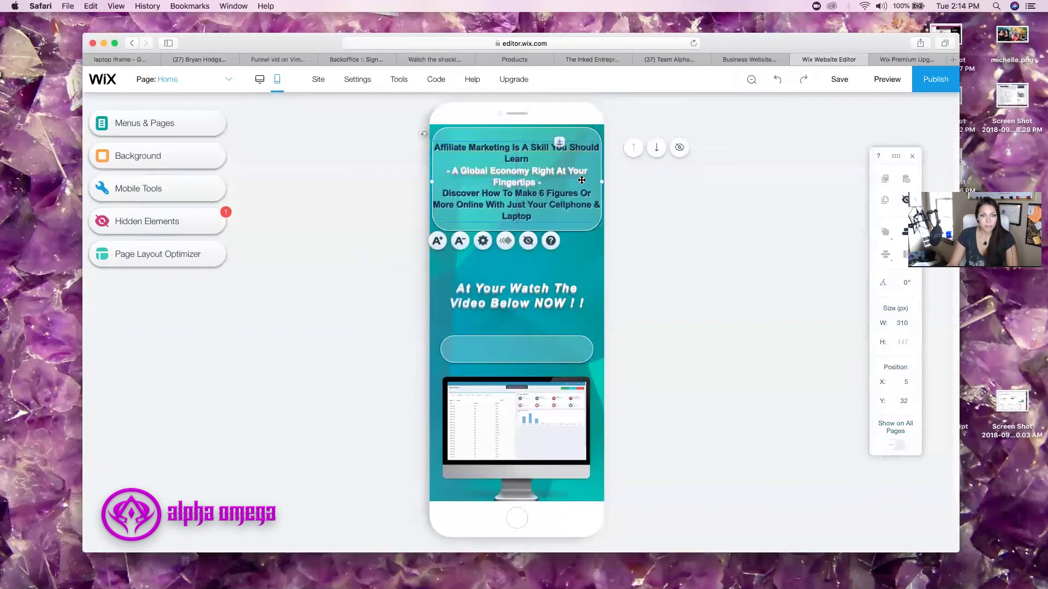
{"action": "left_click_drag", "start_coordinate": [601, 182], "coordinate": [594, 182]}
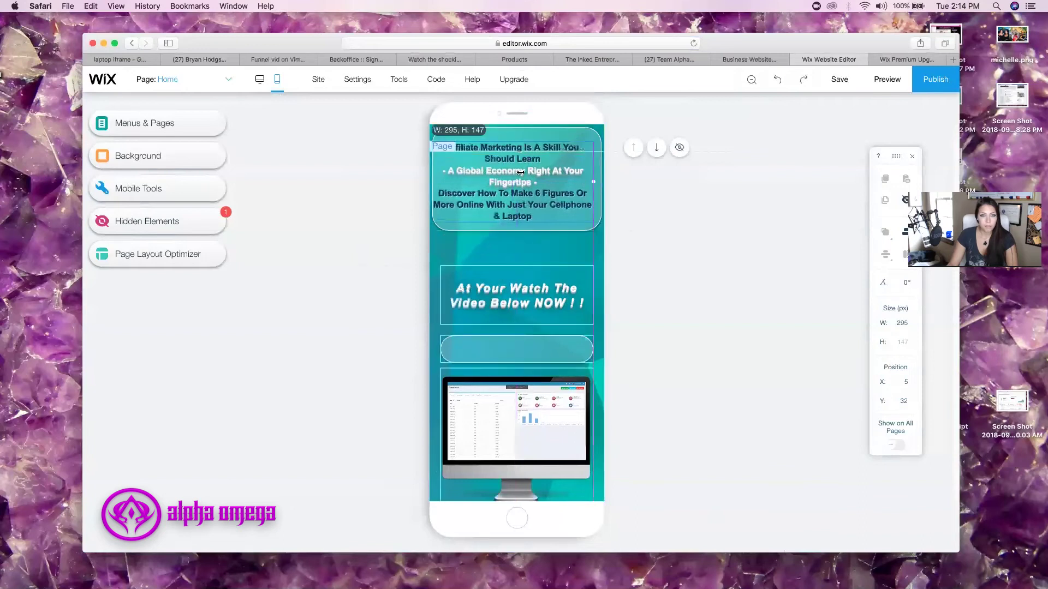
{"action": "left_click_drag", "start_coordinate": [521, 173], "coordinate": [519, 161]}
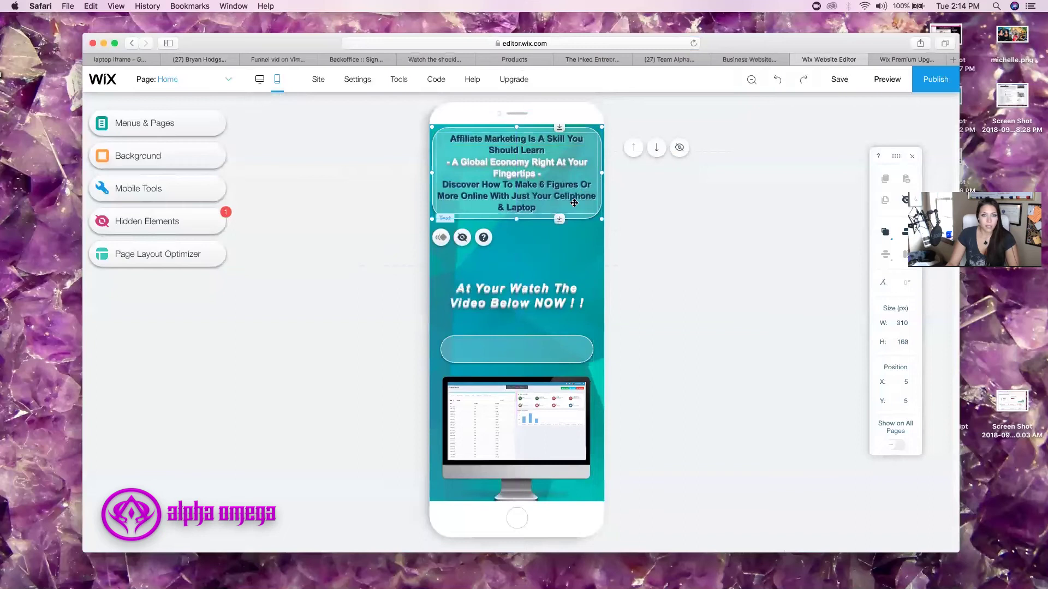
- Move the empty rounded box to just below the headline box and stretch it past both page edges as a full-width strip
{"action": "mouse_move", "coordinate": [556, 257]}
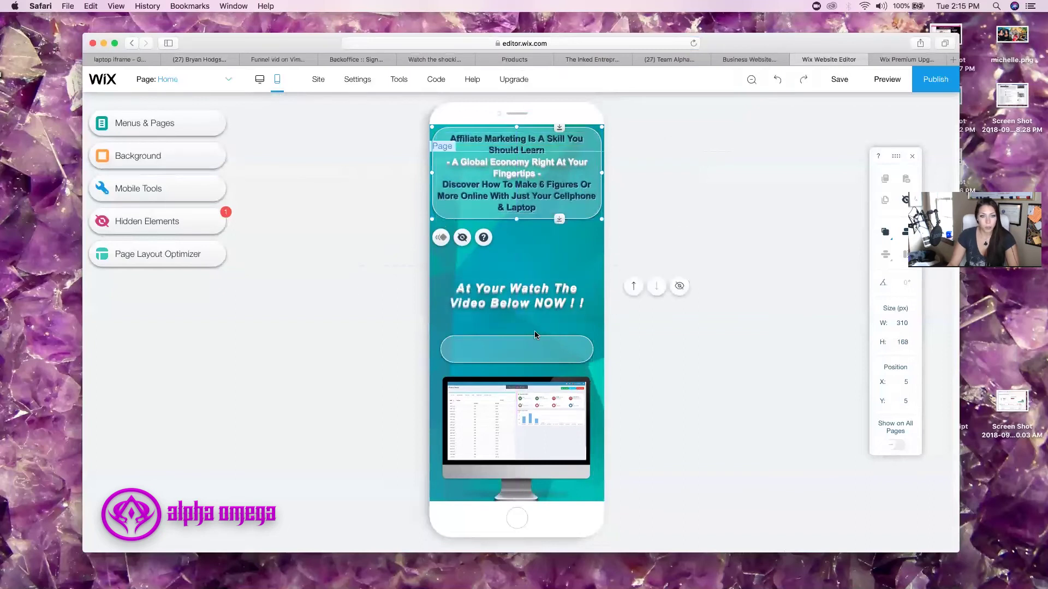
{"action": "left_click_drag", "start_coordinate": [526, 342], "coordinate": [515, 243]}
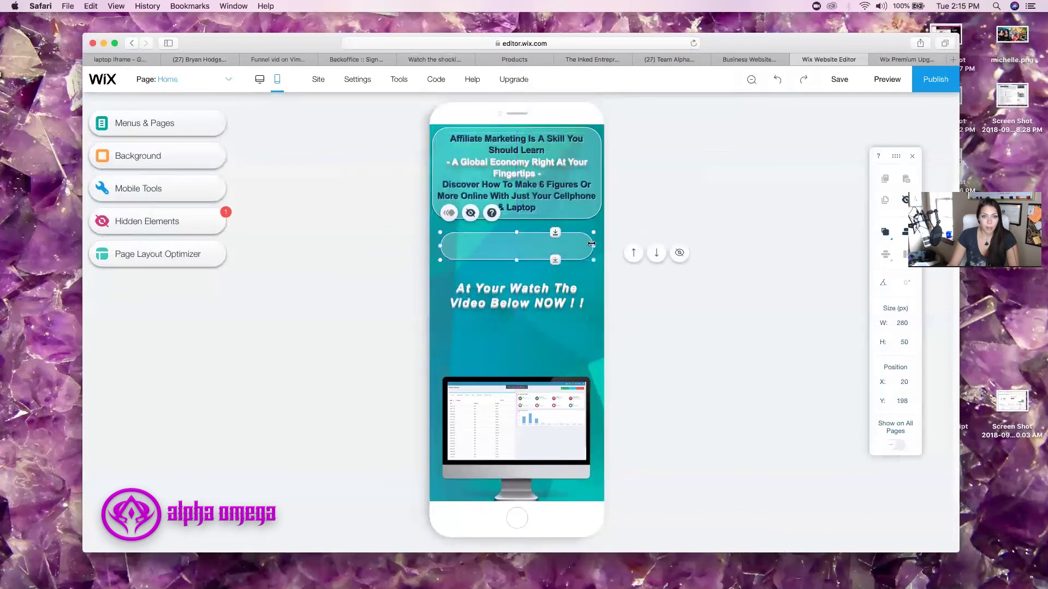
{"action": "left_click_drag", "start_coordinate": [593, 245], "coordinate": [757, 239]}
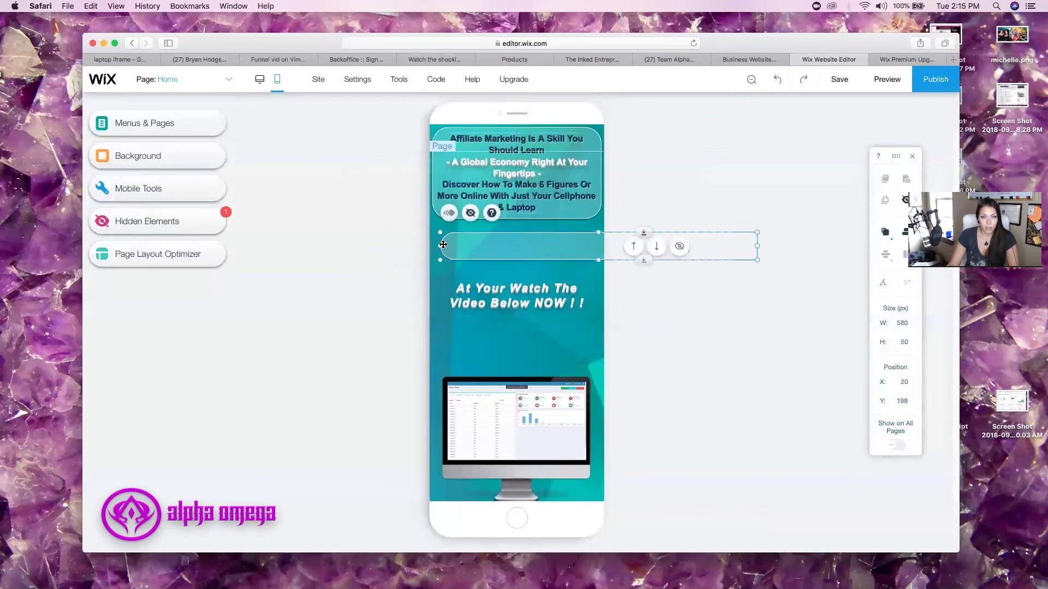
{"action": "left_click_drag", "start_coordinate": [439, 245], "coordinate": [293, 246]}
{"action": "left_click_drag", "start_coordinate": [499, 249], "coordinate": [498, 243]}
- Move the "At Your Watch The Video Below NOW ! !" text onto the strip at X 12, Y 173 and scale it down to fit
{"action": "left_click", "coordinate": [513, 290]}
{"action": "left_click_drag", "start_coordinate": [513, 291], "coordinate": [517, 244]}
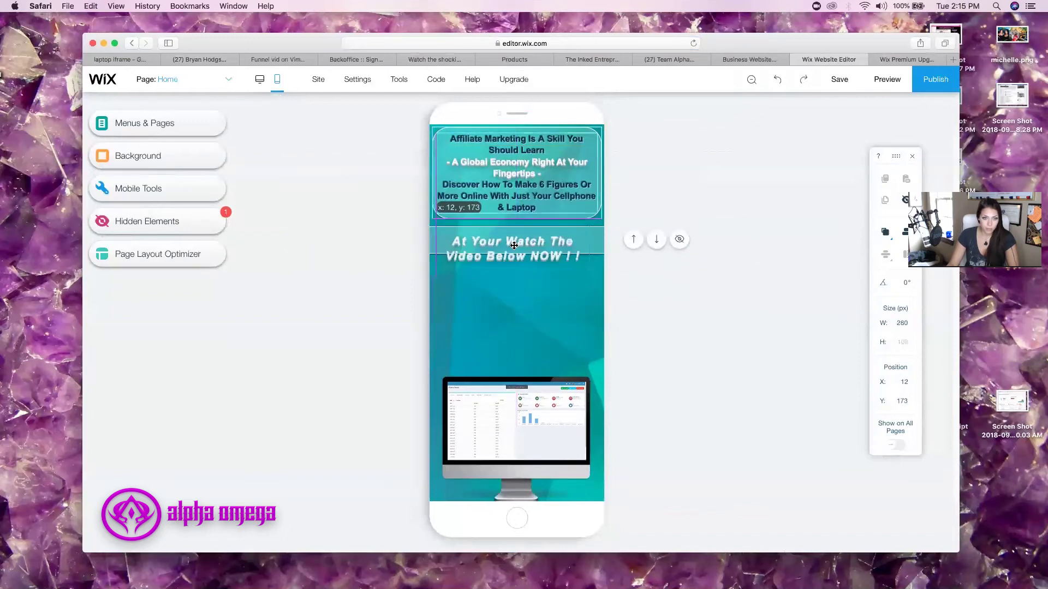
{"action": "left_click", "coordinate": [463, 202]}
{"action": "left_click", "coordinate": [464, 202]}
{"action": "left_click", "coordinate": [465, 201]}
{"action": "left_click", "coordinate": [465, 202]}
{"action": "left_click", "coordinate": [465, 202]}
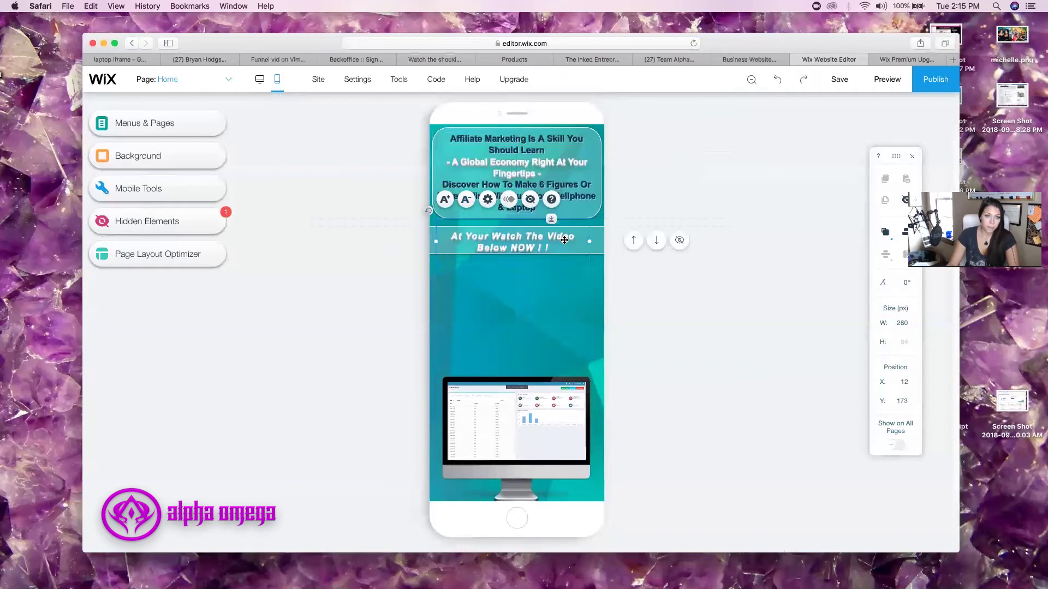
- Widen the strip's text to 316 px, scale it down to a single line, and place it at X 2, Y 172
{"action": "left_click_drag", "start_coordinate": [589, 241], "coordinate": [603, 242]}
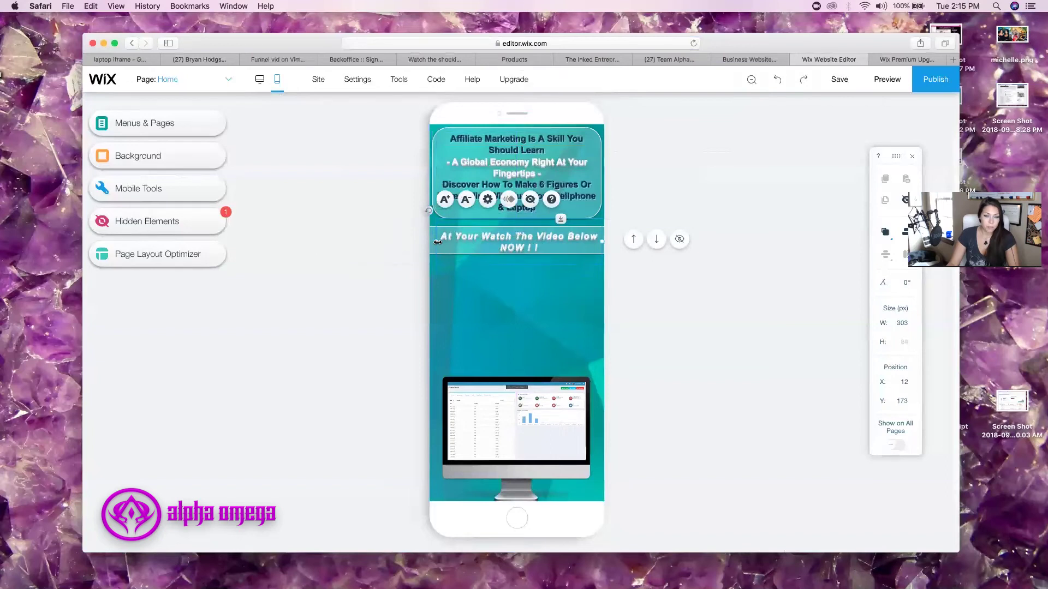
{"action": "left_click_drag", "start_coordinate": [438, 242], "coordinate": [430, 244]}
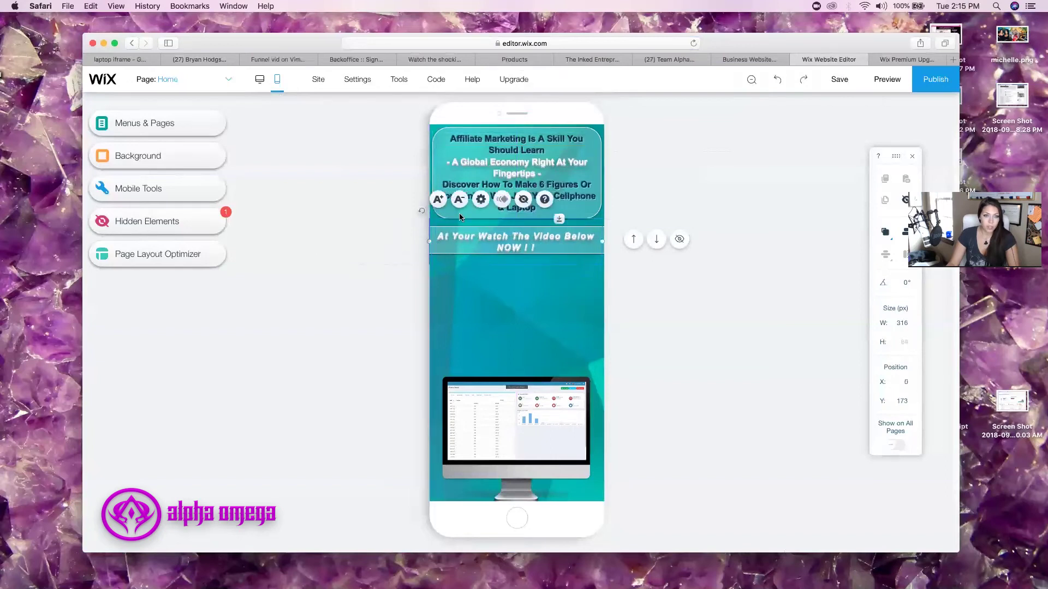
{"action": "left_click", "coordinate": [454, 200]}
{"action": "left_click", "coordinate": [454, 203]}
{"action": "left_click_drag", "start_coordinate": [526, 251], "coordinate": [521, 234]}
{"action": "left_click", "coordinate": [515, 280]}
{"action": "left_click", "coordinate": [521, 241]}
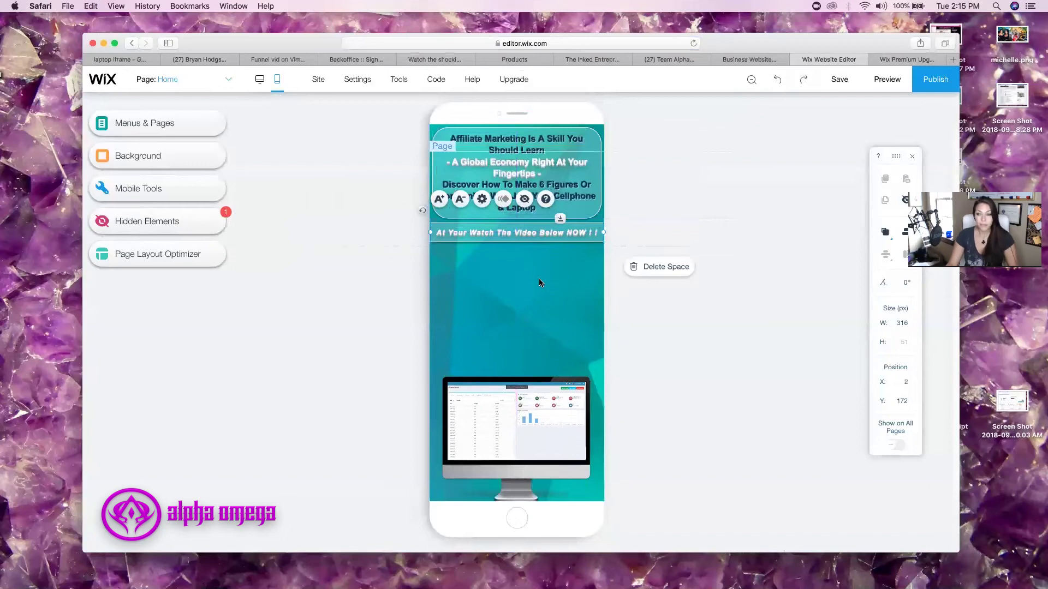
- Move the computer monitor image up to Y 210 below the text strip and enlarge it toward the page edges
{"action": "left_click_drag", "start_coordinate": [535, 394], "coordinate": [535, 261]}
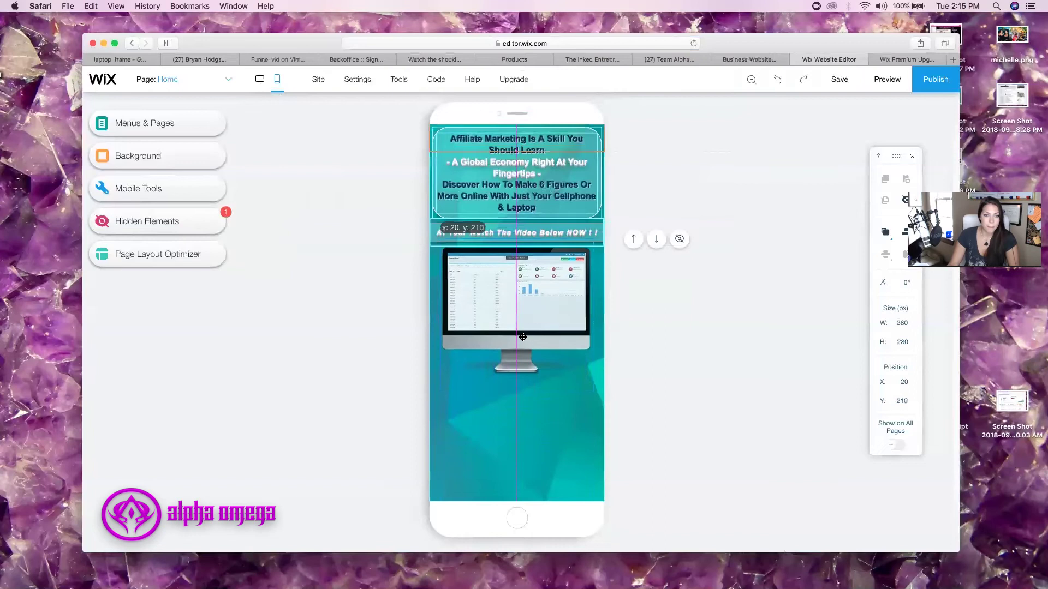
{"action": "left_click_drag", "start_coordinate": [421, 401], "coordinate": [421, 404]}
{"action": "mouse_move", "coordinate": [492, 327]}
{"action": "left_mouse_down"}
{"action": "mouse_move", "coordinate": [509, 338]}
{"action": "mouse_move", "coordinate": [502, 326]}
{"action": "left_mouse_up"}
{"action": "left_click_drag", "start_coordinate": [436, 411], "coordinate": [432, 416]}
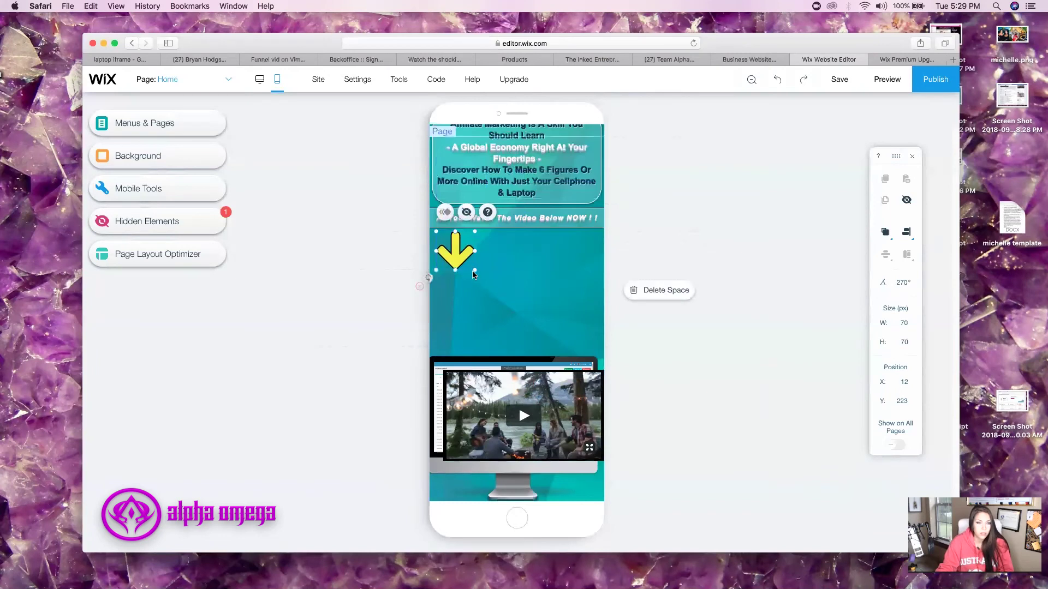
- Scale the yellow arrows down to about 29 px and line them up just below the text strip at about Y 230
{"action": "left_click_drag", "start_coordinate": [475, 270], "coordinate": [456, 248]}
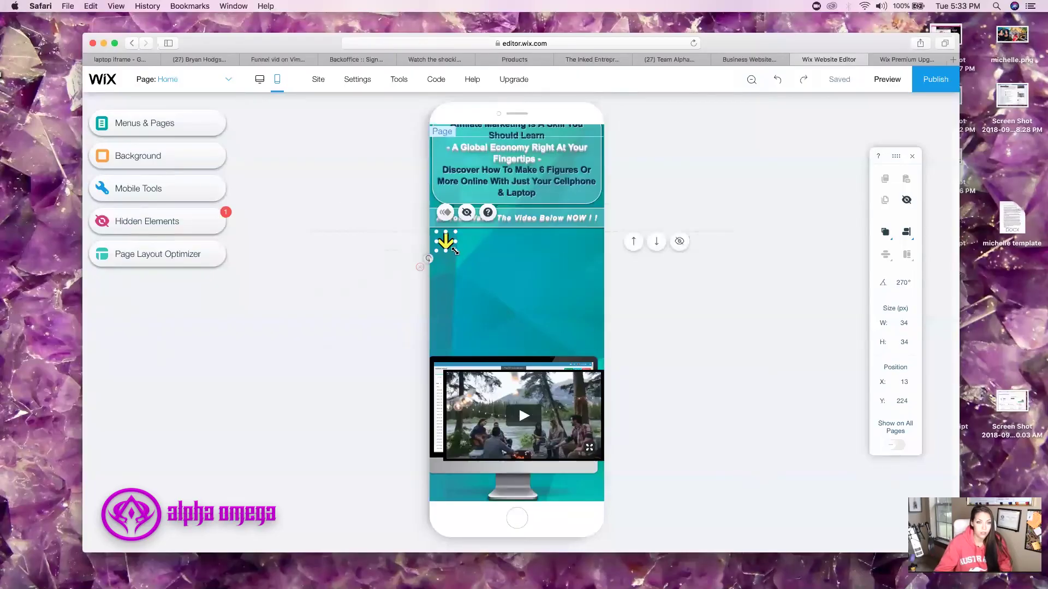
{"action": "mouse_move", "coordinate": [454, 251]}
{"action": "left_mouse_down"}
{"action": "mouse_move", "coordinate": [445, 218]}
{"action": "mouse_move", "coordinate": [453, 226]}
{"action": "mouse_move", "coordinate": [445, 245]}
{"action": "left_mouse_up"}
{"action": "left_click", "coordinate": [514, 301]}
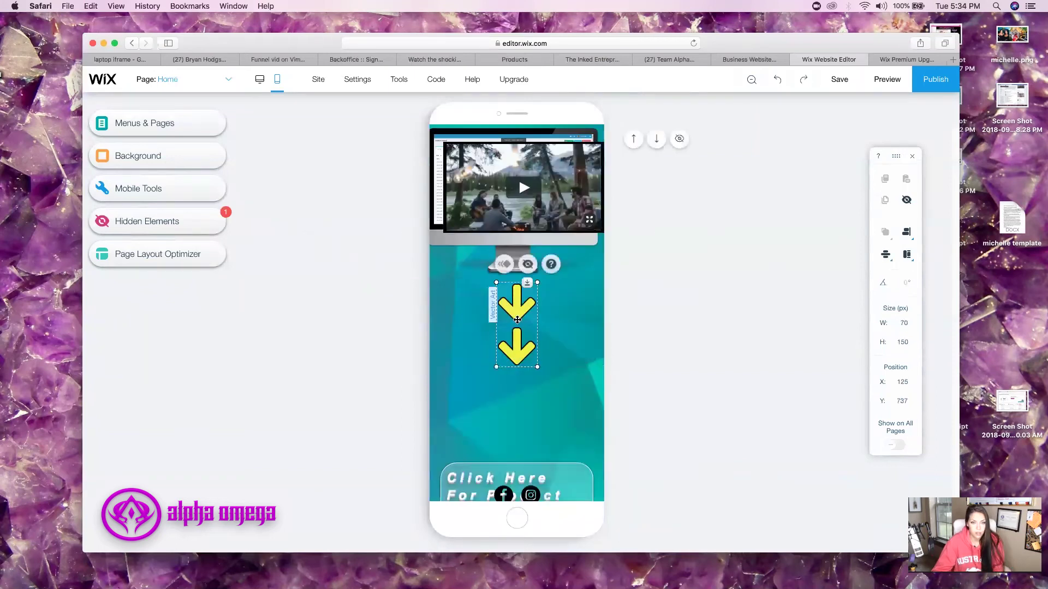
{"action": "left_click_drag", "start_coordinate": [515, 295], "coordinate": [456, 267]}
{"action": "left_click", "coordinate": [462, 279]}
{"action": "left_click_drag", "start_coordinate": [473, 285], "coordinate": [593, 256]}
{"action": "left_click_drag", "start_coordinate": [536, 326], "coordinate": [453, 263]}
- Move the "Click Here For Product Overview" text, button and box up into the empty area of the mobile page
{"action": "scroll", "coordinate": [584, 367], "scroll_direction": "down", "scroll_amount": 9}
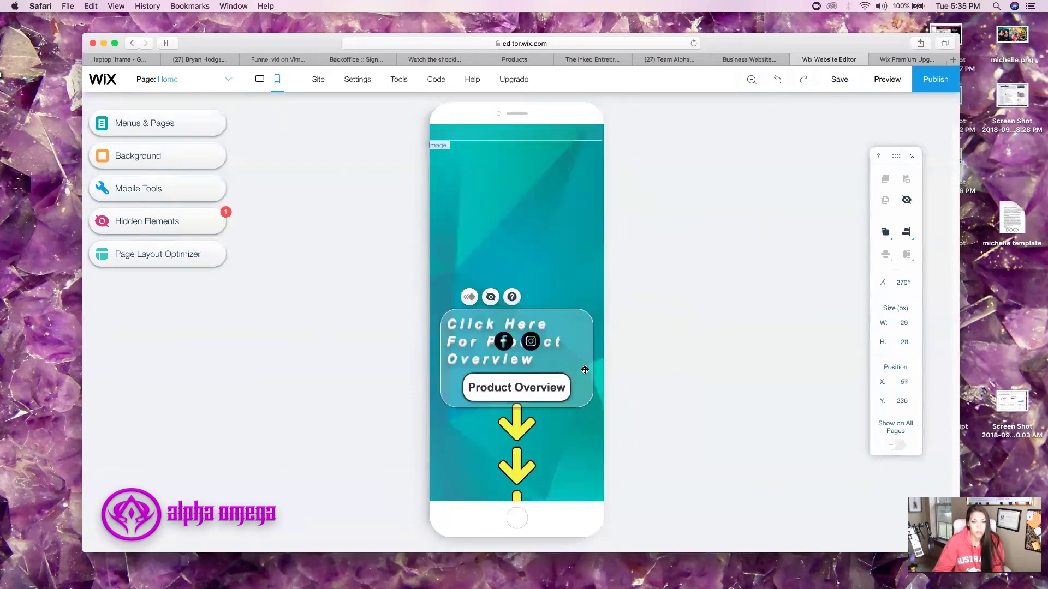
{"action": "left_click_drag", "start_coordinate": [505, 322], "coordinate": [476, 182]}
{"action": "left_click", "coordinate": [455, 231]}
{"action": "mouse_move", "coordinate": [470, 176]}
{"action": "left_mouse_down"}
{"action": "mouse_move", "coordinate": [567, 186]}
{"action": "mouse_move", "coordinate": [467, 177]}
{"action": "mouse_move", "coordinate": [467, 186]}
{"action": "left_mouse_up"}
{"action": "left_click_drag", "start_coordinate": [509, 245], "coordinate": [476, 180]}
{"action": "mouse_move", "coordinate": [508, 277]}
{"action": "left_mouse_down"}
{"action": "mouse_move", "coordinate": [517, 234]}
{"action": "mouse_move", "coordinate": [517, 292]}
{"action": "mouse_move", "coordinate": [501, 271]}
{"action": "left_mouse_up"}
{"action": "left_click_drag", "start_coordinate": [522, 267], "coordinate": [474, 255]}
- In the desktop editor, open the Connect Domain settings and choose to connect a domain that is already owned
{"action": "left_click", "coordinate": [202, 198]}
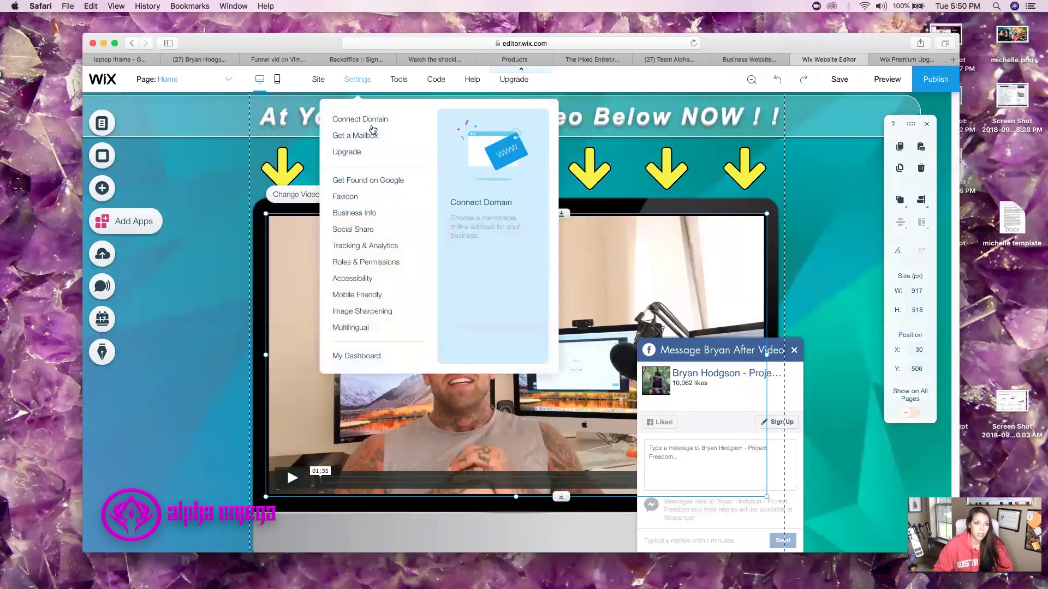
{"action": "left_click", "coordinate": [368, 119]}
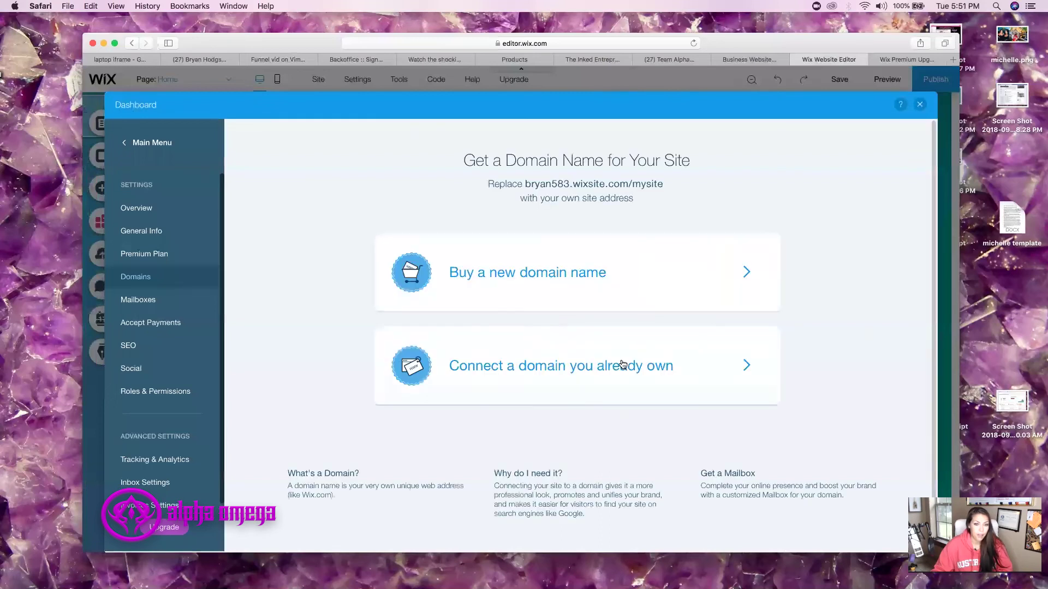
{"action": "left_click", "coordinate": [612, 369]}
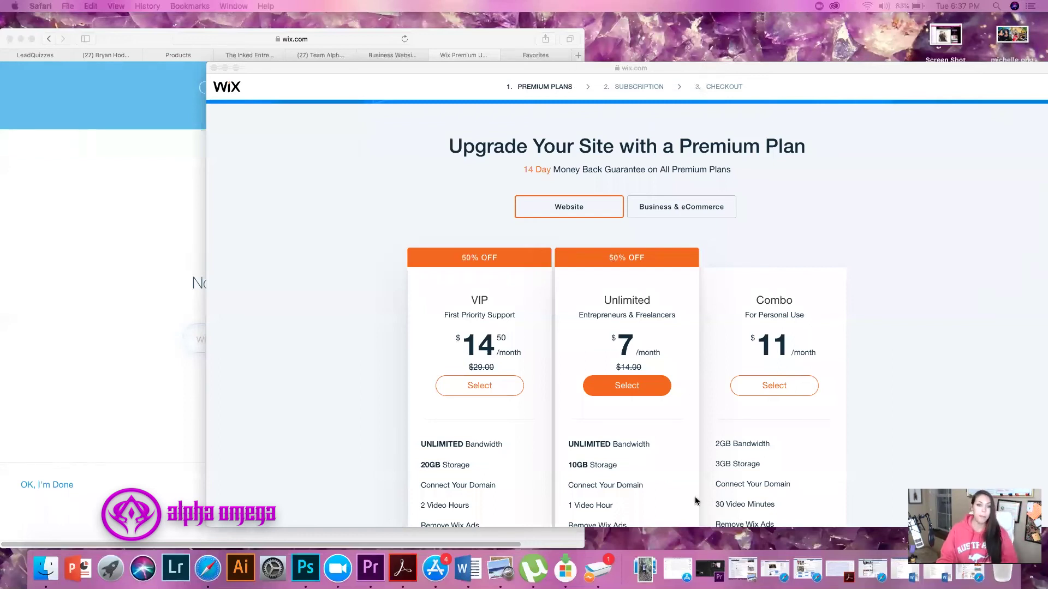
- Review the prices and features of the VIP, Unlimited and Combo website plans, and leave the plans page
{"action": "scroll", "coordinate": [606, 341], "scroll_direction": "down", "scroll_amount": 1}
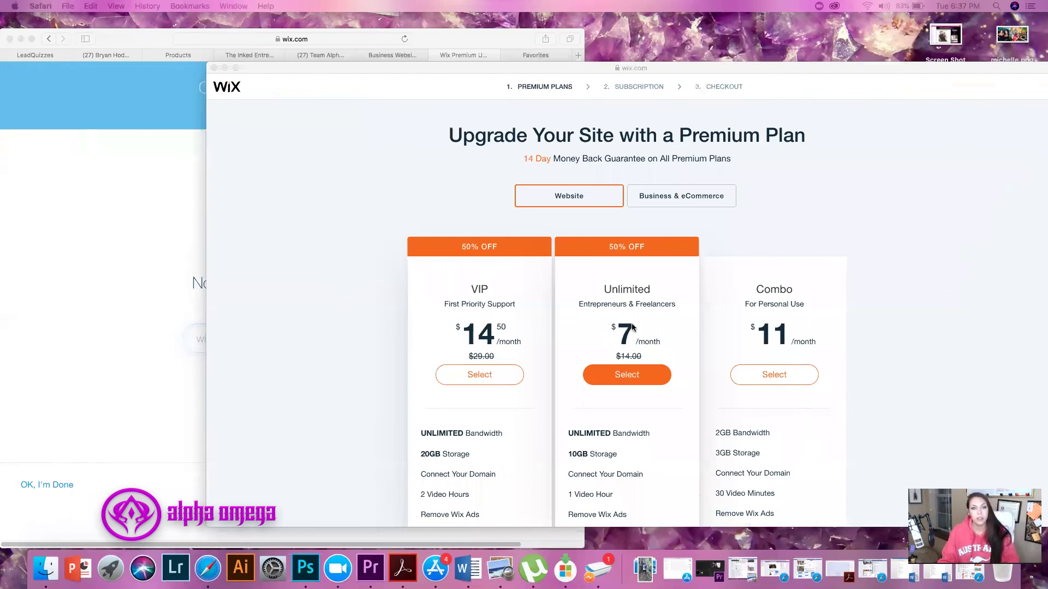
{"action": "scroll", "coordinate": [632, 325], "scroll_direction": "down", "scroll_amount": 2}
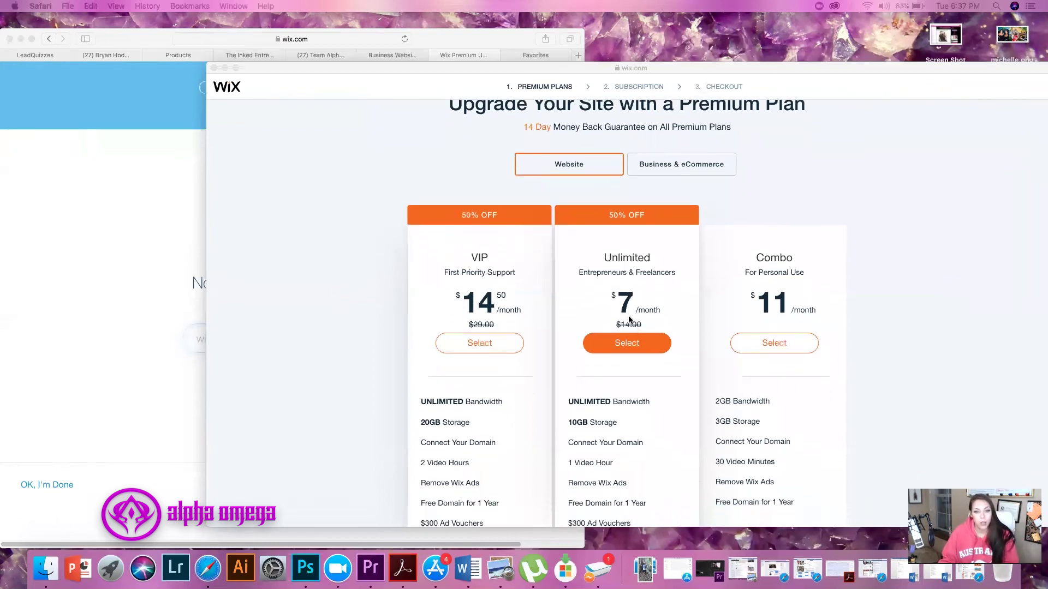
{"action": "scroll", "coordinate": [635, 343], "scroll_direction": "down", "scroll_amount": 1}
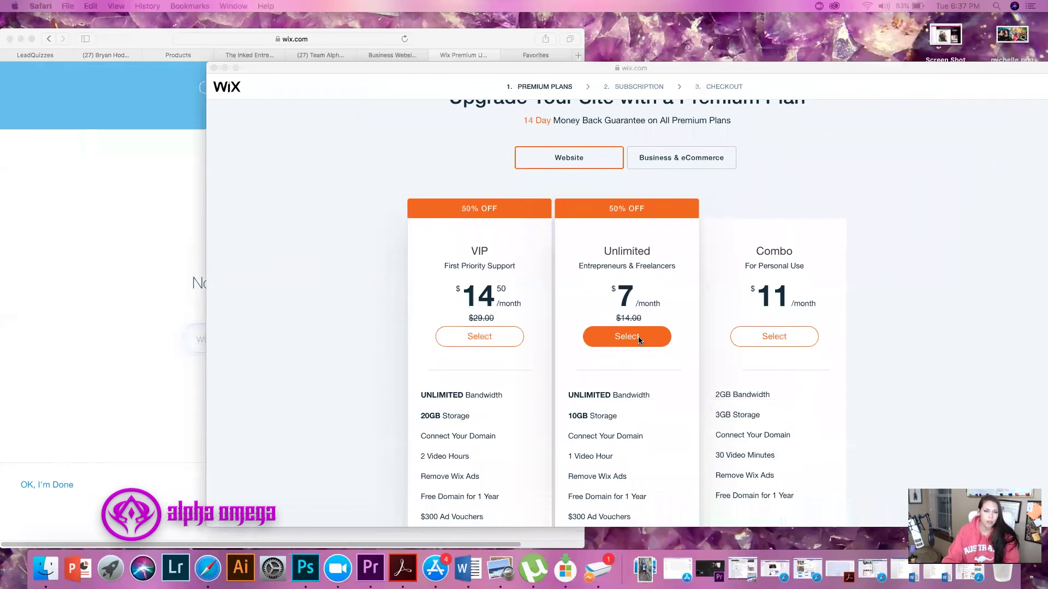
{"action": "left_click_drag", "start_coordinate": [140, 44], "coordinate": [187, 32]}
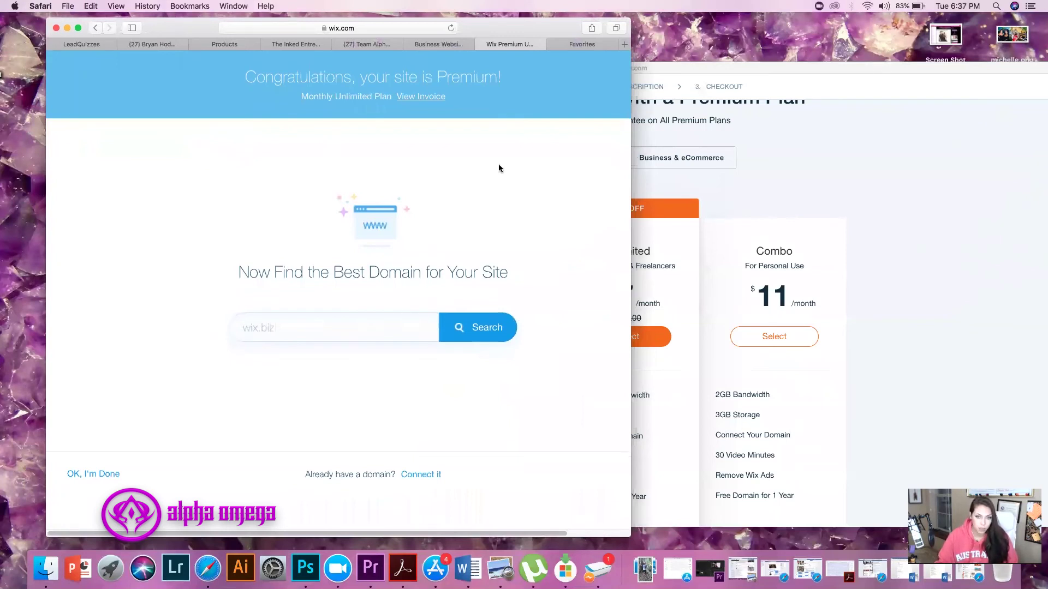
{"action": "left_click", "coordinate": [842, 78]}
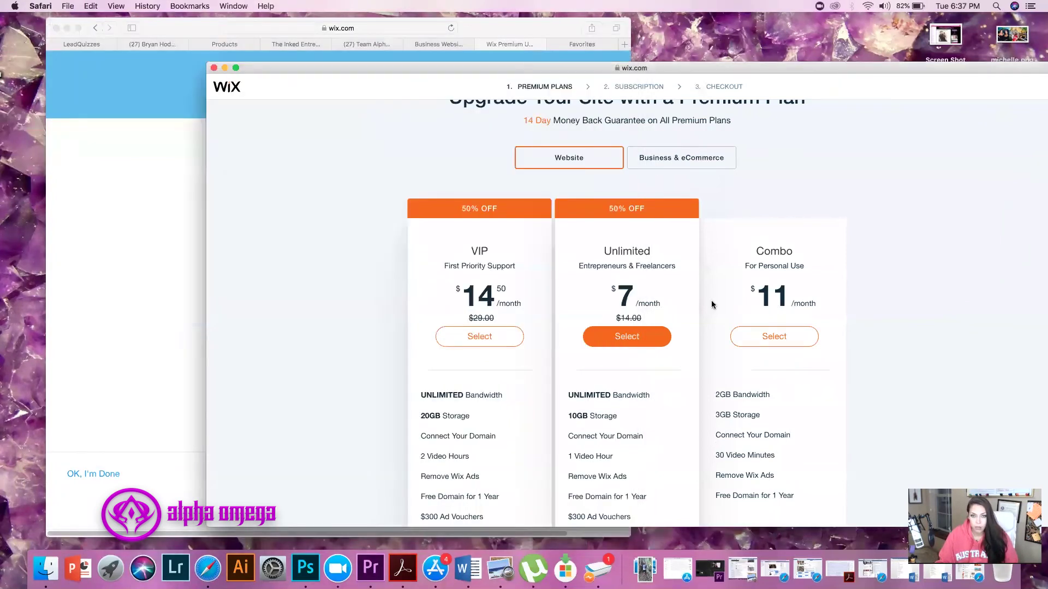
{"action": "scroll", "coordinate": [614, 381], "scroll_direction": "down", "scroll_amount": 1}
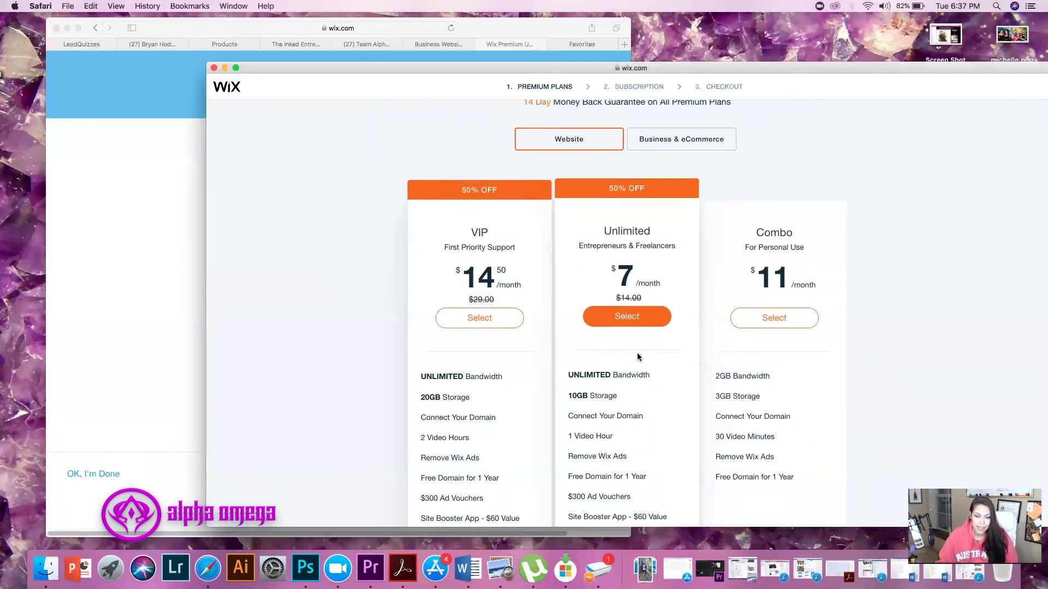
{"action": "scroll", "coordinate": [670, 418], "scroll_direction": "down", "scroll_amount": 3}
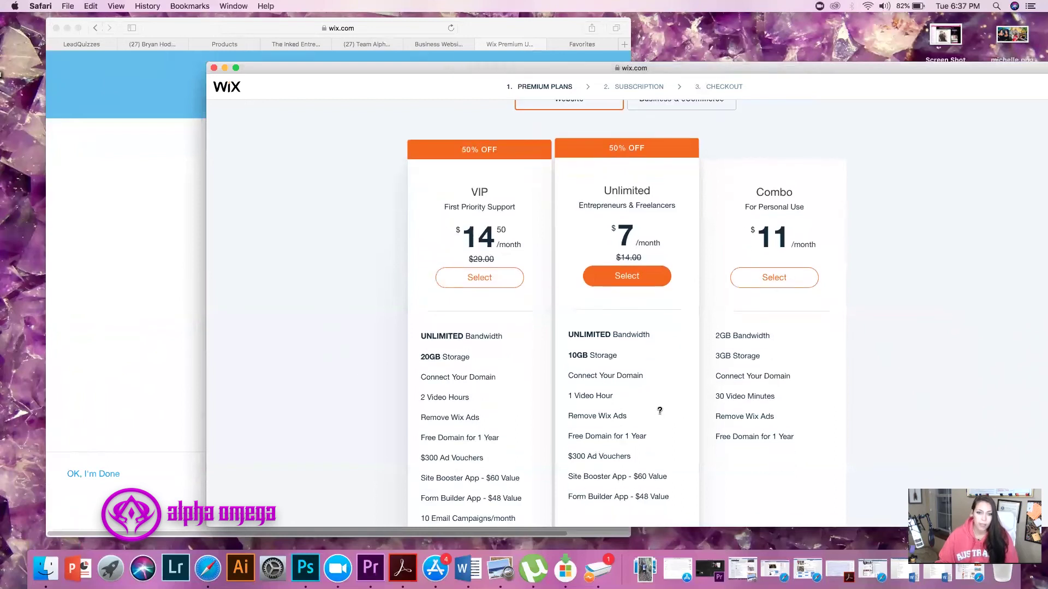
{"action": "mouse_move", "coordinate": [642, 376]}
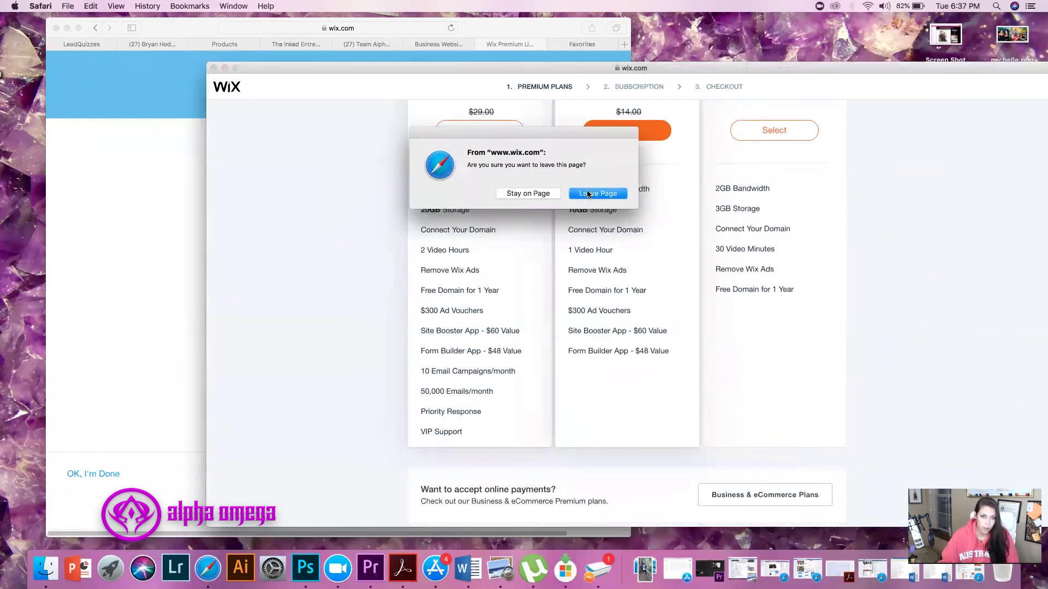
{"action": "left_click", "coordinate": [587, 195]}
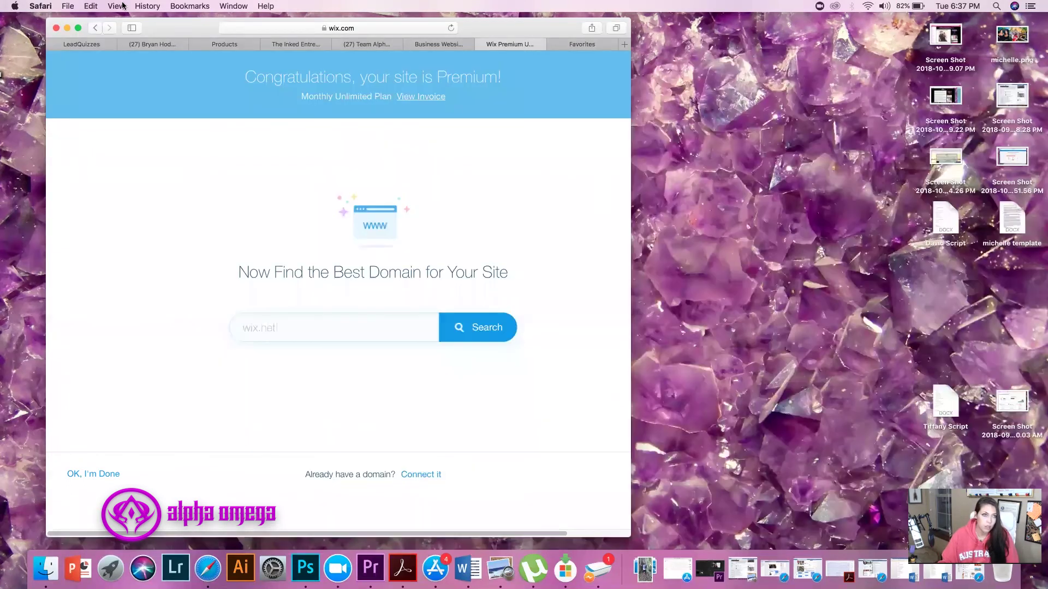
- Switch to the GoDaddy products page and copy the domain name theinkedentrepreneur.ca
{"action": "left_click_drag", "start_coordinate": [176, 31], "coordinate": [274, 65]}
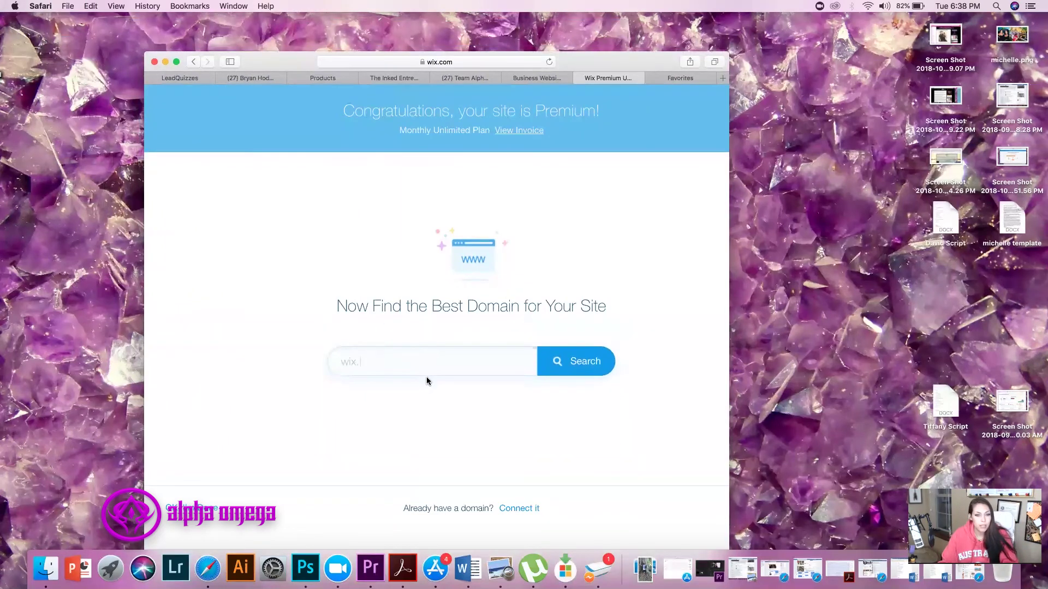
{"action": "left_click", "coordinate": [540, 79]}
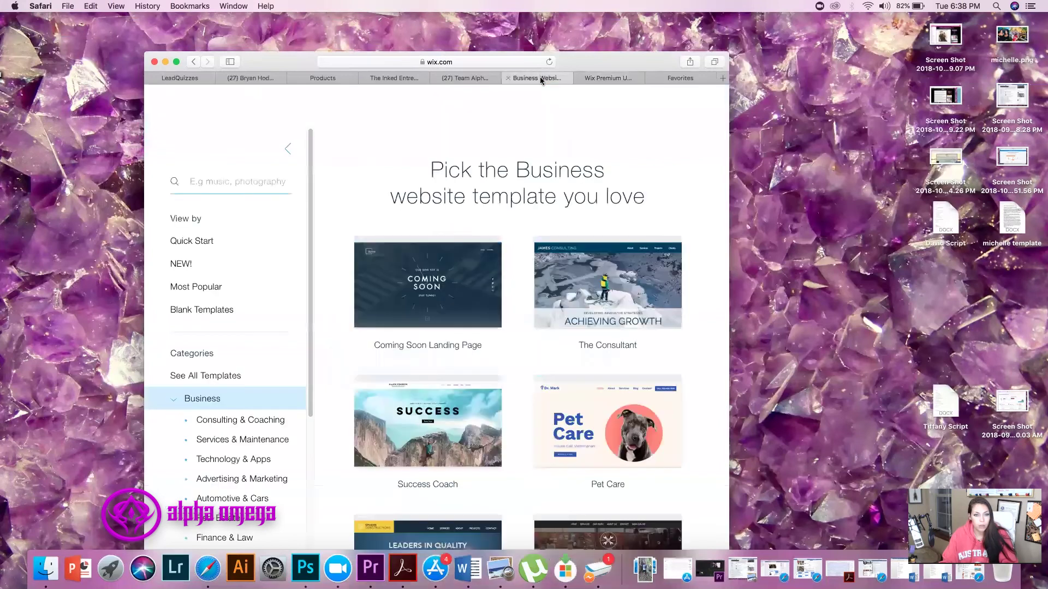
{"action": "left_click", "coordinate": [473, 79]}
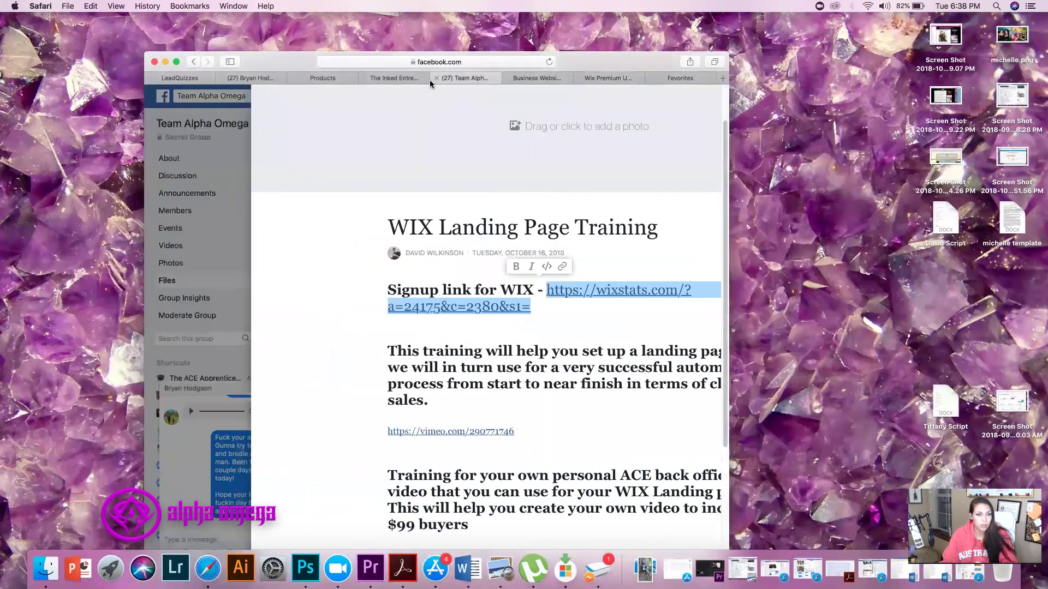
{"action": "left_click", "coordinate": [391, 76]}
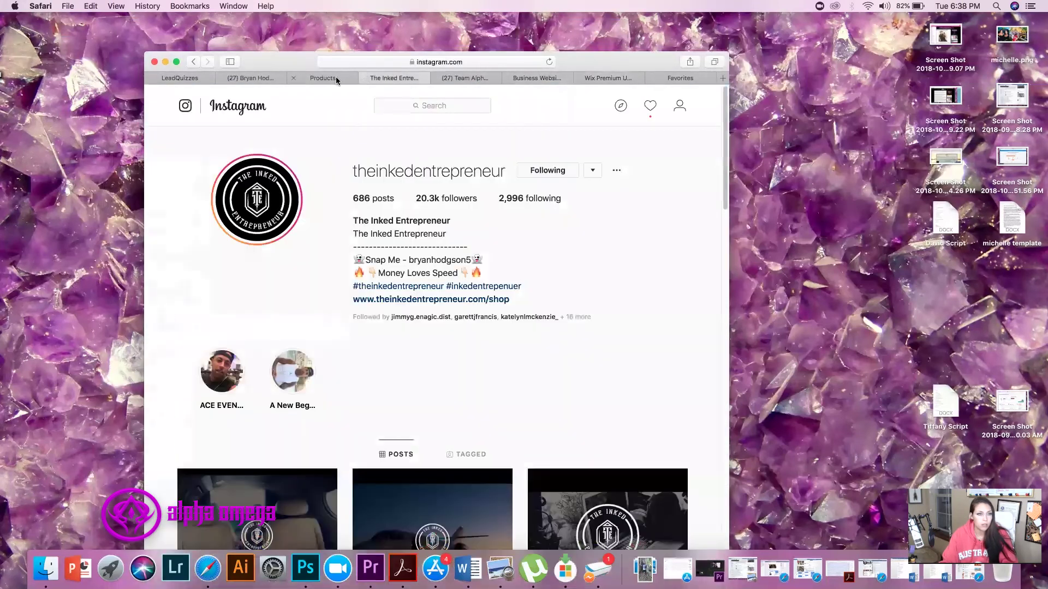
{"action": "left_click", "coordinate": [336, 78]}
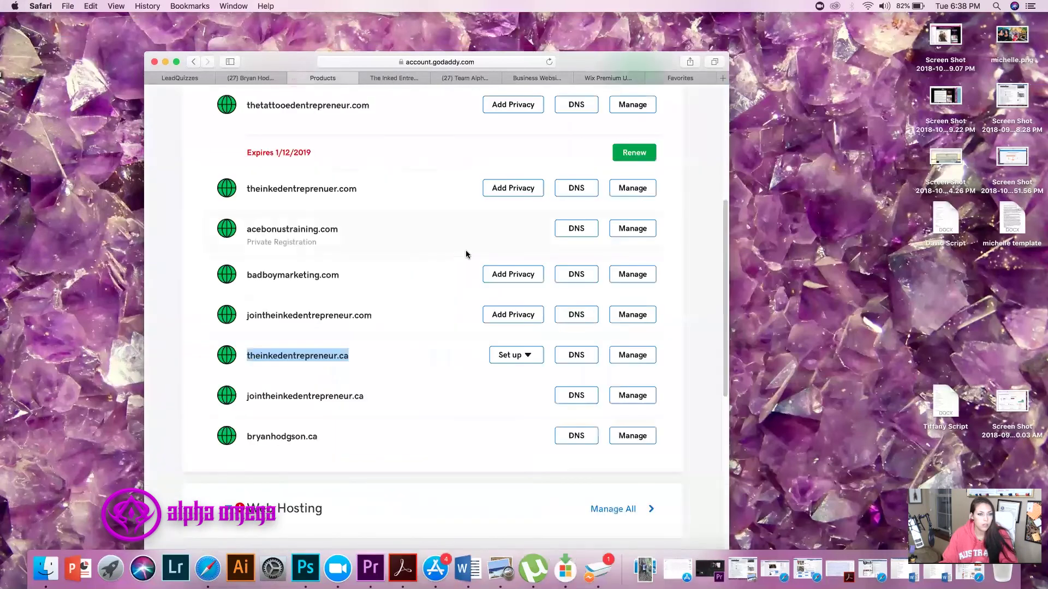
{"action": "right_click", "coordinate": [309, 356]}
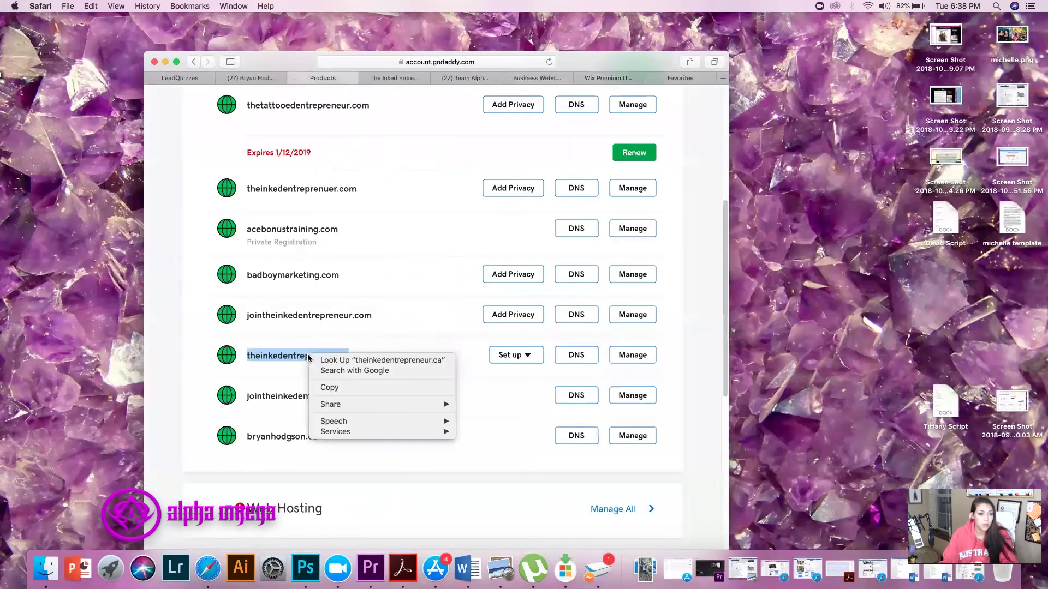
{"action": "left_click", "coordinate": [343, 388]}
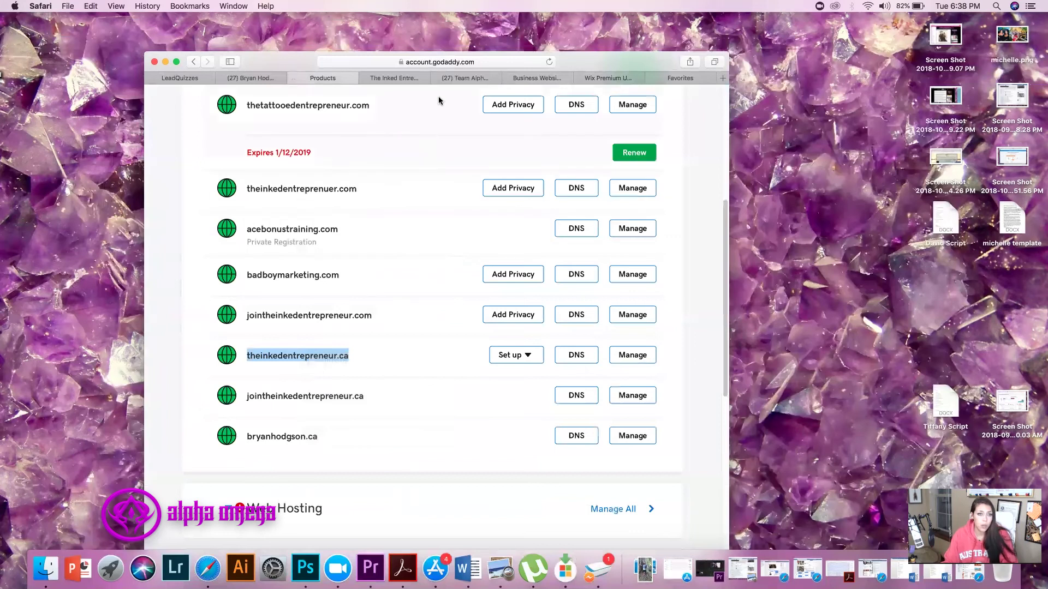
- Look over the GoDaddy domain list from its beginning and copy theinkedentrepreneur.ca again
{"action": "scroll", "coordinate": [441, 159], "scroll_direction": "up", "scroll_amount": 5}
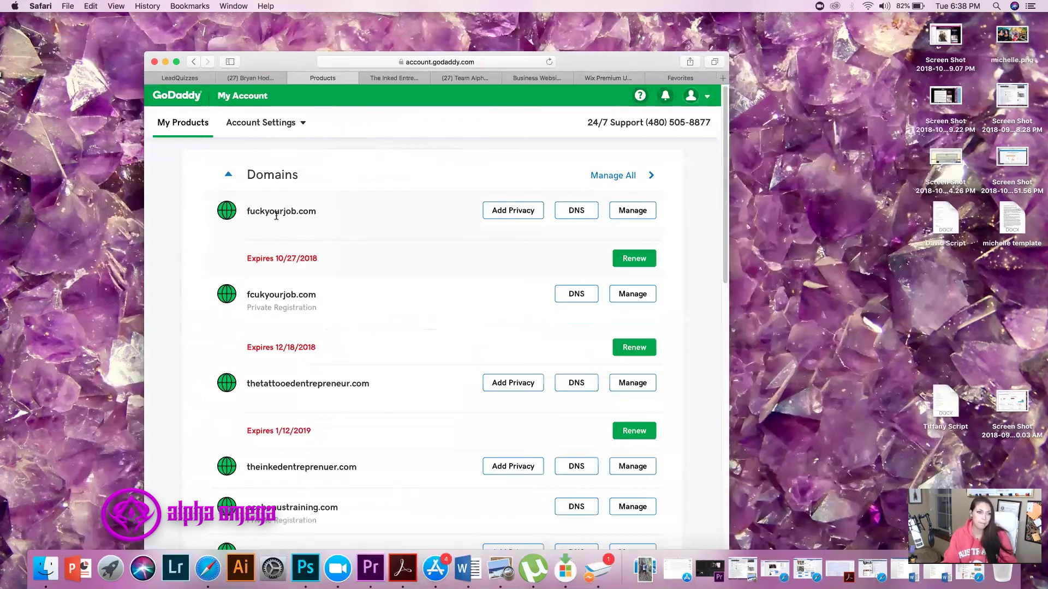
{"action": "left_click_drag", "start_coordinate": [251, 61], "coordinate": [273, 49]}
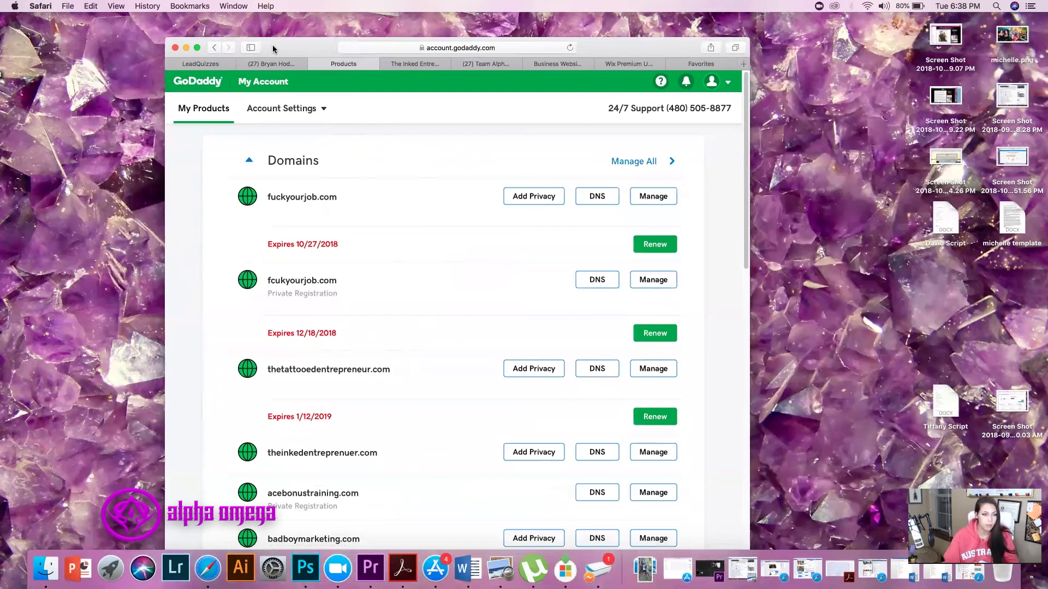
{"action": "scroll", "coordinate": [441, 314], "scroll_direction": "down", "scroll_amount": 3}
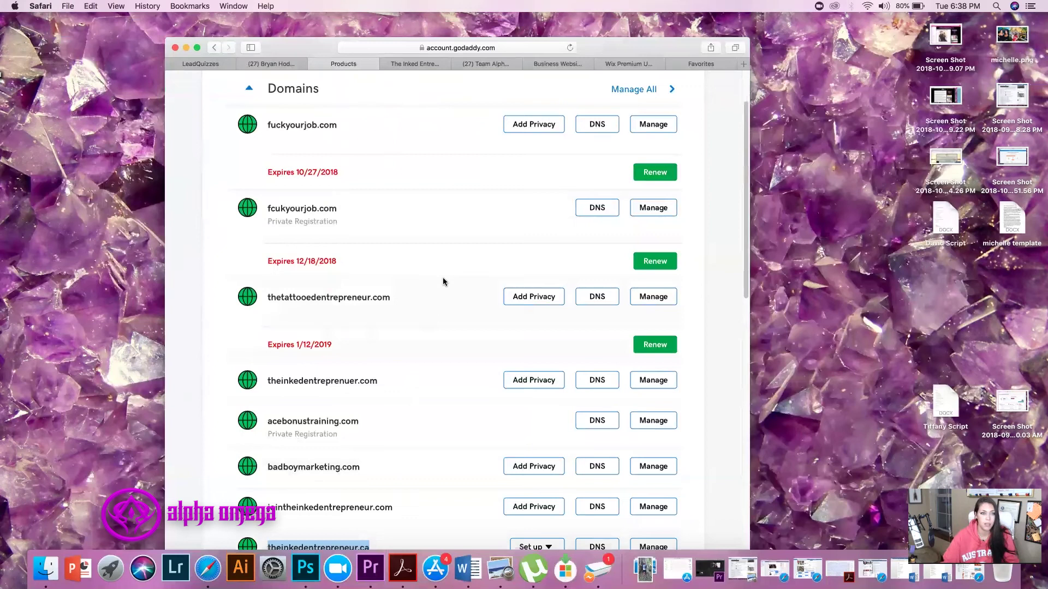
{"action": "scroll", "coordinate": [444, 301], "scroll_direction": "down", "scroll_amount": 1}
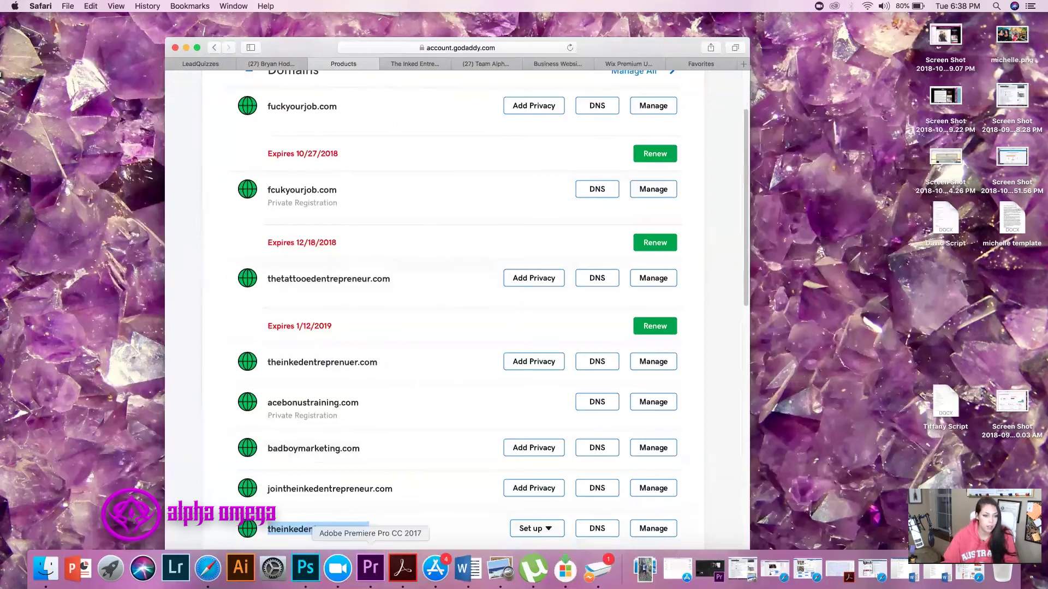
{"action": "right_click", "coordinate": [308, 532]}
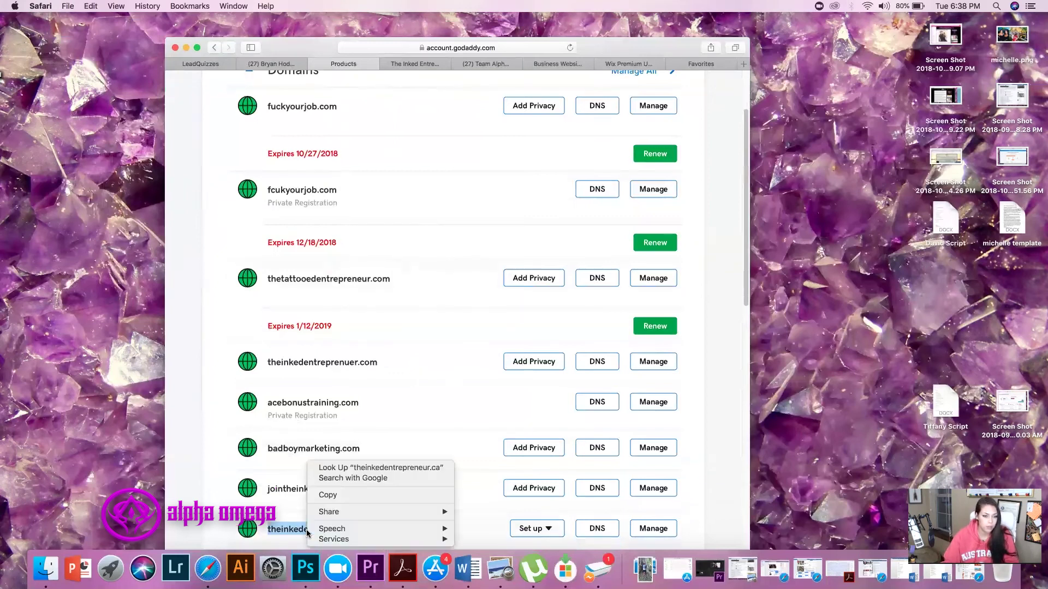
{"action": "left_click", "coordinate": [328, 497]}
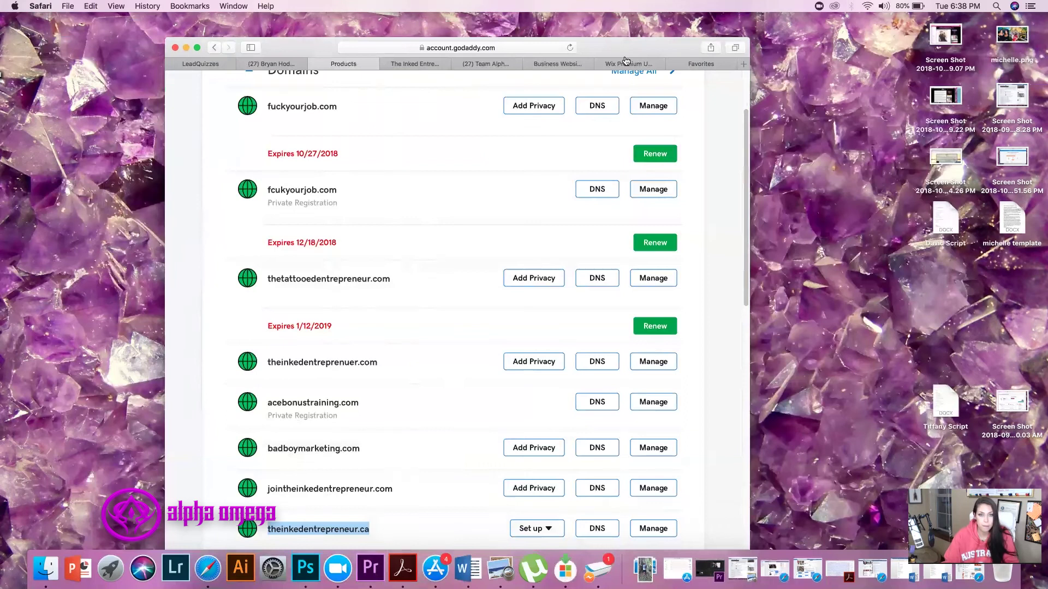
- Close the Instagram page and return to the Wix page for finding a site domain
{"action": "left_click_drag", "start_coordinate": [620, 47], "coordinate": [636, 74]}
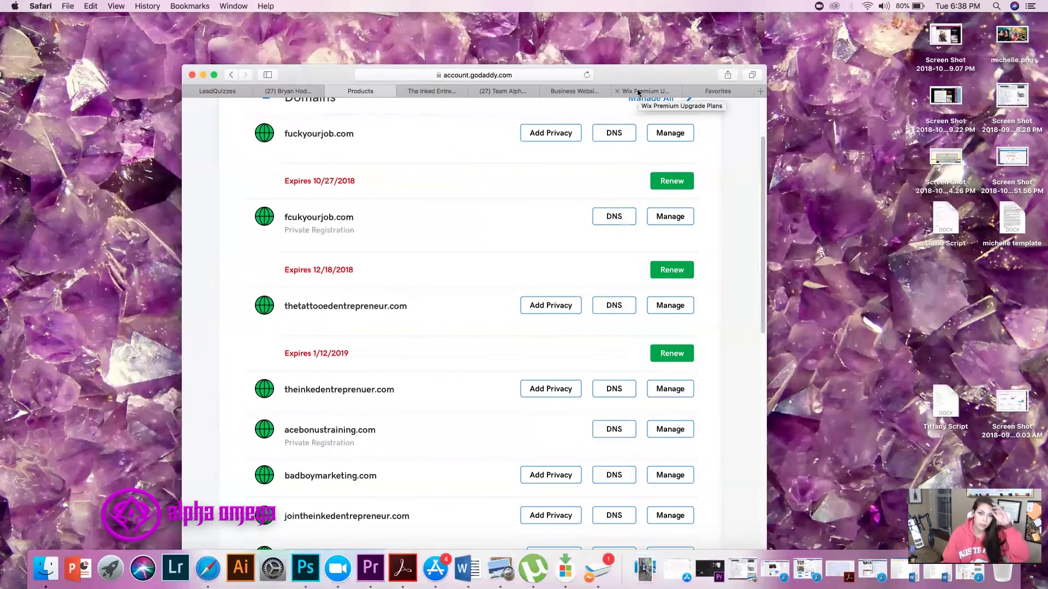
{"action": "left_click", "coordinate": [431, 91]}
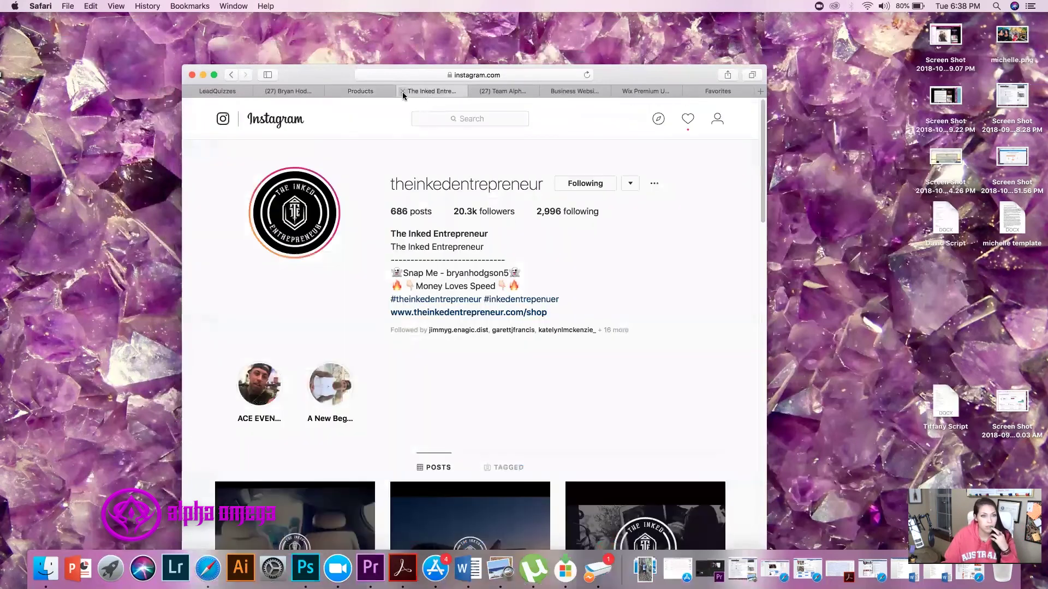
{"action": "left_click", "coordinate": [403, 93]}
{"action": "left_click", "coordinate": [313, 92]}
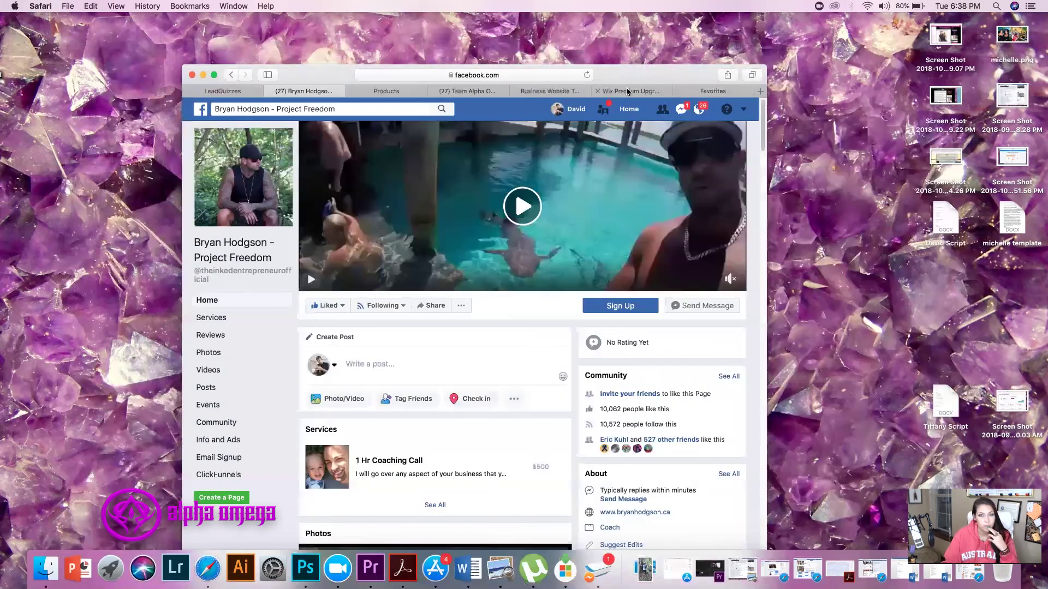
{"action": "left_click", "coordinate": [627, 92]}
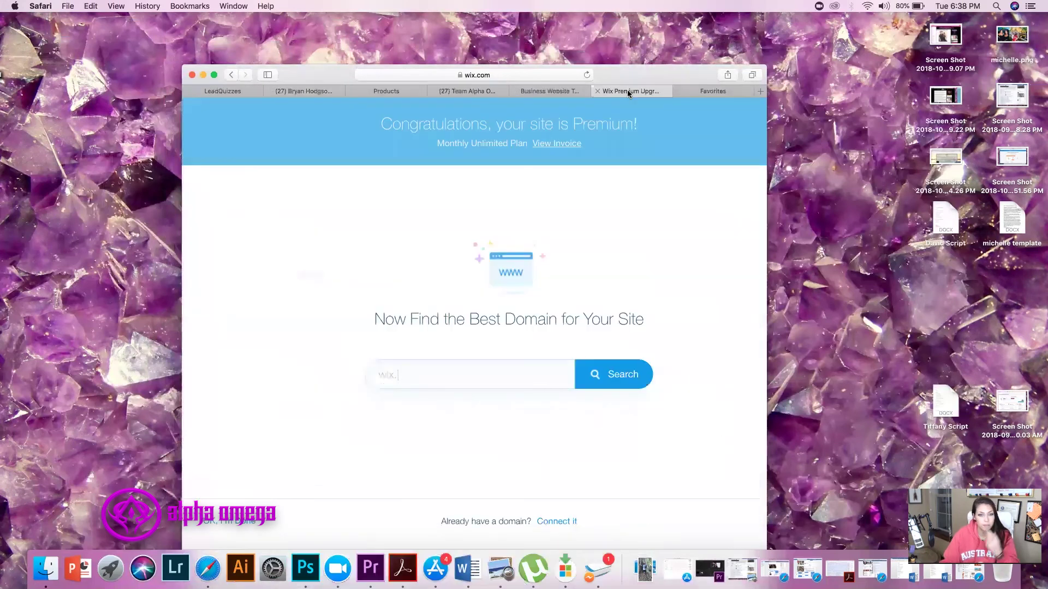
- Search Wix for the copied domain theinkedentrepreneur.ca and look through the suggested alternatives
{"action": "right_click", "coordinate": [427, 380]}
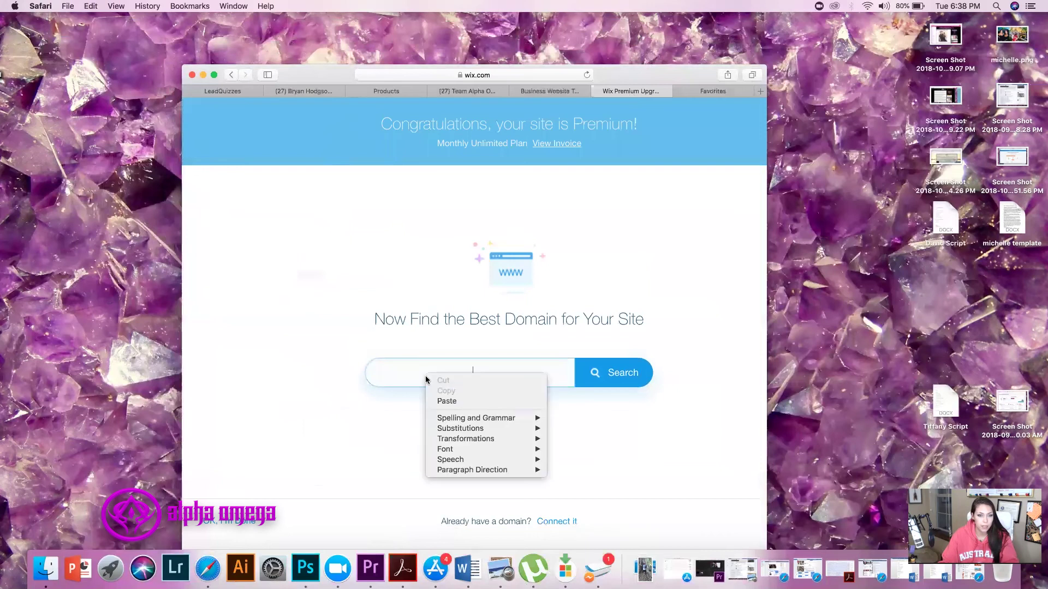
{"action": "left_click", "coordinate": [447, 402]}
{"action": "left_click", "coordinate": [610, 379]}
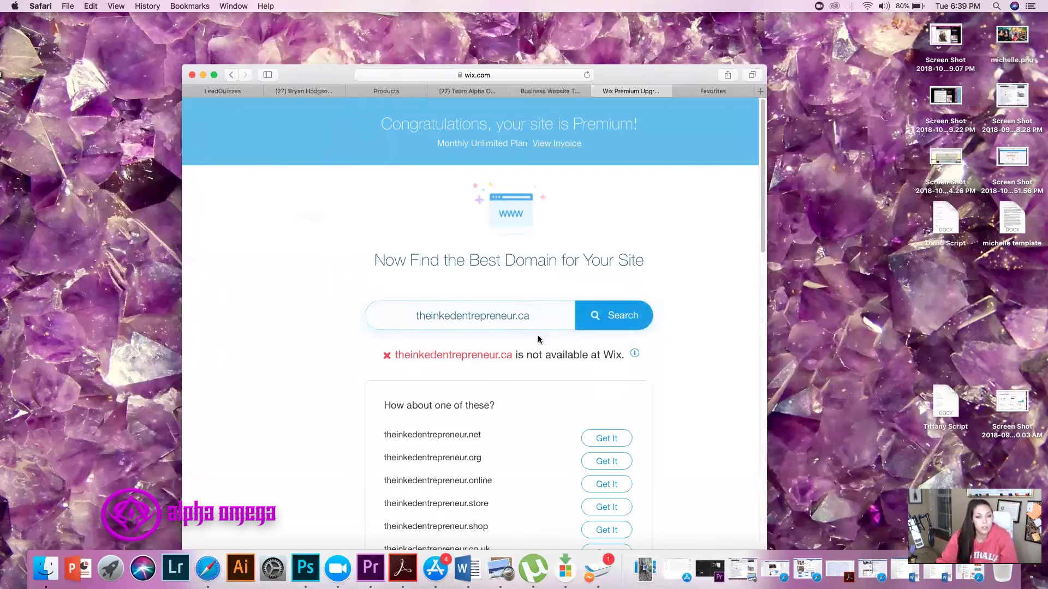
{"action": "scroll", "coordinate": [534, 358], "scroll_direction": "down", "scroll_amount": 15}
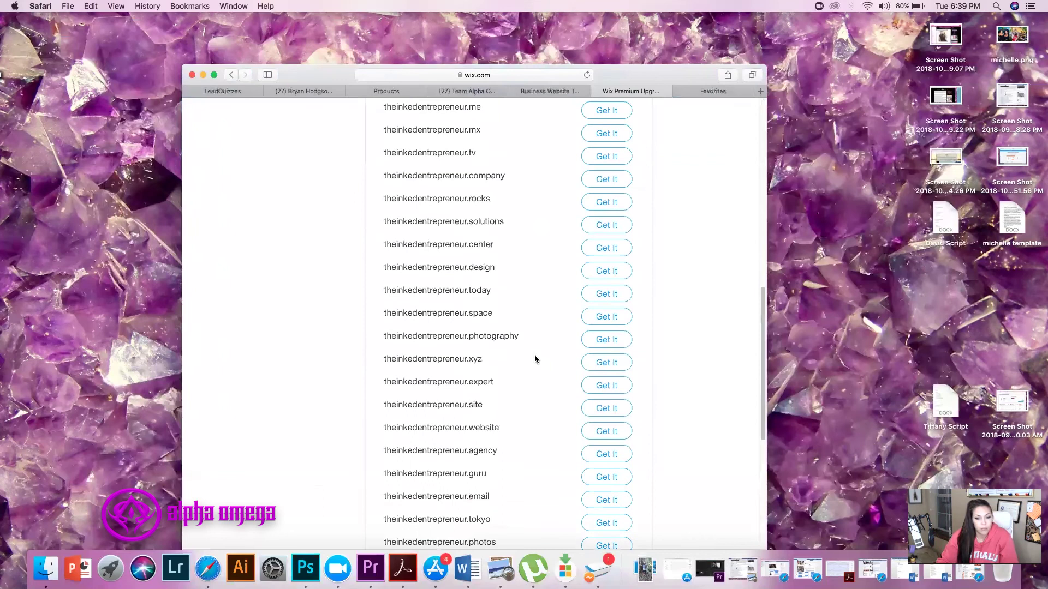
- Look through the suggested alternative domains and find the option for connecting an already owned domain
{"action": "scroll", "coordinate": [653, 327], "scroll_direction": "up", "scroll_amount": 15}
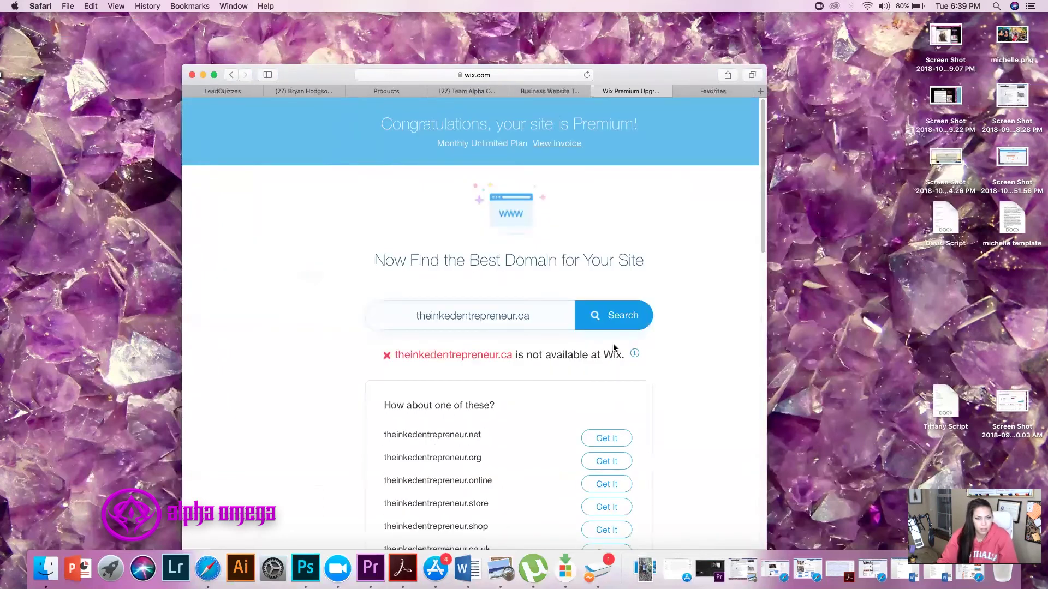
{"action": "scroll", "coordinate": [764, 131], "scroll_direction": "down", "scroll_amount": 15}
{"action": "left_click_drag", "start_coordinate": [766, 126], "coordinate": [976, 126]}
{"action": "scroll", "coordinate": [449, 206], "scroll_direction": "up", "scroll_amount": 5}
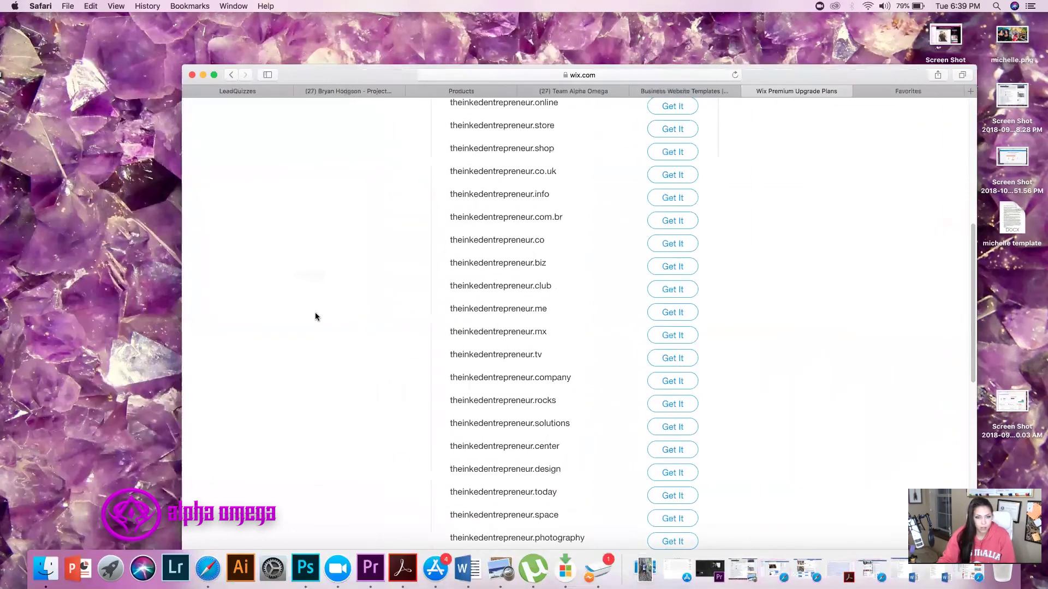
{"action": "scroll", "coordinate": [398, 323], "scroll_direction": "down", "scroll_amount": 10}
{"action": "scroll", "coordinate": [397, 322], "scroll_direction": "up", "scroll_amount": 20}
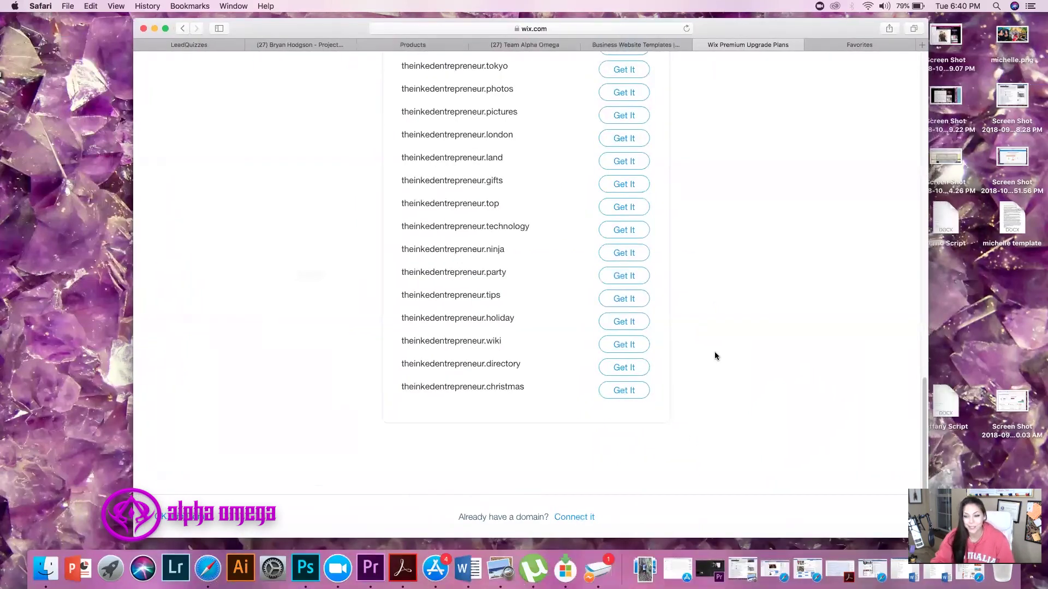
{"action": "scroll", "coordinate": [719, 298], "scroll_direction": "up", "scroll_amount": 15}
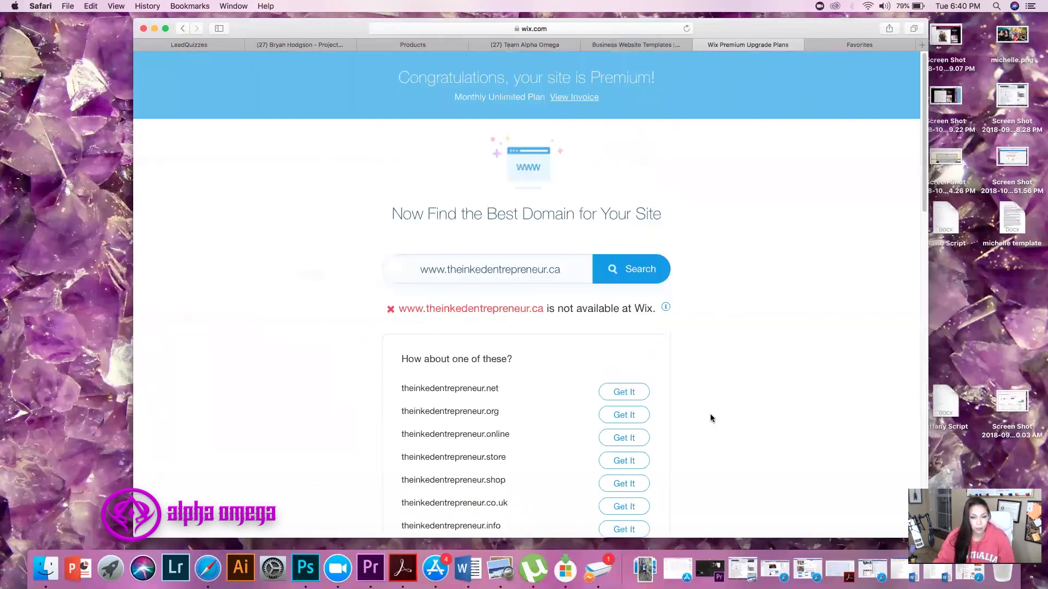
{"action": "scroll", "coordinate": [709, 414], "scroll_direction": "down", "scroll_amount": 15}
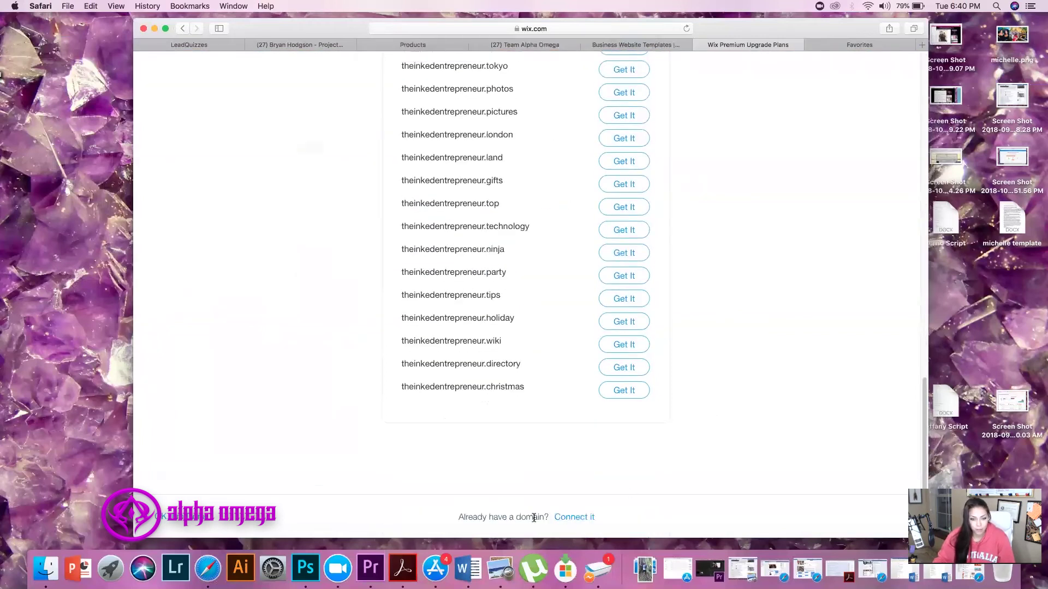
- Choose to connect an already owned domain to the site instead of buying a new one
{"action": "left_click_drag", "start_coordinate": [477, 519], "coordinate": [550, 519]}
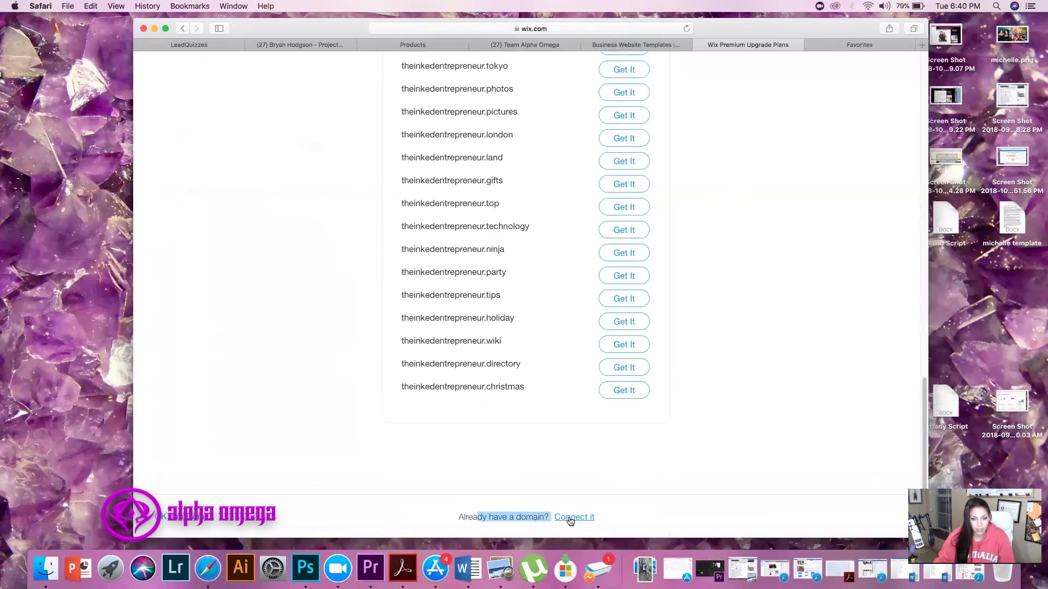
{"action": "left_click", "coordinate": [569, 518]}
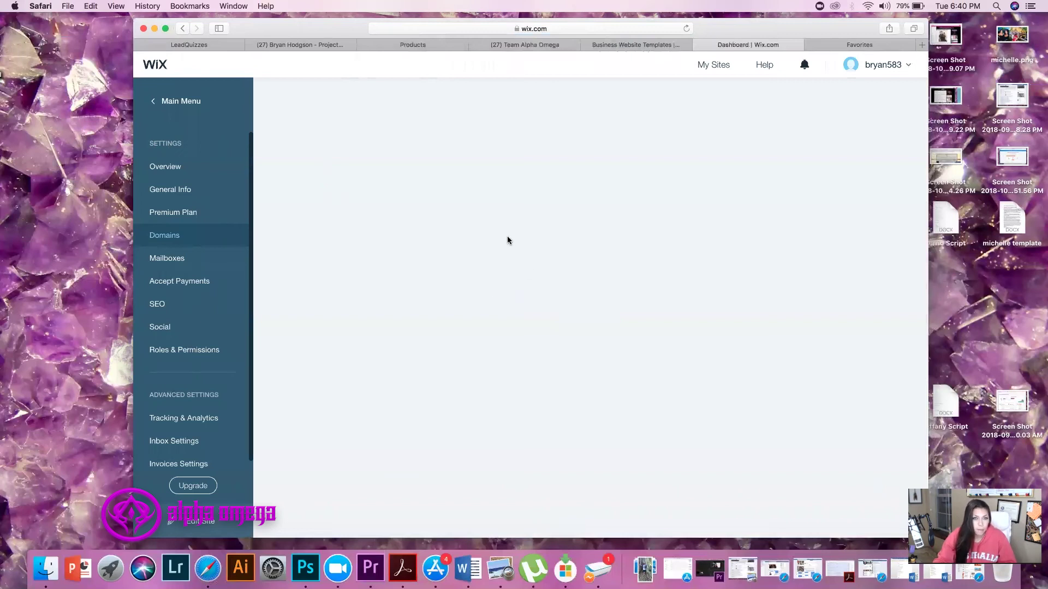
{"action": "left_click_drag", "start_coordinate": [750, 40], "coordinate": [697, 50]}
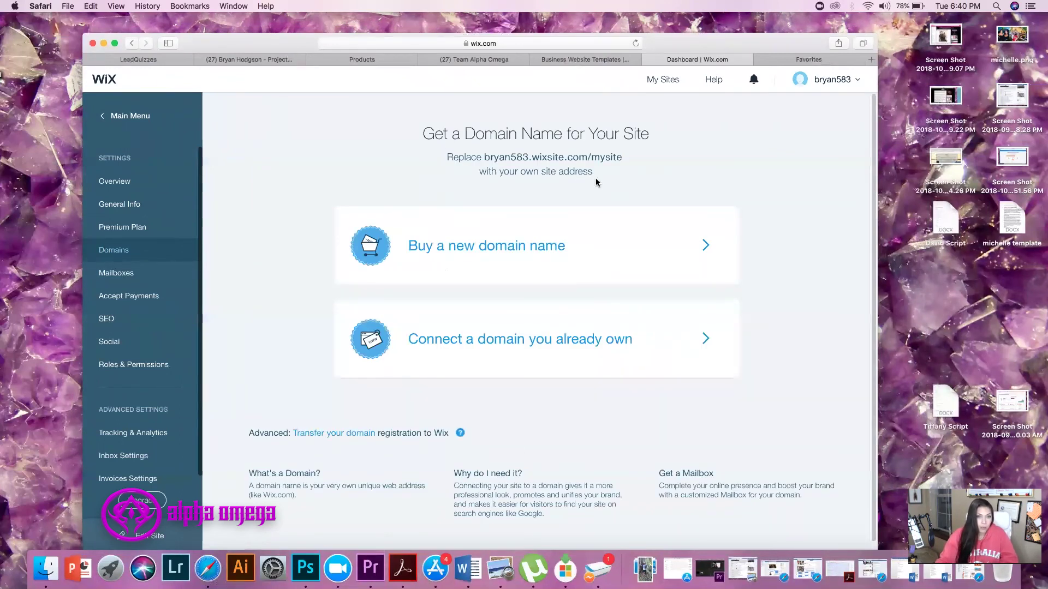
{"action": "left_click", "coordinate": [522, 345]}
- Enter theinkedentrepreneur.ca as the domain to connect and confirm that it is from GoDaddy
{"action": "right_click", "coordinate": [457, 274]}
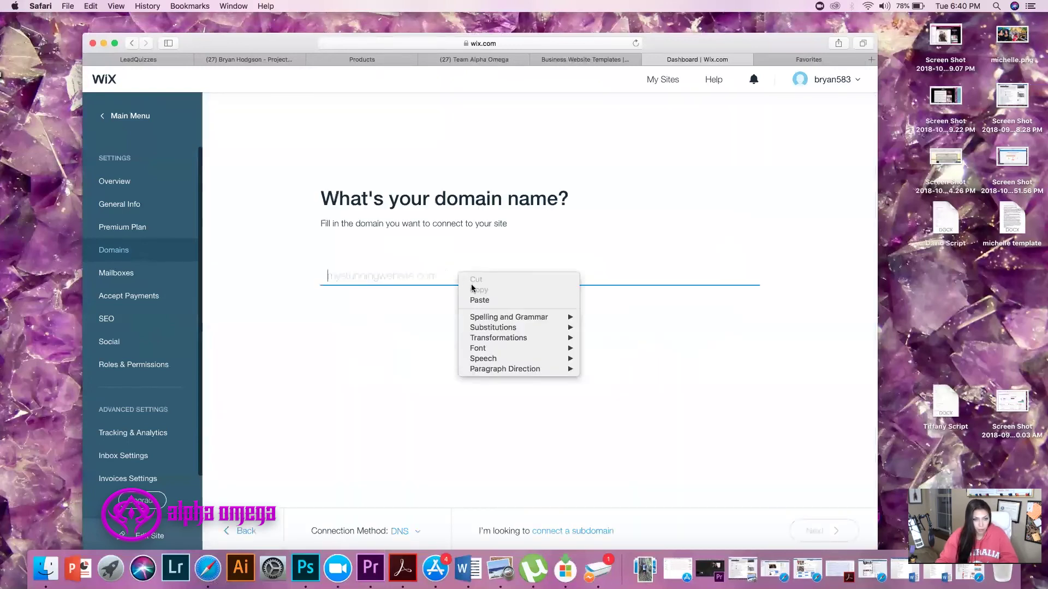
{"action": "left_click", "coordinate": [478, 300]}
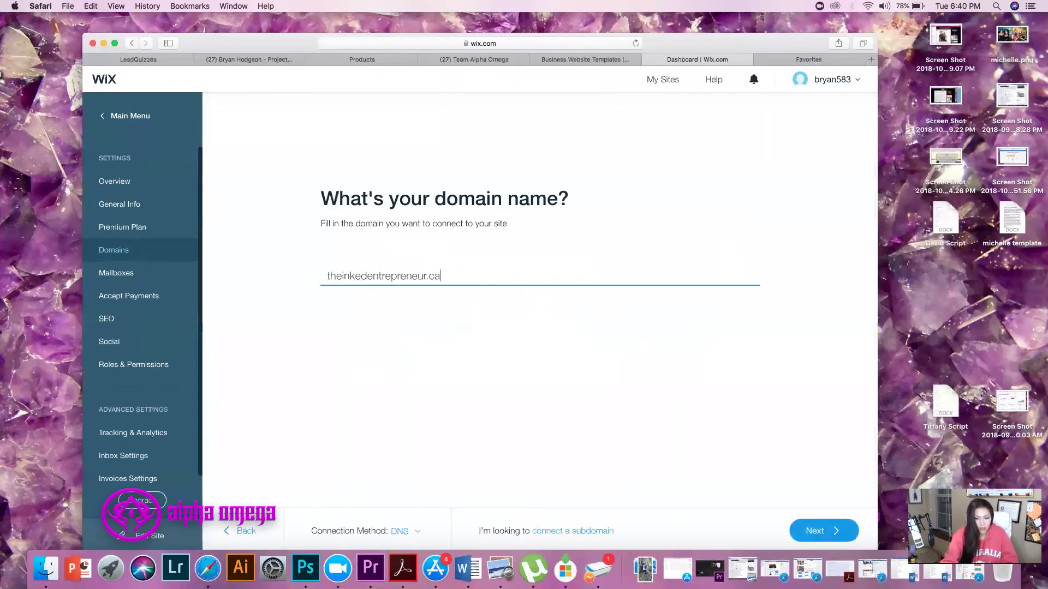
{"action": "key", "text": "Return"}
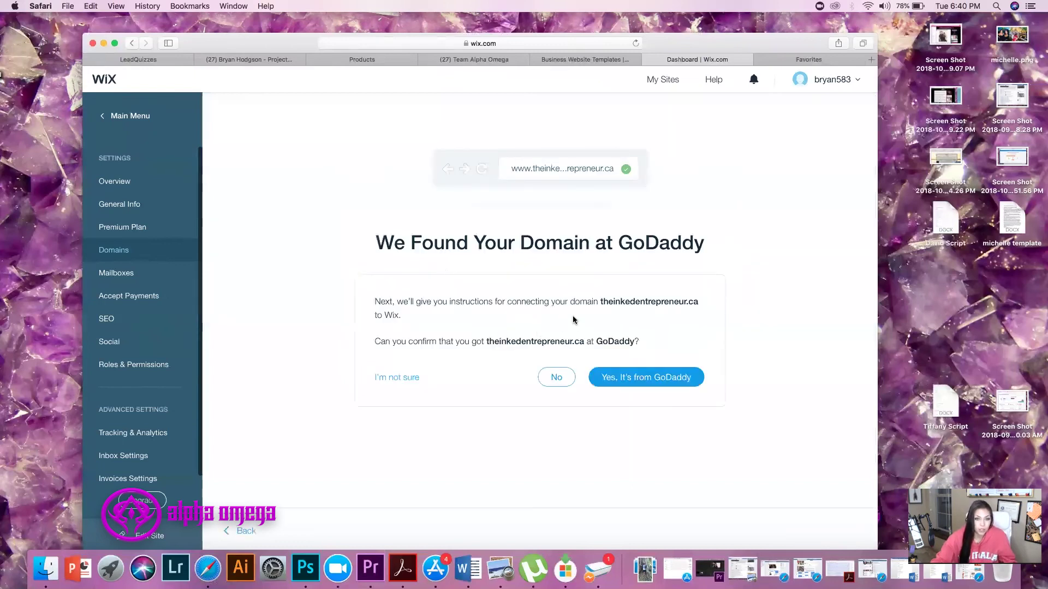
{"action": "left_click", "coordinate": [620, 381]}
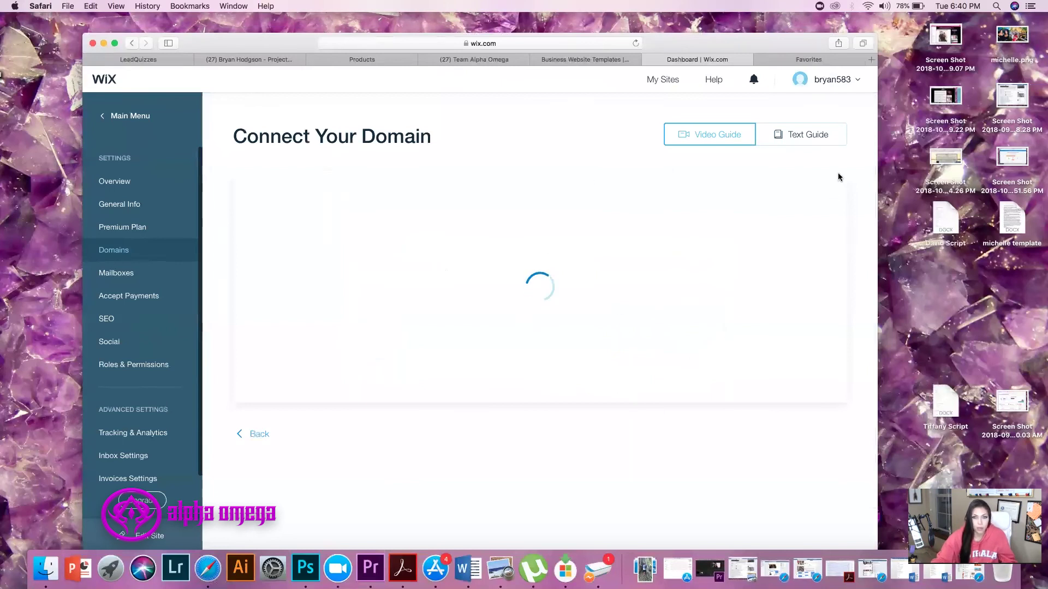
- Show the text guide for connecting the domain and read its steps on DNS management and nameserver type
{"action": "left_click", "coordinate": [804, 140]}
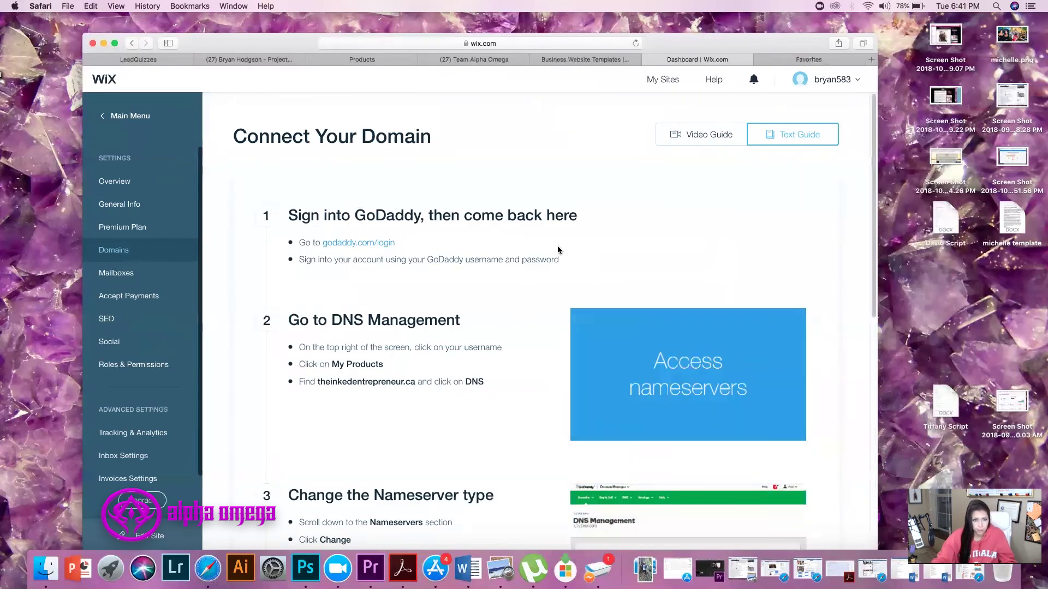
{"action": "scroll", "coordinate": [551, 248], "scroll_direction": "down", "scroll_amount": 3}
{"action": "scroll", "coordinate": [544, 245], "scroll_direction": "down", "scroll_amount": 2}
{"action": "scroll", "coordinate": [542, 234], "scroll_direction": "up", "scroll_amount": 1}
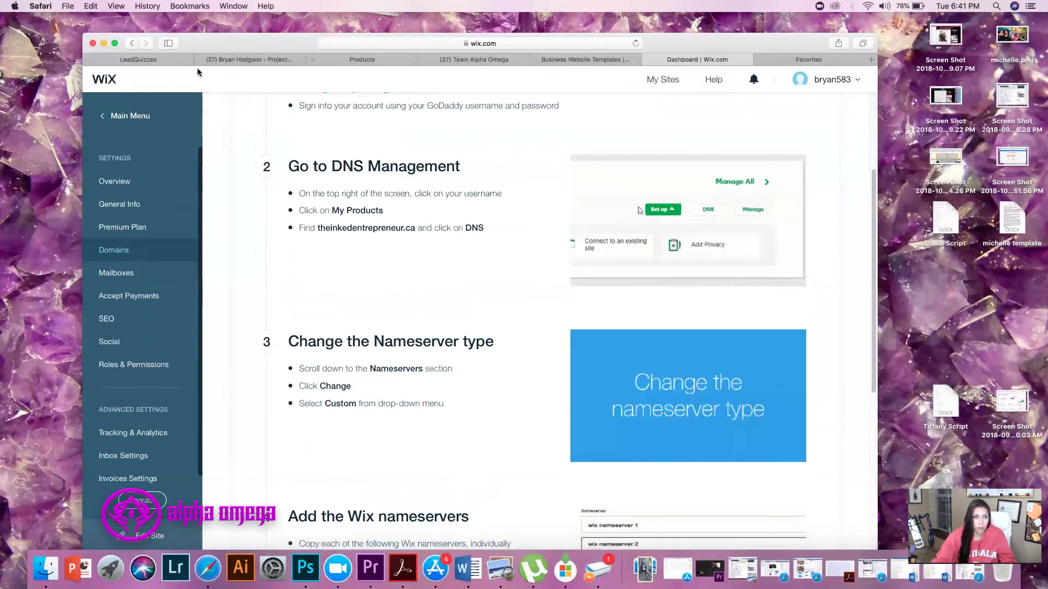
- Switch to GoDaddy and open the DNS management of theinkedentrepreneur.ca at its nameservers section
{"action": "left_click", "coordinate": [387, 63]}
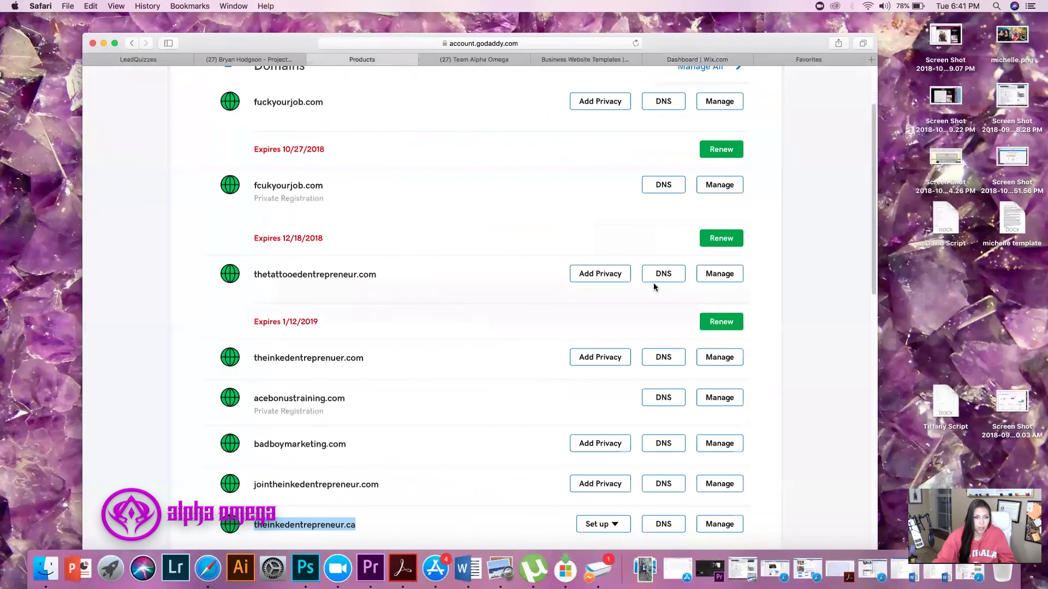
{"action": "left_click", "coordinate": [657, 529]}
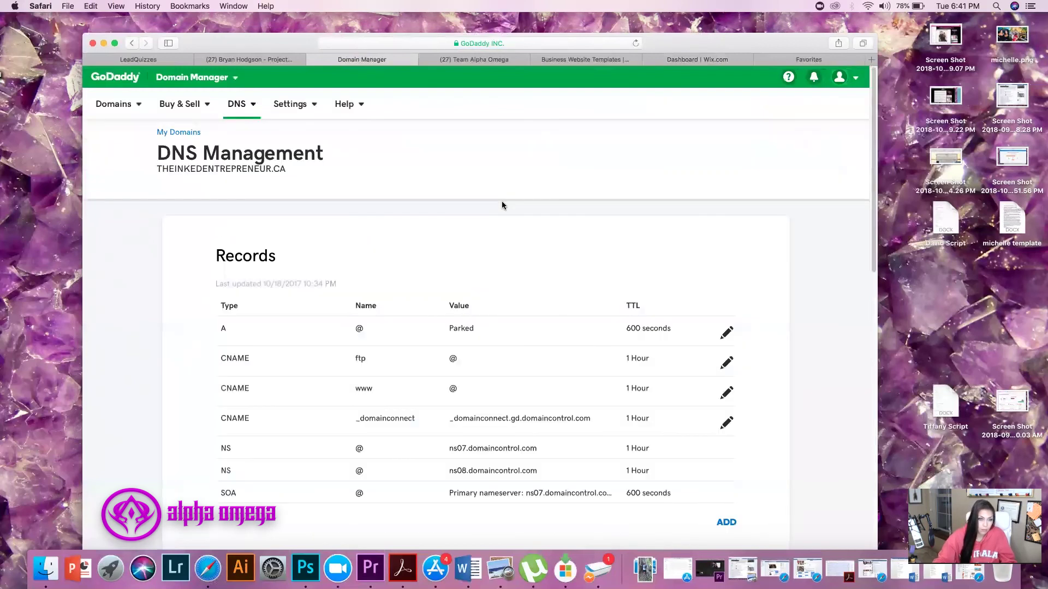
{"action": "scroll", "coordinate": [501, 203], "scroll_direction": "down", "scroll_amount": 10}
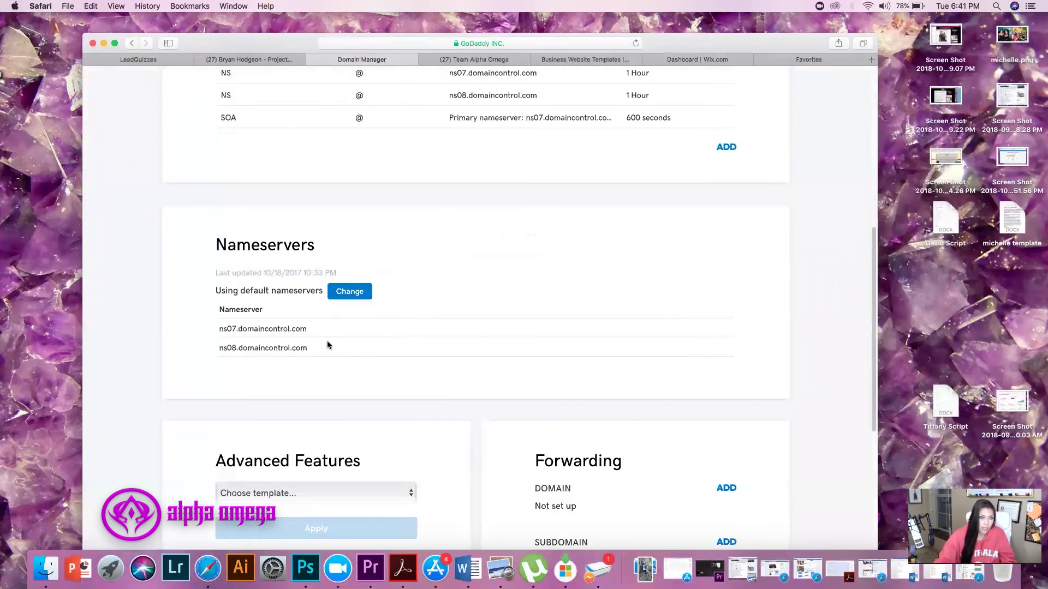
- Return to the Wix connection guide and copy the first Wix nameserver, ns6.wixdns.net
{"action": "left_click", "coordinate": [683, 58]}
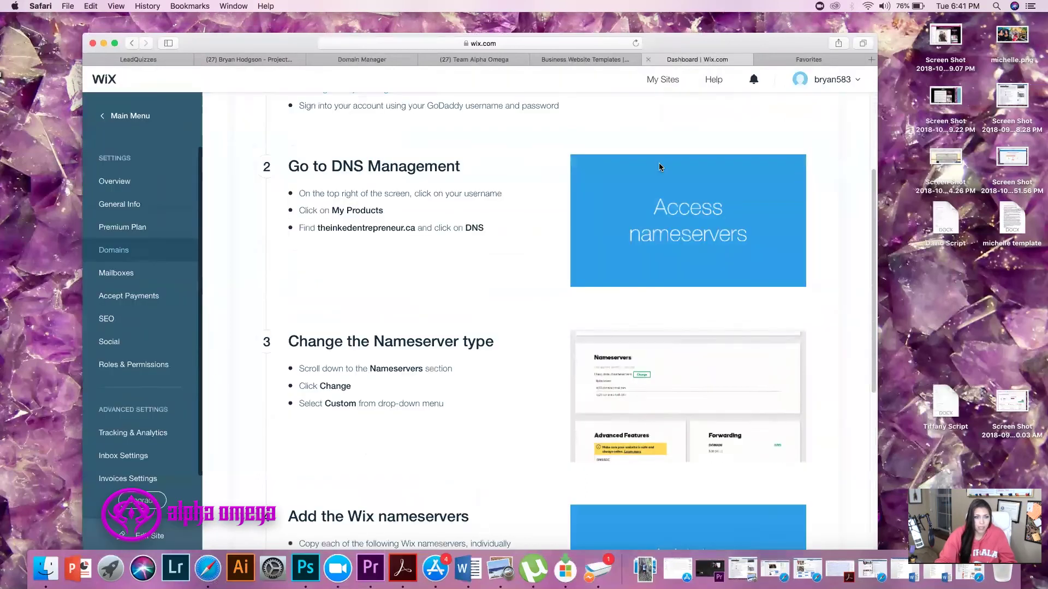
{"action": "scroll", "coordinate": [566, 275], "scroll_direction": "down", "scroll_amount": 4}
{"action": "scroll", "coordinate": [566, 276], "scroll_direction": "down", "scroll_amount": 2}
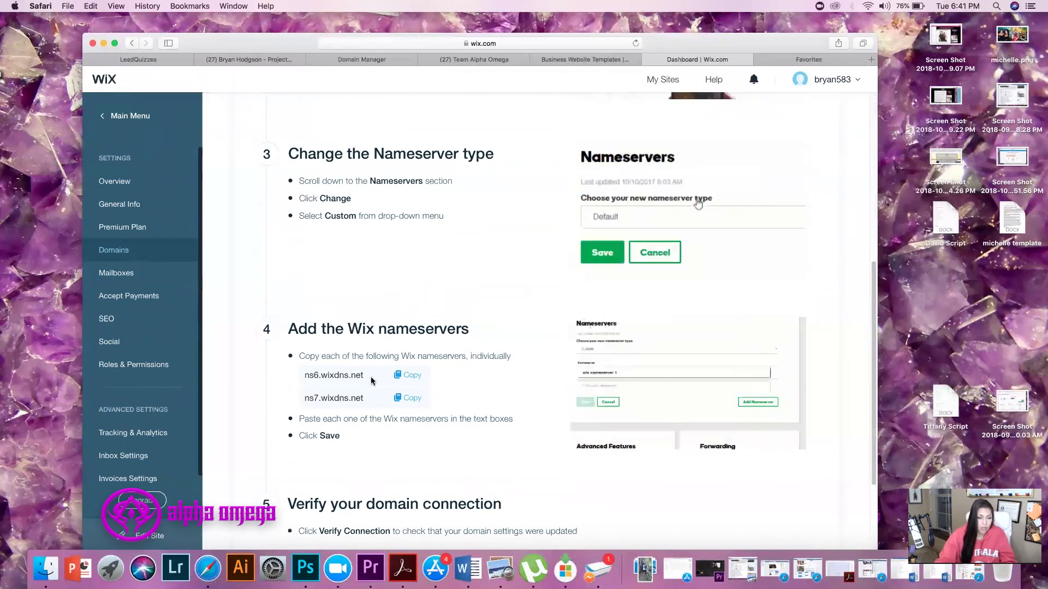
{"action": "left_click", "coordinate": [403, 378]}
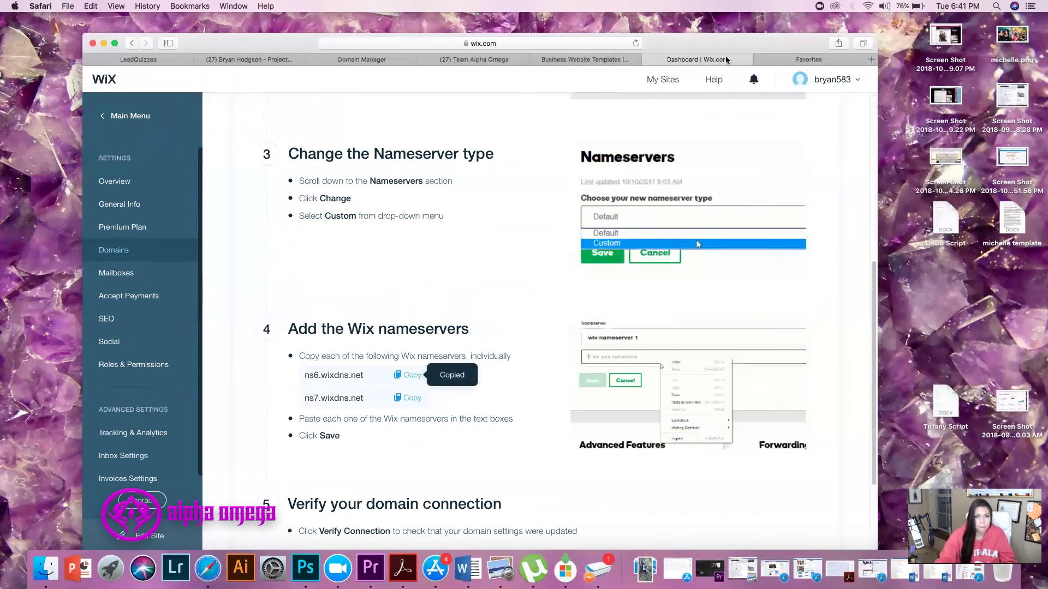
- Go back to the GoDaddy DNS page and change the nameserver type to Custom
{"action": "left_click", "coordinate": [596, 61]}
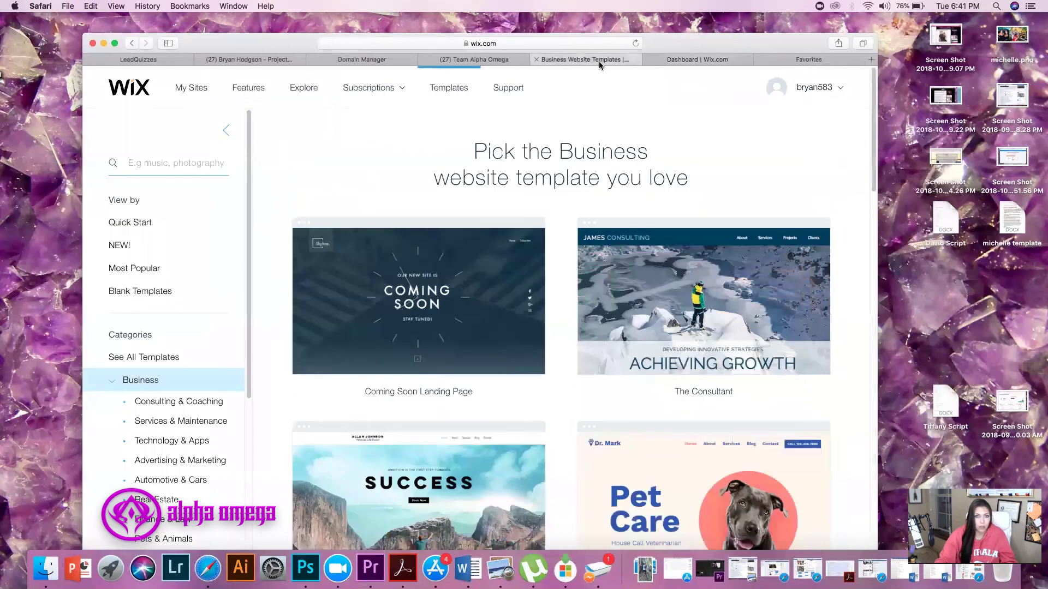
{"action": "left_click", "coordinate": [272, 60]}
{"action": "left_click", "coordinate": [358, 61]}
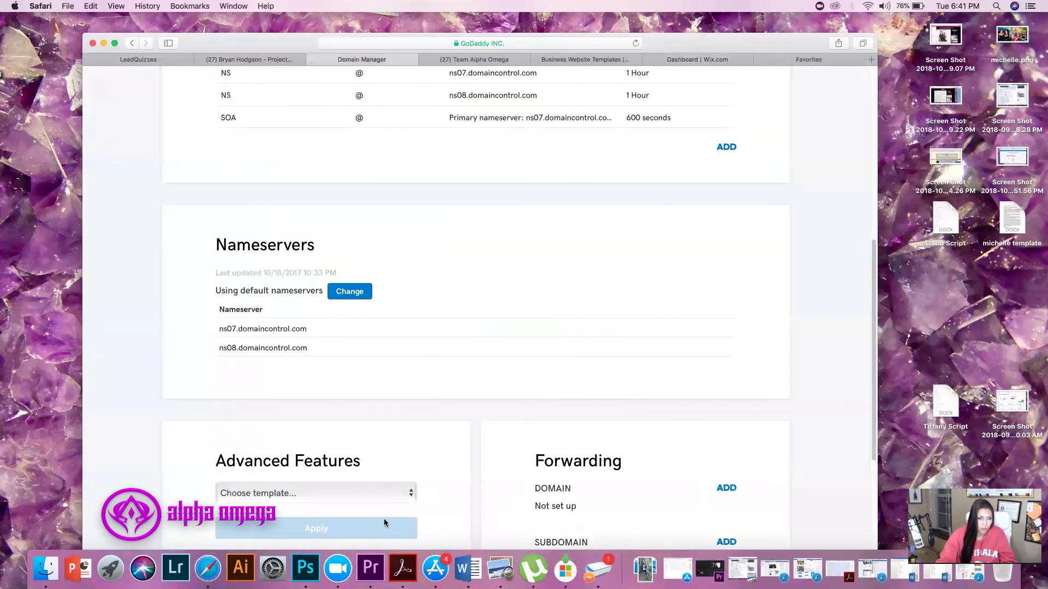
{"action": "left_click", "coordinate": [338, 294]}
{"action": "left_click", "coordinate": [267, 308]}
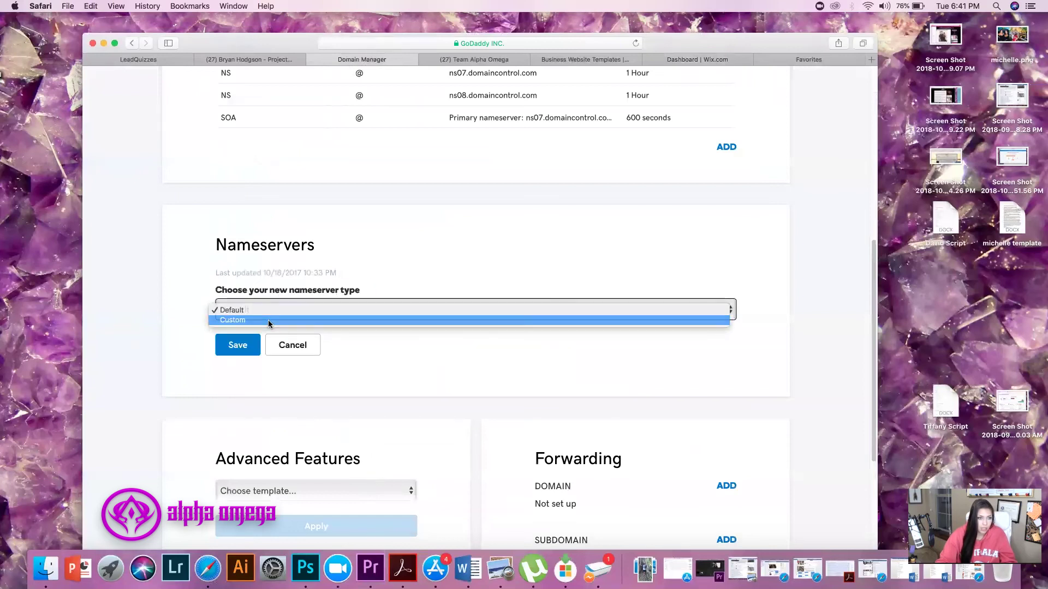
{"action": "left_click", "coordinate": [268, 320]}
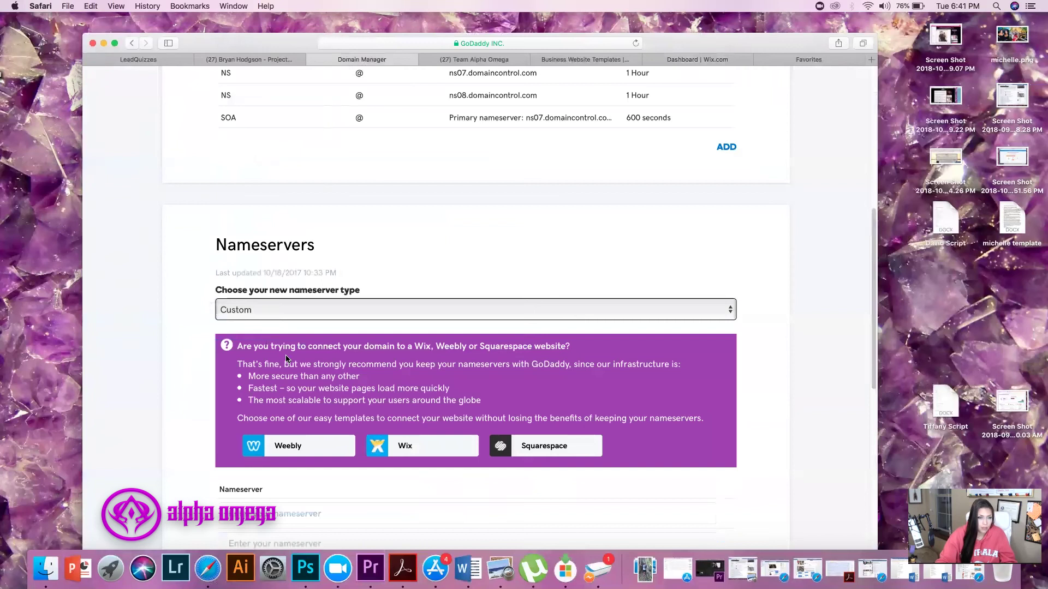
- Paste ns6.wixdns.net as the first custom nameserver of the domain
{"action": "scroll", "coordinate": [286, 358], "scroll_direction": "down", "scroll_amount": 1}
{"action": "scroll", "coordinate": [286, 356], "scroll_direction": "down", "scroll_amount": 5}
{"action": "left_click", "coordinate": [285, 349]}
{"action": "right_click", "coordinate": [286, 350]}
{"action": "left_click", "coordinate": [309, 377]}
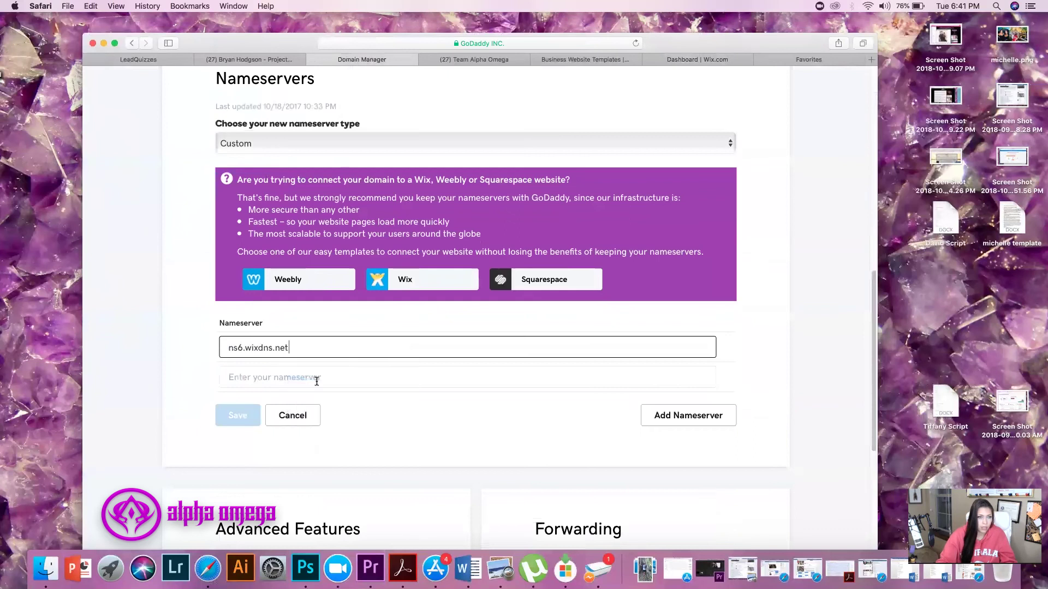
- Copy ns7.wixdns.net from the Wix guide and paste it as the second nameserver in GoDaddy
{"action": "left_click", "coordinate": [680, 59]}
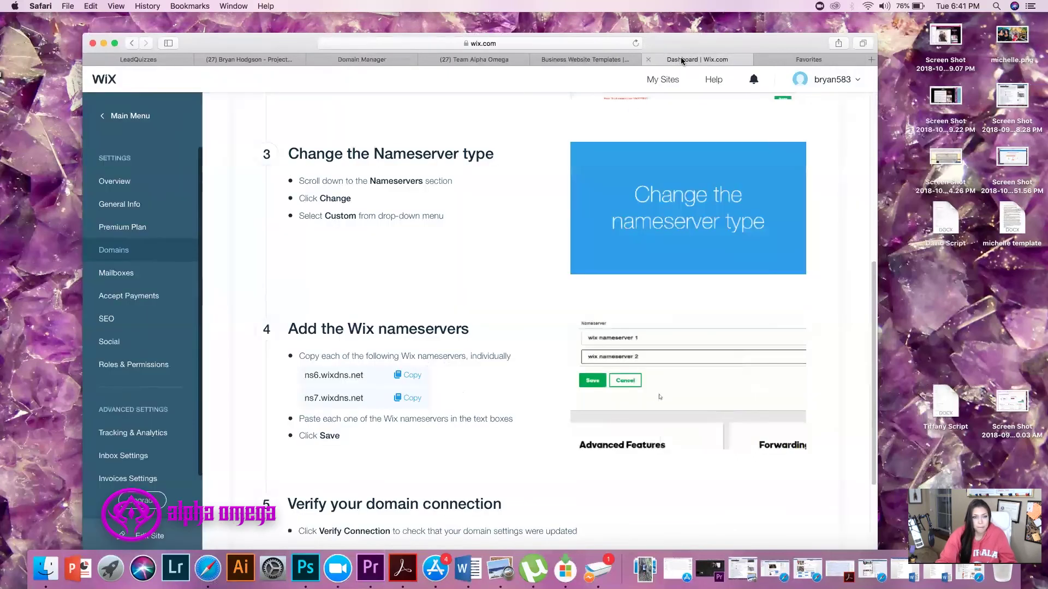
{"action": "left_click", "coordinate": [409, 400]}
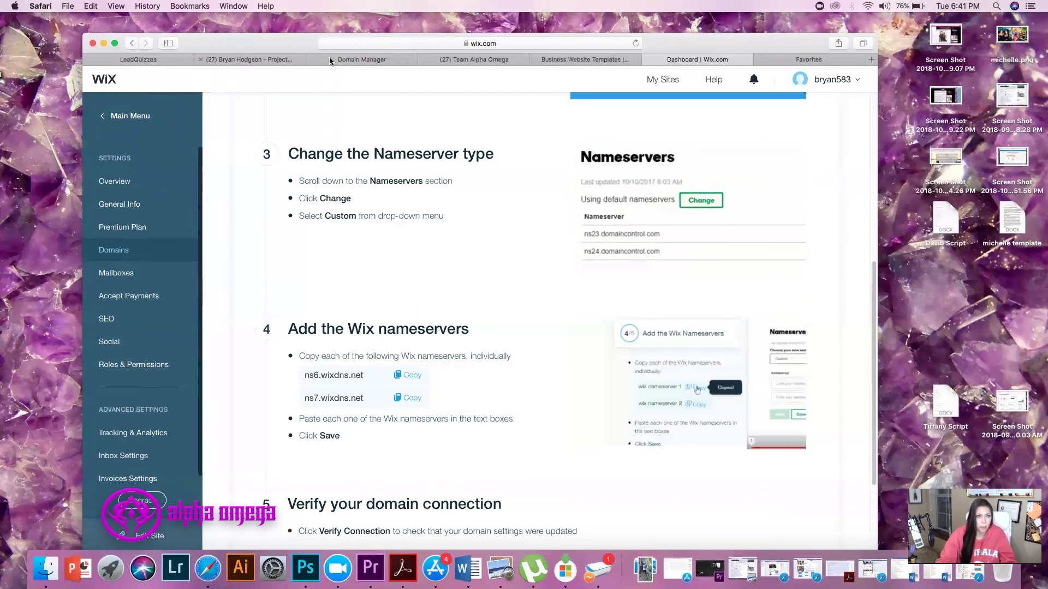
{"action": "left_click", "coordinate": [379, 63]}
{"action": "left_click", "coordinate": [314, 373]}
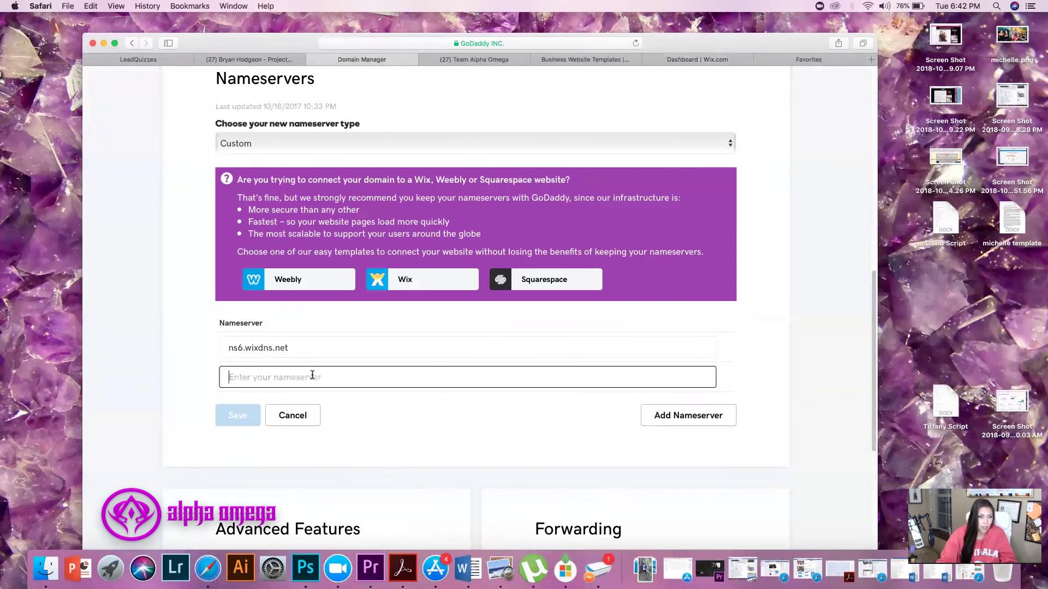
{"action": "right_click", "coordinate": [310, 372]}
{"action": "left_click", "coordinate": [348, 408]}
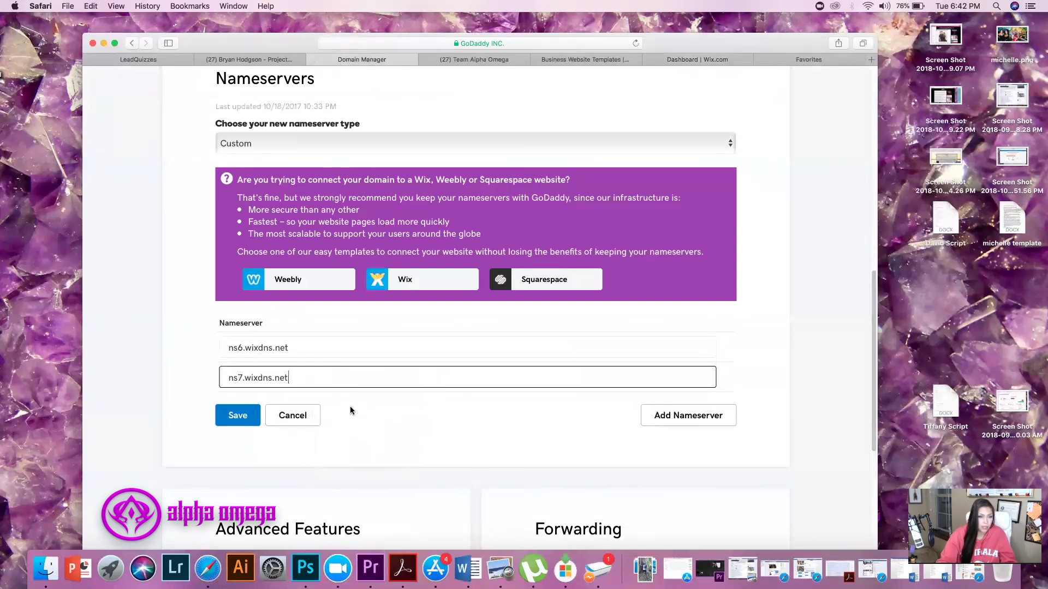
- Save the custom nameservers and check the records and nameservers on the updated DNS page
{"action": "left_click", "coordinate": [251, 417]}
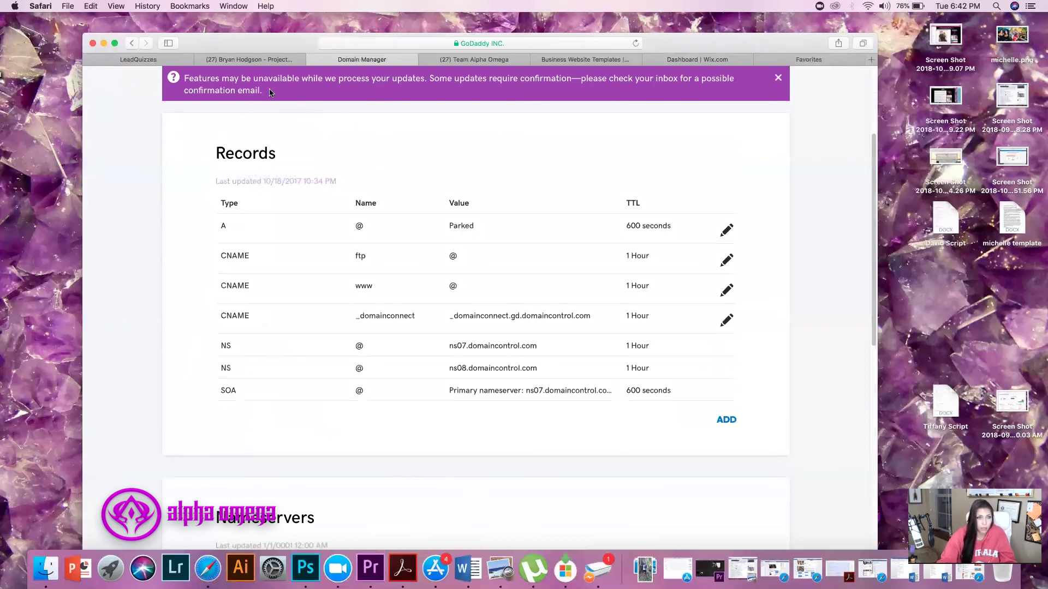
{"action": "scroll", "coordinate": [394, 131], "scroll_direction": "up", "scroll_amount": 3}
{"action": "scroll", "coordinate": [394, 131], "scroll_direction": "down", "scroll_amount": 10}
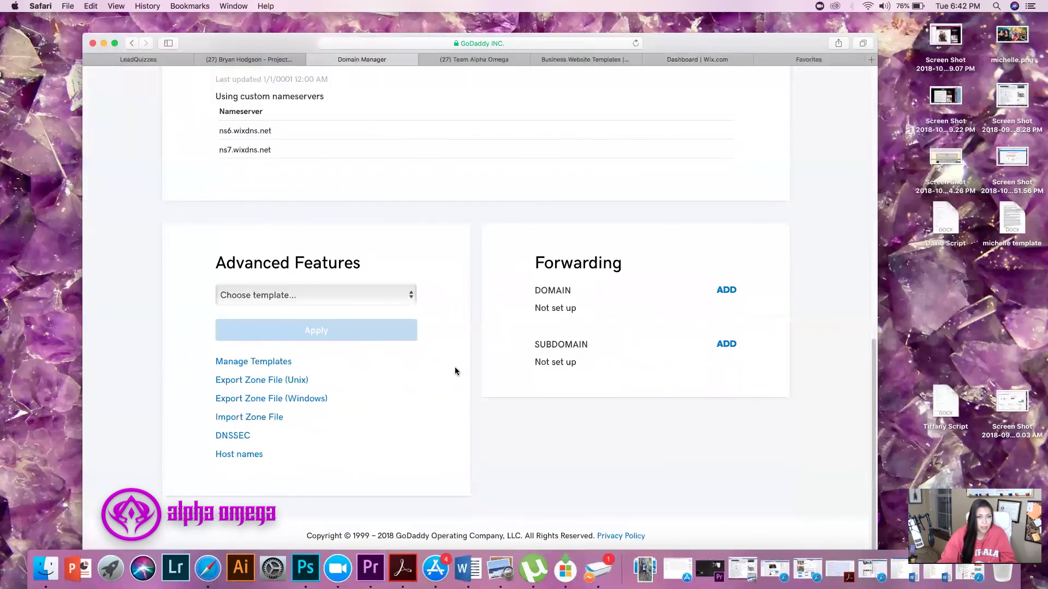
{"action": "scroll", "coordinate": [426, 334], "scroll_direction": "up", "scroll_amount": 3}
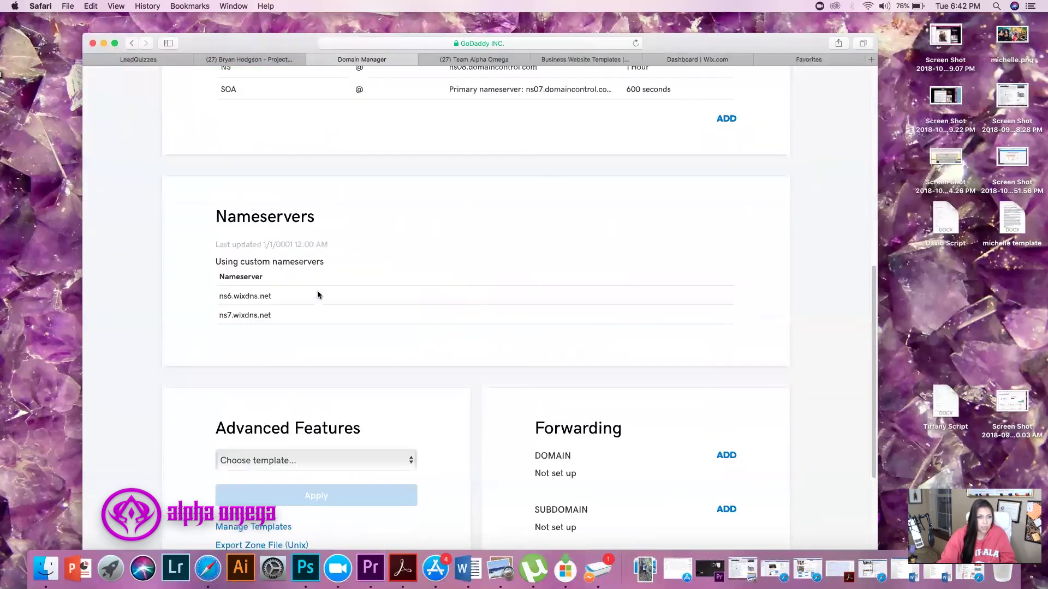
{"action": "scroll", "coordinate": [260, 297], "scroll_direction": "up", "scroll_amount": 6}
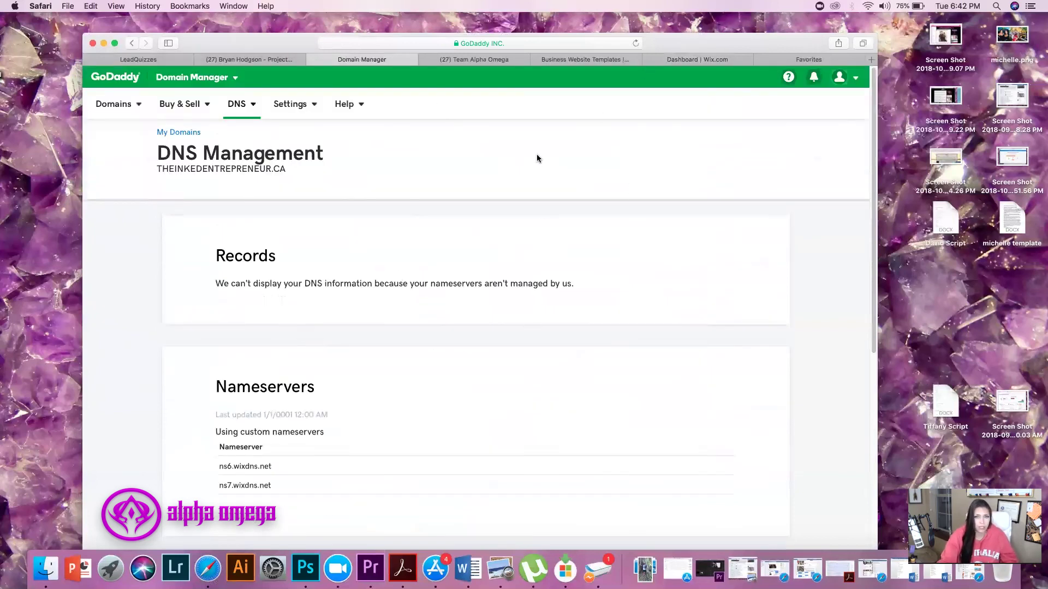
- Return to the Wix connection guide and verify the domain connection
{"action": "left_click", "coordinate": [714, 60]}
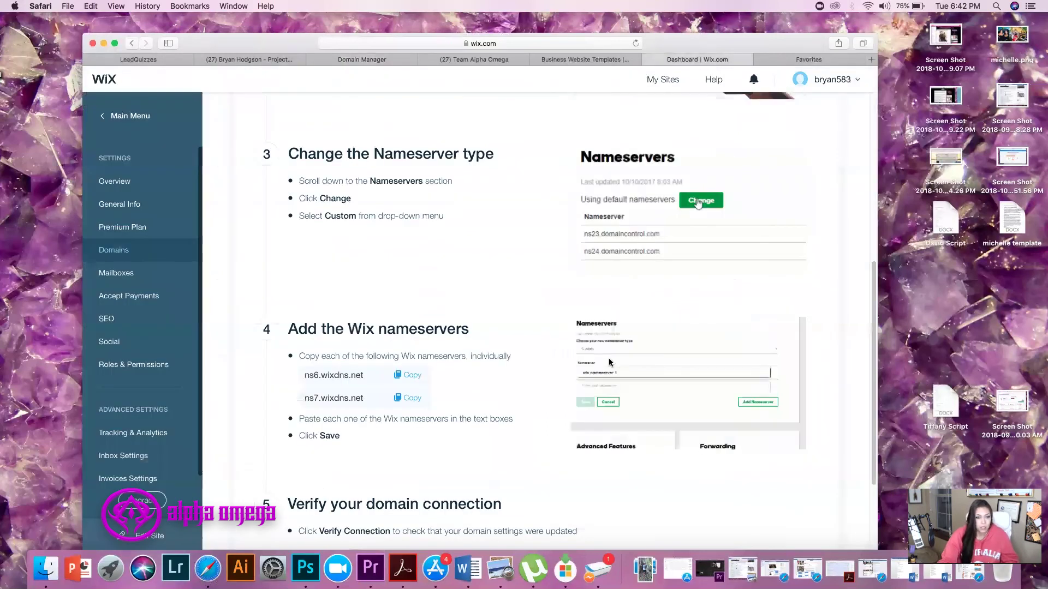
{"action": "scroll", "coordinate": [489, 442], "scroll_direction": "down", "scroll_amount": 5}
{"action": "left_click", "coordinate": [375, 440]}
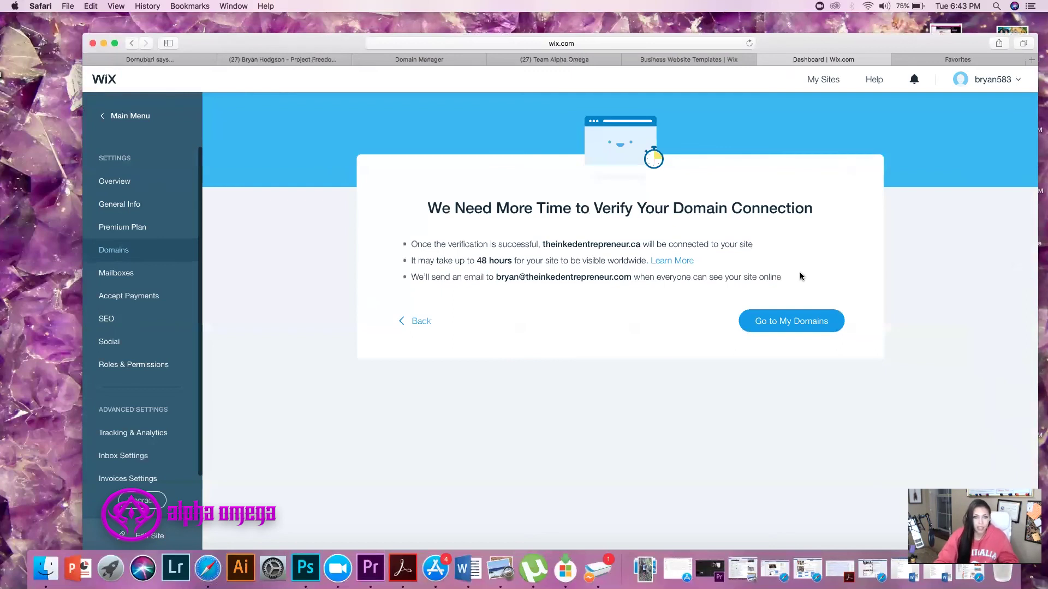
- Read the verification notice about the 48-hour wait and go back to the domain connection guide
{"action": "left_click_drag", "start_coordinate": [418, 260], "coordinate": [677, 262]}
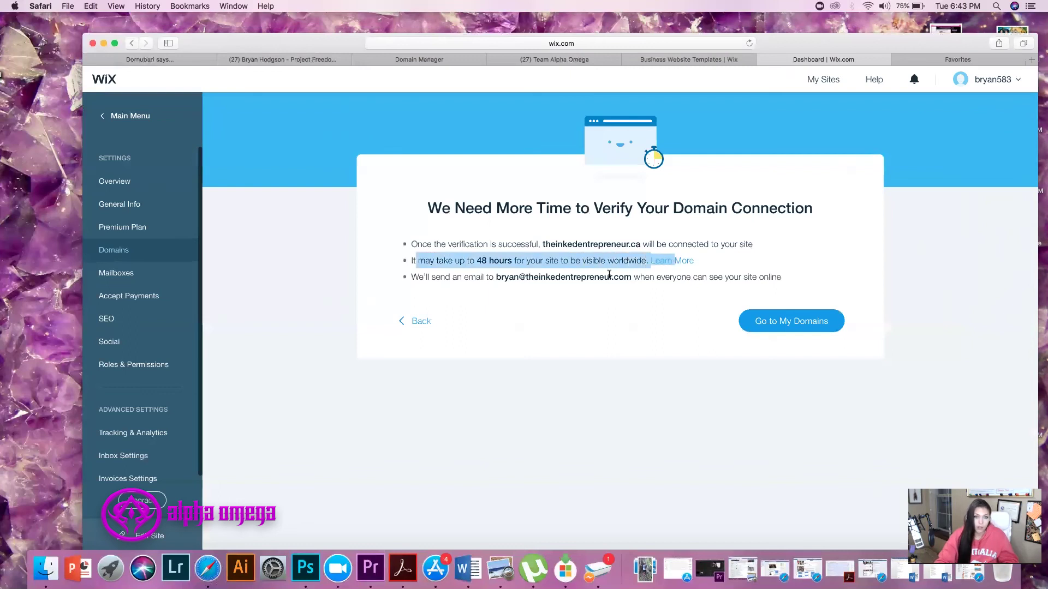
{"action": "left_click", "coordinate": [502, 244]}
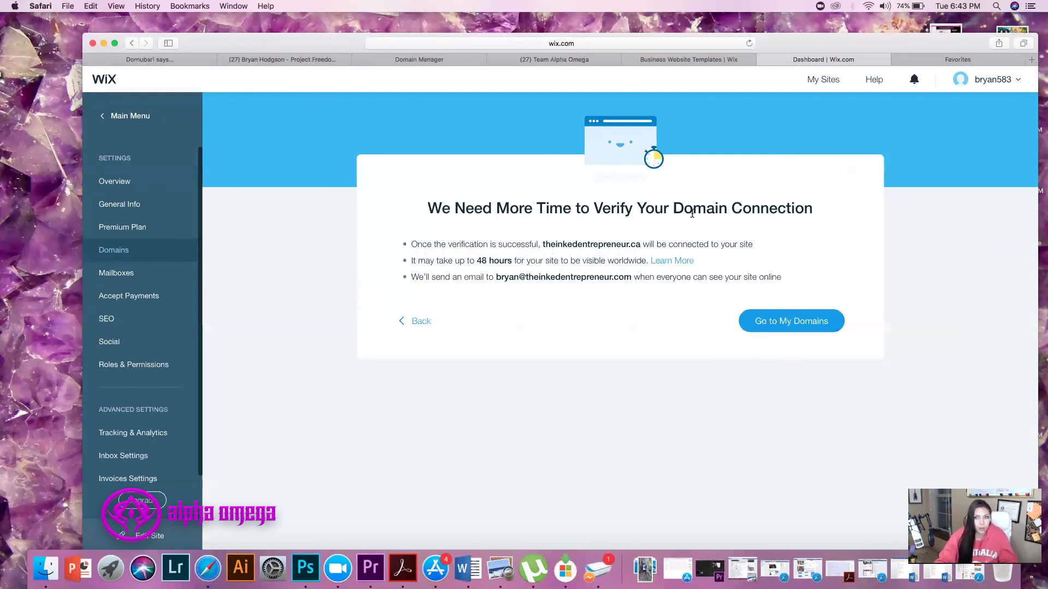
{"action": "left_click", "coordinate": [131, 116]}
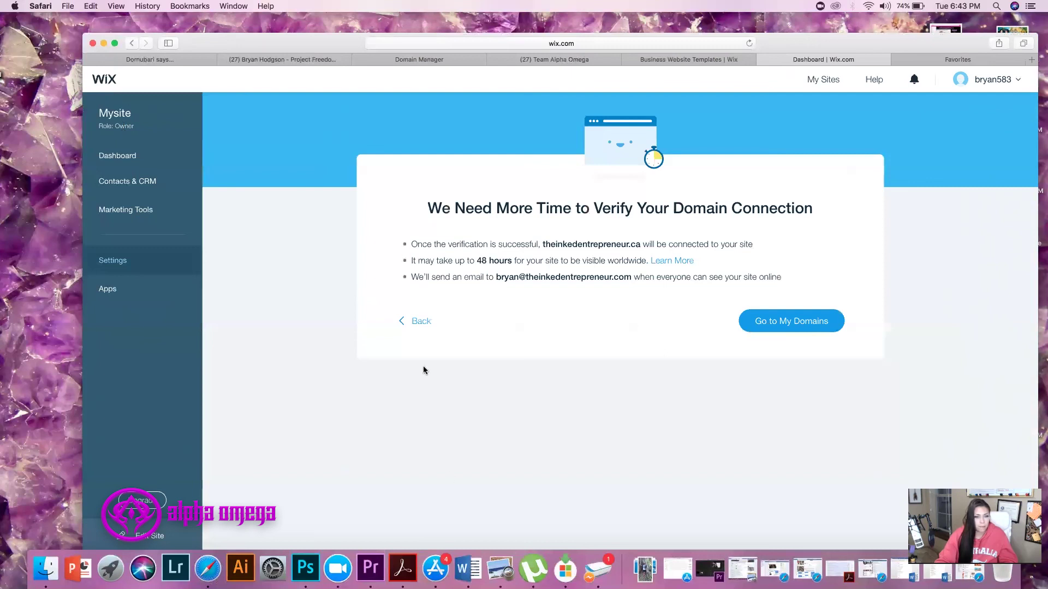
{"action": "left_click", "coordinate": [416, 321]}
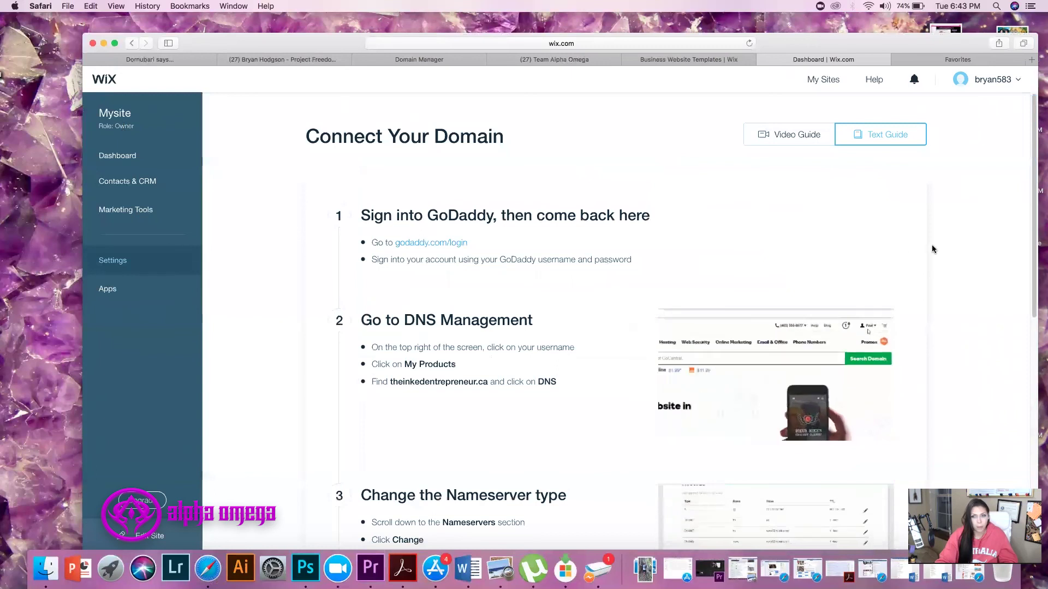
- Open Mysite from the list of sites, dismiss the sale offer and start editing the site
{"action": "left_click", "coordinate": [824, 80]}
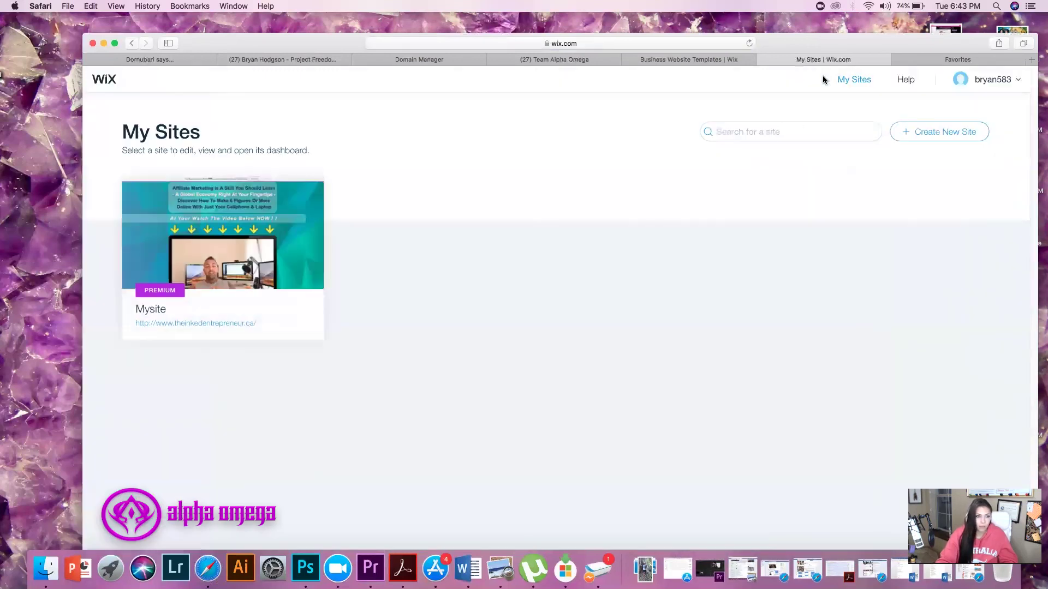
{"action": "mouse_move", "coordinate": [221, 221]}
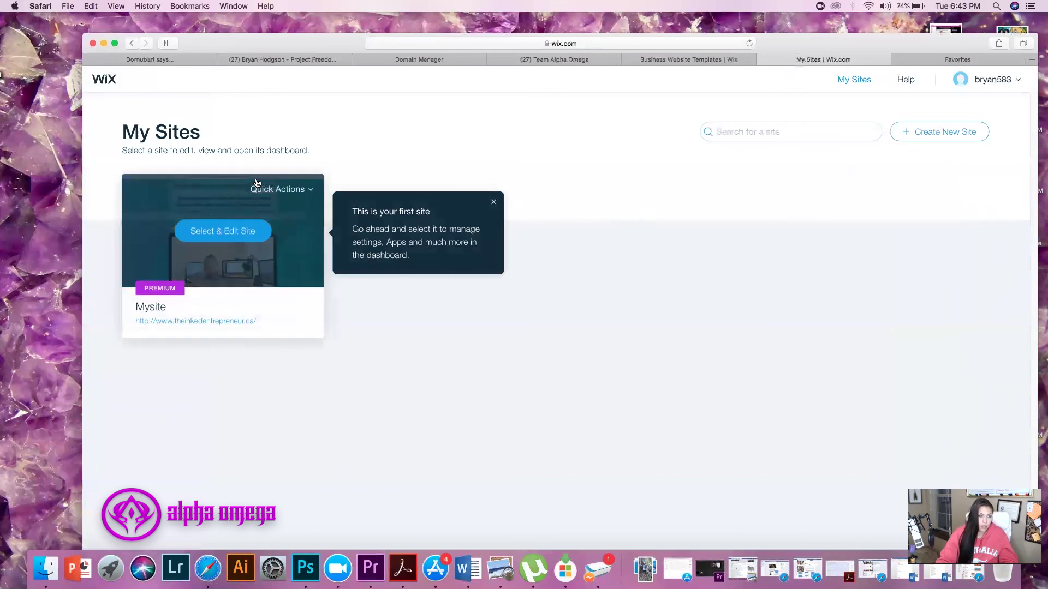
{"action": "left_click", "coordinate": [224, 238]}
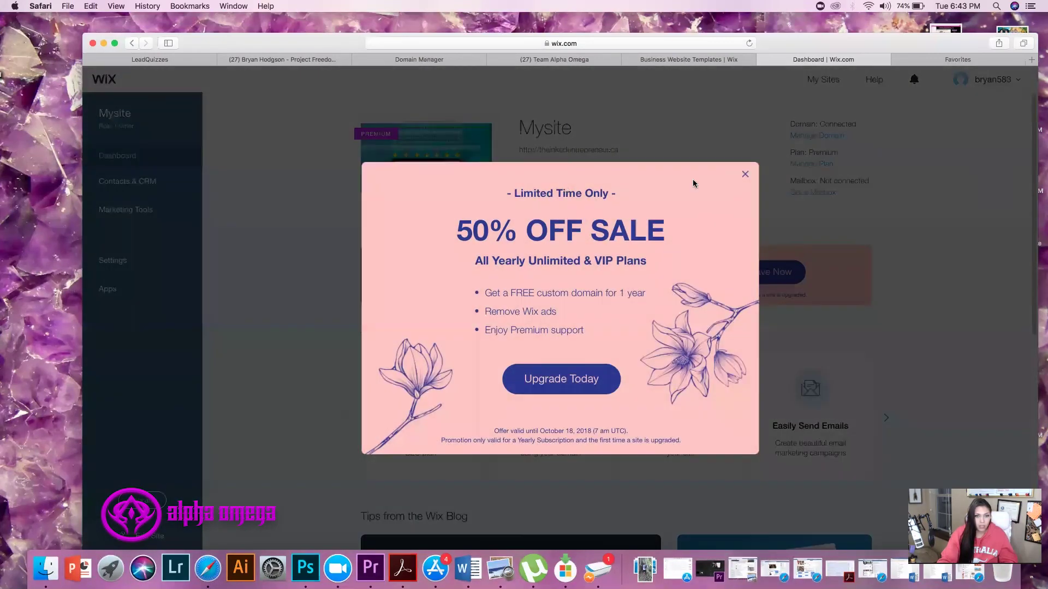
{"action": "left_click", "coordinate": [744, 175]}
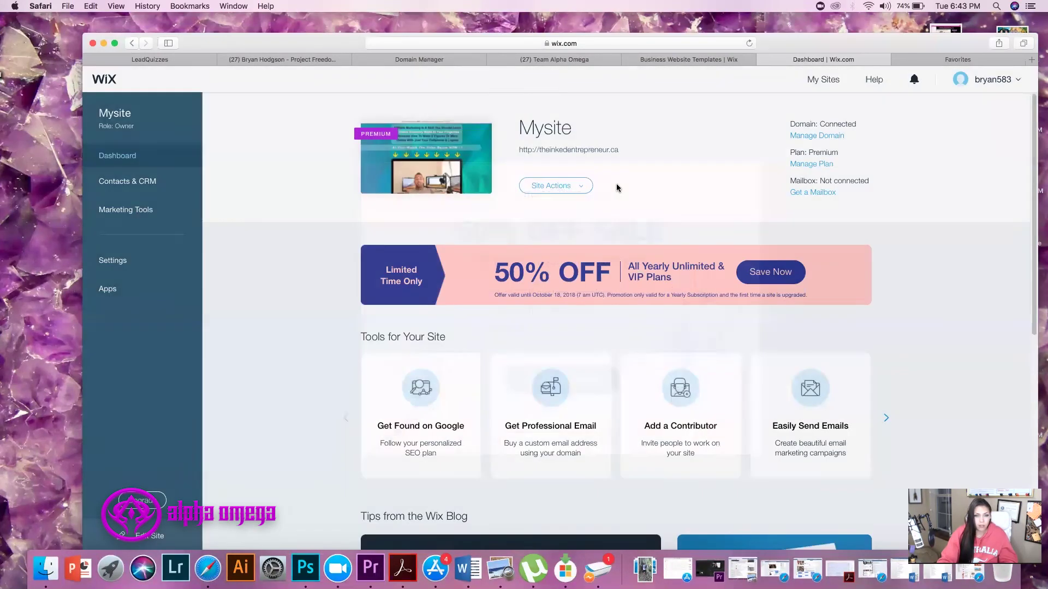
{"action": "left_click", "coordinate": [557, 187]}
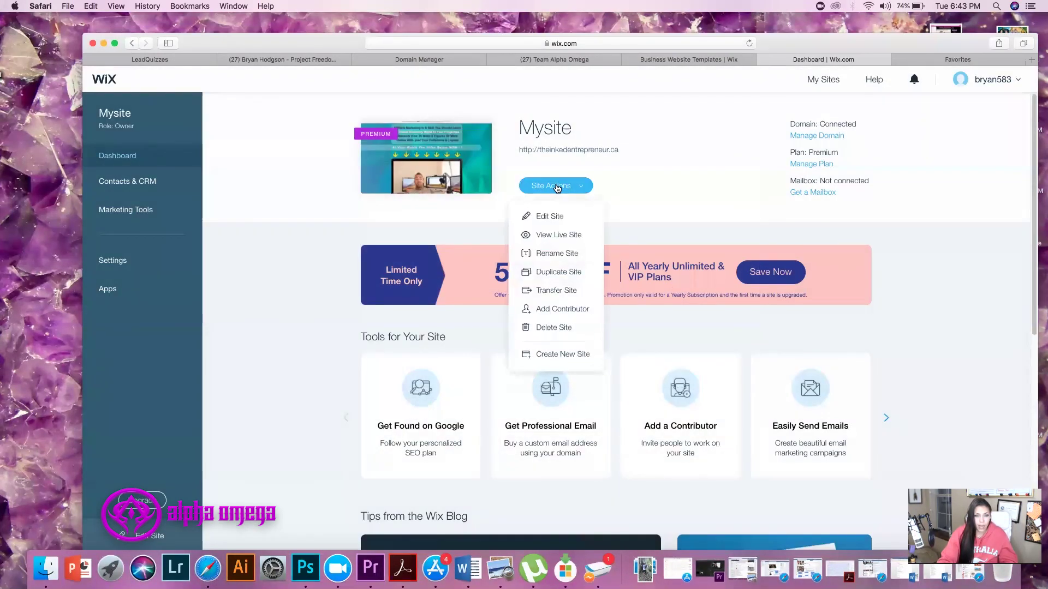
{"action": "left_click", "coordinate": [547, 217]}
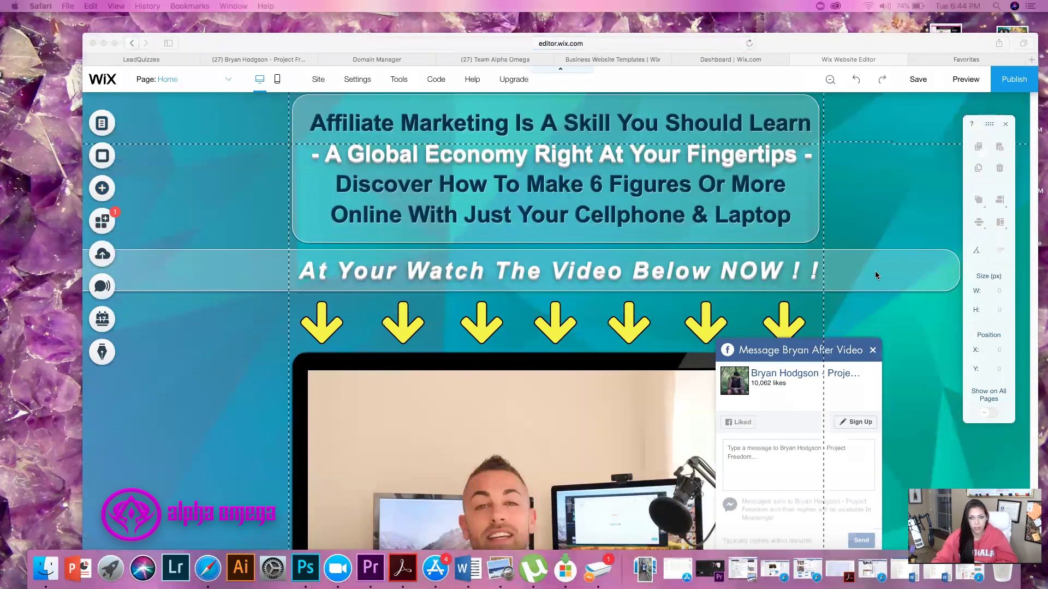
- Publish the site, view it at its live domain and return to the editor, dismissing the publish confirmation
{"action": "scroll", "coordinate": [875, 271], "scroll_direction": "down", "scroll_amount": 8}
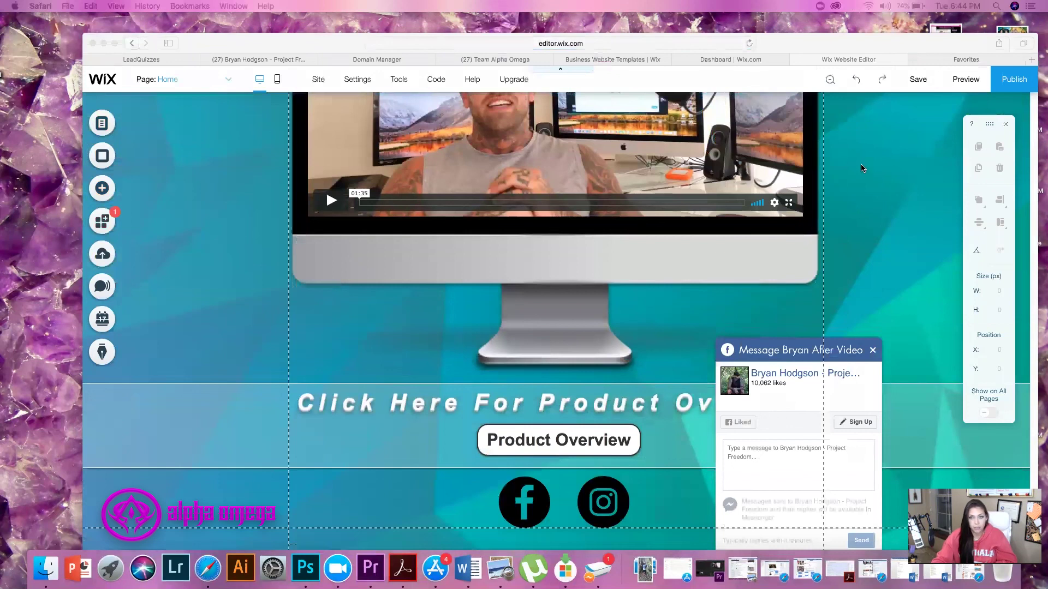
{"action": "scroll", "coordinate": [866, 169], "scroll_direction": "up", "scroll_amount": 6}
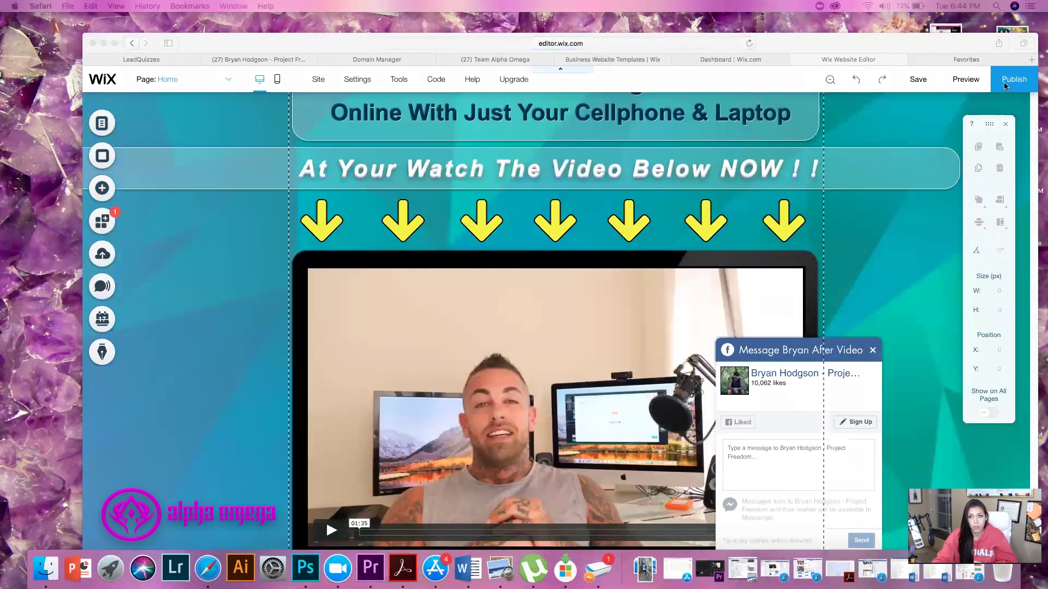
{"action": "left_click", "coordinate": [1004, 86]}
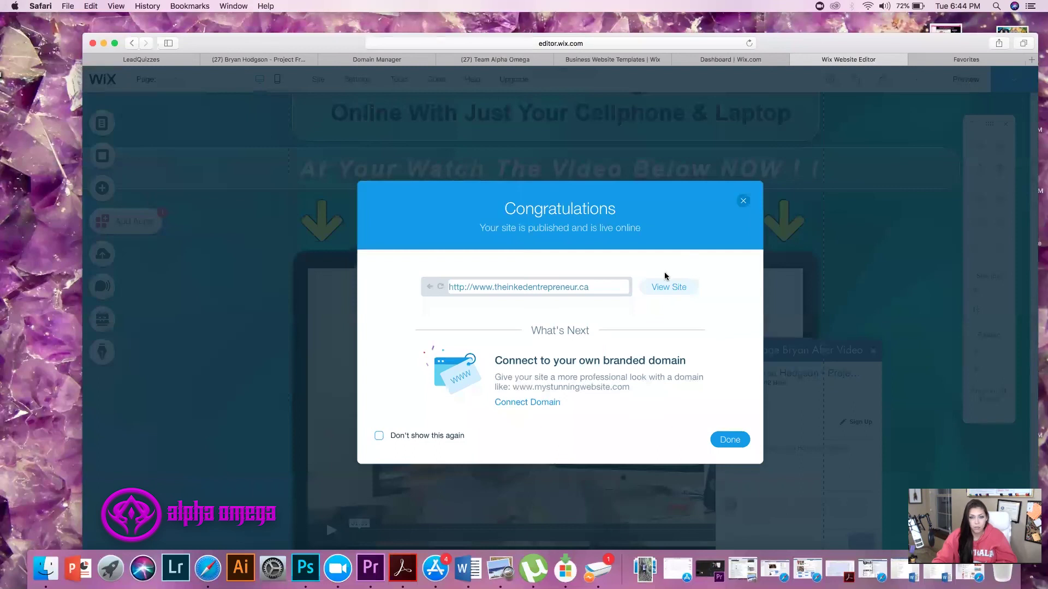
{"action": "left_click", "coordinate": [663, 290]}
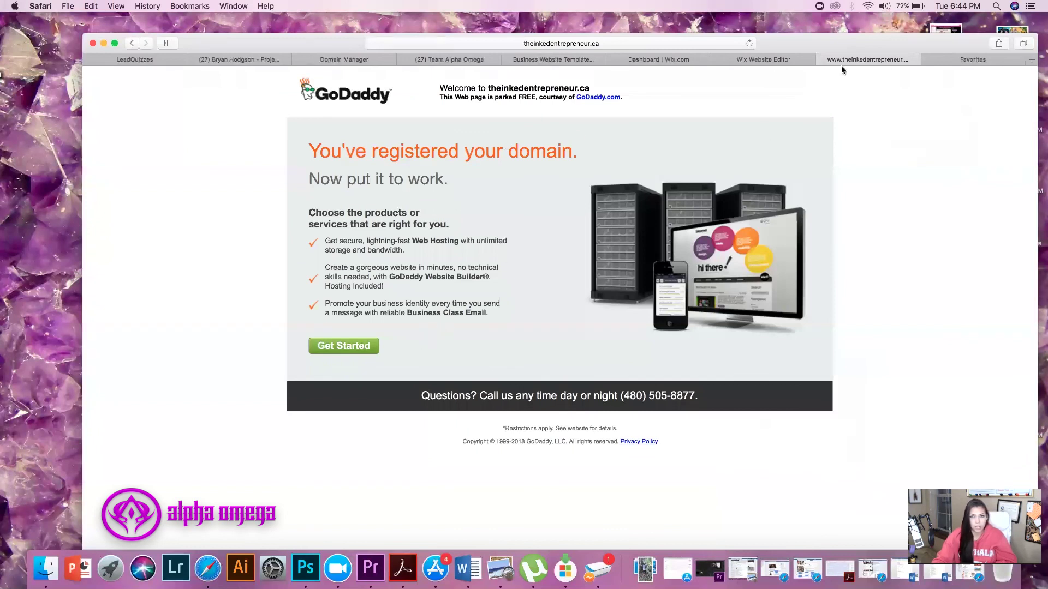
{"action": "left_click", "coordinate": [770, 60]}
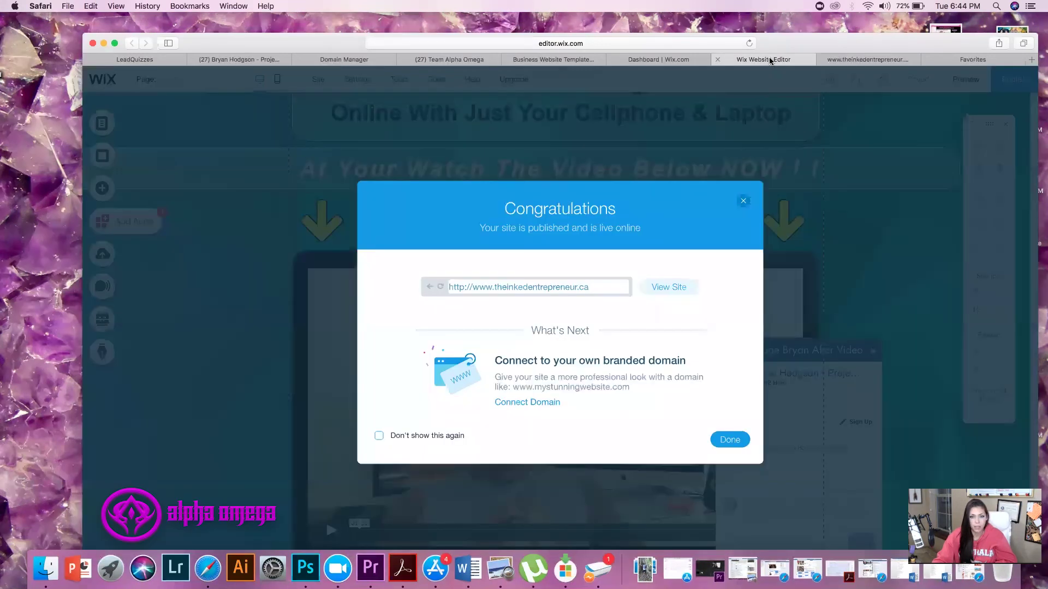
{"action": "left_click", "coordinate": [744, 202]}
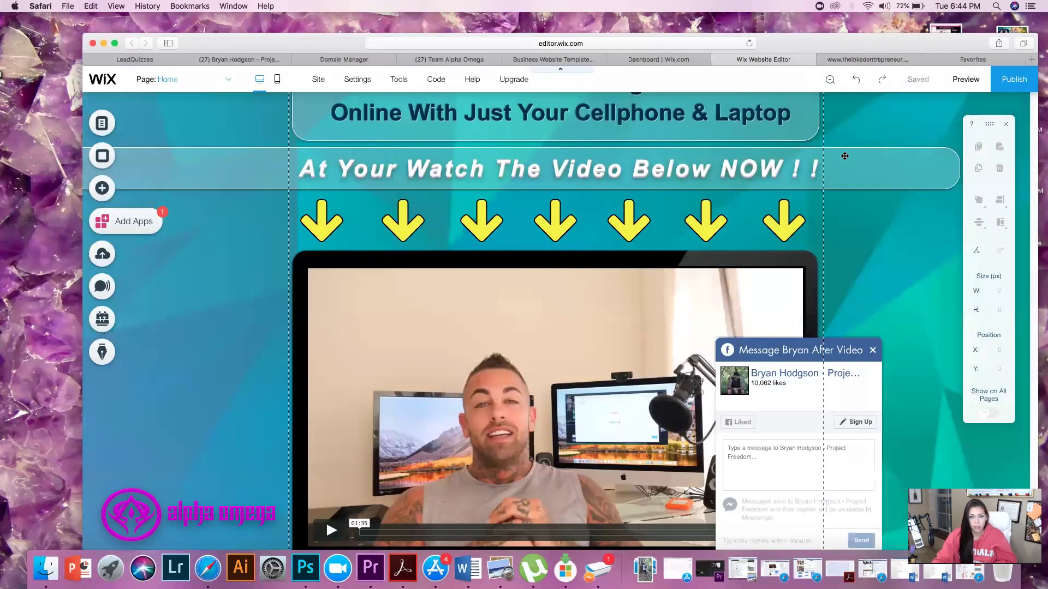
- Preview the desktop page down to the footer, playing and pausing the video
{"action": "left_click", "coordinate": [962, 81]}
{"action": "left_click", "coordinate": [580, 422]}
{"action": "scroll", "coordinate": [271, 224], "scroll_direction": "up", "scroll_amount": 3}
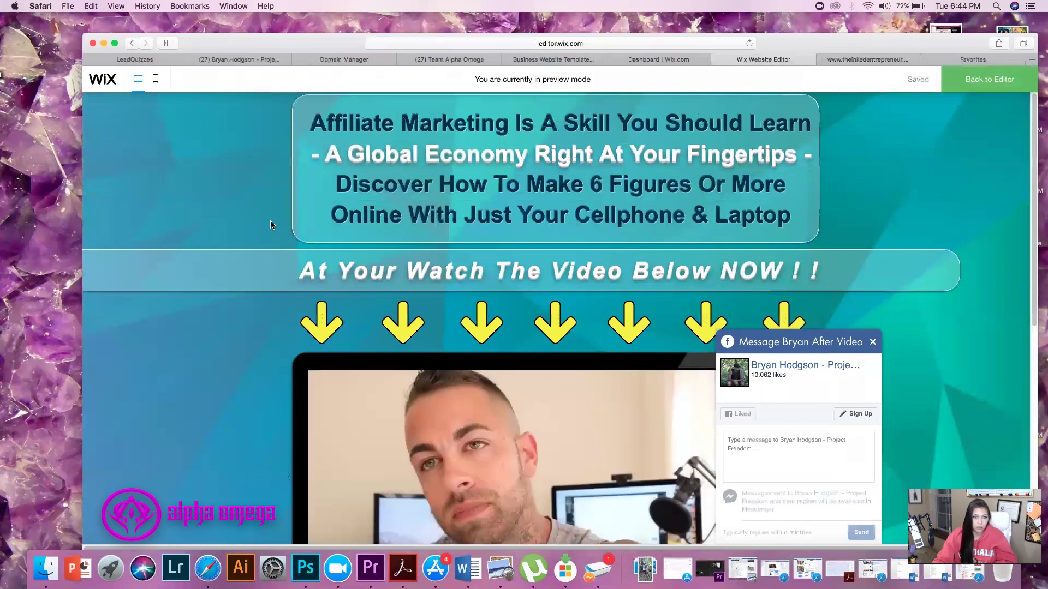
{"action": "scroll", "coordinate": [384, 342], "scroll_direction": "down", "scroll_amount": 10}
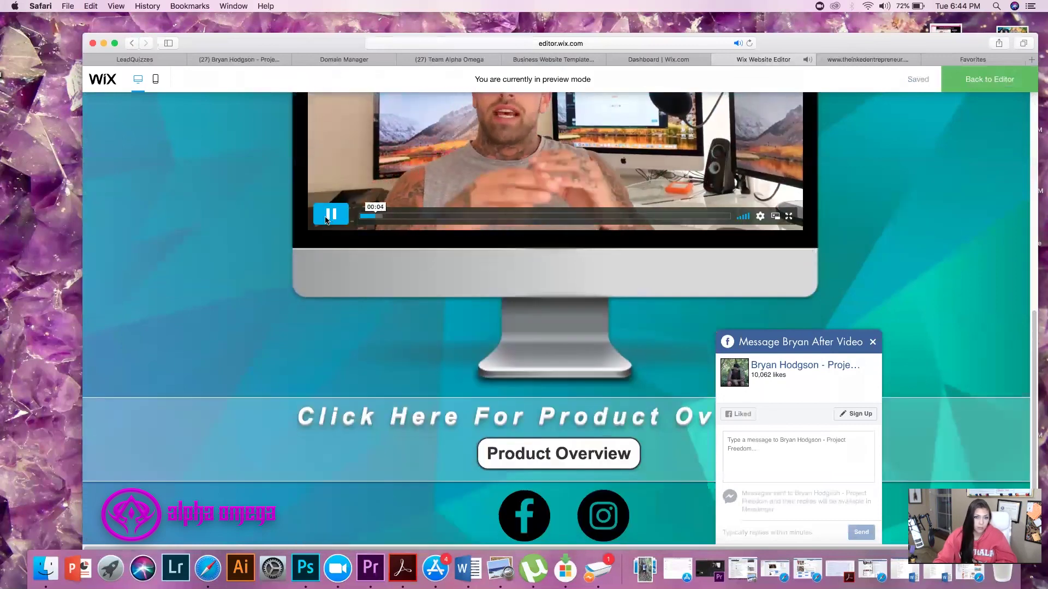
{"action": "left_click", "coordinate": [331, 214]}
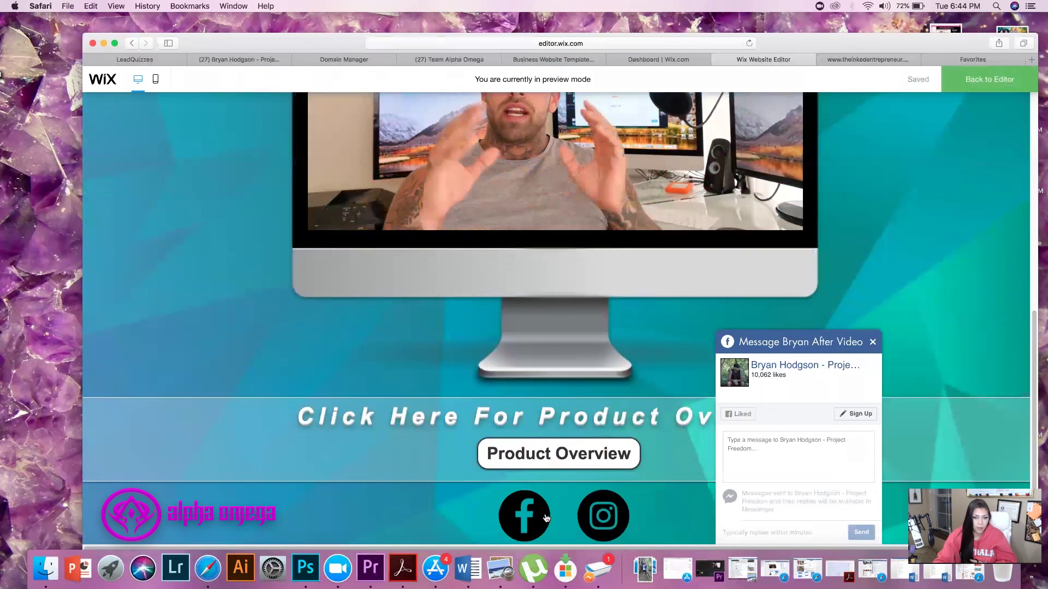
- Test the Product Overview, Facebook and Instagram links in the preview and recheck the live domain page
{"action": "left_click", "coordinate": [542, 457]}
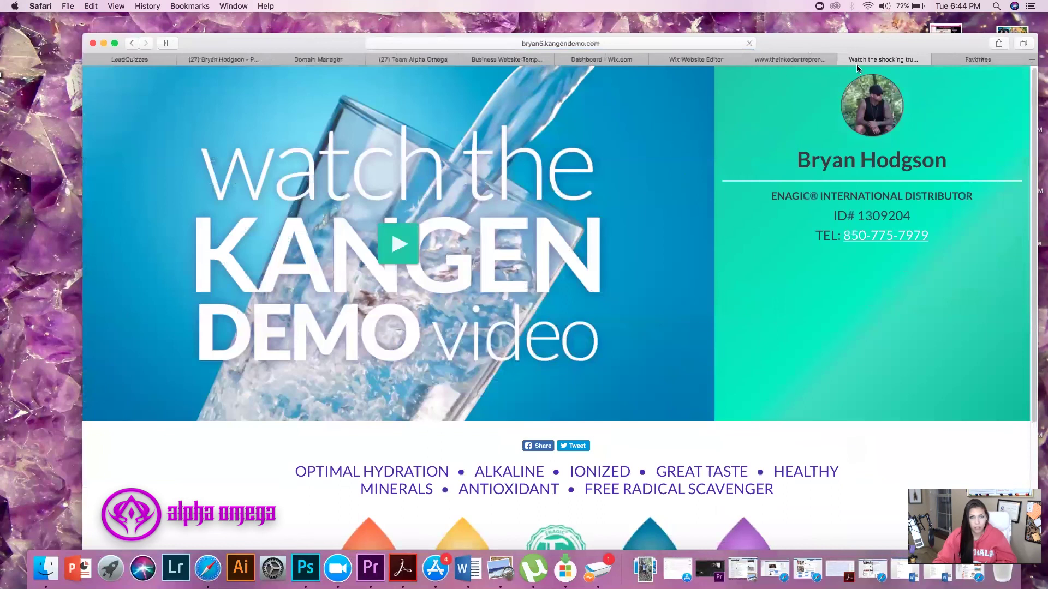
{"action": "left_click", "coordinate": [843, 59]}
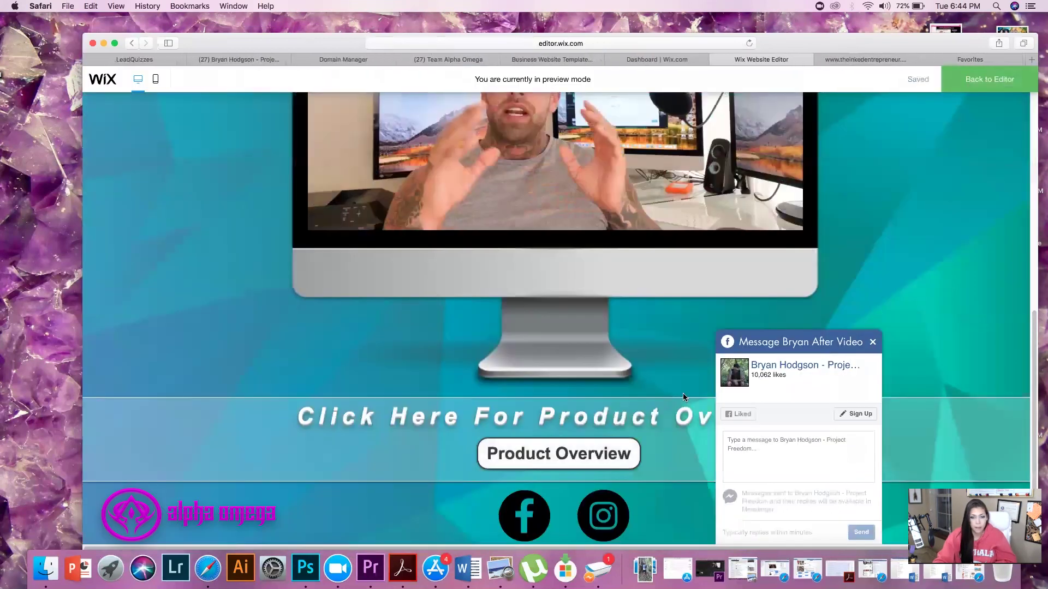
{"action": "left_click", "coordinate": [532, 517]}
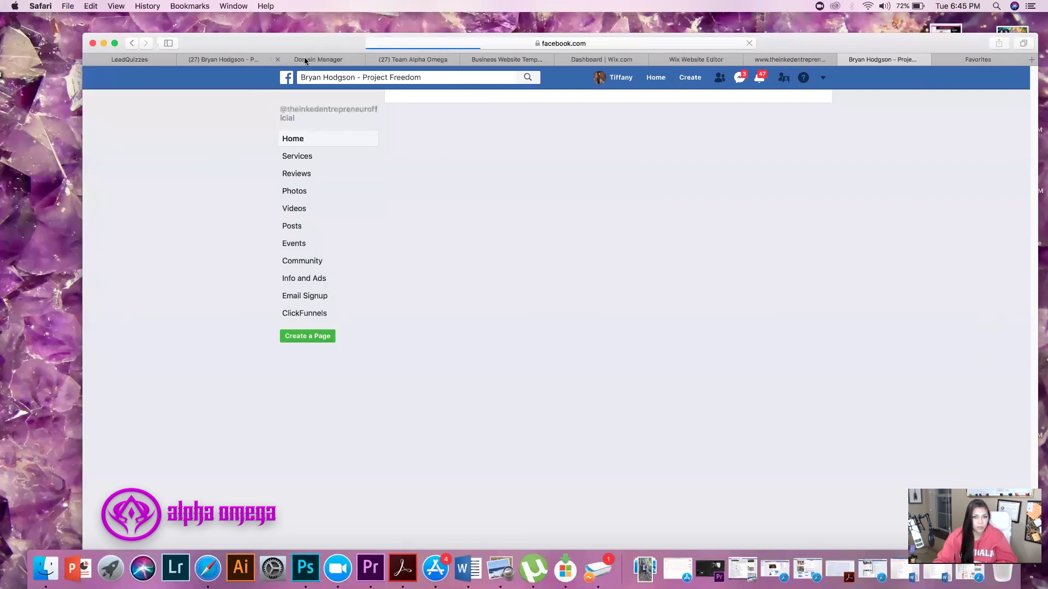
{"action": "key", "text": "super+w"}
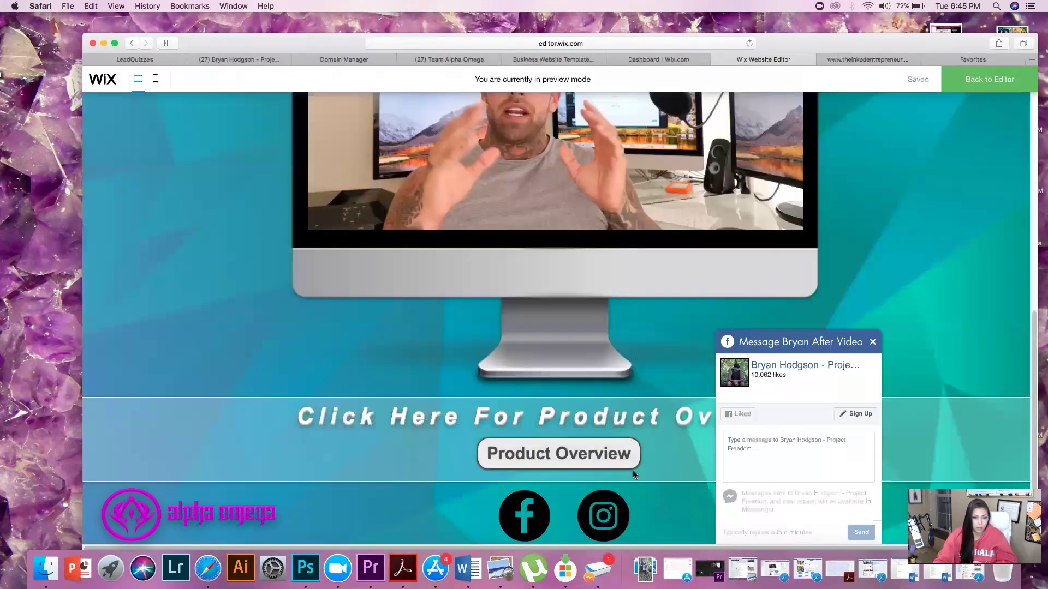
{"action": "left_click", "coordinate": [618, 524]}
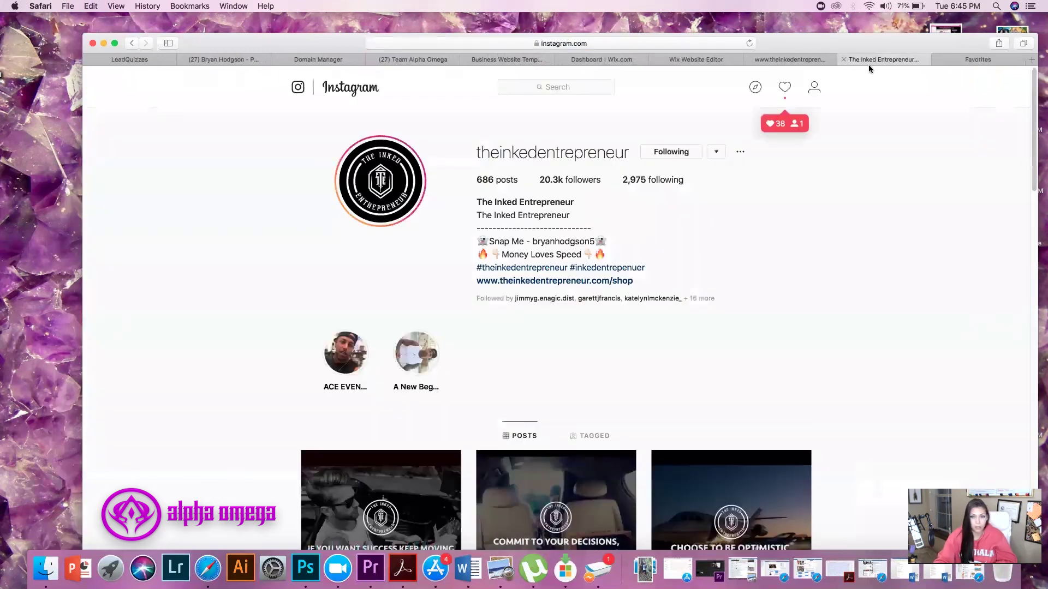
{"action": "left_click", "coordinate": [794, 58]}
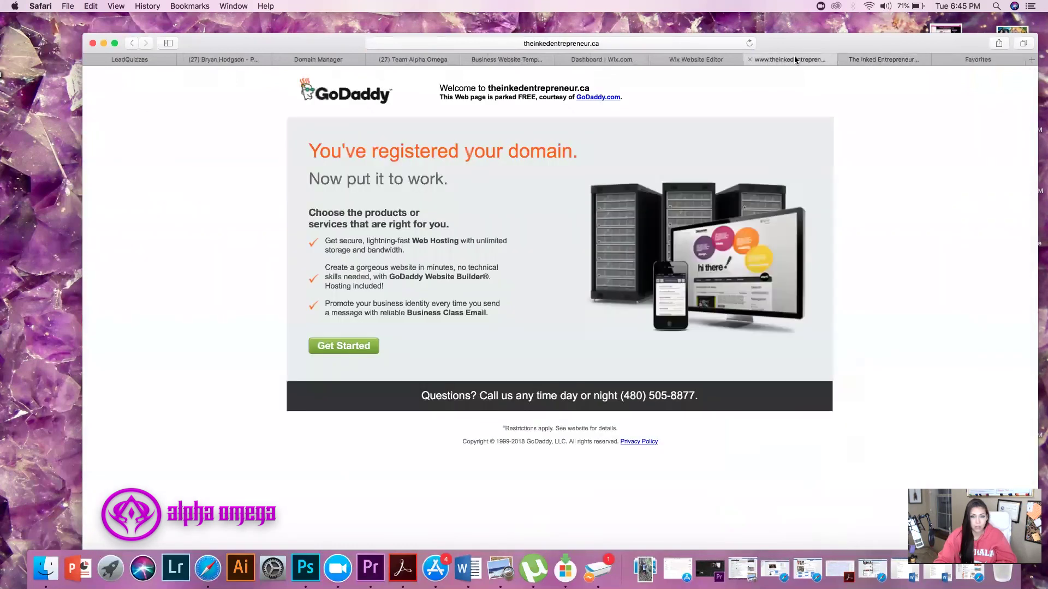
{"action": "left_click", "coordinate": [709, 61]}
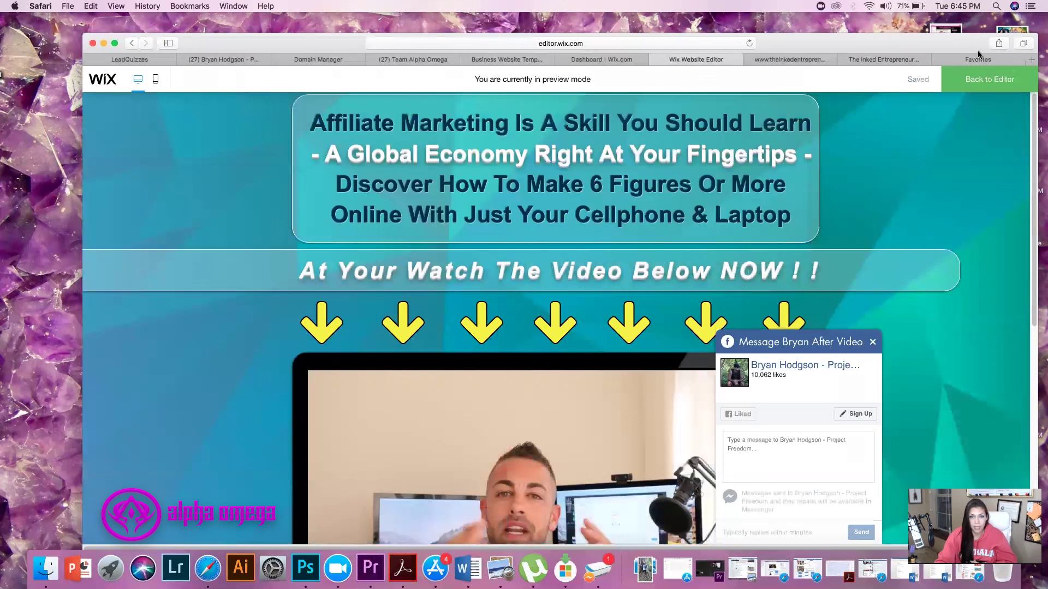
- Widen the container box behind "At Your Watch The Video Below NOW ! !" to 2016 px, shift it to X -564, Y 287, and save the site
{"action": "left_click", "coordinate": [970, 84]}
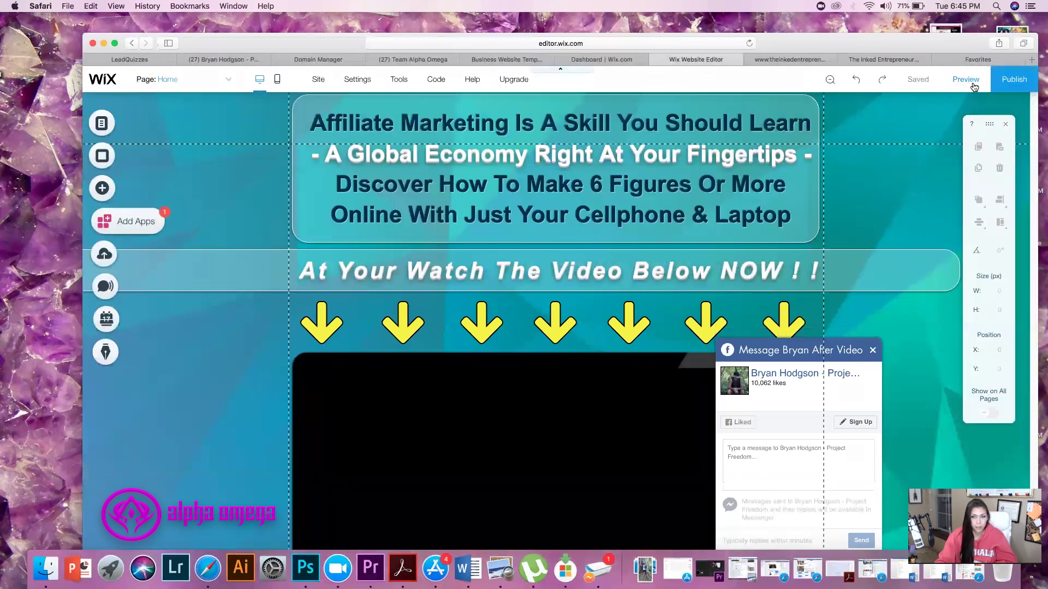
{"action": "left_click", "coordinate": [890, 266]}
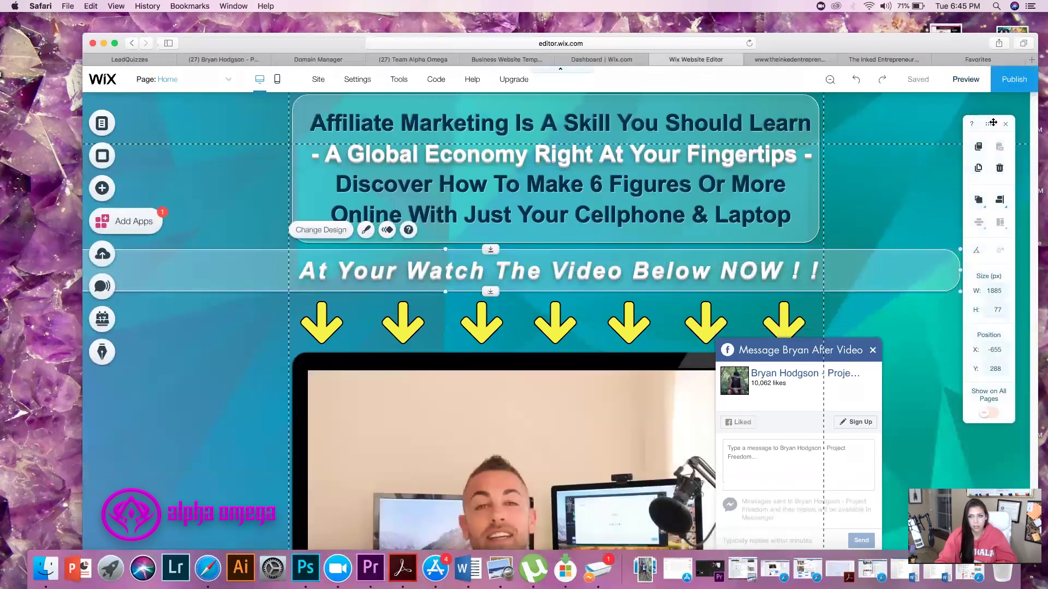
{"action": "left_click_drag", "start_coordinate": [993, 123], "coordinate": [753, 282]}
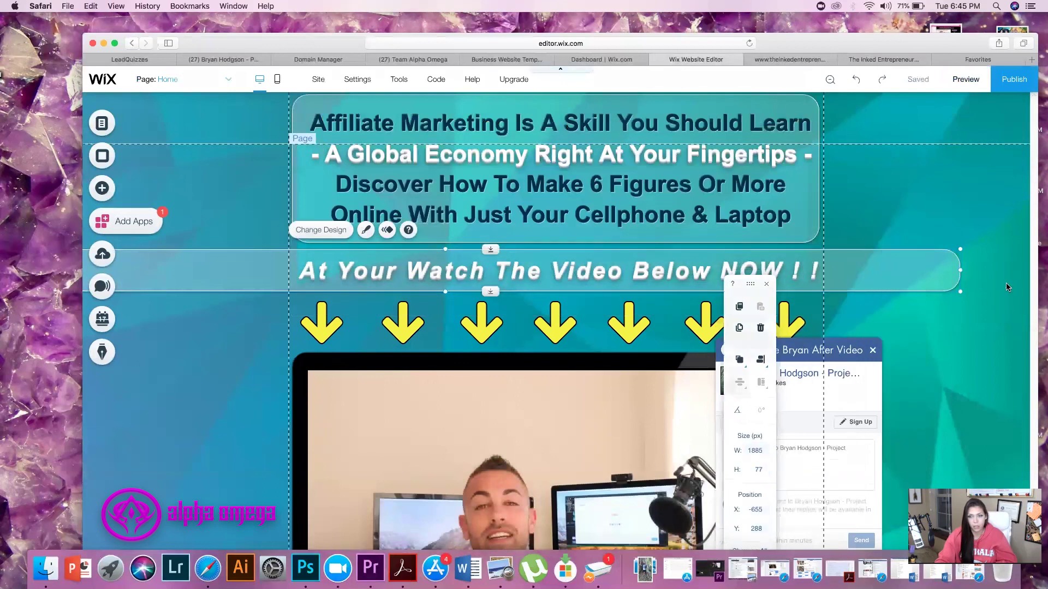
{"action": "mouse_move", "coordinate": [959, 270]}
{"action": "left_mouse_down"}
{"action": "mouse_move", "coordinate": [1024, 265]}
{"action": "mouse_move", "coordinate": [1042, 282]}
{"action": "left_mouse_up"}
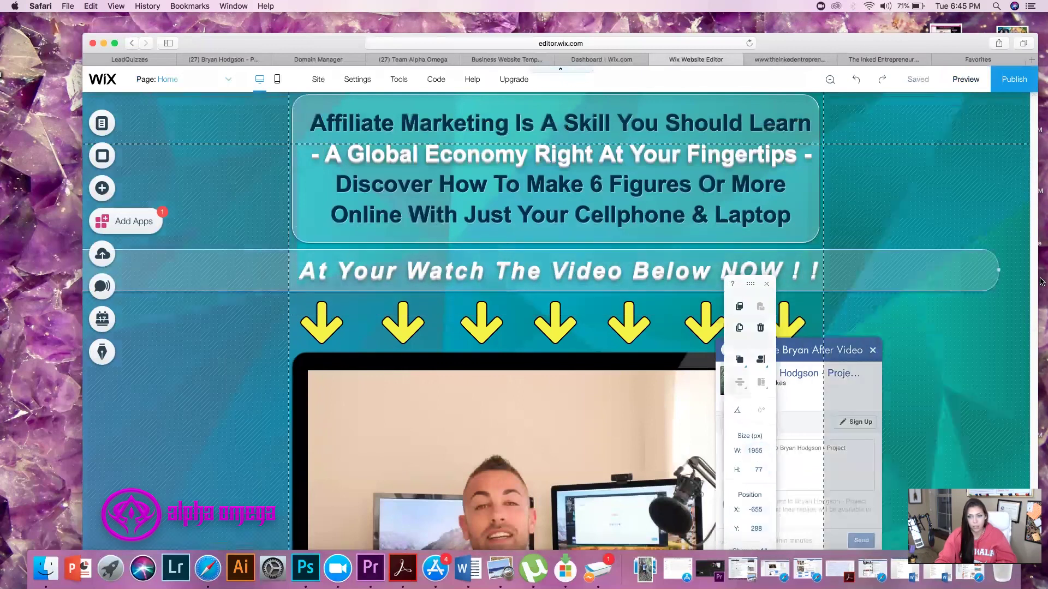
{"action": "left_click_drag", "start_coordinate": [878, 272], "coordinate": [928, 274]}
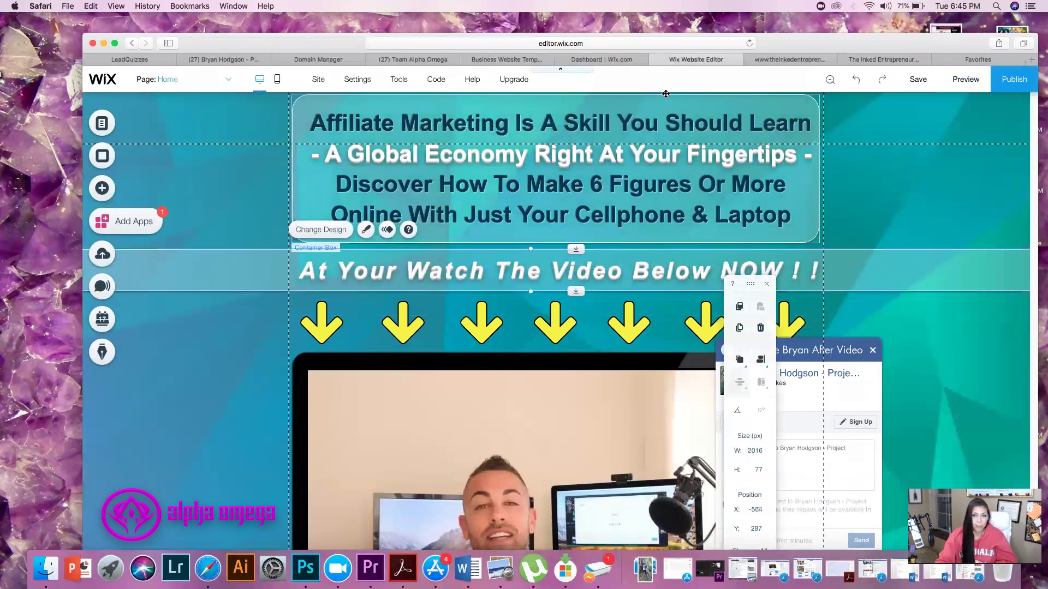
{"action": "left_click", "coordinate": [917, 80]}
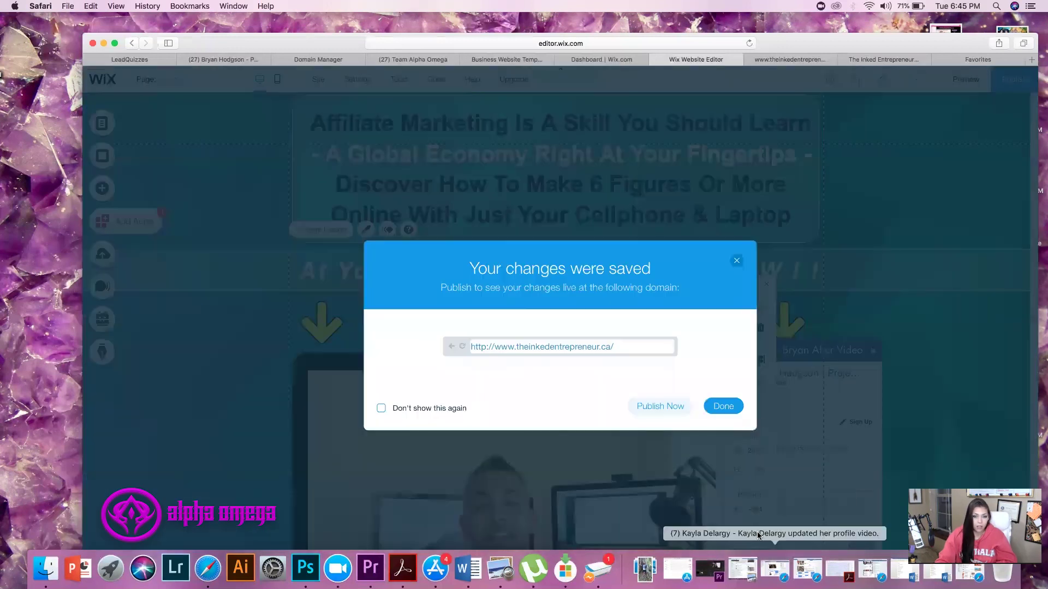
{"action": "left_click", "coordinate": [723, 407]}
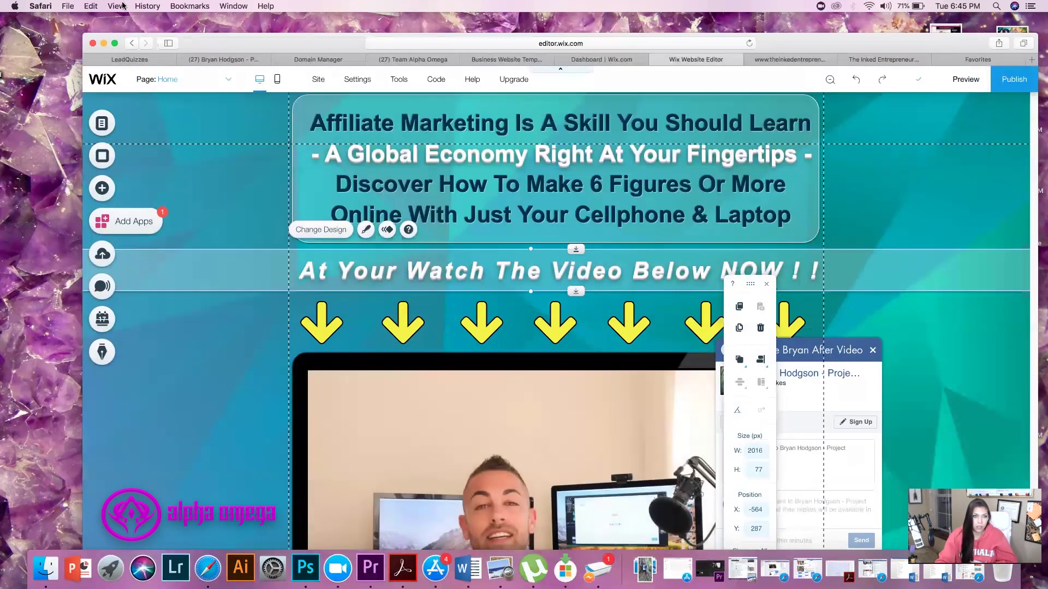
- Switch to the mobile version of the page and look over its layout from headline to social icons
{"action": "left_click", "coordinate": [276, 81]}
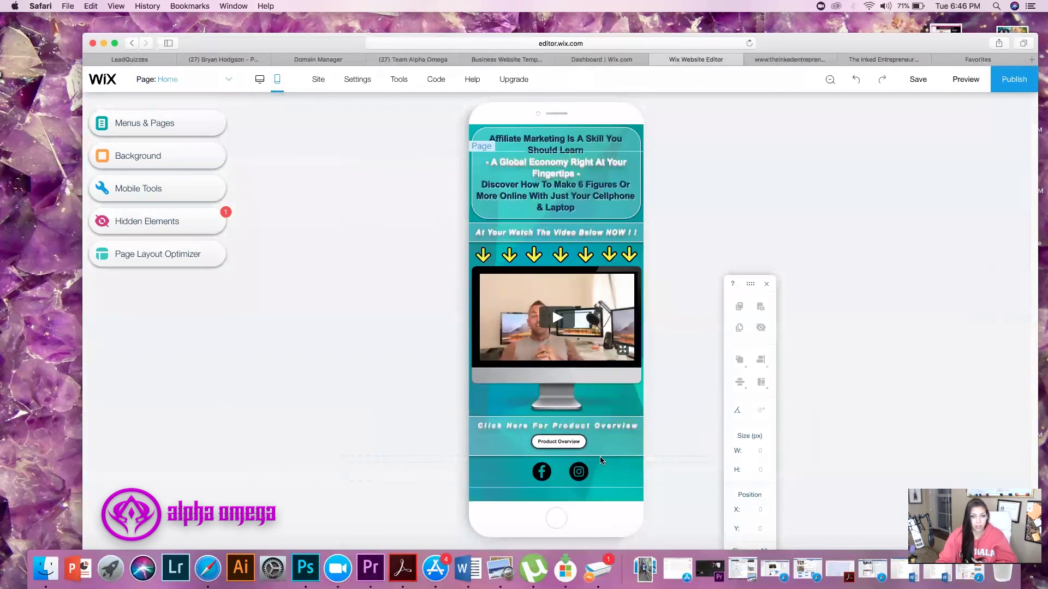
{"action": "scroll", "coordinate": [600, 453], "scroll_direction": "down", "scroll_amount": 2}
{"action": "scroll", "coordinate": [575, 404], "scroll_direction": "up", "scroll_amount": 2}
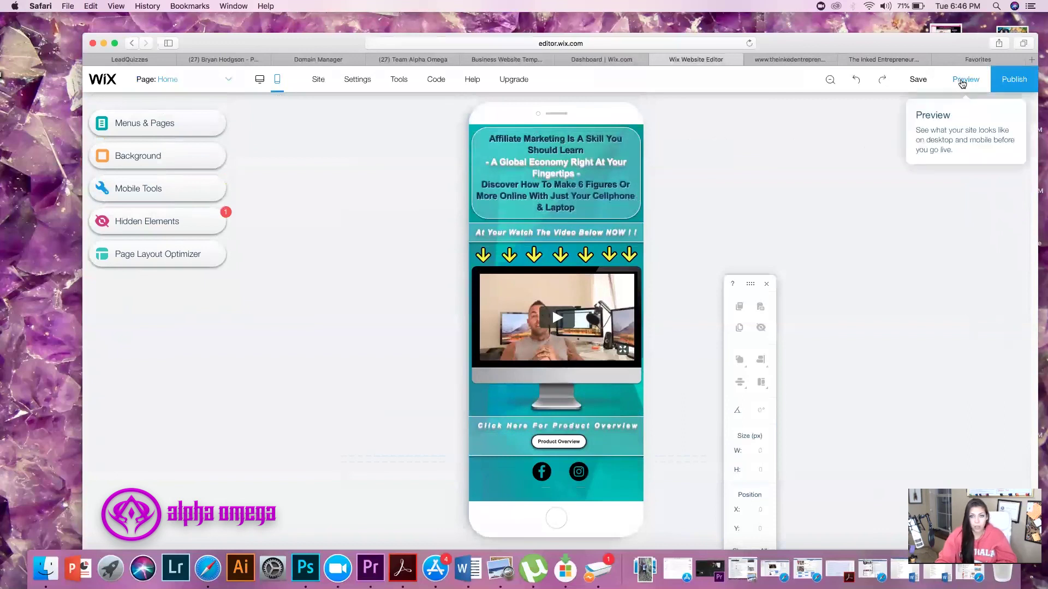
- Preview the mobile page down to the social icons and test its Product Overview link
{"action": "left_click", "coordinate": [963, 81]}
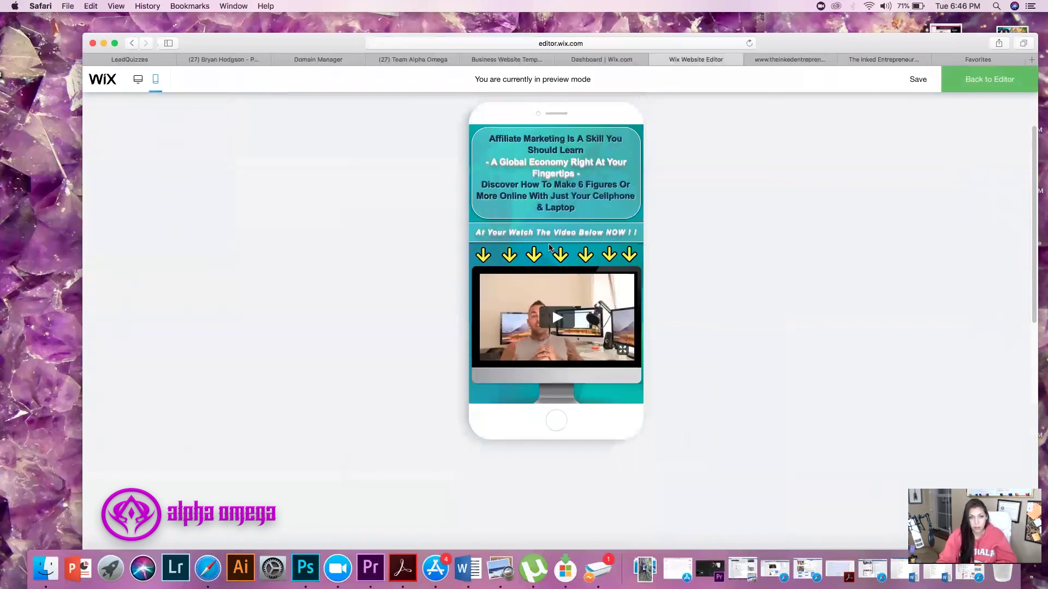
{"action": "scroll", "coordinate": [560, 300], "scroll_direction": "down", "scroll_amount": 4}
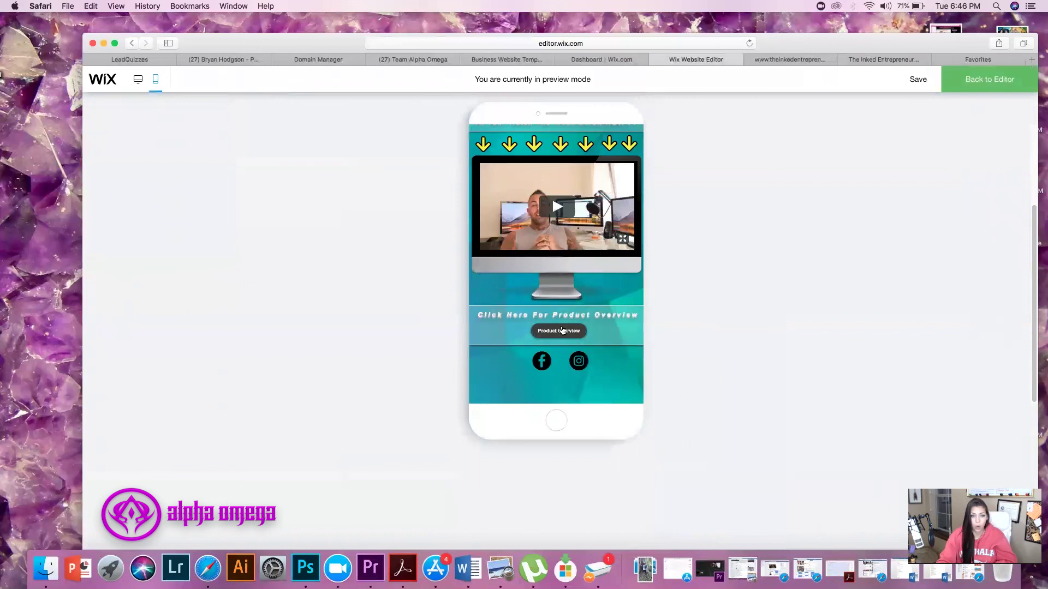
{"action": "left_click", "coordinate": [562, 331]}
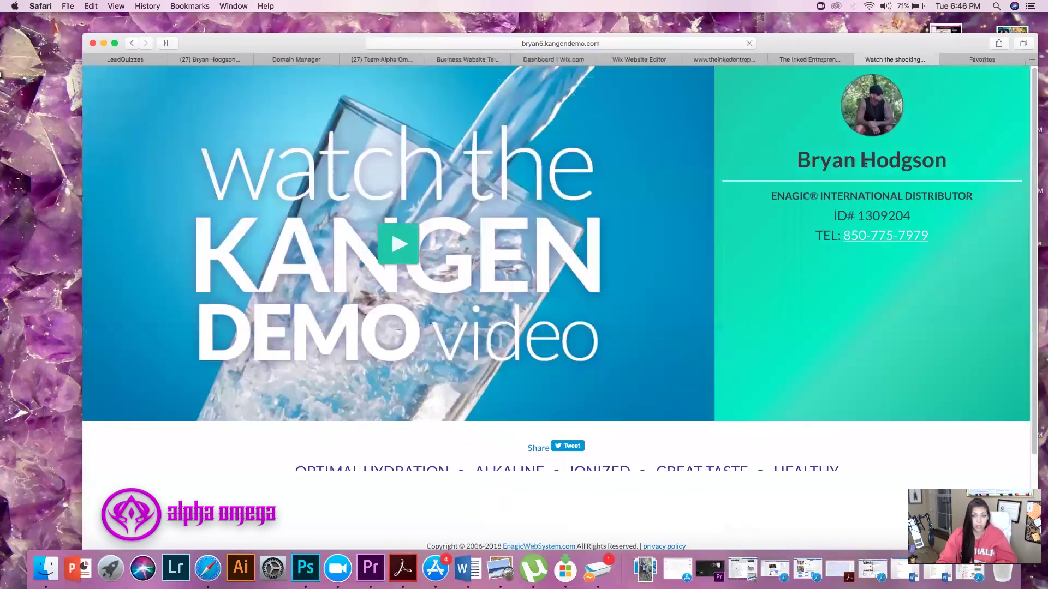
{"action": "left_click", "coordinate": [861, 61]}
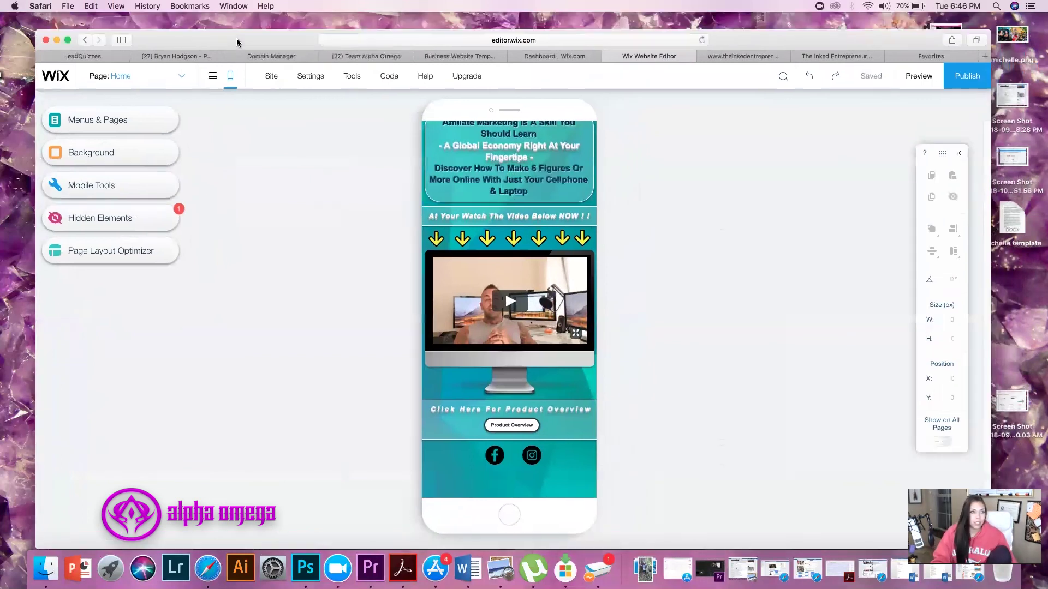
{"action": "left_click_drag", "start_coordinate": [248, 25], "coordinate": [236, 36]}
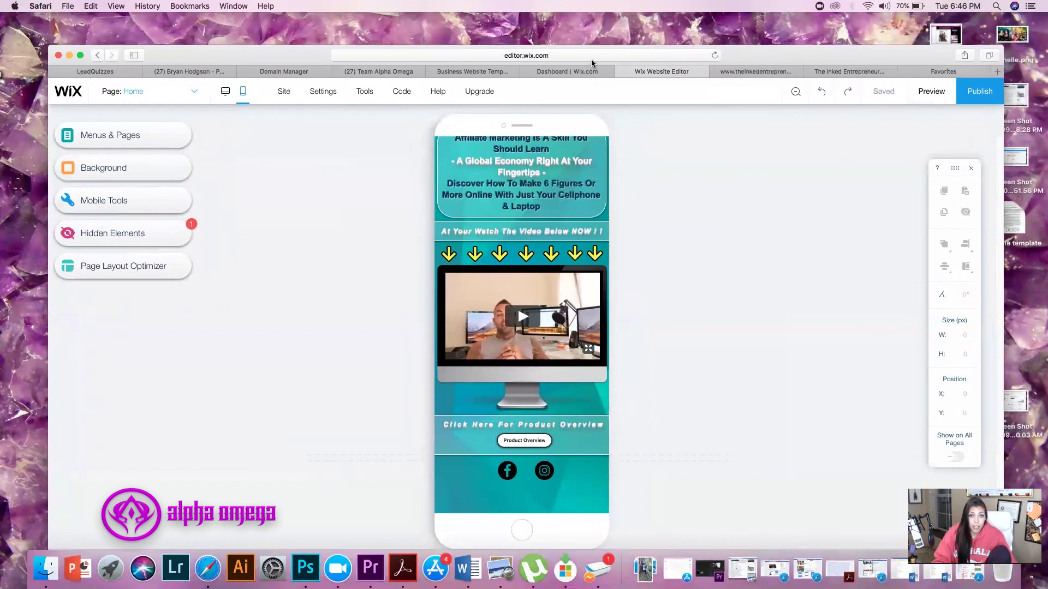
{"action": "key", "text": "super+l"}
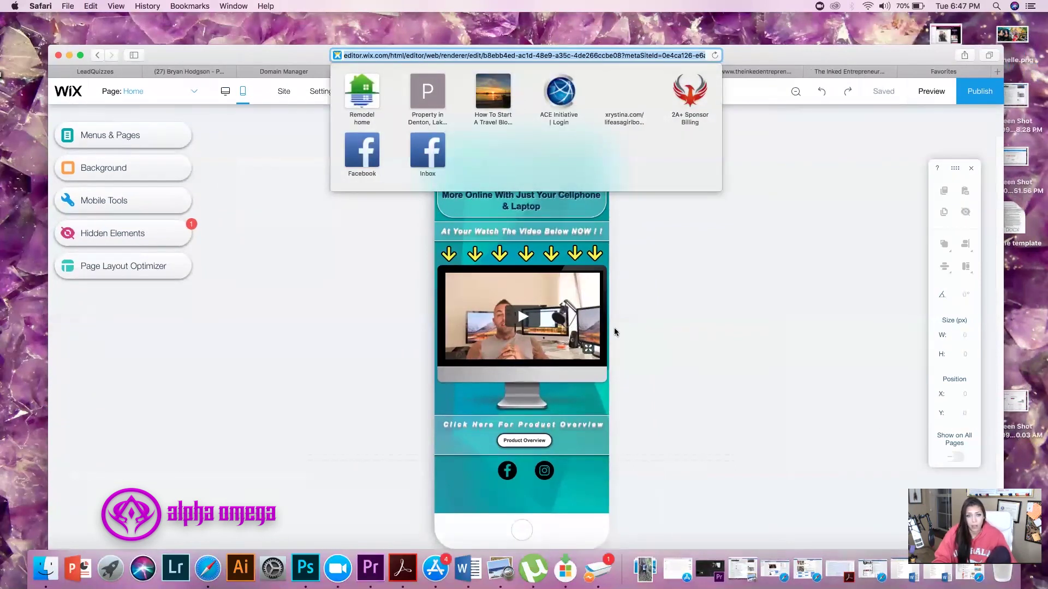
{"action": "left_click_drag", "start_coordinate": [217, 55], "coordinate": [203, 56]}
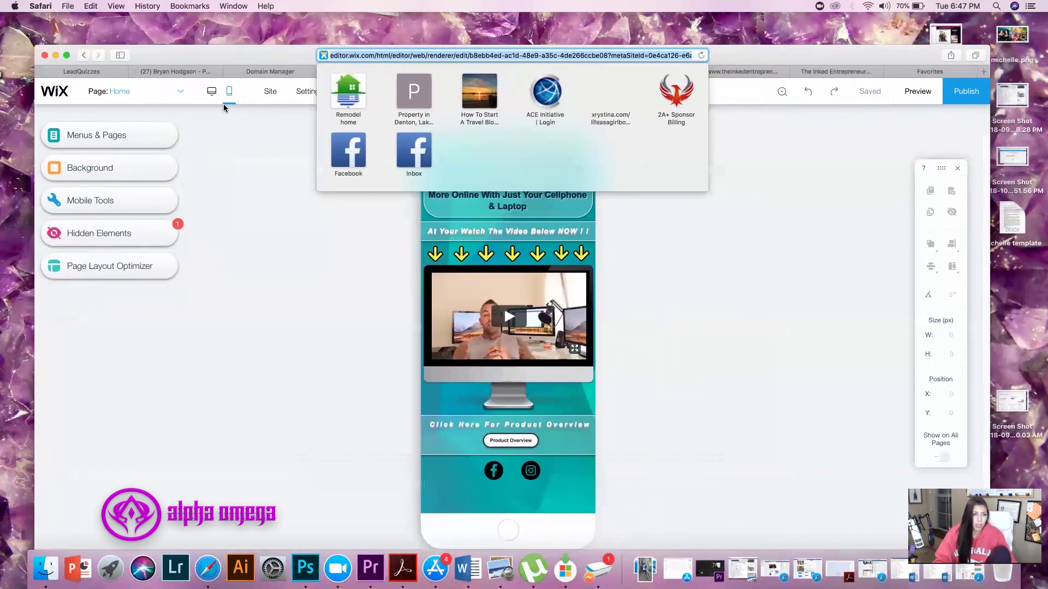
{"action": "left_click", "coordinate": [355, 339]}
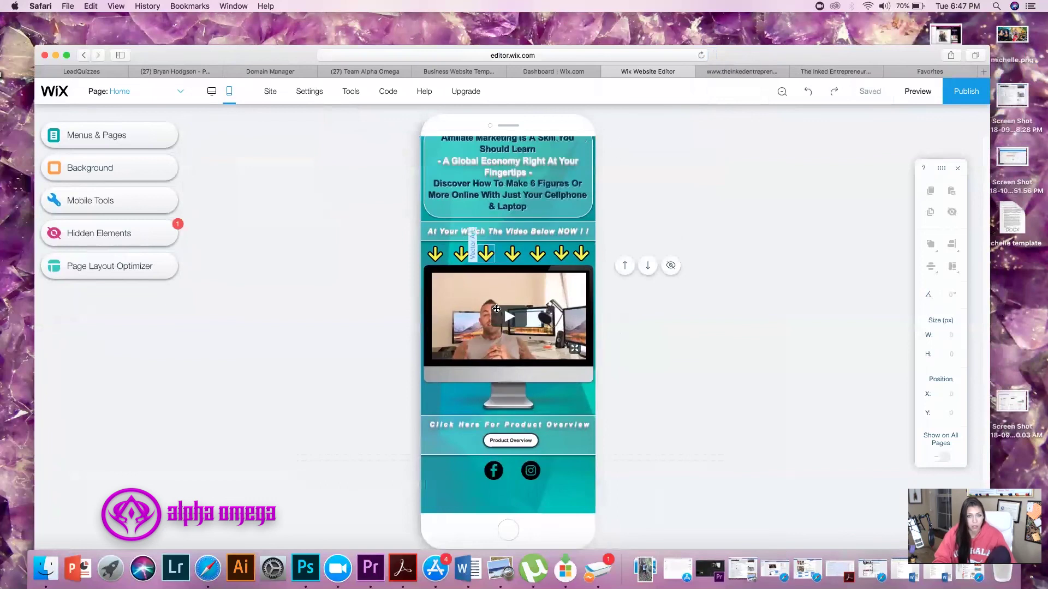